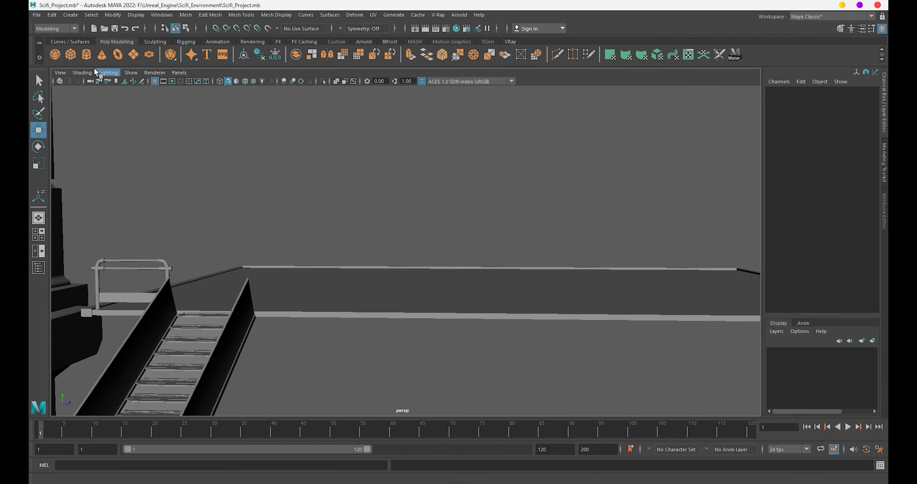
Move pCube116 over the platform and raise it above it.
{"action": "left_click", "coordinate": [377, 184]}
{"action": "scroll", "coordinate": [304, 214], "scroll_direction": "down", "scroll_amount": 5}
{"action": "mouse_move", "coordinate": [303, 215]}
{"action": "left_mouse_down", "text": "alt"}
{"action": "mouse_move", "coordinate": [485, 226]}
{"action": "mouse_move", "coordinate": [393, 285]}
{"action": "left_mouse_up", "text": "alt"}
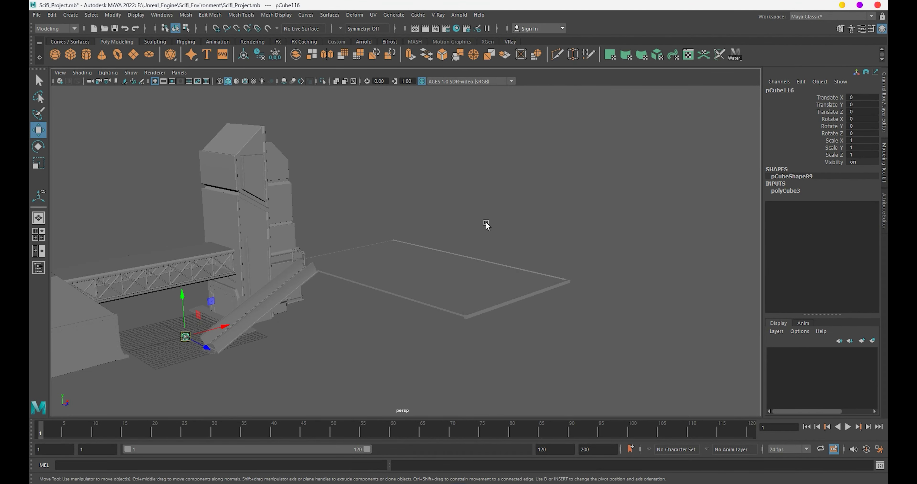
{"action": "left_click_drag", "start_coordinate": [268, 330], "coordinate": [346, 361]}
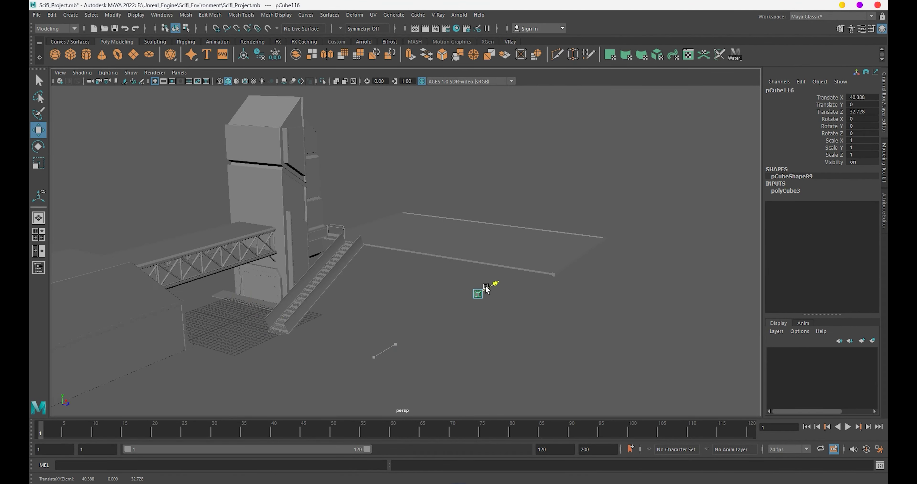
{"action": "mouse_move", "coordinate": [486, 289]}
{"action": "left_mouse_down"}
{"action": "mouse_move", "coordinate": [483, 206]}
{"action": "mouse_move", "coordinate": [437, 209]}
{"action": "mouse_move", "coordinate": [384, 183]}
{"action": "mouse_move", "coordinate": [401, 189]}
{"action": "mouse_move", "coordinate": [421, 234]}
{"action": "left_mouse_up"}
{"action": "key", "text": "f"}
Bevel the cube's top front edge with fraction 0.5 to slant the roof.
{"action": "key", "text": "F10"}
{"action": "key", "text": "q"}
{"action": "left_click", "coordinate": [397, 179]}
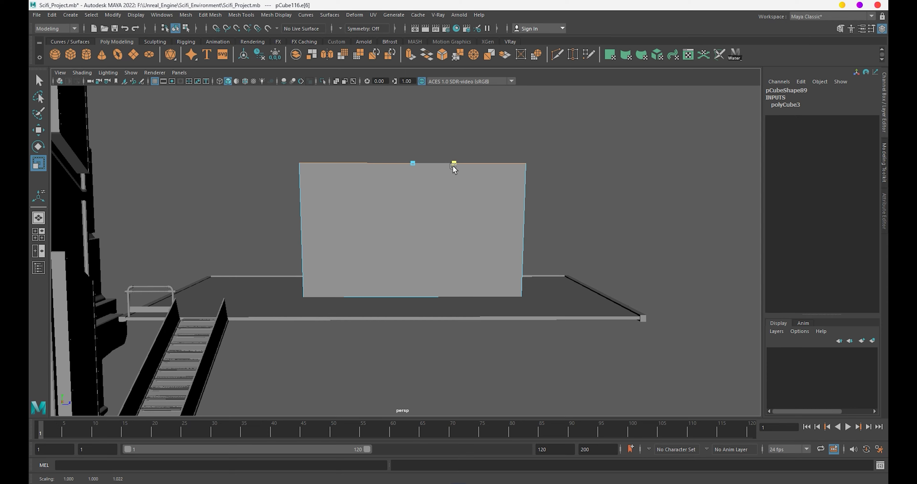
{"action": "mouse_move", "coordinate": [438, 211]}
{"action": "left_mouse_down", "text": "alt"}
{"action": "mouse_move", "coordinate": [469, 219]}
{"action": "mouse_move", "coordinate": [408, 199]}
{"action": "mouse_move", "coordinate": [437, 257]}
{"action": "mouse_move", "coordinate": [403, 221]}
{"action": "mouse_move", "coordinate": [426, 237]}
{"action": "left_mouse_up", "text": "alt"}
{"action": "key", "text": "ctrl+b"}
Adjust the shell's height to sit at Translate Y 20.178.
{"action": "right_click_drag", "start_coordinate": [431, 227], "coordinate": [480, 189]}
{"action": "key", "text": "w"}
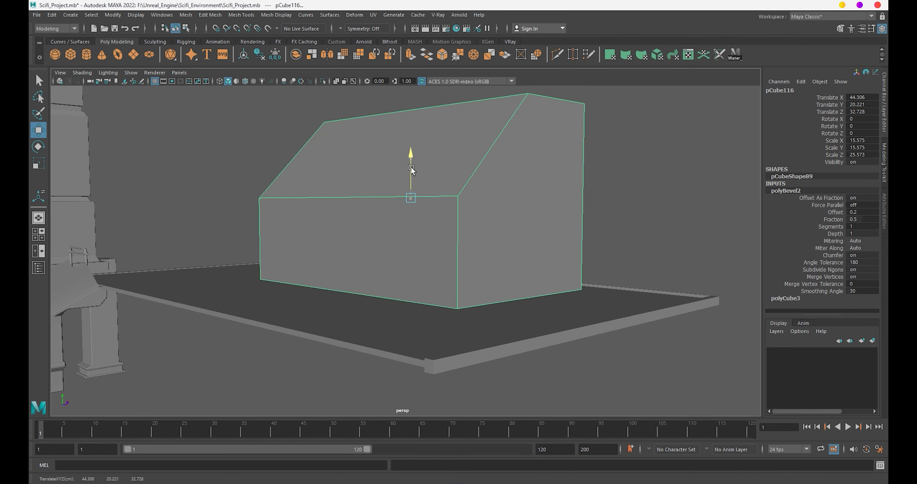
{"action": "left_click_drag", "start_coordinate": [410, 167], "coordinate": [420, 235]}
{"action": "mouse_move", "coordinate": [420, 236]}
{"action": "right_mouse_down", "text": "alt"}
{"action": "mouse_move", "coordinate": [458, 266]}
{"action": "mouse_move", "coordinate": [449, 217]}
{"action": "mouse_move", "coordinate": [379, 230]}
{"action": "right_mouse_up", "text": "alt"}
{"action": "scroll", "coordinate": [379, 231], "scroll_direction": "down", "scroll_amount": 3}
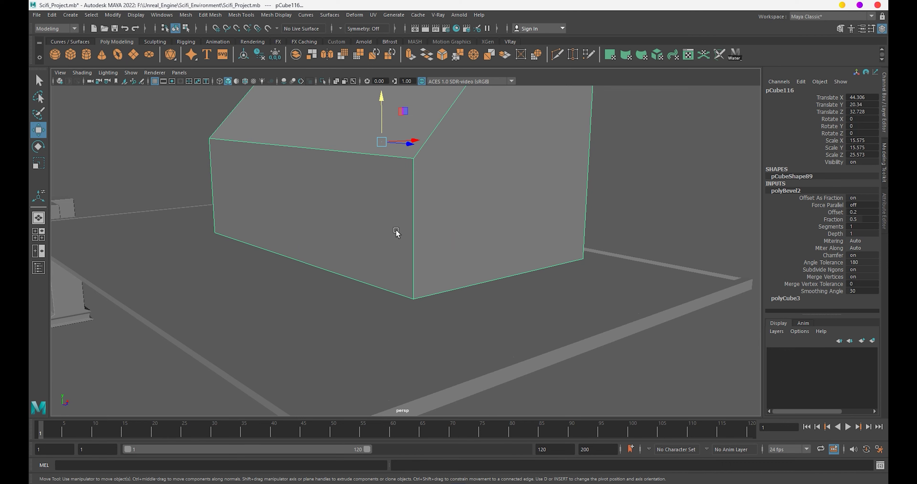
{"action": "left_click_drag", "start_coordinate": [381, 118], "coordinate": [382, 122]}
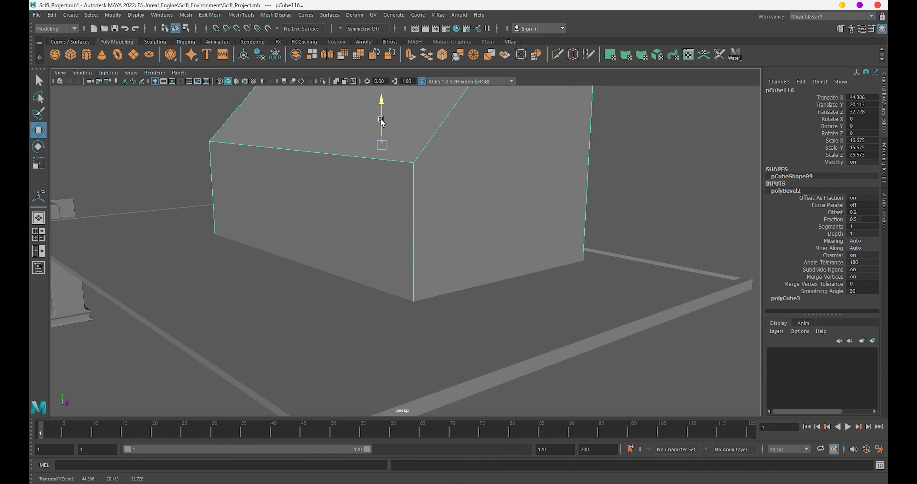
{"action": "scroll", "coordinate": [481, 239], "scroll_direction": "down", "scroll_amount": 3}
{"action": "left_click_drag", "start_coordinate": [481, 239], "coordinate": [416, 237], "text": "alt"}
Reselect the shell and delete its construction history.
{"action": "right_click", "coordinate": [328, 145]}
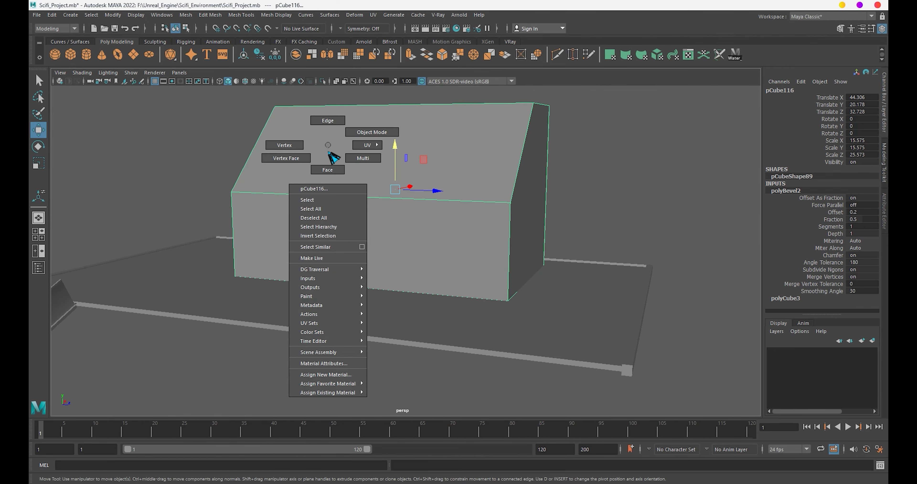
{"action": "scroll", "coordinate": [352, 146], "scroll_direction": "down", "scroll_amount": 3}
{"action": "left_click", "coordinate": [474, 196]}
{"action": "mouse_move", "coordinate": [474, 196]}
{"action": "left_mouse_down", "text": "alt"}
{"action": "mouse_move", "coordinate": [385, 184]}
{"action": "mouse_move", "coordinate": [410, 203]}
{"action": "left_mouse_up", "text": "alt"}
{"action": "key", "text": "r"}
{"action": "scroll", "coordinate": [463, 231], "scroll_direction": "up", "scroll_amount": 5}
{"action": "left_click_drag", "start_coordinate": [535, 252], "coordinate": [505, 252], "text": "alt"}
{"action": "left_click", "coordinate": [505, 251]}
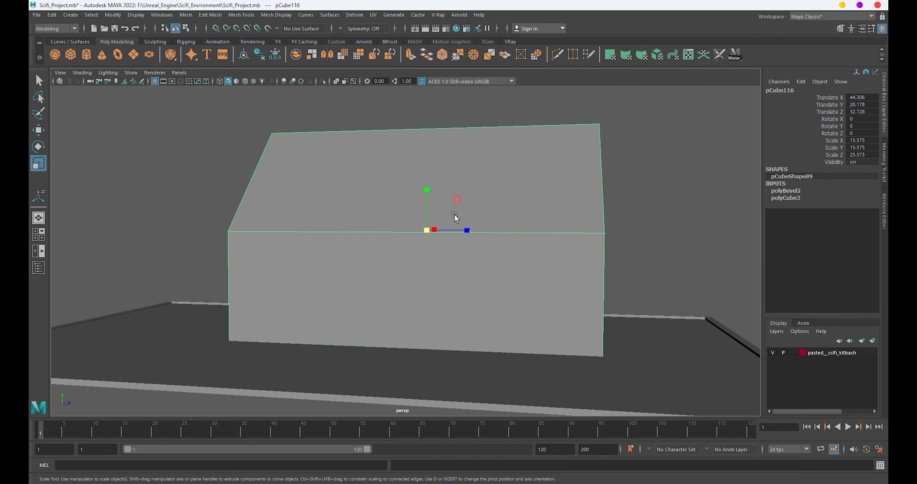
{"action": "scroll", "coordinate": [516, 220], "scroll_direction": "up", "scroll_amount": 3}
{"action": "left_click_drag", "start_coordinate": [568, 226], "coordinate": [521, 289], "text": "alt"}
{"action": "key", "text": "alt+shift+d"}
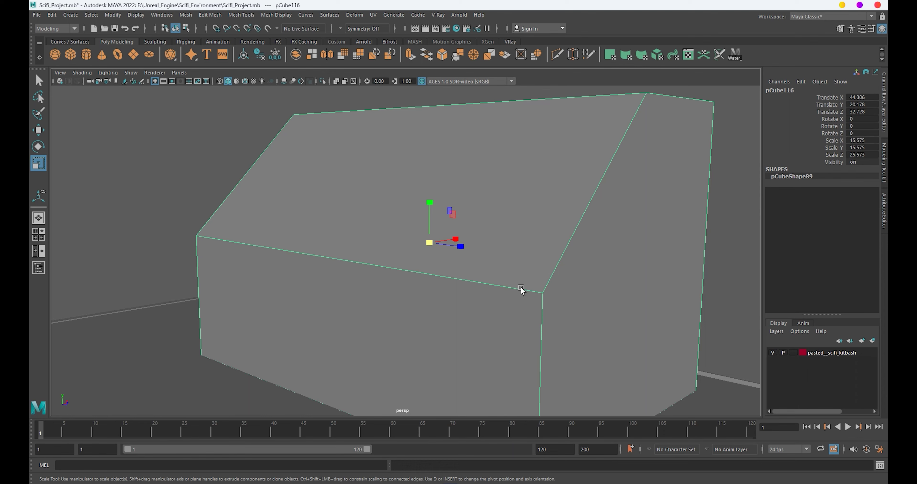
Move the new small cube to the kiosk shell's front corner.
{"action": "scroll", "coordinate": [168, 199], "scroll_direction": "down", "scroll_amount": 5}
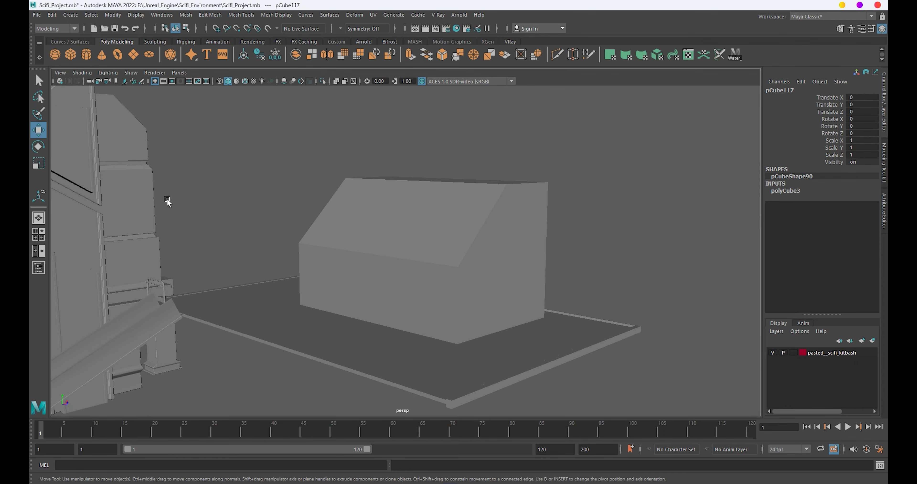
{"action": "left_click_drag", "start_coordinate": [168, 198], "coordinate": [426, 172], "text": "alt"}
{"action": "left_click", "coordinate": [251, 385]}
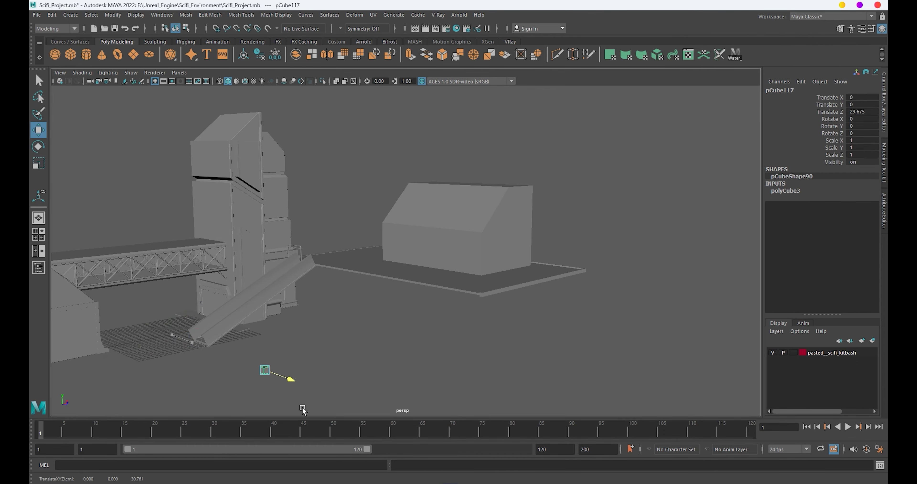
{"action": "left_click_drag", "start_coordinate": [270, 374], "coordinate": [474, 340]}
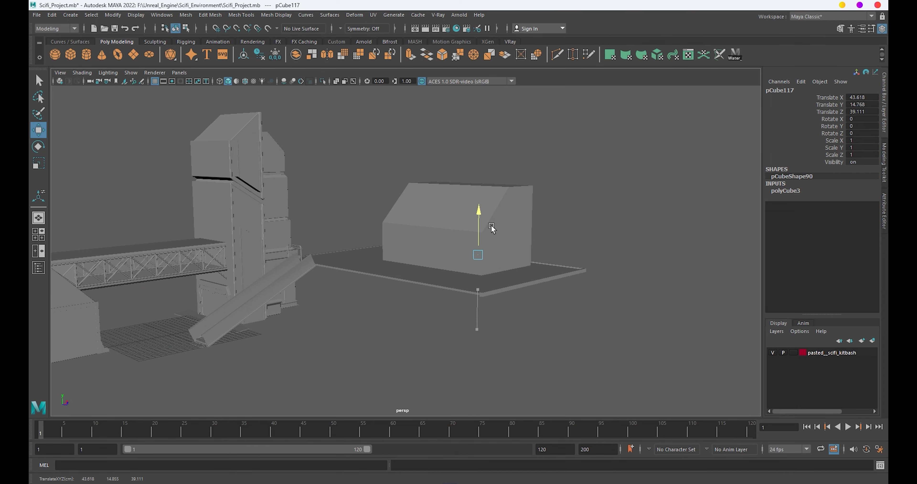
{"action": "left_click_drag", "start_coordinate": [491, 227], "coordinate": [494, 218]}
{"action": "scroll", "coordinate": [579, 288], "scroll_direction": "up", "scroll_amount": 3}
{"action": "scroll", "coordinate": [450, 241], "scroll_direction": "up", "scroll_amount": 2}
{"action": "mouse_move", "coordinate": [451, 241]}
{"action": "left_mouse_down", "text": "alt"}
{"action": "mouse_move", "coordinate": [322, 200]}
{"action": "mouse_move", "coordinate": [507, 278]}
{"action": "left_mouse_up", "text": "alt"}
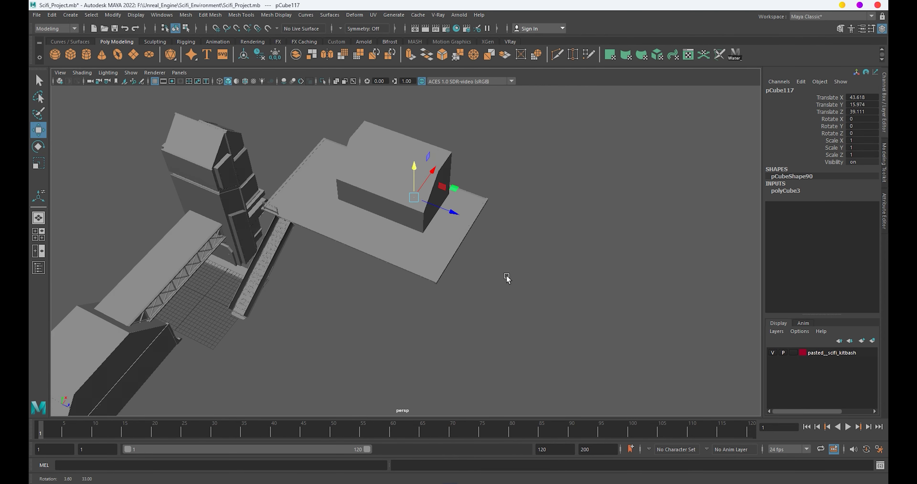
{"action": "mouse_move", "coordinate": [453, 213]}
{"action": "left_mouse_down"}
{"action": "mouse_move", "coordinate": [474, 221]}
{"action": "mouse_move", "coordinate": [436, 225]}
{"action": "left_mouse_up"}
Lower the small cube onto the platform as a thin post scaled to 0.342.
{"action": "scroll", "coordinate": [545, 306], "scroll_direction": "up", "scroll_amount": 3}
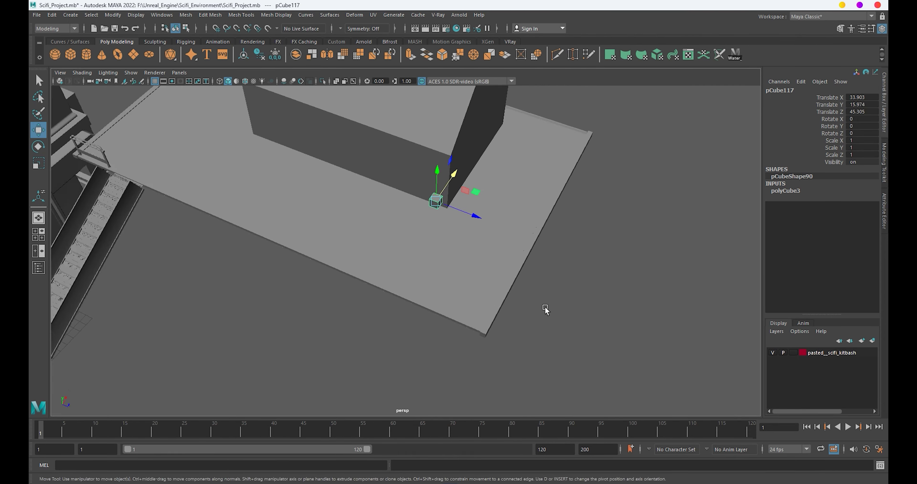
{"action": "key", "text": "f"}
{"action": "scroll", "coordinate": [505, 272], "scroll_direction": "down", "scroll_amount": 2}
{"action": "mouse_move", "coordinate": [506, 271]}
{"action": "left_mouse_down", "text": "alt"}
{"action": "mouse_move", "coordinate": [513, 261]}
{"action": "mouse_move", "coordinate": [389, 215]}
{"action": "mouse_move", "coordinate": [406, 209]}
{"action": "mouse_move", "coordinate": [411, 292]}
{"action": "mouse_move", "coordinate": [492, 262]}
{"action": "left_mouse_up", "text": "alt"}
{"action": "right_click_drag", "start_coordinate": [492, 262], "coordinate": [440, 283], "text": "alt"}
{"action": "mouse_move", "coordinate": [440, 282]}
{"action": "left_mouse_down", "text": "alt"}
{"action": "mouse_move", "coordinate": [508, 266]}
{"action": "mouse_move", "coordinate": [474, 324]}
{"action": "left_mouse_up", "text": "alt"}
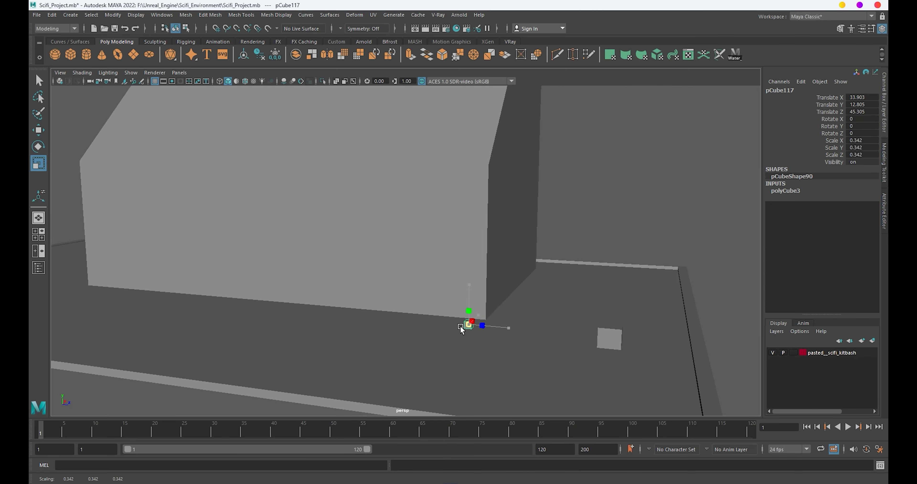
{"action": "mouse_move", "coordinate": [469, 290]}
{"action": "left_mouse_down", "text": "alt"}
{"action": "mouse_move", "coordinate": [461, 271]}
{"action": "mouse_move", "coordinate": [527, 353]}
{"action": "mouse_move", "coordinate": [461, 321]}
{"action": "left_mouse_up", "text": "alt"}
{"action": "key", "text": "w"}
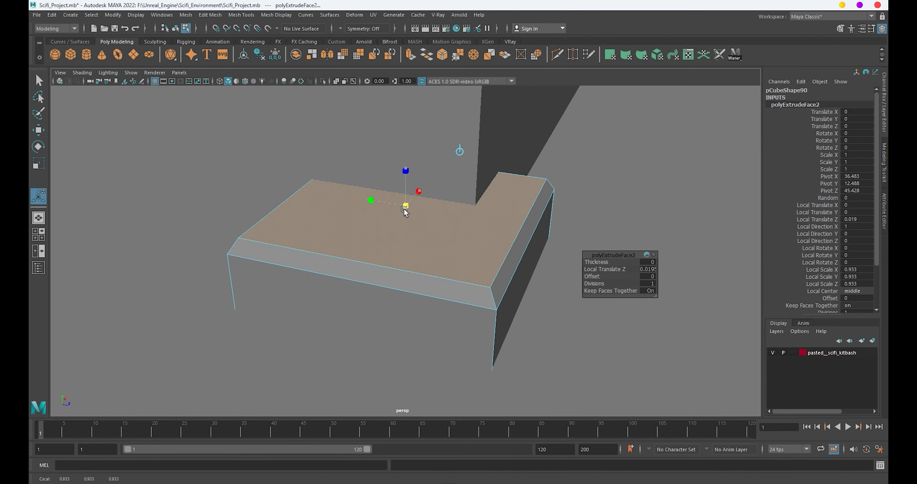
Extrude the post's top face repeatedly into stepped ledges, the last scaled 0.917.
{"action": "mouse_move", "coordinate": [406, 207]}
{"action": "left_mouse_down", "text": "alt"}
{"action": "mouse_move", "coordinate": [458, 220]}
{"action": "mouse_move", "coordinate": [342, 173]}
{"action": "mouse_move", "coordinate": [398, 230]}
{"action": "mouse_move", "coordinate": [492, 257]}
{"action": "mouse_move", "coordinate": [457, 248]}
{"action": "left_mouse_up", "text": "alt"}
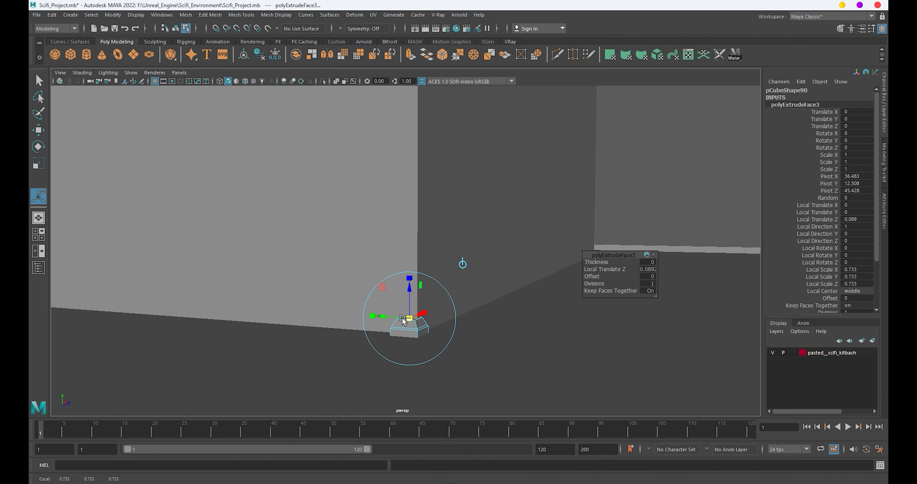
{"action": "mouse_move", "coordinate": [420, 141]}
{"action": "left_mouse_down", "text": "alt"}
{"action": "mouse_move", "coordinate": [477, 310]}
{"action": "mouse_move", "coordinate": [395, 311]}
{"action": "mouse_move", "coordinate": [401, 326]}
{"action": "left_mouse_up", "text": "alt"}
{"action": "left_click_drag", "start_coordinate": [400, 192], "coordinate": [401, 190]}
{"action": "mouse_move", "coordinate": [400, 190]}
{"action": "left_mouse_down", "text": "alt"}
{"action": "mouse_move", "coordinate": [430, 157]}
{"action": "mouse_move", "coordinate": [483, 198]}
{"action": "mouse_move", "coordinate": [471, 284]}
{"action": "mouse_move", "coordinate": [438, 256]}
{"action": "left_mouse_up", "text": "alt"}
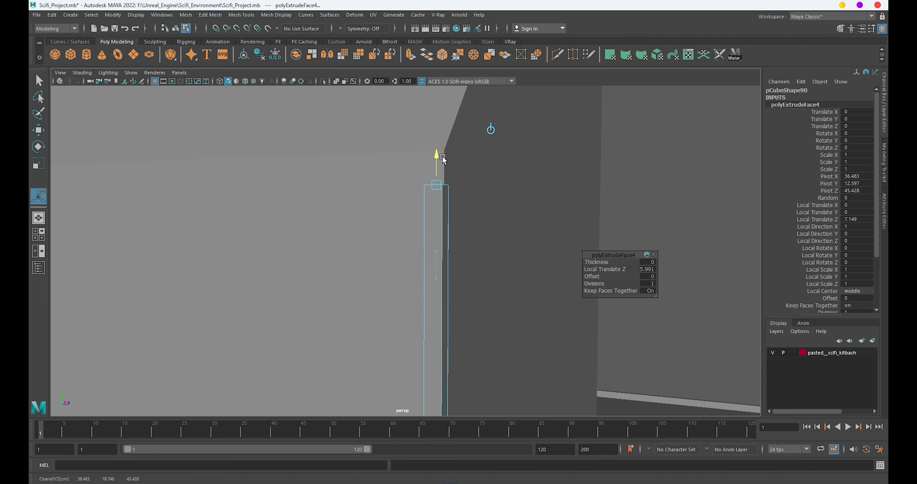
{"action": "left_click_drag", "start_coordinate": [444, 191], "coordinate": [459, 189], "text": "alt"}
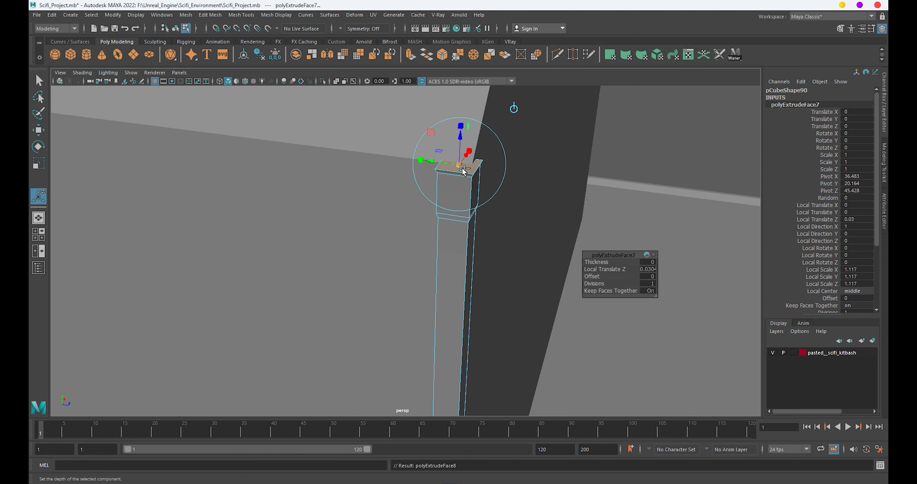
{"action": "left_click_drag", "start_coordinate": [459, 149], "coordinate": [459, 147]}
{"action": "right_click_drag", "start_coordinate": [459, 147], "coordinate": [406, 183], "text": "alt"}
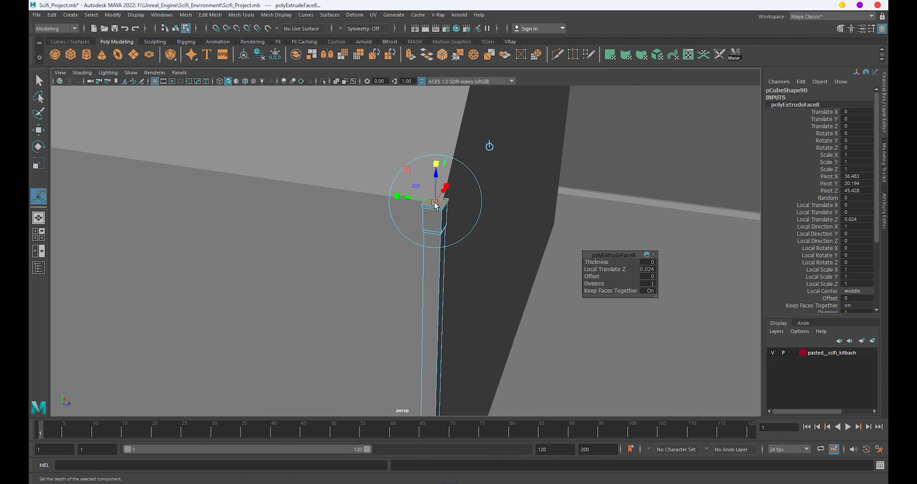
{"action": "mouse_move", "coordinate": [434, 224]}
{"action": "left_mouse_down", "text": "alt"}
{"action": "mouse_move", "coordinate": [444, 264]}
{"action": "mouse_move", "coordinate": [486, 221]}
{"action": "left_mouse_up", "text": "alt"}
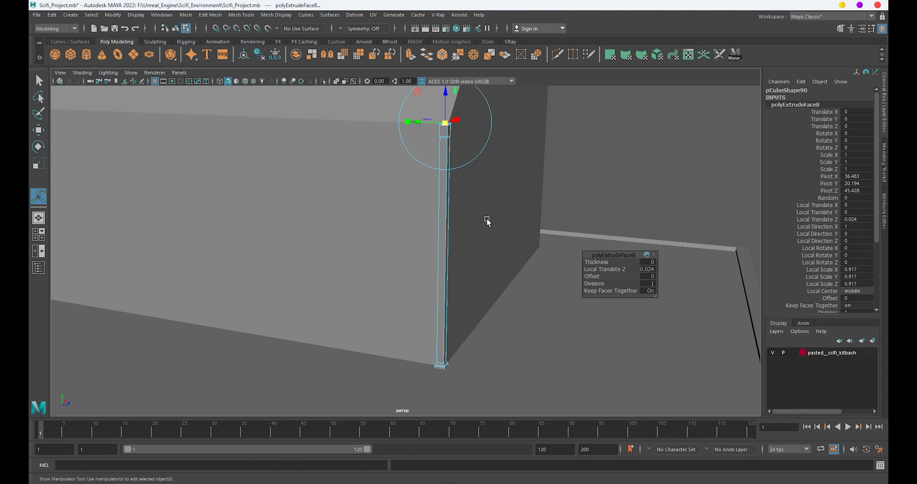
Bevel the corner post's edges.
{"action": "key", "text": "w"}
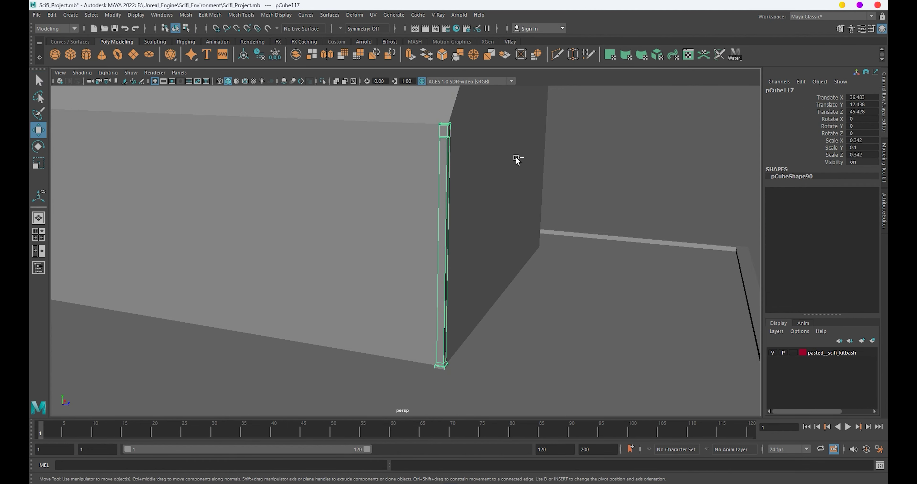
{"action": "scroll", "coordinate": [437, 316], "scroll_direction": "down", "scroll_amount": 1}
{"action": "key", "text": "ctrl+b"}
{"action": "mouse_move", "coordinate": [438, 316]}
{"action": "left_mouse_down", "text": "alt"}
{"action": "mouse_move", "coordinate": [442, 205]}
{"action": "mouse_move", "coordinate": [502, 215]}
{"action": "mouse_move", "coordinate": [447, 303]}
{"action": "mouse_move", "coordinate": [436, 225]}
{"action": "mouse_move", "coordinate": [467, 256]}
{"action": "left_mouse_up", "text": "alt"}
{"action": "key", "text": "F8"}
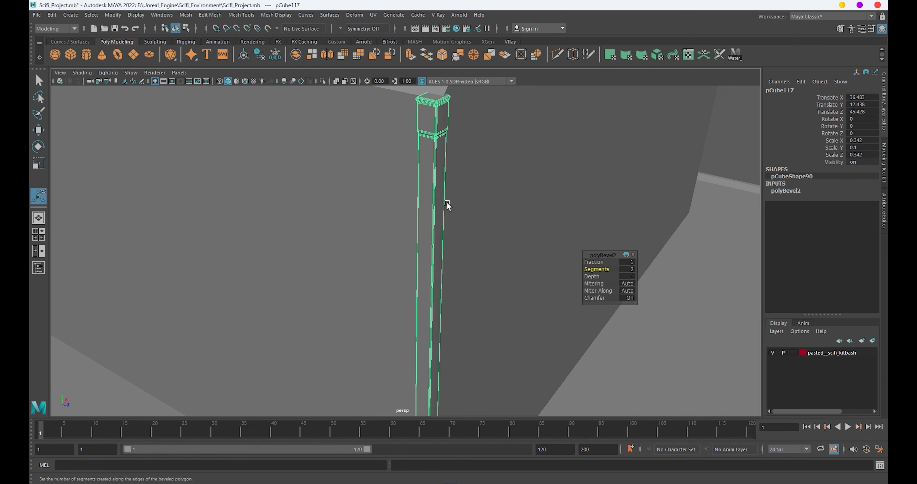
{"action": "mouse_move", "coordinate": [718, 170]}
{"action": "left_mouse_down", "text": "alt"}
{"action": "mouse_move", "coordinate": [401, 165]}
{"action": "mouse_move", "coordinate": [436, 174]}
{"action": "mouse_move", "coordinate": [424, 219]}
{"action": "mouse_move", "coordinate": [254, 249]}
{"action": "mouse_move", "coordinate": [332, 266]}
{"action": "left_mouse_up", "text": "alt"}
Apply automatic UV projection to the post.
{"action": "key", "text": "w"}
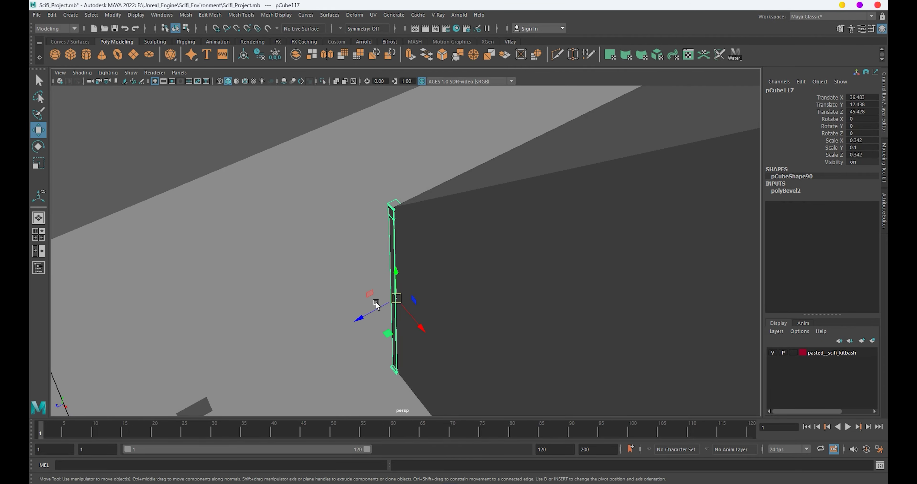
{"action": "left_click_drag", "start_coordinate": [374, 311], "coordinate": [463, 283], "text": "alt"}
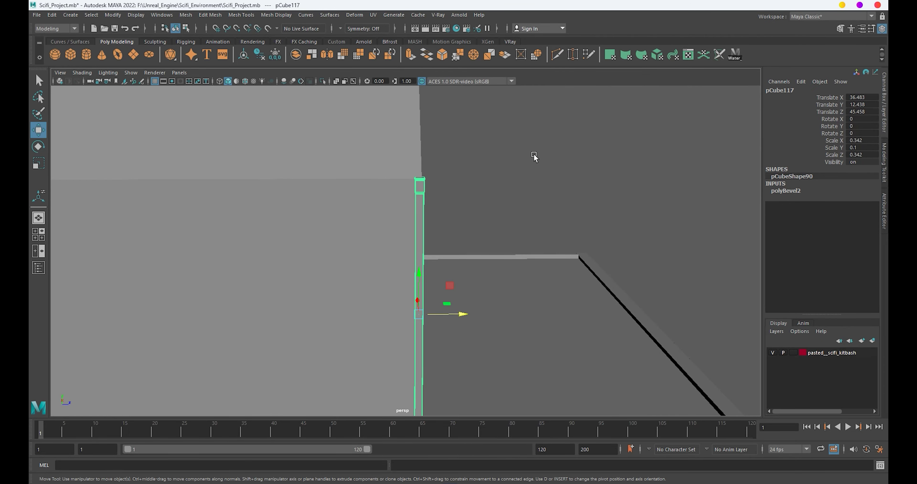
{"action": "mouse_move", "coordinate": [535, 156]}
{"action": "left_mouse_down", "text": "alt"}
{"action": "mouse_move", "coordinate": [462, 248]}
{"action": "mouse_move", "coordinate": [407, 244]}
{"action": "left_mouse_up", "text": "alt"}
{"action": "left_click", "coordinate": [387, 239]}
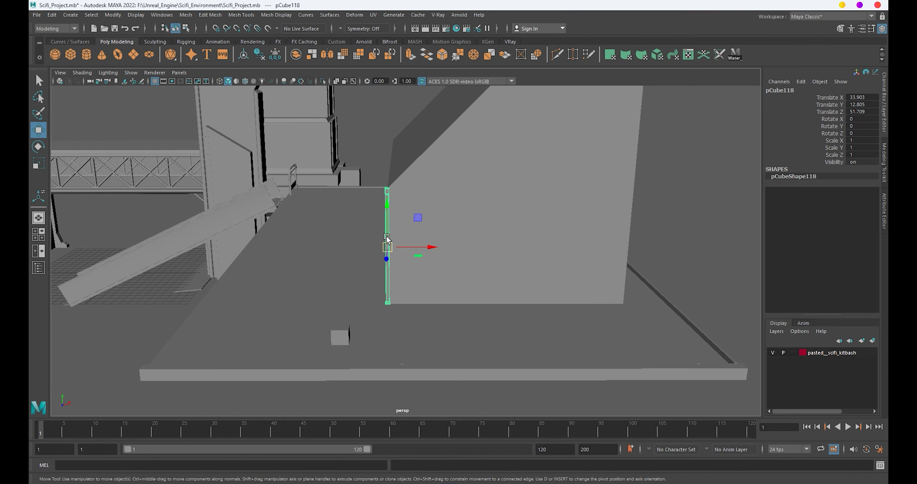
{"action": "left_click", "coordinate": [373, 15]}
{"action": "left_click", "coordinate": [386, 67]}
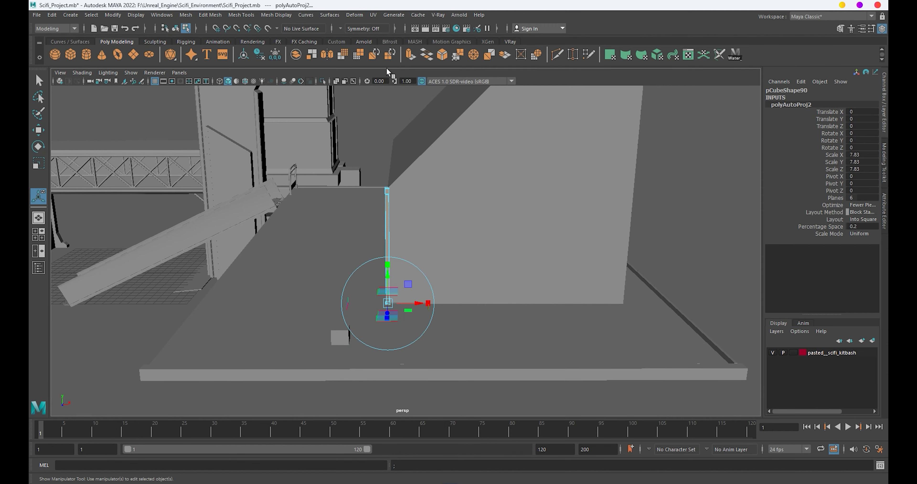
{"action": "mouse_move", "coordinate": [392, 214]}
{"action": "left_mouse_down", "text": "alt"}
{"action": "mouse_move", "coordinate": [305, 191]}
{"action": "mouse_move", "coordinate": [439, 205]}
{"action": "mouse_move", "coordinate": [432, 248]}
{"action": "mouse_move", "coordinate": [428, 235]}
{"action": "left_mouse_up", "text": "alt"}
Copy the post to the shell's far and back corners, stretching its top to the roof.
{"action": "mouse_move", "coordinate": [399, 275]}
{"action": "left_mouse_down"}
{"action": "mouse_move", "coordinate": [623, 280]}
{"action": "mouse_move", "coordinate": [628, 272]}
{"action": "left_mouse_up"}
{"action": "mouse_move", "coordinate": [627, 273]}
{"action": "left_mouse_down", "text": "alt"}
{"action": "mouse_move", "coordinate": [637, 285]}
{"action": "mouse_move", "coordinate": [569, 297]}
{"action": "mouse_move", "coordinate": [530, 270]}
{"action": "mouse_move", "coordinate": [544, 218]}
{"action": "left_mouse_up", "text": "alt"}
{"action": "right_click_drag", "start_coordinate": [543, 218], "coordinate": [491, 212]}
{"action": "left_click_drag", "start_coordinate": [453, 164], "coordinate": [563, 229]}
{"action": "mouse_move", "coordinate": [563, 229]}
{"action": "left_mouse_down", "text": "alt"}
{"action": "mouse_move", "coordinate": [523, 285]}
{"action": "mouse_move", "coordinate": [531, 185]}
{"action": "mouse_move", "coordinate": [562, 229]}
{"action": "left_mouse_up", "text": "alt"}
{"action": "right_click_drag", "start_coordinate": [598, 198], "coordinate": [645, 190]}
{"action": "mouse_move", "coordinate": [645, 191]}
{"action": "left_mouse_down", "text": "alt"}
{"action": "mouse_move", "coordinate": [528, 204]}
{"action": "mouse_move", "coordinate": [662, 224]}
{"action": "mouse_move", "coordinate": [553, 248]}
{"action": "left_mouse_up", "text": "alt"}
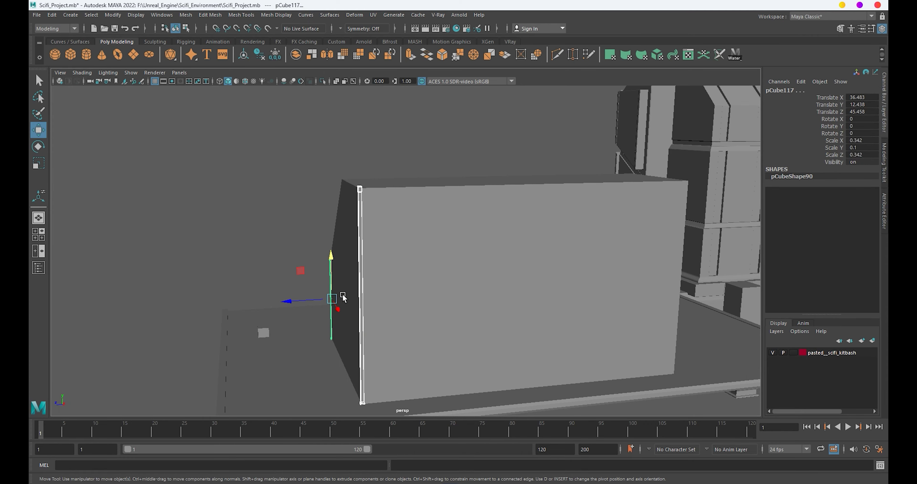
{"action": "mouse_move", "coordinate": [307, 301]}
{"action": "left_mouse_down", "text": "shift"}
{"action": "mouse_move", "coordinate": [549, 306]}
{"action": "mouse_move", "coordinate": [499, 331]}
{"action": "mouse_move", "coordinate": [528, 286]}
{"action": "mouse_move", "coordinate": [442, 284]}
{"action": "mouse_move", "coordinate": [155, 175]}
{"action": "mouse_move", "coordinate": [362, 268]}
{"action": "mouse_move", "coordinate": [308, 267]}
{"action": "mouse_move", "coordinate": [433, 268]}
{"action": "mouse_move", "coordinate": [457, 299]}
{"action": "mouse_move", "coordinate": [407, 174]}
{"action": "left_mouse_up", "text": "shift"}
Extract the slanted roof face from the shell as polySurface5.
{"action": "left_click", "coordinate": [156, 175]}
{"action": "left_click", "coordinate": [409, 271]}
{"action": "right_click_drag", "start_coordinate": [412, 179], "coordinate": [406, 177]}
{"action": "mouse_move", "coordinate": [407, 176]}
{"action": "left_mouse_down", "text": "alt"}
{"action": "mouse_move", "coordinate": [434, 210]}
{"action": "mouse_move", "coordinate": [362, 186]}
{"action": "mouse_move", "coordinate": [381, 201]}
{"action": "mouse_move", "coordinate": [314, 165]}
{"action": "left_mouse_up", "text": "alt"}
{"action": "mouse_move", "coordinate": [380, 214]}
{"action": "right_mouse_down"}
{"action": "mouse_move", "coordinate": [444, 173]}
{"action": "mouse_move", "coordinate": [436, 168]}
{"action": "right_mouse_up"}
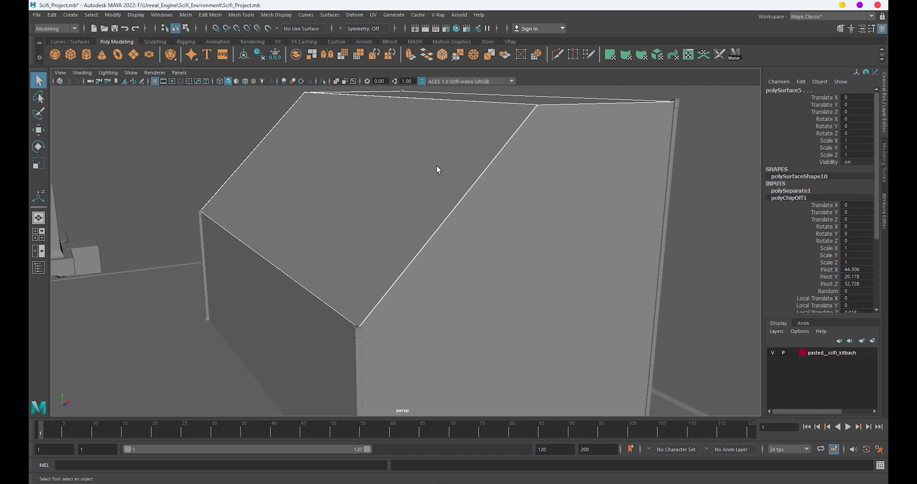
Give the roof panel a new VRayMtl named Lab with a lowered opacity map.
{"action": "key", "text": "w"}
{"action": "key", "text": "f"}
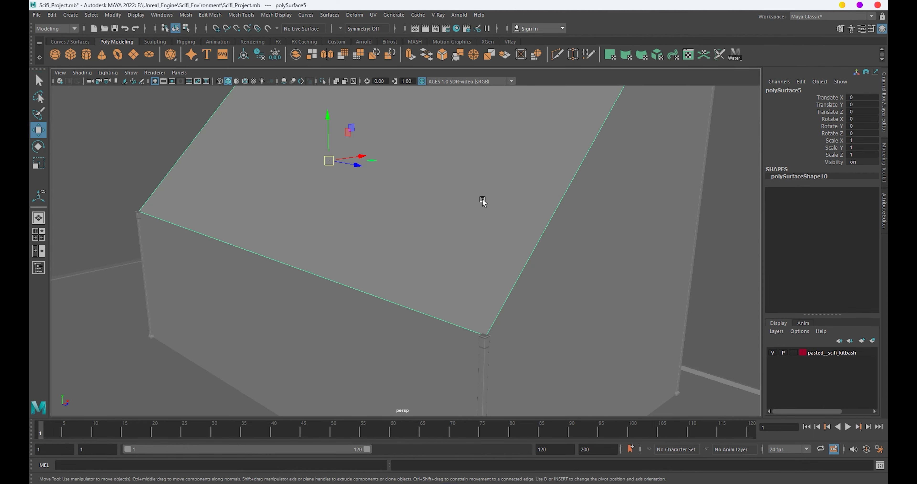
{"action": "right_click_drag", "start_coordinate": [483, 203], "coordinate": [479, 431]}
{"action": "left_click", "coordinate": [337, 236]}
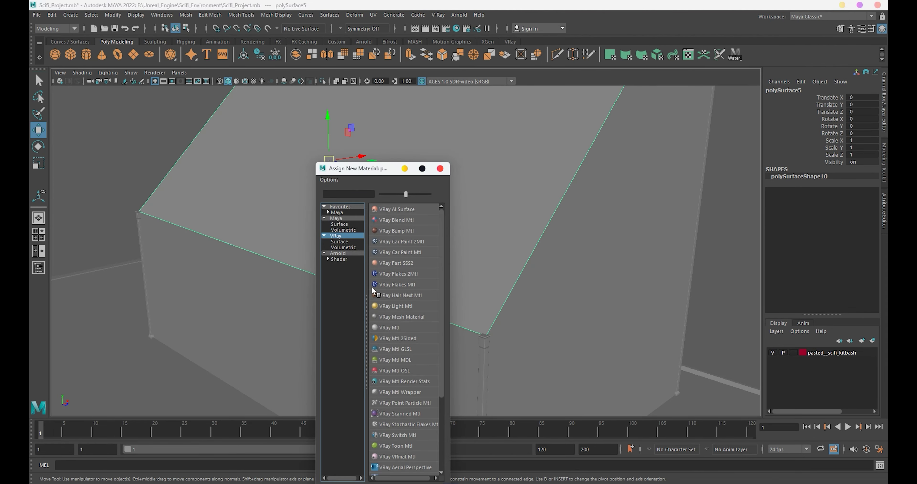
{"action": "left_click", "coordinate": [391, 327]}
{"action": "left_click", "coordinate": [794, 91]}
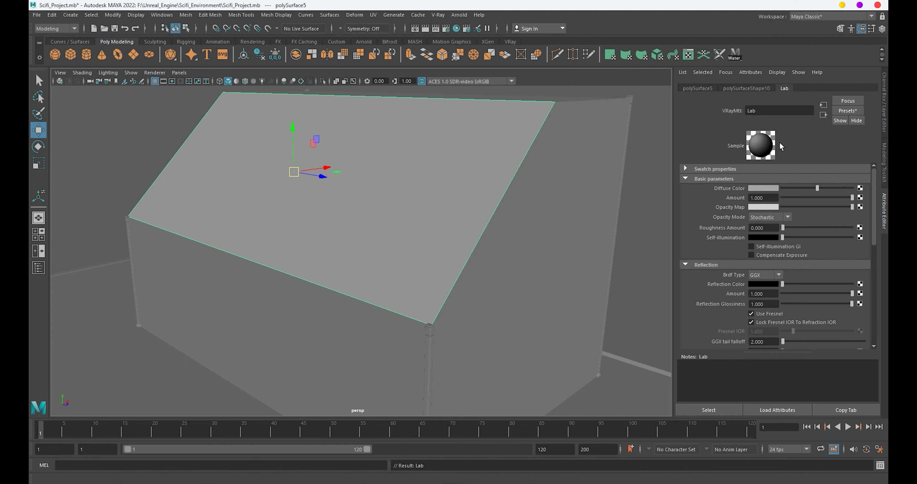
{"action": "left_click", "coordinate": [809, 208]}
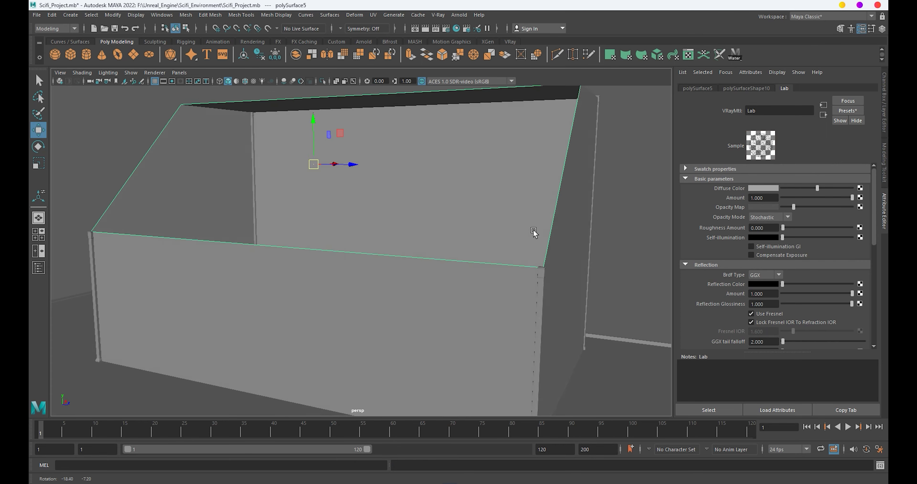
{"action": "mouse_move", "coordinate": [533, 231]}
{"action": "left_mouse_down", "text": "alt"}
{"action": "mouse_move", "coordinate": [567, 255]}
{"action": "mouse_move", "coordinate": [429, 253]}
{"action": "mouse_move", "coordinate": [461, 241]}
{"action": "mouse_move", "coordinate": [451, 256]}
{"action": "left_mouse_up", "text": "alt"}
{"action": "left_click", "coordinate": [818, 207]}
Apply the existing Lab material to the box shell polySurface4.
{"action": "left_click", "coordinate": [590, 219]}
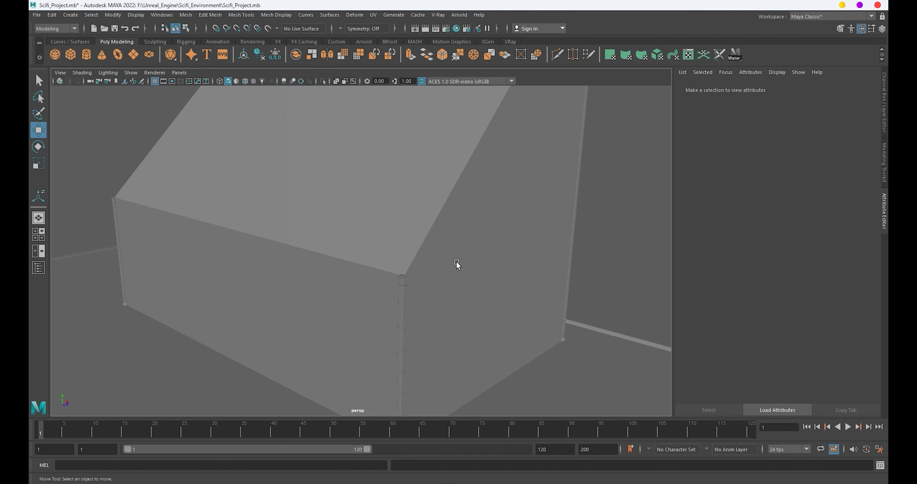
{"action": "left_click", "coordinate": [457, 263]}
{"action": "mouse_move", "coordinate": [448, 228]}
{"action": "right_mouse_down"}
{"action": "mouse_move", "coordinate": [500, 472]}
{"action": "mouse_move", "coordinate": [516, 448]}
{"action": "right_mouse_up"}
{"action": "left_click", "coordinate": [552, 307]}
{"action": "mouse_move", "coordinate": [553, 306]}
{"action": "left_mouse_down", "text": "alt"}
{"action": "mouse_move", "coordinate": [467, 273]}
{"action": "mouse_move", "coordinate": [528, 285]}
{"action": "mouse_move", "coordinate": [355, 283]}
{"action": "mouse_move", "coordinate": [454, 276]}
{"action": "left_mouse_up", "text": "alt"}
{"action": "mouse_move", "coordinate": [455, 276]}
{"action": "right_mouse_down", "text": "alt"}
{"action": "mouse_move", "coordinate": [453, 305]}
{"action": "mouse_move", "coordinate": [431, 322]}
{"action": "right_mouse_up", "text": "alt"}
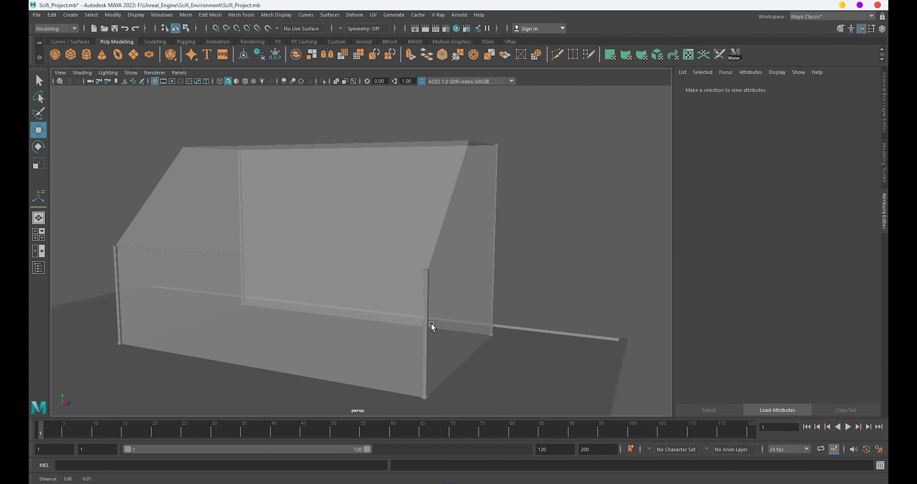
Undo three times so the roof panel polySurface5 returns to lambert1.
{"action": "left_click", "coordinate": [372, 249]}
{"action": "left_click_drag", "start_coordinate": [372, 249], "coordinate": [407, 292], "text": "alt"}
{"action": "left_click_drag", "start_coordinate": [393, 262], "coordinate": [385, 256], "text": "alt"}
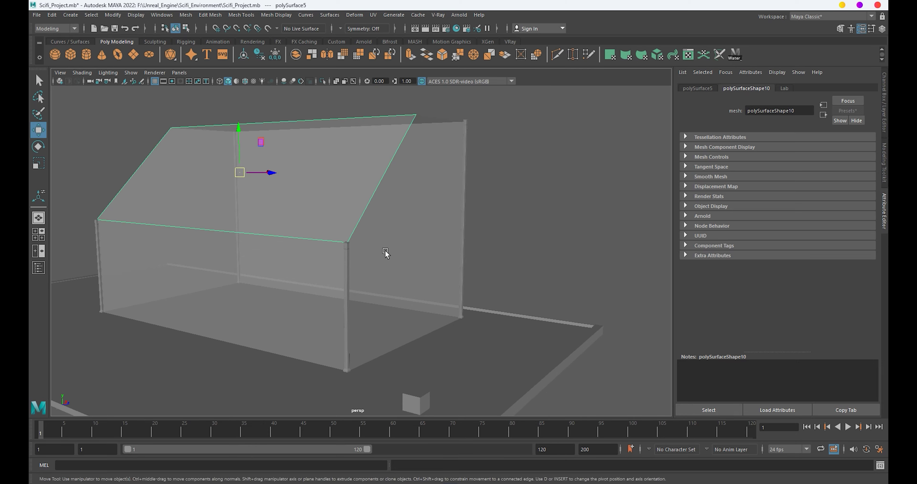
{"action": "right_click_drag", "start_coordinate": [385, 256], "coordinate": [348, 268], "text": "alt"}
{"action": "mouse_move", "coordinate": [349, 268]}
{"action": "left_mouse_down", "text": "alt"}
{"action": "mouse_move", "coordinate": [537, 285]}
{"action": "mouse_move", "coordinate": [364, 278]}
{"action": "mouse_move", "coordinate": [334, 308]}
{"action": "mouse_move", "coordinate": [393, 299]}
{"action": "left_mouse_up", "text": "alt"}
{"action": "right_click_drag", "start_coordinate": [393, 299], "coordinate": [409, 319], "text": "alt"}
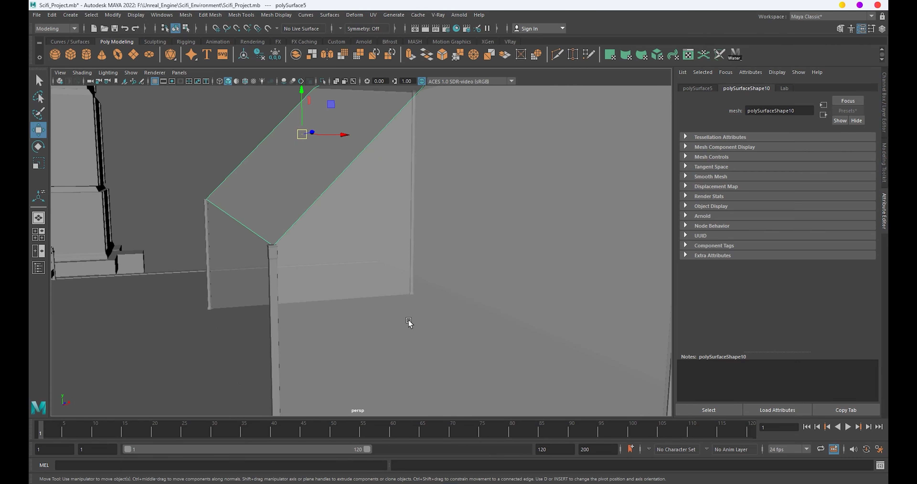
{"action": "key", "text": "ctrl+z"}
{"action": "key", "text": "ctrl+z"}
{"action": "key", "text": "ctrl+z"}
{"action": "key", "text": "ctrl+z"}
{"action": "key", "text": "ctrl+z"}
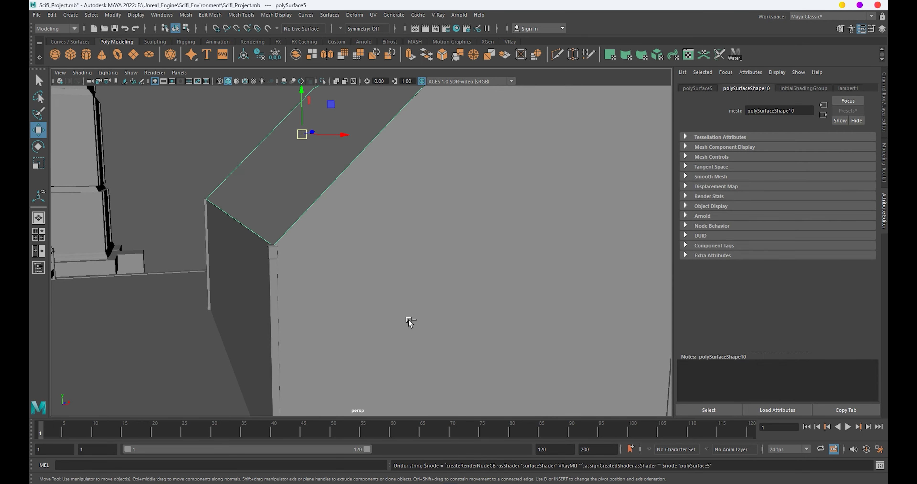
{"action": "key", "text": "ctrl+z"}
{"action": "key", "text": "ctrl+z"}
{"action": "key", "text": "ctrl+z"}
{"action": "key", "text": "ctrl+z"}
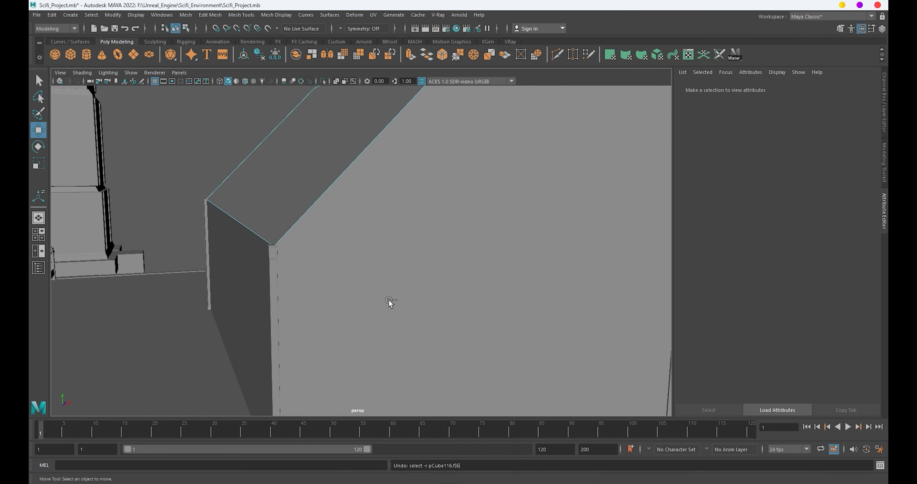
{"action": "key", "text": "ctrl+z"}
Give pCube116 a new VRayMtl with lowered opacity and a darker diffuse colour.
{"action": "mouse_move", "coordinate": [434, 227]}
{"action": "right_mouse_down"}
{"action": "mouse_move", "coordinate": [443, 472]}
{"action": "mouse_move", "coordinate": [432, 458]}
{"action": "right_mouse_up"}
{"action": "left_click", "coordinate": [336, 235]}
{"action": "left_click", "coordinate": [394, 328]}
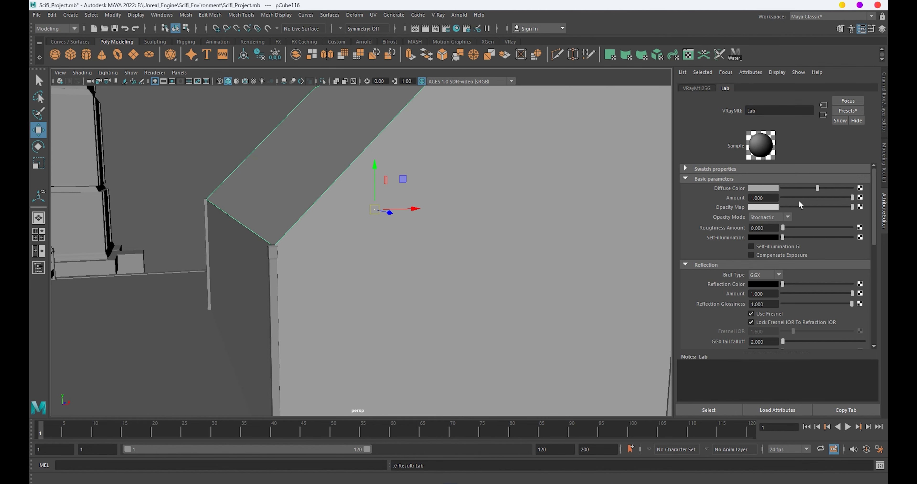
{"action": "left_click", "coordinate": [804, 207]}
{"action": "left_click", "coordinate": [796, 188]}
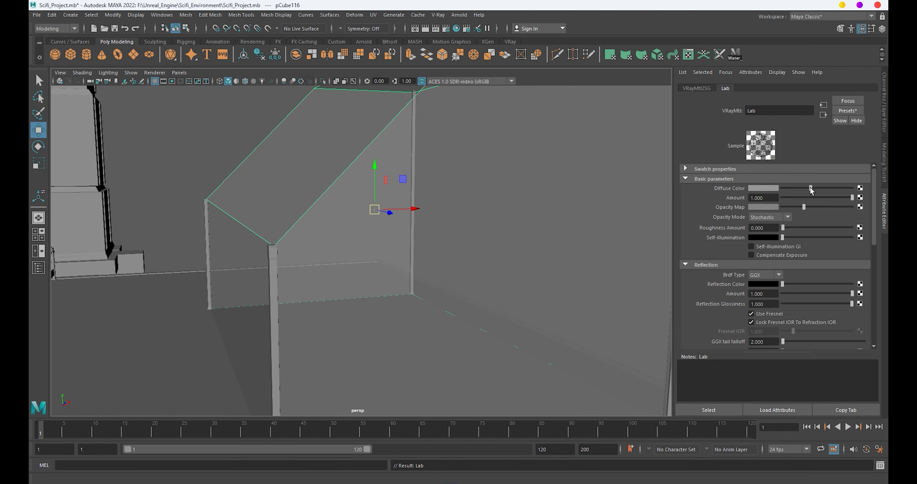
{"action": "left_click_drag", "start_coordinate": [516, 213], "coordinate": [601, 200], "text": "alt"}
{"action": "left_click", "coordinate": [602, 199]}
{"action": "mouse_move", "coordinate": [473, 232]}
{"action": "left_mouse_down", "text": "alt"}
{"action": "mouse_move", "coordinate": [431, 227]}
{"action": "mouse_move", "coordinate": [450, 241]}
{"action": "left_mouse_up", "text": "alt"}
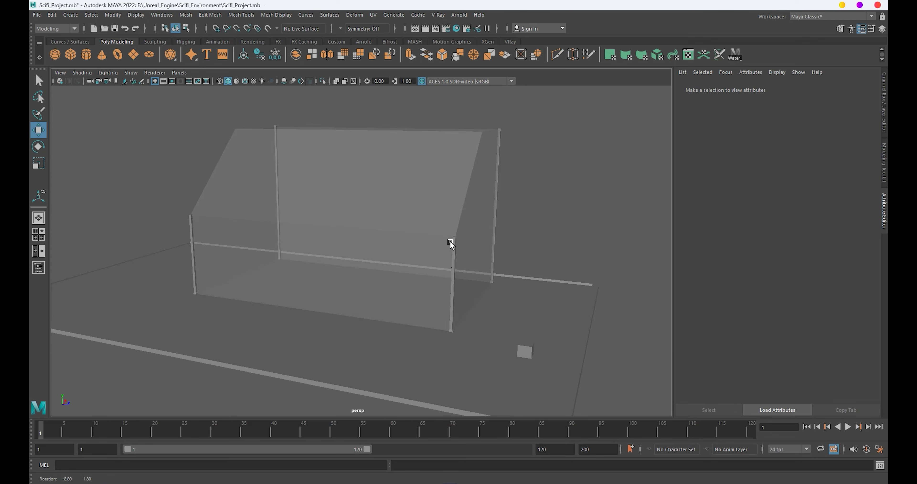
{"action": "scroll", "coordinate": [441, 274], "scroll_direction": "up", "scroll_amount": 5}
Duplicate the small cube and scale it into a thin, long bar.
{"action": "left_click", "coordinate": [431, 313]}
{"action": "left_click_drag", "start_coordinate": [497, 373], "coordinate": [460, 357], "text": "shift"}
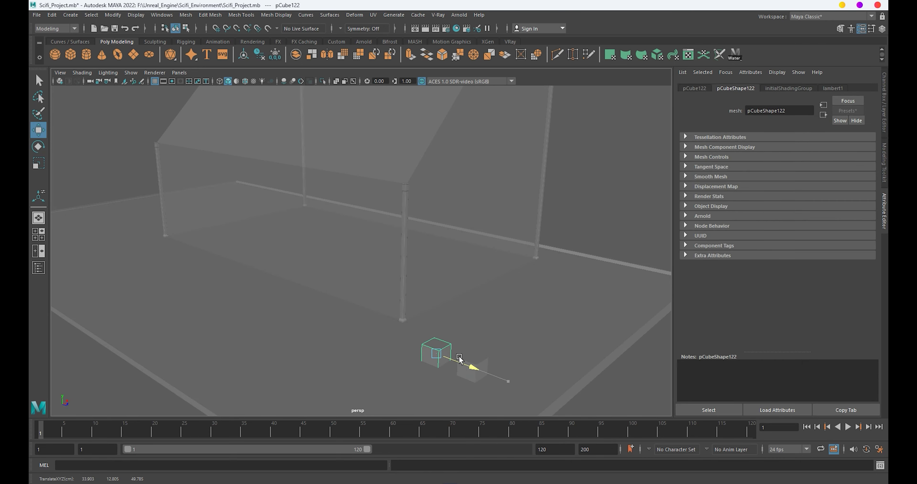
{"action": "left_click_drag", "start_coordinate": [468, 322], "coordinate": [378, 314], "text": "alt"}
{"action": "key", "text": "r"}
{"action": "left_click_drag", "start_coordinate": [370, 309], "coordinate": [372, 311]}
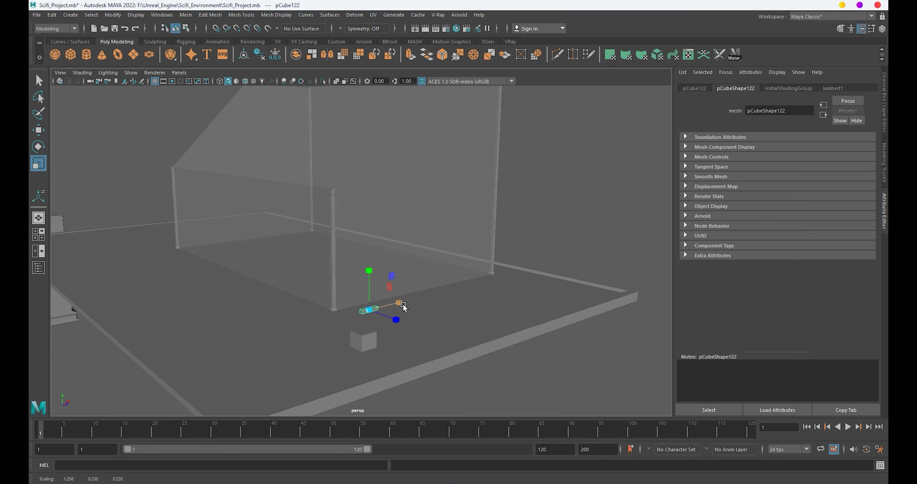
{"action": "left_click_drag", "start_coordinate": [437, 305], "coordinate": [416, 315], "text": "alt"}
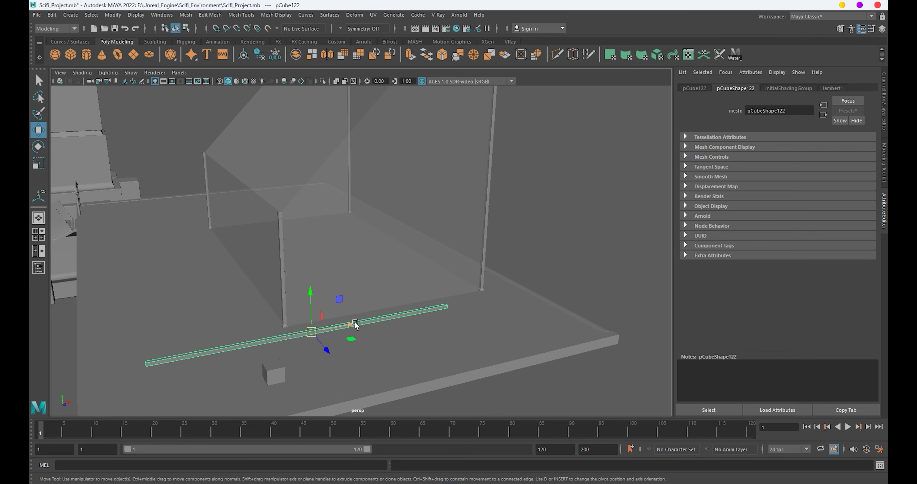
Position the bar at rail height and adjust its length to span the front posts.
{"action": "key", "text": "w"}
{"action": "mouse_move", "coordinate": [392, 280]}
{"action": "left_mouse_down"}
{"action": "mouse_move", "coordinate": [405, 163]}
{"action": "mouse_move", "coordinate": [568, 277]}
{"action": "mouse_move", "coordinate": [487, 256]}
{"action": "mouse_move", "coordinate": [436, 296]}
{"action": "mouse_move", "coordinate": [422, 328]}
{"action": "mouse_move", "coordinate": [400, 294]}
{"action": "left_mouse_up"}
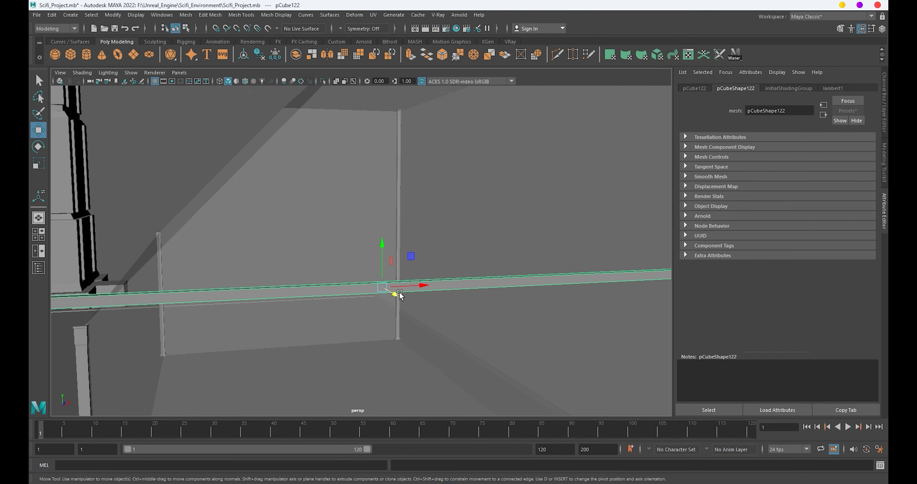
{"action": "mouse_move", "coordinate": [383, 245]}
{"action": "left_mouse_down"}
{"action": "mouse_move", "coordinate": [383, 271]}
{"action": "mouse_move", "coordinate": [404, 302]}
{"action": "mouse_move", "coordinate": [401, 270]}
{"action": "left_mouse_up"}
{"action": "key", "text": "r"}
{"action": "mouse_move", "coordinate": [421, 303]}
{"action": "left_mouse_down", "text": "alt"}
{"action": "mouse_move", "coordinate": [396, 272]}
{"action": "mouse_move", "coordinate": [434, 304]}
{"action": "mouse_move", "coordinate": [568, 264]}
{"action": "mouse_move", "coordinate": [404, 225]}
{"action": "mouse_move", "coordinate": [466, 251]}
{"action": "mouse_move", "coordinate": [447, 249]}
{"action": "left_mouse_up", "text": "alt"}
{"action": "left_click", "coordinate": [434, 304]}
{"action": "key", "text": "w"}
Insert an edge loop near the end of the horizontal rail.
{"action": "left_click", "coordinate": [383, 235]}
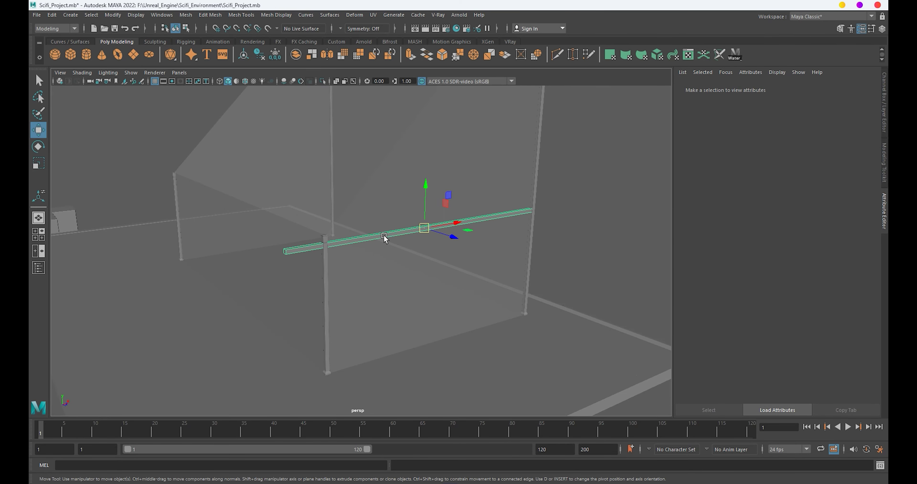
{"action": "mouse_move", "coordinate": [383, 234]}
{"action": "left_mouse_down", "text": "alt"}
{"action": "mouse_move", "coordinate": [513, 321]}
{"action": "mouse_move", "coordinate": [449, 287]}
{"action": "mouse_move", "coordinate": [378, 265]}
{"action": "mouse_move", "coordinate": [345, 279]}
{"action": "left_mouse_up", "text": "alt"}
{"action": "left_click", "coordinate": [272, 249]}
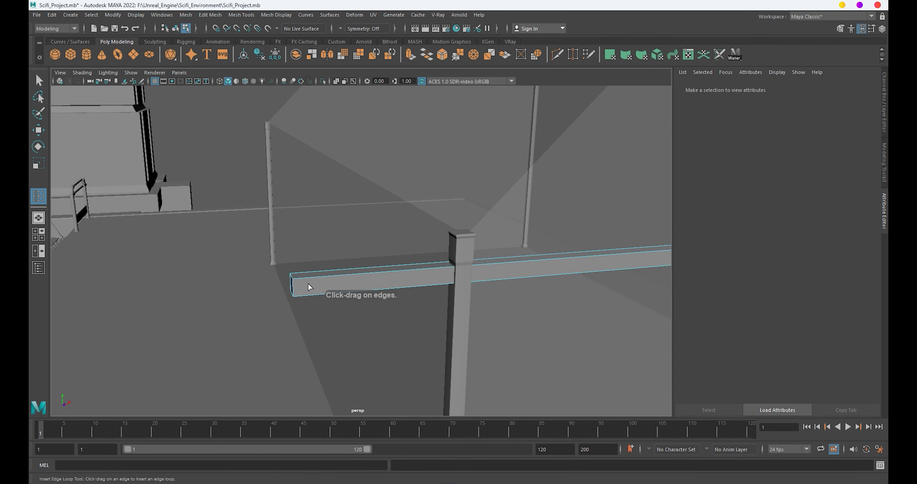
{"action": "left_click", "coordinate": [302, 280]}
{"action": "left_click_drag", "start_coordinate": [338, 289], "coordinate": [426, 280], "text": "alt"}
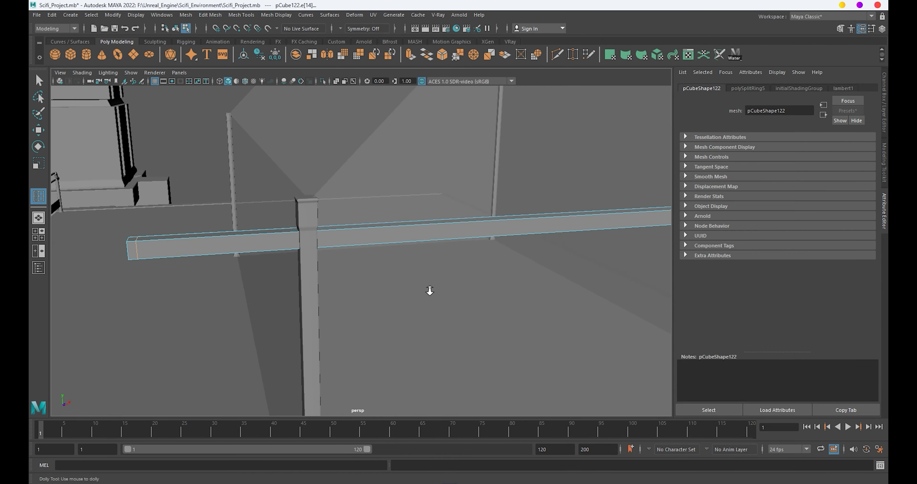
{"action": "key", "text": "f"}
Extrude the rail's end face and bevel it.
{"action": "key", "text": "w"}
{"action": "right_click_drag", "start_coordinate": [429, 274], "coordinate": [443, 230]}
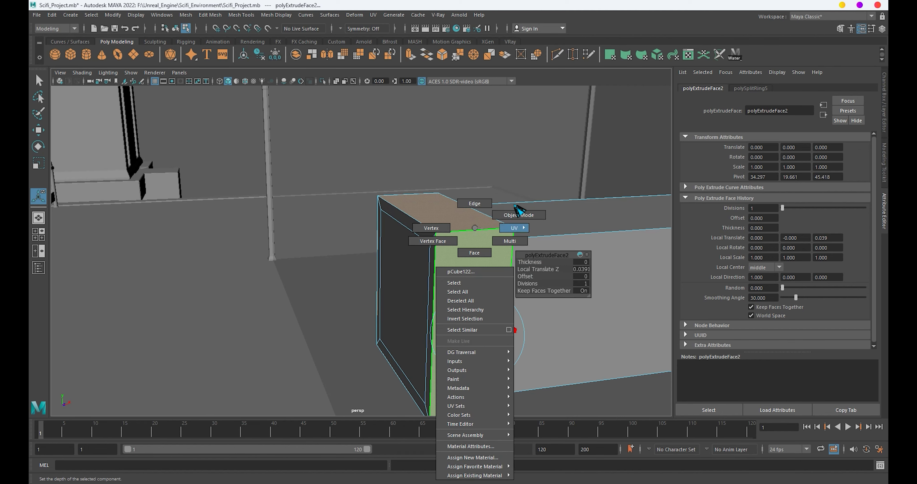
{"action": "right_click_drag", "start_coordinate": [473, 250], "coordinate": [516, 213]}
{"action": "key", "text": "ctrl+b"}
{"action": "scroll", "coordinate": [360, 262], "scroll_direction": "up", "scroll_amount": 5}
{"action": "scroll", "coordinate": [361, 262], "scroll_direction": "down", "scroll_amount": 3}
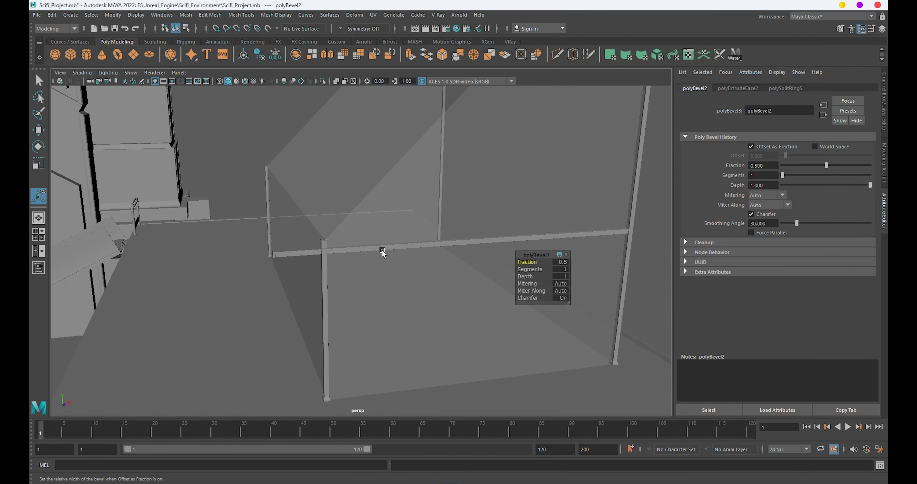
Duplicate the finished rail, creating pCube123.
{"action": "left_click", "coordinate": [382, 248]}
{"action": "key", "text": "w"}
{"action": "key", "text": "ctrl+d"}
{"action": "mouse_move", "coordinate": [382, 248]}
{"action": "left_mouse_down", "text": "alt"}
{"action": "mouse_move", "coordinate": [426, 280]}
{"action": "mouse_move", "coordinate": [453, 274]}
{"action": "mouse_move", "coordinate": [505, 295]}
{"action": "left_mouse_up", "text": "alt"}
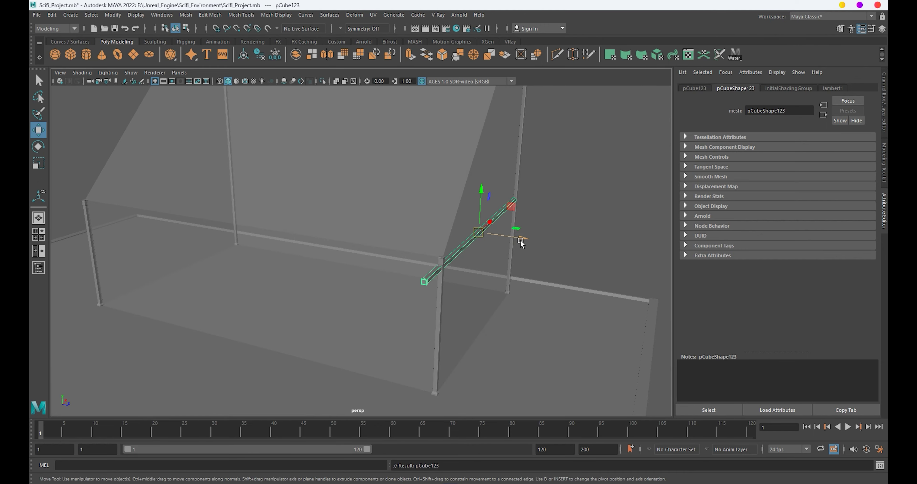
Slide the duplicate rail along its length into position.
{"action": "left_click_drag", "start_coordinate": [520, 239], "coordinate": [286, 226]}
{"action": "mouse_move", "coordinate": [182, 222]}
{"action": "left_mouse_down"}
{"action": "mouse_move", "coordinate": [173, 218]}
{"action": "mouse_move", "coordinate": [423, 209]}
{"action": "left_mouse_up"}
{"action": "right_click_drag", "start_coordinate": [423, 209], "coordinate": [314, 181], "text": "alt"}
{"action": "mouse_move", "coordinate": [313, 181]}
{"action": "left_mouse_down", "text": "alt"}
{"action": "mouse_move", "coordinate": [467, 281]}
{"action": "mouse_move", "coordinate": [401, 257]}
{"action": "mouse_move", "coordinate": [463, 307]}
{"action": "mouse_move", "coordinate": [466, 282]}
{"action": "left_mouse_up", "text": "alt"}
{"action": "right_click_drag", "start_coordinate": [466, 282], "coordinate": [326, 217], "text": "alt"}
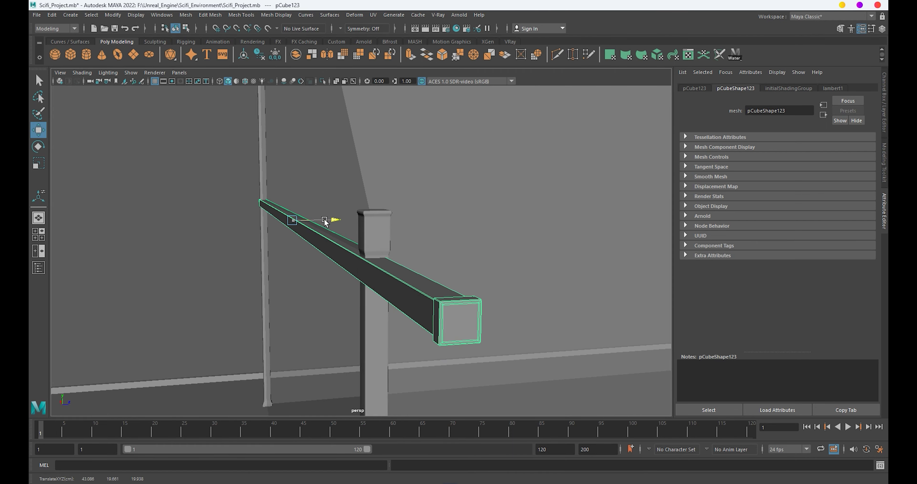
{"action": "left_click_drag", "start_coordinate": [325, 218], "coordinate": [317, 220]}
{"action": "left_click", "coordinate": [435, 265]}
Select the two duplicated rails and raise them upward.
{"action": "mouse_move", "coordinate": [435, 265]}
{"action": "left_mouse_down", "text": "alt"}
{"action": "mouse_move", "coordinate": [551, 274]}
{"action": "mouse_move", "coordinate": [459, 283]}
{"action": "mouse_move", "coordinate": [486, 272]}
{"action": "mouse_move", "coordinate": [502, 300]}
{"action": "left_mouse_up", "text": "alt"}
{"action": "left_click", "coordinate": [452, 249]}
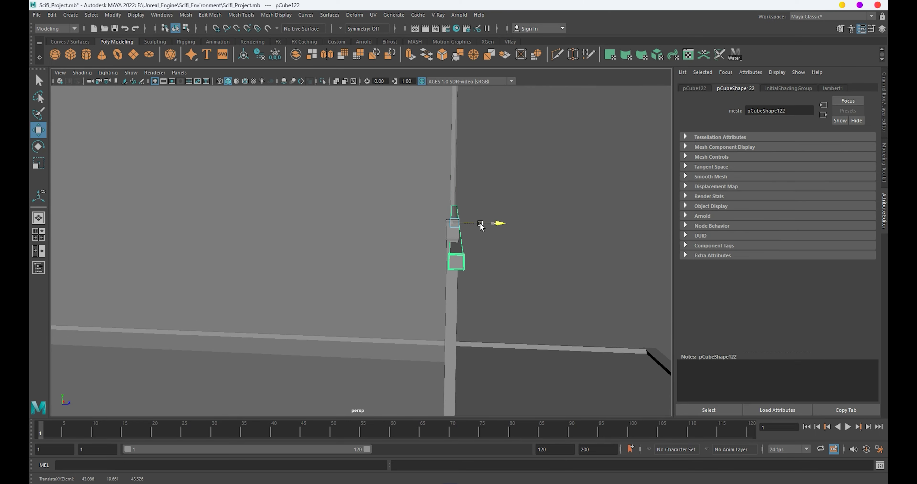
{"action": "left_click", "coordinate": [450, 265]}
{"action": "mouse_move", "coordinate": [449, 265]}
{"action": "left_mouse_down", "text": "alt"}
{"action": "mouse_move", "coordinate": [602, 303]}
{"action": "mouse_move", "coordinate": [422, 283]}
{"action": "mouse_move", "coordinate": [407, 313]}
{"action": "mouse_move", "coordinate": [344, 254]}
{"action": "mouse_move", "coordinate": [426, 316]}
{"action": "mouse_move", "coordinate": [432, 284]}
{"action": "mouse_move", "coordinate": [395, 322]}
{"action": "mouse_move", "coordinate": [279, 248]}
{"action": "left_mouse_up", "text": "alt"}
{"action": "left_click", "coordinate": [396, 322]}
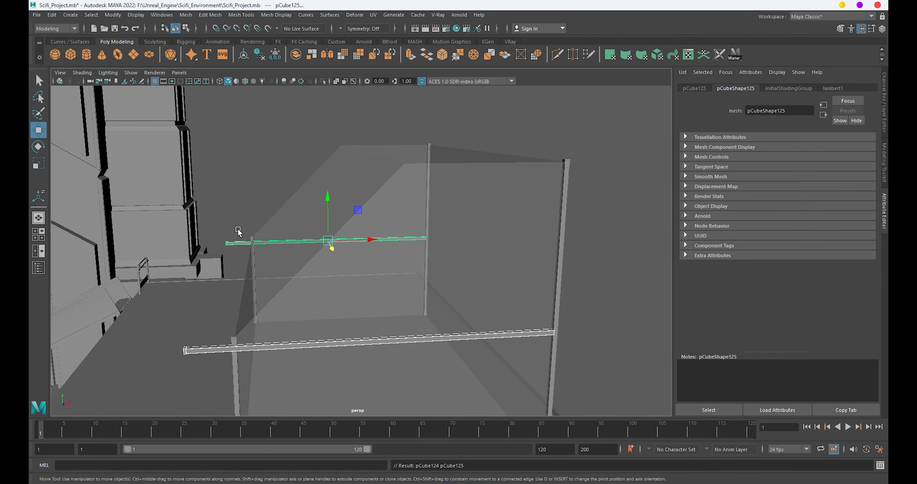
{"action": "mouse_move", "coordinate": [326, 204]}
{"action": "left_mouse_down"}
{"action": "mouse_move", "coordinate": [337, 92]}
{"action": "mouse_move", "coordinate": [340, 107]}
{"action": "left_mouse_up"}
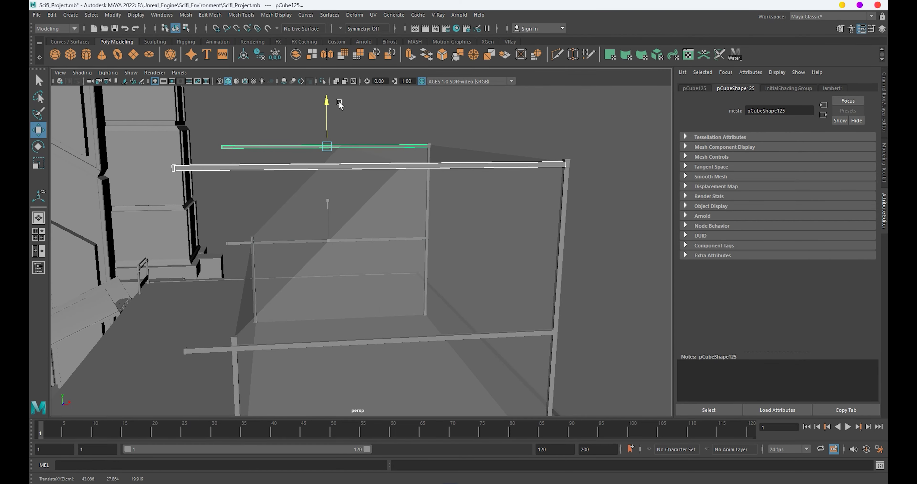
Select the upper rail's left-end vertices, inspecting the rails from several angles.
{"action": "left_click", "coordinate": [585, 184]}
{"action": "mouse_move", "coordinate": [585, 184]}
{"action": "left_mouse_down", "text": "alt"}
{"action": "mouse_move", "coordinate": [510, 186]}
{"action": "mouse_move", "coordinate": [526, 267]}
{"action": "mouse_move", "coordinate": [481, 249]}
{"action": "mouse_move", "coordinate": [495, 245]}
{"action": "mouse_move", "coordinate": [478, 257]}
{"action": "mouse_move", "coordinate": [305, 225]}
{"action": "mouse_move", "coordinate": [317, 211]}
{"action": "mouse_move", "coordinate": [352, 241]}
{"action": "left_mouse_up", "text": "alt"}
{"action": "key", "text": "ctrl+z"}
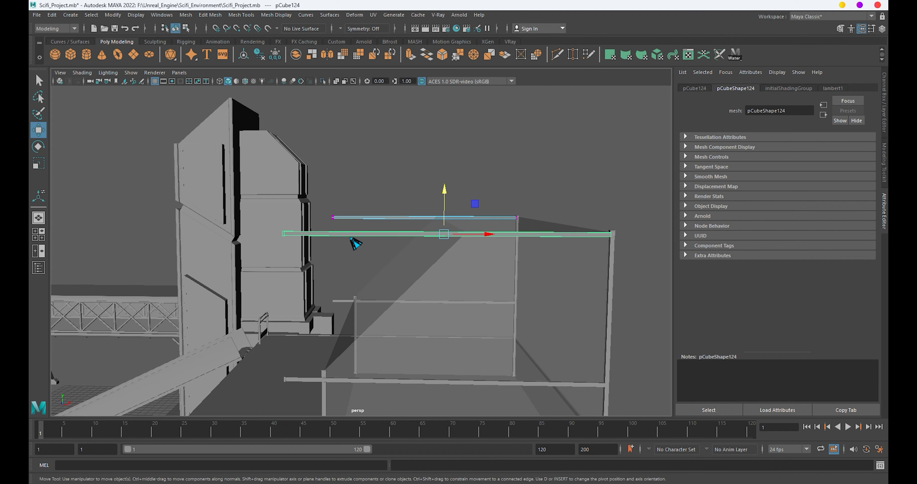
{"action": "right_click_drag", "start_coordinate": [352, 242], "coordinate": [256, 184]}
{"action": "left_click_drag", "start_coordinate": [256, 184], "coordinate": [358, 239]}
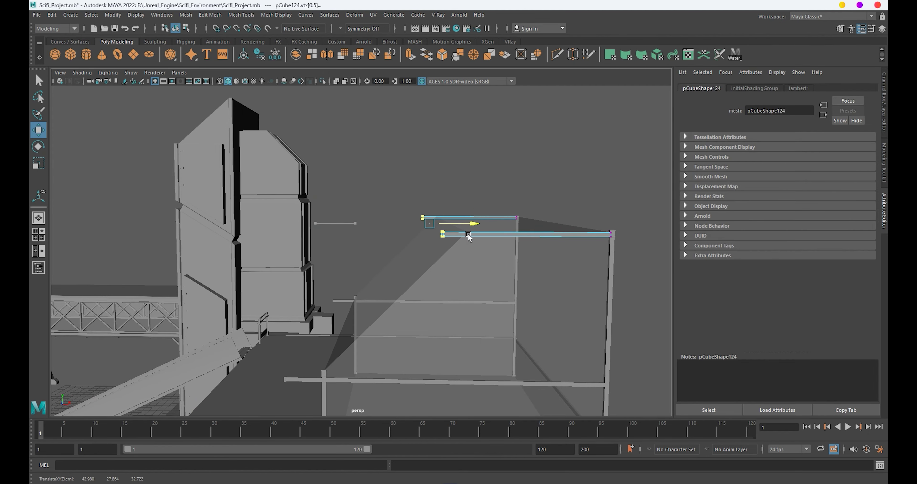
{"action": "mouse_move", "coordinate": [495, 245]}
{"action": "left_mouse_down", "text": "alt"}
{"action": "mouse_move", "coordinate": [526, 303]}
{"action": "mouse_move", "coordinate": [424, 292]}
{"action": "mouse_move", "coordinate": [422, 273]}
{"action": "left_mouse_up", "text": "alt"}
{"action": "right_click_drag", "start_coordinate": [414, 228], "coordinate": [463, 201]}
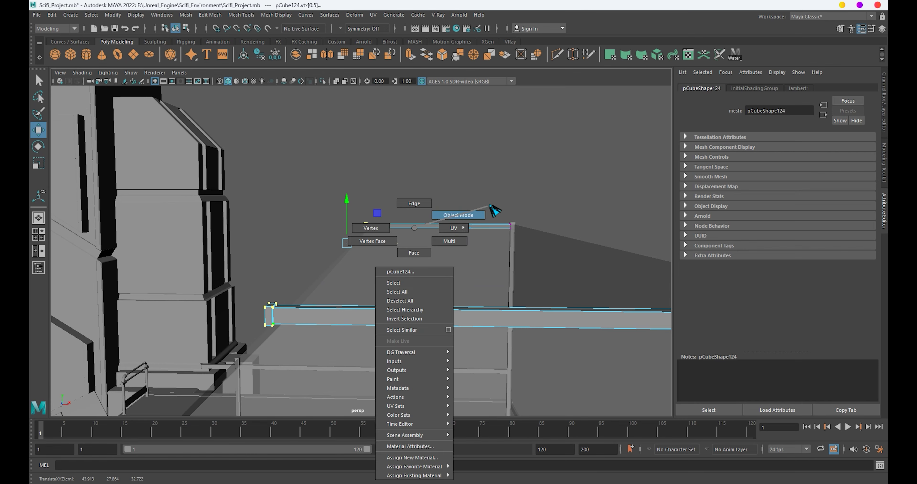
{"action": "mouse_move", "coordinate": [463, 201]}
{"action": "left_mouse_down", "text": "alt"}
{"action": "mouse_move", "coordinate": [358, 235]}
{"action": "mouse_move", "coordinate": [450, 255]}
{"action": "mouse_move", "coordinate": [288, 205]}
{"action": "left_mouse_up", "text": "alt"}
{"action": "right_click_drag", "start_coordinate": [287, 204], "coordinate": [397, 140]}
{"action": "mouse_move", "coordinate": [398, 140]}
{"action": "left_mouse_down", "text": "alt"}
{"action": "mouse_move", "coordinate": [362, 207]}
{"action": "mouse_move", "coordinate": [410, 244]}
{"action": "mouse_move", "coordinate": [391, 258]}
{"action": "mouse_move", "coordinate": [454, 252]}
{"action": "mouse_move", "coordinate": [458, 259]}
{"action": "mouse_move", "coordinate": [367, 307]}
{"action": "mouse_move", "coordinate": [369, 292]}
{"action": "left_mouse_up", "text": "alt"}
Raise one rail and tilt it about 24° into a diagonal brace along the side wall.
{"action": "left_click", "coordinate": [366, 306]}
{"action": "left_click_drag", "start_coordinate": [396, 257], "coordinate": [399, 218]}
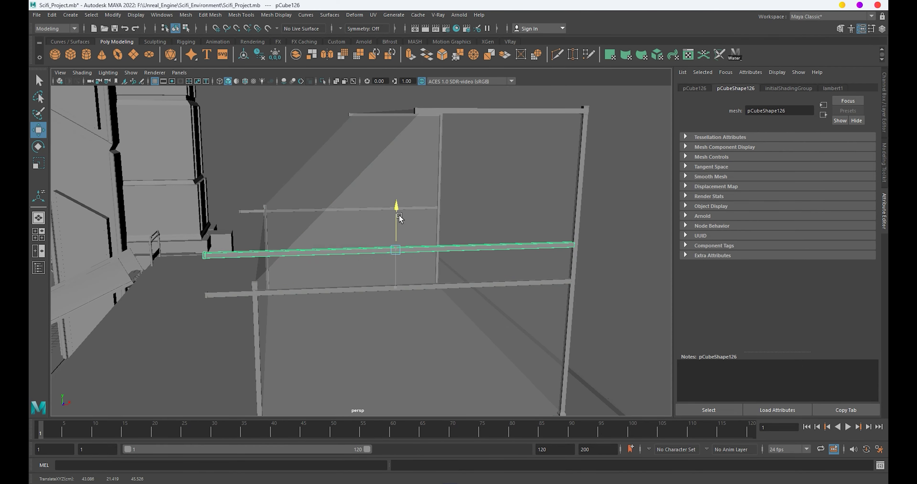
{"action": "left_click_drag", "start_coordinate": [392, 99], "coordinate": [399, 196], "text": "alt"}
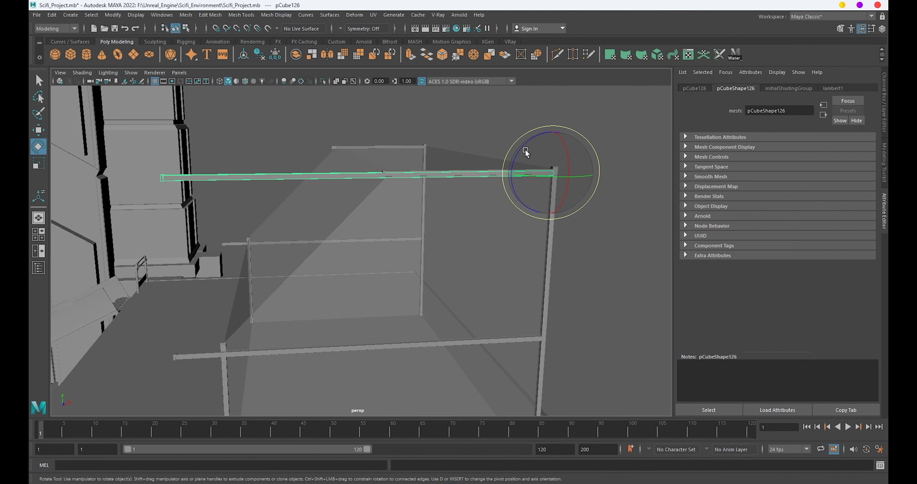
{"action": "mouse_move", "coordinate": [526, 153]}
{"action": "left_mouse_down"}
{"action": "mouse_move", "coordinate": [515, 167]}
{"action": "mouse_move", "coordinate": [524, 139]}
{"action": "mouse_move", "coordinate": [566, 131]}
{"action": "mouse_move", "coordinate": [486, 134]}
{"action": "left_mouse_up"}
{"action": "key", "text": "w"}
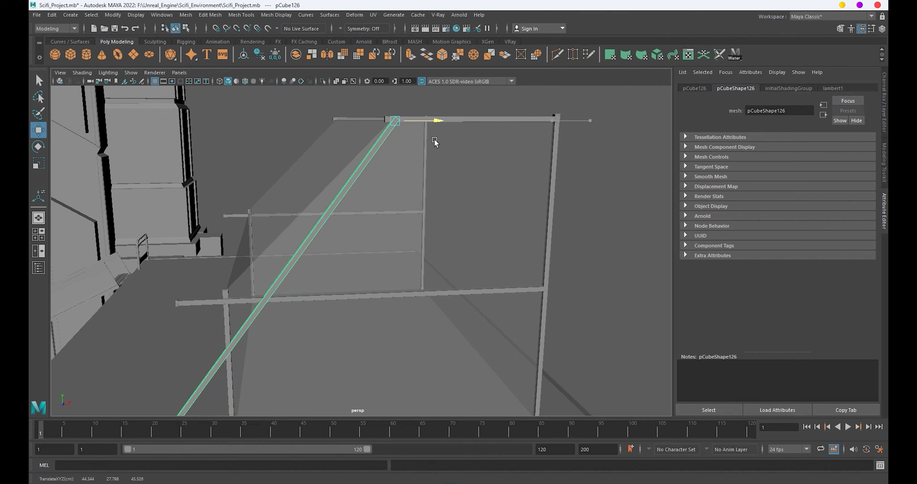
{"action": "mouse_move", "coordinate": [430, 143]}
{"action": "left_mouse_down", "text": "alt"}
{"action": "mouse_move", "coordinate": [459, 128]}
{"action": "mouse_move", "coordinate": [505, 232]}
{"action": "mouse_move", "coordinate": [440, 241]}
{"action": "mouse_move", "coordinate": [555, 241]}
{"action": "mouse_move", "coordinate": [497, 241]}
{"action": "mouse_move", "coordinate": [481, 256]}
{"action": "left_mouse_up", "text": "alt"}
{"action": "key", "text": "e"}
{"action": "key", "text": "r"}
{"action": "left_click", "coordinate": [506, 232]}
Clone the vertical post with a Shift-drag and slide the copy inside the kiosk.
{"action": "left_click", "coordinate": [364, 242]}
{"action": "key", "text": "w"}
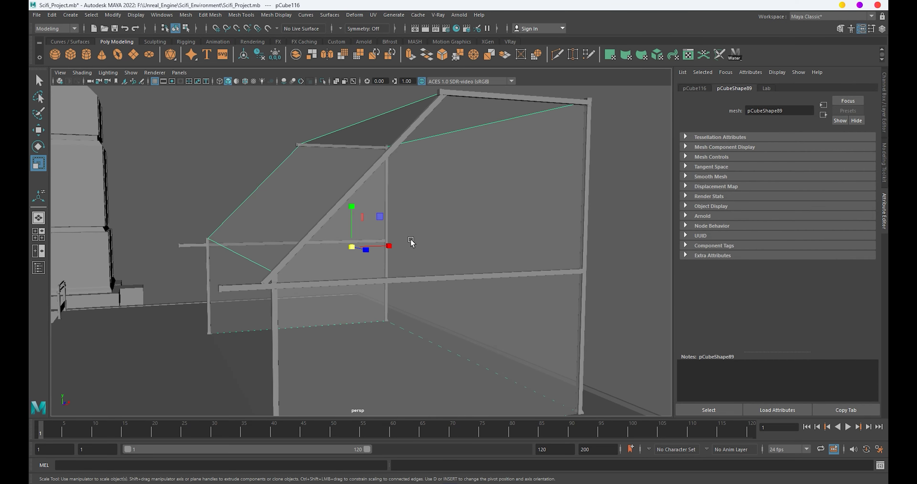
{"action": "mouse_move", "coordinate": [365, 243]}
{"action": "left_mouse_down", "text": "alt"}
{"action": "mouse_move", "coordinate": [352, 292]}
{"action": "mouse_move", "coordinate": [309, 297]}
{"action": "left_mouse_up", "text": "alt"}
{"action": "right_click_drag", "start_coordinate": [309, 297], "coordinate": [326, 304], "text": "alt"}
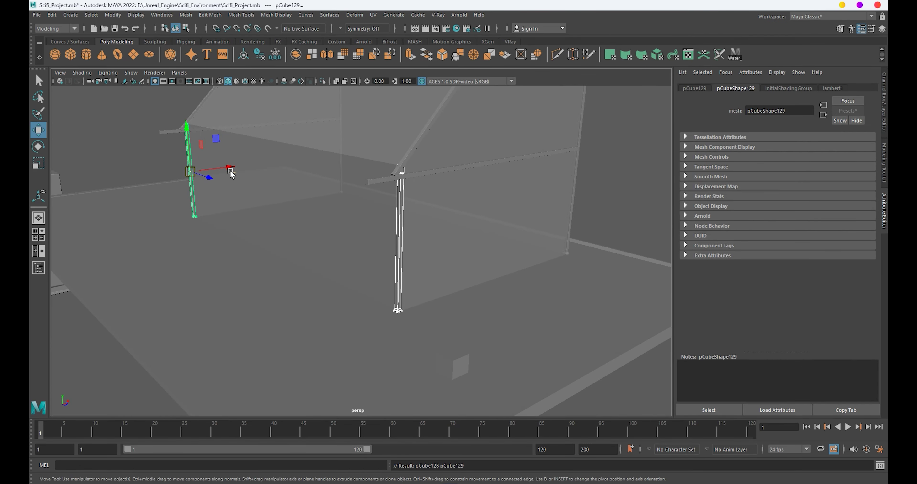
{"action": "scroll", "coordinate": [260, 169], "scroll_direction": "down", "scroll_amount": 5}
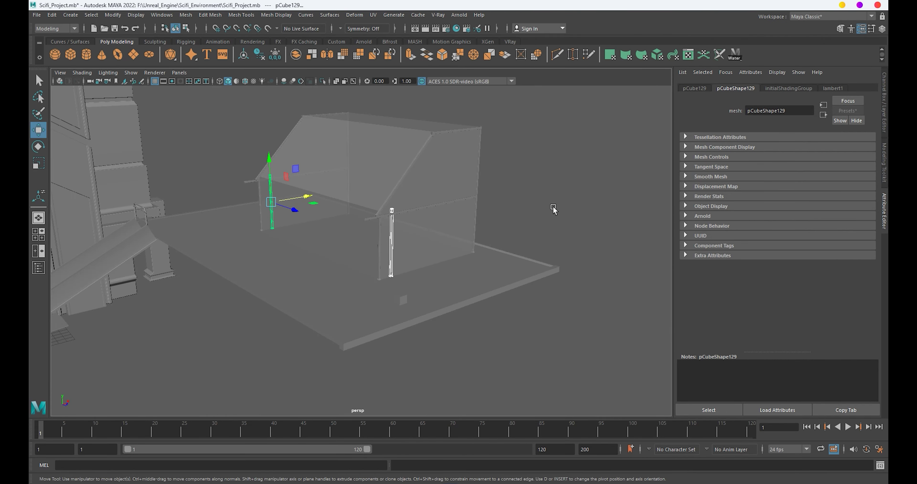
{"action": "left_click", "coordinate": [552, 206]}
{"action": "mouse_move", "coordinate": [553, 206]}
{"action": "left_mouse_down", "text": "alt"}
{"action": "mouse_move", "coordinate": [381, 233]}
{"action": "mouse_move", "coordinate": [299, 233]}
{"action": "mouse_move", "coordinate": [322, 230]}
{"action": "left_mouse_up", "text": "alt"}
{"action": "right_click_drag", "start_coordinate": [322, 231], "coordinate": [444, 330], "text": "alt"}
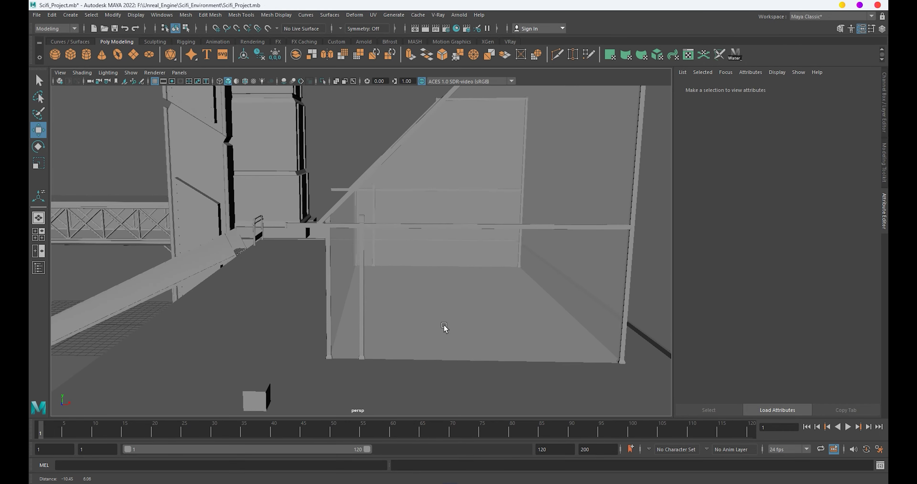
{"action": "left_click", "coordinate": [364, 290]}
{"action": "mouse_move", "coordinate": [364, 290]}
{"action": "left_mouse_down", "text": "alt"}
{"action": "mouse_move", "coordinate": [450, 314]}
{"action": "mouse_move", "coordinate": [268, 254]}
{"action": "mouse_move", "coordinate": [283, 261]}
{"action": "left_mouse_up", "text": "alt"}
{"action": "mouse_move", "coordinate": [283, 262]}
{"action": "left_mouse_down", "text": "alt"}
{"action": "mouse_move", "coordinate": [398, 307]}
{"action": "mouse_move", "coordinate": [259, 292]}
{"action": "left_mouse_up", "text": "alt"}
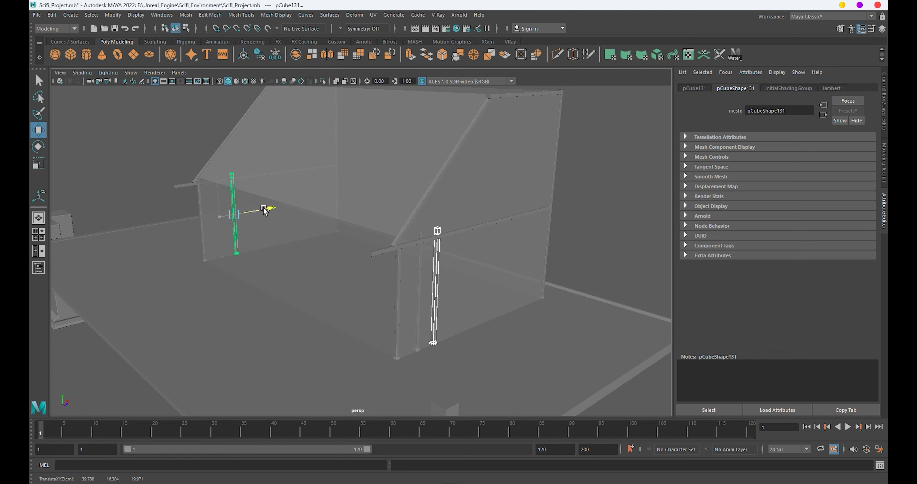
{"action": "scroll", "coordinate": [372, 287], "scroll_direction": "down", "scroll_amount": 3}
{"action": "left_click", "coordinate": [432, 281]}
Scale the small floor cube along one axis into a long bar and nudge it left.
{"action": "mouse_move", "coordinate": [432, 280]}
{"action": "left_mouse_down", "text": "alt"}
{"action": "mouse_move", "coordinate": [526, 294]}
{"action": "mouse_move", "coordinate": [426, 278]}
{"action": "mouse_move", "coordinate": [400, 332]}
{"action": "mouse_move", "coordinate": [421, 357]}
{"action": "left_mouse_up", "text": "alt"}
{"action": "left_click", "coordinate": [399, 333]}
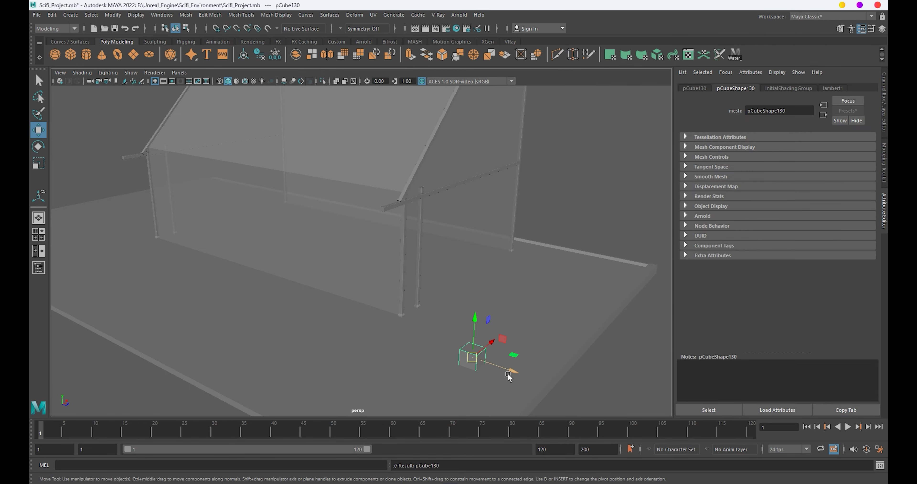
{"action": "mouse_move", "coordinate": [276, 162]}
{"action": "left_mouse_down", "text": "alt"}
{"action": "mouse_move", "coordinate": [477, 282]}
{"action": "mouse_move", "coordinate": [466, 261]}
{"action": "mouse_move", "coordinate": [515, 262]}
{"action": "left_mouse_up", "text": "alt"}
{"action": "key", "text": "r"}
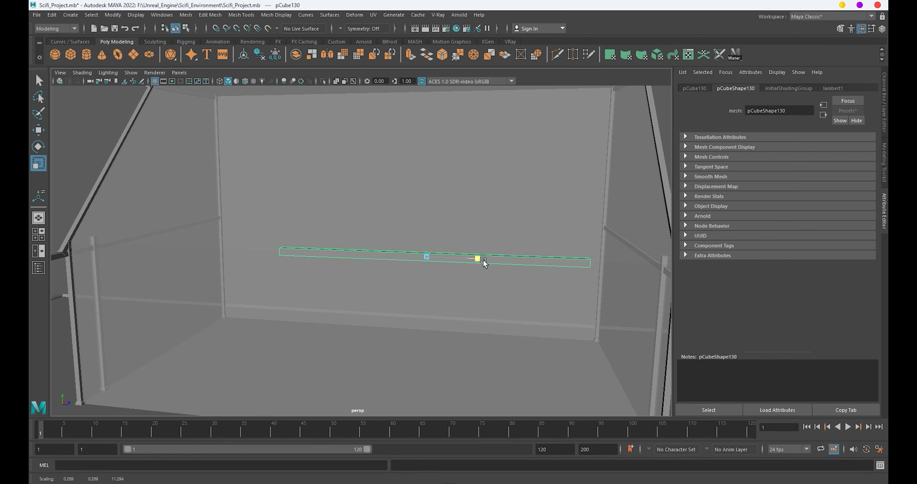
{"action": "mouse_move", "coordinate": [483, 260]}
{"action": "right_mouse_down", "text": "alt"}
{"action": "mouse_move", "coordinate": [521, 283]}
{"action": "mouse_move", "coordinate": [443, 255]}
{"action": "right_mouse_up", "text": "alt"}
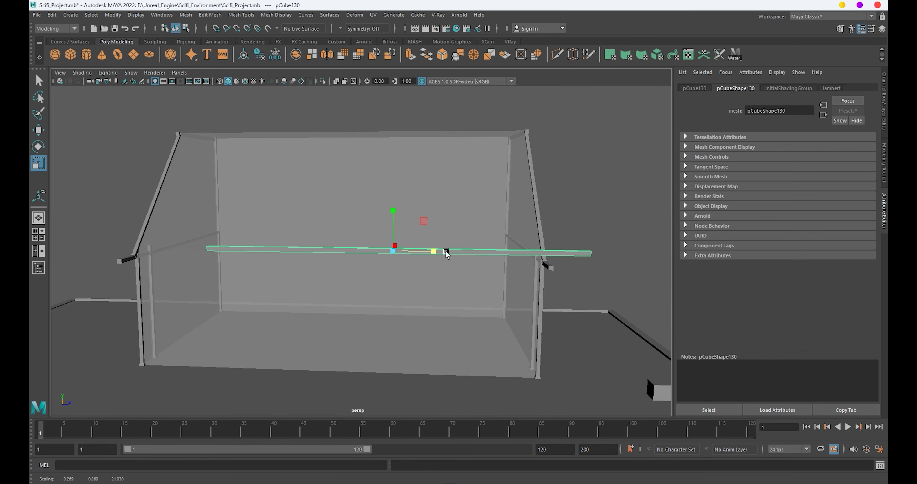
{"action": "key", "text": "w"}
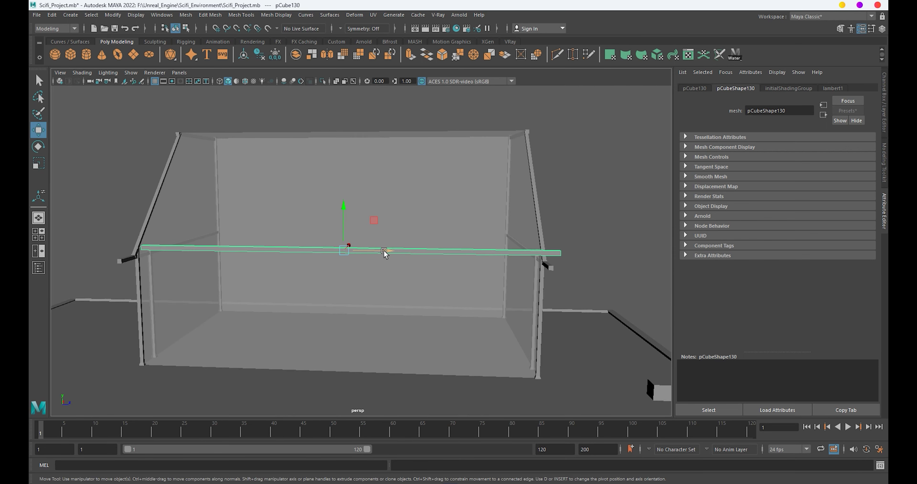
{"action": "left_click_drag", "start_coordinate": [384, 250], "coordinate": [371, 251]}
{"action": "right_click_drag", "start_coordinate": [371, 251], "coordinate": [402, 290], "text": "alt"}
In Front view, reposition the bar against the roof slope.
{"action": "key", "text": "space"}
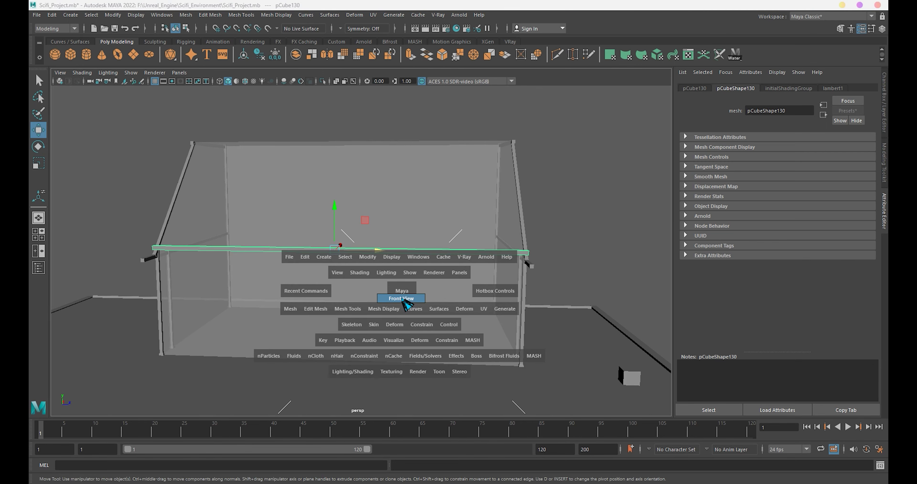
{"action": "left_click_drag", "start_coordinate": [401, 290], "coordinate": [401, 297]}
{"action": "key", "text": "f"}
{"action": "scroll", "coordinate": [408, 279], "scroll_direction": "down", "scroll_amount": 5}
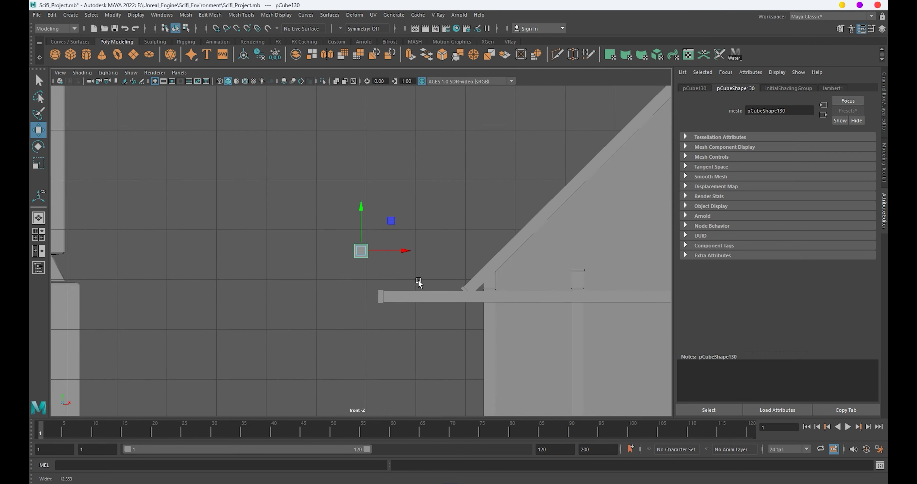
{"action": "key", "text": "space"}
{"action": "left_click_drag", "start_coordinate": [388, 254], "coordinate": [468, 262]}
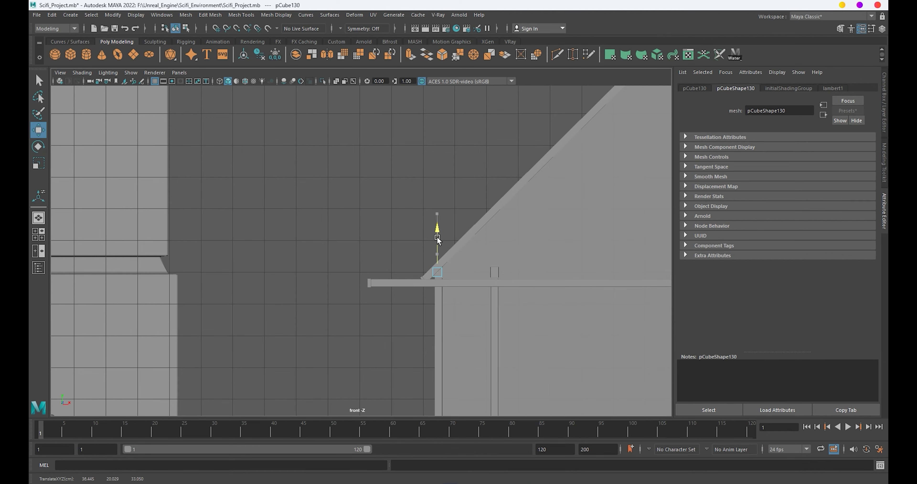
In Left view, stretch the bar to span the wall between the corner posts.
{"action": "key", "text": "space"}
{"action": "left_click_drag", "start_coordinate": [437, 244], "coordinate": [409, 246]}
{"action": "key", "text": "f"}
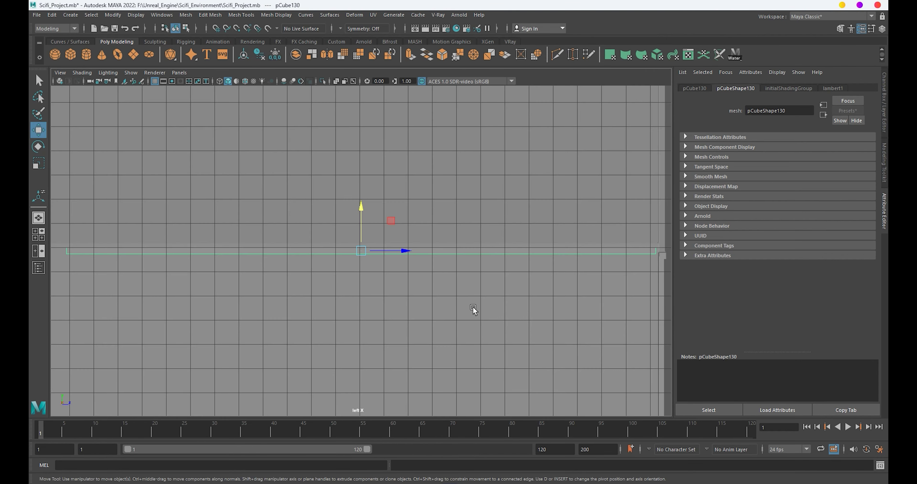
{"action": "middle_click_drag", "start_coordinate": [380, 261], "coordinate": [390, 271], "text": "alt"}
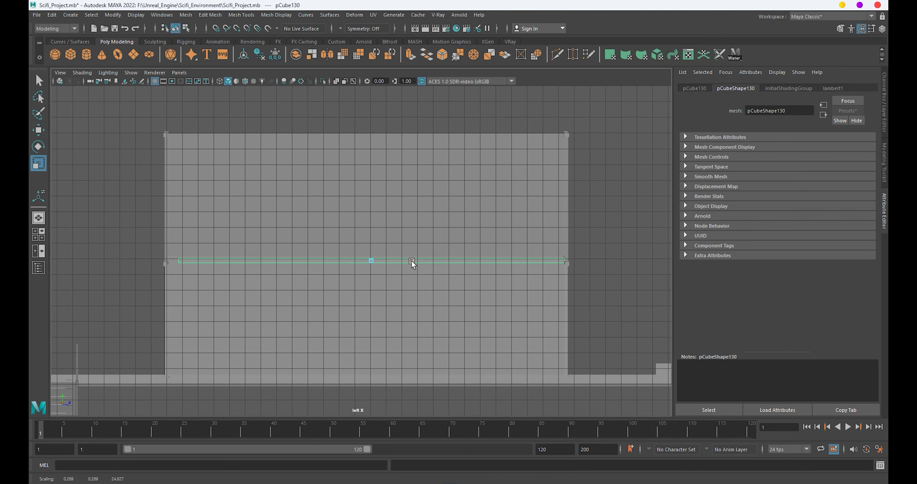
{"action": "left_click_drag", "start_coordinate": [412, 261], "coordinate": [415, 260]}
{"action": "key", "text": "w"}
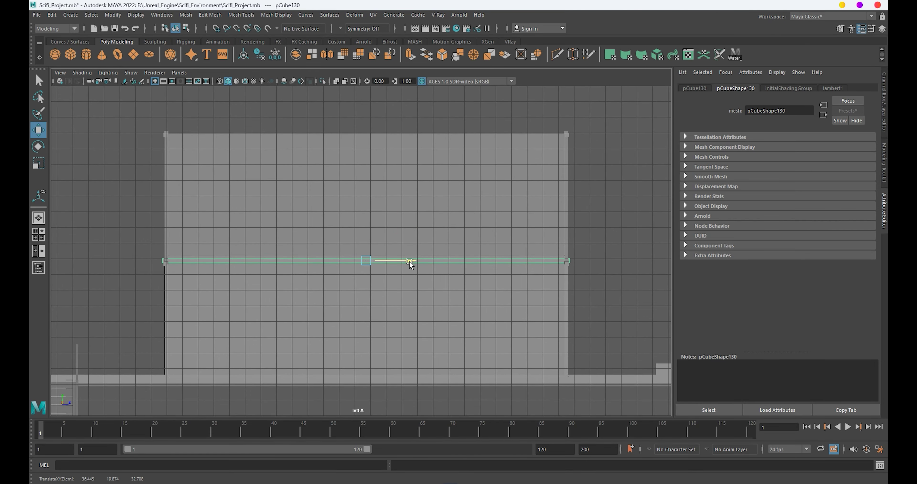
{"action": "key", "text": "r"}
Bevel the rail's edges with a fraction of 0.3.
{"action": "left_click_drag", "start_coordinate": [406, 260], "coordinate": [423, 266], "text": "alt"}
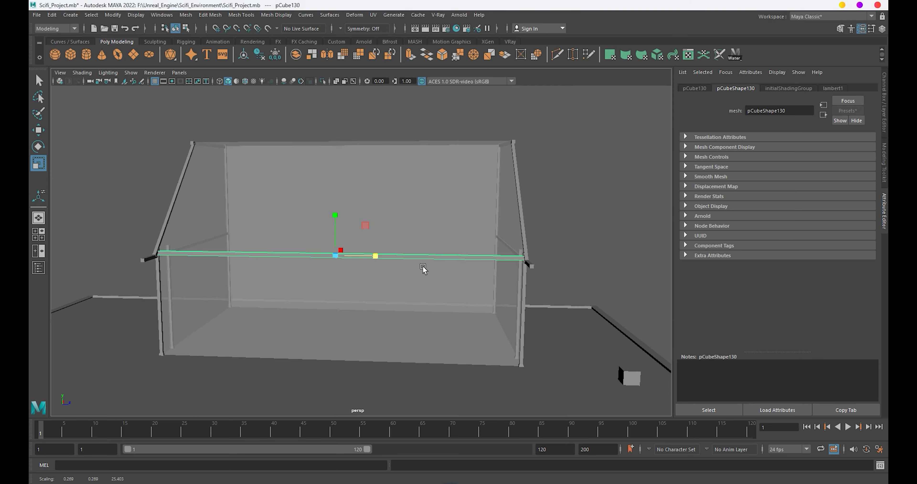
{"action": "right_click_drag", "start_coordinate": [441, 284], "coordinate": [469, 310], "text": "alt"}
{"action": "mouse_move", "coordinate": [469, 310]}
{"action": "left_mouse_down", "text": "alt"}
{"action": "mouse_move", "coordinate": [461, 315]}
{"action": "mouse_move", "coordinate": [428, 296]}
{"action": "mouse_move", "coordinate": [528, 338]}
{"action": "mouse_move", "coordinate": [474, 303]}
{"action": "mouse_move", "coordinate": [528, 307]}
{"action": "mouse_move", "coordinate": [539, 284]}
{"action": "mouse_move", "coordinate": [483, 288]}
{"action": "mouse_move", "coordinate": [375, 249]}
{"action": "mouse_move", "coordinate": [405, 282]}
{"action": "mouse_move", "coordinate": [401, 307]}
{"action": "mouse_move", "coordinate": [371, 297]}
{"action": "left_mouse_up", "text": "alt"}
{"action": "key", "text": "ctrl+b"}
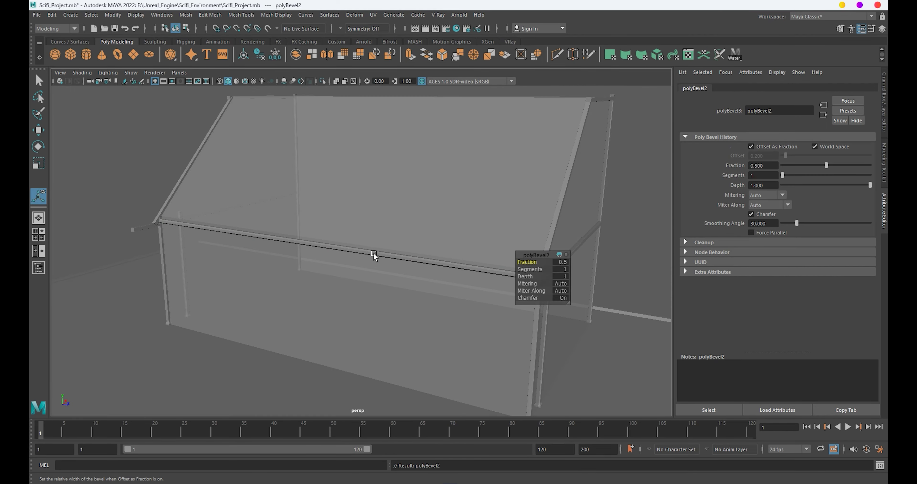
{"action": "left_click", "coordinate": [561, 263]}
{"action": "type", "text": "0.3"}
{"action": "key", "text": "Return"}
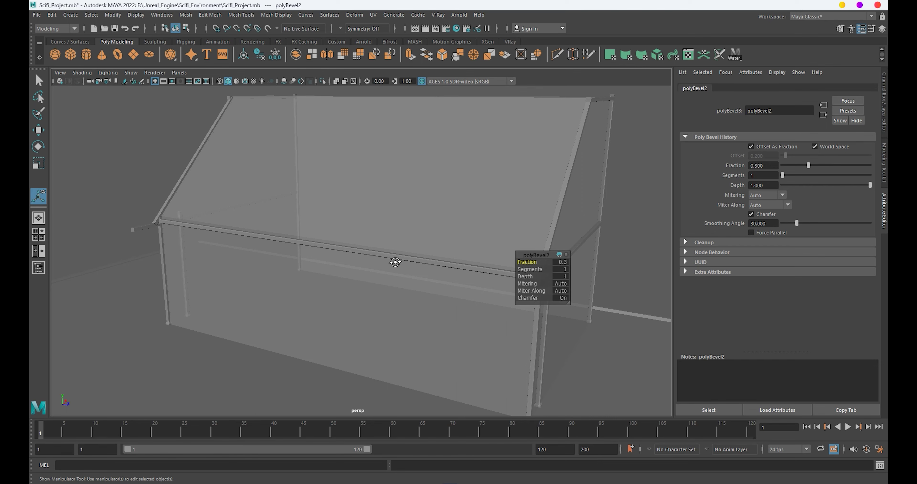
{"action": "left_click_drag", "start_coordinate": [395, 261], "coordinate": [408, 242], "text": "alt"}
Duplicate the diagonal beam and move the copy along the wall.
{"action": "key", "text": "t"}
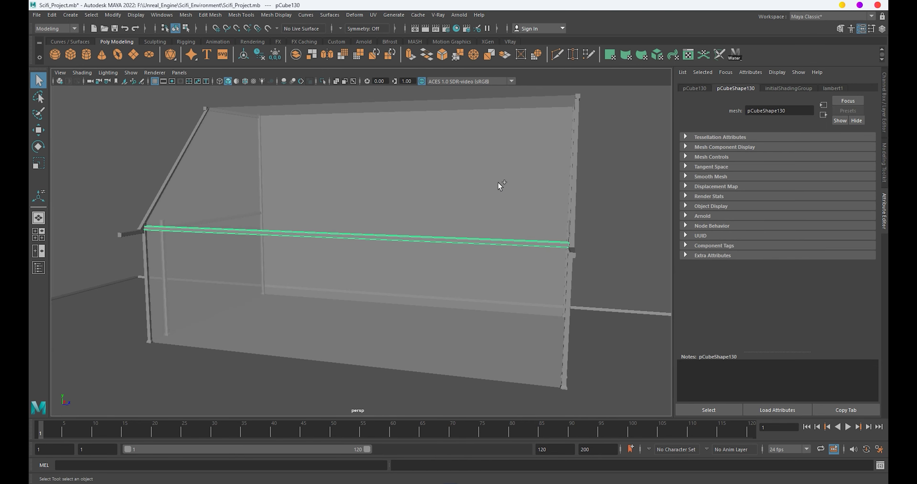
{"action": "key", "text": "w"}
{"action": "left_click_drag", "start_coordinate": [608, 215], "coordinate": [575, 211], "text": "alt"}
{"action": "scroll", "coordinate": [539, 252], "scroll_direction": "up", "scroll_amount": 3}
{"action": "left_click", "coordinate": [558, 263]}
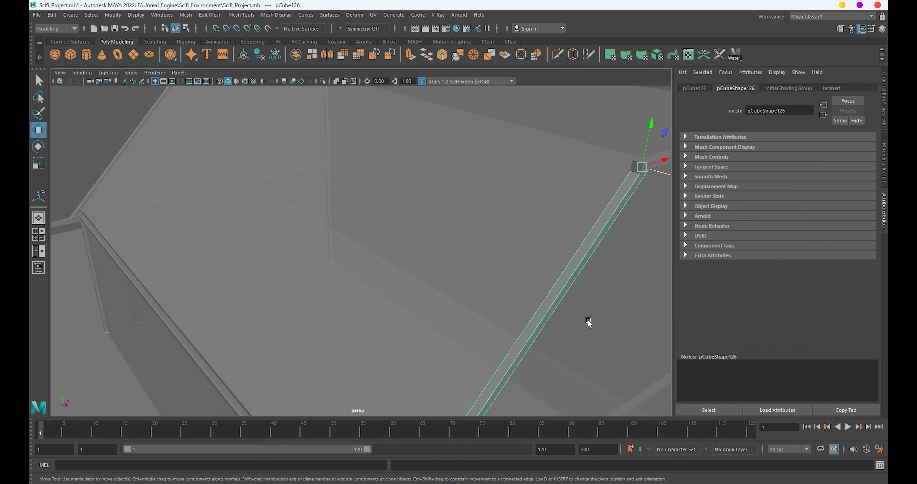
{"action": "mouse_move", "coordinate": [557, 263]}
{"action": "left_mouse_down", "text": "alt"}
{"action": "mouse_move", "coordinate": [519, 270]}
{"action": "mouse_move", "coordinate": [534, 214]}
{"action": "left_mouse_up", "text": "alt"}
{"action": "key", "text": "ctrl+d"}
{"action": "left_click_drag", "start_coordinate": [527, 180], "coordinate": [553, 182]}
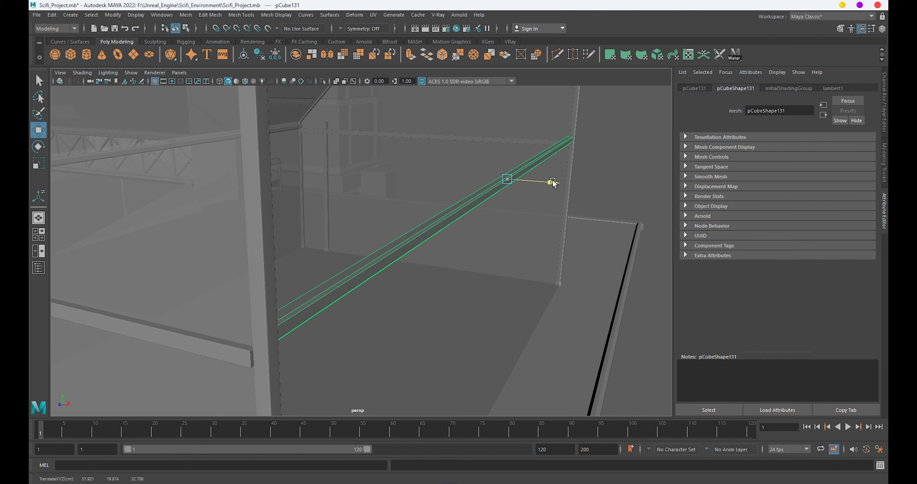
{"action": "scroll", "coordinate": [569, 185], "scroll_direction": "down", "scroll_amount": 5}
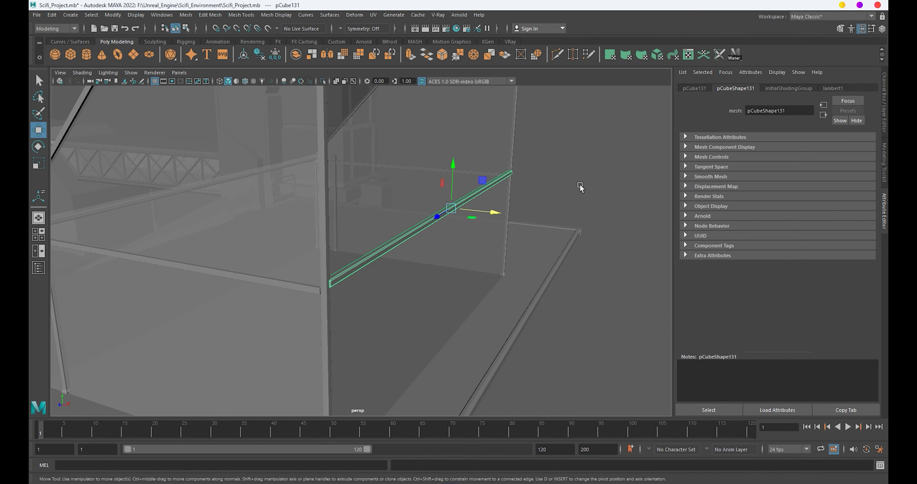
{"action": "left_click", "coordinate": [579, 188]}
Select and frame the middle beam, then orbit to review the whole kiosk.
{"action": "mouse_move", "coordinate": [383, 224]}
{"action": "left_mouse_down", "text": "alt"}
{"action": "mouse_move", "coordinate": [326, 203]}
{"action": "mouse_move", "coordinate": [342, 256]}
{"action": "mouse_move", "coordinate": [344, 239]}
{"action": "left_mouse_up", "text": "alt"}
{"action": "left_click", "coordinate": [326, 206]}
{"action": "key", "text": "f"}
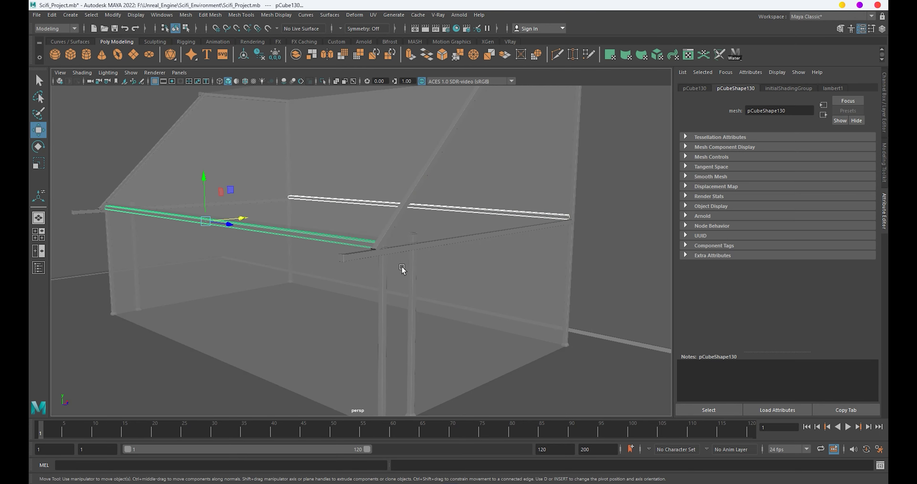
{"action": "left_click_drag", "start_coordinate": [402, 267], "coordinate": [322, 217], "text": "alt"}
{"action": "mouse_move", "coordinate": [255, 182]}
{"action": "right_mouse_down", "text": "alt"}
{"action": "mouse_move", "coordinate": [348, 302]}
{"action": "mouse_move", "coordinate": [364, 300]}
{"action": "mouse_move", "coordinate": [368, 333]}
{"action": "right_mouse_up", "text": "alt"}
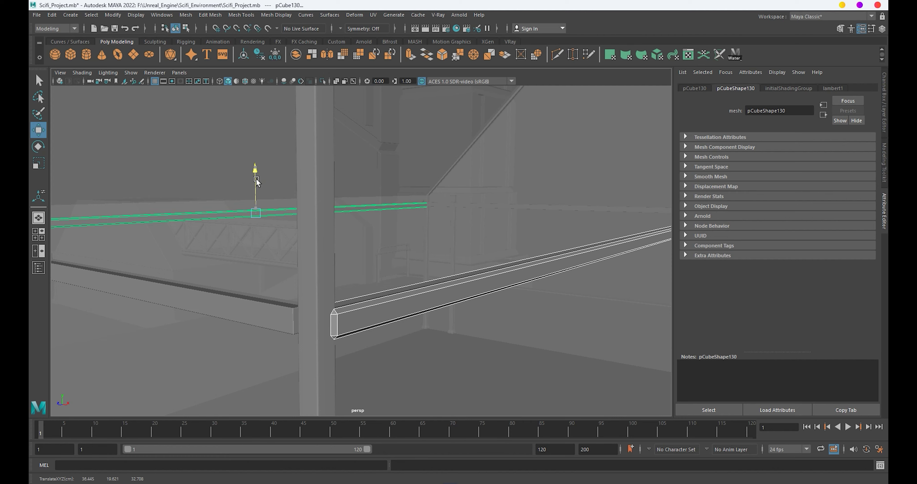
{"action": "right_click_drag", "start_coordinate": [256, 177], "coordinate": [306, 280], "text": "alt"}
{"action": "left_click", "coordinate": [541, 263]}
{"action": "mouse_move", "coordinate": [306, 280]}
{"action": "left_mouse_down", "text": "alt"}
{"action": "mouse_move", "coordinate": [541, 263]}
{"action": "mouse_move", "coordinate": [467, 291]}
{"action": "mouse_move", "coordinate": [424, 272]}
{"action": "left_mouse_up", "text": "alt"}
{"action": "right_click_drag", "start_coordinate": [424, 273], "coordinate": [418, 287], "text": "alt"}
{"action": "mouse_move", "coordinate": [418, 286]}
{"action": "left_mouse_down", "text": "alt"}
{"action": "mouse_move", "coordinate": [468, 274]}
{"action": "mouse_move", "coordinate": [475, 303]}
{"action": "left_mouse_up", "text": "alt"}
Raise beam pCube132 until it sits level along the roof's top edge.
{"action": "left_click", "coordinate": [453, 311]}
{"action": "right_click_drag", "start_coordinate": [452, 311], "coordinate": [428, 324], "text": "alt"}
{"action": "left_click_drag", "start_coordinate": [428, 324], "coordinate": [339, 302], "text": "alt"}
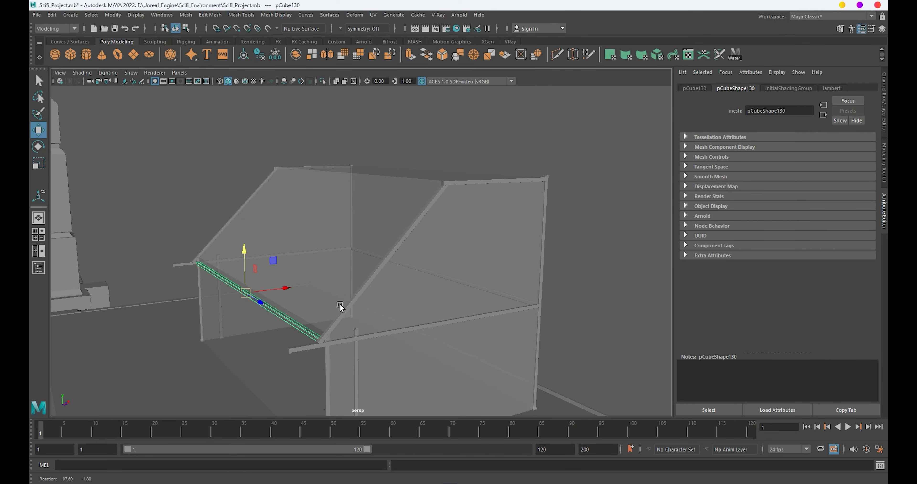
{"action": "left_click", "coordinate": [247, 255]}
{"action": "left_click_drag", "start_coordinate": [248, 211], "coordinate": [264, 138]}
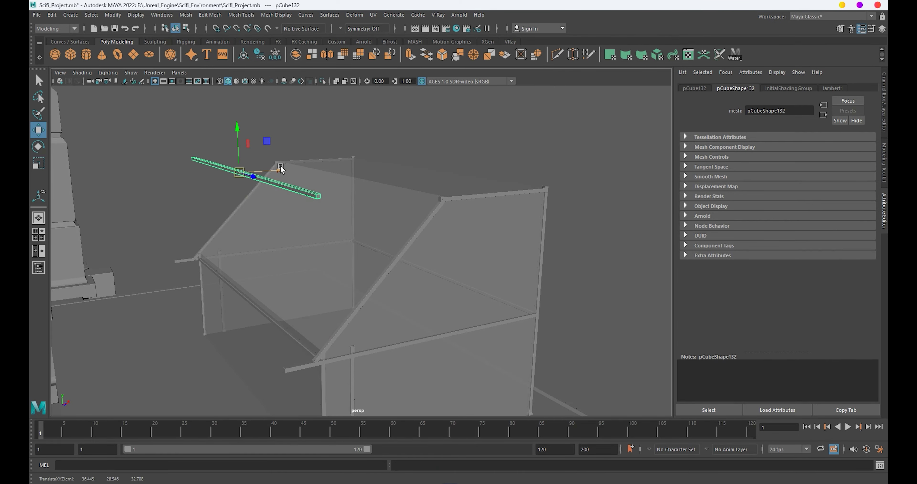
{"action": "mouse_move", "coordinate": [370, 165]}
{"action": "left_mouse_down", "text": "alt"}
{"action": "mouse_move", "coordinate": [380, 284]}
{"action": "mouse_move", "coordinate": [479, 274]}
{"action": "mouse_move", "coordinate": [437, 257]}
{"action": "mouse_move", "coordinate": [375, 258]}
{"action": "mouse_move", "coordinate": [336, 188]}
{"action": "mouse_move", "coordinate": [296, 186]}
{"action": "mouse_move", "coordinate": [291, 225]}
{"action": "mouse_move", "coordinate": [304, 252]}
{"action": "mouse_move", "coordinate": [297, 227]}
{"action": "mouse_move", "coordinate": [498, 265]}
{"action": "mouse_move", "coordinate": [441, 255]}
{"action": "mouse_move", "coordinate": [421, 288]}
{"action": "mouse_move", "coordinate": [439, 276]}
{"action": "mouse_move", "coordinate": [498, 276]}
{"action": "left_mouse_up", "text": "alt"}
Slide a corner post along the front of the kiosk into its new position.
{"action": "left_click", "coordinate": [498, 265]}
{"action": "left_click", "coordinate": [439, 276]}
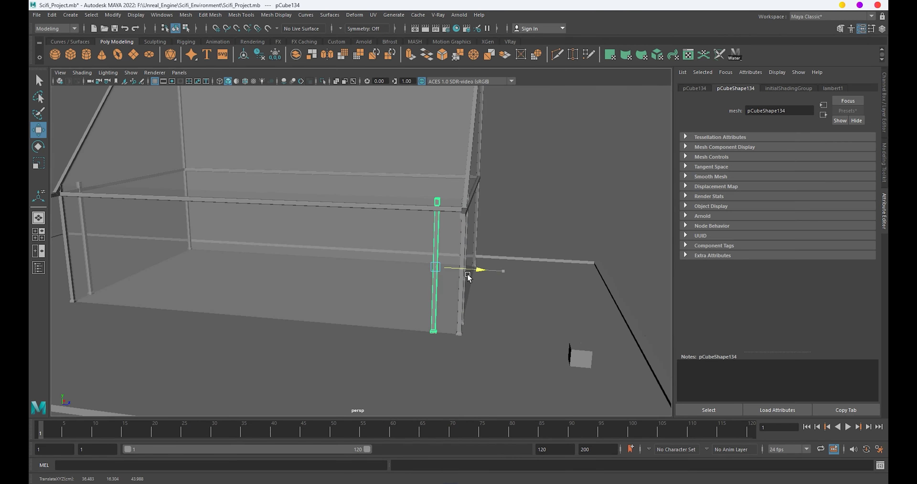
{"action": "mouse_move", "coordinate": [468, 276]}
{"action": "left_mouse_down", "text": "alt"}
{"action": "mouse_move", "coordinate": [492, 272]}
{"action": "mouse_move", "coordinate": [115, 266]}
{"action": "left_mouse_up", "text": "alt"}
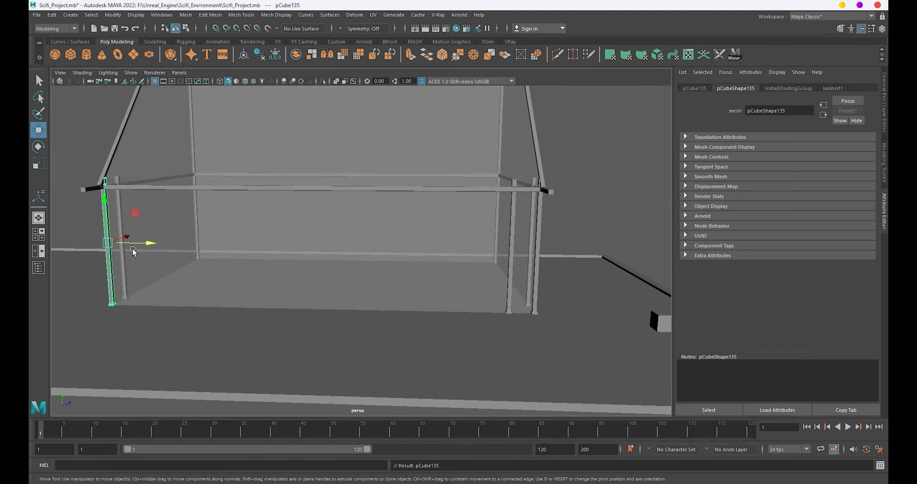
{"action": "scroll", "coordinate": [163, 248], "scroll_direction": "down", "scroll_amount": 5}
{"action": "left_click", "coordinate": [518, 213]}
{"action": "mouse_move", "coordinate": [518, 213]}
{"action": "left_mouse_down", "text": "alt"}
{"action": "mouse_move", "coordinate": [483, 244]}
{"action": "mouse_move", "coordinate": [386, 264]}
{"action": "left_mouse_up", "text": "alt"}
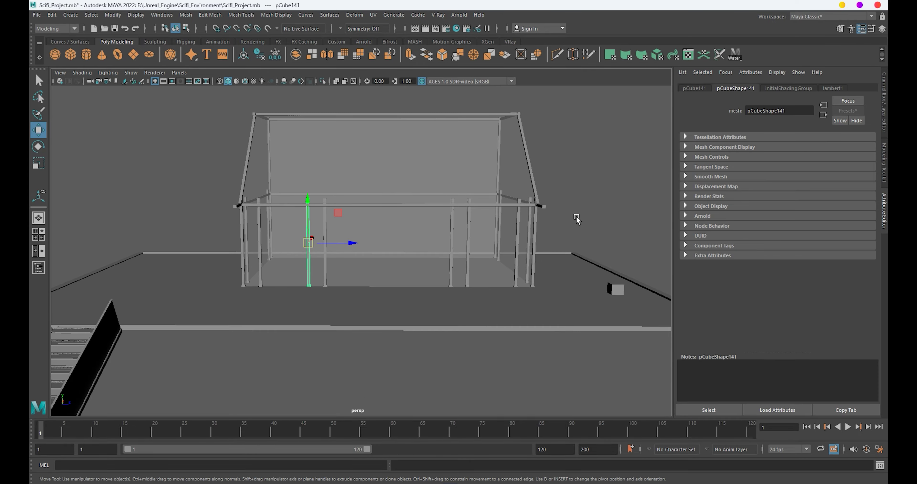
Check the vertical posts' spacing in the side wireframe view, then return to perspective.
{"action": "key", "text": "space"}
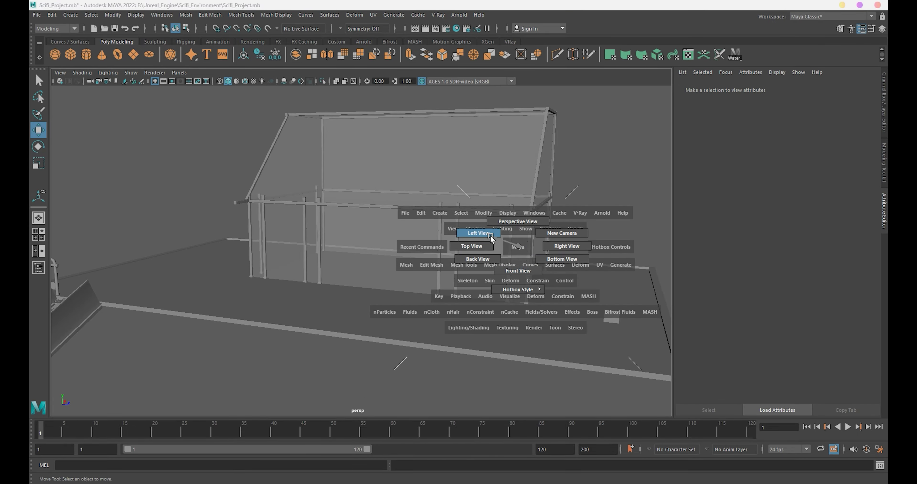
{"action": "left_click", "coordinate": [490, 235]}
{"action": "scroll", "coordinate": [537, 259], "scroll_direction": "up", "scroll_amount": 2}
{"action": "key", "text": "4"}
{"action": "scroll", "coordinate": [471, 256], "scroll_direction": "up", "scroll_amount": 2}
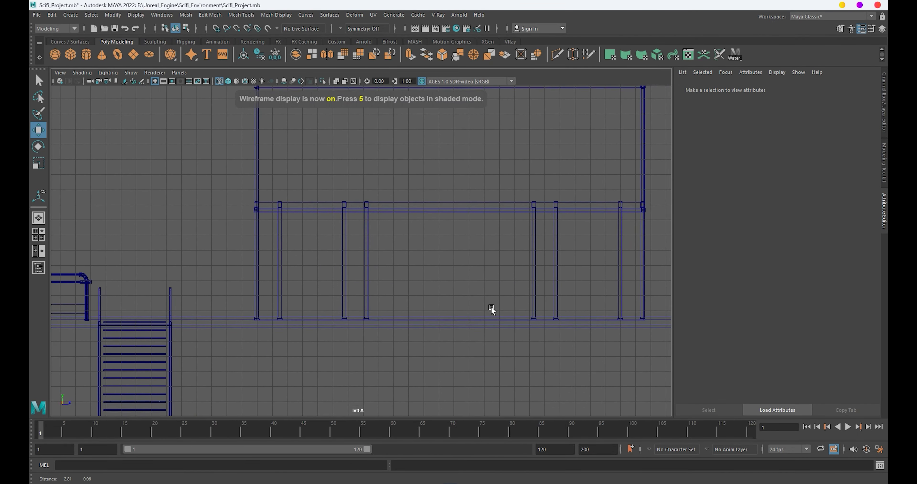
{"action": "middle_click_drag", "start_coordinate": [491, 305], "coordinate": [437, 310], "text": "alt"}
{"action": "left_click_drag", "start_coordinate": [488, 275], "coordinate": [491, 273]}
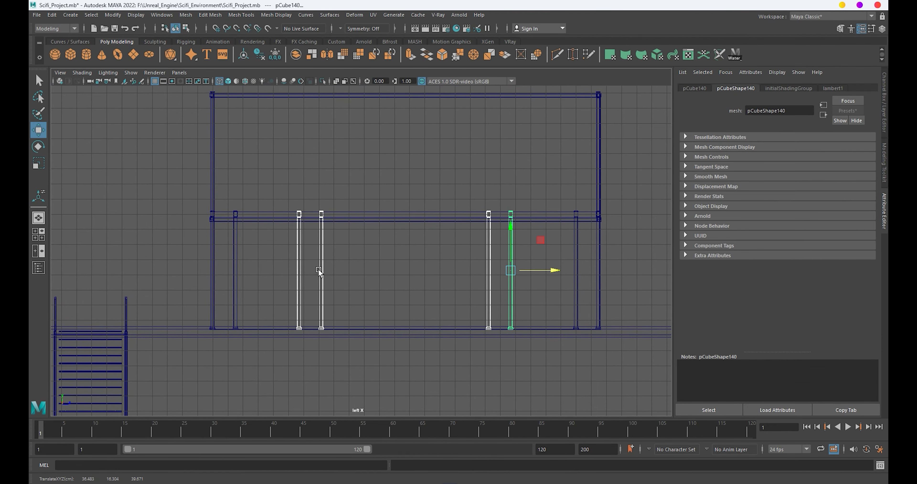
{"action": "left_click", "coordinate": [355, 271]}
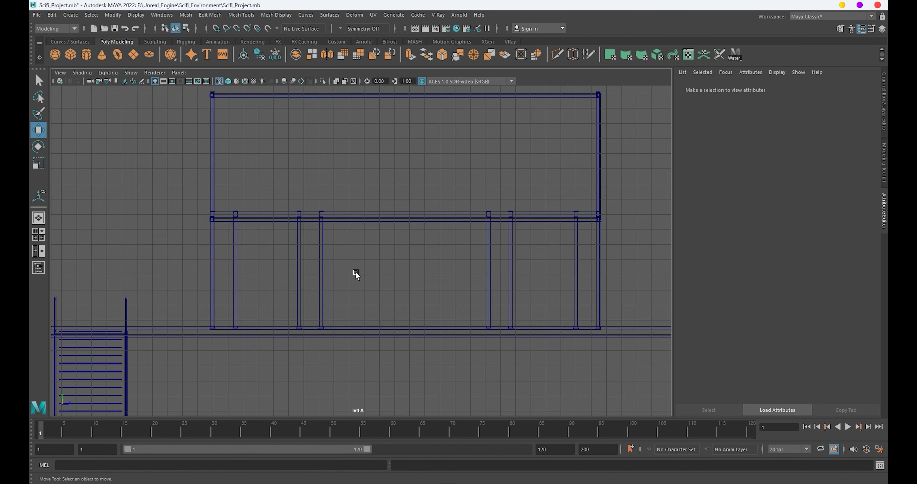
{"action": "key", "text": "space"}
{"action": "mouse_move", "coordinate": [352, 262]}
{"action": "left_mouse_down"}
{"action": "mouse_move", "coordinate": [348, 254]}
{"action": "mouse_move", "coordinate": [543, 309]}
{"action": "left_mouse_up"}
Switch back to shaded display and orbit in to inspect the front columns and beams.
{"action": "key", "text": "5"}
{"action": "left_click", "coordinate": [264, 275]}
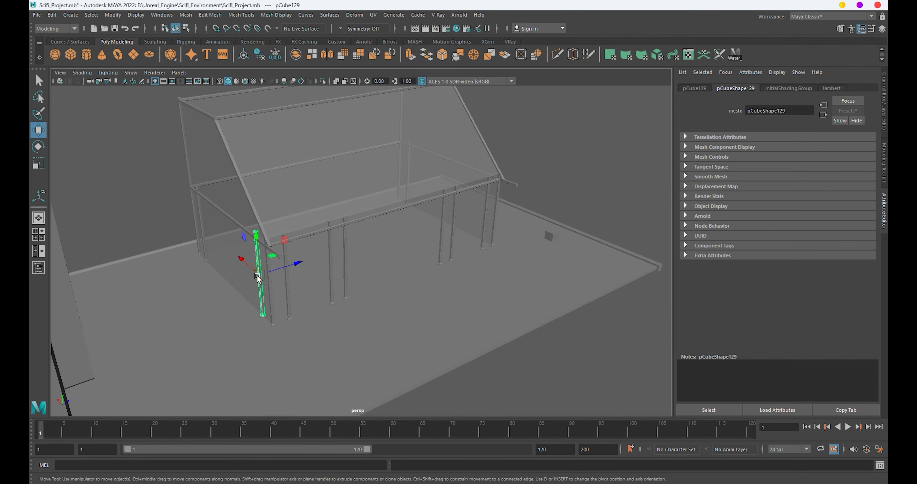
{"action": "mouse_move", "coordinate": [288, 277]}
{"action": "left_mouse_down", "text": "alt"}
{"action": "mouse_move", "coordinate": [352, 289]}
{"action": "mouse_move", "coordinate": [366, 278]}
{"action": "mouse_move", "coordinate": [356, 272]}
{"action": "mouse_move", "coordinate": [364, 255]}
{"action": "mouse_move", "coordinate": [420, 303]}
{"action": "mouse_move", "coordinate": [368, 265]}
{"action": "left_mouse_up", "text": "alt"}
{"action": "scroll", "coordinate": [370, 256], "scroll_direction": "up", "scroll_amount": 3}
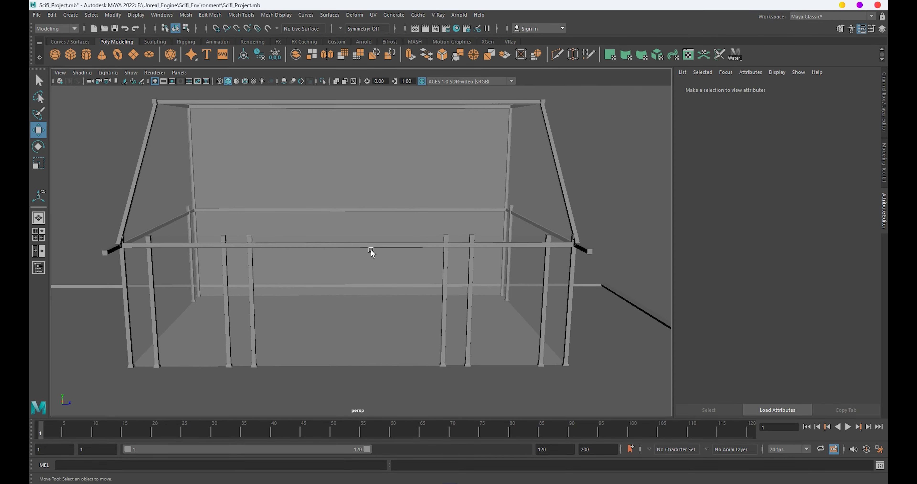
{"action": "left_click", "coordinate": [369, 243]}
{"action": "mouse_move", "coordinate": [354, 220]}
{"action": "left_mouse_down", "text": "alt"}
{"action": "mouse_move", "coordinate": [432, 226]}
{"action": "mouse_move", "coordinate": [474, 209]}
{"action": "mouse_move", "coordinate": [401, 239]}
{"action": "mouse_move", "coordinate": [455, 259]}
{"action": "left_mouse_up", "text": "alt"}
{"action": "scroll", "coordinate": [448, 270], "scroll_direction": "down", "scroll_amount": 3}
{"action": "left_click", "coordinate": [439, 282]}
{"action": "scroll", "coordinate": [369, 269], "scroll_direction": "down", "scroll_amount": 4}
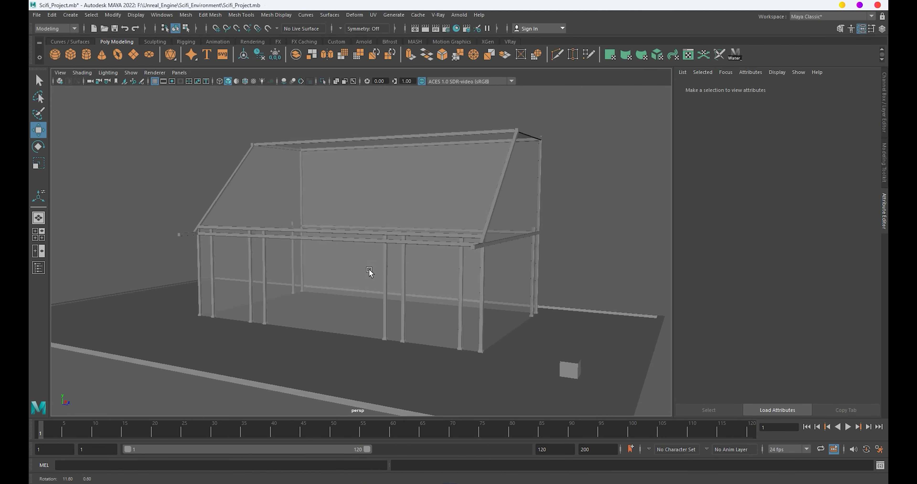
{"action": "mouse_move", "coordinate": [369, 269]}
{"action": "left_mouse_down", "text": "alt"}
{"action": "mouse_move", "coordinate": [344, 270]}
{"action": "mouse_move", "coordinate": [399, 271]}
{"action": "mouse_move", "coordinate": [404, 244]}
{"action": "left_mouse_up", "text": "alt"}
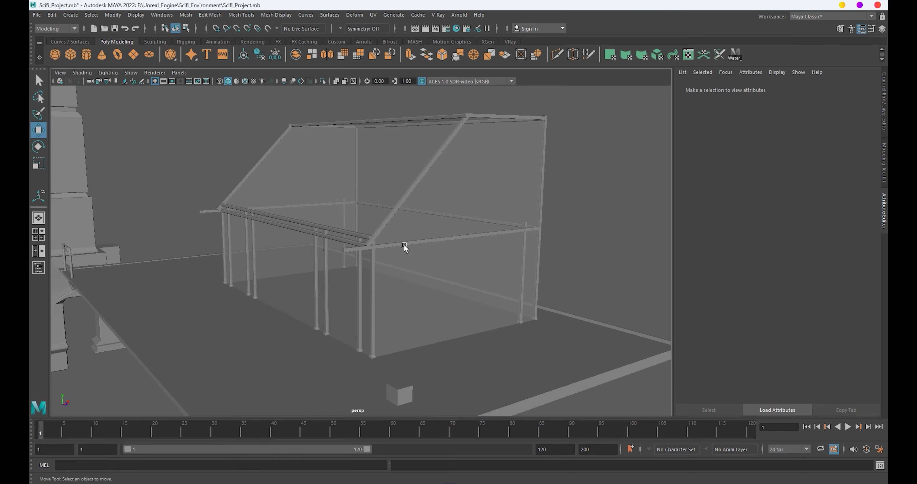
Select the front horizontal rail from a three-quarter view of the structure.
{"action": "left_click", "coordinate": [406, 243]}
{"action": "scroll", "coordinate": [488, 316], "scroll_direction": "up", "scroll_amount": 3}
{"action": "scroll", "coordinate": [489, 312], "scroll_direction": "down", "scroll_amount": 4}
{"action": "left_click_drag", "start_coordinate": [528, 266], "coordinate": [463, 257], "text": "alt"}
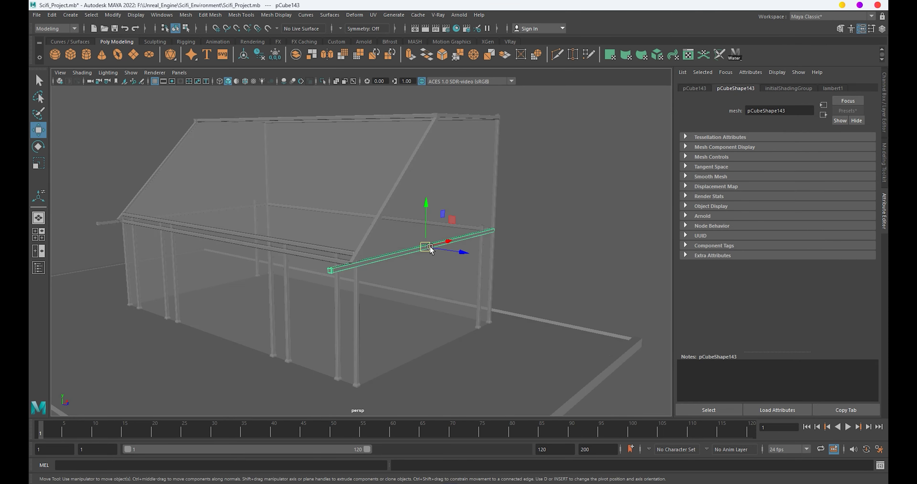
{"action": "scroll", "coordinate": [482, 297], "scroll_direction": "up", "scroll_amount": 4}
{"action": "left_click", "coordinate": [482, 297]}
{"action": "left_click", "coordinate": [411, 265]}
{"action": "scroll", "coordinate": [383, 289], "scroll_direction": "down", "scroll_amount": 5}
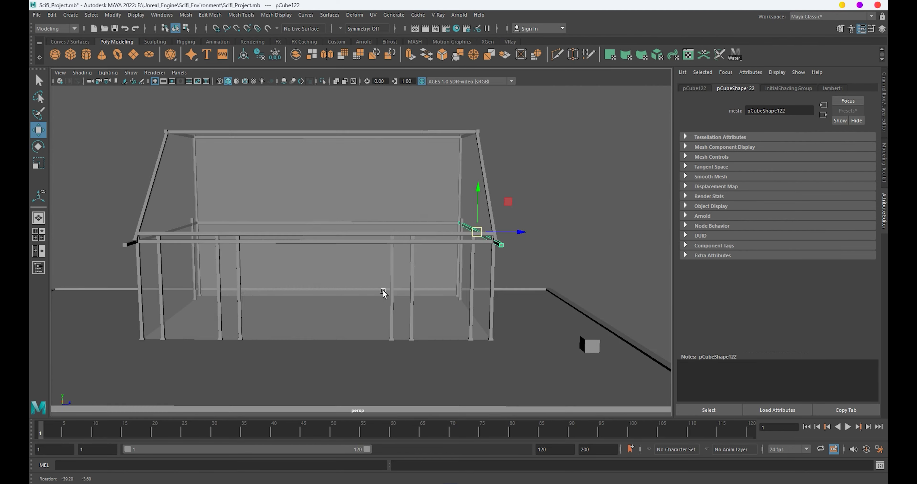
{"action": "mouse_move", "coordinate": [383, 290]}
{"action": "left_mouse_down", "text": "alt"}
{"action": "mouse_move", "coordinate": [275, 274]}
{"action": "mouse_move", "coordinate": [423, 287]}
{"action": "mouse_move", "coordinate": [361, 283]}
{"action": "left_mouse_up", "text": "alt"}
Duplicate the front rail with Ctrl+D, raise the copy above the original, and select cube pCube145.
{"action": "key", "text": "ctrl+d"}
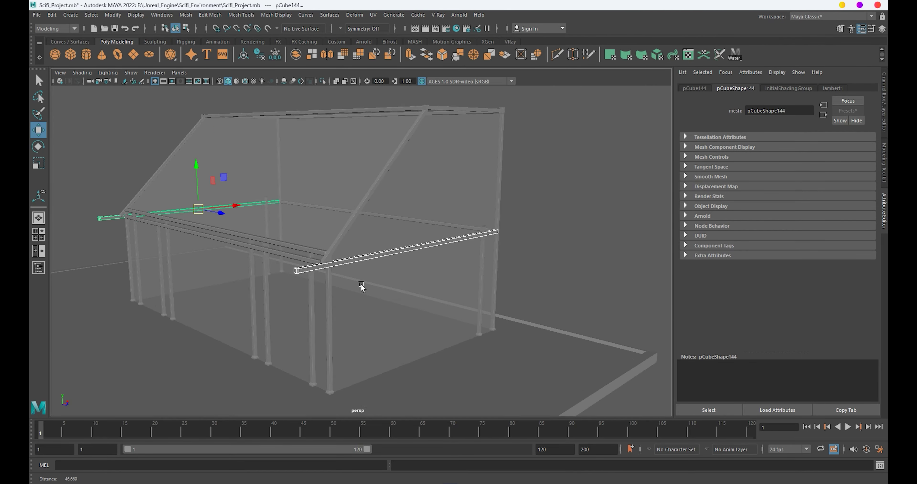
{"action": "scroll", "coordinate": [328, 285], "scroll_direction": "up", "scroll_amount": 5}
{"action": "left_click_drag", "start_coordinate": [125, 167], "coordinate": [123, 157]}
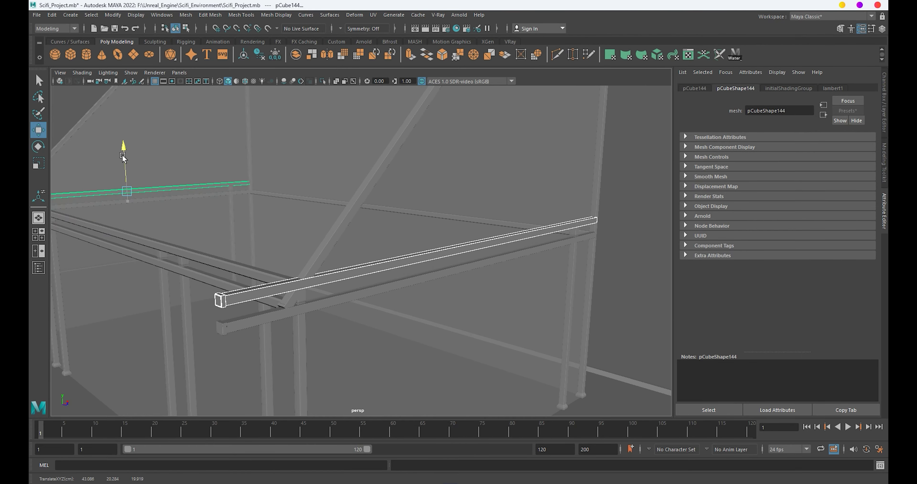
{"action": "scroll", "coordinate": [575, 268], "scroll_direction": "down", "scroll_amount": 10}
{"action": "left_click", "coordinate": [576, 268]}
{"action": "mouse_move", "coordinate": [576, 268]}
{"action": "left_mouse_down", "text": "alt"}
{"action": "mouse_move", "coordinate": [466, 273]}
{"action": "mouse_move", "coordinate": [416, 312]}
{"action": "mouse_move", "coordinate": [397, 310]}
{"action": "mouse_move", "coordinate": [587, 313]}
{"action": "left_mouse_up", "text": "alt"}
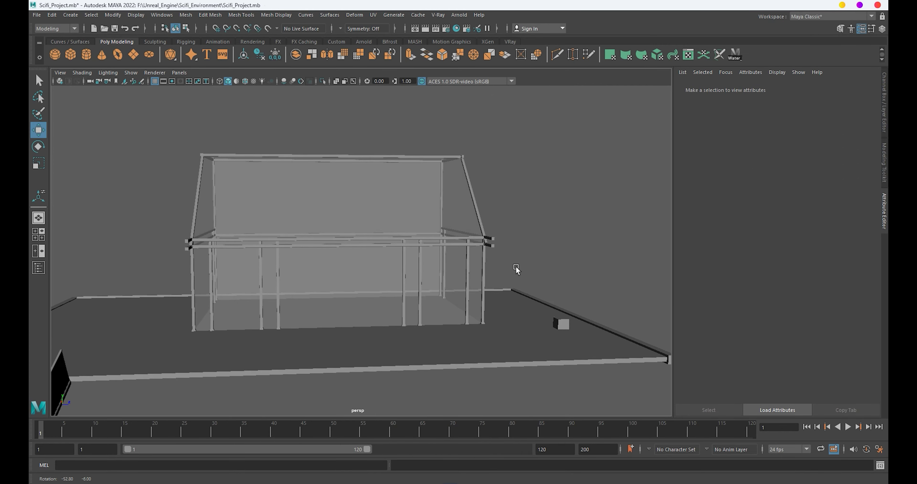
{"action": "left_click", "coordinate": [587, 313]}
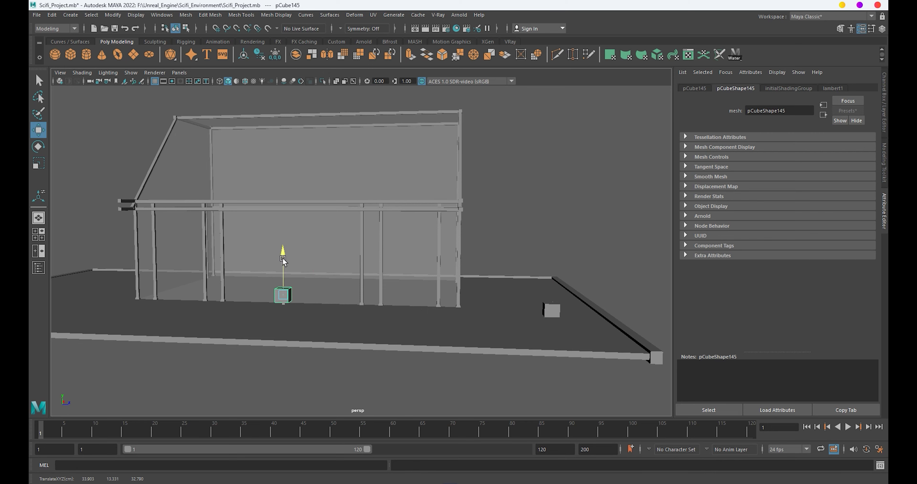
Scale pCube145 flat and long into a thin slab.
{"action": "key", "text": "f"}
{"action": "key", "text": "r"}
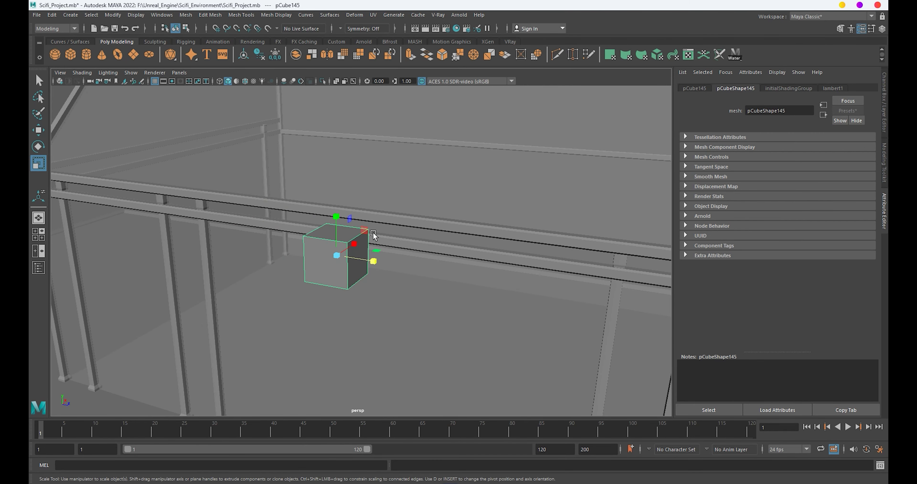
{"action": "mouse_move", "coordinate": [337, 217]}
{"action": "left_mouse_down"}
{"action": "mouse_move", "coordinate": [338, 232]}
{"action": "mouse_move", "coordinate": [560, 309]}
{"action": "left_mouse_up"}
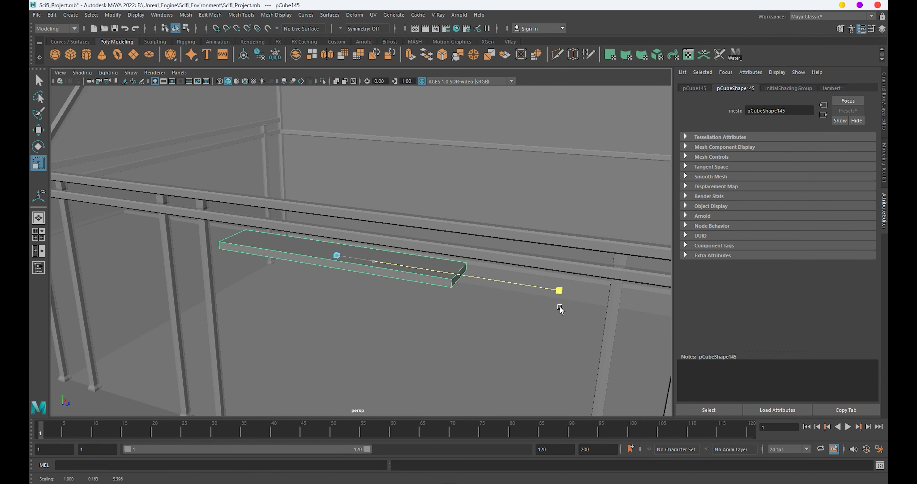
{"action": "left_click_drag", "start_coordinate": [373, 269], "coordinate": [434, 272]}
{"action": "scroll", "coordinate": [352, 273], "scroll_direction": "down", "scroll_amount": 5}
{"action": "mouse_move", "coordinate": [352, 272]}
{"action": "left_mouse_down"}
{"action": "mouse_move", "coordinate": [325, 285]}
{"action": "mouse_move", "coordinate": [317, 255]}
{"action": "mouse_move", "coordinate": [354, 255]}
{"action": "mouse_move", "coordinate": [310, 254]}
{"action": "mouse_move", "coordinate": [322, 260]}
{"action": "left_mouse_up"}
Position the slab at rail height and stretch it across the full front rail.
{"action": "key", "text": "w"}
{"action": "scroll", "coordinate": [322, 260], "scroll_direction": "up", "scroll_amount": 5}
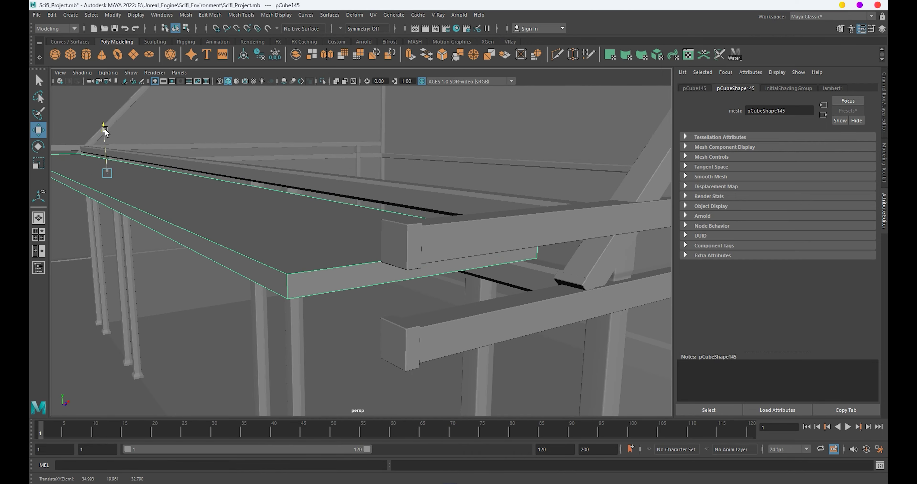
{"action": "scroll", "coordinate": [101, 141], "scroll_direction": "down", "scroll_amount": 5}
{"action": "left_click_drag", "start_coordinate": [102, 140], "coordinate": [372, 249], "text": "alt"}
{"action": "scroll", "coordinate": [371, 250], "scroll_direction": "up", "scroll_amount": 4}
{"action": "key", "text": "r"}
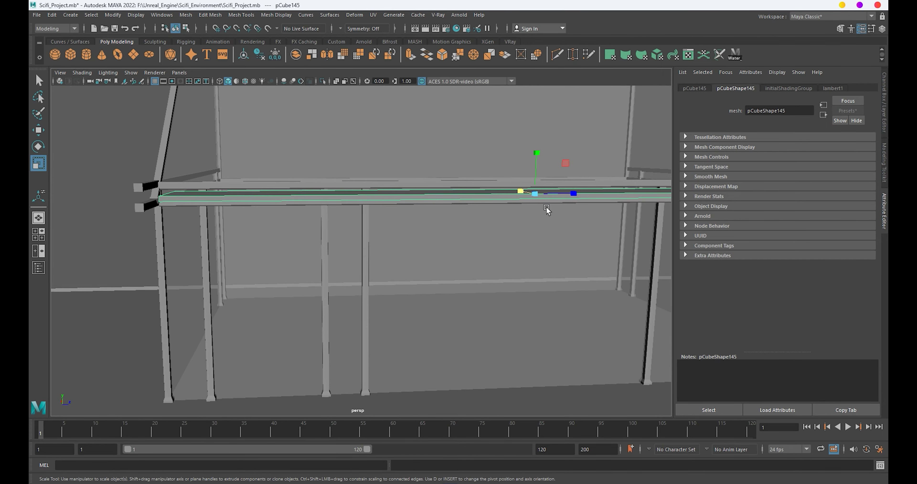
{"action": "left_click_drag", "start_coordinate": [547, 207], "coordinate": [551, 197], "text": "alt"}
{"action": "scroll", "coordinate": [410, 214], "scroll_direction": "down", "scroll_amount": 4}
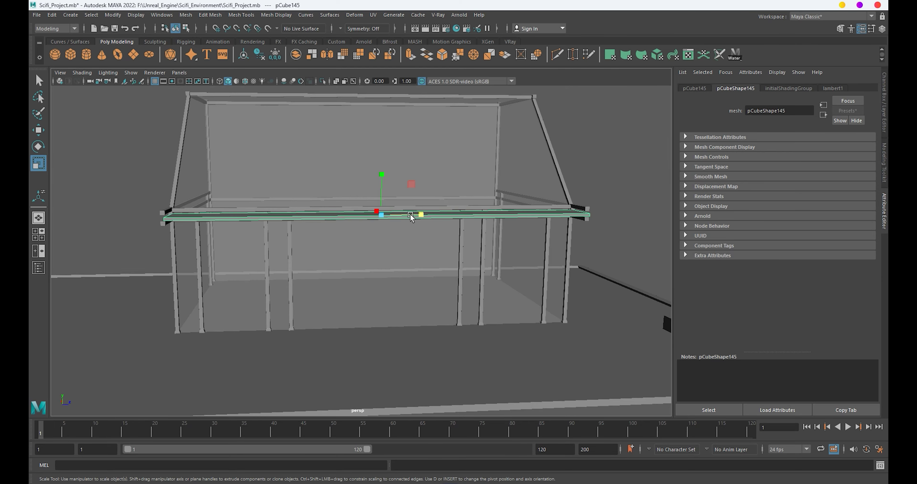
In the side wireframe view, select the slab's end vertices and push them outward to deepen it.
{"action": "key", "text": "space"}
{"action": "left_click_drag", "start_coordinate": [411, 214], "coordinate": [425, 231]}
{"action": "scroll", "coordinate": [426, 231], "scroll_direction": "up", "scroll_amount": 4}
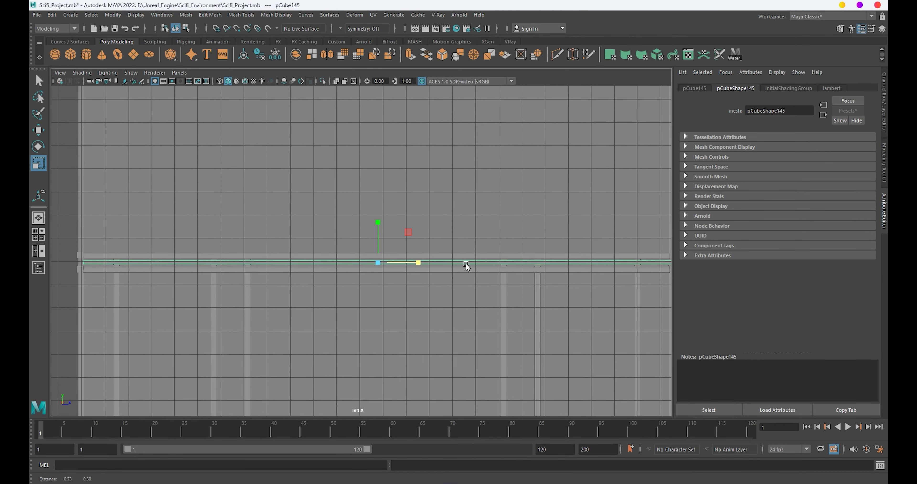
{"action": "key", "text": "4"}
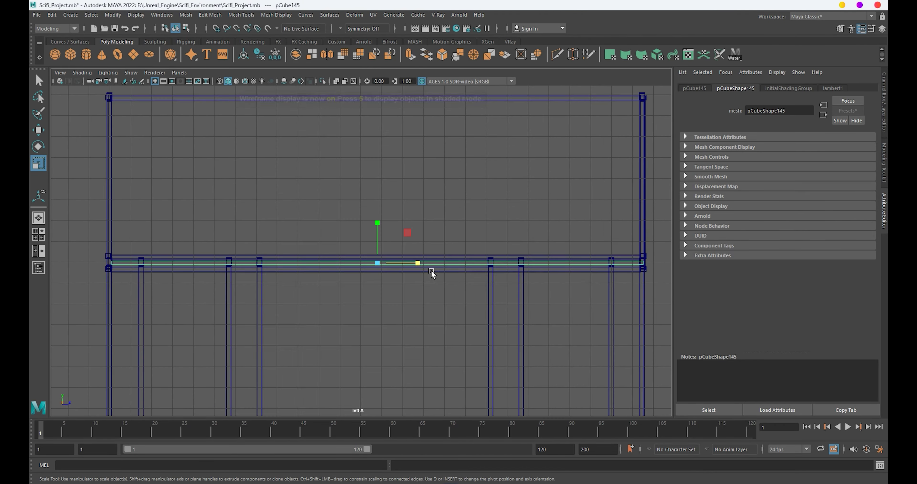
{"action": "middle_click_drag", "start_coordinate": [432, 272], "coordinate": [390, 269], "text": "alt"}
{"action": "right_click_drag", "start_coordinate": [299, 253], "coordinate": [264, 254]}
{"action": "middle_click_drag", "start_coordinate": [185, 221], "coordinate": [329, 221], "text": "alt"}
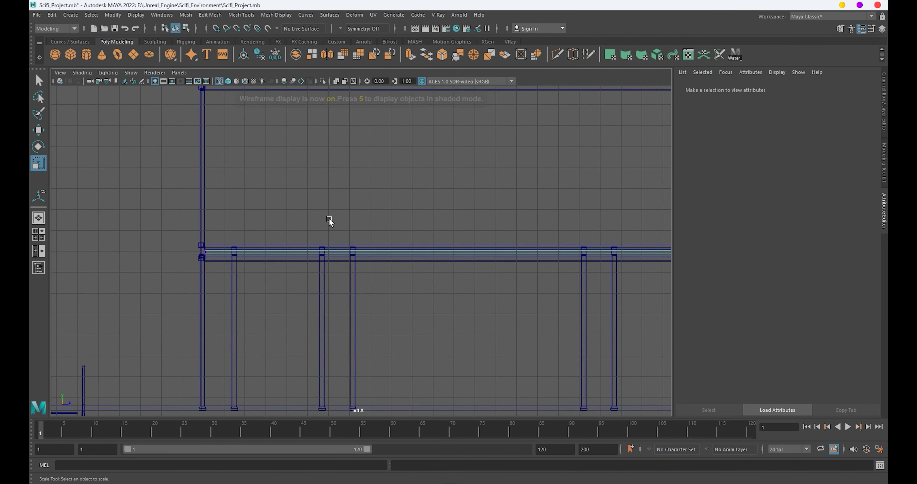
{"action": "left_click_drag", "start_coordinate": [178, 228], "coordinate": [279, 286]}
{"action": "key", "text": "f"}
{"action": "scroll", "coordinate": [286, 265], "scroll_direction": "down", "scroll_amount": 3}
{"action": "scroll", "coordinate": [221, 260], "scroll_direction": "down", "scroll_amount": 3}
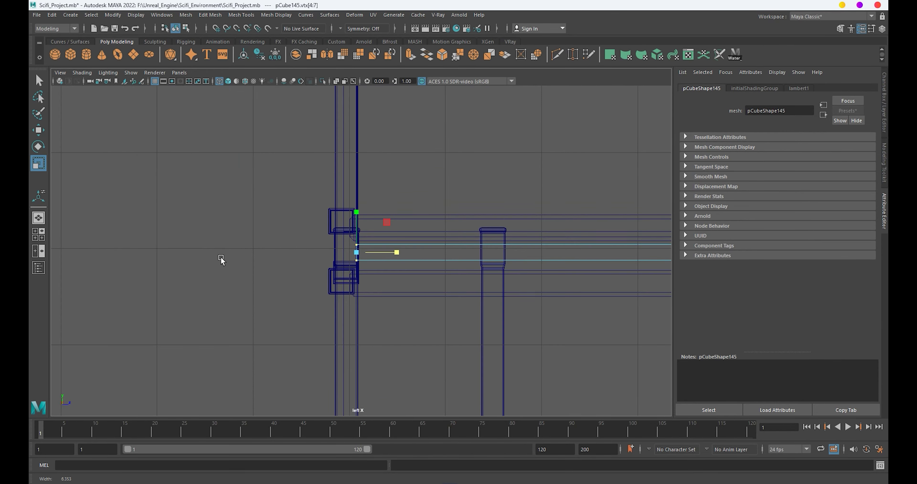
{"action": "scroll", "coordinate": [280, 280], "scroll_direction": "up", "scroll_amount": 3}
{"action": "key", "text": "w"}
{"action": "middle_click_drag", "start_coordinate": [280, 280], "coordinate": [272, 282], "text": "alt"}
{"action": "left_click_drag", "start_coordinate": [372, 259], "coordinate": [305, 257]}
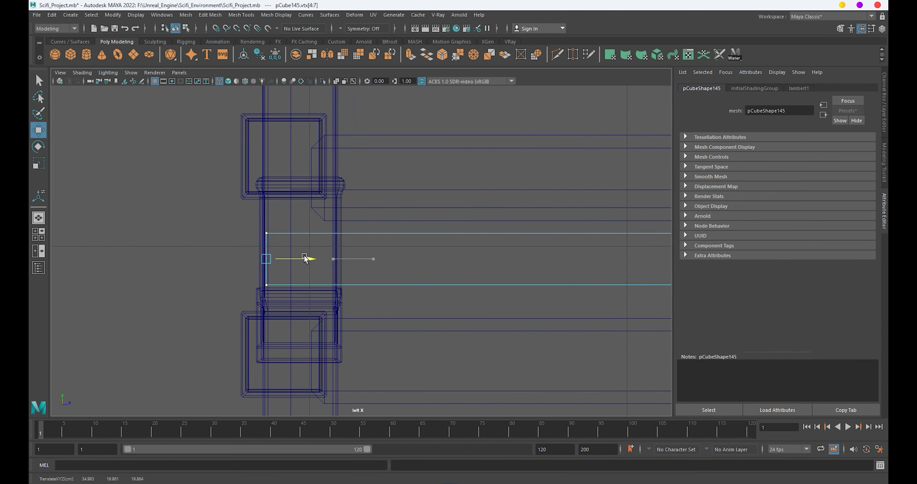
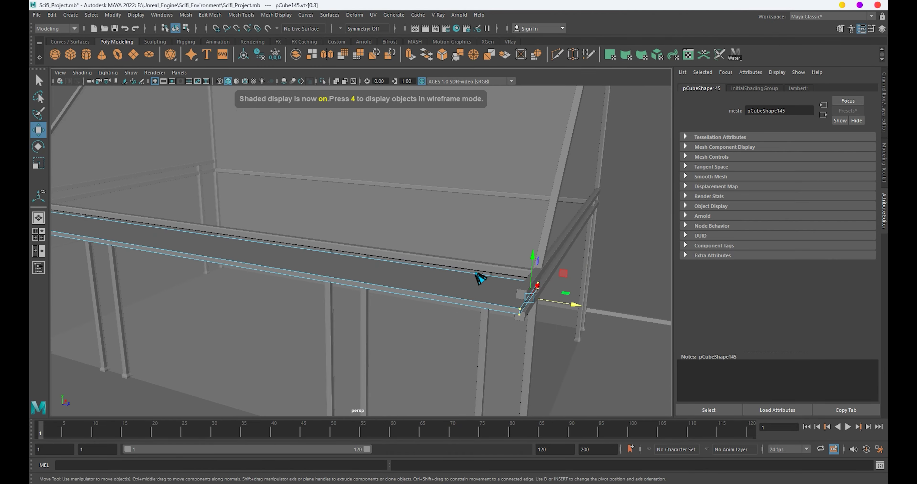
Select the flat slab pCube145 above the rail and frame it in front orthographic view.
{"action": "key", "text": "F8"}
{"action": "left_click", "coordinate": [600, 234]}
{"action": "scroll", "coordinate": [447, 259], "scroll_direction": "down", "scroll_amount": 5}
{"action": "scroll", "coordinate": [428, 289], "scroll_direction": "up", "scroll_amount": 5}
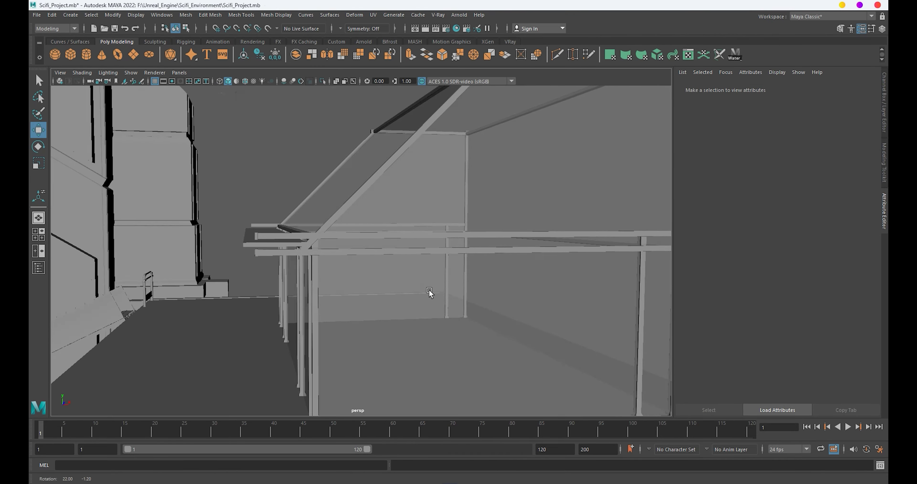
{"action": "scroll", "coordinate": [434, 301], "scroll_direction": "up", "scroll_amount": 3}
{"action": "left_click", "coordinate": [434, 261]}
{"action": "scroll", "coordinate": [437, 322], "scroll_direction": "up", "scroll_amount": 2}
{"action": "key", "text": "space"}
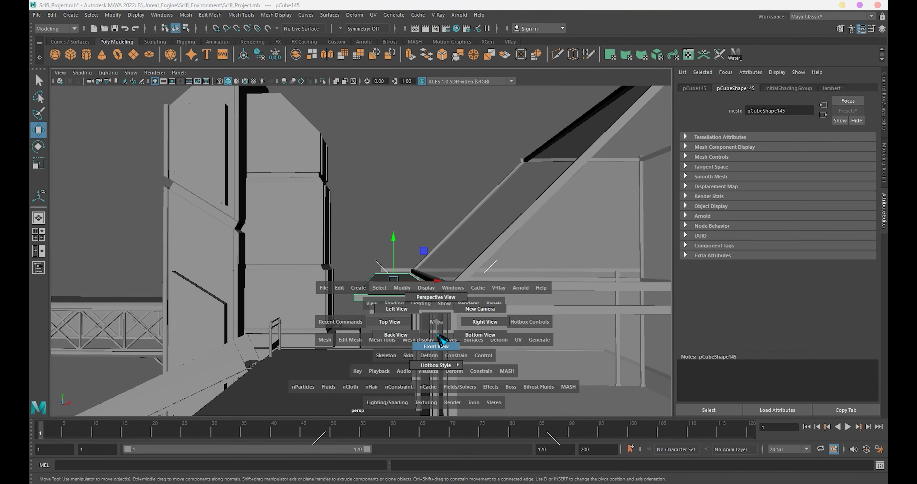
{"action": "left_click_drag", "start_coordinate": [436, 322], "coordinate": [436, 347]}
{"action": "scroll", "coordinate": [436, 311], "scroll_direction": "up", "scroll_amount": 3}
{"action": "scroll", "coordinate": [520, 341], "scroll_direction": "up", "scroll_amount": 3}
{"action": "middle_click_drag", "start_coordinate": [520, 341], "coordinate": [478, 279], "text": "alt"}
Scale the slab thicker vertically and shift it slightly right in front view.
{"action": "key", "text": "r"}
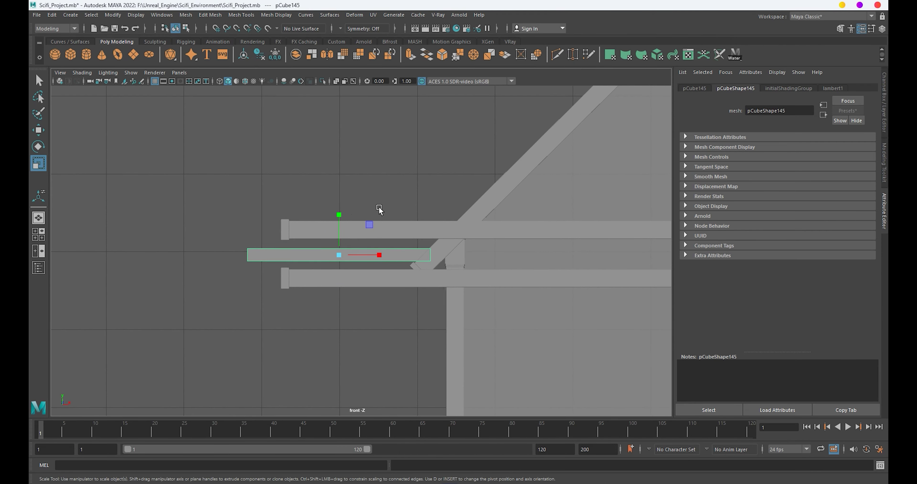
{"action": "left_click_drag", "start_coordinate": [340, 214], "coordinate": [341, 202]}
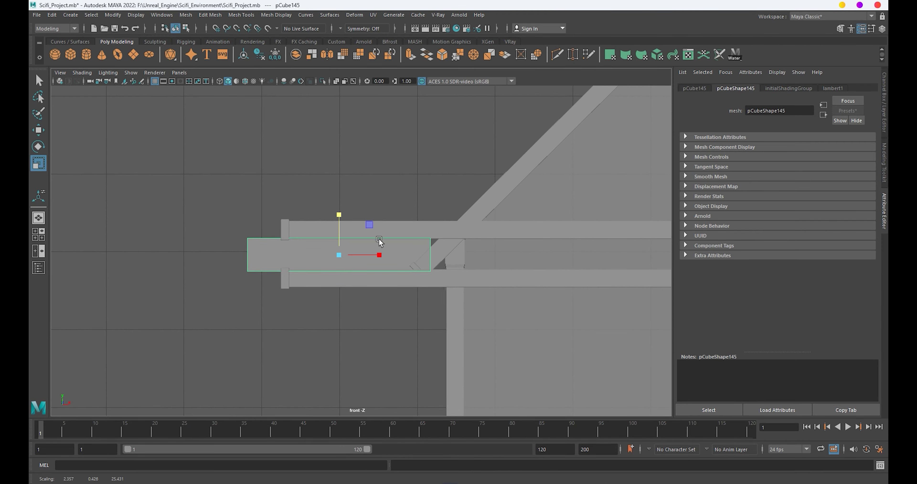
{"action": "key", "text": "w"}
{"action": "mouse_move", "coordinate": [386, 255]}
{"action": "left_mouse_down"}
{"action": "mouse_move", "coordinate": [410, 256]}
{"action": "mouse_move", "coordinate": [374, 255]}
{"action": "left_mouse_up"}
{"action": "key", "text": "r"}
{"action": "key", "text": "w"}
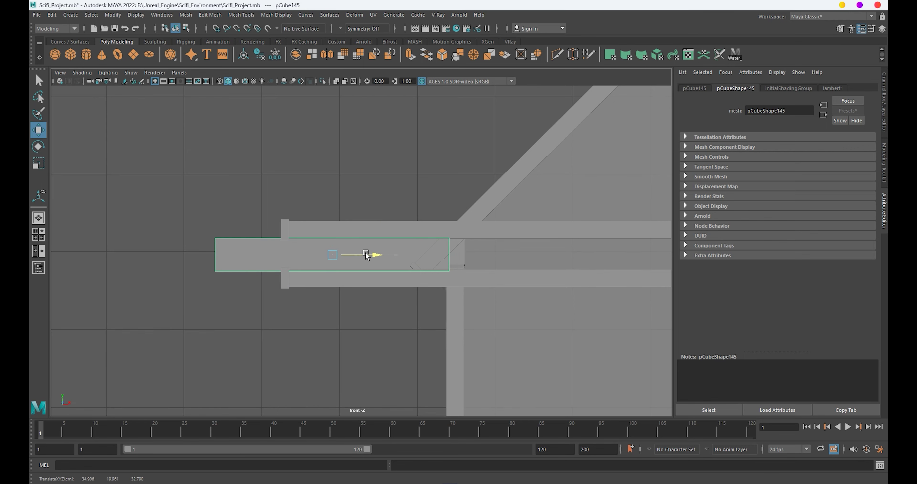
Back in perspective, stretch the slab longer along the front rail.
{"action": "key", "text": "space"}
{"action": "left_click_drag", "start_coordinate": [341, 327], "coordinate": [340, 322]}
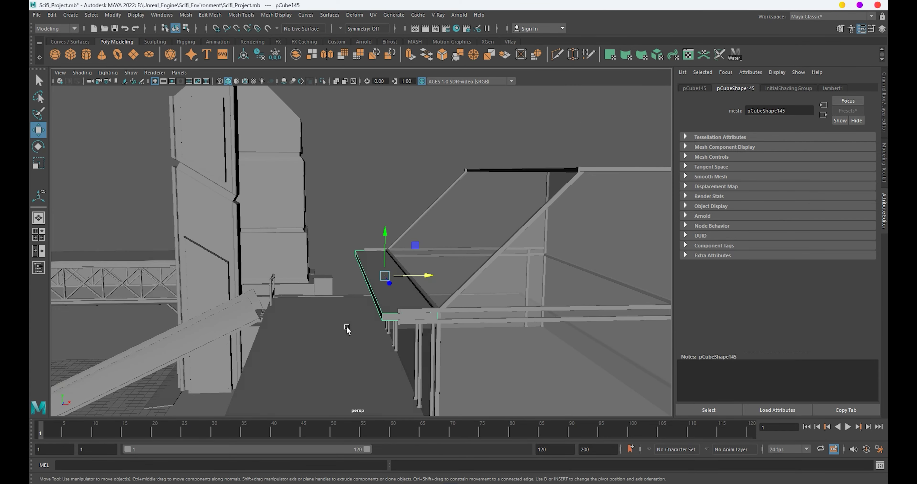
{"action": "left_click", "coordinate": [365, 294]}
{"action": "mouse_move", "coordinate": [366, 294]}
{"action": "left_mouse_down", "text": "alt"}
{"action": "mouse_move", "coordinate": [393, 290]}
{"action": "mouse_move", "coordinate": [349, 265]}
{"action": "left_mouse_up", "text": "alt"}
{"action": "scroll", "coordinate": [393, 290], "scroll_direction": "up", "scroll_amount": 5}
{"action": "left_click", "coordinate": [393, 278]}
{"action": "key", "text": "r"}
{"action": "mouse_move", "coordinate": [242, 239]}
{"action": "left_mouse_down"}
{"action": "mouse_move", "coordinate": [249, 239]}
{"action": "mouse_move", "coordinate": [216, 245]}
{"action": "left_mouse_up"}
{"action": "key", "text": "w"}
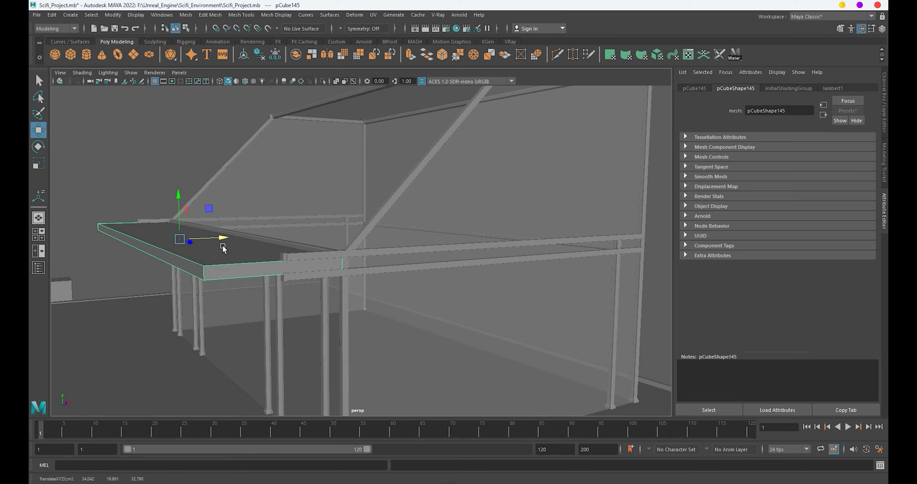
Orbit around the building to review the lengthened slab.
{"action": "scroll", "coordinate": [223, 248], "scroll_direction": "down", "scroll_amount": 5}
{"action": "scroll", "coordinate": [324, 250], "scroll_direction": "up", "scroll_amount": 5}
{"action": "mouse_move", "coordinate": [324, 249]}
{"action": "left_mouse_down", "text": "alt"}
{"action": "mouse_move", "coordinate": [418, 331]}
{"action": "mouse_move", "coordinate": [430, 310]}
{"action": "left_mouse_up", "text": "alt"}
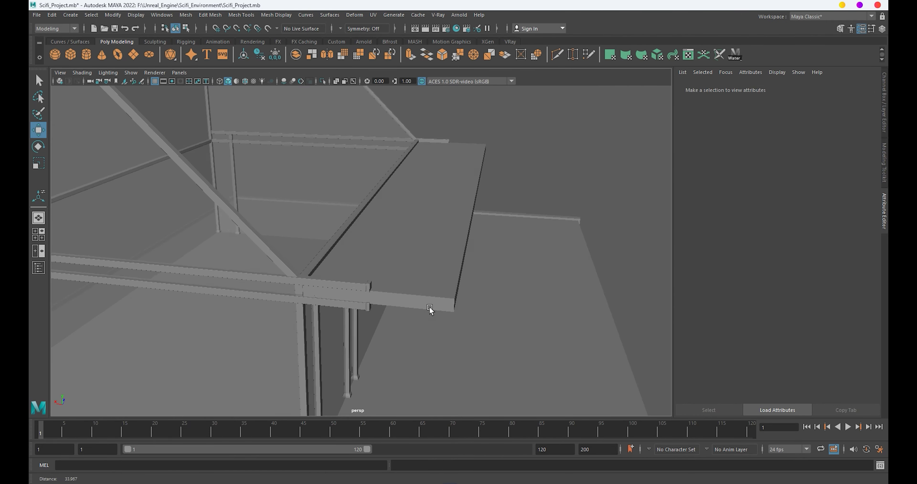
{"action": "scroll", "coordinate": [315, 303], "scroll_direction": "down", "scroll_amount": 5}
{"action": "mouse_move", "coordinate": [315, 303]}
{"action": "left_mouse_down", "text": "alt"}
{"action": "mouse_move", "coordinate": [399, 321]}
{"action": "mouse_move", "coordinate": [428, 313]}
{"action": "left_mouse_up", "text": "alt"}
{"action": "scroll", "coordinate": [395, 256], "scroll_direction": "up", "scroll_amount": 5}
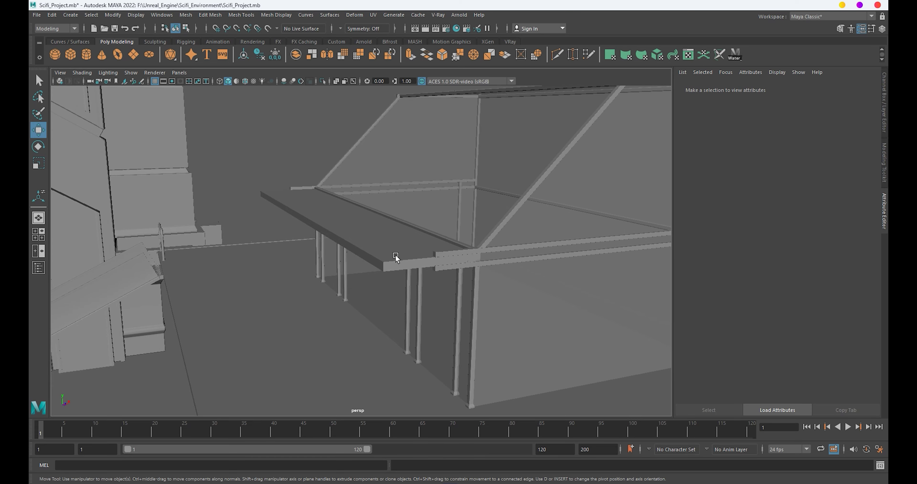
Select the slab in vertex editing mode and orbit to view its end and side.
{"action": "left_click", "coordinate": [396, 256]}
{"action": "left_click_drag", "start_coordinate": [395, 256], "coordinate": [403, 345], "text": "alt"}
{"action": "key", "text": "F9"}
{"action": "left_click_drag", "start_coordinate": [325, 267], "coordinate": [312, 252], "text": "alt"}
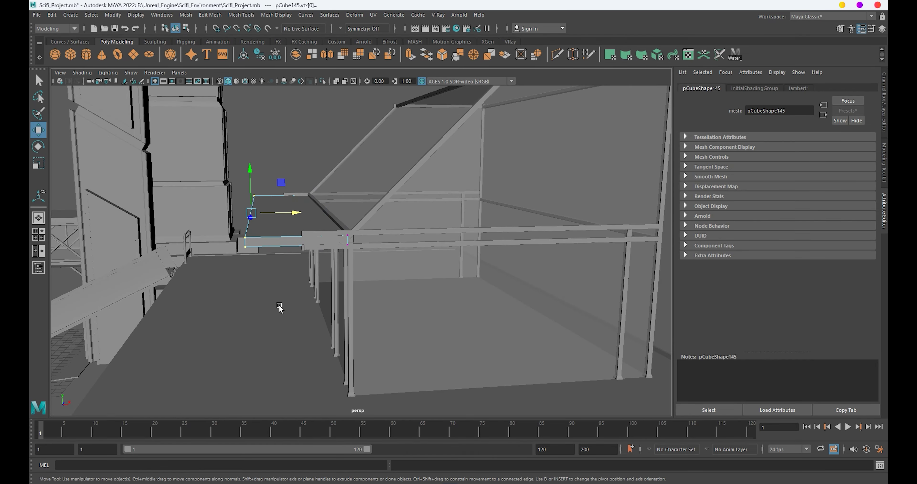
{"action": "left_click_drag", "start_coordinate": [267, 216], "coordinate": [307, 219], "text": "alt"}
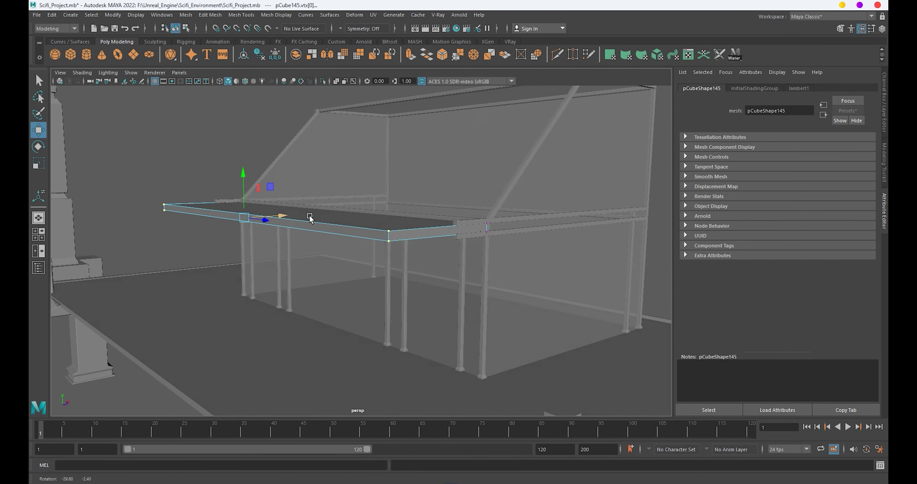
{"action": "right_click_drag", "start_coordinate": [377, 248], "coordinate": [319, 190]}
{"action": "mouse_move", "coordinate": [319, 190]}
{"action": "left_mouse_down", "text": "alt"}
{"action": "mouse_move", "coordinate": [411, 277]}
{"action": "mouse_move", "coordinate": [399, 272]}
{"action": "mouse_move", "coordinate": [480, 277]}
{"action": "mouse_move", "coordinate": [471, 299]}
{"action": "mouse_move", "coordinate": [514, 318]}
{"action": "left_mouse_up", "text": "alt"}
Try a bevel on the slab's outer bottom edge, then undo it and return to whole-slab editing.
{"action": "left_click", "coordinate": [480, 292]}
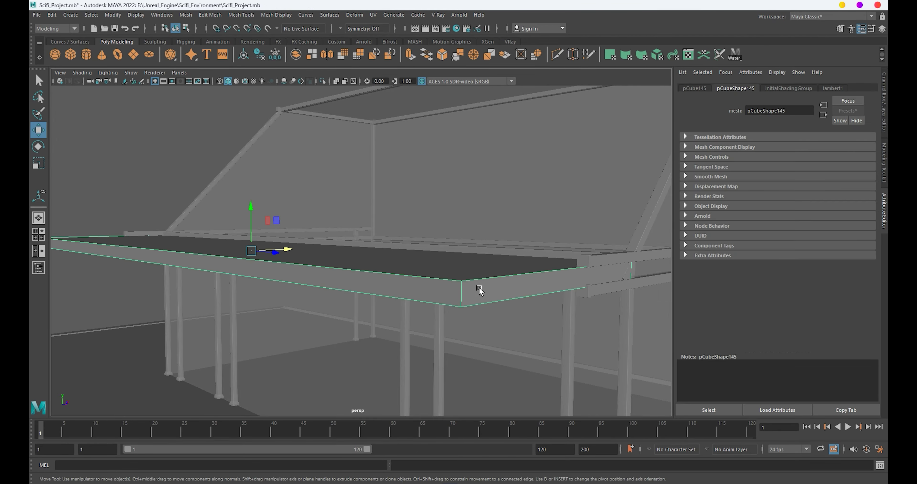
{"action": "mouse_move", "coordinate": [479, 292]}
{"action": "left_mouse_down", "text": "alt"}
{"action": "mouse_move", "coordinate": [374, 331]}
{"action": "mouse_move", "coordinate": [383, 313]}
{"action": "mouse_move", "coordinate": [284, 238]}
{"action": "left_mouse_up", "text": "alt"}
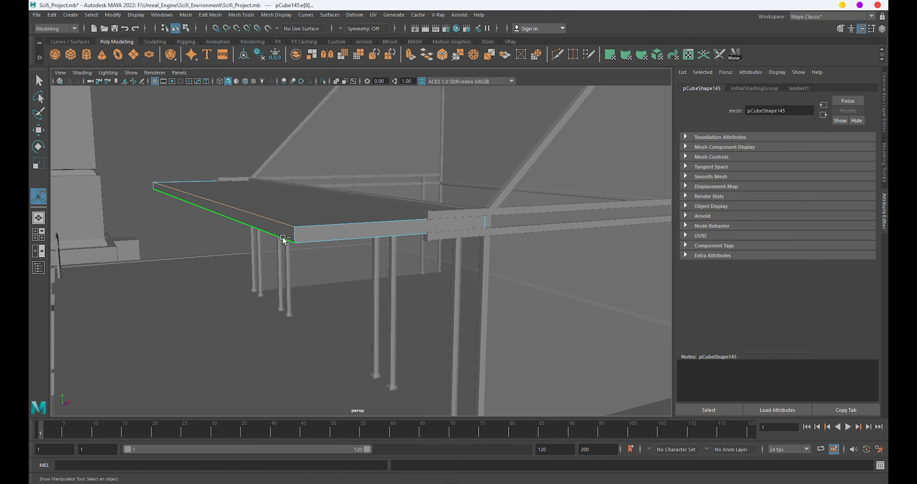
{"action": "key", "text": "ctrl+b"}
{"action": "mouse_move", "coordinate": [362, 273]}
{"action": "left_mouse_down", "text": "alt"}
{"action": "mouse_move", "coordinate": [249, 256]}
{"action": "mouse_move", "coordinate": [301, 248]}
{"action": "left_mouse_up", "text": "alt"}
{"action": "key", "text": "ctrl+z"}
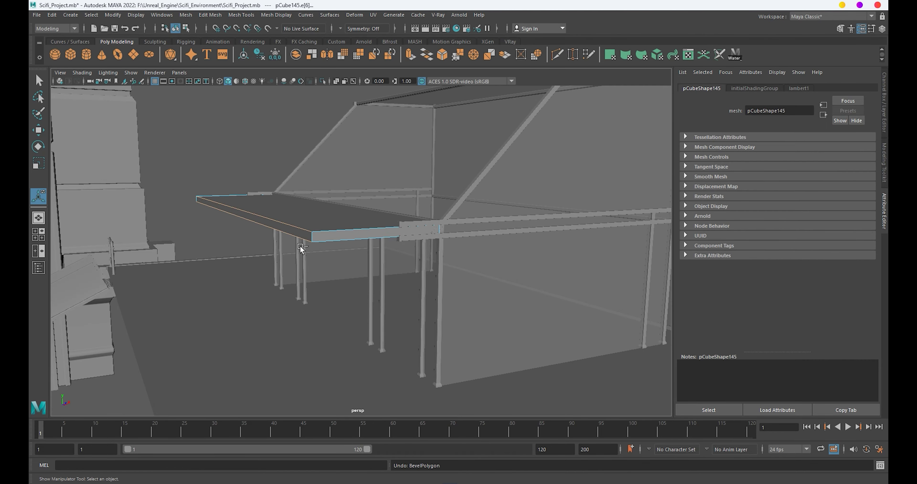
{"action": "mouse_move", "coordinate": [347, 230]}
{"action": "left_mouse_down", "text": "alt"}
{"action": "mouse_move", "coordinate": [340, 247]}
{"action": "mouse_move", "coordinate": [310, 223]}
{"action": "left_mouse_up", "text": "alt"}
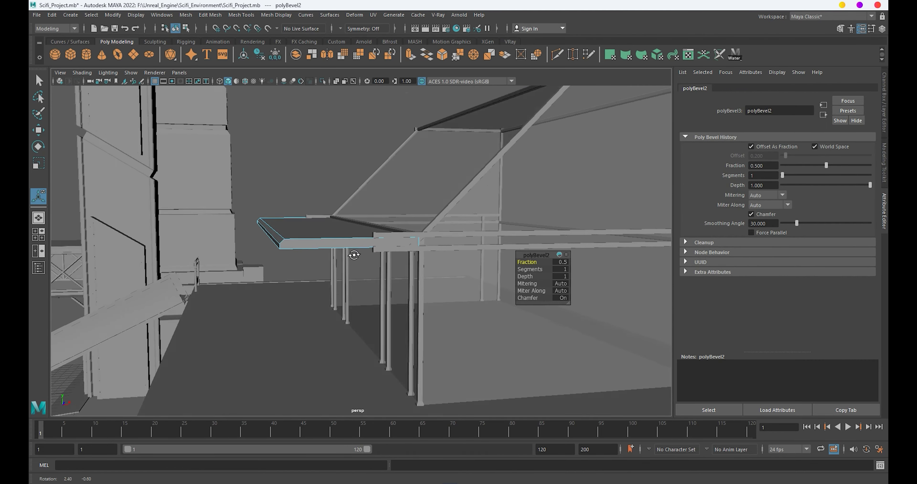
{"action": "right_click_drag", "start_coordinate": [309, 222], "coordinate": [354, 172]}
{"action": "left_click_drag", "start_coordinate": [354, 173], "coordinate": [352, 253], "text": "alt"}
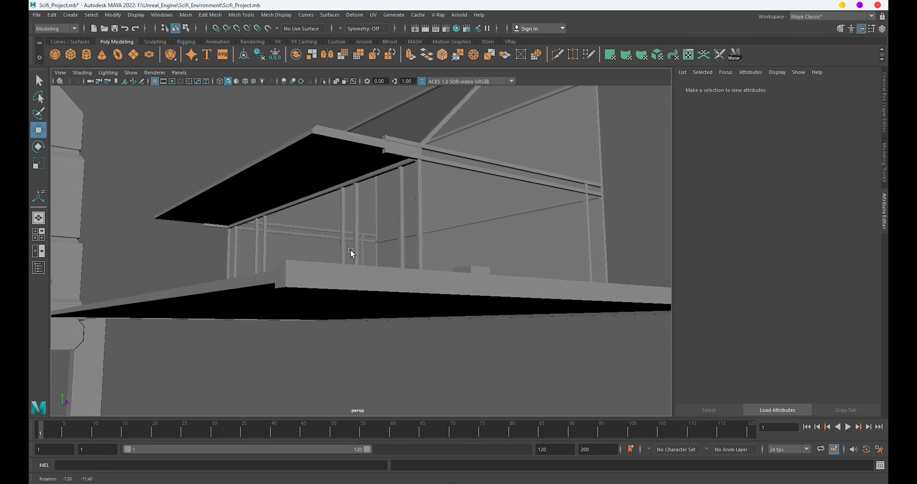
Select the slab and orbit out to see the whole shelter.
{"action": "left_click", "coordinate": [318, 184]}
{"action": "key", "text": "w"}
{"action": "mouse_move", "coordinate": [317, 184]}
{"action": "left_mouse_down", "text": "alt"}
{"action": "mouse_move", "coordinate": [350, 241]}
{"action": "mouse_move", "coordinate": [401, 259]}
{"action": "left_mouse_up", "text": "alt"}
{"action": "scroll", "coordinate": [401, 259], "scroll_direction": "up", "scroll_amount": 5}
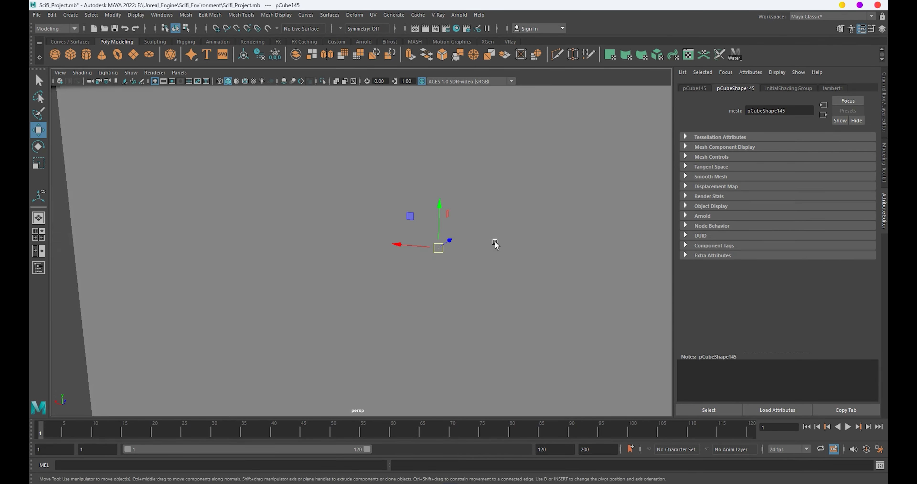
{"action": "scroll", "coordinate": [495, 245], "scroll_direction": "down", "scroll_amount": 5}
{"action": "scroll", "coordinate": [543, 205], "scroll_direction": "down", "scroll_amount": 3}
{"action": "mouse_move", "coordinate": [469, 247]}
{"action": "left_mouse_down", "text": "alt"}
{"action": "mouse_move", "coordinate": [316, 172]}
{"action": "mouse_move", "coordinate": [450, 264]}
{"action": "mouse_move", "coordinate": [395, 294]}
{"action": "mouse_move", "coordinate": [394, 309]}
{"action": "mouse_move", "coordinate": [408, 295]}
{"action": "left_mouse_up", "text": "alt"}
Select the glass panel pCube116 and view it in wireframe from the left side.
{"action": "left_click", "coordinate": [379, 305]}
{"action": "key", "text": "space"}
{"action": "scroll", "coordinate": [408, 295], "scroll_direction": "down", "scroll_amount": 3}
{"action": "key", "text": "4"}
{"action": "scroll", "coordinate": [344, 311], "scroll_direction": "up", "scroll_amount": 2}
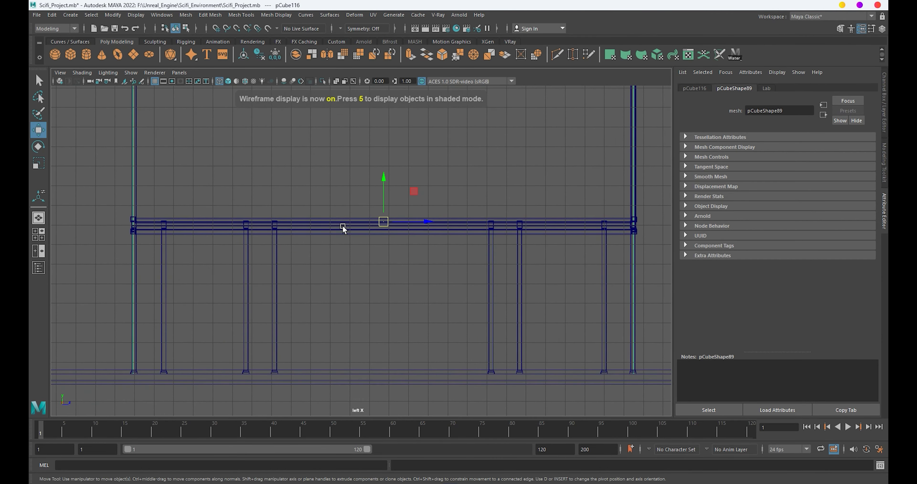
Insert two vertical edge loops across the glass panel.
{"action": "right_click_drag", "start_coordinate": [343, 225], "coordinate": [302, 224], "text": "shift"}
{"action": "middle_click_drag", "start_coordinate": [310, 223], "coordinate": [298, 383], "text": "alt"}
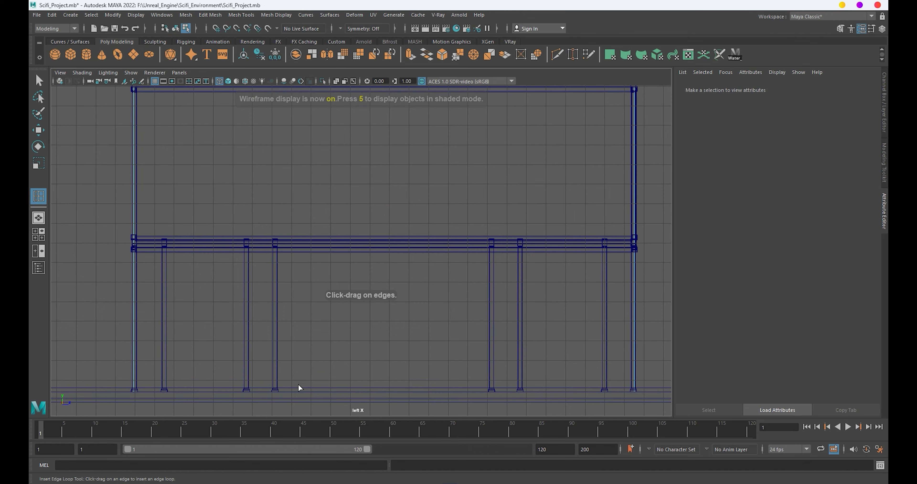
{"action": "key", "text": "5"}
{"action": "left_click", "coordinate": [311, 387]}
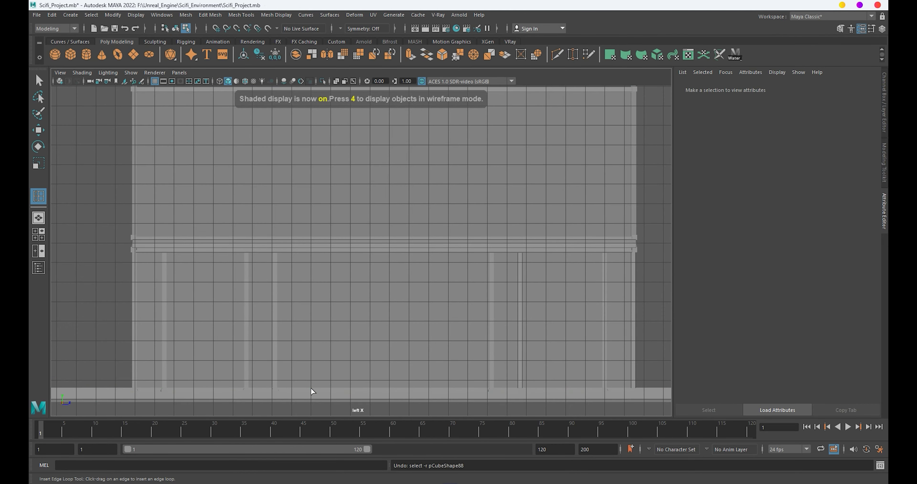
{"action": "key", "text": "4"}
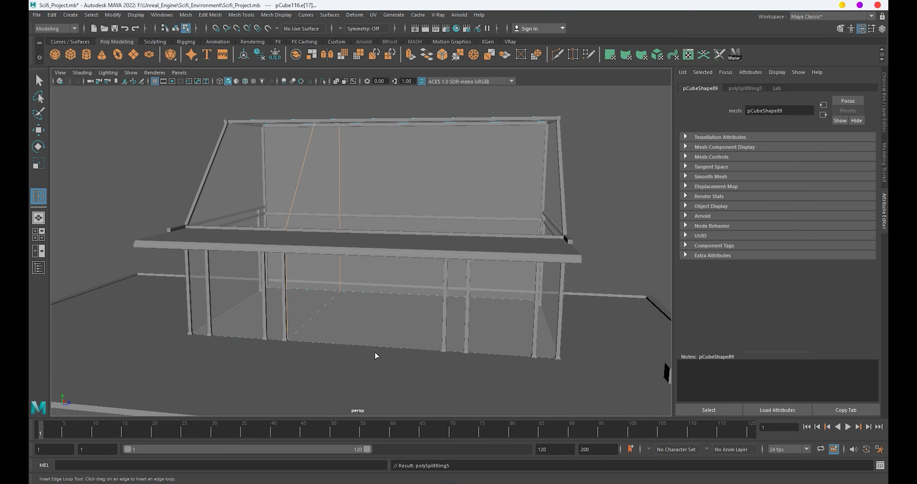
{"action": "left_click", "coordinate": [440, 352]}
{"action": "left_click_drag", "start_coordinate": [440, 352], "coordinate": [385, 352], "text": "alt"}
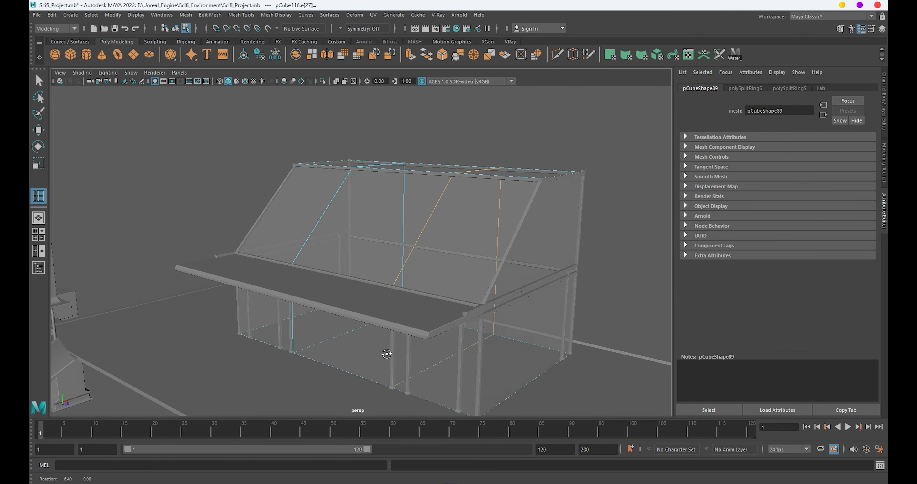
Select the rafter at the roof's right end with the Move tool.
{"action": "key", "text": "w"}
{"action": "left_click", "coordinate": [465, 285]}
{"action": "mouse_move", "coordinate": [466, 286]}
{"action": "left_mouse_down", "text": "alt"}
{"action": "mouse_move", "coordinate": [464, 264]}
{"action": "mouse_move", "coordinate": [498, 262]}
{"action": "mouse_move", "coordinate": [547, 207]}
{"action": "left_mouse_up", "text": "alt"}
Move the rafter left and duplicate it twice with Shift+D into evenly spaced rafters.
{"action": "left_click_drag", "start_coordinate": [536, 122], "coordinate": [505, 124]}
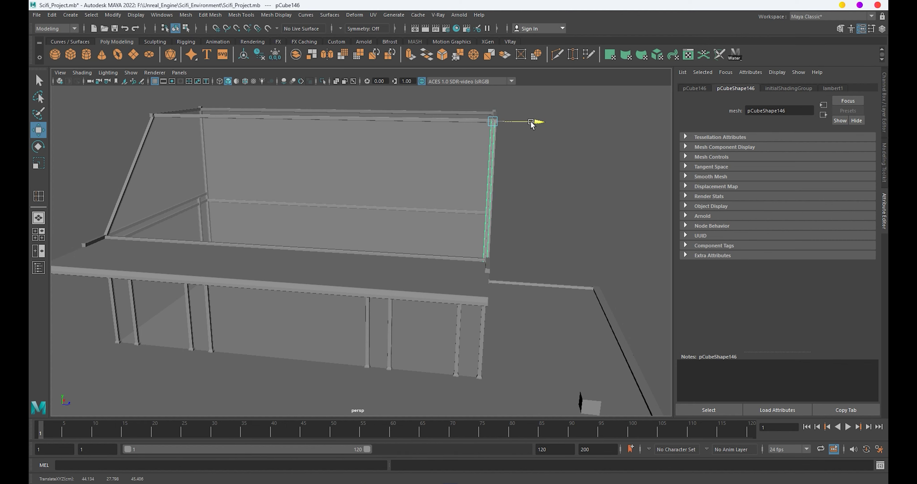
{"action": "key", "text": "shift+d"}
{"action": "key", "text": "shift+d"}
{"action": "key", "text": "shift+d"}
{"action": "key", "text": "shift+d"}
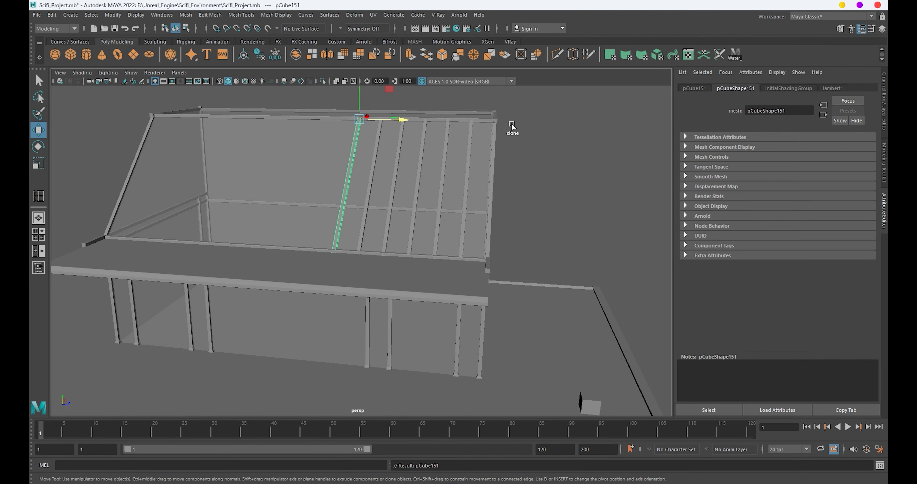
{"action": "key", "text": "shift+d"}
{"action": "key", "text": "shift+d"}
{"action": "key", "text": "shift+d"}
{"action": "key", "text": "shift+d"}
{"action": "key", "text": "shift+d"}
{"action": "key", "text": "shift+d"}
{"action": "mouse_move", "coordinate": [512, 124]}
{"action": "left_mouse_down", "text": "alt"}
{"action": "mouse_move", "coordinate": [448, 183]}
{"action": "mouse_move", "coordinate": [549, 184]}
{"action": "mouse_move", "coordinate": [436, 212]}
{"action": "mouse_move", "coordinate": [369, 205]}
{"action": "mouse_move", "coordinate": [455, 227]}
{"action": "mouse_move", "coordinate": [387, 336]}
{"action": "mouse_move", "coordinate": [352, 344]}
{"action": "mouse_move", "coordinate": [352, 199]}
{"action": "mouse_move", "coordinate": [459, 188]}
{"action": "left_mouse_up", "text": "alt"}
Move the small cube pCube161 toward the roof and flatten it into a thin slab.
{"action": "left_click", "coordinate": [548, 185]}
{"action": "left_click", "coordinate": [352, 342]}
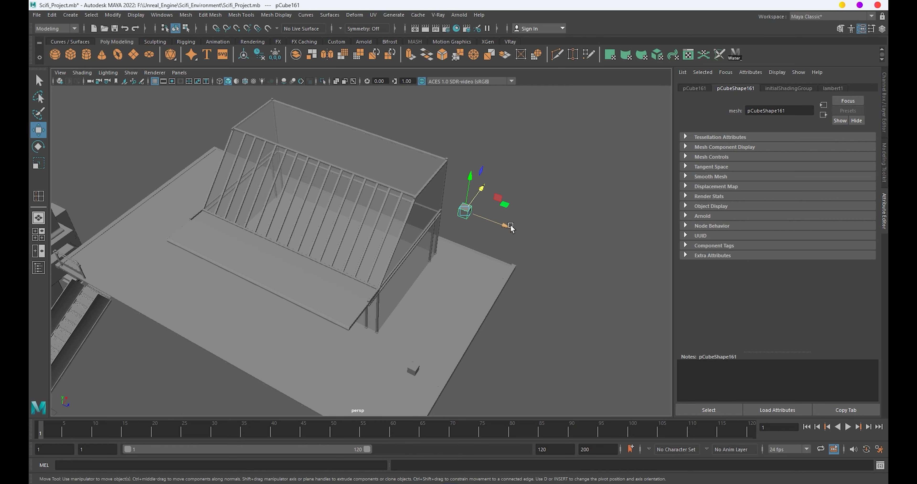
{"action": "left_click_drag", "start_coordinate": [506, 225], "coordinate": [438, 222]}
{"action": "right_click_drag", "start_coordinate": [438, 222], "coordinate": [393, 180], "text": "alt"}
{"action": "left_click_drag", "start_coordinate": [394, 183], "coordinate": [305, 158], "text": "alt"}
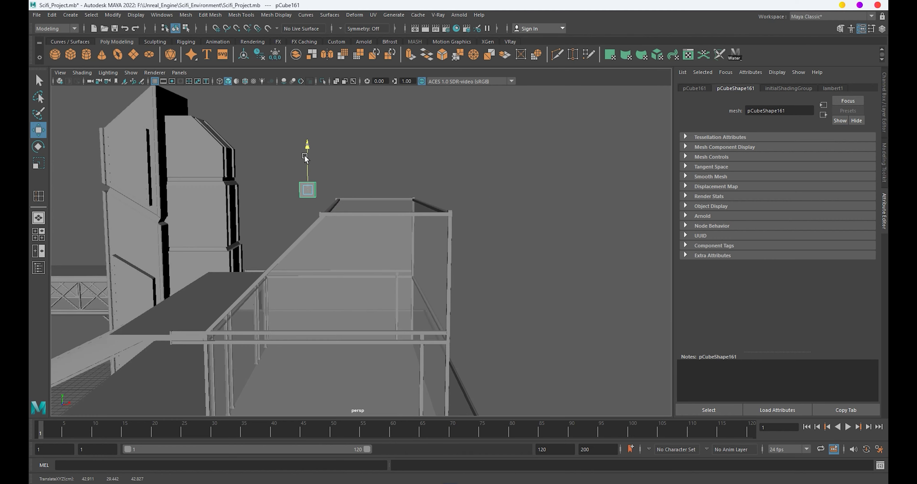
{"action": "mouse_move", "coordinate": [368, 217]}
{"action": "left_mouse_down", "text": "alt"}
{"action": "mouse_move", "coordinate": [399, 221]}
{"action": "mouse_move", "coordinate": [414, 301]}
{"action": "mouse_move", "coordinate": [485, 313]}
{"action": "left_mouse_up", "text": "alt"}
{"action": "key", "text": "r"}
{"action": "mouse_move", "coordinate": [502, 224]}
{"action": "left_mouse_down"}
{"action": "mouse_move", "coordinate": [502, 249]}
{"action": "mouse_move", "coordinate": [615, 296]}
{"action": "mouse_move", "coordinate": [419, 259]}
{"action": "mouse_move", "coordinate": [437, 256]}
{"action": "mouse_move", "coordinate": [392, 251]}
{"action": "mouse_move", "coordinate": [371, 259]}
{"action": "mouse_move", "coordinate": [395, 219]}
{"action": "mouse_move", "coordinate": [384, 210]}
{"action": "mouse_move", "coordinate": [399, 283]}
{"action": "left_mouse_up"}
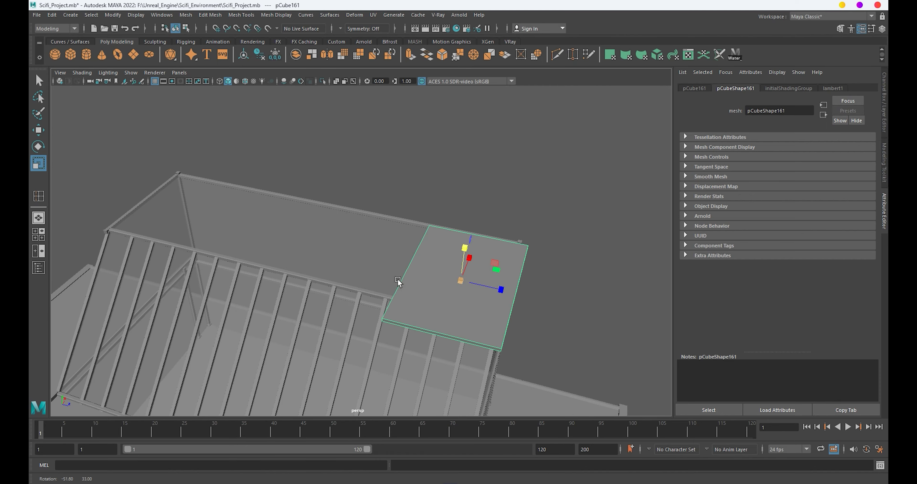
Move the thin slab over the roof and lower it onto the roof surface.
{"action": "key", "text": "w"}
{"action": "mouse_move", "coordinate": [497, 288]}
{"action": "left_mouse_down"}
{"action": "mouse_move", "coordinate": [434, 286]}
{"action": "mouse_move", "coordinate": [467, 338]}
{"action": "mouse_move", "coordinate": [429, 262]}
{"action": "left_mouse_up"}
{"action": "left_click_drag", "start_coordinate": [419, 228], "coordinate": [418, 244]}
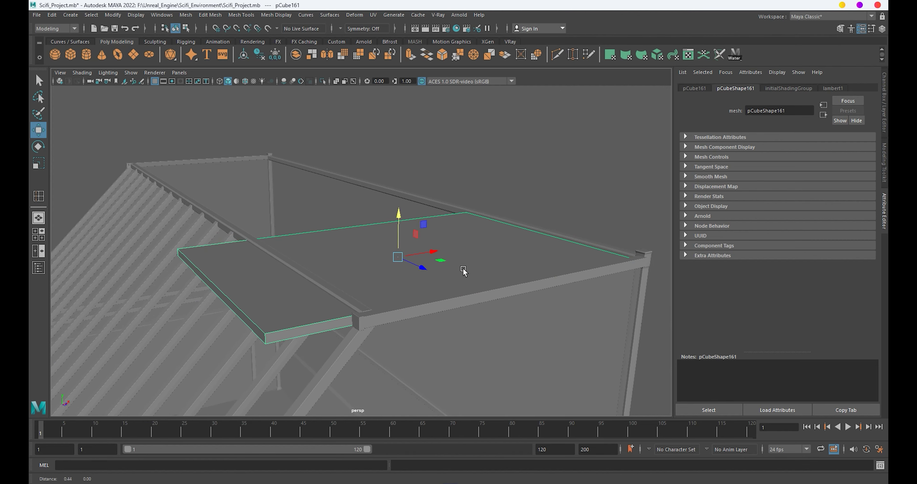
{"action": "mouse_move", "coordinate": [463, 270]}
{"action": "left_mouse_down", "text": "alt"}
{"action": "mouse_move", "coordinate": [405, 281]}
{"action": "mouse_move", "coordinate": [470, 311]}
{"action": "left_mouse_up", "text": "alt"}
{"action": "key", "text": "r"}
{"action": "key", "text": "w"}
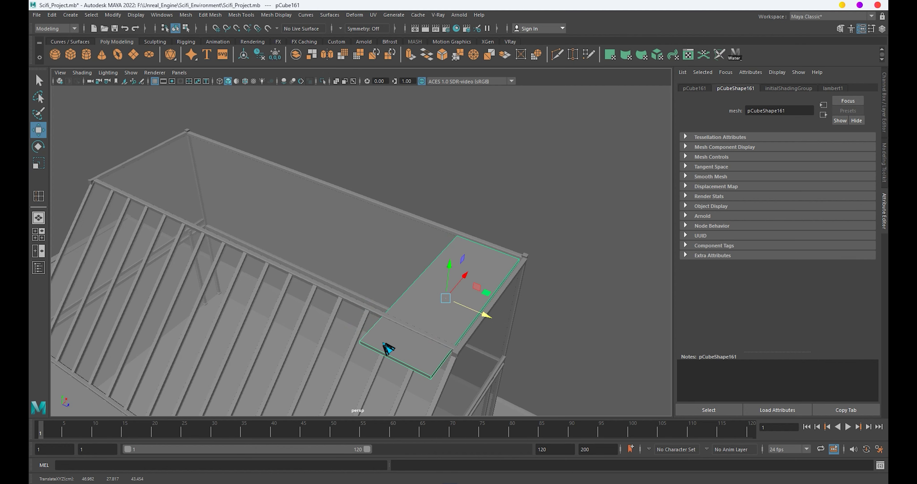
Select two corner vertices of the slab in vertex mode, then return to object mode.
{"action": "right_click_drag", "start_coordinate": [369, 229], "coordinate": [256, 219]}
{"action": "left_click_drag", "start_coordinate": [256, 218], "coordinate": [307, 272], "text": "alt"}
{"action": "left_click_drag", "start_coordinate": [204, 213], "coordinate": [264, 333]}
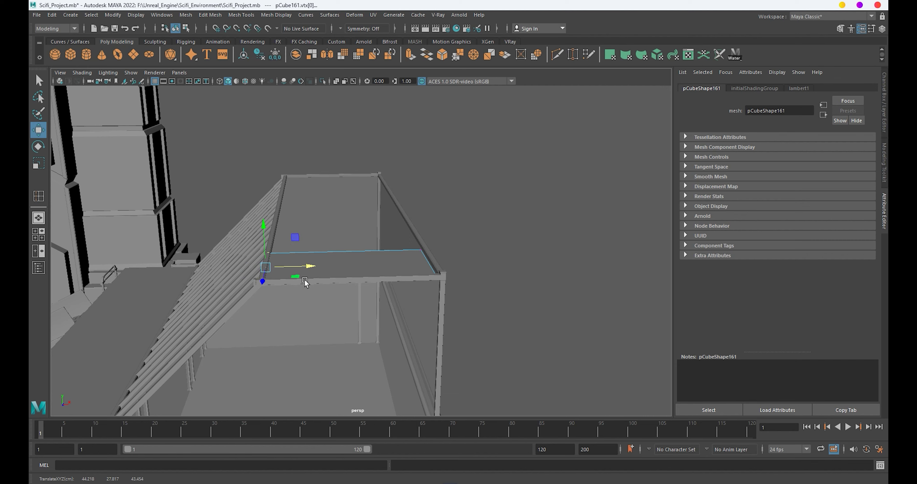
{"action": "left_click_drag", "start_coordinate": [305, 281], "coordinate": [356, 265], "text": "alt"}
{"action": "right_click_drag", "start_coordinate": [356, 265], "coordinate": [524, 199]}
Reselect the roof slab, try sliding it along the roof, and undo the move.
{"action": "left_click", "coordinate": [445, 270]}
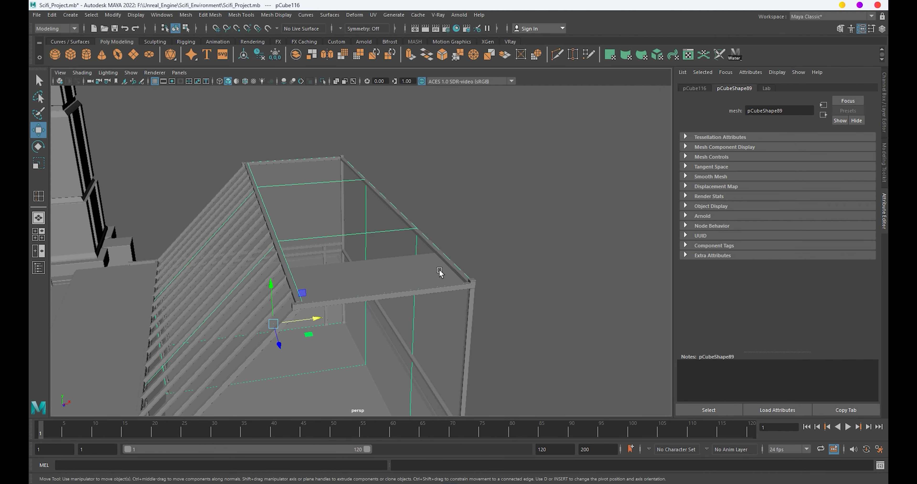
{"action": "left_click", "coordinate": [409, 277]}
{"action": "mouse_move", "coordinate": [409, 277]}
{"action": "left_mouse_down", "text": "alt"}
{"action": "mouse_move", "coordinate": [492, 311]}
{"action": "mouse_move", "coordinate": [468, 325]}
{"action": "left_mouse_up", "text": "alt"}
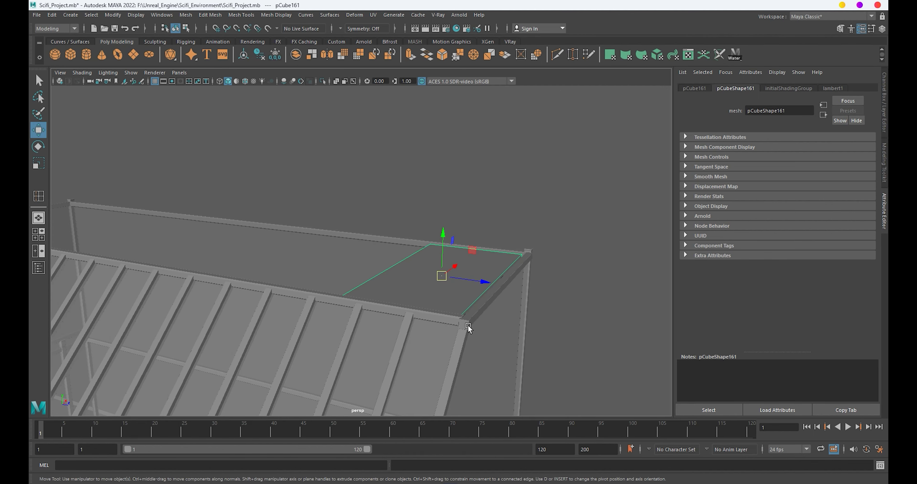
{"action": "right_click_drag", "start_coordinate": [468, 325], "coordinate": [418, 303], "text": "alt"}
{"action": "left_click_drag", "start_coordinate": [418, 306], "coordinate": [405, 264], "text": "alt"}
{"action": "middle_click_drag", "start_coordinate": [405, 264], "coordinate": [408, 265]}
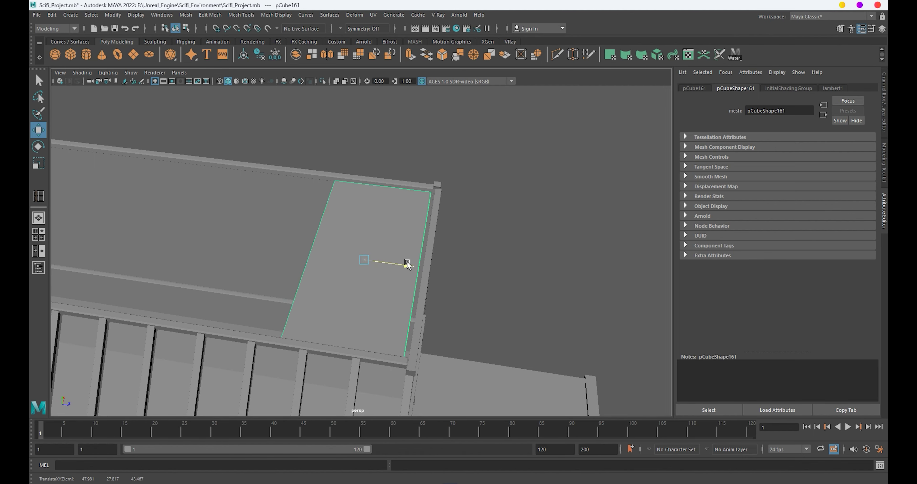
{"action": "key", "text": "ctrl+z"}
{"action": "key", "text": "ctrl+z"}
{"action": "key", "text": "ctrl+z"}
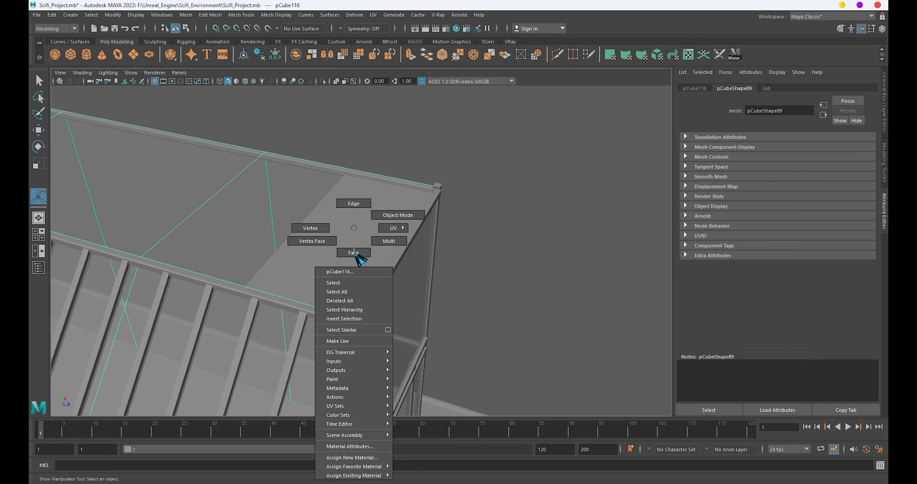
Slide the slab left along the roof and duplicate it twice into a row.
{"action": "mouse_move", "coordinate": [366, 224]}
{"action": "left_mouse_down", "text": "alt"}
{"action": "mouse_move", "coordinate": [352, 207]}
{"action": "mouse_move", "coordinate": [432, 249]}
{"action": "left_mouse_up", "text": "alt"}
{"action": "key", "text": "w"}
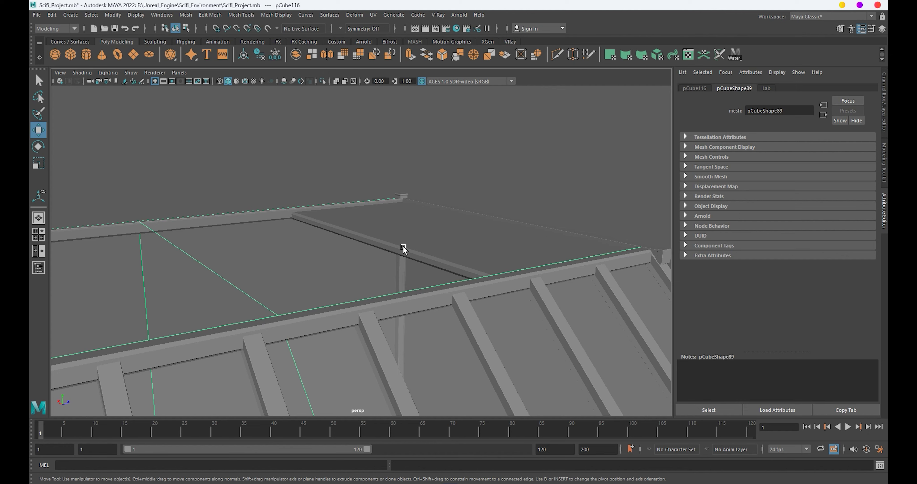
{"action": "key", "text": "ctrl+z"}
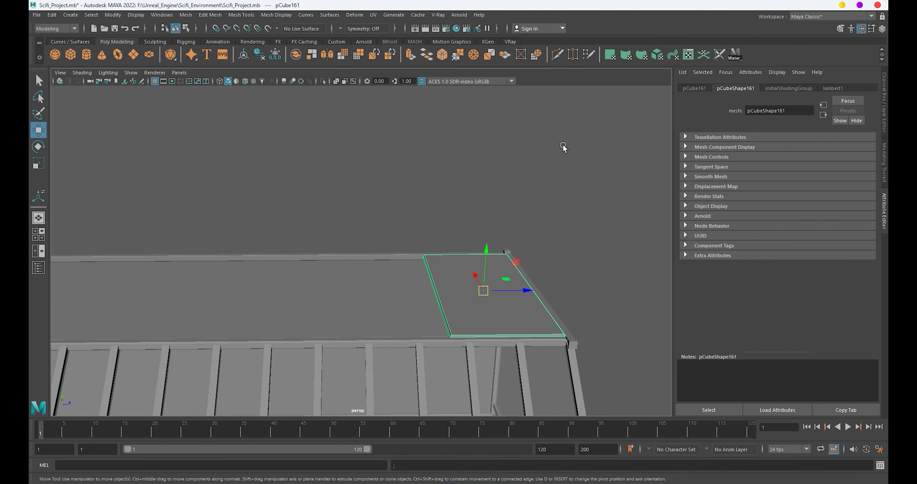
{"action": "mouse_move", "coordinate": [528, 293]}
{"action": "left_mouse_down"}
{"action": "mouse_move", "coordinate": [354, 302]}
{"action": "mouse_move", "coordinate": [508, 282]}
{"action": "mouse_move", "coordinate": [475, 373]}
{"action": "mouse_move", "coordinate": [541, 348]}
{"action": "mouse_move", "coordinate": [433, 258]}
{"action": "mouse_move", "coordinate": [383, 312]}
{"action": "mouse_move", "coordinate": [370, 272]}
{"action": "mouse_move", "coordinate": [386, 285]}
{"action": "mouse_move", "coordinate": [372, 249]}
{"action": "mouse_move", "coordinate": [352, 254]}
{"action": "mouse_move", "coordinate": [440, 286]}
{"action": "left_mouse_up"}
{"action": "key", "text": "ctrl+d"}
{"action": "key", "text": "shift+d"}
Select the shelter wall mesh, switching to edge mode and back to object mode.
{"action": "key", "text": "q"}
{"action": "left_click", "coordinate": [439, 287]}
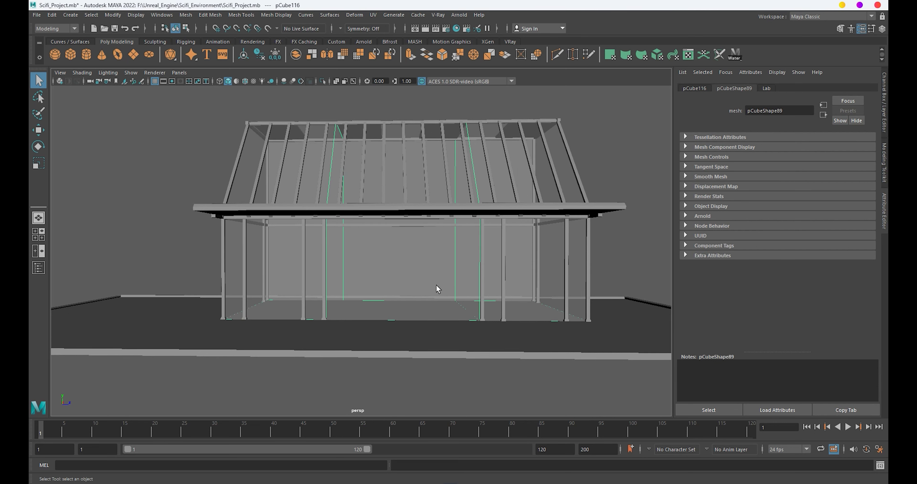
{"action": "right_click_drag", "start_coordinate": [333, 262], "coordinate": [330, 241]}
{"action": "left_click", "coordinate": [330, 240]}
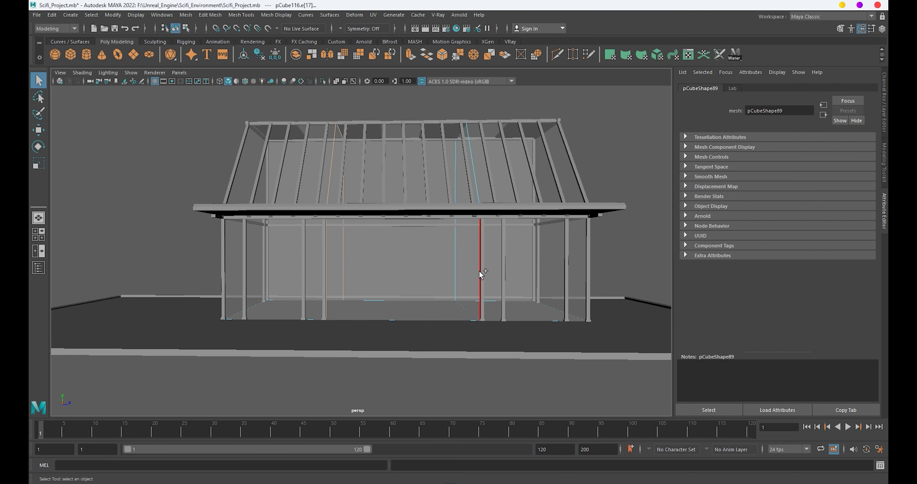
{"action": "key", "text": "F8"}
{"action": "key", "text": "w"}
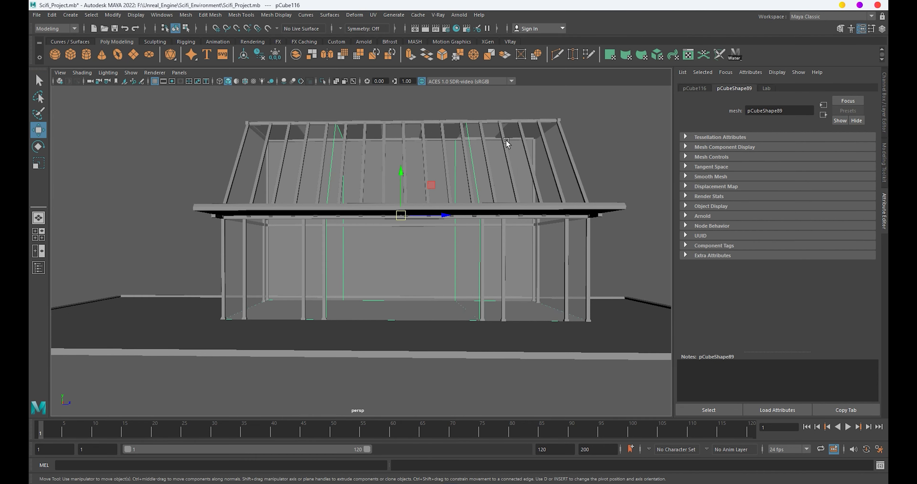
Insert a vertical edge loop across the front wall.
{"action": "right_click_drag", "start_coordinate": [424, 255], "coordinate": [346, 307], "text": "shift"}
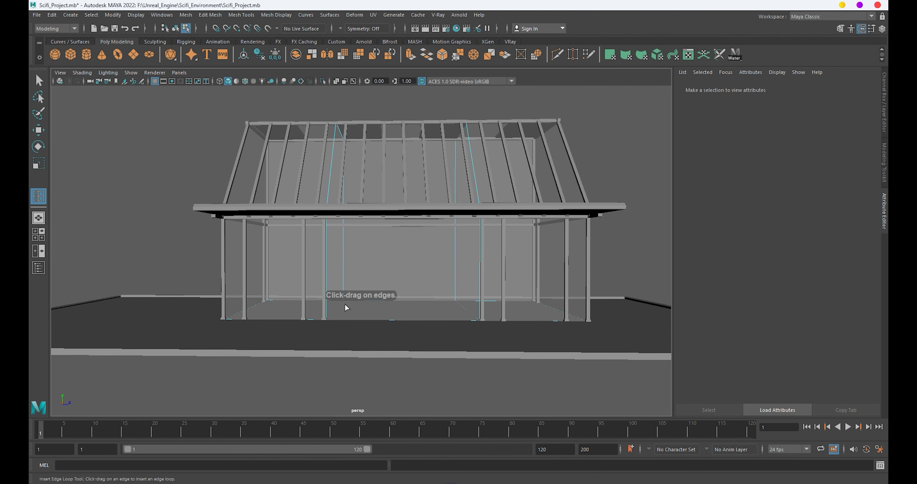
{"action": "left_click_drag", "start_coordinate": [361, 234], "coordinate": [347, 264], "text": "alt"}
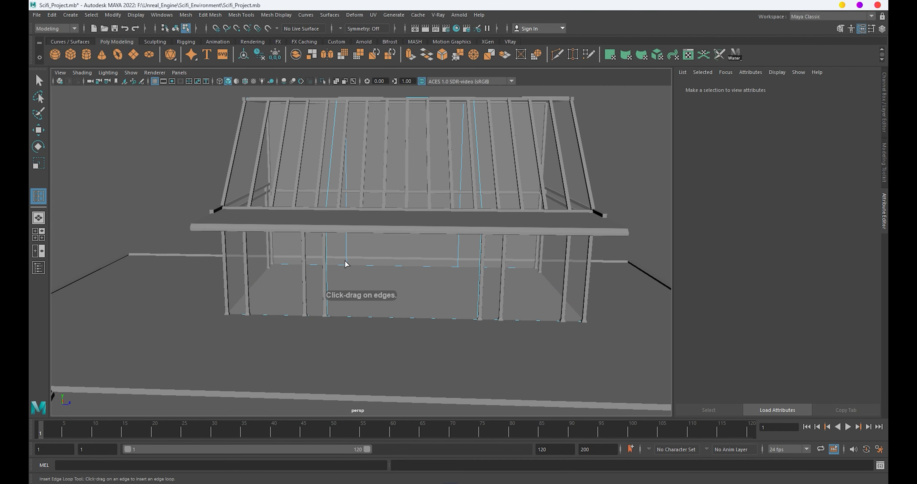
{"action": "left_click", "coordinate": [363, 319]}
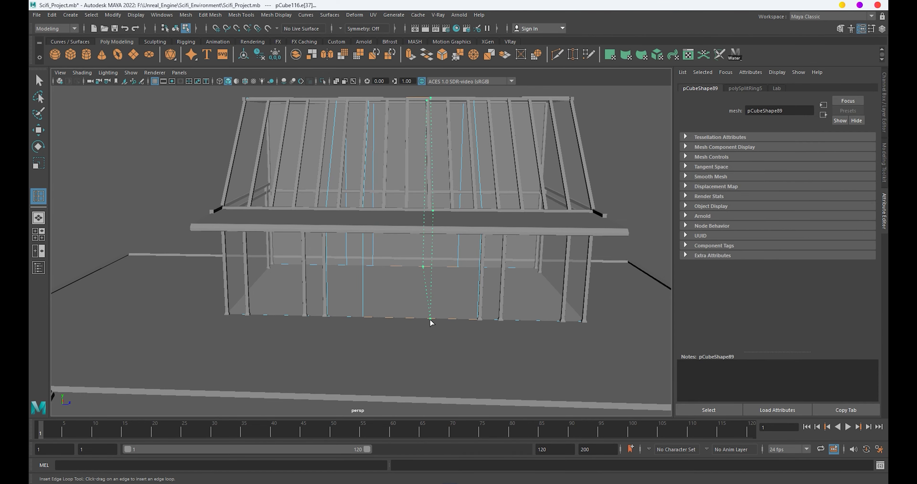
{"action": "left_click_drag", "start_coordinate": [430, 320], "coordinate": [411, 331], "text": "alt"}
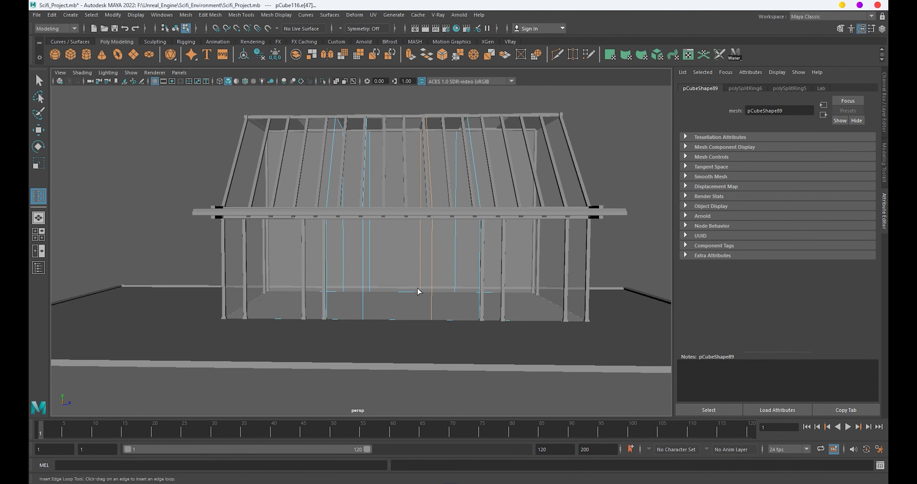
Slide both vertical edge loops to the right along X.
{"action": "key", "text": "w"}
{"action": "left_click_drag", "start_coordinate": [460, 211], "coordinate": [464, 211]}
{"action": "left_click", "coordinate": [361, 262]}
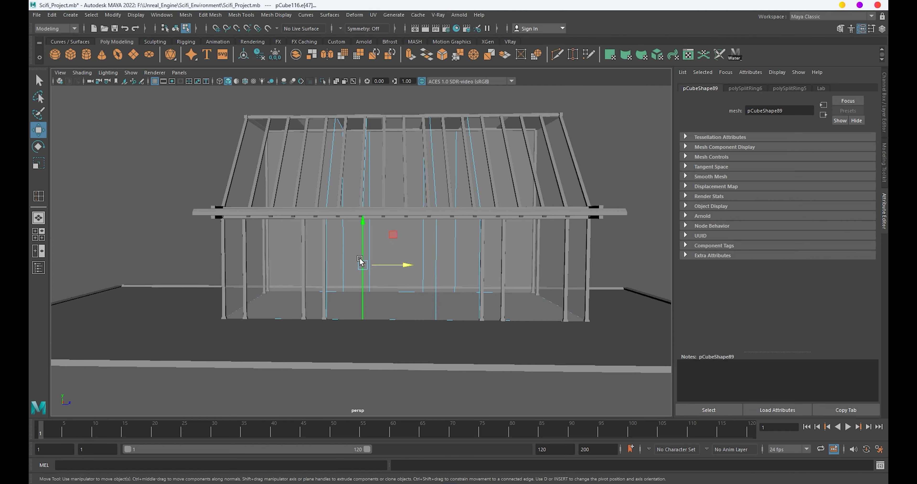
{"action": "left_click_drag", "start_coordinate": [404, 213], "coordinate": [409, 212]}
{"action": "left_click_drag", "start_coordinate": [450, 287], "coordinate": [410, 228], "text": "alt"}
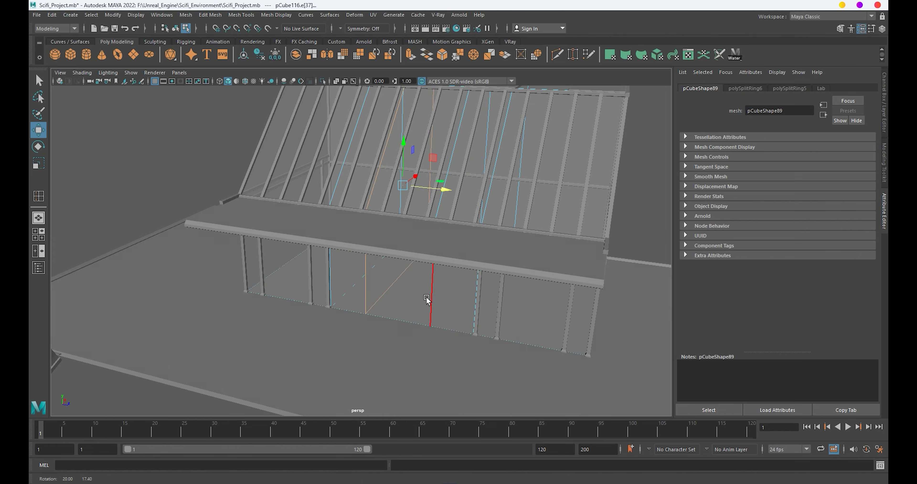
{"action": "right_click_drag", "start_coordinate": [411, 228], "coordinate": [490, 186]}
{"action": "left_click_drag", "start_coordinate": [490, 185], "coordinate": [402, 235], "text": "alt"}
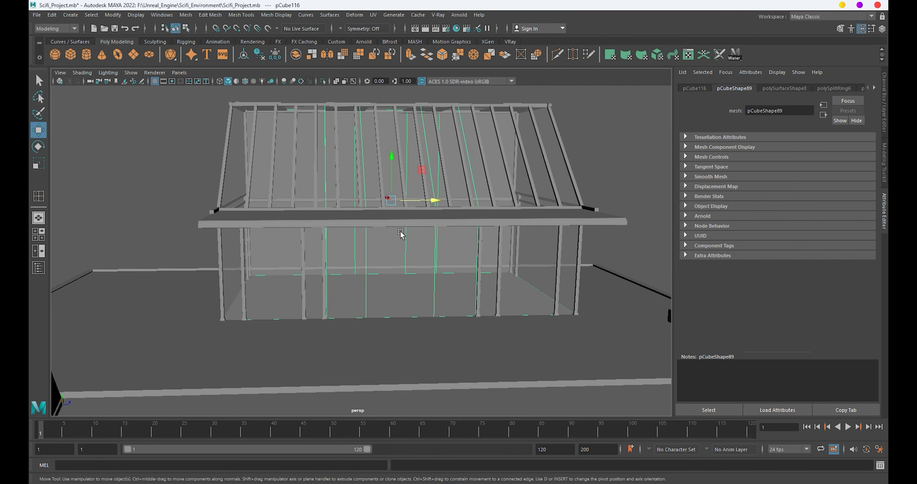
Select the front-wall face between the two new edge loops.
{"action": "scroll", "coordinate": [422, 286], "scroll_direction": "up", "scroll_amount": 5}
{"action": "mouse_move", "coordinate": [411, 228]}
{"action": "right_mouse_down"}
{"action": "mouse_move", "coordinate": [442, 227]}
{"action": "mouse_move", "coordinate": [473, 171]}
{"action": "right_mouse_up"}
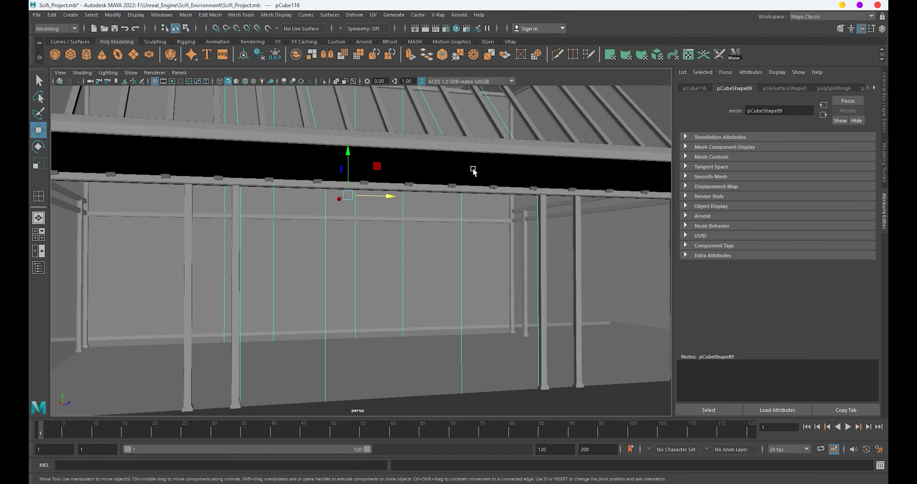
{"action": "scroll", "coordinate": [476, 178], "scroll_direction": "down", "scroll_amount": 3}
{"action": "left_click_drag", "start_coordinate": [479, 184], "coordinate": [420, 225], "text": "alt"}
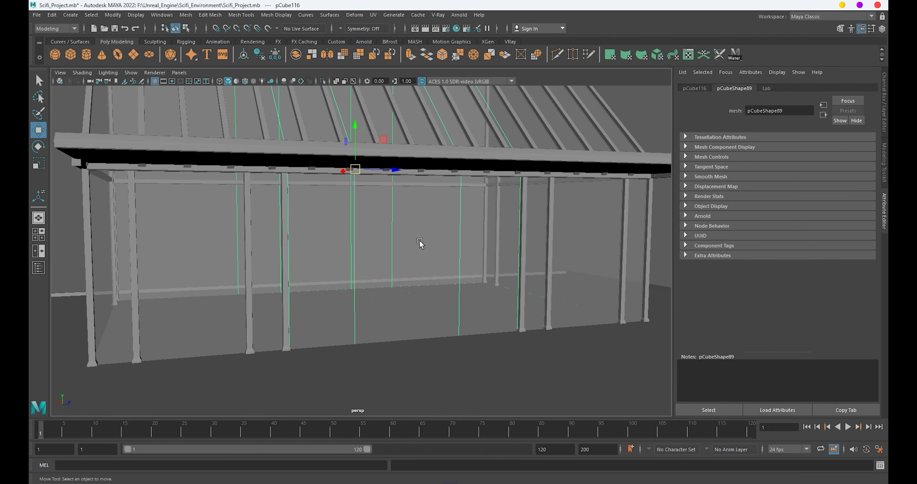
{"action": "left_click", "coordinate": [440, 272]}
{"action": "scroll", "coordinate": [440, 272], "scroll_direction": "up", "scroll_amount": 3}
{"action": "left_click_drag", "start_coordinate": [440, 272], "coordinate": [444, 276], "text": "alt"}
{"action": "scroll", "coordinate": [465, 290], "scroll_direction": "up", "scroll_amount": 2}
Extrude and delete the wall face to open a doorway.
{"action": "key", "text": "ctrl+e"}
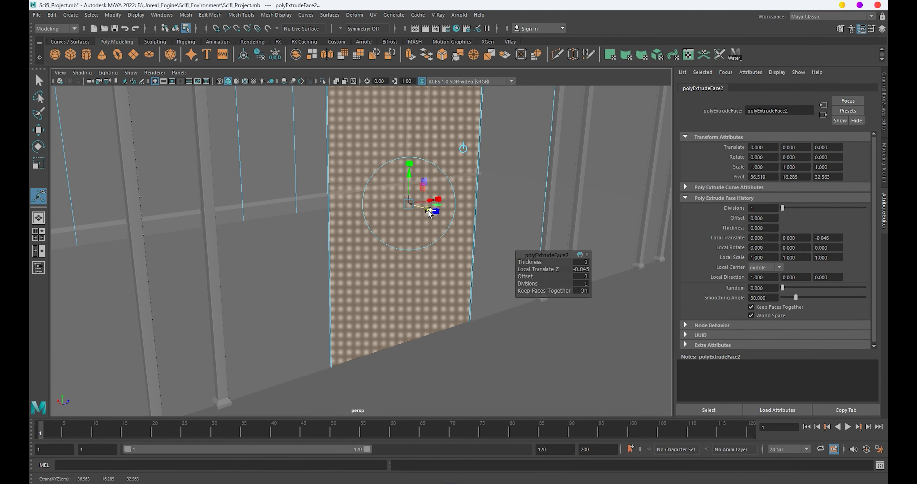
{"action": "key", "text": "Delete"}
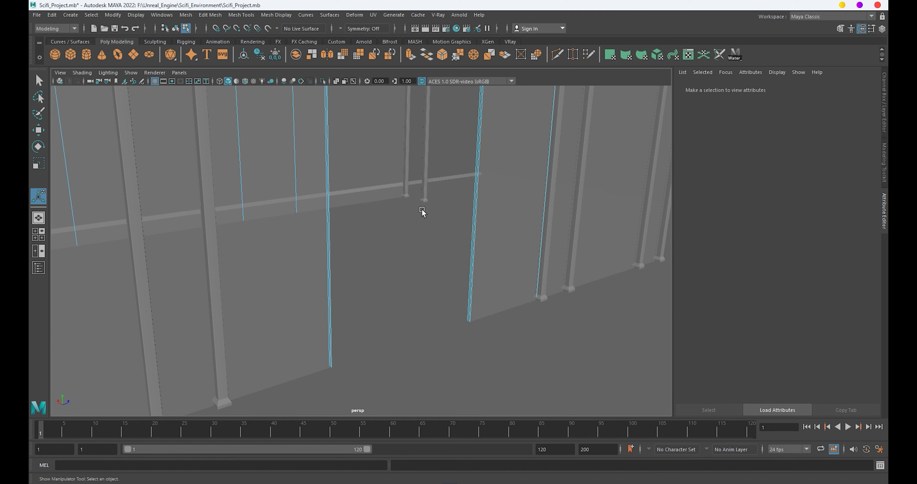
{"action": "key", "text": "q"}
{"action": "key", "text": "F8"}
{"action": "key", "text": "f"}
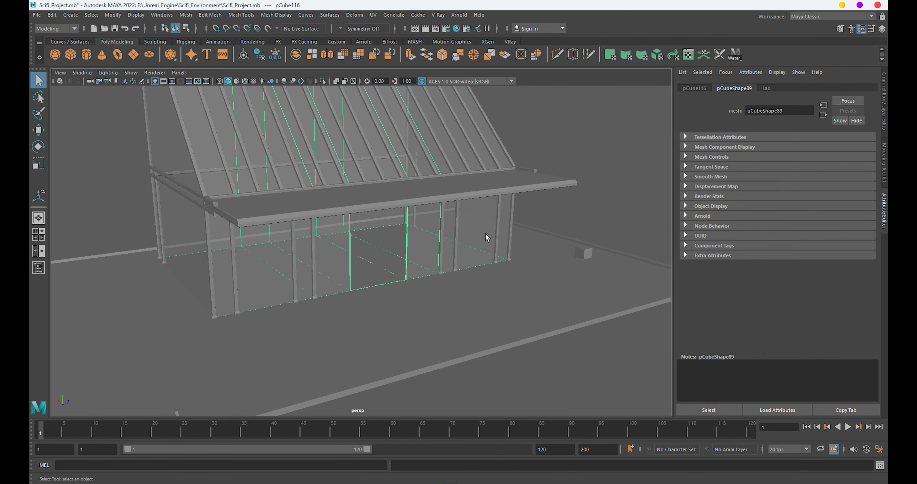
Move the small cube pCube165 toward the doorway.
{"action": "key", "text": "w"}
{"action": "scroll", "coordinate": [487, 237], "scroll_direction": "down", "scroll_amount": 3}
{"action": "left_click", "coordinate": [556, 245]}
{"action": "left_click_drag", "start_coordinate": [573, 273], "coordinate": [453, 274], "text": "alt"}
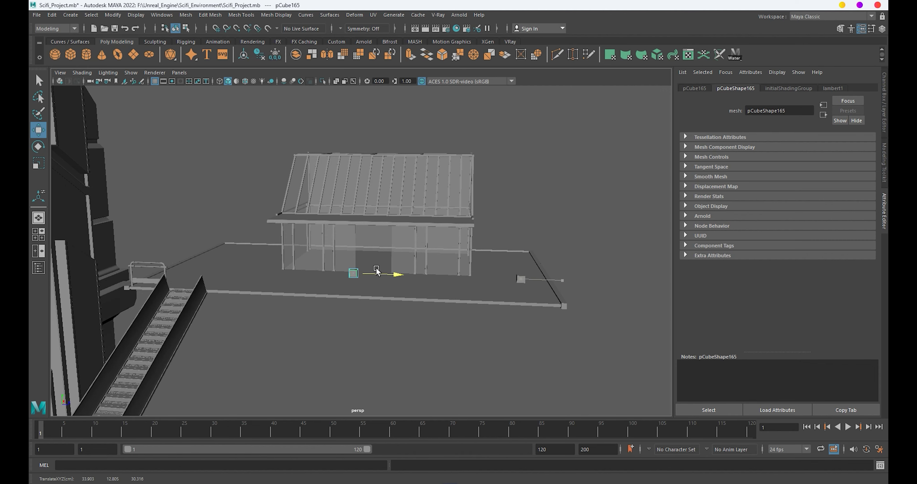
Shrink the selected cube to about half size and slide it left along X.
{"action": "key", "text": "f"}
{"action": "scroll", "coordinate": [413, 321], "scroll_direction": "up", "scroll_amount": 3}
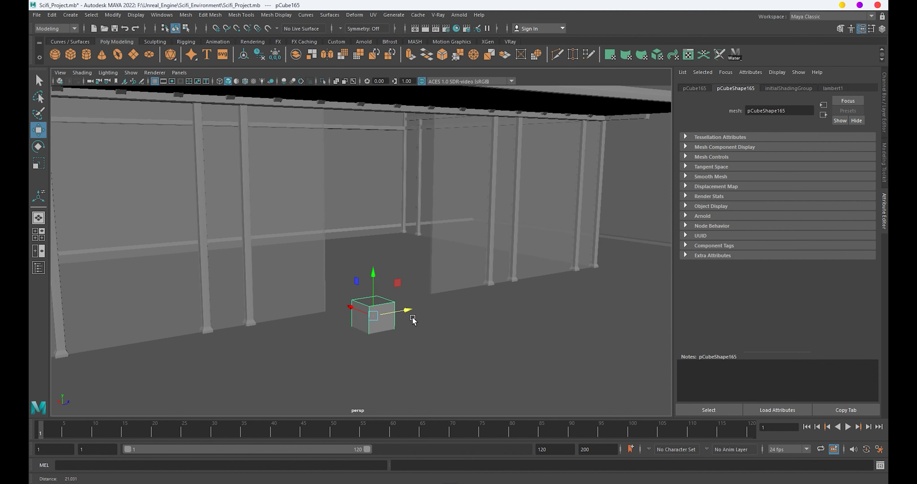
{"action": "key", "text": "r"}
{"action": "mouse_move", "coordinate": [413, 321]}
{"action": "left_mouse_down", "text": "alt"}
{"action": "mouse_move", "coordinate": [248, 290]}
{"action": "mouse_move", "coordinate": [440, 290]}
{"action": "mouse_move", "coordinate": [513, 314]}
{"action": "mouse_move", "coordinate": [410, 247]}
{"action": "left_mouse_up", "text": "alt"}
{"action": "key", "text": "w"}
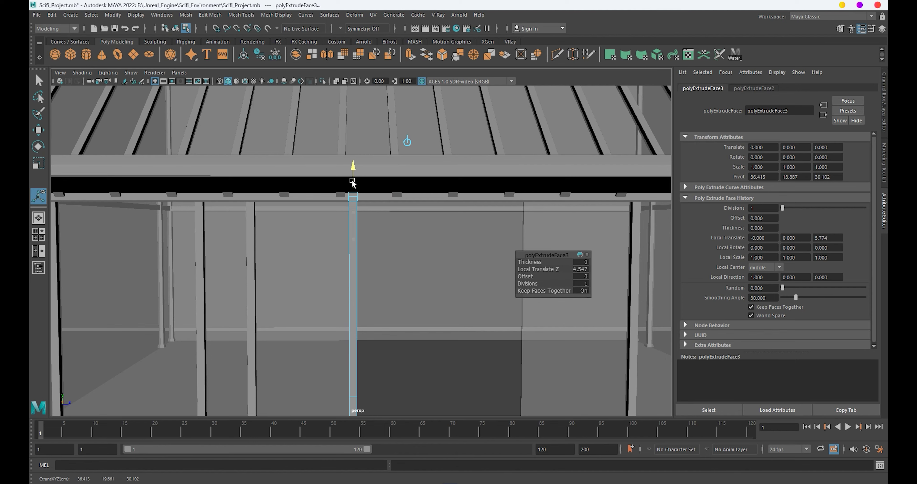
Extrude the cube into a tall L-shaped post with a 2.157 top arm.
{"action": "mouse_move", "coordinate": [349, 195]}
{"action": "left_mouse_down"}
{"action": "mouse_move", "coordinate": [355, 188]}
{"action": "mouse_move", "coordinate": [335, 248]}
{"action": "mouse_move", "coordinate": [369, 184]}
{"action": "mouse_move", "coordinate": [512, 183]}
{"action": "mouse_move", "coordinate": [358, 246]}
{"action": "mouse_move", "coordinate": [438, 283]}
{"action": "mouse_move", "coordinate": [345, 232]}
{"action": "mouse_move", "coordinate": [430, 186]}
{"action": "left_mouse_up"}
{"action": "key", "text": "ctrl+e"}
{"action": "key", "text": "F8"}
{"action": "key", "text": "w"}
{"action": "mouse_move", "coordinate": [431, 164]}
{"action": "right_mouse_down", "text": "shift"}
{"action": "mouse_move", "coordinate": [463, 262]}
{"action": "mouse_move", "coordinate": [476, 261]}
{"action": "right_mouse_up", "text": "shift"}
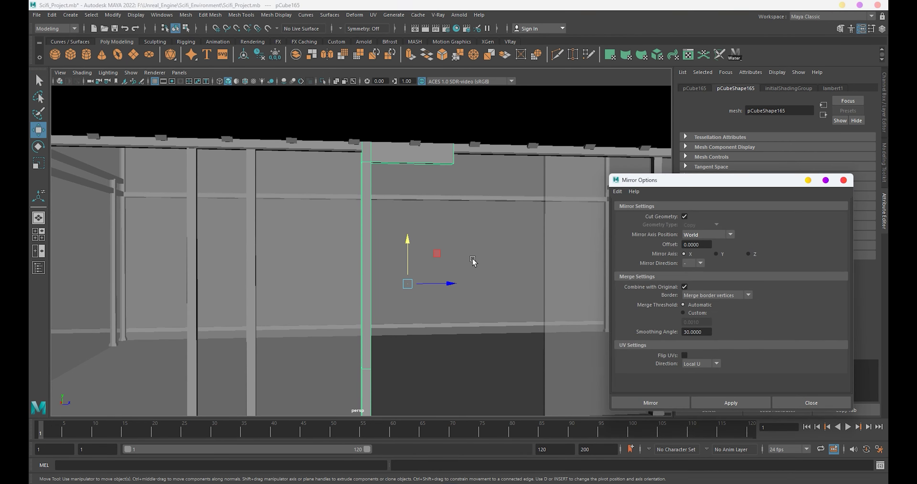
Mirror the post across Z in the positive direction with offset 31.975, forming the second post.
{"action": "left_click_drag", "start_coordinate": [473, 259], "coordinate": [658, 278], "text": "alt"}
{"action": "left_click", "coordinate": [651, 403]}
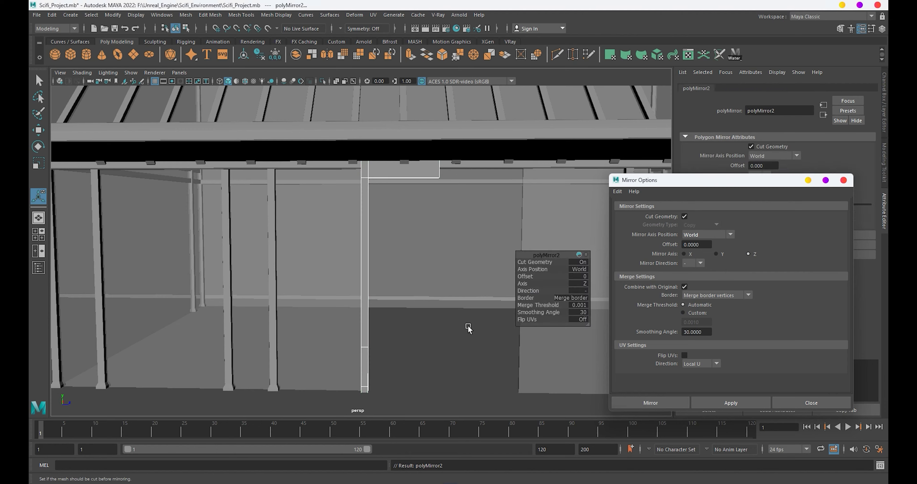
{"action": "scroll", "coordinate": [262, 287], "scroll_direction": "down", "scroll_amount": 5}
{"action": "mouse_move", "coordinate": [262, 287]}
{"action": "left_mouse_down", "text": "alt"}
{"action": "mouse_move", "coordinate": [361, 301]}
{"action": "mouse_move", "coordinate": [242, 355]}
{"action": "mouse_move", "coordinate": [412, 378]}
{"action": "mouse_move", "coordinate": [475, 372]}
{"action": "left_mouse_up", "text": "alt"}
{"action": "left_click", "coordinate": [584, 291]}
{"action": "left_click", "coordinate": [605, 302]}
{"action": "mouse_move", "coordinate": [475, 372]}
{"action": "right_mouse_down", "text": "alt"}
{"action": "mouse_move", "coordinate": [442, 332]}
{"action": "mouse_move", "coordinate": [460, 332]}
{"action": "right_mouse_up", "text": "alt"}
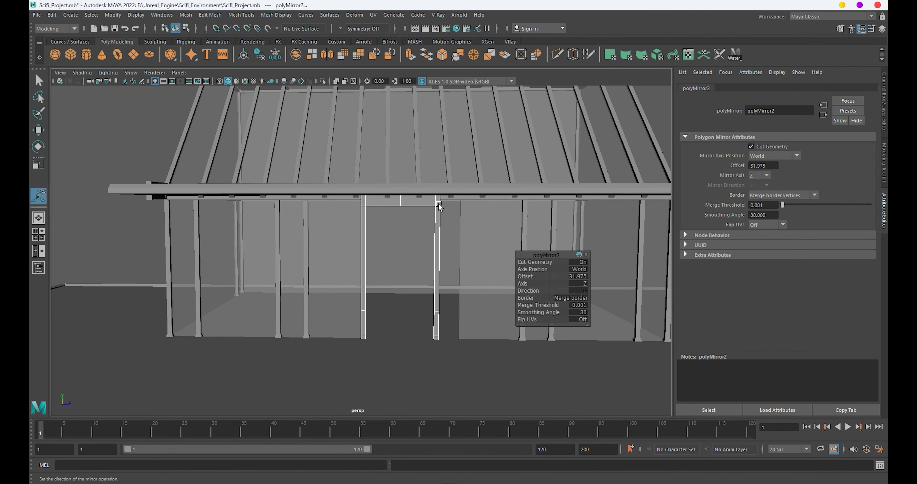
Slide the right post's vertices outward along X to widen the doorway.
{"action": "right_click_drag", "start_coordinate": [440, 205], "coordinate": [491, 187]}
{"action": "key", "text": "w"}
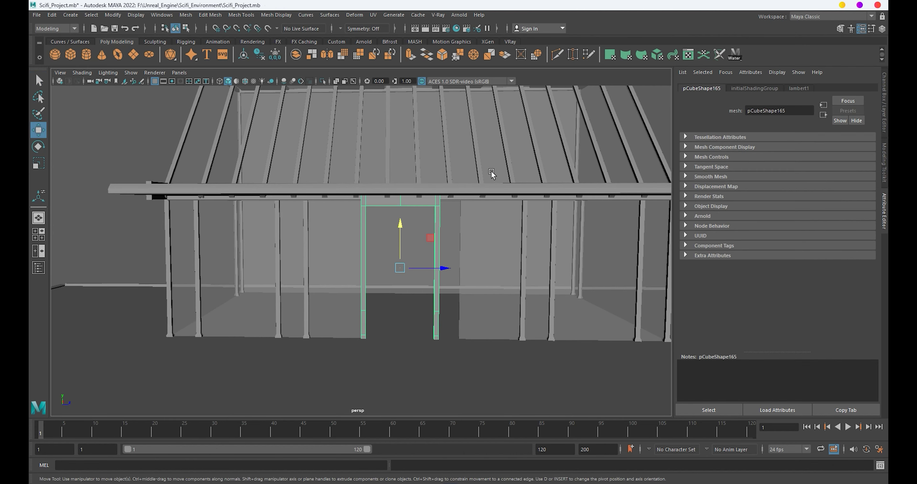
{"action": "mouse_move", "coordinate": [441, 280]}
{"action": "left_mouse_down"}
{"action": "mouse_move", "coordinate": [443, 344]}
{"action": "mouse_move", "coordinate": [477, 278]}
{"action": "mouse_move", "coordinate": [411, 261]}
{"action": "mouse_move", "coordinate": [454, 194]}
{"action": "left_mouse_up"}
Inspect the door frame from several angles and reselect pCube165.
{"action": "right_click_drag", "start_coordinate": [454, 194], "coordinate": [496, 165]}
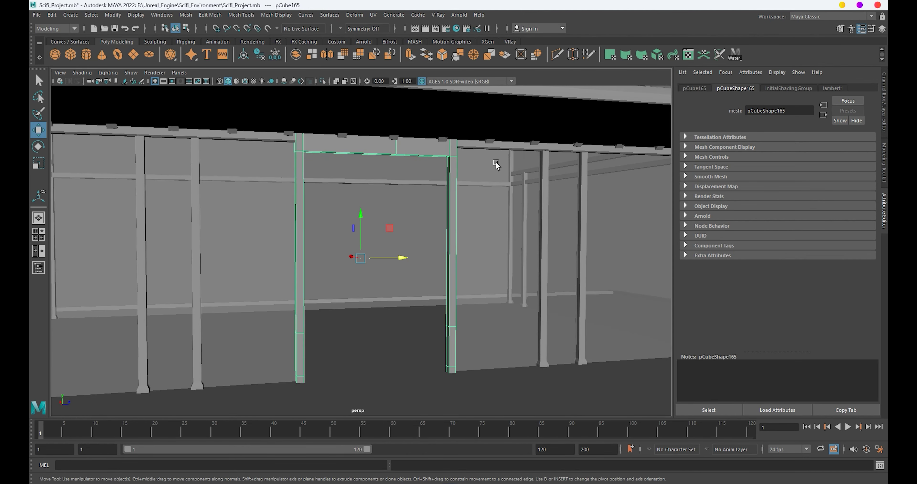
{"action": "left_click_drag", "start_coordinate": [496, 165], "coordinate": [415, 156], "text": "alt"}
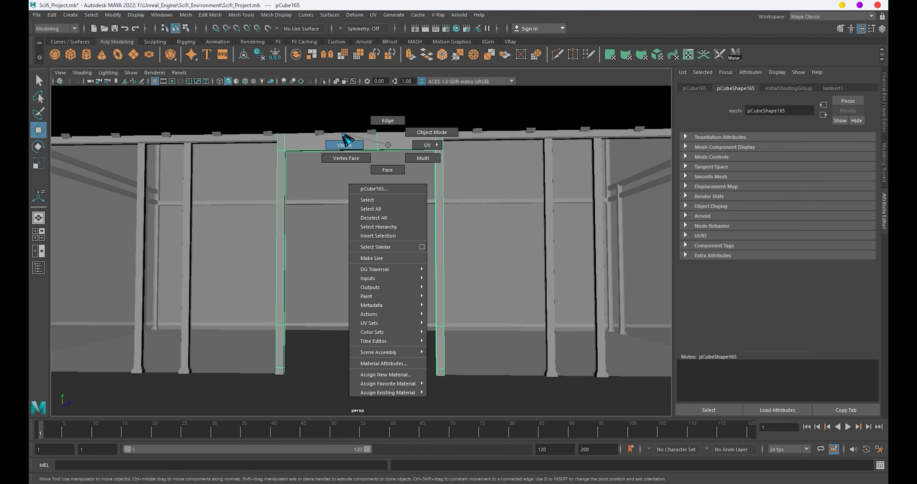
{"action": "right_click_drag", "start_coordinate": [415, 155], "coordinate": [391, 192]}
{"action": "mouse_move", "coordinate": [363, 160]}
{"action": "left_mouse_down"}
{"action": "mouse_move", "coordinate": [391, 140]}
{"action": "mouse_move", "coordinate": [369, 191]}
{"action": "left_mouse_up"}
{"action": "mouse_move", "coordinate": [430, 199]}
{"action": "right_mouse_down"}
{"action": "mouse_move", "coordinate": [505, 154]}
{"action": "mouse_move", "coordinate": [241, 236]}
{"action": "right_mouse_up"}
{"action": "left_click", "coordinate": [241, 236]}
{"action": "left_click_drag", "start_coordinate": [339, 245], "coordinate": [289, 242], "text": "alt"}
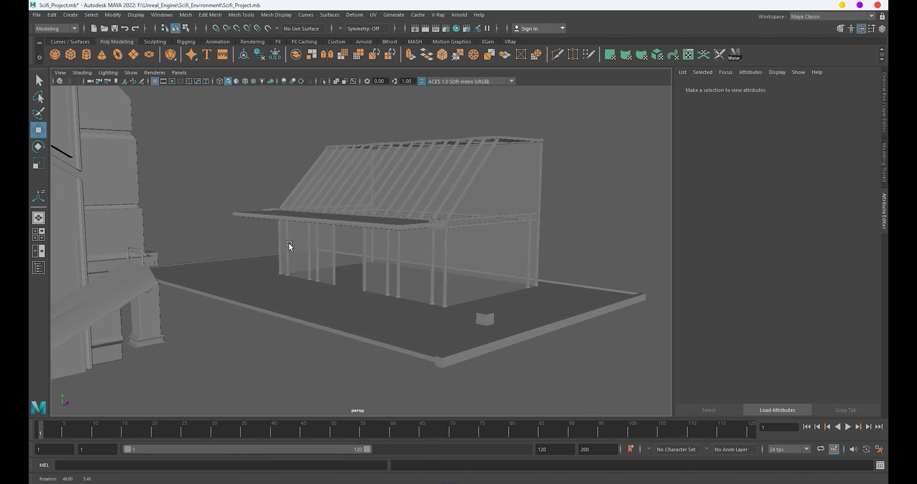
{"action": "right_click_drag", "start_coordinate": [289, 242], "coordinate": [360, 312], "text": "alt"}
{"action": "mouse_move", "coordinate": [361, 311]}
{"action": "left_mouse_down", "text": "alt"}
{"action": "mouse_move", "coordinate": [456, 269]}
{"action": "mouse_move", "coordinate": [383, 254]}
{"action": "left_mouse_up", "text": "alt"}
{"action": "left_click", "coordinate": [461, 287]}
Bevel the door frame's edges with a fraction of 0.3.
{"action": "key", "text": "ctrl+b"}
{"action": "right_click_drag", "start_coordinate": [383, 254], "coordinate": [439, 288], "text": "alt"}
{"action": "left_click", "coordinate": [438, 286]}
{"action": "type", "text": "4"}
{"action": "key", "text": "Return"}
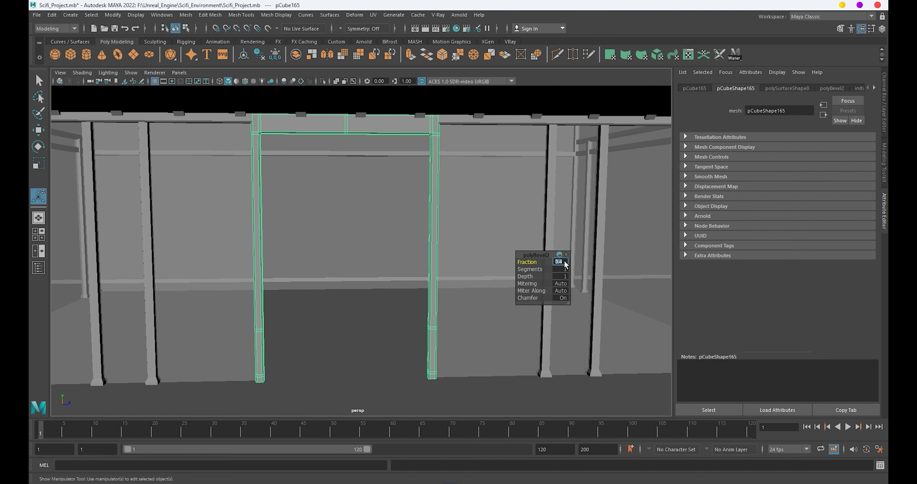
{"action": "type", "text": "0.3"}
{"action": "key", "text": "Return"}
{"action": "key", "text": "q"}
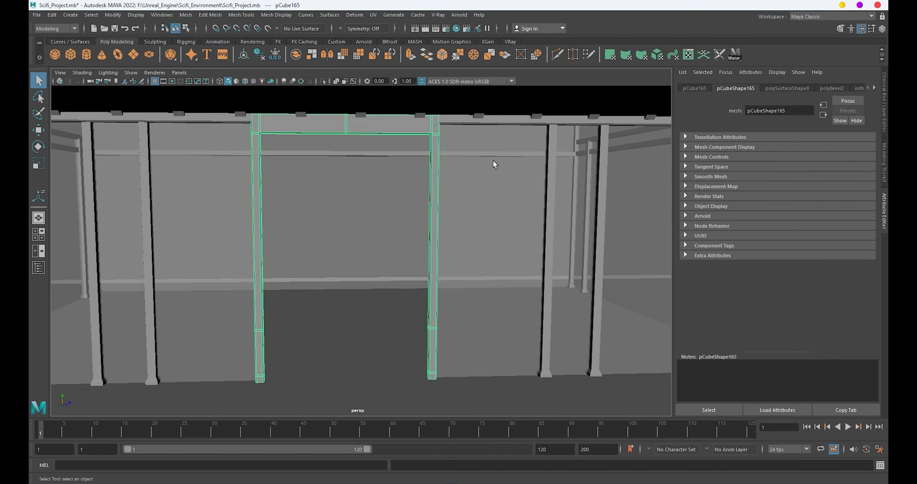
Apply UV > Automatic mapping to the door frame and zoom out to the whole shelter.
{"action": "key", "text": "w"}
{"action": "scroll", "coordinate": [488, 164], "scroll_direction": "down", "scroll_amount": 2}
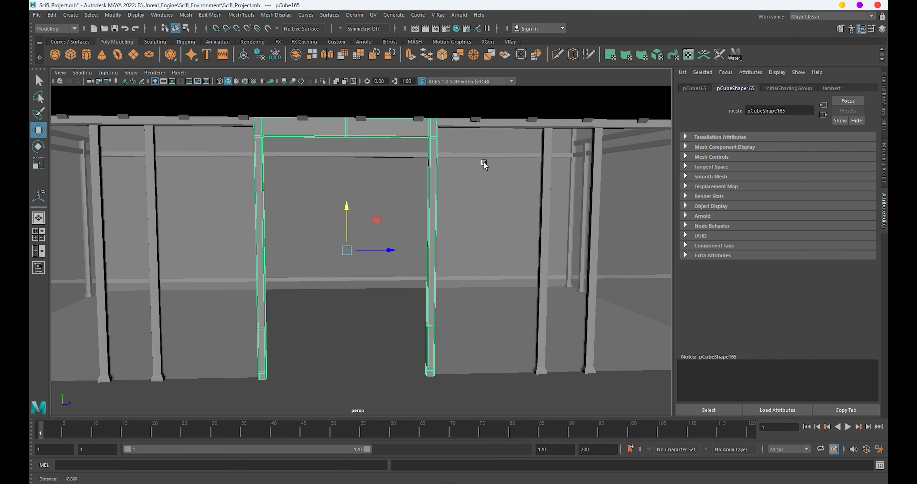
{"action": "left_click", "coordinate": [373, 15]}
{"action": "left_click", "coordinate": [395, 67]}
{"action": "key", "text": "q"}
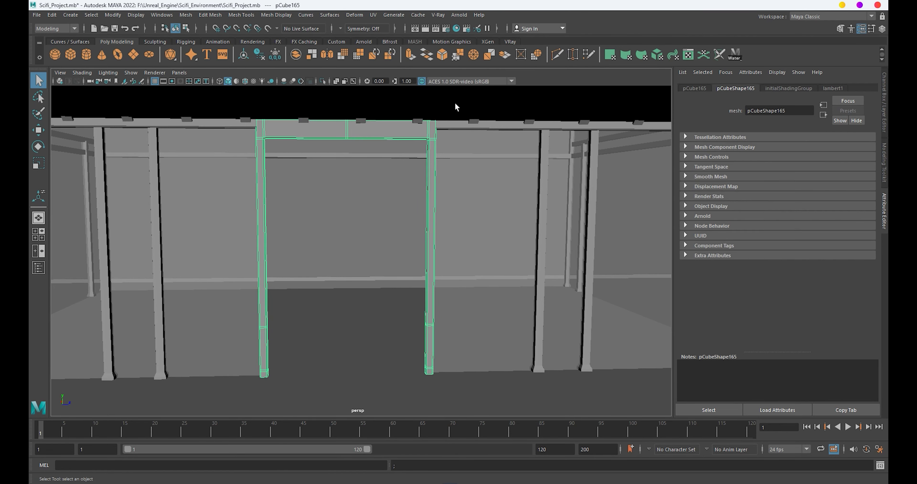
{"action": "key", "text": "ctrl+a"}
{"action": "scroll", "coordinate": [455, 106], "scroll_direction": "down", "scroll_amount": 5}
Stretch the small cube into a tall panel, Scale Y about 6.8, and lower it into the doorway.
{"action": "left_click", "coordinate": [715, 316]}
{"action": "key", "text": "w"}
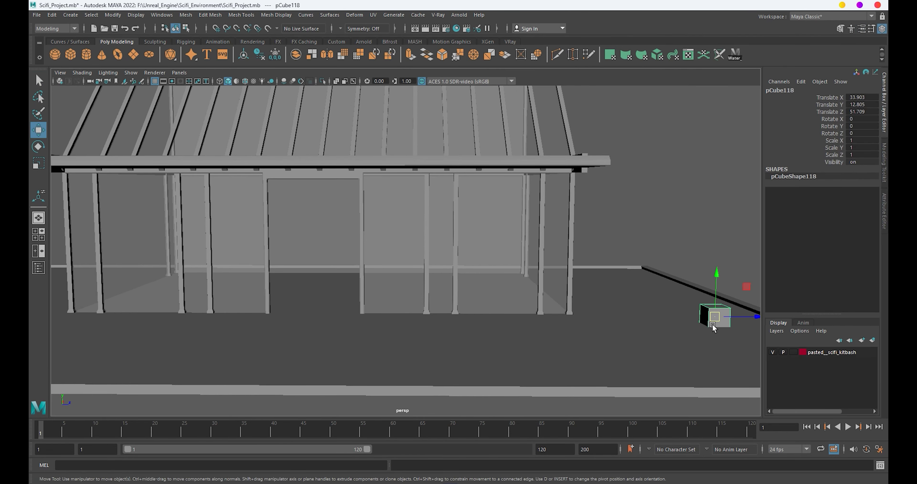
{"action": "mouse_move", "coordinate": [466, 332]}
{"action": "left_mouse_down", "text": "alt"}
{"action": "mouse_move", "coordinate": [445, 326]}
{"action": "mouse_move", "coordinate": [488, 322]}
{"action": "mouse_move", "coordinate": [457, 226]}
{"action": "mouse_move", "coordinate": [505, 280]}
{"action": "mouse_move", "coordinate": [484, 270]}
{"action": "mouse_move", "coordinate": [486, 277]}
{"action": "mouse_move", "coordinate": [579, 302]}
{"action": "left_mouse_up", "text": "alt"}
{"action": "key", "text": "r"}
{"action": "left_click_drag", "start_coordinate": [409, 226], "coordinate": [405, 183]}
{"action": "key", "text": "w"}
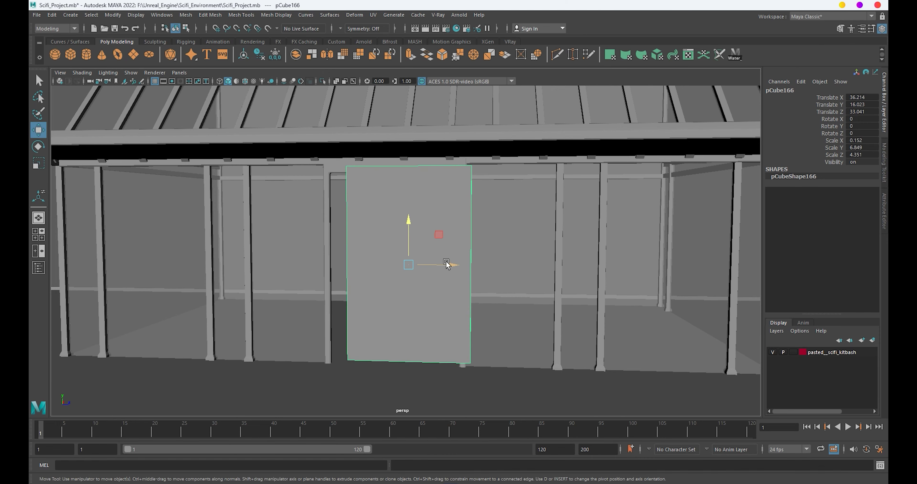
{"action": "left_click_drag", "start_coordinate": [446, 263], "coordinate": [429, 270]}
{"action": "mouse_move", "coordinate": [428, 269]}
{"action": "middle_mouse_down", "text": "alt"}
{"action": "mouse_move", "coordinate": [506, 249]}
{"action": "mouse_move", "coordinate": [481, 288]}
{"action": "middle_mouse_up", "text": "alt"}
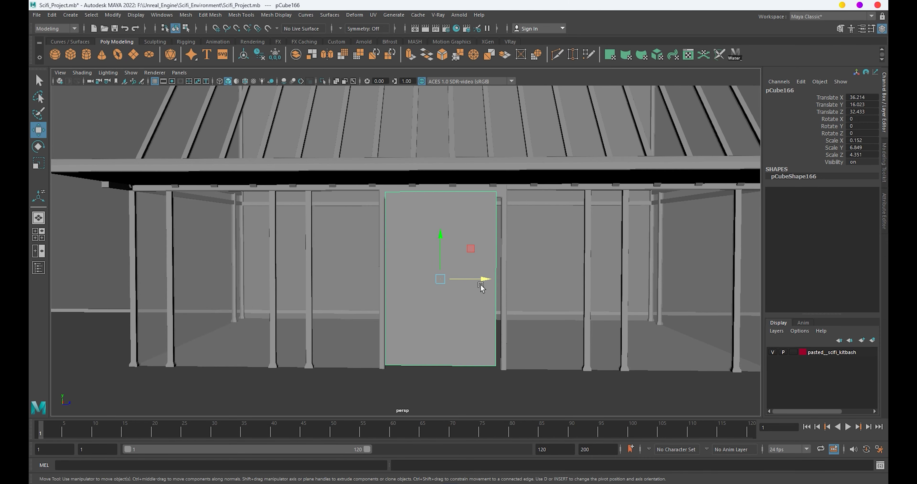
{"action": "mouse_move", "coordinate": [437, 239]}
{"action": "left_mouse_down"}
{"action": "mouse_move", "coordinate": [440, 267]}
{"action": "mouse_move", "coordinate": [499, 284]}
{"action": "left_mouse_up"}
{"action": "mouse_move", "coordinate": [499, 284]}
{"action": "right_mouse_down", "text": "alt"}
{"action": "mouse_move", "coordinate": [559, 331]}
{"action": "mouse_move", "coordinate": [505, 292]}
{"action": "right_mouse_up", "text": "alt"}
Thin the panel along X and widen it along Z to fill the doorway.
{"action": "key", "text": "r"}
{"action": "mouse_move", "coordinate": [499, 258]}
{"action": "left_mouse_down"}
{"action": "mouse_move", "coordinate": [509, 267]}
{"action": "mouse_move", "coordinate": [556, 260]}
{"action": "mouse_move", "coordinate": [463, 250]}
{"action": "mouse_move", "coordinate": [465, 260]}
{"action": "mouse_move", "coordinate": [449, 238]}
{"action": "mouse_move", "coordinate": [557, 298]}
{"action": "mouse_move", "coordinate": [554, 281]}
{"action": "mouse_move", "coordinate": [518, 330]}
{"action": "mouse_move", "coordinate": [478, 307]}
{"action": "left_mouse_up"}
{"action": "key", "text": "w"}
{"action": "key", "text": "r"}
{"action": "key", "text": "w"}
Align the panel edge with the post in the side and front wireframe views.
{"action": "key", "text": "space"}
{"action": "left_click", "coordinate": [457, 304]}
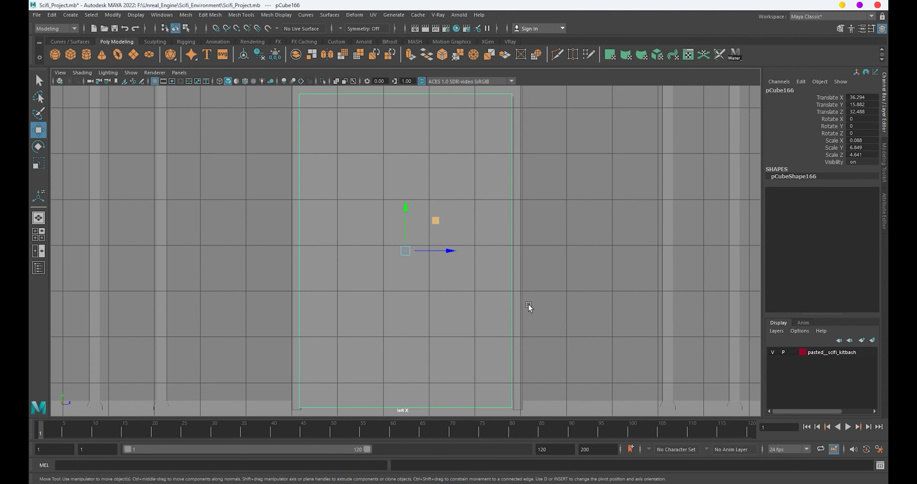
{"action": "scroll", "coordinate": [529, 305], "scroll_direction": "down", "scroll_amount": 4}
{"action": "middle_click_drag", "start_coordinate": [441, 289], "coordinate": [459, 308], "text": "alt"}
{"action": "key", "text": "4"}
{"action": "scroll", "coordinate": [458, 303], "scroll_direction": "up", "scroll_amount": 3}
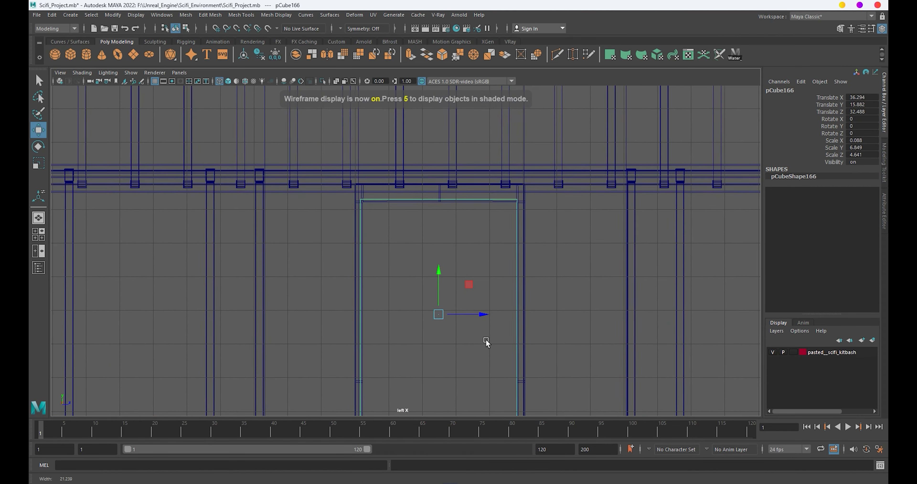
{"action": "middle_click_drag", "start_coordinate": [485, 343], "coordinate": [469, 300], "text": "alt"}
{"action": "key", "text": "space"}
{"action": "left_click_drag", "start_coordinate": [469, 301], "coordinate": [471, 311]}
{"action": "mouse_move", "coordinate": [471, 310]}
{"action": "middle_mouse_down", "text": "alt"}
{"action": "mouse_move", "coordinate": [447, 241]}
{"action": "mouse_move", "coordinate": [462, 244]}
{"action": "middle_mouse_up", "text": "alt"}
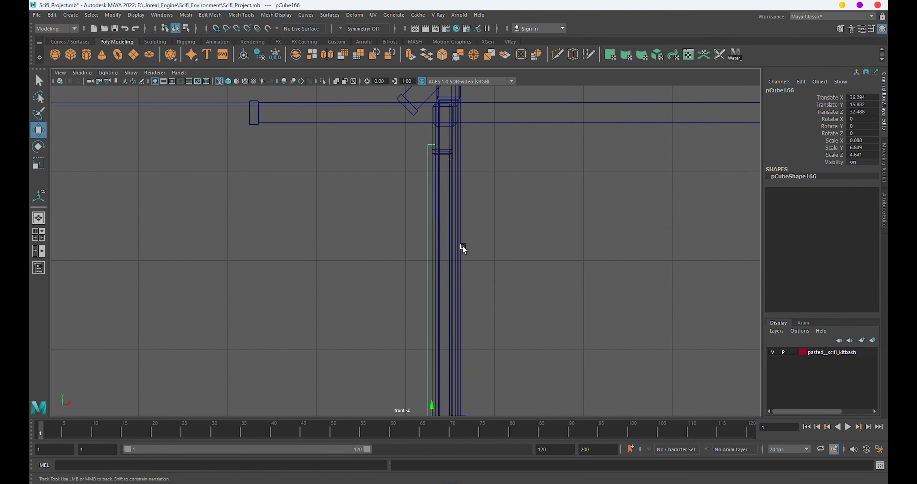
{"action": "mouse_move", "coordinate": [455, 383]}
{"action": "left_mouse_down"}
{"action": "mouse_move", "coordinate": [463, 382]}
{"action": "mouse_move", "coordinate": [463, 358]}
{"action": "mouse_move", "coordinate": [491, 333]}
{"action": "left_mouse_up"}
{"action": "key", "text": "space"}
{"action": "key", "text": "5"}
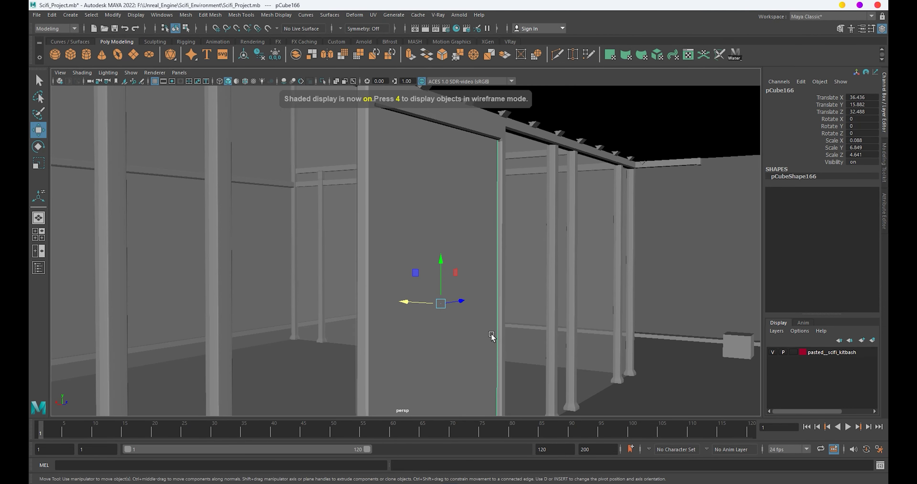
{"action": "mouse_move", "coordinate": [477, 295]}
{"action": "left_mouse_down", "text": "alt"}
{"action": "mouse_move", "coordinate": [407, 268]}
{"action": "mouse_move", "coordinate": [479, 322]}
{"action": "mouse_move", "coordinate": [469, 293]}
{"action": "mouse_move", "coordinate": [457, 306]}
{"action": "mouse_move", "coordinate": [637, 241]}
{"action": "mouse_move", "coordinate": [625, 248]}
{"action": "mouse_move", "coordinate": [641, 267]}
{"action": "mouse_move", "coordinate": [445, 323]}
{"action": "left_mouse_up", "text": "alt"}
{"action": "left_click", "coordinate": [648, 276]}
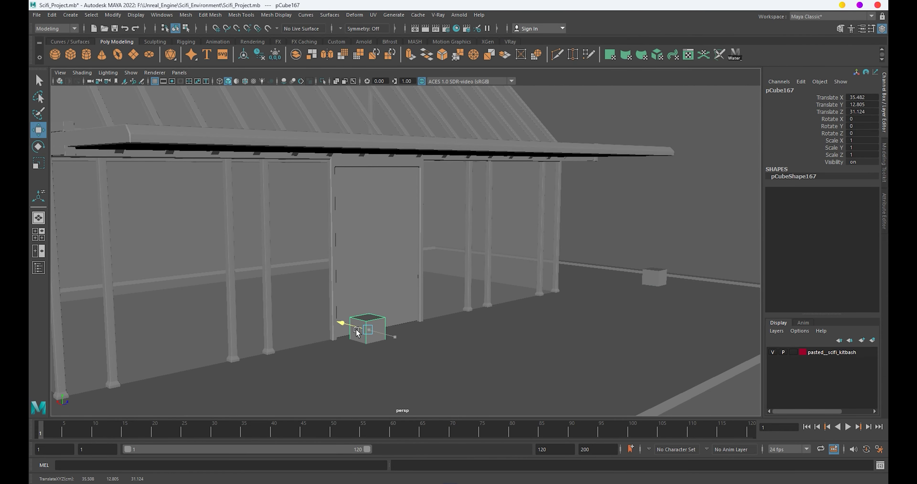
Shrink the small cube and stretch it into a beam at the door's base.
{"action": "right_click_drag", "start_coordinate": [347, 329], "coordinate": [549, 385], "text": "alt"}
{"action": "key", "text": "r"}
{"action": "mouse_move", "coordinate": [549, 385]}
{"action": "left_mouse_down", "text": "alt"}
{"action": "mouse_move", "coordinate": [359, 313]}
{"action": "mouse_move", "coordinate": [334, 317]}
{"action": "left_mouse_up", "text": "alt"}
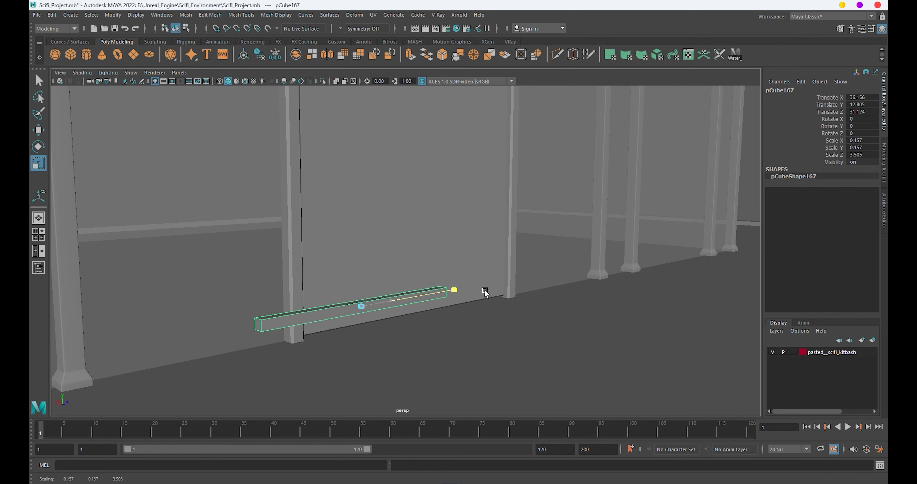
{"action": "key", "text": "w"}
{"action": "mouse_move", "coordinate": [392, 301]}
{"action": "left_mouse_down"}
{"action": "mouse_move", "coordinate": [434, 302]}
{"action": "mouse_move", "coordinate": [442, 313]}
{"action": "mouse_move", "coordinate": [361, 307]}
{"action": "left_mouse_up"}
{"action": "mouse_move", "coordinate": [361, 306]}
{"action": "right_mouse_down", "text": "alt"}
{"action": "mouse_move", "coordinate": [430, 342]}
{"action": "mouse_move", "coordinate": [420, 319]}
{"action": "right_mouse_up", "text": "alt"}
Make the beam taller, center it under the door and fit its length to Scale Z 4.583.
{"action": "key", "text": "r"}
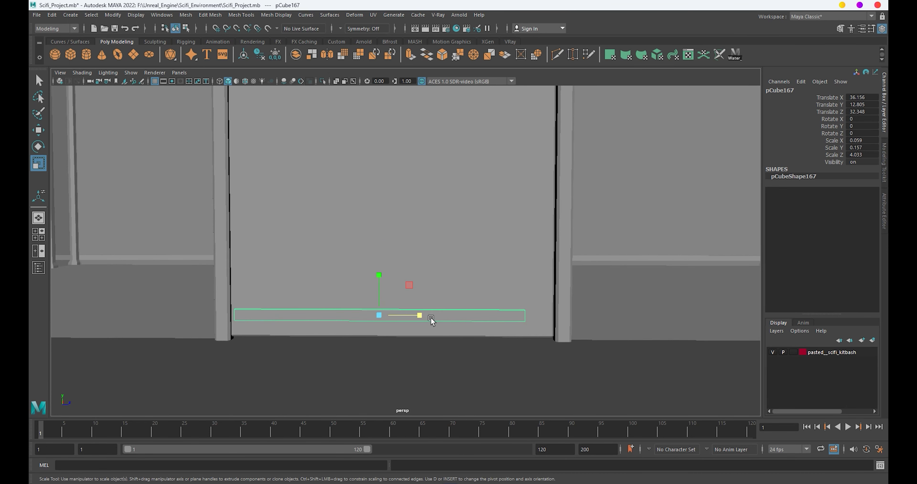
{"action": "left_click_drag", "start_coordinate": [376, 277], "coordinate": [379, 243]}
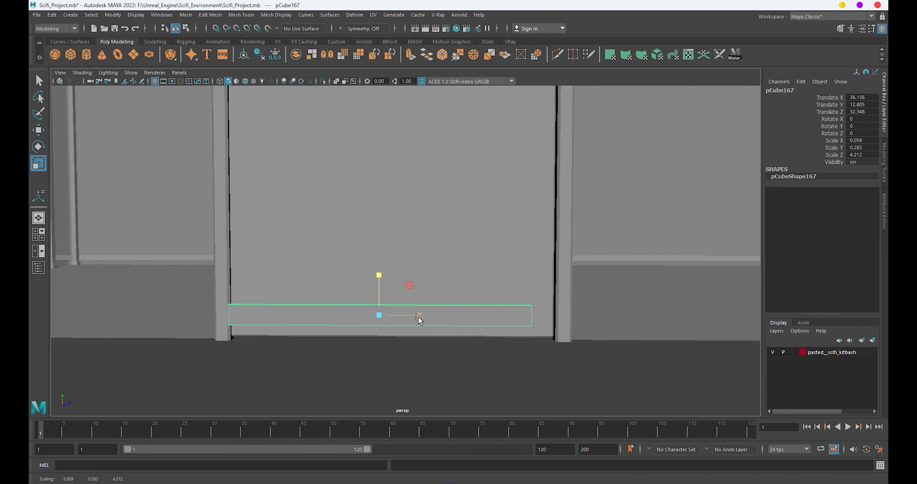
{"action": "key", "text": "w"}
{"action": "mouse_move", "coordinate": [426, 323]}
{"action": "left_mouse_down"}
{"action": "mouse_move", "coordinate": [469, 328]}
{"action": "mouse_move", "coordinate": [454, 317]}
{"action": "mouse_move", "coordinate": [398, 317]}
{"action": "mouse_move", "coordinate": [436, 325]}
{"action": "left_mouse_up"}
{"action": "key", "text": "r"}
{"action": "key", "text": "w"}
{"action": "key", "text": "r"}
{"action": "key", "text": "w"}
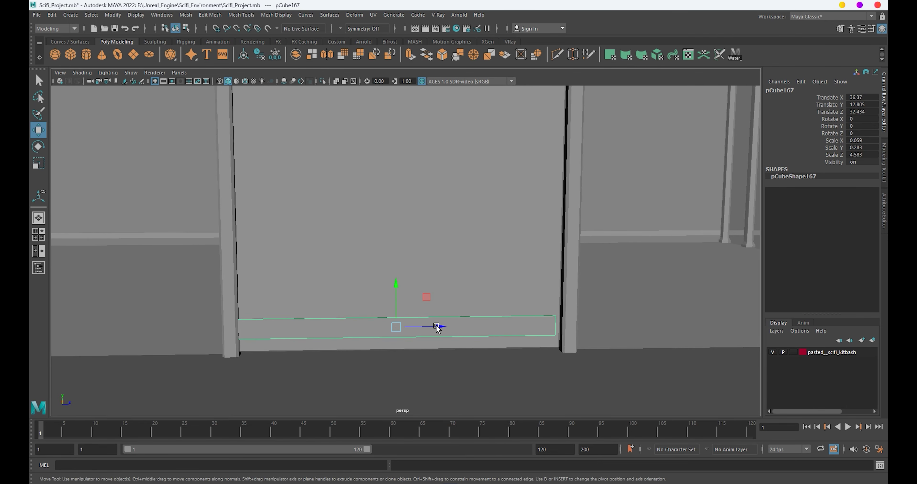
Orbit out to a wide view of the building and reselect the bottom beam.
{"action": "key", "text": "q"}
{"action": "scroll", "coordinate": [463, 249], "scroll_direction": "down", "scroll_amount": 5}
{"action": "mouse_move", "coordinate": [488, 169]}
{"action": "left_mouse_down", "text": "alt"}
{"action": "mouse_move", "coordinate": [631, 197]}
{"action": "mouse_move", "coordinate": [498, 242]}
{"action": "mouse_move", "coordinate": [414, 311]}
{"action": "left_mouse_up", "text": "alt"}
{"action": "left_click", "coordinate": [630, 197]}
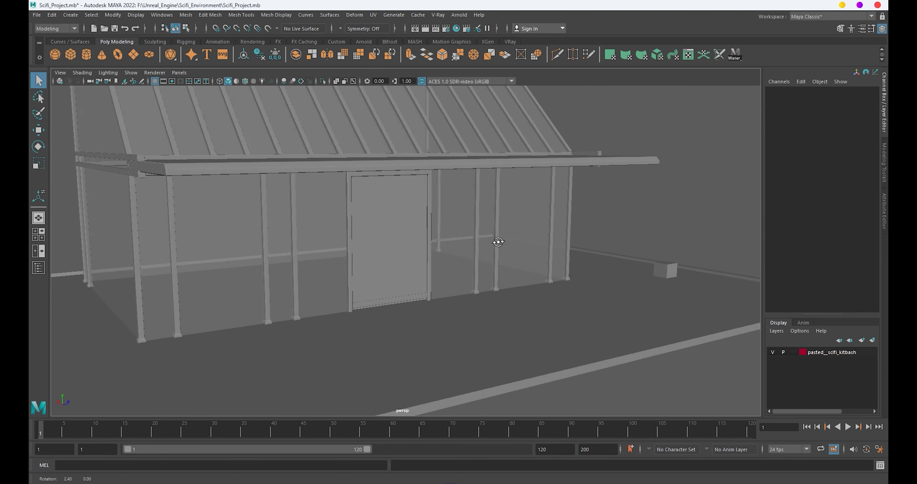
{"action": "scroll", "coordinate": [413, 311], "scroll_direction": "up", "scroll_amount": 3}
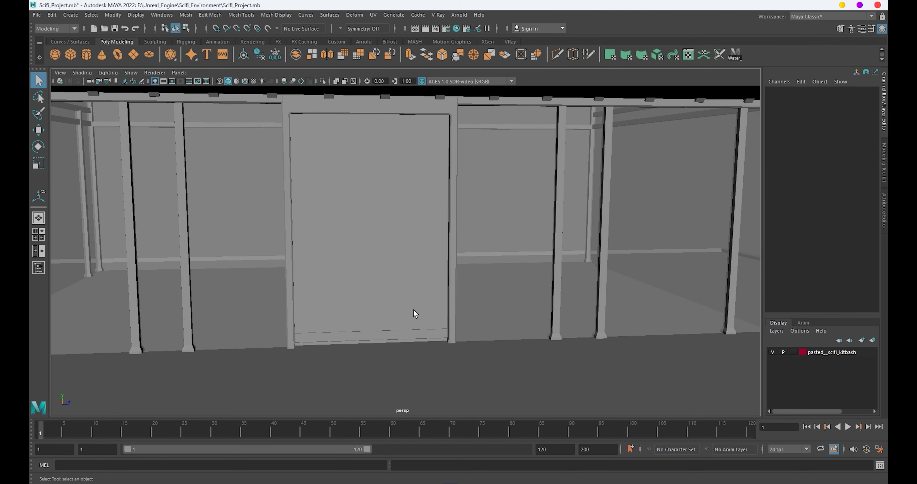
{"action": "left_click", "coordinate": [409, 336]}
Duplicate the bottom beam, rotate the copy 90 degrees and raise it along the door side.
{"action": "key", "text": "ctrl+d"}
{"action": "key", "text": "w"}
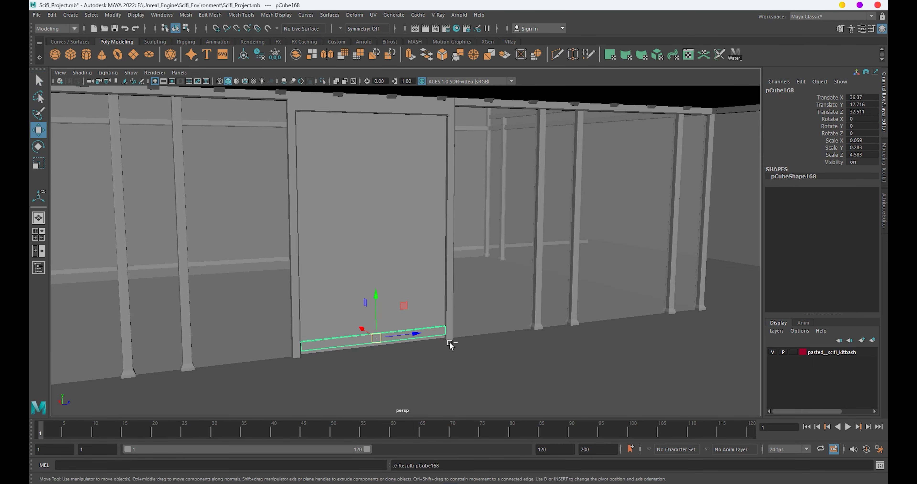
{"action": "key", "text": "e"}
{"action": "left_click_drag", "start_coordinate": [372, 296], "coordinate": [565, 278]}
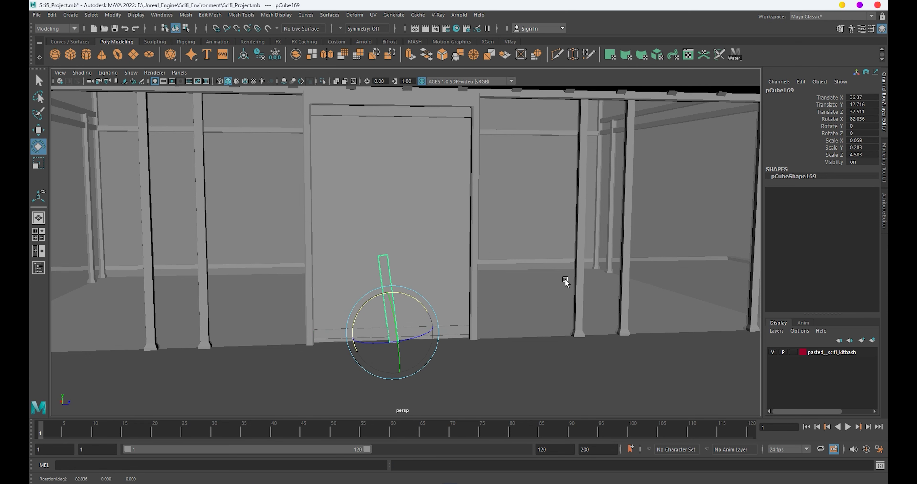
{"action": "key", "text": "Return"}
{"action": "mouse_move", "coordinate": [463, 249]}
{"action": "left_mouse_down", "text": "alt"}
{"action": "mouse_move", "coordinate": [446, 328]}
{"action": "mouse_move", "coordinate": [405, 306]}
{"action": "mouse_move", "coordinate": [405, 202]}
{"action": "left_mouse_up", "text": "alt"}
{"action": "key", "text": "w"}
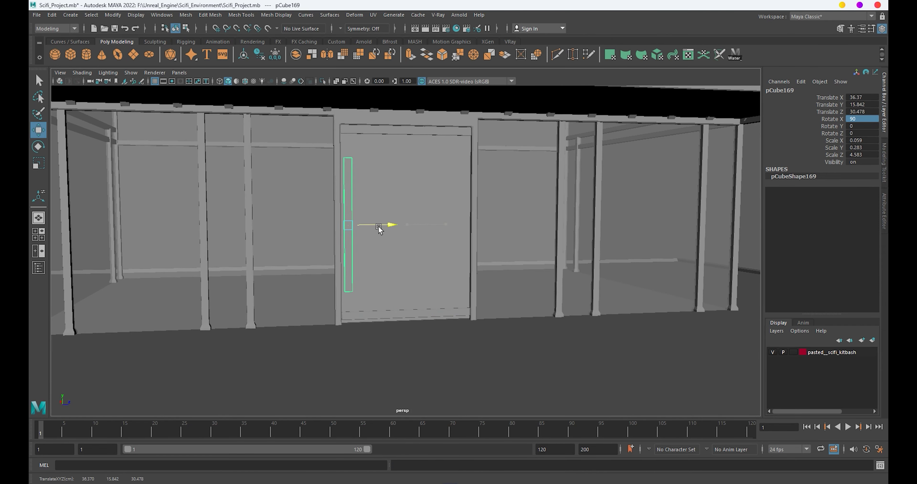
{"action": "mouse_move", "coordinate": [377, 229]}
{"action": "right_mouse_down", "text": "alt"}
{"action": "mouse_move", "coordinate": [432, 249]}
{"action": "mouse_move", "coordinate": [437, 284]}
{"action": "right_mouse_up", "text": "alt"}
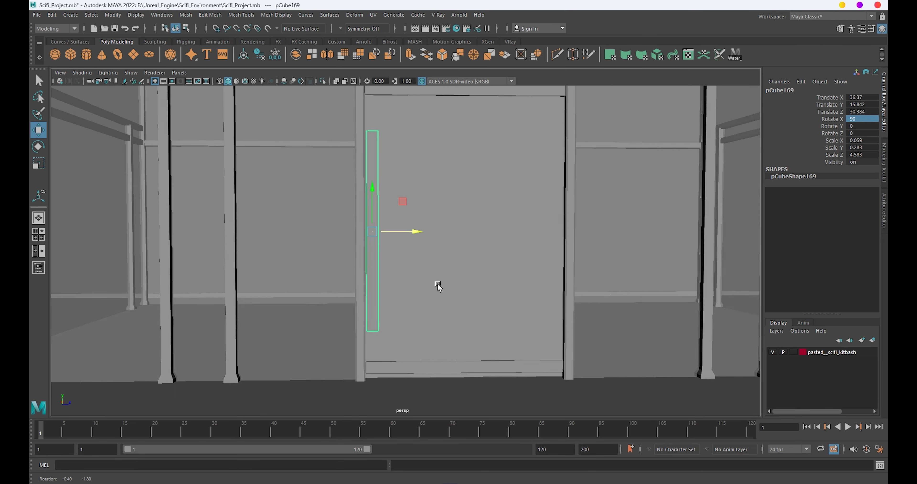
Stretch the upright beam's top vertices upward and settle it beside the door.
{"action": "key", "text": "F9"}
{"action": "scroll", "coordinate": [383, 198], "scroll_direction": "down", "scroll_amount": 5}
{"action": "left_click_drag", "start_coordinate": [390, 170], "coordinate": [391, 135]}
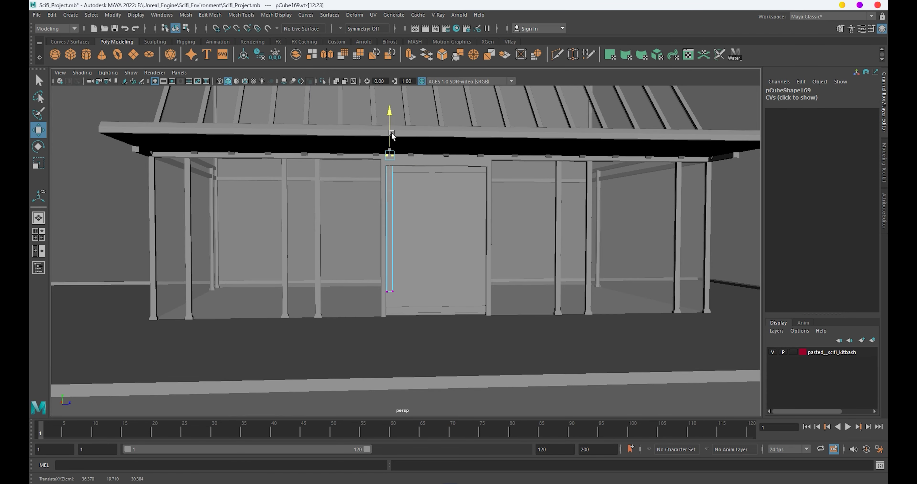
{"action": "key", "text": "F8"}
{"action": "left_click_drag", "start_coordinate": [390, 194], "coordinate": [388, 210]}
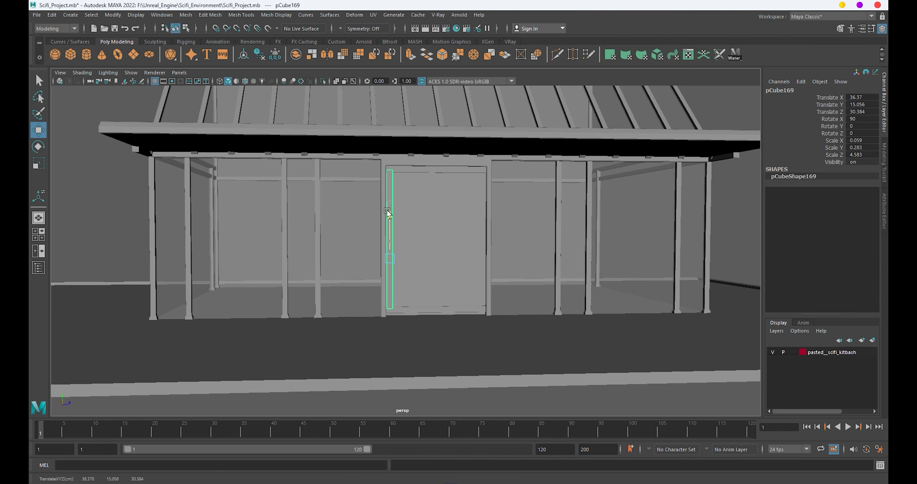
{"action": "right_click_drag", "start_coordinate": [387, 210], "coordinate": [420, 300], "text": "alt"}
{"action": "mouse_move", "coordinate": [420, 301]}
{"action": "left_mouse_down", "text": "alt"}
{"action": "mouse_move", "coordinate": [436, 289]}
{"action": "mouse_move", "coordinate": [333, 223]}
{"action": "mouse_move", "coordinate": [465, 246]}
{"action": "left_mouse_up", "text": "alt"}
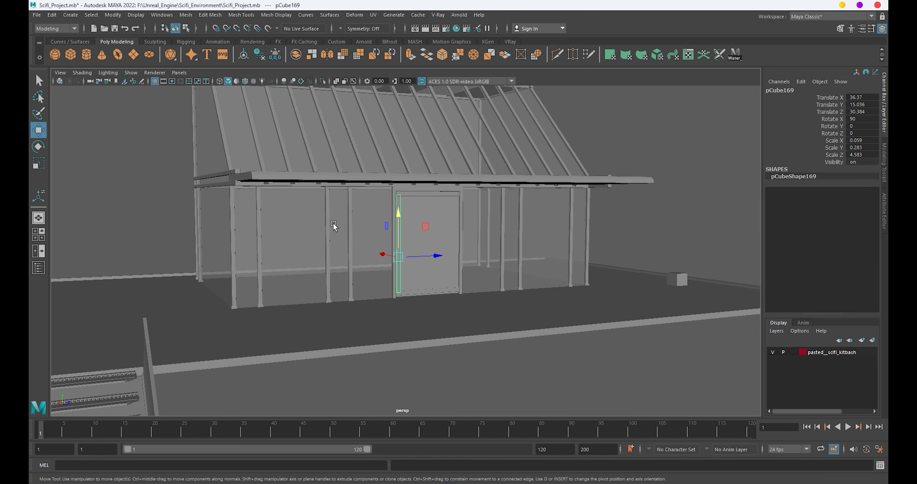
{"action": "scroll", "coordinate": [409, 299], "scroll_direction": "up", "scroll_amount": 3}
{"action": "scroll", "coordinate": [388, 277], "scroll_direction": "up", "scroll_amount": 2}
{"action": "scroll", "coordinate": [383, 276], "scroll_direction": "up", "scroll_amount": 1}
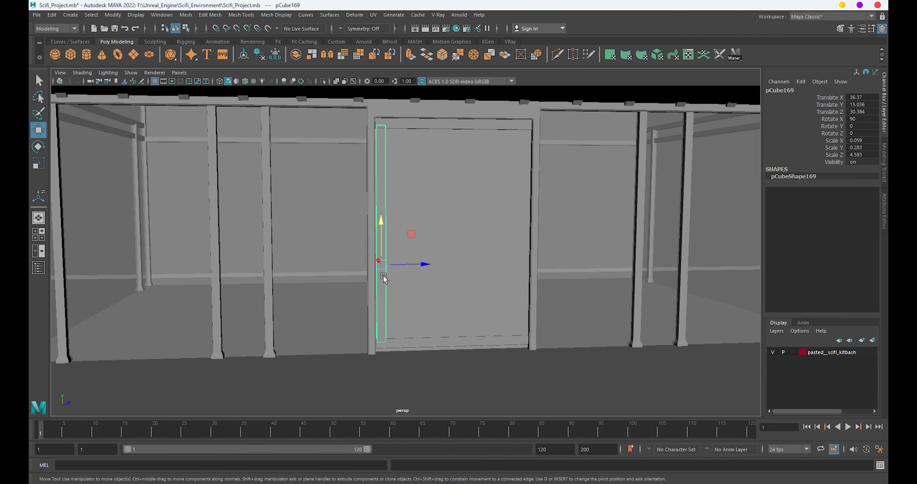
Copy the upright beam to the door's right side.
{"action": "left_click_drag", "start_coordinate": [412, 265], "coordinate": [550, 285], "text": "shift"}
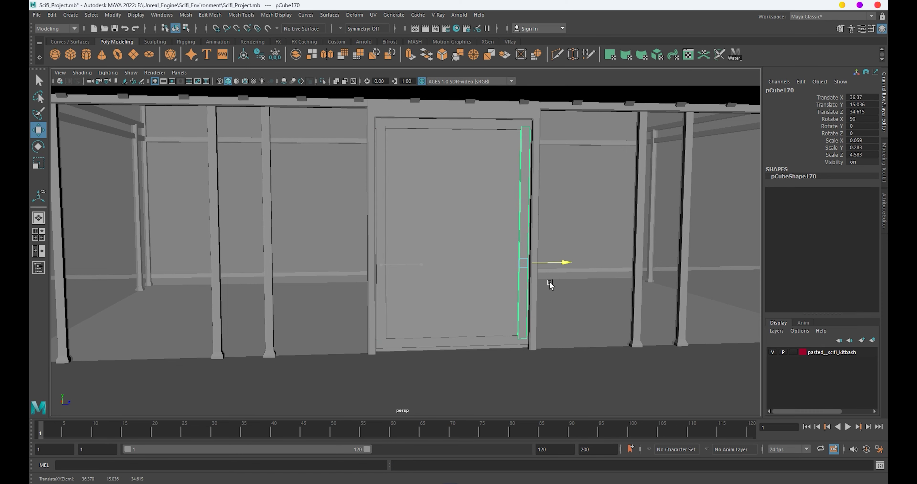
{"action": "scroll", "coordinate": [608, 301], "scroll_direction": "down", "scroll_amount": 5}
{"action": "left_click", "coordinate": [658, 235]}
{"action": "scroll", "coordinate": [487, 352], "scroll_direction": "up", "scroll_amount": 4}
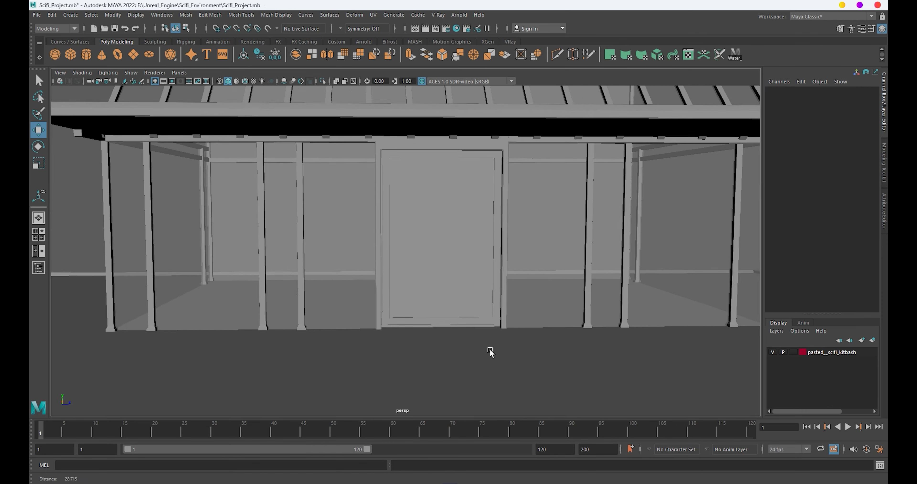
{"action": "left_click_drag", "start_coordinate": [488, 352], "coordinate": [399, 256], "text": "alt"}
{"action": "scroll", "coordinate": [427, 156], "scroll_direction": "up", "scroll_amount": 2}
Shift-drag two copies of the door's top beam down to mid-door.
{"action": "left_click", "coordinate": [427, 155]}
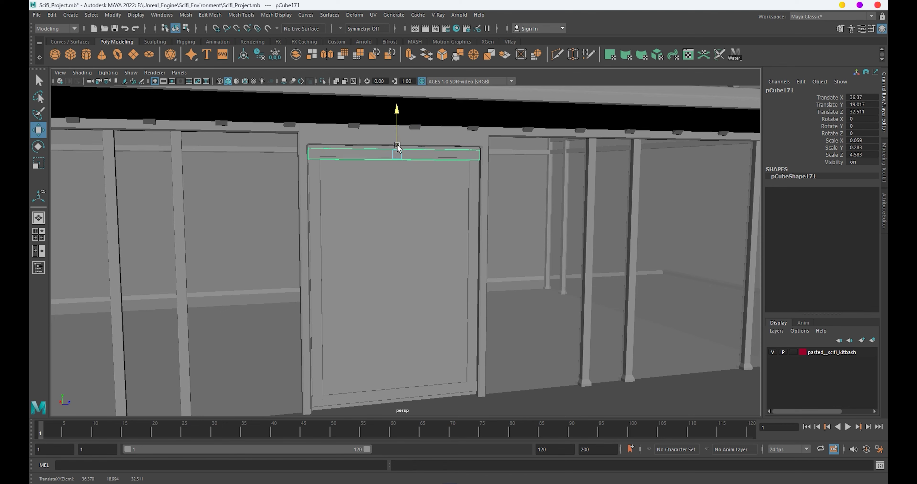
{"action": "left_click_drag", "start_coordinate": [397, 126], "coordinate": [396, 252], "text": "shift"}
{"action": "key", "text": "shift+d"}
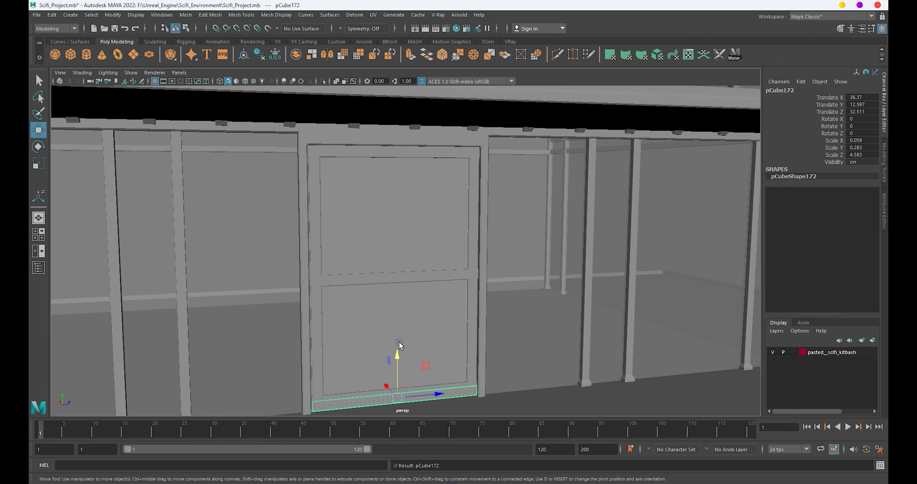
{"action": "key", "text": "ctrl+z"}
{"action": "left_click", "coordinate": [396, 282]}
{"action": "mouse_move", "coordinate": [396, 250]}
{"action": "left_mouse_down", "text": "shift"}
{"action": "mouse_move", "coordinate": [393, 272]}
{"action": "mouse_move", "coordinate": [619, 255]}
{"action": "mouse_move", "coordinate": [462, 265]}
{"action": "left_mouse_up", "text": "shift"}
{"action": "left_click", "coordinate": [619, 255]}
{"action": "mouse_move", "coordinate": [467, 280]}
{"action": "right_mouse_down", "text": "alt"}
{"action": "mouse_move", "coordinate": [462, 322]}
{"action": "mouse_move", "coordinate": [436, 298]}
{"action": "right_mouse_up", "text": "alt"}
{"action": "mouse_move", "coordinate": [436, 297]}
{"action": "left_mouse_down", "text": "alt"}
{"action": "mouse_move", "coordinate": [401, 296]}
{"action": "mouse_move", "coordinate": [493, 301]}
{"action": "mouse_move", "coordinate": [465, 267]}
{"action": "mouse_move", "coordinate": [495, 323]}
{"action": "left_mouse_up", "text": "alt"}
Duplicate the small floor cube and place the copy, pCube173, against the door's upper panel.
{"action": "left_click", "coordinate": [727, 301]}
{"action": "left_click_drag", "start_coordinate": [726, 301], "coordinate": [608, 314], "text": "alt"}
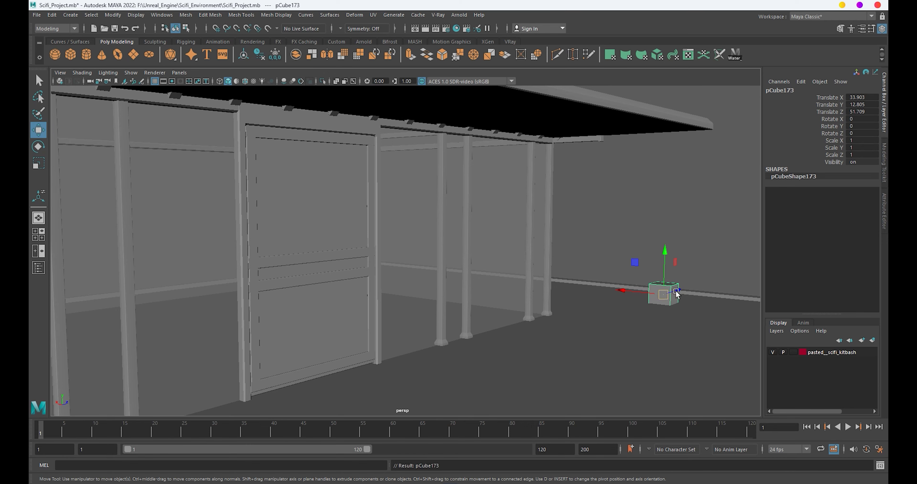
{"action": "left_click_drag", "start_coordinate": [676, 293], "coordinate": [374, 386]}
{"action": "mouse_move", "coordinate": [328, 358]}
{"action": "left_mouse_down"}
{"action": "mouse_move", "coordinate": [342, 266]}
{"action": "mouse_move", "coordinate": [328, 207]}
{"action": "mouse_move", "coordinate": [356, 227]}
{"action": "mouse_move", "coordinate": [314, 242]}
{"action": "left_mouse_up"}
{"action": "right_click_drag", "start_coordinate": [314, 242], "coordinate": [379, 241], "text": "alt"}
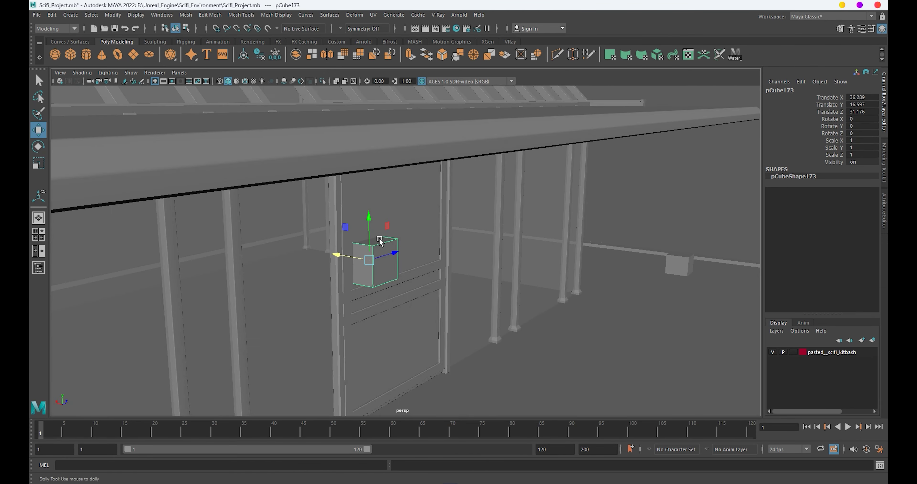
{"action": "left_click_drag", "start_coordinate": [379, 241], "coordinate": [512, 313], "text": "alt"}
{"action": "right_click_drag", "start_coordinate": [511, 313], "coordinate": [366, 227], "text": "alt"}
Shrink the door cube to about 0.4 and reshape it into a thin panel.
{"action": "key", "text": "r"}
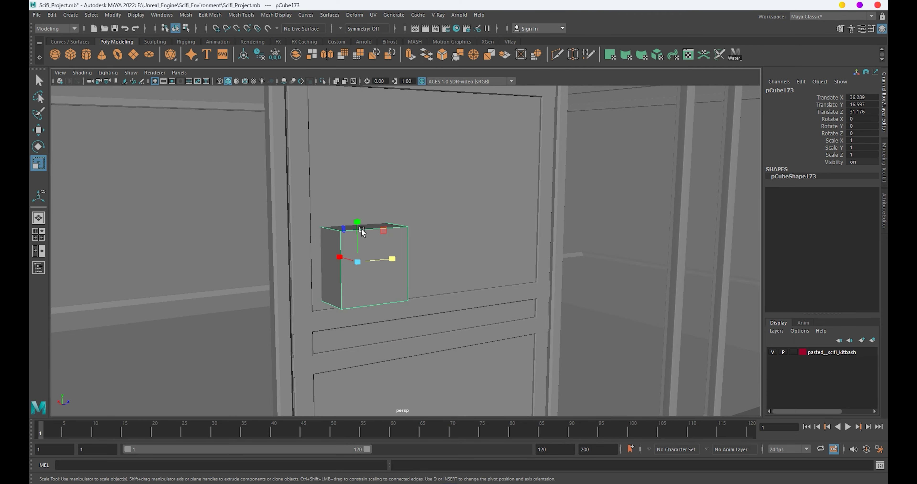
{"action": "mouse_move", "coordinate": [360, 263]}
{"action": "left_mouse_down"}
{"action": "mouse_move", "coordinate": [320, 265]}
{"action": "mouse_move", "coordinate": [441, 277]}
{"action": "mouse_move", "coordinate": [465, 291]}
{"action": "mouse_move", "coordinate": [455, 276]}
{"action": "left_mouse_up"}
{"action": "key", "text": "w"}
{"action": "mouse_move", "coordinate": [478, 266]}
{"action": "right_mouse_down", "text": "alt"}
{"action": "mouse_move", "coordinate": [361, 283]}
{"action": "mouse_move", "coordinate": [358, 239]}
{"action": "right_mouse_up", "text": "alt"}
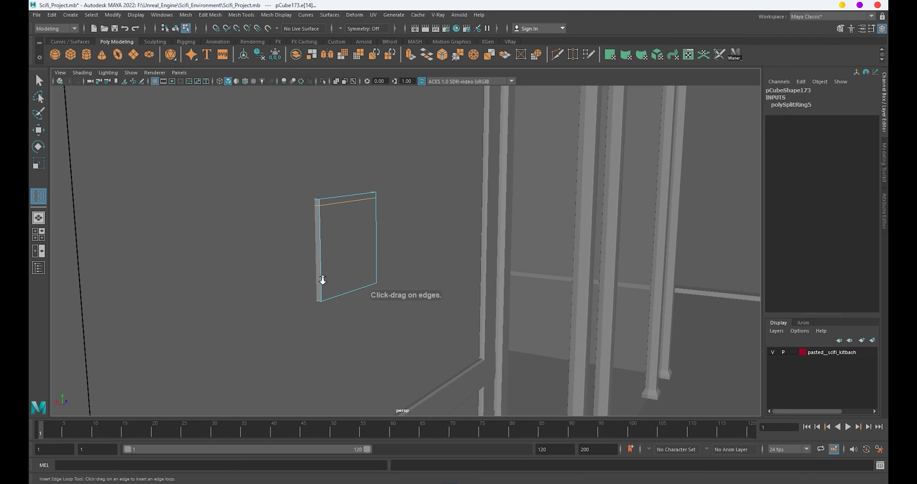
{"action": "mouse_move", "coordinate": [321, 282]}
{"action": "left_mouse_down", "text": "alt"}
{"action": "mouse_move", "coordinate": [308, 304]}
{"action": "mouse_move", "coordinate": [315, 310]}
{"action": "left_mouse_up", "text": "alt"}
Insert edge loops near the panel's bottom, right side and border.
{"action": "left_click", "coordinate": [305, 304]}
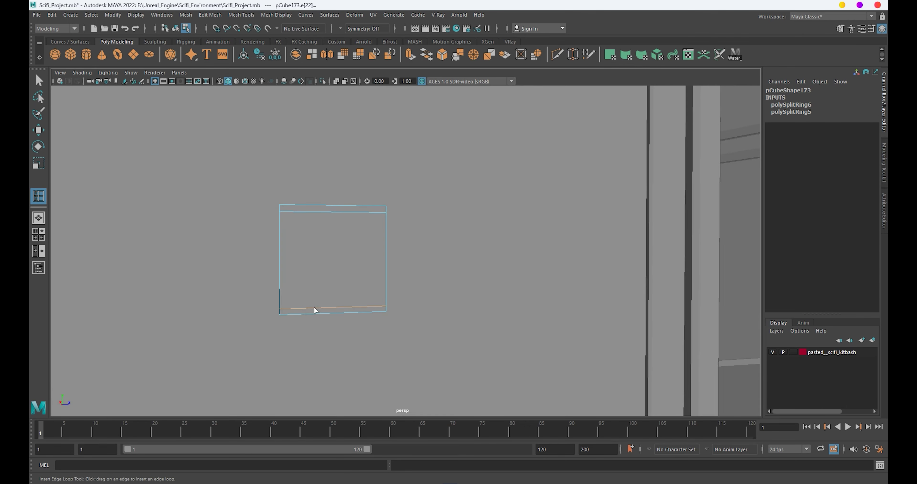
{"action": "left_click", "coordinate": [381, 309]}
{"action": "left_click_drag", "start_coordinate": [380, 309], "coordinate": [362, 312], "text": "alt"}
{"action": "left_click", "coordinate": [368, 315]}
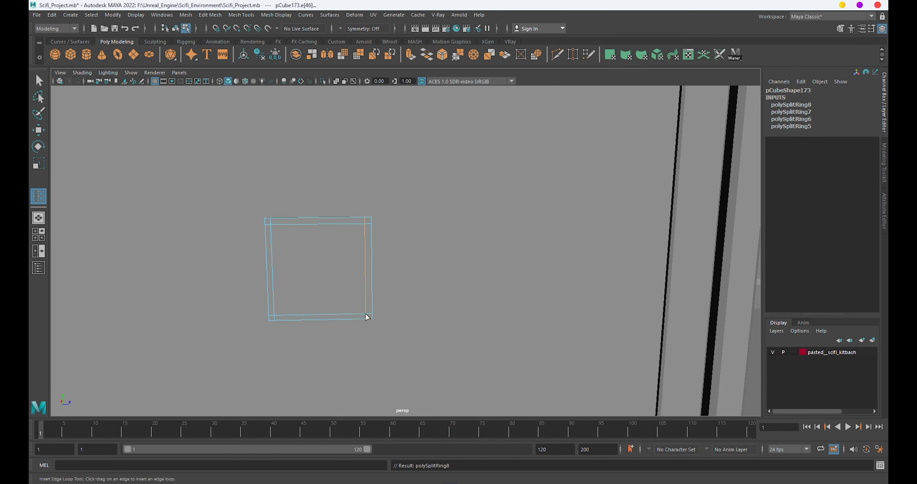
{"action": "mouse_move", "coordinate": [368, 314]}
{"action": "left_mouse_down", "text": "alt"}
{"action": "mouse_move", "coordinate": [464, 311]}
{"action": "mouse_move", "coordinate": [467, 301]}
{"action": "mouse_move", "coordinate": [432, 291]}
{"action": "mouse_move", "coordinate": [389, 295]}
{"action": "left_mouse_up", "text": "alt"}
Extrude and inset the panel's front face, then delete it to hollow the frame.
{"action": "key", "text": "w"}
{"action": "right_click", "coordinate": [386, 228]}
{"action": "left_click", "coordinate": [391, 252]}
{"action": "key", "text": "ctrl+e"}
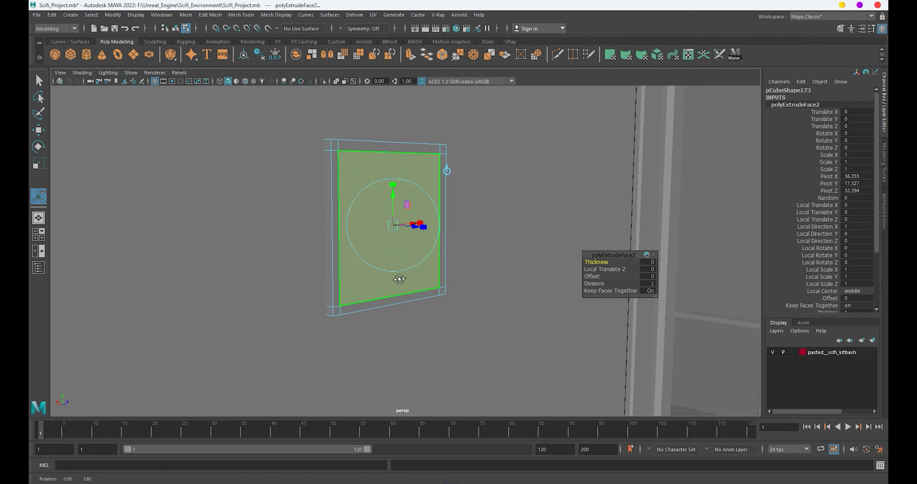
{"action": "mouse_move", "coordinate": [373, 259]}
{"action": "left_mouse_down", "text": "alt"}
{"action": "mouse_move", "coordinate": [426, 240]}
{"action": "mouse_move", "coordinate": [402, 238]}
{"action": "left_mouse_up", "text": "alt"}
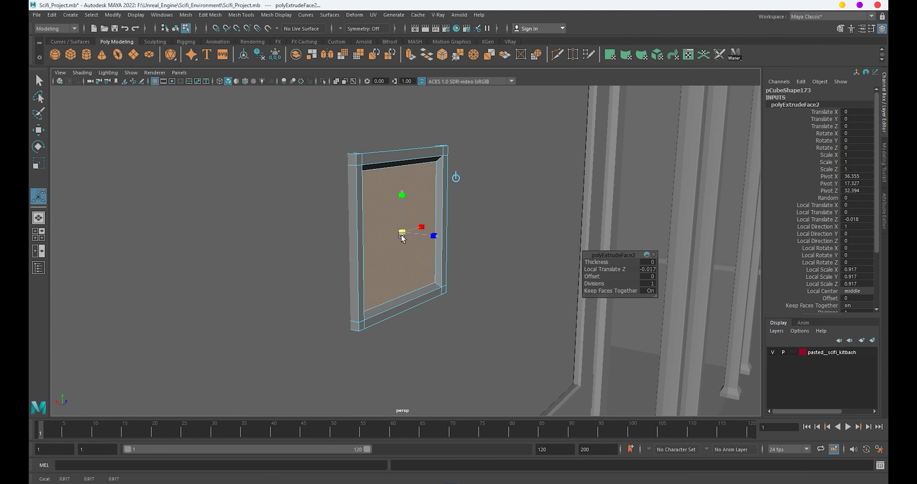
{"action": "mouse_move", "coordinate": [380, 319]}
{"action": "left_mouse_down", "text": "alt"}
{"action": "mouse_move", "coordinate": [369, 272]}
{"action": "mouse_move", "coordinate": [384, 305]}
{"action": "mouse_move", "coordinate": [459, 336]}
{"action": "left_mouse_up", "text": "alt"}
{"action": "key", "text": "Delete"}
Extrude the frame's bottom face outward twice into a small shelf with a lip.
{"action": "left_click", "coordinate": [371, 274]}
{"action": "key", "text": "ctrl+e"}
{"action": "left_click", "coordinate": [365, 284]}
{"action": "key", "text": "ctrl+e"}
{"action": "left_click_drag", "start_coordinate": [462, 295], "coordinate": [460, 319]}
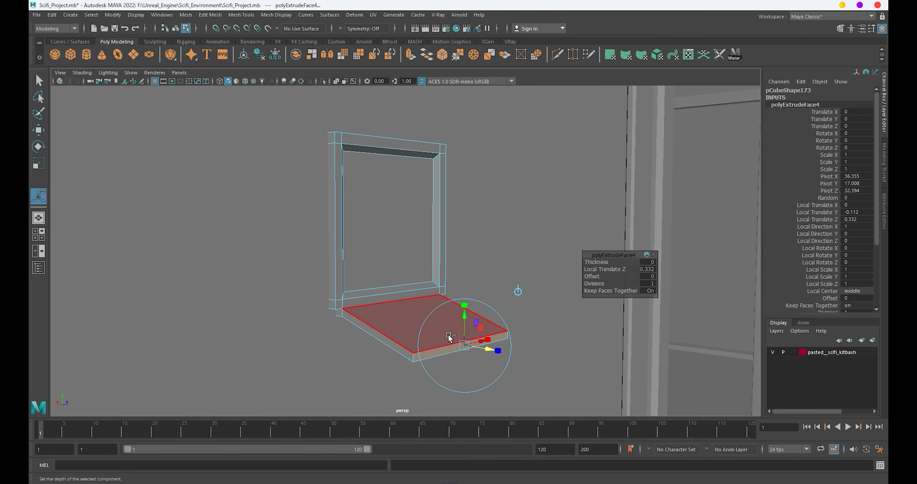
{"action": "key", "text": "ctrl+e"}
{"action": "left_click_drag", "start_coordinate": [478, 349], "coordinate": [481, 376]}
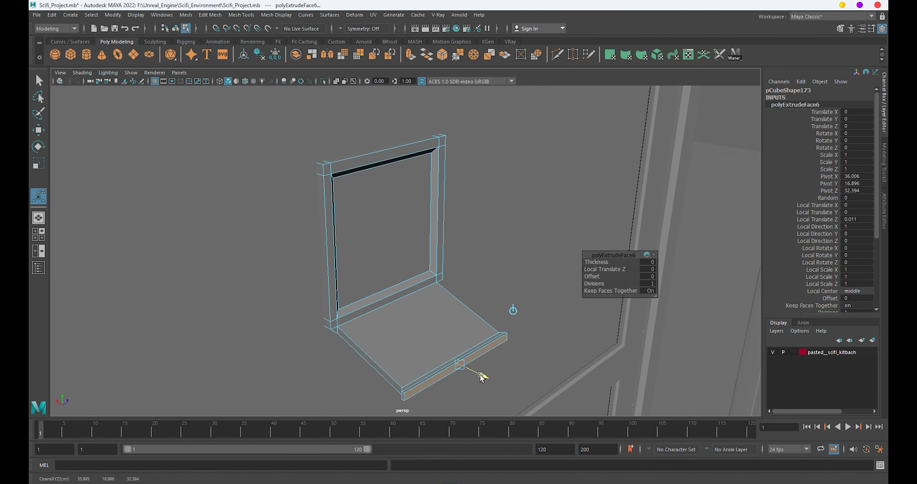
Return the frame to object mode and deselect it.
{"action": "scroll", "coordinate": [506, 376], "scroll_direction": "down", "scroll_amount": 5}
{"action": "right_click_drag", "start_coordinate": [415, 229], "coordinate": [489, 196]}
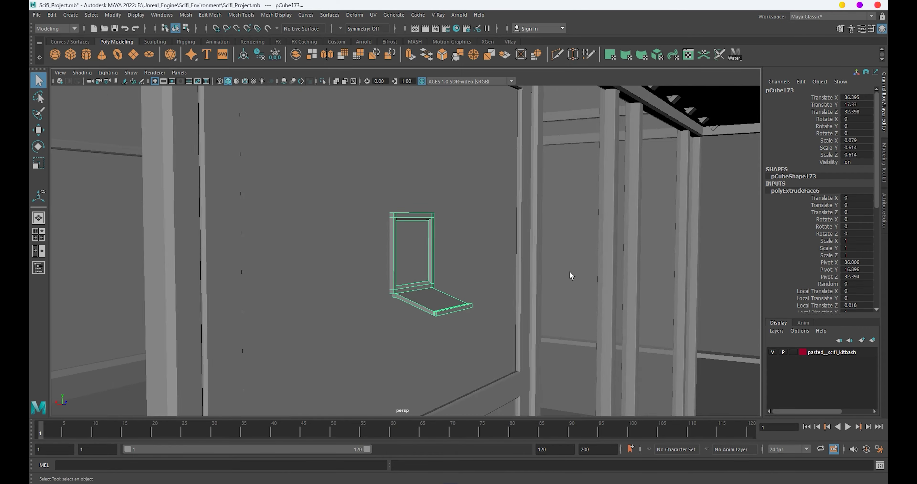
{"action": "scroll", "coordinate": [571, 276], "scroll_direction": "down", "scroll_amount": 5}
{"action": "left_click", "coordinate": [662, 260]}
{"action": "left_click_drag", "start_coordinate": [661, 260], "coordinate": [352, 303], "text": "alt"}
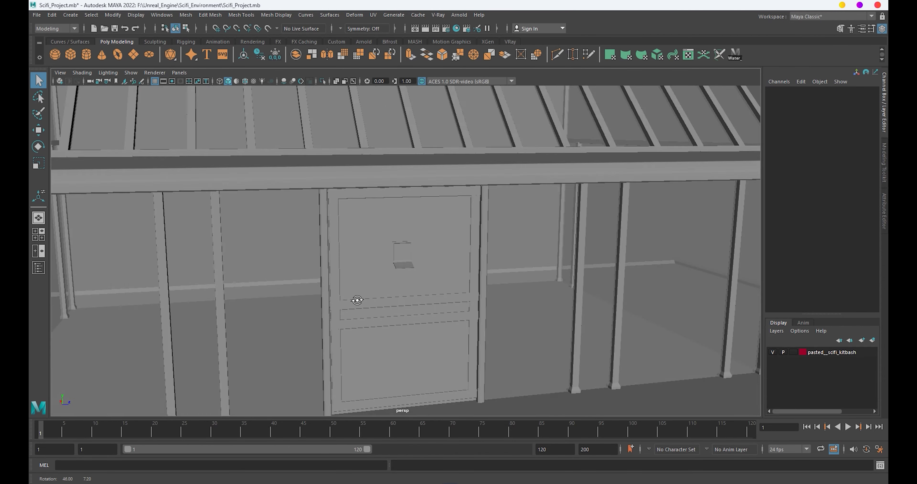
Extrude the small window frame's top face and raise it slightly.
{"action": "scroll", "coordinate": [446, 273], "scroll_direction": "up", "scroll_amount": 5}
{"action": "left_click", "coordinate": [444, 276]}
{"action": "key", "text": "f"}
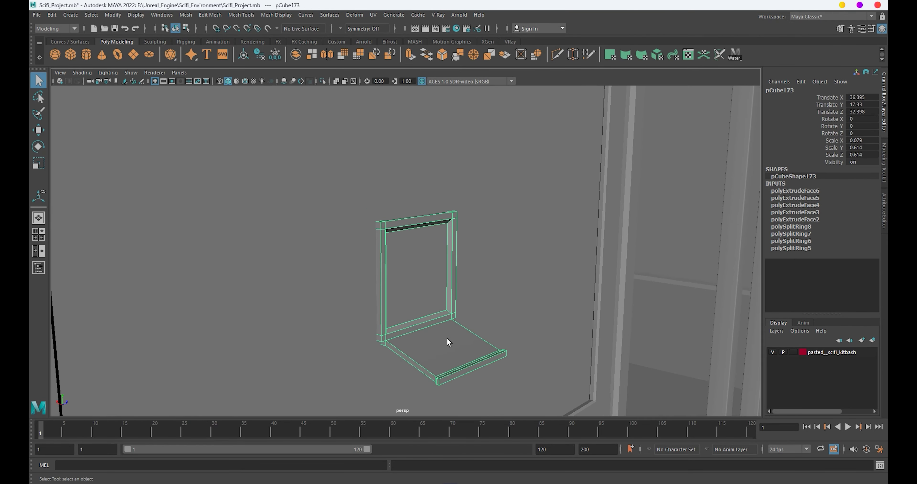
{"action": "key", "text": "w"}
{"action": "left_click_drag", "start_coordinate": [449, 342], "coordinate": [417, 246], "text": "alt"}
{"action": "right_click_drag", "start_coordinate": [413, 227], "coordinate": [419, 250]}
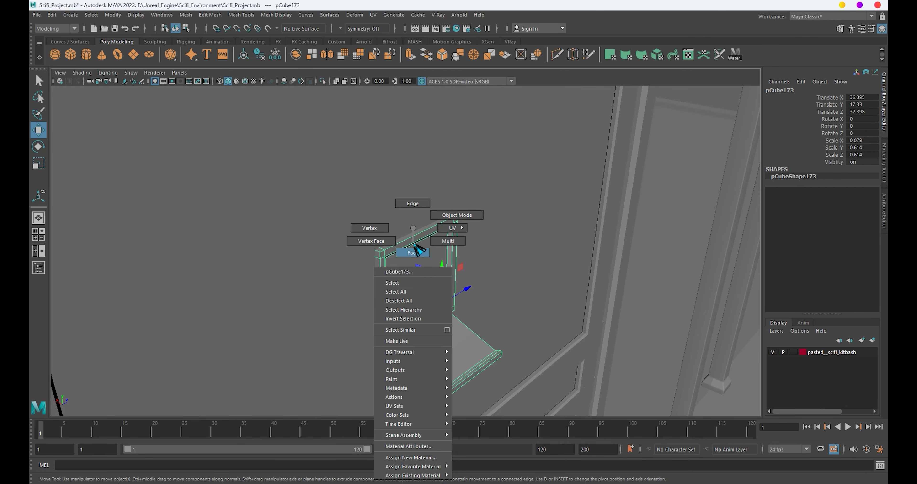
{"action": "left_click", "coordinate": [415, 231]}
{"action": "key", "text": "ctrl+e"}
{"action": "mouse_move", "coordinate": [416, 231]}
{"action": "left_mouse_down"}
{"action": "mouse_move", "coordinate": [418, 217]}
{"action": "mouse_move", "coordinate": [388, 233]}
{"action": "left_mouse_up"}
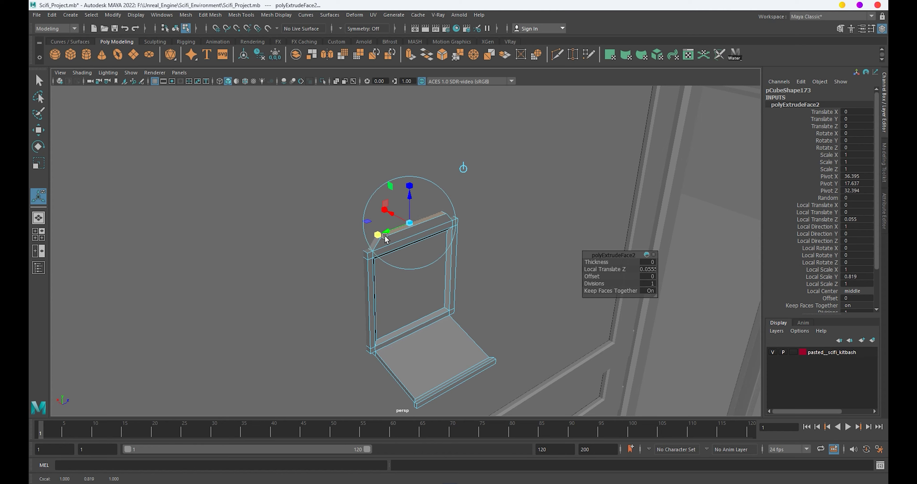
Extrude a side face outward, narrow it vertically, and return to object mode.
{"action": "left_click", "coordinate": [409, 291]}
{"action": "mouse_move", "coordinate": [409, 290]}
{"action": "left_mouse_down", "text": "alt"}
{"action": "mouse_move", "coordinate": [320, 287]}
{"action": "mouse_move", "coordinate": [405, 262]}
{"action": "mouse_move", "coordinate": [567, 298]}
{"action": "left_mouse_up", "text": "alt"}
{"action": "left_click", "coordinate": [405, 261]}
{"action": "key", "text": "ctrl+e"}
{"action": "left_click_drag", "start_coordinate": [459, 285], "coordinate": [474, 259]}
{"action": "mouse_move", "coordinate": [474, 259]}
{"action": "left_mouse_down", "text": "alt"}
{"action": "mouse_move", "coordinate": [462, 237]}
{"action": "mouse_move", "coordinate": [450, 254]}
{"action": "left_mouse_up", "text": "alt"}
{"action": "left_click_drag", "start_coordinate": [450, 253], "coordinate": [425, 272], "text": "alt"}
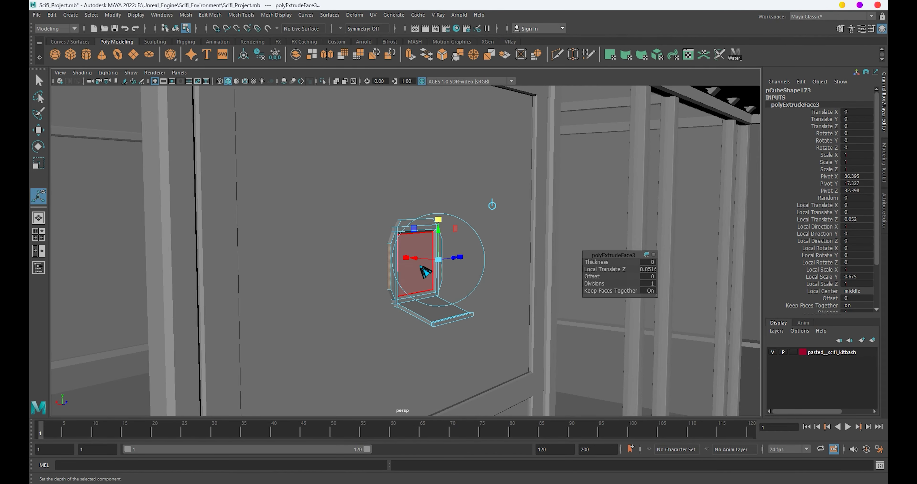
{"action": "key", "text": "F8"}
{"action": "key", "text": "w"}
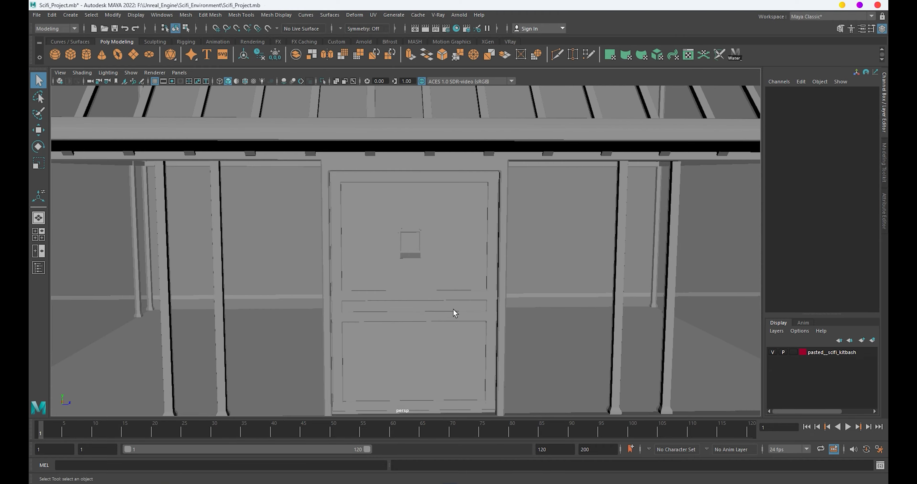
{"action": "mouse_move", "coordinate": [454, 313]}
{"action": "left_mouse_down", "text": "alt"}
{"action": "mouse_move", "coordinate": [454, 327]}
{"action": "mouse_move", "coordinate": [432, 321]}
{"action": "mouse_move", "coordinate": [452, 212]}
{"action": "left_mouse_up", "text": "alt"}
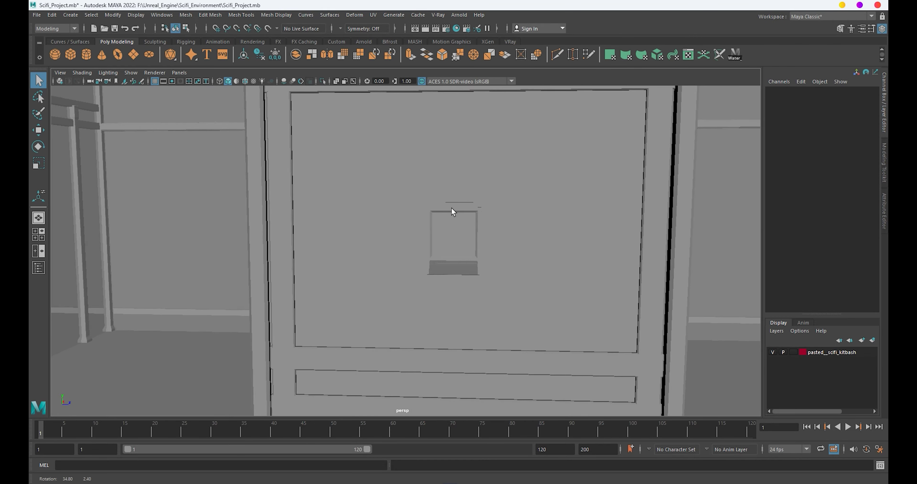
Extrude one side face of the window frame, then undo it.
{"action": "scroll", "coordinate": [452, 211], "scroll_direction": "down", "scroll_amount": 5}
{"action": "mouse_move", "coordinate": [500, 249]}
{"action": "left_mouse_down", "text": "alt"}
{"action": "mouse_move", "coordinate": [428, 268]}
{"action": "mouse_move", "coordinate": [368, 201]}
{"action": "mouse_move", "coordinate": [380, 210]}
{"action": "left_mouse_up", "text": "alt"}
{"action": "left_click", "coordinate": [369, 201]}
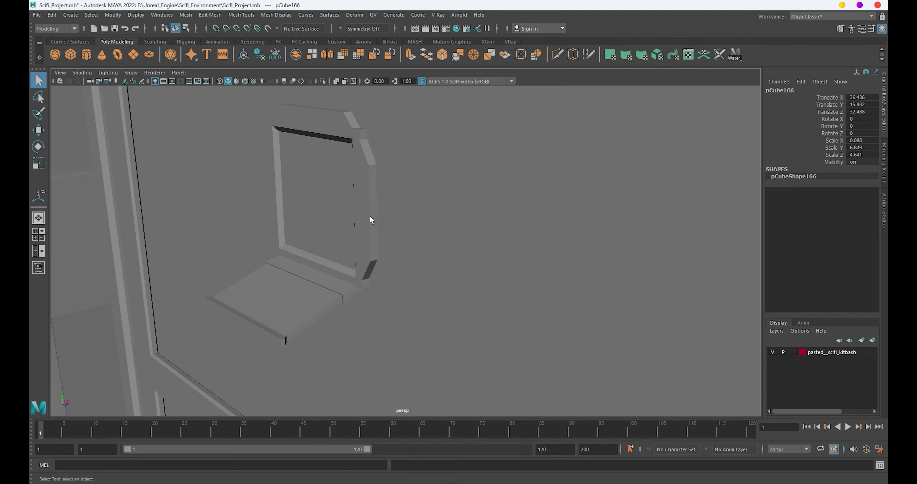
{"action": "right_click_drag", "start_coordinate": [370, 216], "coordinate": [373, 242]}
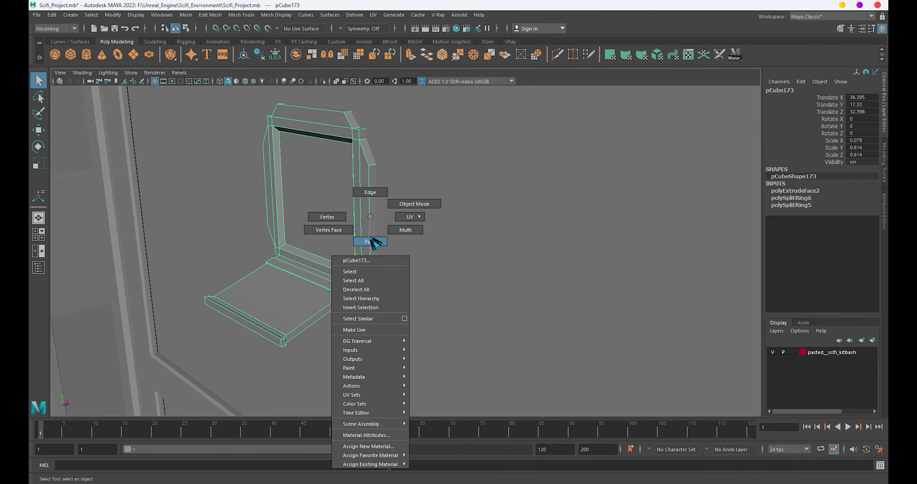
{"action": "left_click", "coordinate": [373, 221]}
{"action": "key", "text": "ctrl+e"}
{"action": "left_click_drag", "start_coordinate": [389, 224], "coordinate": [466, 235]}
{"action": "key", "text": "ctrl+z"}
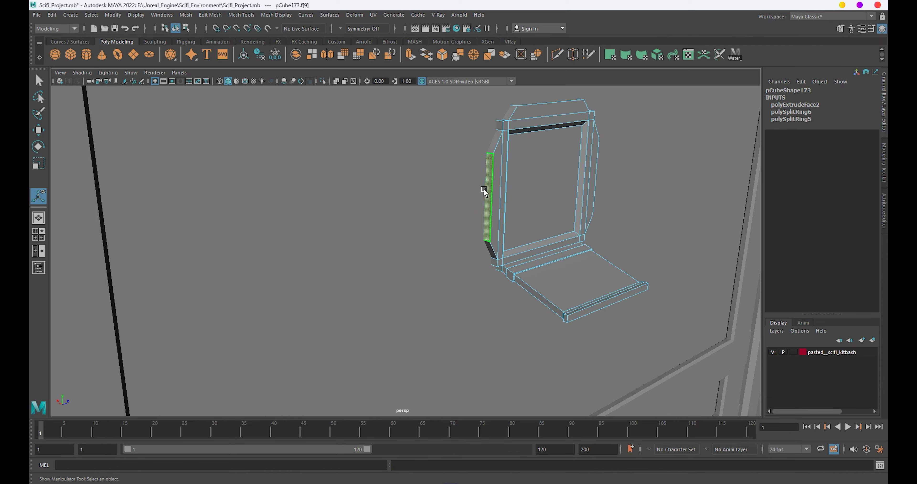
Extrude both side faces outward repeatedly into long arms.
{"action": "left_click_drag", "start_coordinate": [483, 192], "coordinate": [478, 212], "text": "alt"}
{"action": "left_click", "coordinate": [434, 235], "text": "shift"}
{"action": "key", "text": "ctrl+e"}
{"action": "left_click_drag", "start_coordinate": [438, 238], "coordinate": [476, 249]}
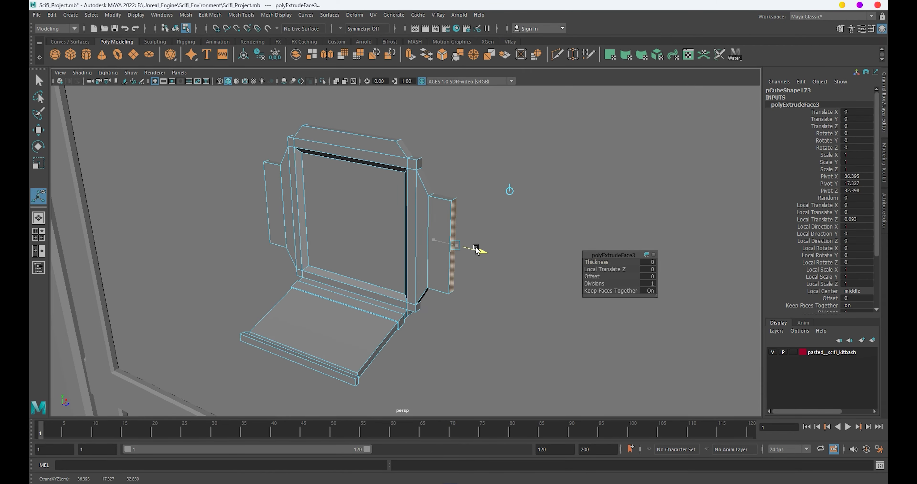
{"action": "key", "text": "ctrl+e"}
{"action": "middle_click_drag", "start_coordinate": [507, 259], "coordinate": [451, 264], "text": "alt"}
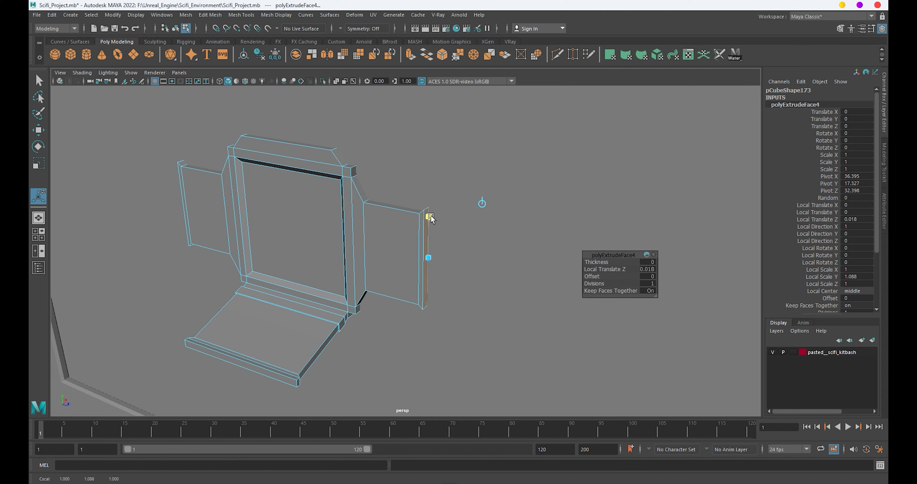
{"action": "mouse_move", "coordinate": [450, 264]}
{"action": "left_mouse_down"}
{"action": "mouse_move", "coordinate": [479, 269]}
{"action": "mouse_move", "coordinate": [440, 277]}
{"action": "mouse_move", "coordinate": [546, 340]}
{"action": "mouse_move", "coordinate": [548, 330]}
{"action": "mouse_move", "coordinate": [479, 310]}
{"action": "mouse_move", "coordinate": [477, 289]}
{"action": "mouse_move", "coordinate": [394, 302]}
{"action": "mouse_move", "coordinate": [388, 249]}
{"action": "mouse_move", "coordinate": [463, 296]}
{"action": "mouse_move", "coordinate": [460, 256]}
{"action": "mouse_move", "coordinate": [548, 258]}
{"action": "left_mouse_up"}
{"action": "key", "text": "ctrl+e"}
Shorten the arms slightly and extrude a short stub from the fitting's end.
{"action": "scroll", "coordinate": [437, 256], "scroll_direction": "down", "scroll_amount": 5}
{"action": "scroll", "coordinate": [547, 340], "scroll_direction": "up", "scroll_amount": 3}
{"action": "scroll", "coordinate": [467, 272], "scroll_direction": "up", "scroll_amount": 2}
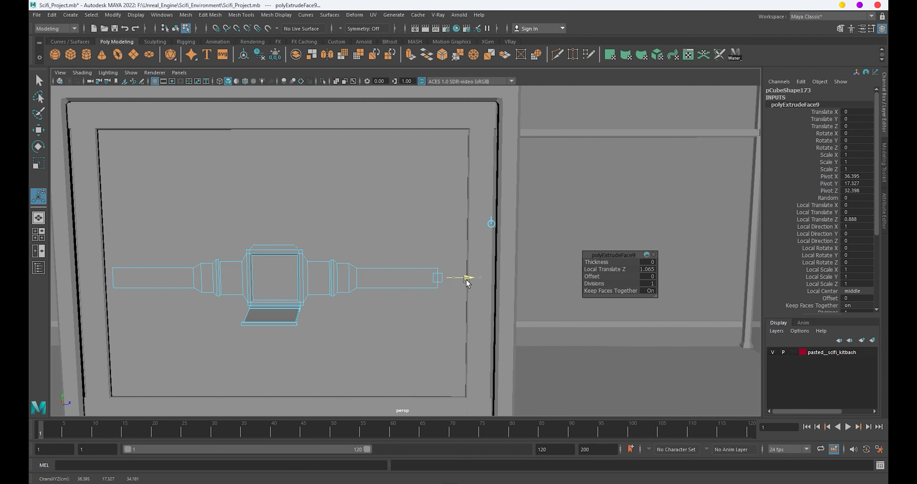
{"action": "mouse_move", "coordinate": [472, 283]}
{"action": "left_mouse_down", "text": "alt"}
{"action": "mouse_move", "coordinate": [454, 269]}
{"action": "mouse_move", "coordinate": [445, 274]}
{"action": "left_mouse_up", "text": "alt"}
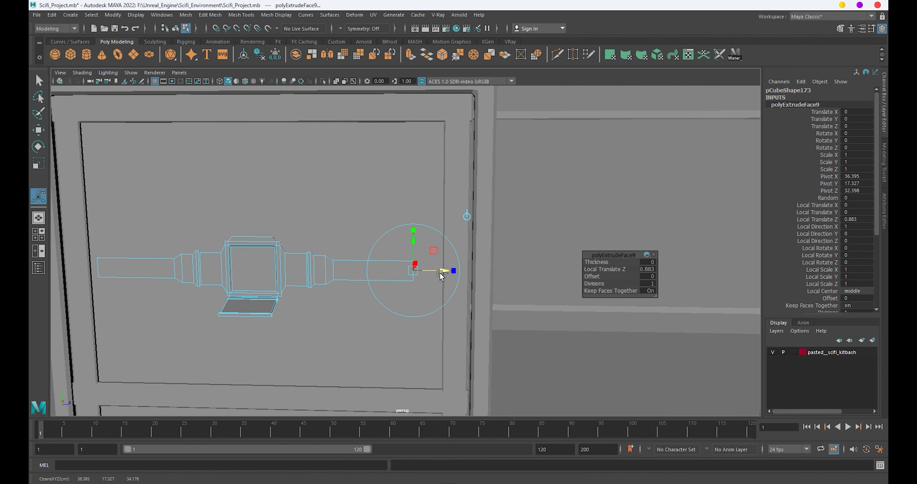
{"action": "key", "text": "ctrl+e"}
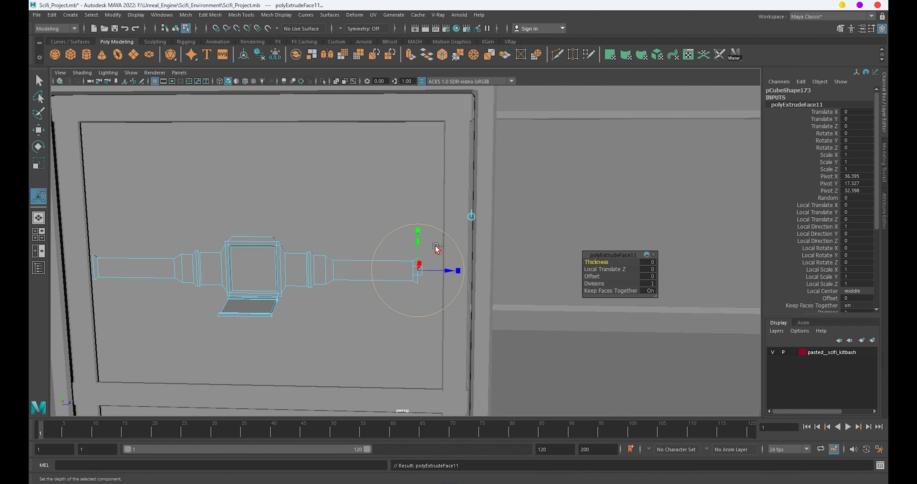
{"action": "left_click_drag", "start_coordinate": [442, 271], "coordinate": [446, 271]}
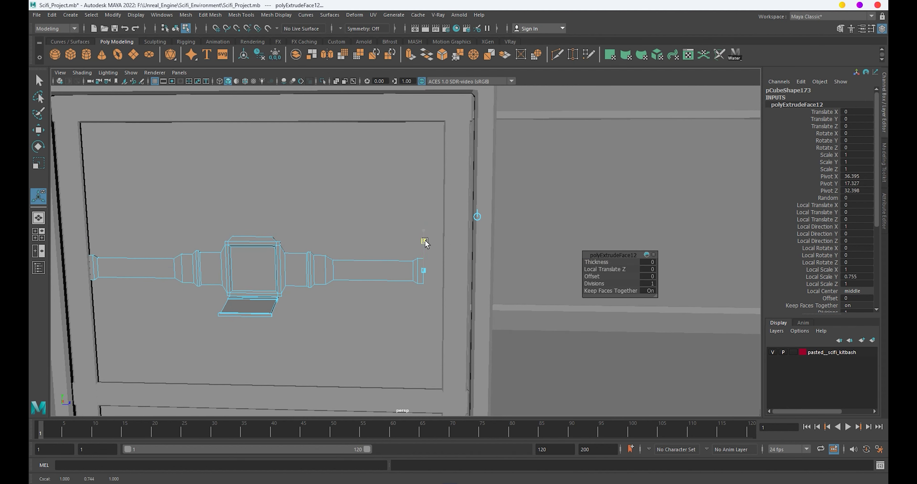
{"action": "left_click_drag", "start_coordinate": [446, 270], "coordinate": [445, 272]}
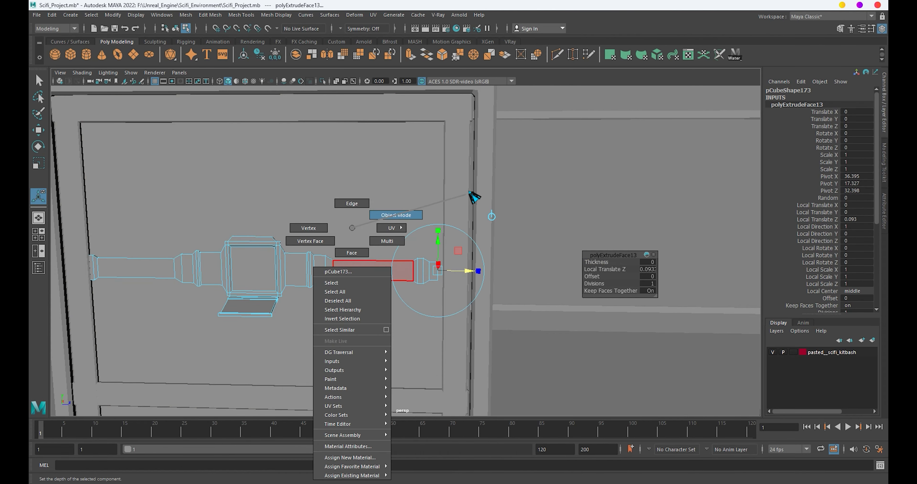
Nudge the pipe fitting slightly to the right in object mode and deselect it.
{"action": "right_click_drag", "start_coordinate": [349, 235], "coordinate": [467, 194]}
{"action": "key", "text": "w"}
{"action": "left_click_drag", "start_coordinate": [294, 277], "coordinate": [305, 277]}
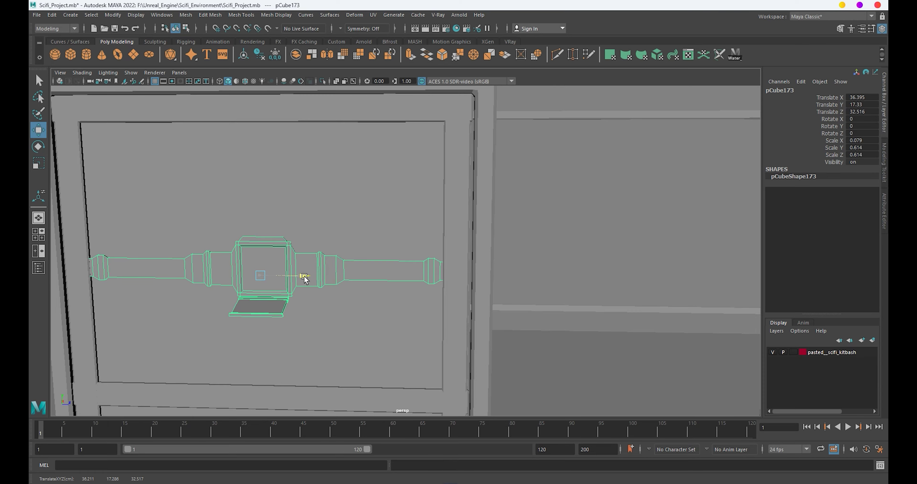
{"action": "scroll", "coordinate": [403, 306], "scroll_direction": "down", "scroll_amount": 10}
{"action": "left_click", "coordinate": [552, 301]}
{"action": "mouse_move", "coordinate": [434, 289]}
{"action": "left_mouse_down", "text": "alt"}
{"action": "mouse_move", "coordinate": [475, 287]}
{"action": "mouse_move", "coordinate": [422, 236]}
{"action": "mouse_move", "coordinate": [405, 256]}
{"action": "mouse_move", "coordinate": [461, 240]}
{"action": "mouse_move", "coordinate": [530, 264]}
{"action": "left_mouse_up", "text": "alt"}
{"action": "scroll", "coordinate": [421, 235], "scroll_direction": "down", "scroll_amount": 2}
{"action": "mouse_move", "coordinate": [530, 264]}
{"action": "right_mouse_down", "text": "alt"}
{"action": "mouse_move", "coordinate": [656, 354]}
{"action": "mouse_move", "coordinate": [467, 273]}
{"action": "right_mouse_up", "text": "alt"}
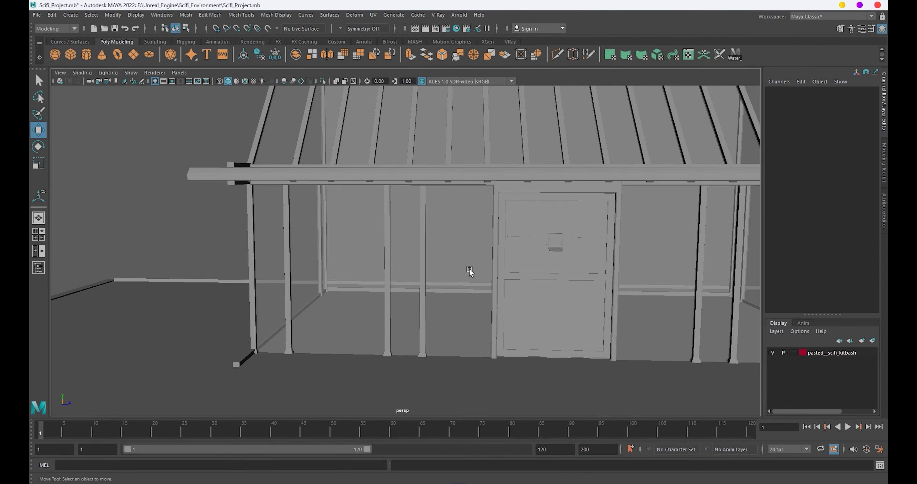
Isolate the roof beam and frame with Ctrl+1 to inspect them, then un-isolate.
{"action": "left_click_drag", "start_coordinate": [467, 272], "coordinate": [378, 223], "text": "alt"}
{"action": "left_click", "coordinate": [378, 223]}
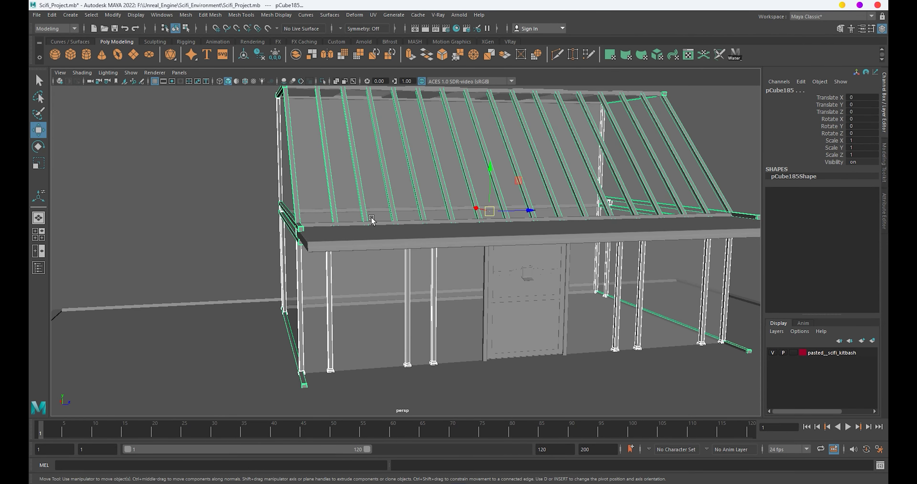
{"action": "left_click", "coordinate": [366, 248]}
{"action": "key", "text": "ctrl+1"}
{"action": "key", "text": "ctrl+1"}
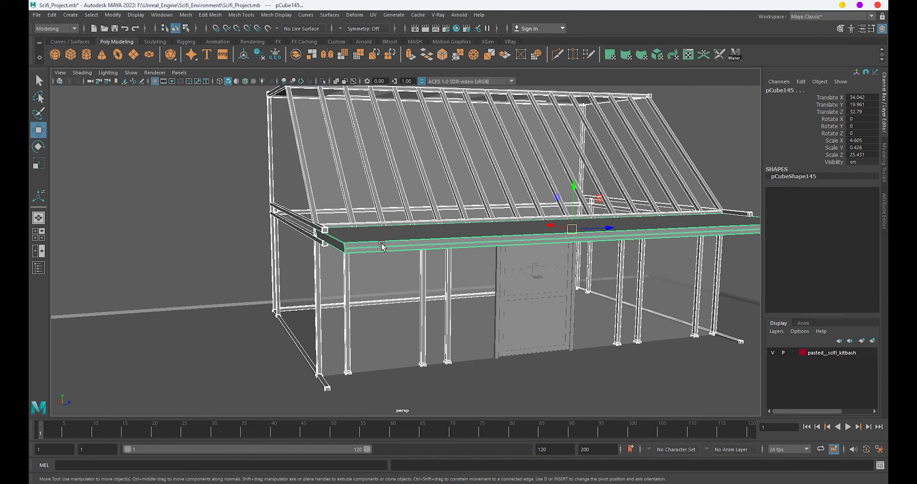
{"action": "right_click_drag", "start_coordinate": [389, 316], "coordinate": [362, 253], "text": "alt"}
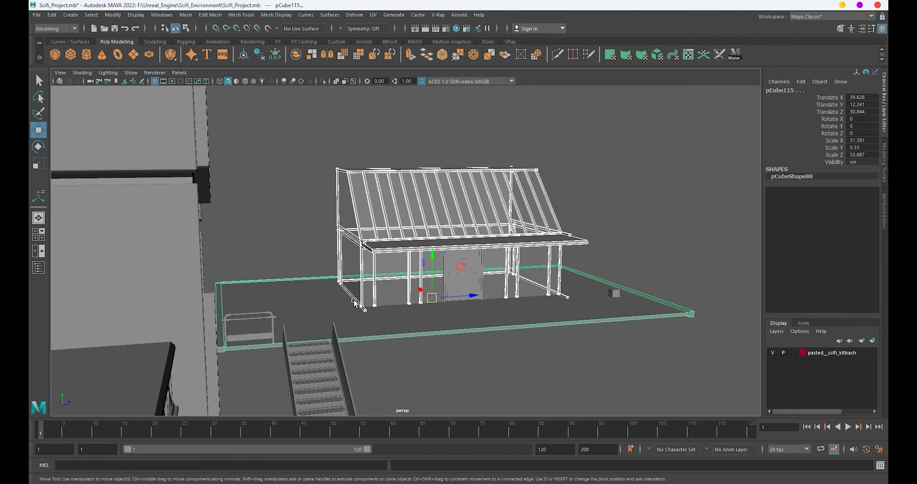
{"action": "key", "text": "ctrl+1"}
{"action": "scroll", "coordinate": [353, 262], "scroll_direction": "up", "scroll_amount": 10}
{"action": "scroll", "coordinate": [405, 207], "scroll_direction": "up", "scroll_amount": 5}
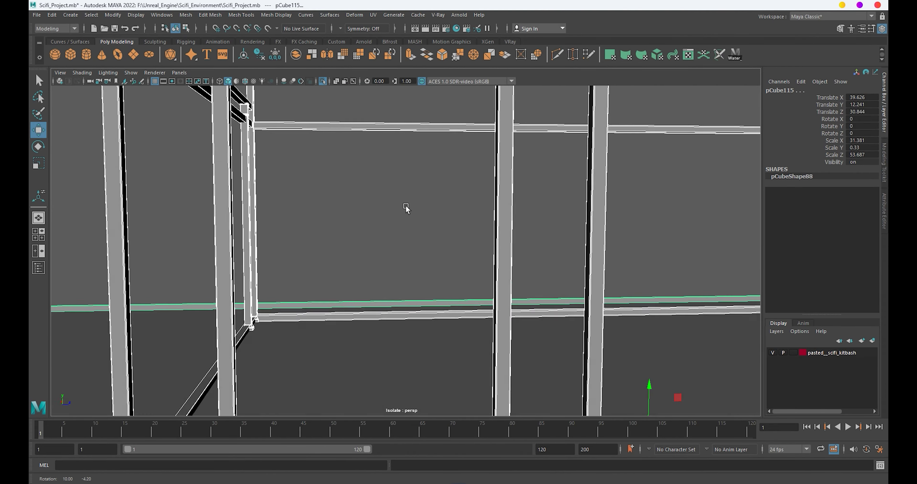
{"action": "scroll", "coordinate": [372, 229], "scroll_direction": "up", "scroll_amount": 5}
{"action": "left_click", "coordinate": [294, 222]}
{"action": "scroll", "coordinate": [293, 222], "scroll_direction": "down", "scroll_amount": 10}
{"action": "key", "text": "ctrl+1"}
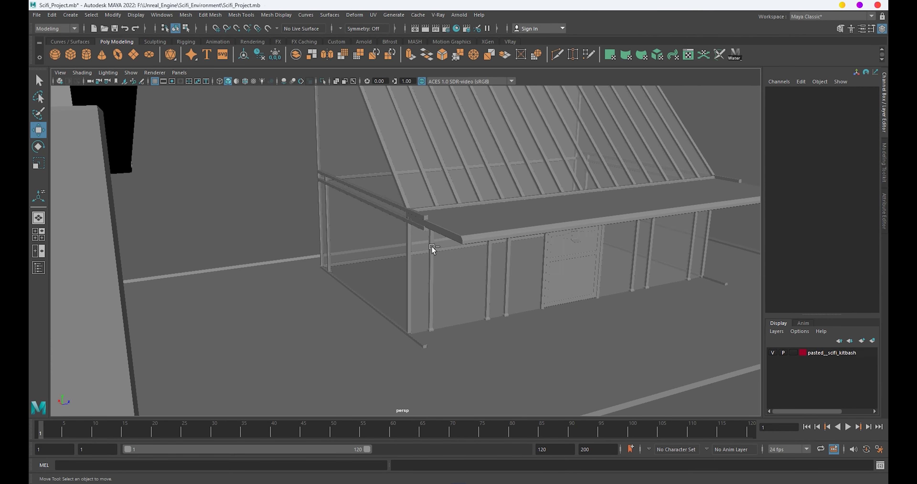
Move pCube190 along X up against the shelter's front-left corner post.
{"action": "mouse_move", "coordinate": [430, 245]}
{"action": "right_mouse_down", "text": "alt"}
{"action": "mouse_move", "coordinate": [529, 282]}
{"action": "mouse_move", "coordinate": [693, 246]}
{"action": "mouse_move", "coordinate": [636, 311]}
{"action": "mouse_move", "coordinate": [602, 307]}
{"action": "right_mouse_up", "text": "alt"}
{"action": "left_click", "coordinate": [693, 247]}
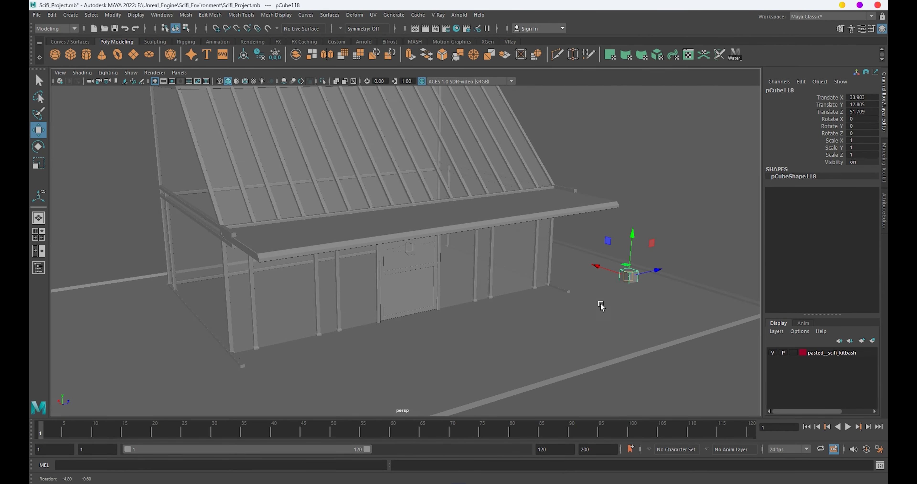
{"action": "left_click_drag", "start_coordinate": [629, 282], "coordinate": [443, 330]}
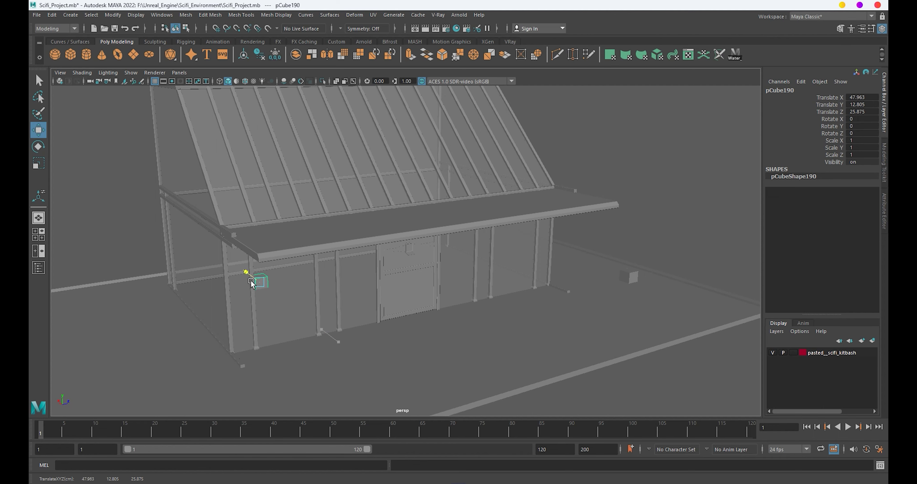
Frame pCube190 and slide it beside the wall pillar.
{"action": "key", "text": "f"}
{"action": "left_click_drag", "start_coordinate": [446, 270], "coordinate": [401, 266], "text": "alt"}
{"action": "middle_click_drag", "start_coordinate": [401, 266], "coordinate": [469, 331], "text": "alt"}
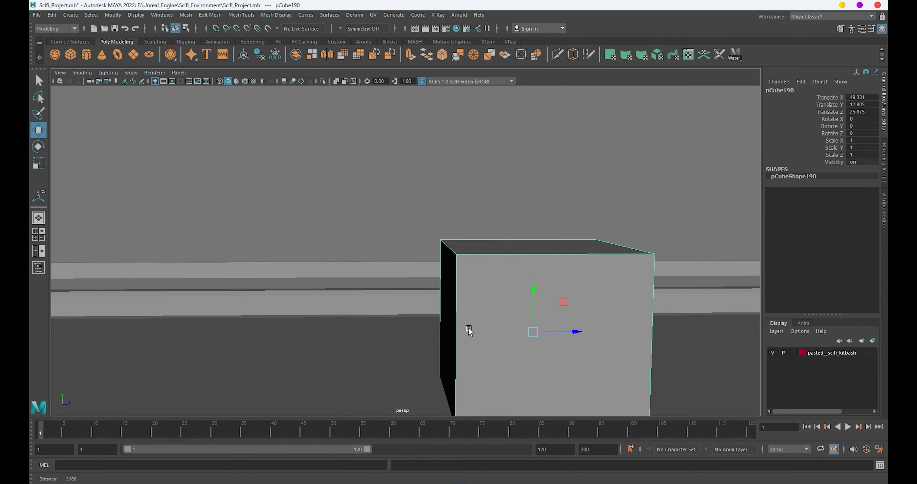
{"action": "right_click_drag", "start_coordinate": [469, 331], "coordinate": [417, 336], "text": "alt"}
{"action": "middle_click_drag", "start_coordinate": [417, 337], "coordinate": [619, 352], "text": "alt"}
{"action": "left_click_drag", "start_coordinate": [619, 351], "coordinate": [354, 341]}
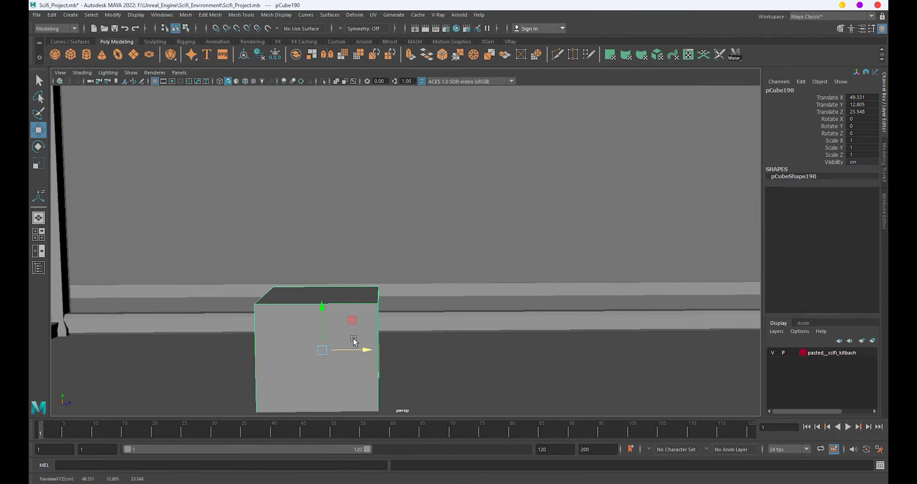
{"action": "right_click_drag", "start_coordinate": [310, 281], "coordinate": [382, 303], "text": "alt"}
{"action": "mouse_move", "coordinate": [383, 303]}
{"action": "left_mouse_down", "text": "alt"}
{"action": "mouse_move", "coordinate": [446, 342]}
{"action": "mouse_move", "coordinate": [408, 307]}
{"action": "mouse_move", "coordinate": [379, 304]}
{"action": "left_mouse_up", "text": "alt"}
Scale pCube190 to 0.206, stretch it taller, and position it along X.
{"action": "key", "text": "r"}
{"action": "key", "text": "w"}
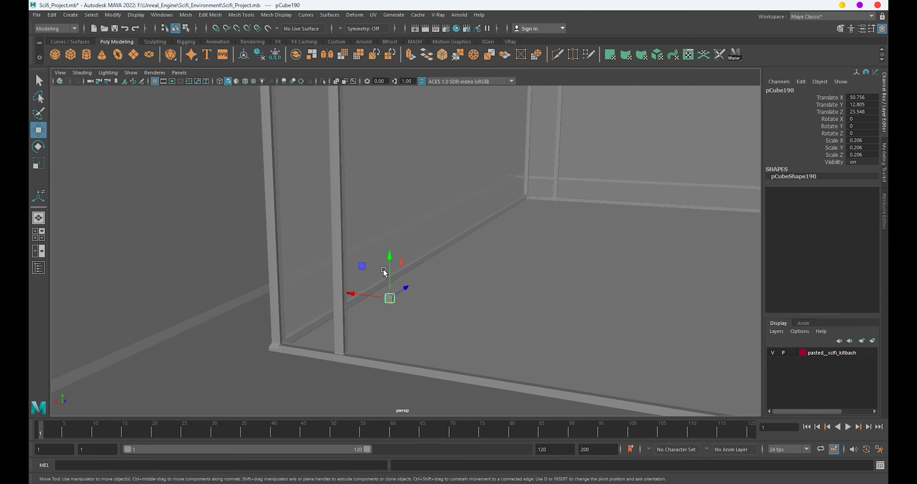
{"action": "mouse_move", "coordinate": [394, 264]}
{"action": "left_mouse_down"}
{"action": "mouse_move", "coordinate": [389, 283]}
{"action": "mouse_move", "coordinate": [447, 321]}
{"action": "mouse_move", "coordinate": [394, 272]}
{"action": "mouse_move", "coordinate": [389, 139]}
{"action": "left_mouse_up"}
{"action": "key", "text": "r"}
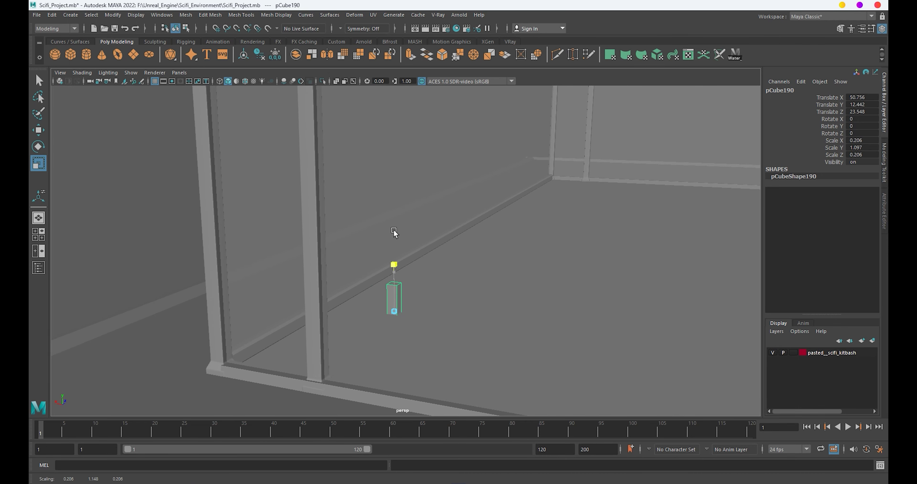
{"action": "left_click_drag", "start_coordinate": [394, 231], "coordinate": [393, 214]}
{"action": "key", "text": "w"}
{"action": "left_click_drag", "start_coordinate": [391, 269], "coordinate": [395, 235]}
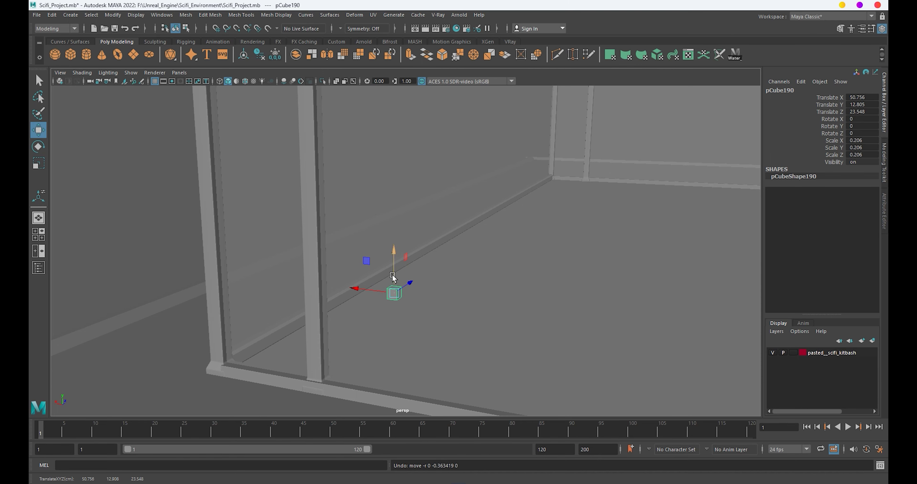
{"action": "mouse_move", "coordinate": [394, 293]}
{"action": "left_mouse_down", "text": "alt"}
{"action": "mouse_move", "coordinate": [340, 317]}
{"action": "mouse_move", "coordinate": [434, 364]}
{"action": "mouse_move", "coordinate": [423, 329]}
{"action": "mouse_move", "coordinate": [313, 318]}
{"action": "left_mouse_up", "text": "alt"}
{"action": "right_click_drag", "start_coordinate": [303, 229], "coordinate": [310, 260]}
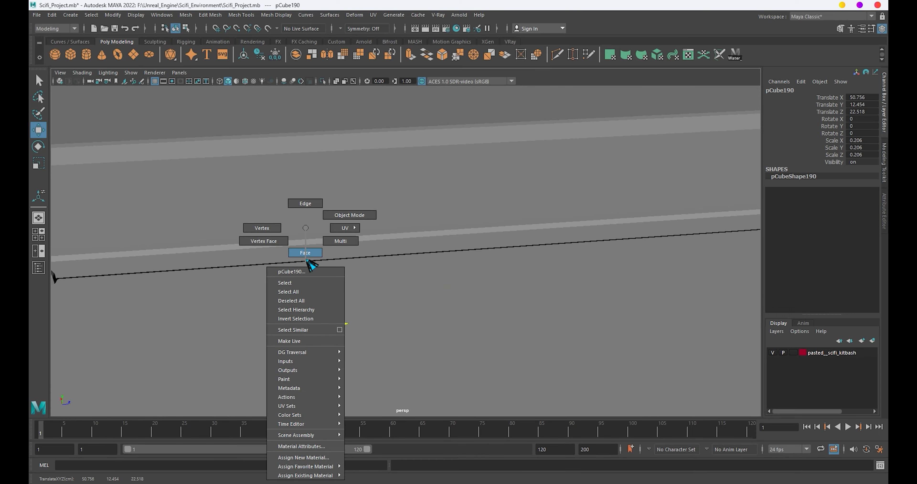
Extrude the cube's top face upward into a tall column.
{"action": "left_click", "coordinate": [303, 316]}
{"action": "key", "text": "ctrl+e"}
{"action": "mouse_move", "coordinate": [303, 316]}
{"action": "left_mouse_down", "text": "alt"}
{"action": "mouse_move", "coordinate": [399, 315]}
{"action": "mouse_move", "coordinate": [311, 300]}
{"action": "mouse_move", "coordinate": [378, 311]}
{"action": "mouse_move", "coordinate": [360, 333]}
{"action": "mouse_move", "coordinate": [347, 317]}
{"action": "left_mouse_up", "text": "alt"}
{"action": "key", "text": "ctrl+e"}
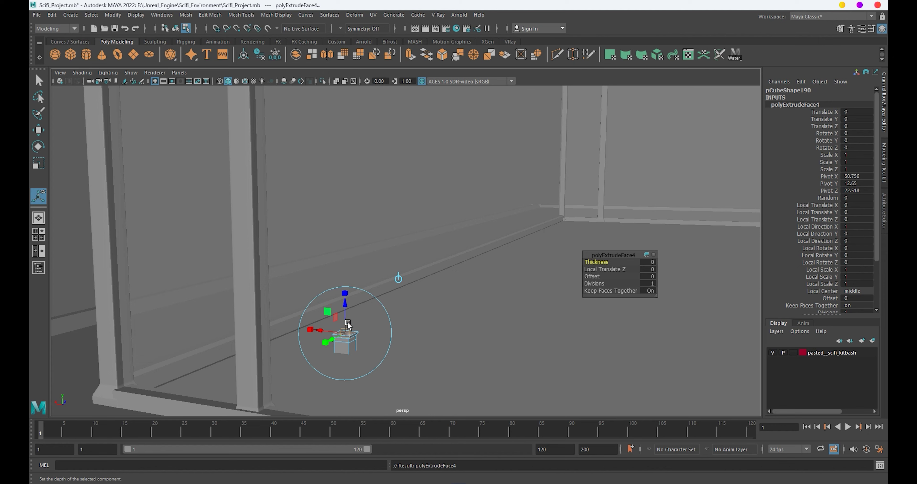
{"action": "left_click_drag", "start_coordinate": [347, 323], "coordinate": [350, 235]}
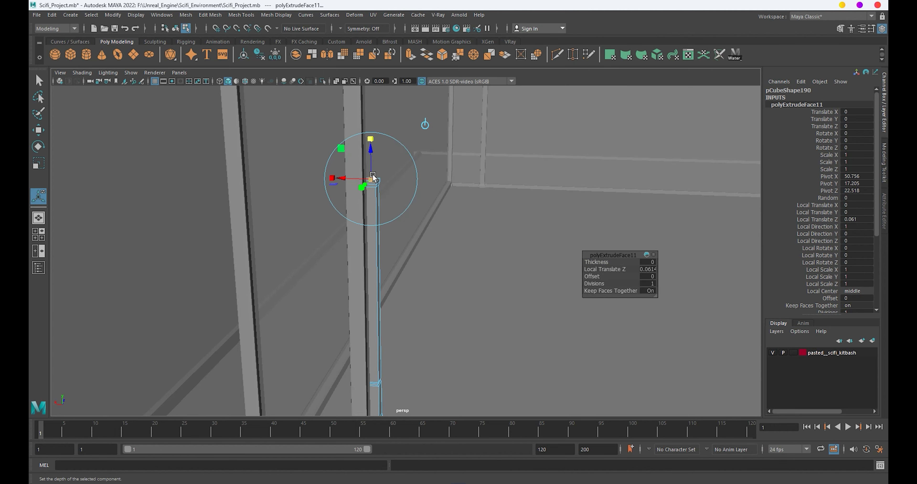
{"action": "left_click_drag", "start_coordinate": [370, 181], "coordinate": [352, 235], "text": "alt"}
{"action": "right_click_drag", "start_coordinate": [352, 236], "coordinate": [428, 151]}
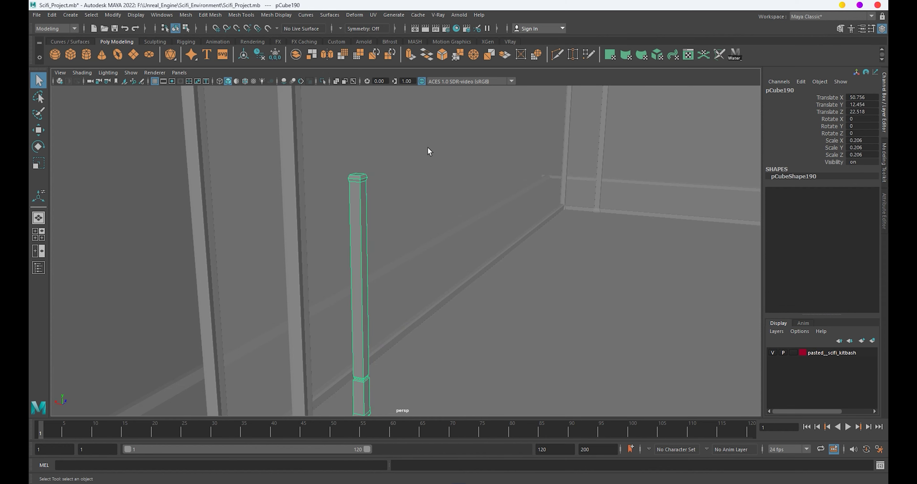
Rotate the column to 16.97° on Z and slide it along X.
{"action": "key", "text": "w"}
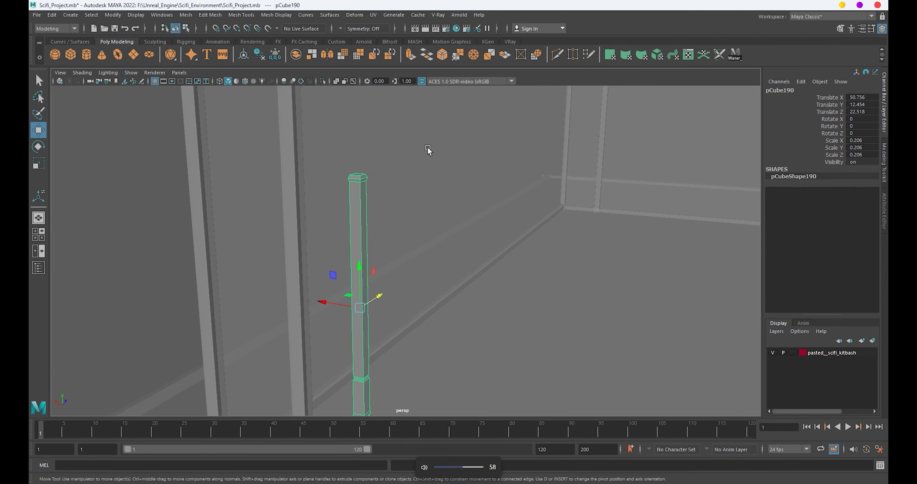
{"action": "left_click_drag", "start_coordinate": [410, 250], "coordinate": [389, 225], "text": "alt"}
{"action": "key", "text": "d"}
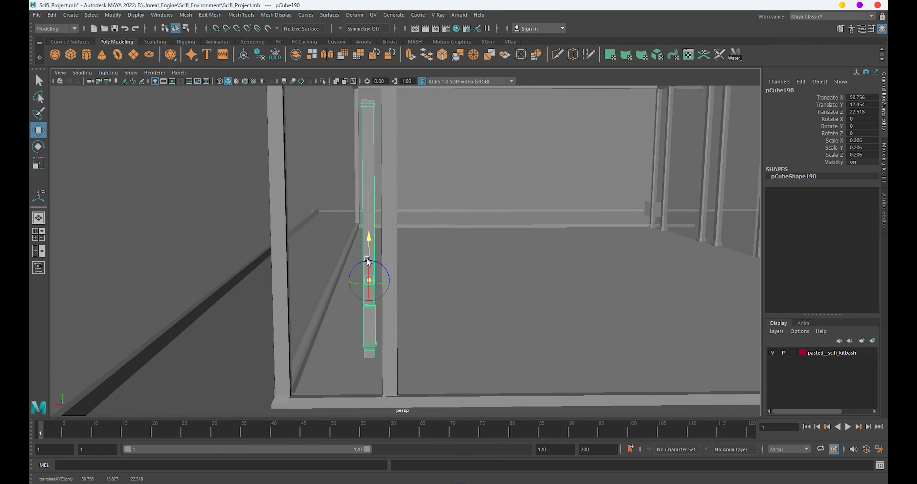
{"action": "key", "text": "e"}
{"action": "left_click_drag", "start_coordinate": [380, 321], "coordinate": [395, 328]}
{"action": "key", "text": "w"}
{"action": "left_click_drag", "start_coordinate": [356, 353], "coordinate": [320, 354]}
{"action": "mouse_move", "coordinate": [431, 388]}
{"action": "left_mouse_down", "text": "alt"}
{"action": "mouse_move", "coordinate": [268, 374]}
{"action": "mouse_move", "coordinate": [249, 360]}
{"action": "mouse_move", "coordinate": [404, 322]}
{"action": "mouse_move", "coordinate": [392, 339]}
{"action": "mouse_move", "coordinate": [411, 352]}
{"action": "mouse_move", "coordinate": [422, 323]}
{"action": "mouse_move", "coordinate": [468, 333]}
{"action": "mouse_move", "coordinate": [430, 319]}
{"action": "mouse_move", "coordinate": [434, 280]}
{"action": "mouse_move", "coordinate": [455, 285]}
{"action": "mouse_move", "coordinate": [239, 256]}
{"action": "mouse_move", "coordinate": [348, 301]}
{"action": "mouse_move", "coordinate": [371, 281]}
{"action": "mouse_move", "coordinate": [371, 301]}
{"action": "mouse_move", "coordinate": [454, 305]}
{"action": "mouse_move", "coordinate": [317, 205]}
{"action": "left_mouse_up", "text": "alt"}
Mirror the leaning post across world X, direction -, at an offset of about 49.1.
{"action": "mouse_move", "coordinate": [317, 202]}
{"action": "right_mouse_down", "text": "shift"}
{"action": "mouse_move", "coordinate": [331, 312]}
{"action": "mouse_move", "coordinate": [363, 303]}
{"action": "right_mouse_up", "text": "shift"}
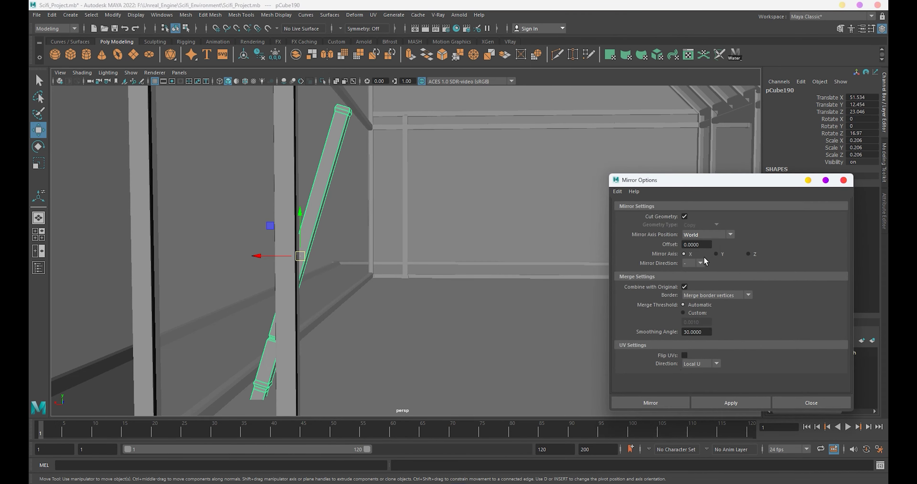
{"action": "left_click", "coordinate": [666, 406]}
{"action": "mouse_move", "coordinate": [478, 314]}
{"action": "left_mouse_down", "text": "alt"}
{"action": "mouse_move", "coordinate": [225, 256]}
{"action": "mouse_move", "coordinate": [421, 281]}
{"action": "mouse_move", "coordinate": [483, 302]}
{"action": "left_mouse_up", "text": "alt"}
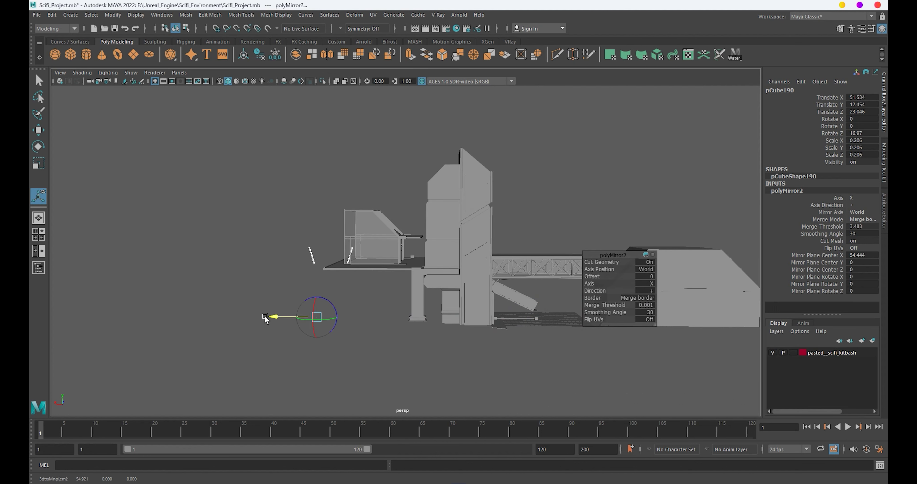
{"action": "left_click", "coordinate": [646, 294]}
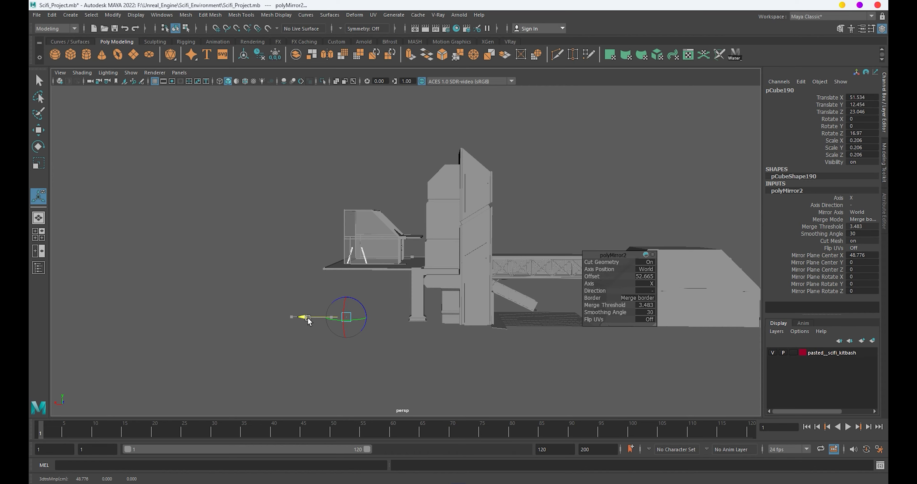
Orbit and dolly in to inspect both leaning legs of the new A-frame.
{"action": "scroll", "coordinate": [419, 272], "scroll_direction": "up", "scroll_amount": 3}
{"action": "scroll", "coordinate": [424, 315], "scroll_direction": "up", "scroll_amount": 3}
{"action": "scroll", "coordinate": [430, 281], "scroll_direction": "up", "scroll_amount": 3}
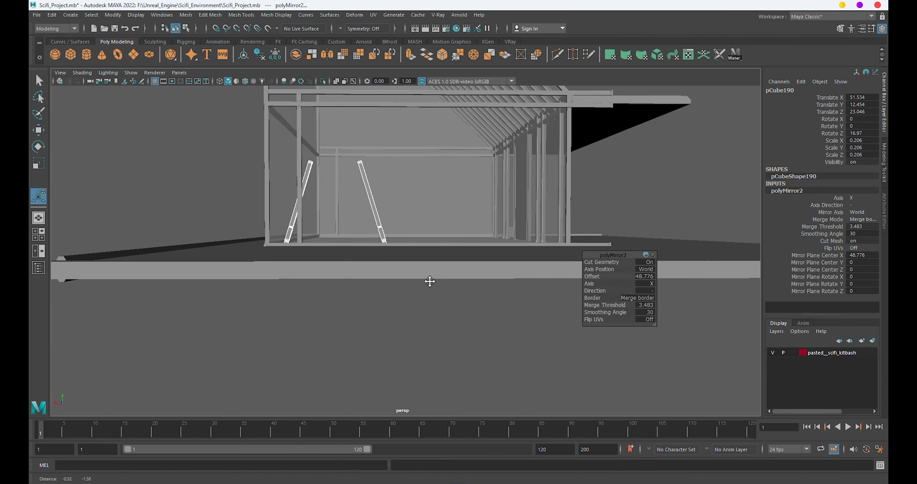
{"action": "middle_click_drag", "start_coordinate": [430, 282], "coordinate": [440, 314], "text": "alt"}
{"action": "mouse_move", "coordinate": [440, 315]}
{"action": "right_mouse_down", "text": "alt"}
{"action": "mouse_move", "coordinate": [369, 314]}
{"action": "mouse_move", "coordinate": [405, 324]}
{"action": "mouse_move", "coordinate": [388, 356]}
{"action": "right_mouse_up", "text": "alt"}
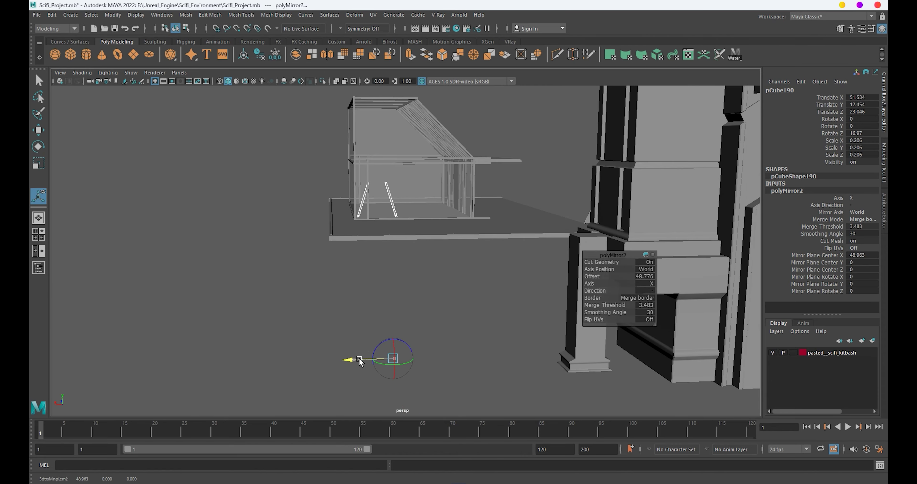
{"action": "left_click_drag", "start_coordinate": [358, 361], "coordinate": [352, 301], "text": "alt"}
{"action": "right_click_drag", "start_coordinate": [352, 300], "coordinate": [511, 356], "text": "alt"}
{"action": "left_click_drag", "start_coordinate": [512, 356], "coordinate": [303, 266], "text": "alt"}
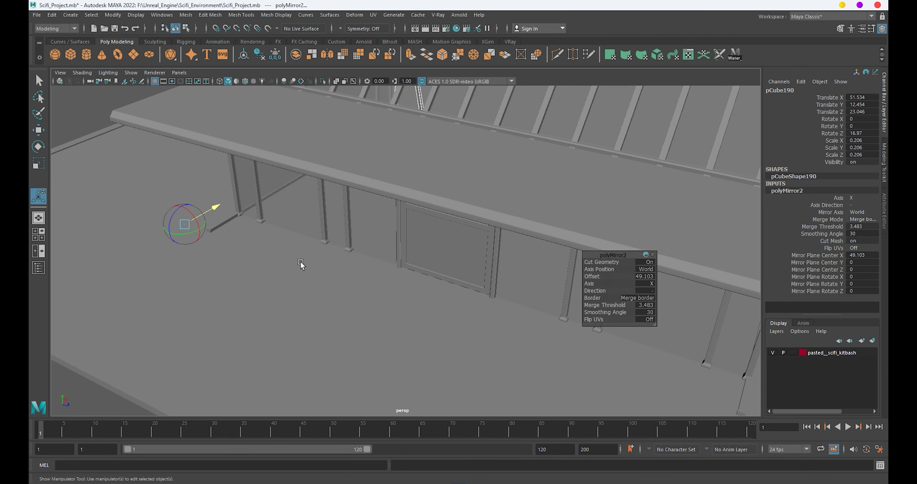
{"action": "mouse_move", "coordinate": [303, 266]}
{"action": "right_mouse_down", "text": "alt"}
{"action": "mouse_move", "coordinate": [399, 214]}
{"action": "mouse_move", "coordinate": [452, 343]}
{"action": "right_mouse_up", "text": "alt"}
{"action": "mouse_move", "coordinate": [453, 344]}
{"action": "left_mouse_down", "text": "alt"}
{"action": "mouse_move", "coordinate": [524, 364]}
{"action": "mouse_move", "coordinate": [434, 301]}
{"action": "left_mouse_up", "text": "alt"}
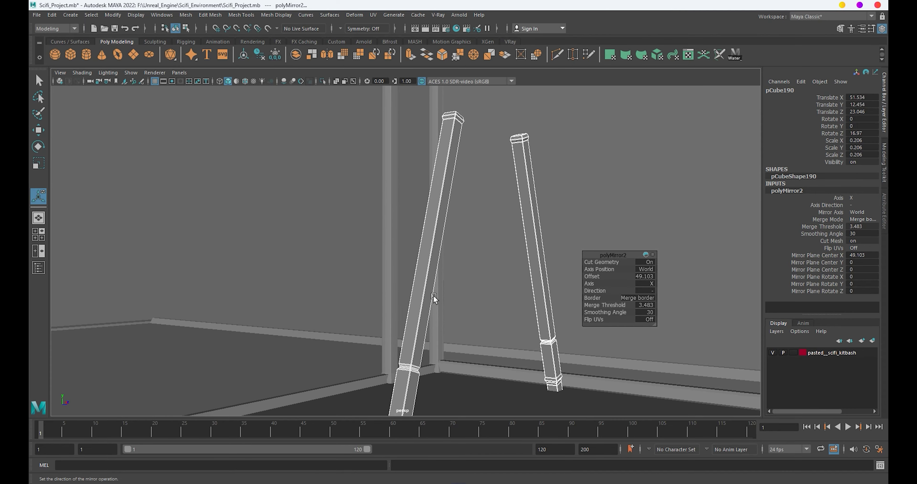
{"action": "mouse_move", "coordinate": [420, 228]}
{"action": "right_mouse_down"}
{"action": "mouse_move", "coordinate": [515, 205]}
{"action": "mouse_move", "coordinate": [430, 239]}
{"action": "right_mouse_up"}
Select cube pCube191 and move it along X between the two A-frame posts.
{"action": "key", "text": "w"}
{"action": "left_click_drag", "start_coordinate": [429, 239], "coordinate": [330, 225], "text": "alt"}
{"action": "left_click", "coordinate": [330, 225]}
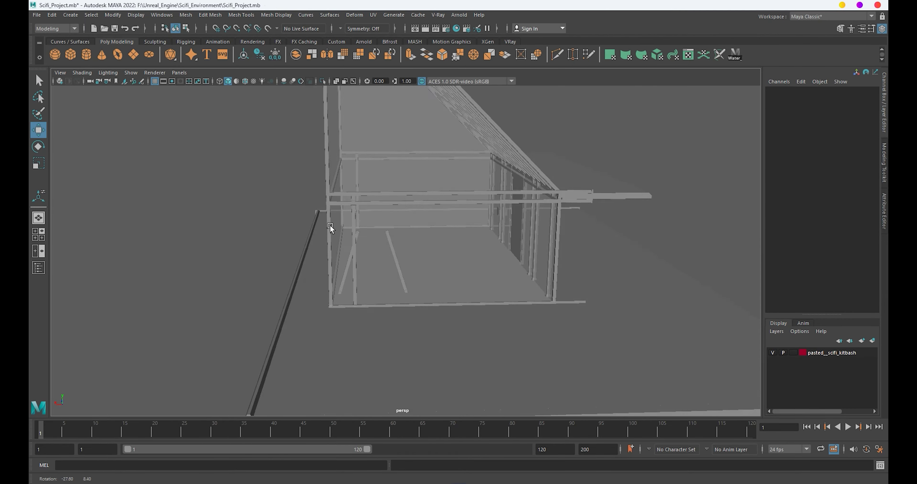
{"action": "mouse_move", "coordinate": [330, 225]}
{"action": "right_mouse_down", "text": "alt"}
{"action": "mouse_move", "coordinate": [514, 225]}
{"action": "mouse_move", "coordinate": [405, 231]}
{"action": "right_mouse_up", "text": "alt"}
{"action": "left_click_drag", "start_coordinate": [405, 232], "coordinate": [668, 281], "text": "alt"}
{"action": "left_click", "coordinate": [664, 277]}
{"action": "right_click_drag", "start_coordinate": [370, 340], "coordinate": [364, 323], "text": "alt"}
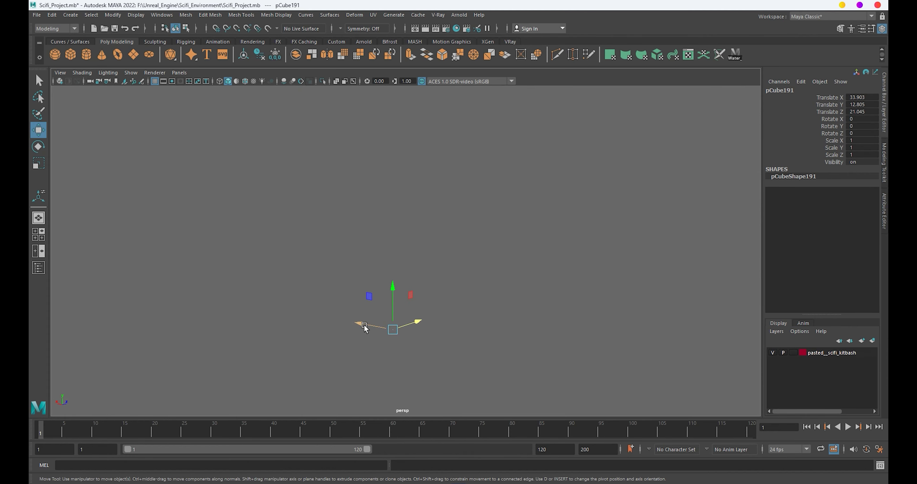
{"action": "mouse_move", "coordinate": [364, 324]}
{"action": "left_mouse_down"}
{"action": "mouse_move", "coordinate": [301, 306]}
{"action": "mouse_move", "coordinate": [548, 375]}
{"action": "mouse_move", "coordinate": [394, 291]}
{"action": "mouse_move", "coordinate": [321, 266]}
{"action": "mouse_move", "coordinate": [416, 262]}
{"action": "mouse_move", "coordinate": [403, 243]}
{"action": "left_mouse_up"}
{"action": "mouse_move", "coordinate": [175, 259]}
{"action": "left_mouse_down"}
{"action": "mouse_move", "coordinate": [466, 196]}
{"action": "mouse_move", "coordinate": [483, 231]}
{"action": "mouse_move", "coordinate": [543, 295]}
{"action": "left_mouse_up"}
Scale pCube191 to about 2.27 × 0.137 × 0.137 so it spans the posts.
{"action": "key", "text": "r"}
{"action": "left_click_drag", "start_coordinate": [495, 295], "coordinate": [402, 292]}
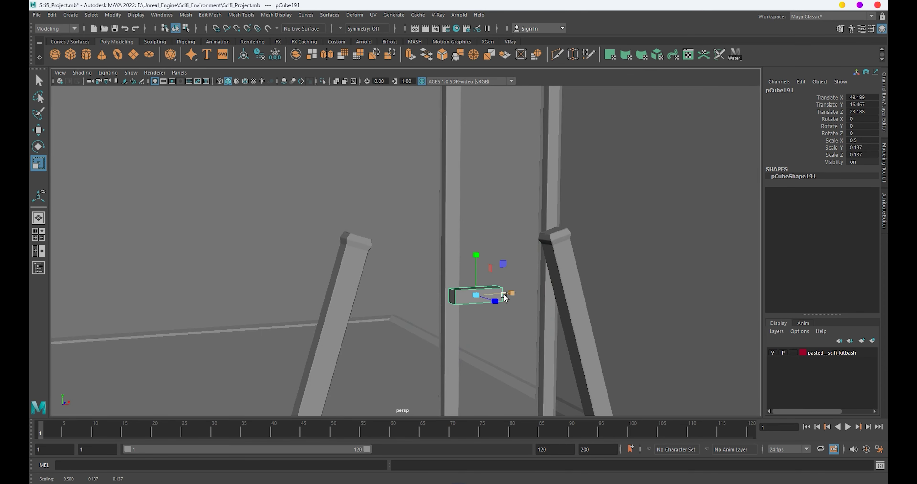
{"action": "key", "text": "w"}
{"action": "left_click_drag", "start_coordinate": [518, 297], "coordinate": [563, 310]}
{"action": "mouse_move", "coordinate": [436, 293]}
{"action": "left_mouse_down"}
{"action": "mouse_move", "coordinate": [428, 293]}
{"action": "mouse_move", "coordinate": [506, 303]}
{"action": "mouse_move", "coordinate": [470, 303]}
{"action": "left_mouse_up"}
{"action": "key", "text": "r"}
{"action": "mouse_move", "coordinate": [307, 313]}
{"action": "left_mouse_down"}
{"action": "mouse_move", "coordinate": [288, 312]}
{"action": "mouse_move", "coordinate": [376, 330]}
{"action": "mouse_move", "coordinate": [389, 320]}
{"action": "mouse_move", "coordinate": [297, 327]}
{"action": "mouse_move", "coordinate": [342, 317]}
{"action": "mouse_move", "coordinate": [417, 258]}
{"action": "mouse_move", "coordinate": [413, 225]}
{"action": "left_mouse_up"}
{"action": "key", "text": "w"}
{"action": "key", "text": "r"}
{"action": "mouse_move", "coordinate": [457, 264]}
{"action": "left_mouse_down"}
{"action": "mouse_move", "coordinate": [446, 268]}
{"action": "mouse_move", "coordinate": [452, 264]}
{"action": "left_mouse_up"}
{"action": "key", "text": "w"}
{"action": "mouse_move", "coordinate": [452, 263]}
{"action": "left_mouse_down", "text": "alt"}
{"action": "mouse_move", "coordinate": [475, 273]}
{"action": "mouse_move", "coordinate": [410, 306]}
{"action": "mouse_move", "coordinate": [453, 294]}
{"action": "left_mouse_up", "text": "alt"}
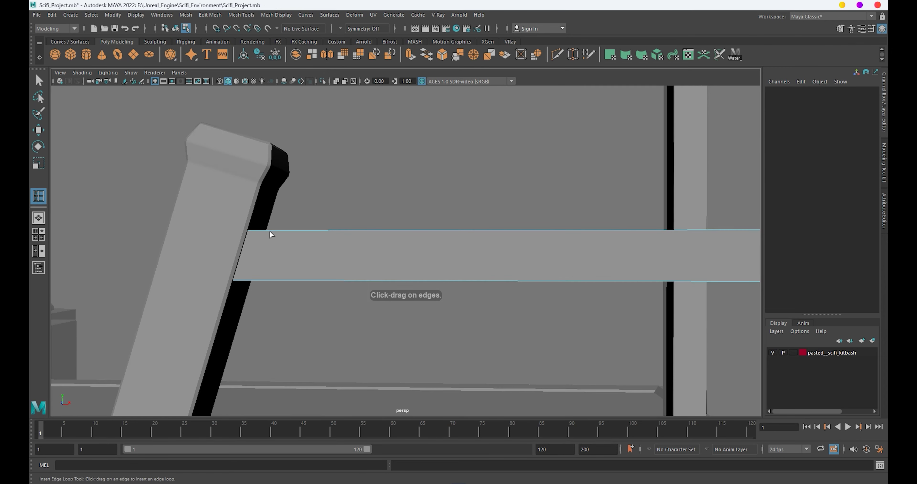
Insert edge loops near both ends of the crossbeam.
{"action": "left_click", "coordinate": [268, 230]}
{"action": "middle_click_drag", "start_coordinate": [478, 252], "coordinate": [331, 247], "text": "alt"}
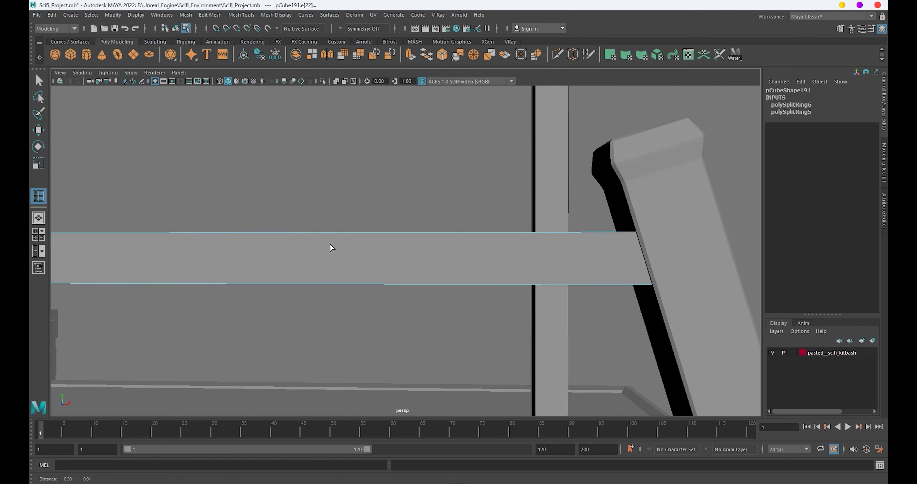
{"action": "left_click", "coordinate": [610, 235]}
{"action": "middle_click_drag", "start_coordinate": [344, 252], "coordinate": [379, 250], "text": "alt"}
Extrude the narrow face bands at both beam ends into collars.
{"action": "key", "text": "w"}
{"action": "right_click_drag", "start_coordinate": [356, 245], "coordinate": [358, 262]}
{"action": "left_click", "coordinate": [346, 273]}
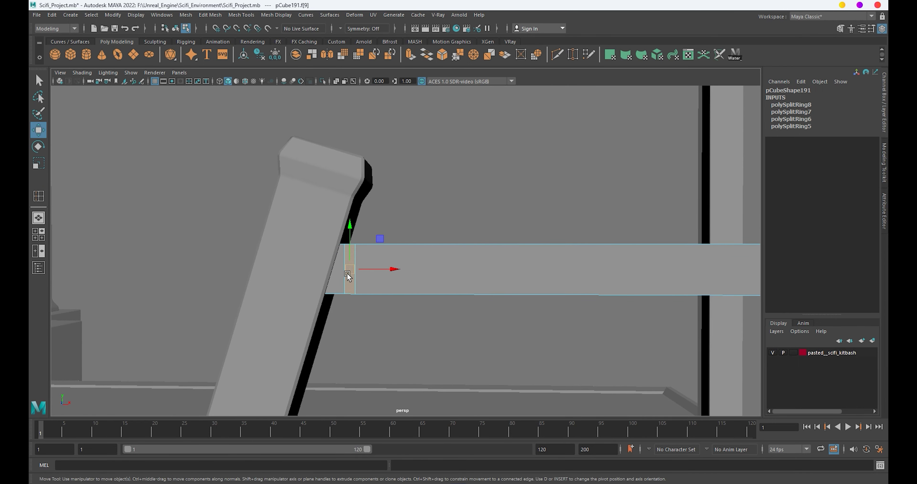
{"action": "middle_click_drag", "start_coordinate": [342, 231], "coordinate": [263, 271], "text": "alt"}
{"action": "left_click", "coordinate": [572, 279], "text": "shift"}
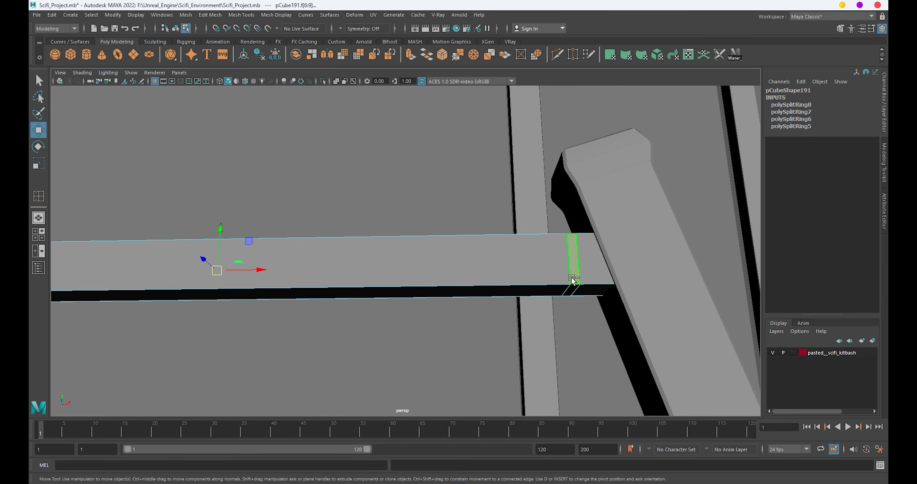
{"action": "key", "text": "ctrl+e"}
{"action": "left_click_drag", "start_coordinate": [555, 281], "coordinate": [313, 267], "text": "alt"}
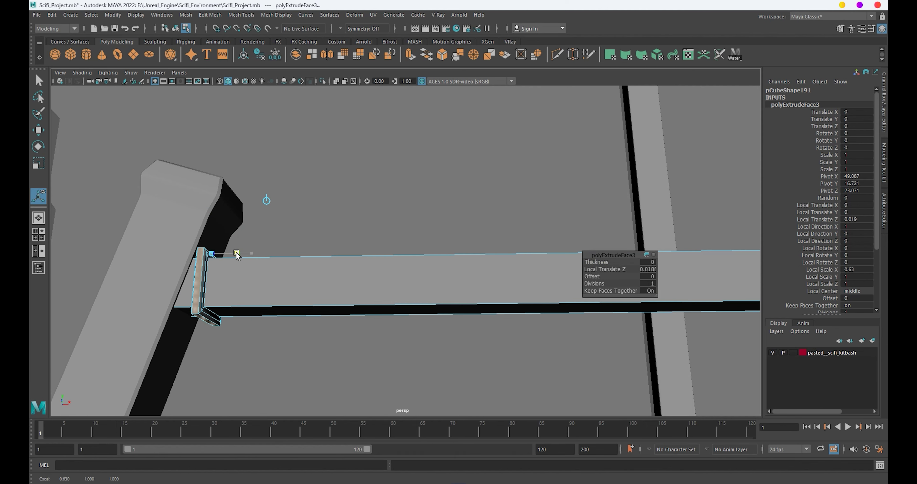
Bevel the crossbeam's edges in Object Mode.
{"action": "right_click_drag", "start_coordinate": [285, 259], "coordinate": [342, 228]}
{"action": "mouse_move", "coordinate": [342, 227]}
{"action": "left_mouse_down", "text": "alt"}
{"action": "mouse_move", "coordinate": [354, 255]}
{"action": "mouse_move", "coordinate": [466, 288]}
{"action": "mouse_move", "coordinate": [409, 273]}
{"action": "left_mouse_up", "text": "alt"}
{"action": "key", "text": "ctrl+b"}
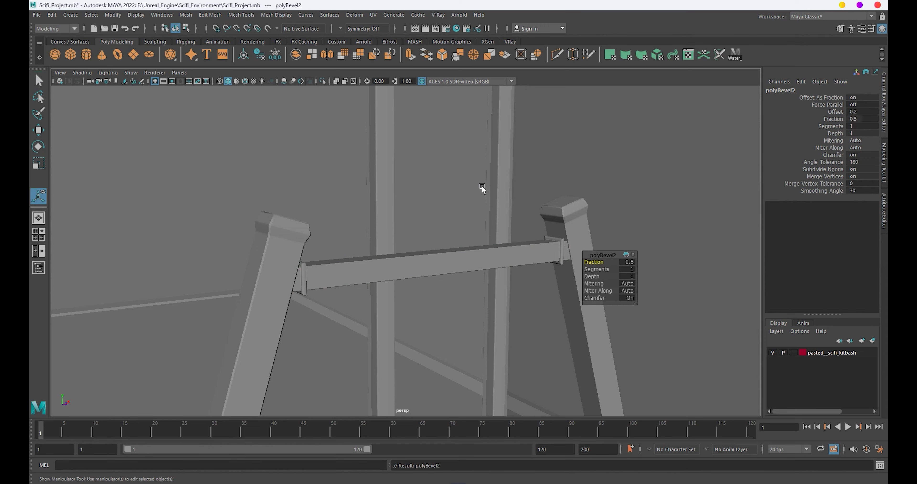
{"action": "key", "text": "q"}
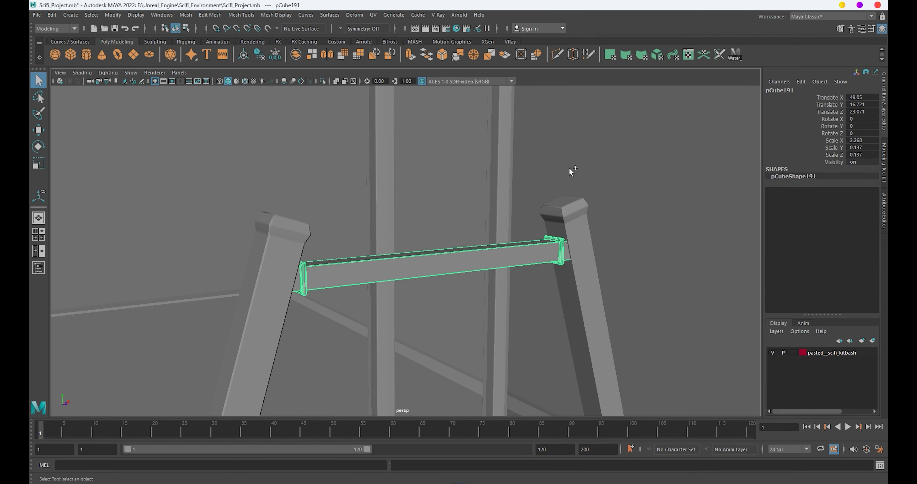
{"action": "key", "text": "w"}
{"action": "left_click", "coordinate": [211, 245]}
Apply a UV Best Plane projection to the crossbeam.
{"action": "left_click", "coordinate": [259, 207]}
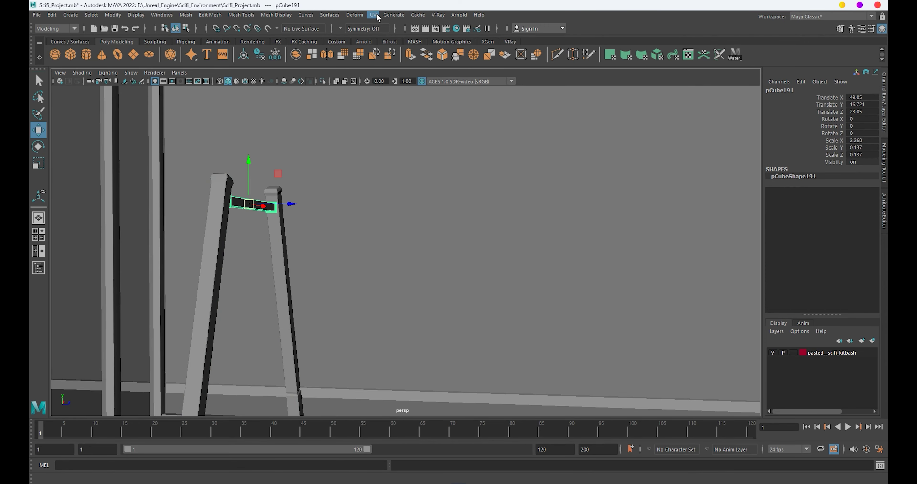
{"action": "left_click", "coordinate": [373, 14]}
{"action": "left_click", "coordinate": [386, 53]}
{"action": "left_click", "coordinate": [266, 209]}
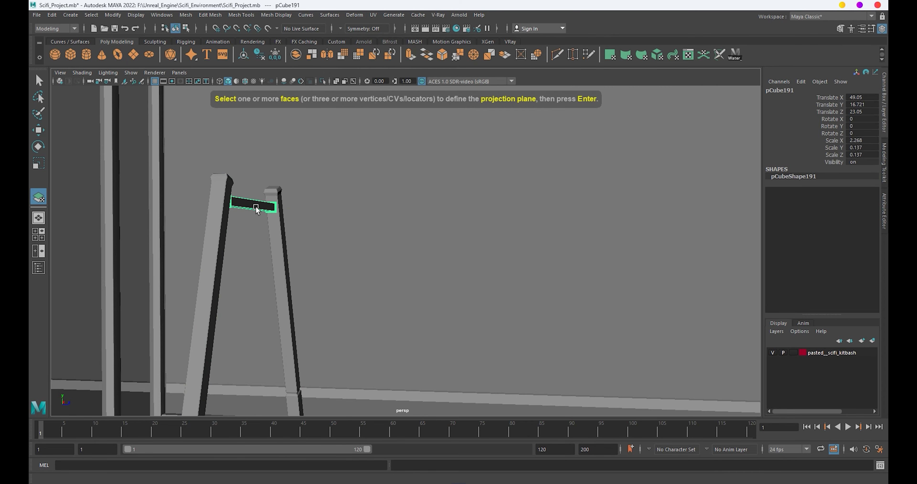
{"action": "left_click", "coordinate": [373, 14]}
{"action": "left_click", "coordinate": [400, 68]}
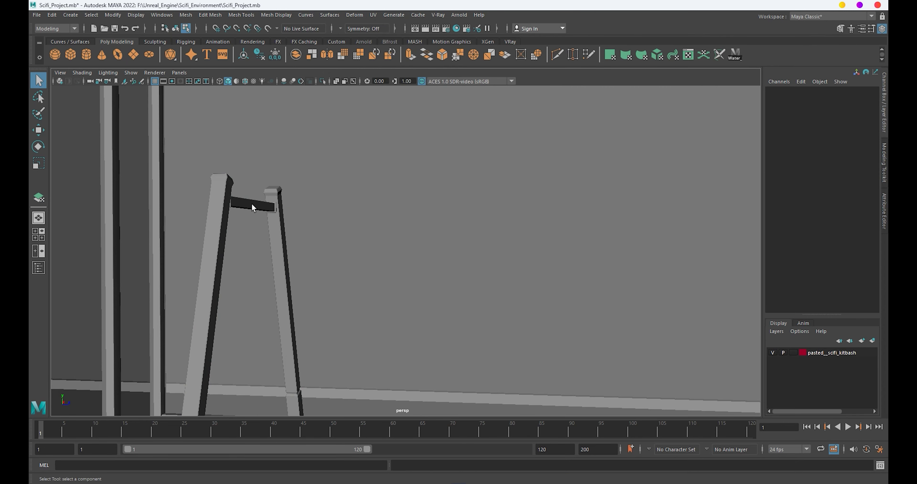
Duplicate the A-frame and slide the copy along Z to Translate Z 31.391.
{"action": "left_click", "coordinate": [243, 202]}
{"action": "key", "text": "w"}
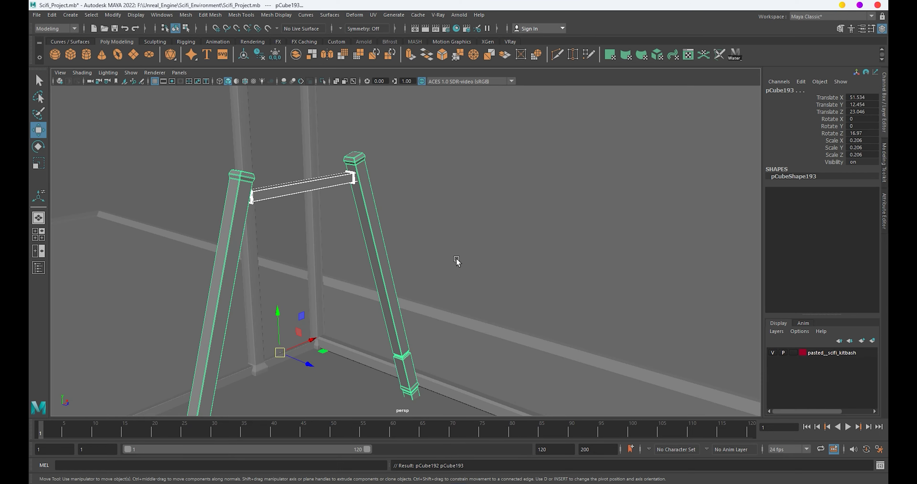
{"action": "mouse_move", "coordinate": [456, 258]}
{"action": "left_mouse_down", "text": "alt"}
{"action": "mouse_move", "coordinate": [433, 237]}
{"action": "mouse_move", "coordinate": [506, 301]}
{"action": "mouse_move", "coordinate": [366, 260]}
{"action": "mouse_move", "coordinate": [432, 251]}
{"action": "left_mouse_up", "text": "alt"}
{"action": "left_click_drag", "start_coordinate": [358, 269], "coordinate": [426, 272]}
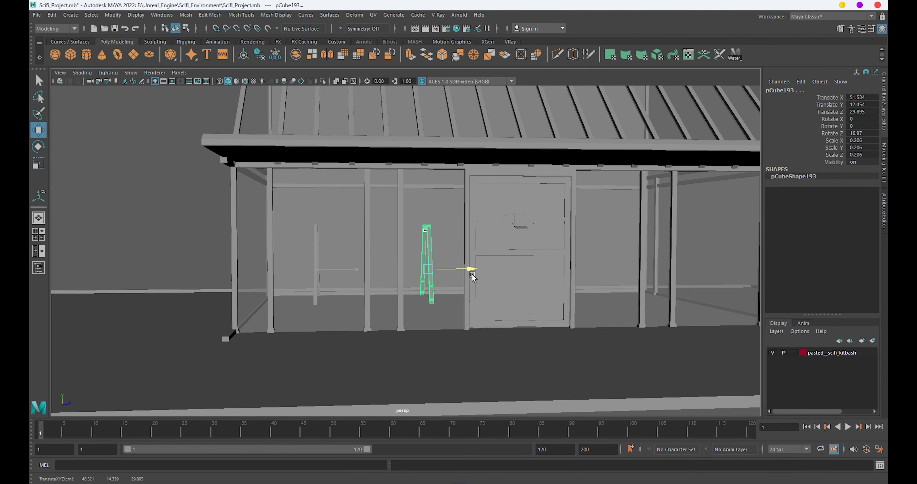
{"action": "left_click_drag", "start_coordinate": [495, 281], "coordinate": [502, 283]}
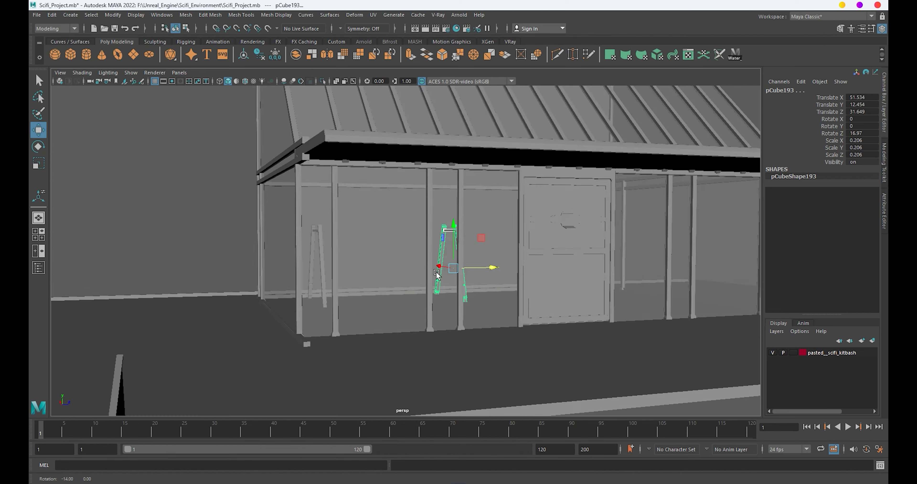
{"action": "right_click_drag", "start_coordinate": [502, 283], "coordinate": [463, 249], "text": "alt"}
{"action": "mouse_move", "coordinate": [462, 249]}
{"action": "left_mouse_down", "text": "alt"}
{"action": "mouse_move", "coordinate": [510, 228]}
{"action": "mouse_move", "coordinate": [458, 227]}
{"action": "mouse_move", "coordinate": [516, 233]}
{"action": "mouse_move", "coordinate": [373, 247]}
{"action": "left_mouse_up", "text": "alt"}
{"action": "right_click_drag", "start_coordinate": [373, 248], "coordinate": [348, 225], "text": "alt"}
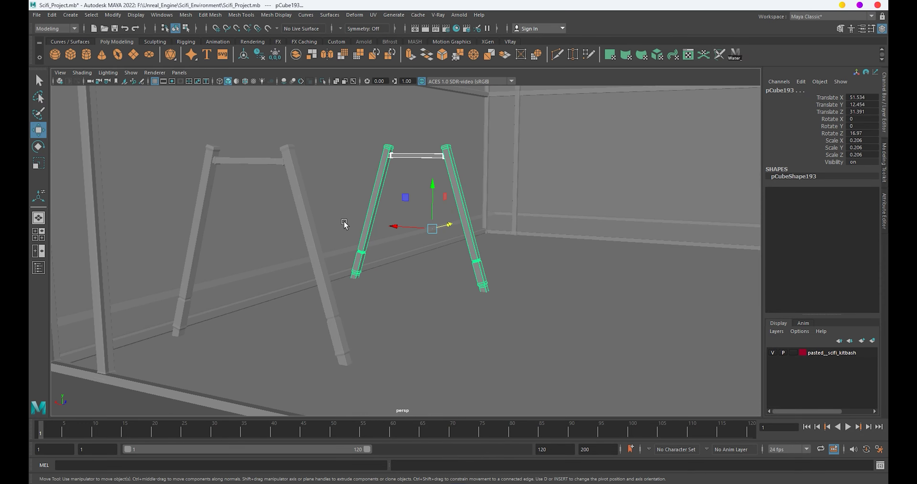
{"action": "mouse_move", "coordinate": [348, 224]}
{"action": "left_mouse_down", "text": "alt"}
{"action": "mouse_move", "coordinate": [437, 245]}
{"action": "mouse_move", "coordinate": [437, 253]}
{"action": "mouse_move", "coordinate": [512, 221]}
{"action": "left_mouse_up", "text": "alt"}
{"action": "right_click_drag", "start_coordinate": [511, 221], "coordinate": [605, 156]}
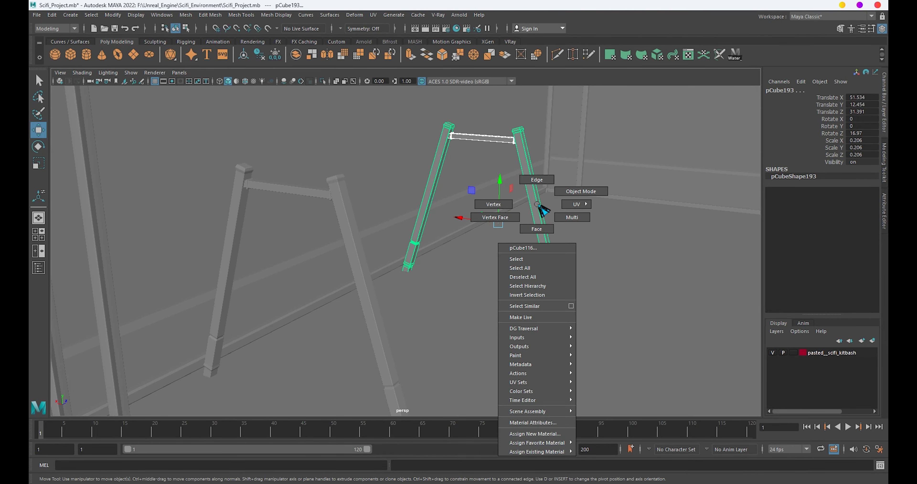
Create polygon cylinders and place them beside the shelter.
{"action": "left_click", "coordinate": [93, 59]}
{"action": "scroll", "coordinate": [299, 286], "scroll_direction": "down", "scroll_amount": 5}
{"action": "scroll", "coordinate": [397, 249], "scroll_direction": "down", "scroll_amount": 5}
{"action": "mouse_move", "coordinate": [397, 250]}
{"action": "left_mouse_down", "text": "alt"}
{"action": "mouse_move", "coordinate": [285, 341]}
{"action": "mouse_move", "coordinate": [442, 353]}
{"action": "left_mouse_up", "text": "alt"}
{"action": "mouse_move", "coordinate": [406, 307]}
{"action": "left_mouse_down", "text": "alt"}
{"action": "mouse_move", "coordinate": [315, 281]}
{"action": "mouse_move", "coordinate": [384, 265]}
{"action": "left_mouse_up", "text": "alt"}
{"action": "left_click_drag", "start_coordinate": [402, 306], "coordinate": [487, 316], "text": "alt"}
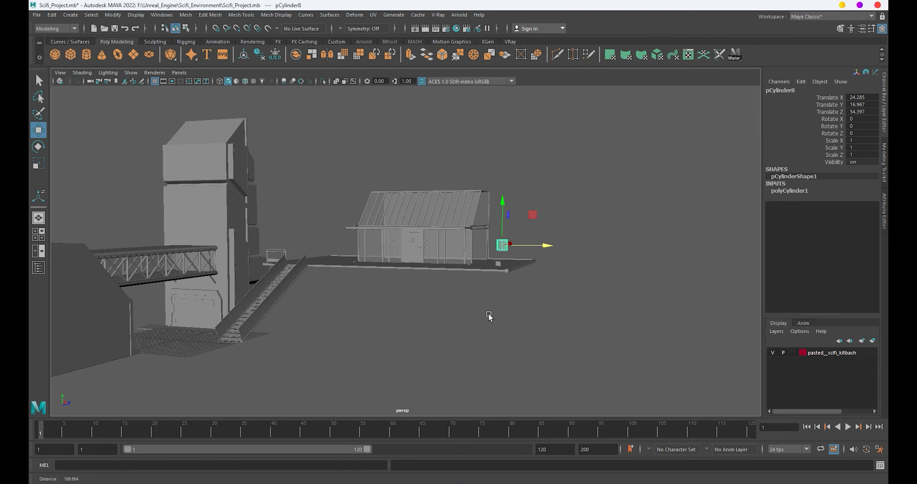
{"action": "scroll", "coordinate": [463, 320], "scroll_direction": "up", "scroll_amount": 5}
{"action": "mouse_move", "coordinate": [708, 289]}
{"action": "left_mouse_down", "text": "shift"}
{"action": "mouse_move", "coordinate": [258, 289]}
{"action": "mouse_move", "coordinate": [179, 311]}
{"action": "mouse_move", "coordinate": [227, 298]}
{"action": "left_mouse_up", "text": "shift"}
{"action": "left_click_drag", "start_coordinate": [273, 280], "coordinate": [281, 279]}
{"action": "mouse_move", "coordinate": [282, 279]}
{"action": "left_mouse_down", "text": "alt"}
{"action": "mouse_move", "coordinate": [463, 306]}
{"action": "mouse_move", "coordinate": [436, 286]}
{"action": "mouse_move", "coordinate": [507, 348]}
{"action": "mouse_move", "coordinate": [553, 306]}
{"action": "left_mouse_up", "text": "alt"}
{"action": "scroll", "coordinate": [510, 306], "scroll_direction": "up", "scroll_amount": 5}
{"action": "scroll", "coordinate": [438, 307], "scroll_direction": "up", "scroll_amount": 5}
Isolate the A-frame and cylinder, then stretch the cylinder into a rail above the left frame.
{"action": "left_click", "coordinate": [183, 274]}
{"action": "key", "text": "q"}
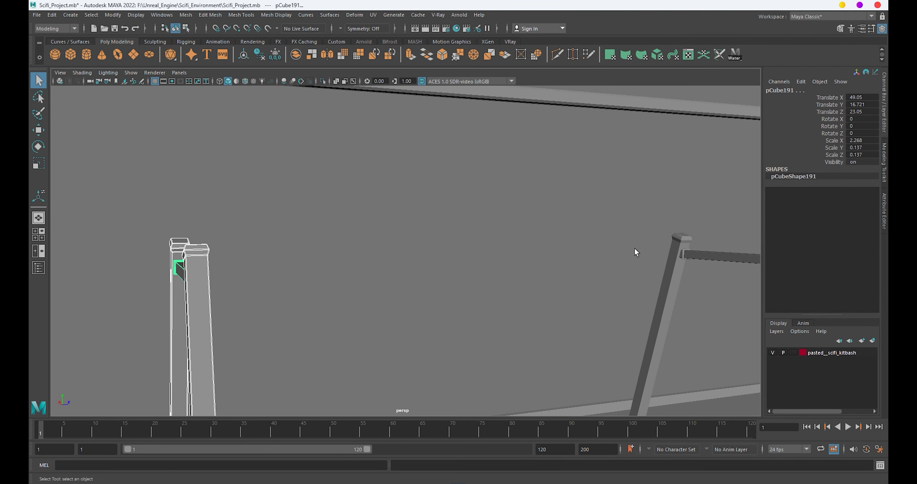
{"action": "key", "text": "ctrl+1"}
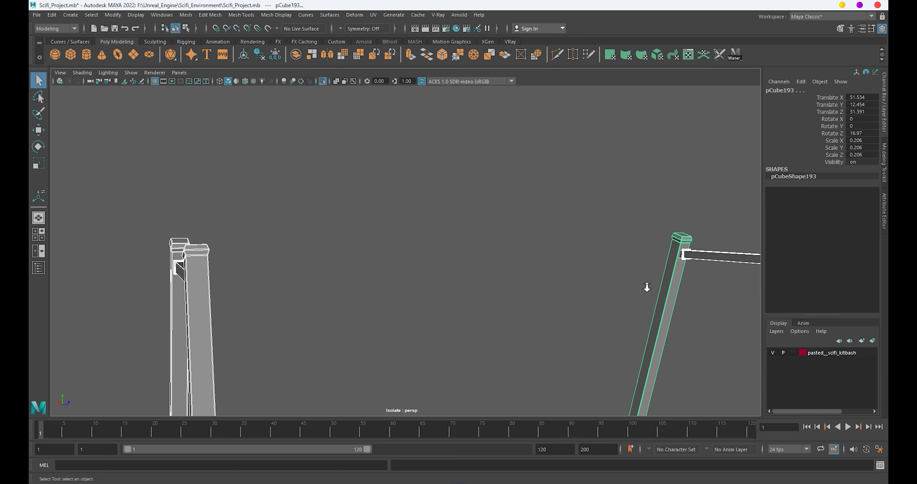
{"action": "scroll", "coordinate": [647, 289], "scroll_direction": "down", "scroll_amount": 8}
{"action": "scroll", "coordinate": [560, 322], "scroll_direction": "down", "scroll_amount": 4}
{"action": "left_click", "coordinate": [560, 322]}
{"action": "key", "text": "w"}
{"action": "mouse_move", "coordinate": [538, 306]}
{"action": "left_mouse_down"}
{"action": "mouse_move", "coordinate": [394, 264]}
{"action": "mouse_move", "coordinate": [369, 236]}
{"action": "mouse_move", "coordinate": [272, 247]}
{"action": "left_mouse_up"}
{"action": "key", "text": "r"}
{"action": "left_click_drag", "start_coordinate": [271, 247], "coordinate": [401, 303], "text": "alt"}
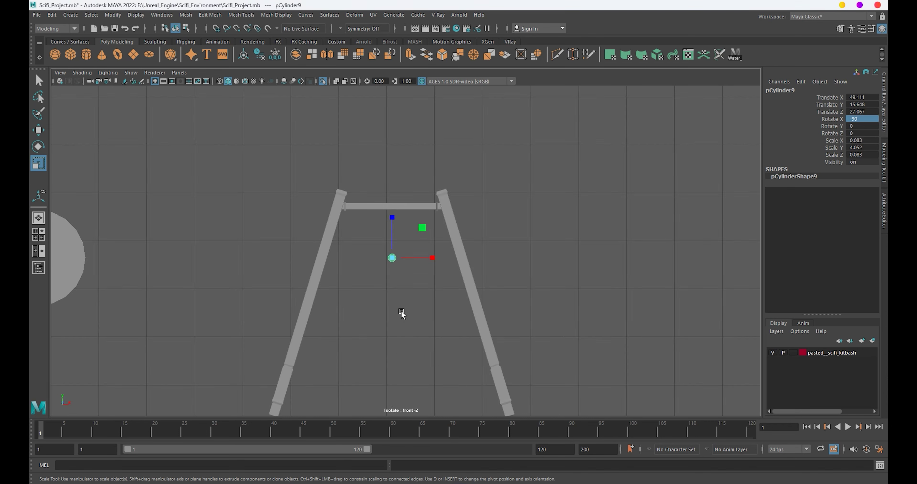
Lengthen the rail to span both A-frames and lower it along Y into place.
{"action": "key", "text": "f"}
{"action": "mouse_move", "coordinate": [402, 309]}
{"action": "right_mouse_down", "text": "alt"}
{"action": "mouse_move", "coordinate": [240, 266]}
{"action": "mouse_move", "coordinate": [500, 334]}
{"action": "mouse_move", "coordinate": [482, 314]}
{"action": "right_mouse_up", "text": "alt"}
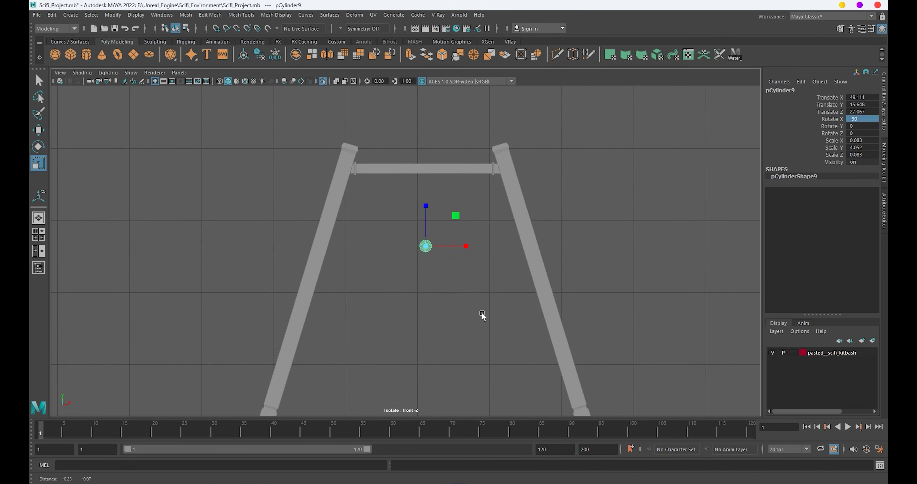
{"action": "key", "text": "w"}
{"action": "mouse_move", "coordinate": [467, 245]}
{"action": "left_mouse_down"}
{"action": "mouse_move", "coordinate": [359, 245]}
{"action": "mouse_move", "coordinate": [431, 272]}
{"action": "mouse_move", "coordinate": [360, 246]}
{"action": "mouse_move", "coordinate": [301, 249]}
{"action": "mouse_move", "coordinate": [359, 280]}
{"action": "left_mouse_up"}
{"action": "scroll", "coordinate": [392, 292], "scroll_direction": "up", "scroll_amount": 3}
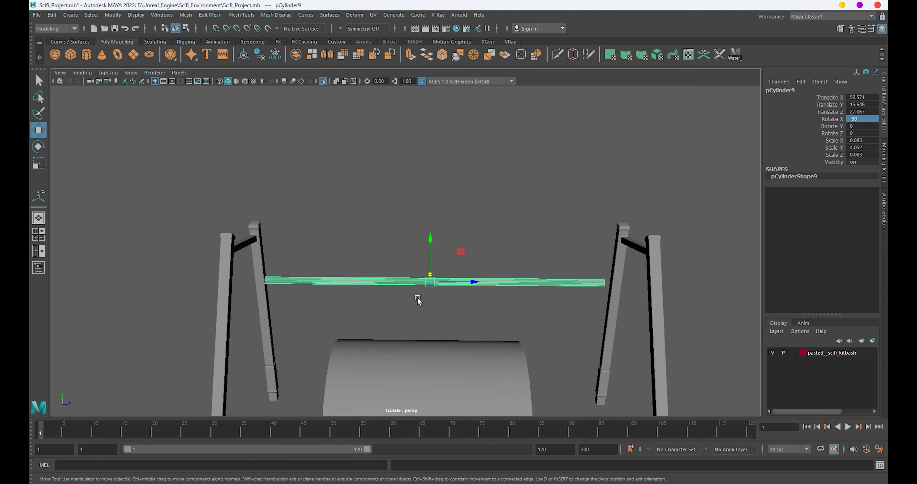
{"action": "key", "text": "r"}
{"action": "mouse_move", "coordinate": [397, 305]}
{"action": "left_mouse_down"}
{"action": "mouse_move", "coordinate": [465, 304]}
{"action": "mouse_move", "coordinate": [444, 342]}
{"action": "mouse_move", "coordinate": [413, 269]}
{"action": "left_mouse_up"}
{"action": "key", "text": "w"}
{"action": "key", "text": "r"}
{"action": "key", "text": "w"}
{"action": "left_click_drag", "start_coordinate": [439, 236], "coordinate": [438, 263]}
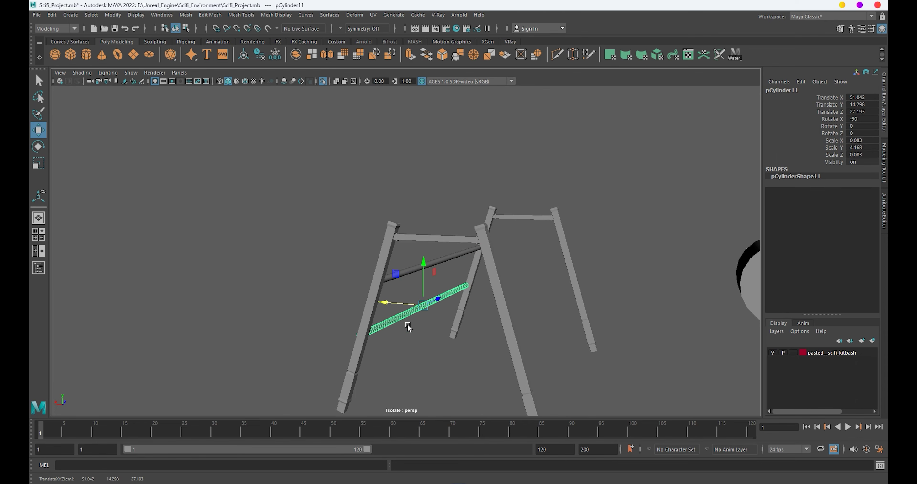
{"action": "mouse_move", "coordinate": [408, 327]}
{"action": "left_mouse_down", "text": "alt"}
{"action": "mouse_move", "coordinate": [375, 321]}
{"action": "mouse_move", "coordinate": [442, 364]}
{"action": "left_mouse_up", "text": "alt"}
{"action": "scroll", "coordinate": [456, 321], "scroll_direction": "down", "scroll_amount": 3}
Move the large cylinder into the rack and squash it into a flat disc.
{"action": "left_click", "coordinate": [606, 254]}
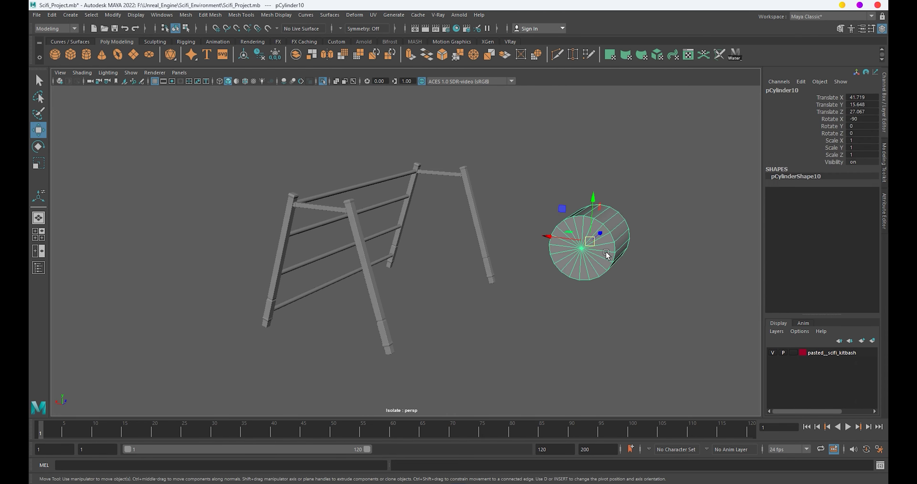
{"action": "mouse_move", "coordinate": [568, 236]}
{"action": "left_mouse_down"}
{"action": "mouse_move", "coordinate": [454, 272]}
{"action": "mouse_move", "coordinate": [435, 288]}
{"action": "left_mouse_up"}
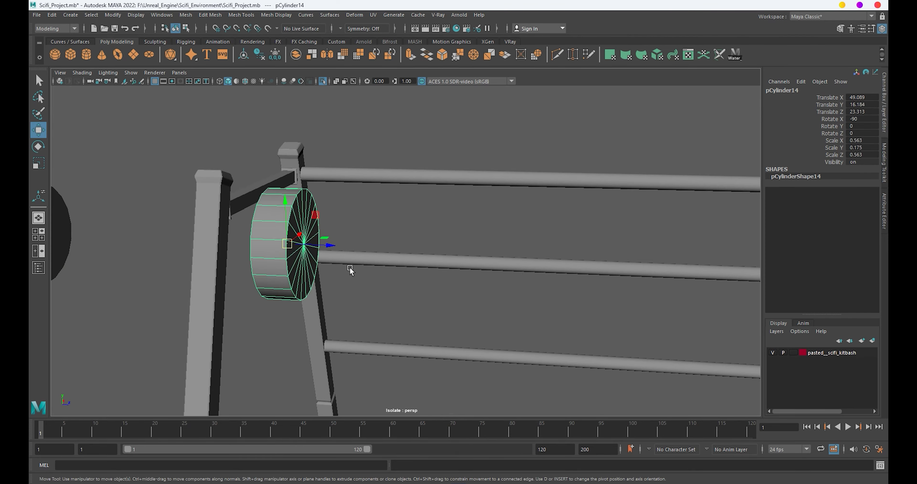
{"action": "mouse_move", "coordinate": [353, 268]}
{"action": "left_mouse_down", "text": "alt"}
{"action": "mouse_move", "coordinate": [360, 270]}
{"action": "mouse_move", "coordinate": [280, 270]}
{"action": "left_mouse_up", "text": "alt"}
{"action": "key", "text": "r"}
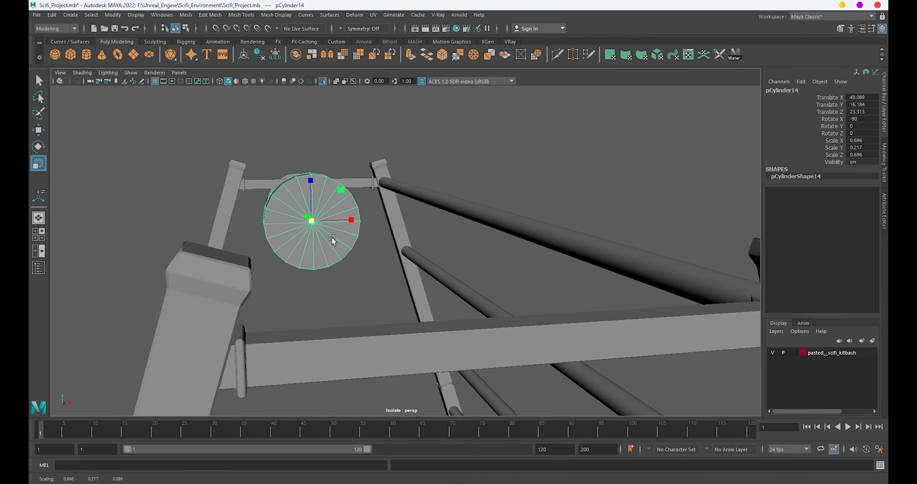
{"action": "mouse_move", "coordinate": [332, 238]}
{"action": "left_mouse_down", "text": "alt"}
{"action": "mouse_move", "coordinate": [385, 256]}
{"action": "mouse_move", "coordinate": [354, 244]}
{"action": "left_mouse_up", "text": "alt"}
{"action": "key", "text": "ctrl+z"}
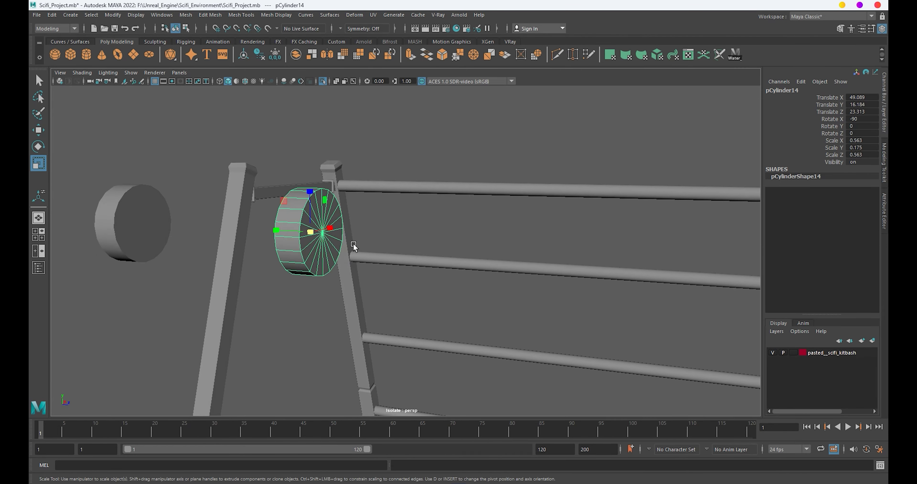
{"action": "right_click_drag", "start_coordinate": [354, 245], "coordinate": [350, 266], "text": "alt"}
Select the disc's front cap faces and extrude them.
{"action": "right_click_drag", "start_coordinate": [297, 185], "coordinate": [285, 188]}
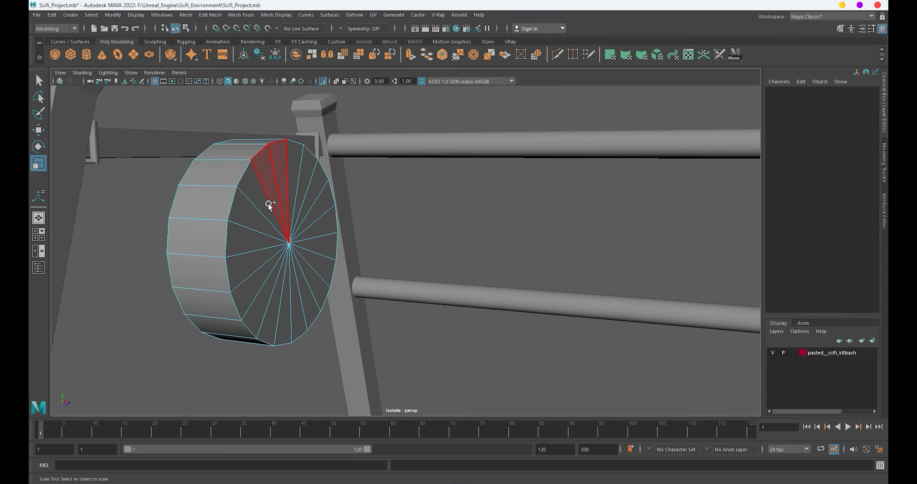
{"action": "left_click_drag", "start_coordinate": [268, 203], "coordinate": [296, 244], "text": "shift"}
{"action": "key", "text": "ctrl+e"}
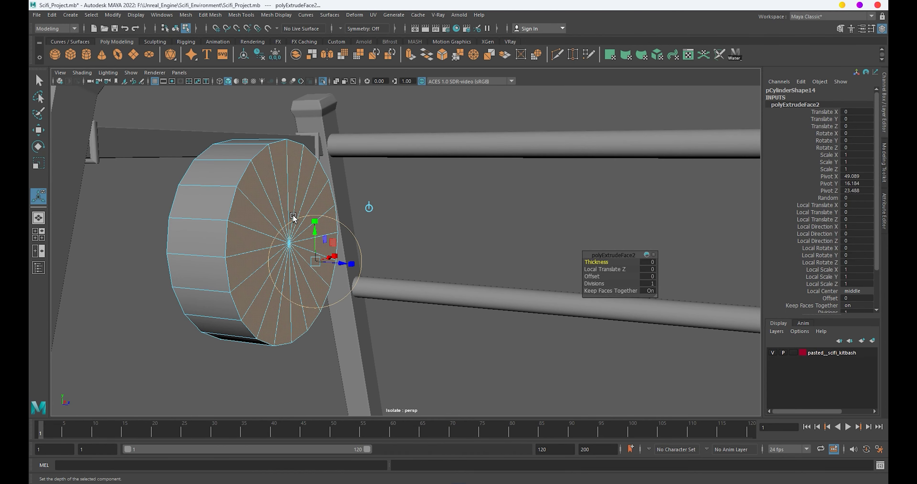
{"action": "key", "text": "4"}
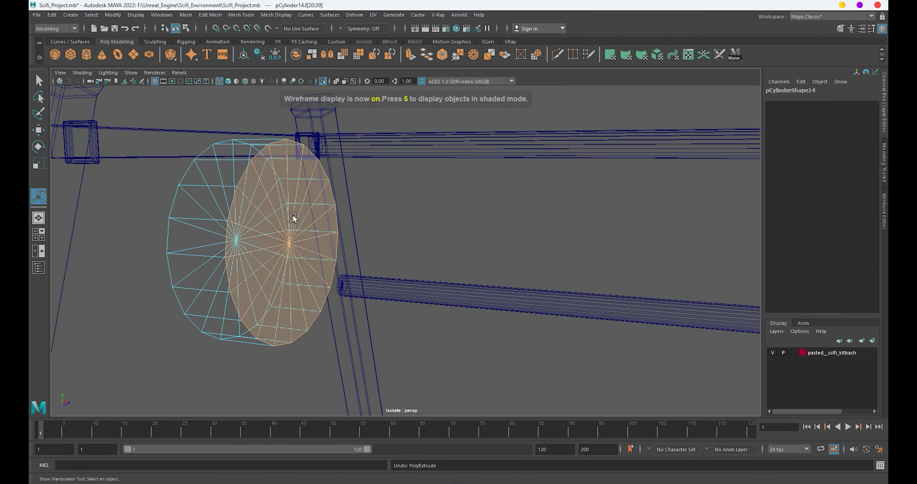
{"action": "left_click_drag", "start_coordinate": [293, 216], "coordinate": [322, 262], "text": "alt"}
{"action": "key", "text": "5"}
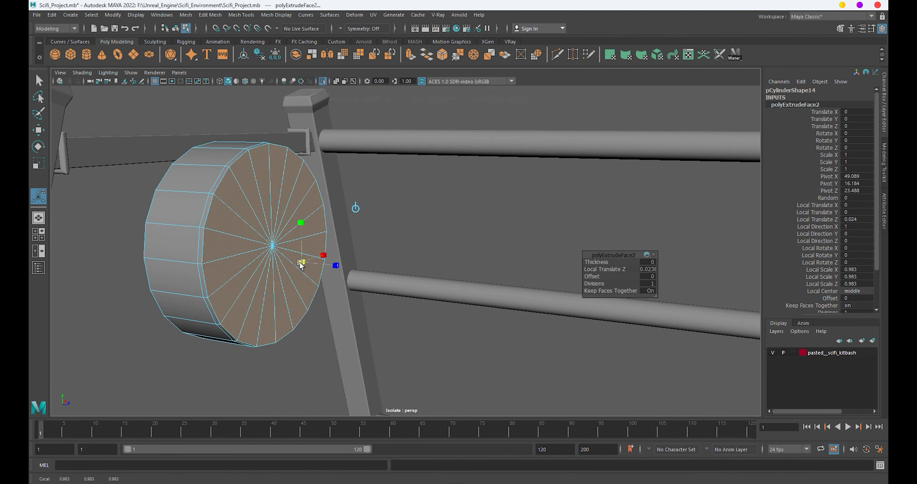
Extrude the face inward for a rim, then inset an inner ring scaled to 0.717.
{"action": "key", "text": "ctrl+e"}
{"action": "mouse_move", "coordinate": [319, 264]}
{"action": "left_mouse_down"}
{"action": "mouse_move", "coordinate": [289, 261]}
{"action": "mouse_move", "coordinate": [344, 257]}
{"action": "left_mouse_up"}
{"action": "key", "text": "ctrl+e"}
{"action": "key", "text": "ctrl+e"}
{"action": "right_click_drag", "start_coordinate": [344, 257], "coordinate": [347, 222]}
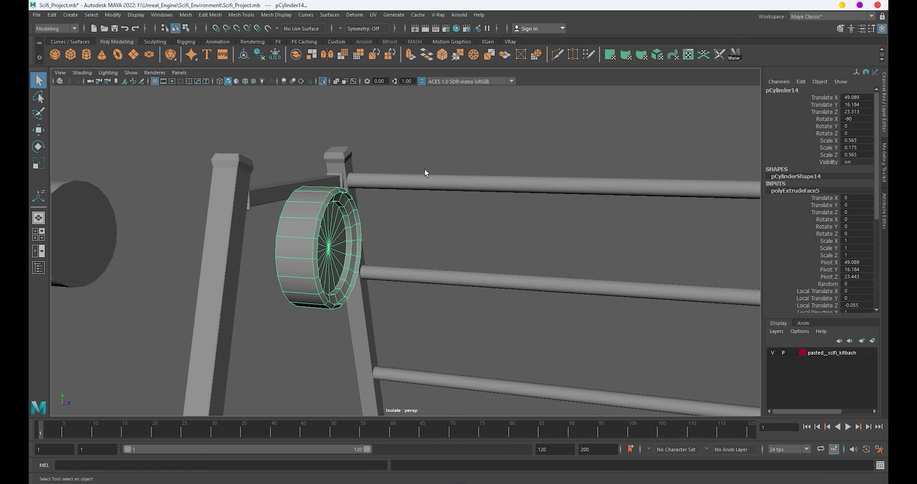
Bevel the edge loop around the end cap.
{"action": "key", "text": "w"}
{"action": "left_click_drag", "start_coordinate": [426, 173], "coordinate": [351, 231], "text": "alt"}
{"action": "right_click_drag", "start_coordinate": [351, 230], "coordinate": [331, 229]}
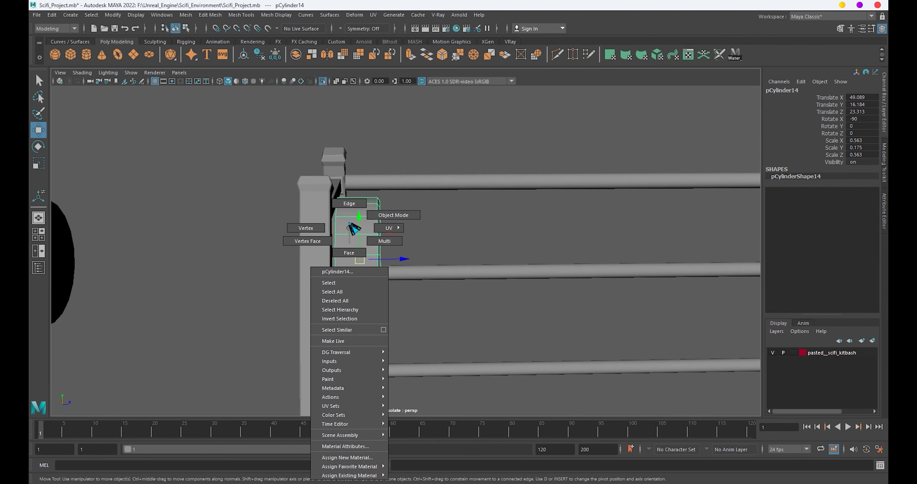
{"action": "double_click", "coordinate": [332, 228]}
{"action": "key", "text": "ctrl+b"}
{"action": "left_click_drag", "start_coordinate": [385, 259], "coordinate": [340, 253], "text": "alt"}
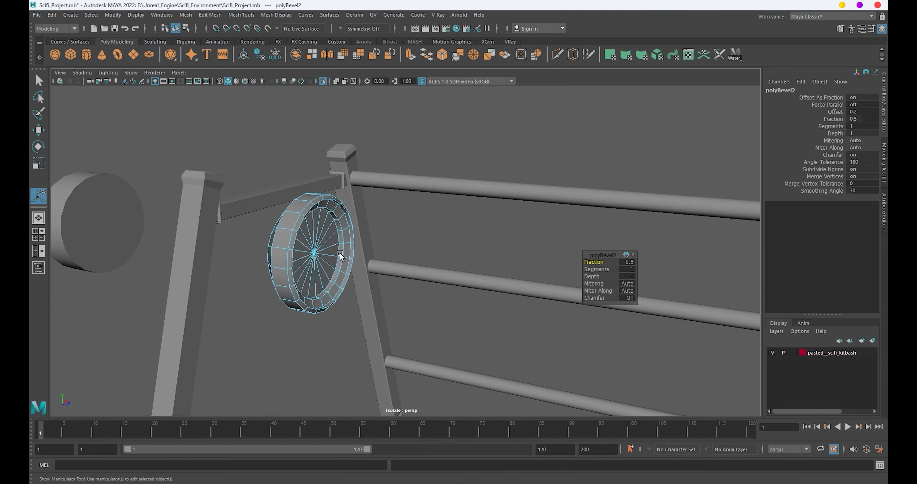
{"action": "mouse_move", "coordinate": [303, 245]}
{"action": "right_mouse_down"}
{"action": "mouse_move", "coordinate": [399, 167]}
{"action": "mouse_move", "coordinate": [264, 202]}
{"action": "right_mouse_up"}
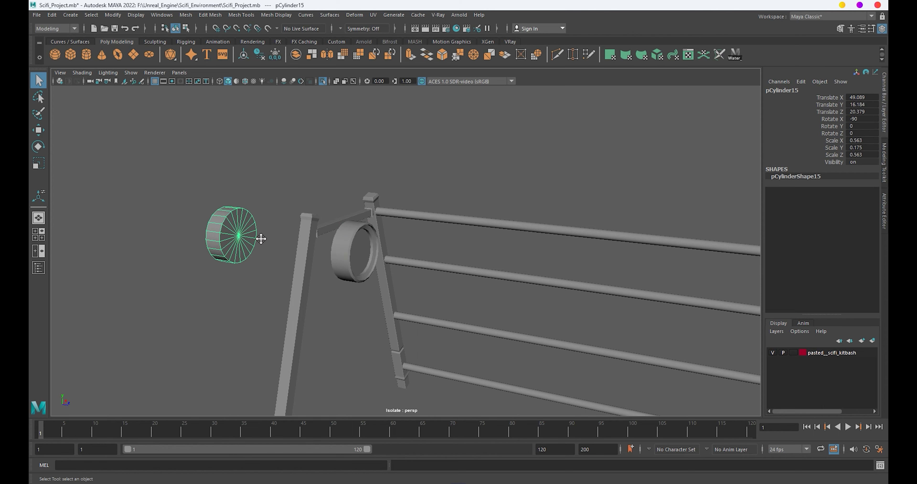
Select the small copied cylinder in the wireframe front view.
{"action": "left_click_drag", "start_coordinate": [261, 238], "coordinate": [230, 222], "text": "alt"}
{"action": "key", "text": "space"}
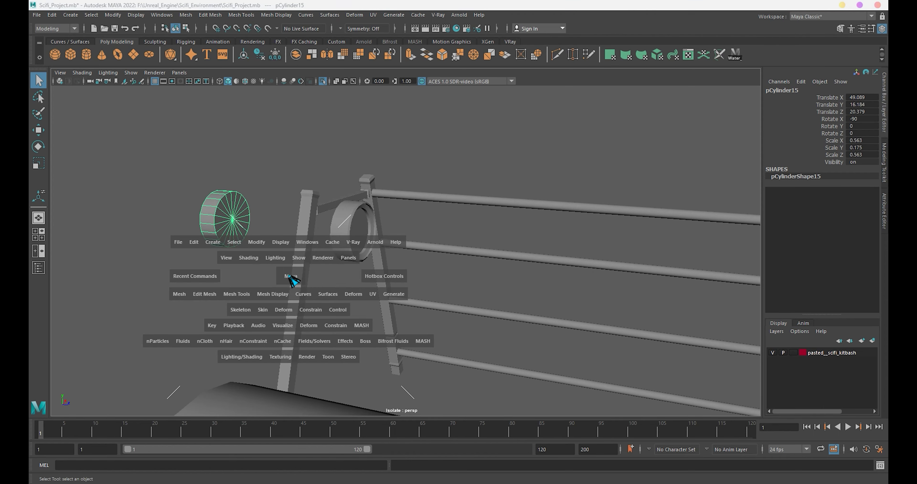
{"action": "left_click_drag", "start_coordinate": [293, 281], "coordinate": [293, 299]}
{"action": "key", "text": "4"}
{"action": "mouse_move", "coordinate": [364, 263]}
{"action": "right_mouse_down", "text": "alt"}
{"action": "mouse_move", "coordinate": [435, 252]}
{"action": "mouse_move", "coordinate": [467, 309]}
{"action": "right_mouse_up", "text": "alt"}
{"action": "right_click", "coordinate": [484, 228]}
{"action": "left_click", "coordinate": [476, 250]}
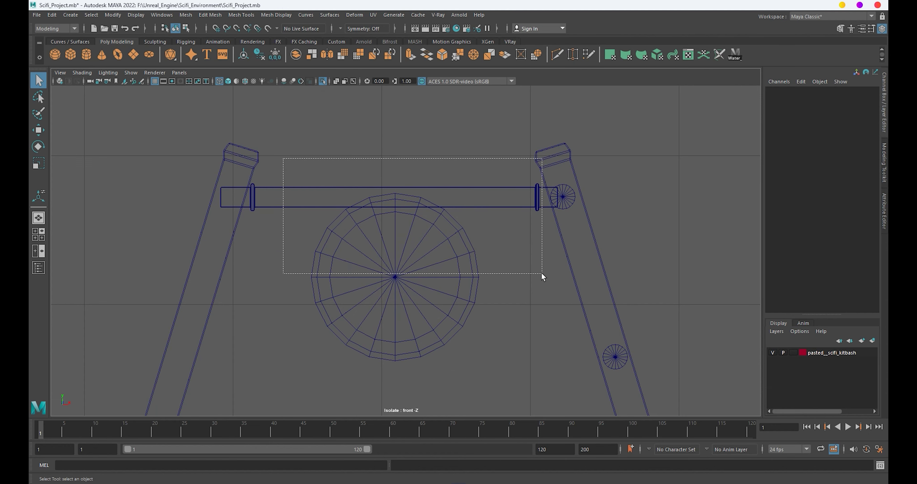
{"action": "left_click_drag", "start_coordinate": [534, 265], "coordinate": [541, 273]}
Move the small copy next to the ring on the fence.
{"action": "key", "text": "space"}
{"action": "key", "text": "w"}
{"action": "mouse_move", "coordinate": [459, 272]}
{"action": "left_mouse_down"}
{"action": "mouse_move", "coordinate": [373, 272]}
{"action": "mouse_move", "coordinate": [687, 344]}
{"action": "left_mouse_up"}
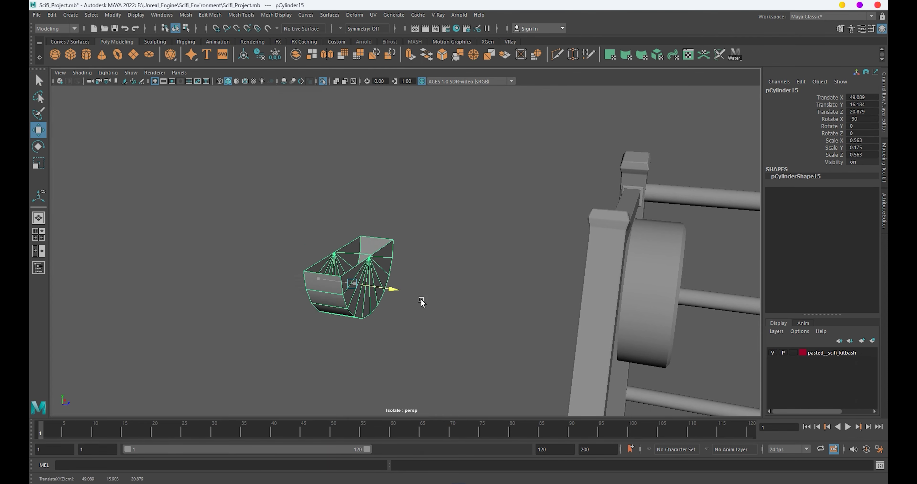
{"action": "key", "text": "f"}
{"action": "mouse_move", "coordinate": [534, 313]}
{"action": "left_mouse_down"}
{"action": "mouse_move", "coordinate": [439, 289]}
{"action": "mouse_move", "coordinate": [478, 330]}
{"action": "mouse_move", "coordinate": [434, 336]}
{"action": "mouse_move", "coordinate": [455, 336]}
{"action": "mouse_move", "coordinate": [446, 336]}
{"action": "left_mouse_up"}
Delete half of the copy's end faces to leave it open-ended.
{"action": "key", "text": "w"}
{"action": "scroll", "coordinate": [444, 330], "scroll_direction": "up", "scroll_amount": 2}
{"action": "scroll", "coordinate": [442, 319], "scroll_direction": "up", "scroll_amount": 4}
{"action": "scroll", "coordinate": [428, 299], "scroll_direction": "up", "scroll_amount": 2}
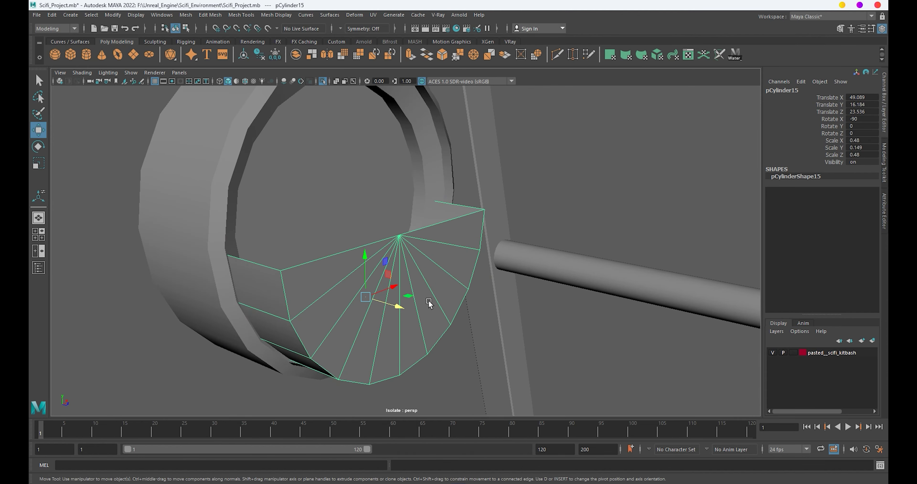
{"action": "right_click_drag", "start_coordinate": [410, 254], "coordinate": [409, 273]}
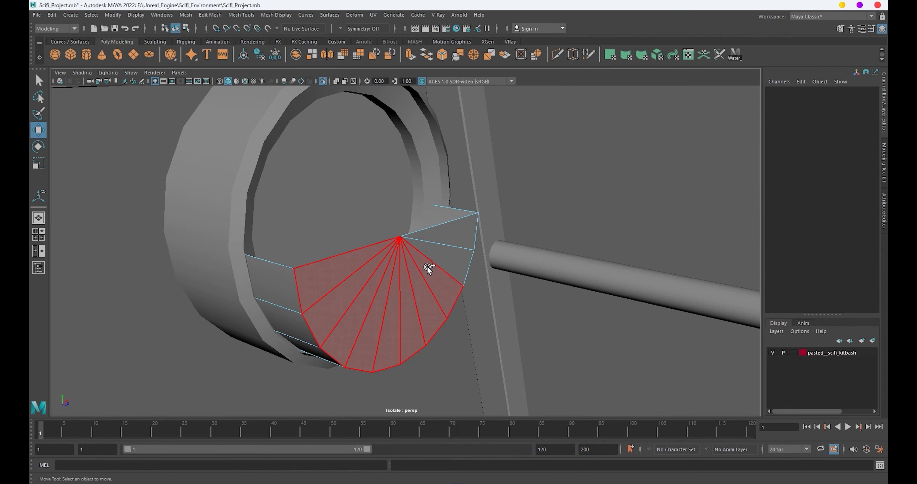
{"action": "left_click", "coordinate": [428, 269]}
{"action": "scroll", "coordinate": [452, 268], "scroll_direction": "down", "scroll_amount": 5}
{"action": "mouse_move", "coordinate": [436, 273]}
{"action": "left_mouse_down", "text": "alt"}
{"action": "mouse_move", "coordinate": [440, 302]}
{"action": "mouse_move", "coordinate": [485, 266]}
{"action": "left_mouse_up", "text": "alt"}
{"action": "key", "text": "super"}
{"action": "key", "text": "super"}
{"action": "right_click_drag", "start_coordinate": [489, 228], "coordinate": [543, 181]}
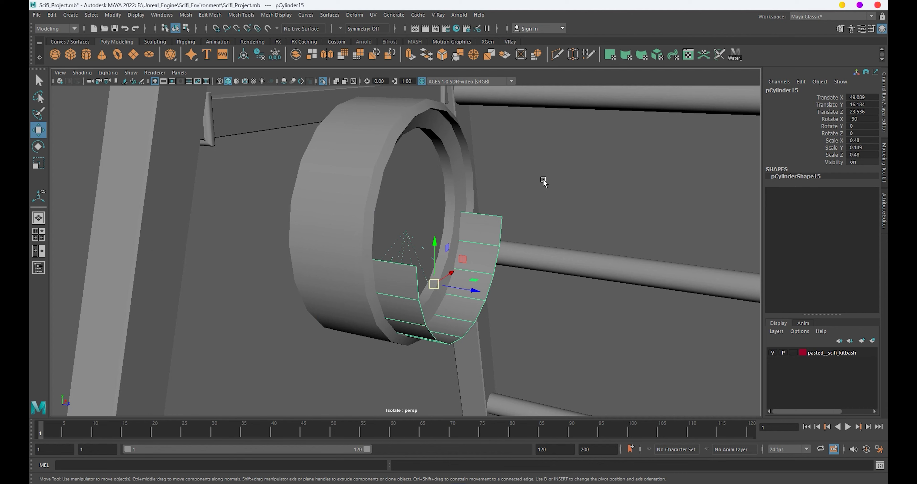
Shrink the copy slightly and extrude its end edges along the rail.
{"action": "key", "text": "r"}
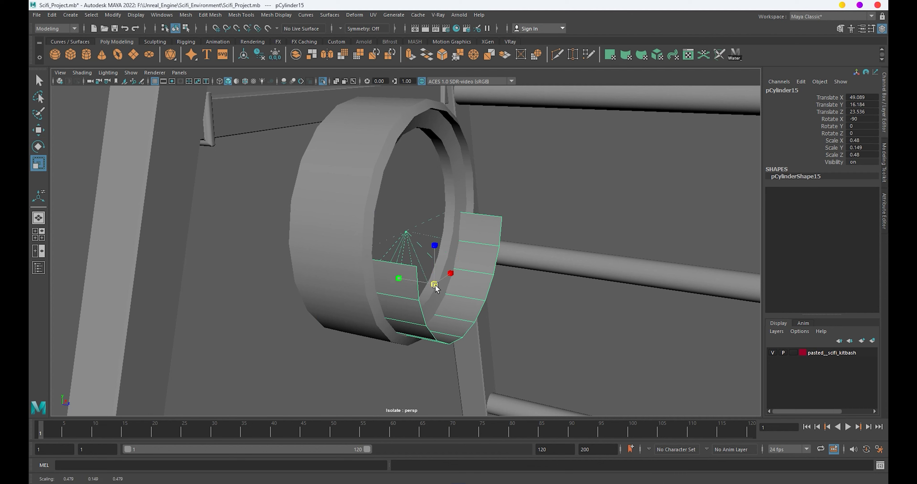
{"action": "left_click_drag", "start_coordinate": [435, 284], "coordinate": [468, 295]}
{"action": "key", "text": "w"}
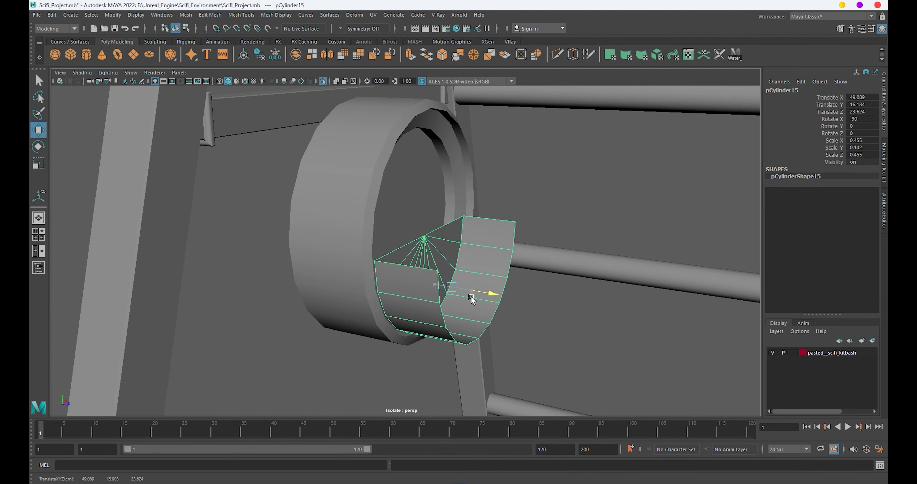
{"action": "right_click_drag", "start_coordinate": [469, 295], "coordinate": [474, 227]}
{"action": "left_click", "coordinate": [437, 286]}
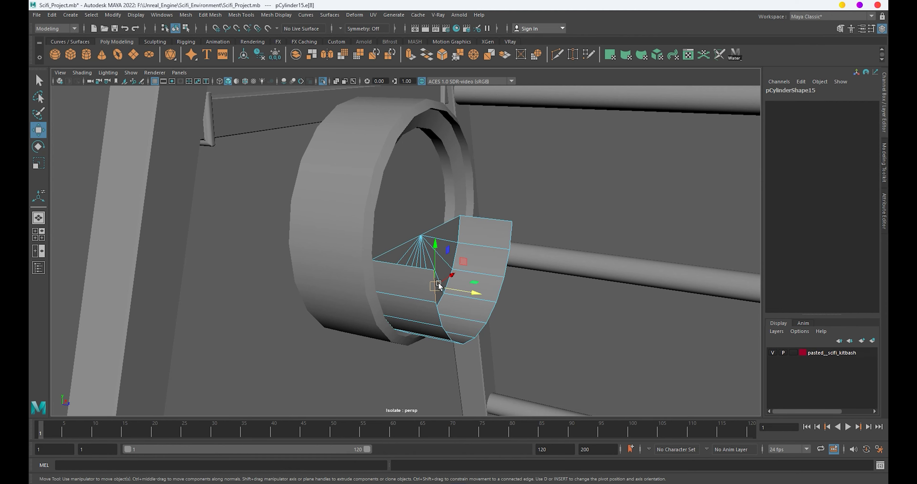
{"action": "key", "text": "ctrl+e"}
{"action": "mouse_move", "coordinate": [438, 285]}
{"action": "left_mouse_down", "text": "alt"}
{"action": "mouse_move", "coordinate": [354, 287]}
{"action": "mouse_move", "coordinate": [387, 306]}
{"action": "mouse_move", "coordinate": [354, 307]}
{"action": "mouse_move", "coordinate": [355, 291]}
{"action": "mouse_move", "coordinate": [451, 287]}
{"action": "left_mouse_up", "text": "alt"}
Extrude the tube once more and adjust the last extrusion's length.
{"action": "key", "text": "ctrl+e"}
{"action": "key", "text": "ctrl+e"}
{"action": "key", "text": "ctrl+e"}
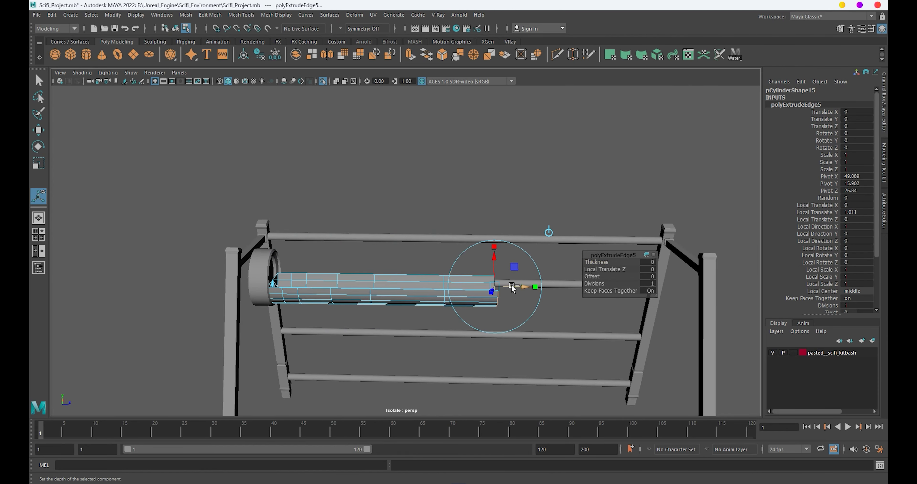
{"action": "mouse_move", "coordinate": [516, 287]}
{"action": "left_mouse_down"}
{"action": "mouse_move", "coordinate": [562, 289]}
{"action": "mouse_move", "coordinate": [303, 260]}
{"action": "mouse_move", "coordinate": [364, 265]}
{"action": "mouse_move", "coordinate": [337, 256]}
{"action": "left_mouse_up"}
{"action": "key", "text": "ctrl+z"}
{"action": "key", "text": "q"}
{"action": "right_click_drag", "start_coordinate": [337, 256], "coordinate": [320, 245], "text": "alt"}
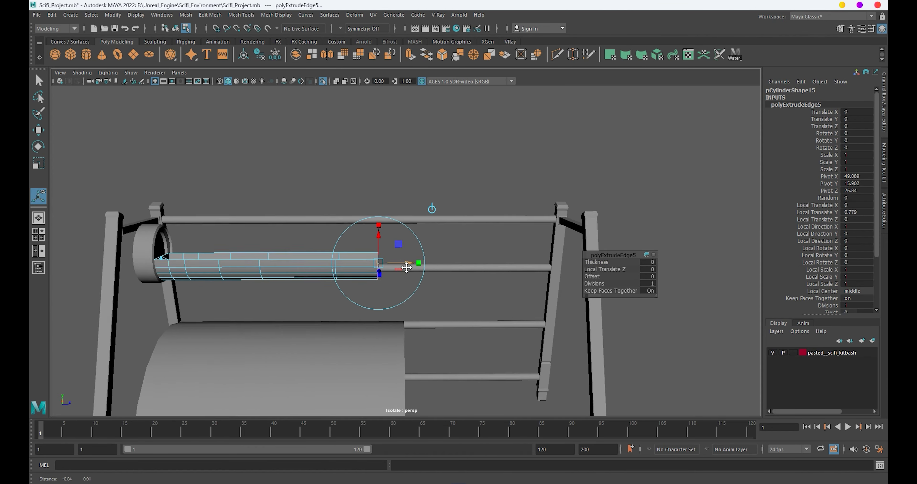
{"action": "left_click_drag", "start_coordinate": [320, 245], "coordinate": [378, 178], "text": "alt"}
{"action": "key", "text": "F8"}
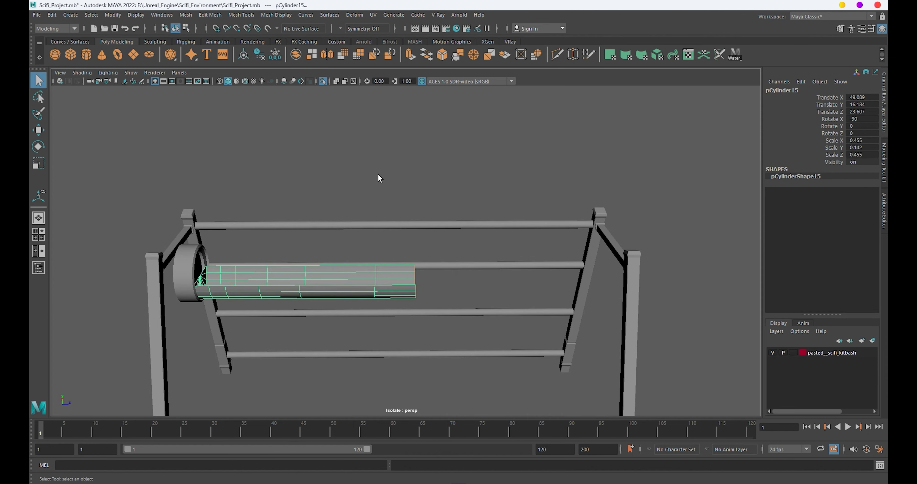
{"action": "key", "text": "w"}
Mirror the tube so it spans the rail.
{"action": "mouse_move", "coordinate": [401, 235]}
{"action": "left_mouse_down", "text": "alt"}
{"action": "mouse_move", "coordinate": [345, 219]}
{"action": "mouse_move", "coordinate": [377, 216]}
{"action": "mouse_move", "coordinate": [332, 231]}
{"action": "mouse_move", "coordinate": [334, 222]}
{"action": "mouse_move", "coordinate": [387, 231]}
{"action": "left_mouse_up", "text": "alt"}
{"action": "left_click", "coordinate": [416, 211]}
{"action": "scroll", "coordinate": [387, 231], "scroll_direction": "up", "scroll_amount": 3}
{"action": "left_click", "coordinate": [379, 239]}
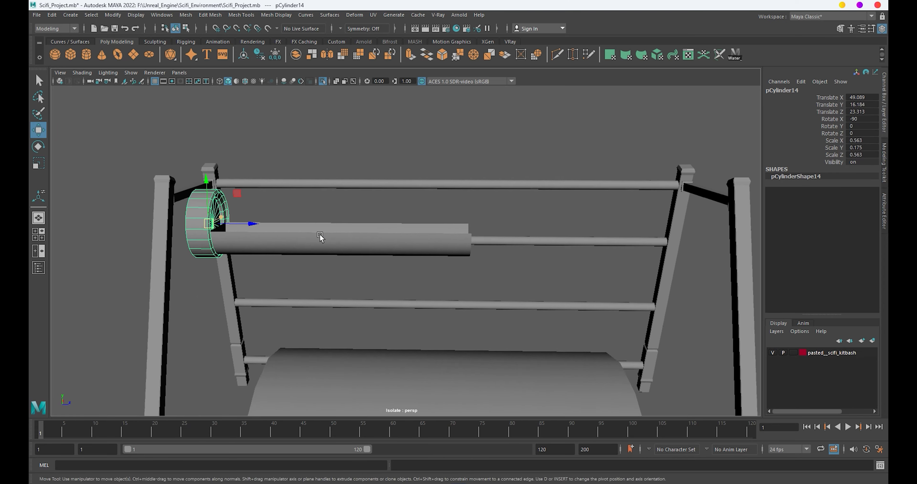
{"action": "scroll", "coordinate": [338, 251], "scroll_direction": "down", "scroll_amount": 2}
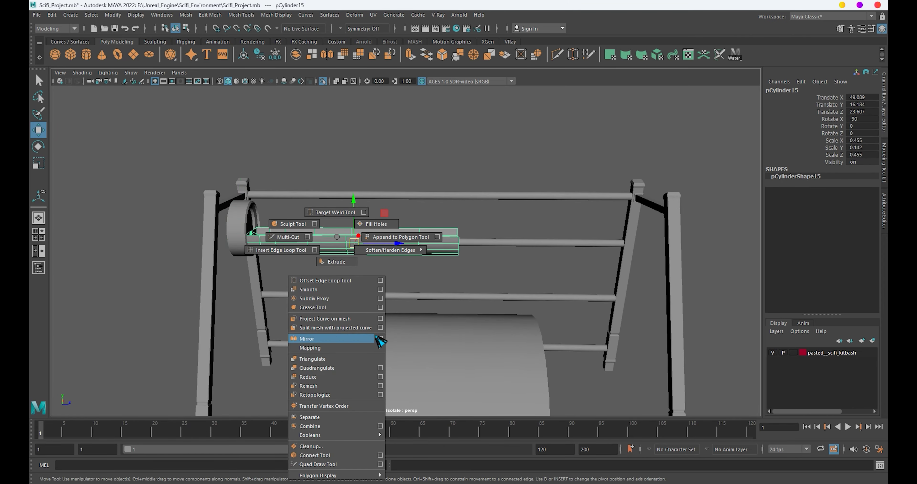
{"action": "right_click_drag", "start_coordinate": [337, 245], "coordinate": [385, 341], "text": "shift"}
{"action": "left_click", "coordinate": [660, 403]}
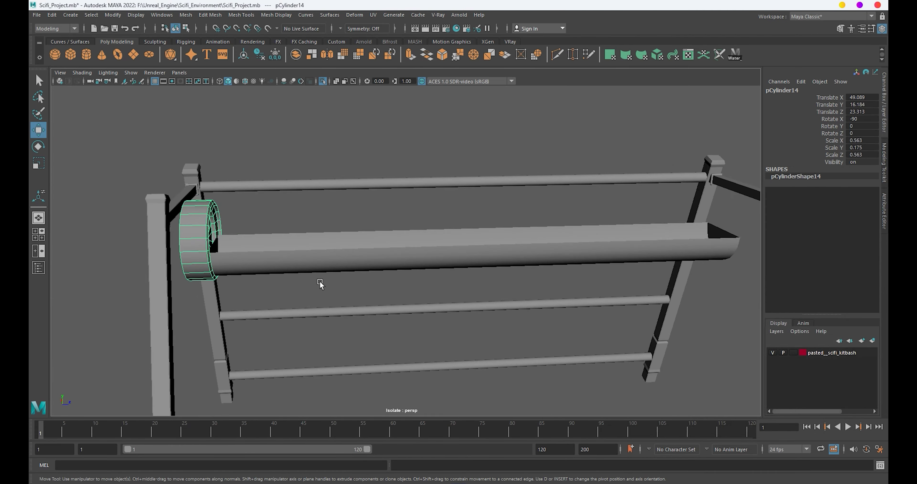
{"action": "left_click_drag", "start_coordinate": [320, 284], "coordinate": [396, 293], "text": "alt"}
Place a cap copy at the tube's far end, rotated 180° on Y, Translate Z 31.131.
{"action": "key", "text": "ctrl+b"}
{"action": "key", "text": "ctrl+z"}
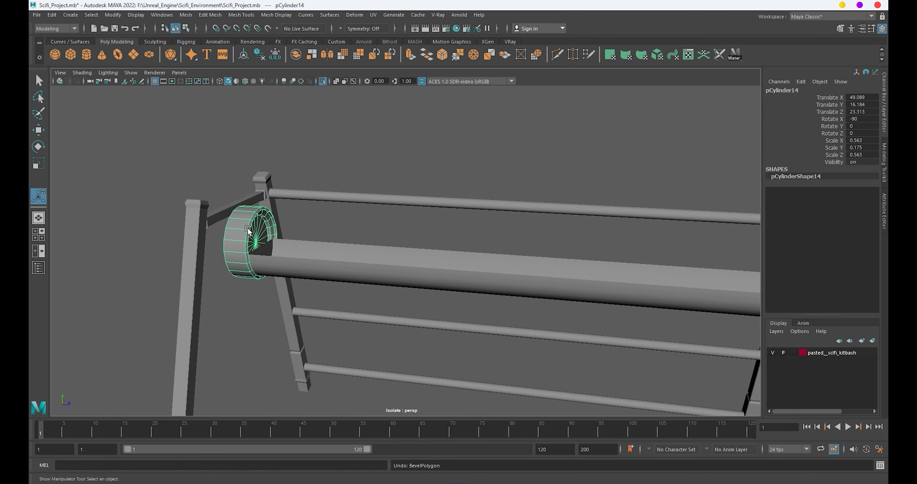
{"action": "mouse_move", "coordinate": [248, 231]}
{"action": "left_mouse_down", "text": "alt"}
{"action": "mouse_move", "coordinate": [385, 266]}
{"action": "mouse_move", "coordinate": [318, 248]}
{"action": "mouse_move", "coordinate": [647, 289]}
{"action": "mouse_move", "coordinate": [629, 294]}
{"action": "left_mouse_up", "text": "alt"}
{"action": "key", "text": "w"}
{"action": "key", "text": "e"}
{"action": "type", "text": "-0"}
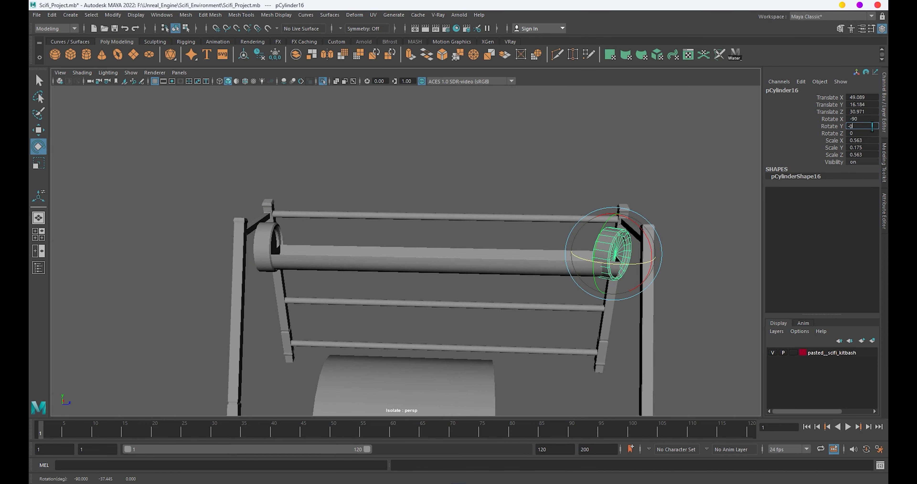
{"action": "type", "text": "180"}
{"action": "key", "text": "Return"}
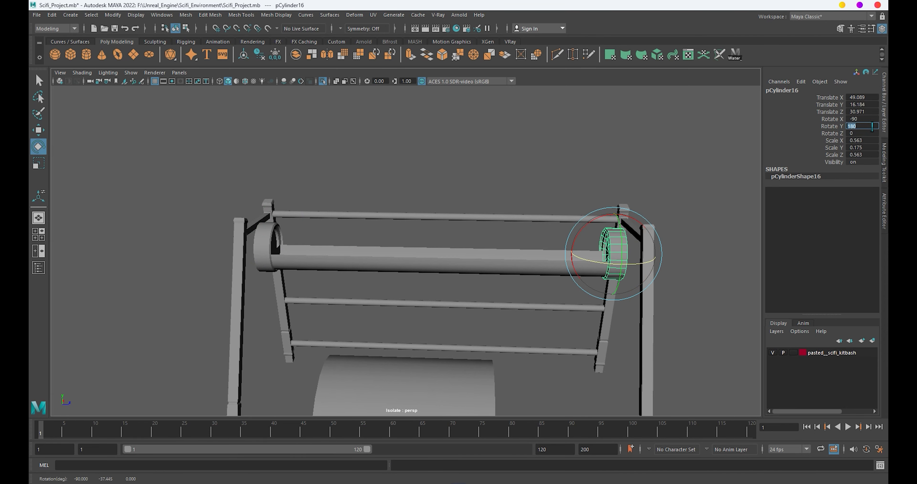
{"action": "key", "text": "Return"}
{"action": "mouse_move", "coordinate": [516, 286]}
{"action": "left_mouse_down", "text": "alt"}
{"action": "mouse_move", "coordinate": [632, 311]}
{"action": "mouse_move", "coordinate": [561, 347]}
{"action": "left_mouse_up", "text": "alt"}
{"action": "key", "text": "w"}
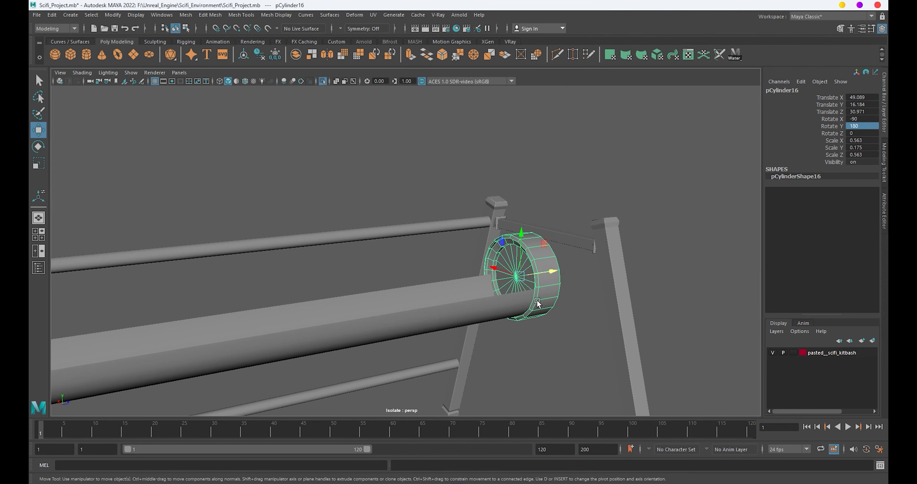
{"action": "left_click_drag", "start_coordinate": [537, 302], "coordinate": [498, 306]}
{"action": "left_click_drag", "start_coordinate": [659, 254], "coordinate": [666, 257]}
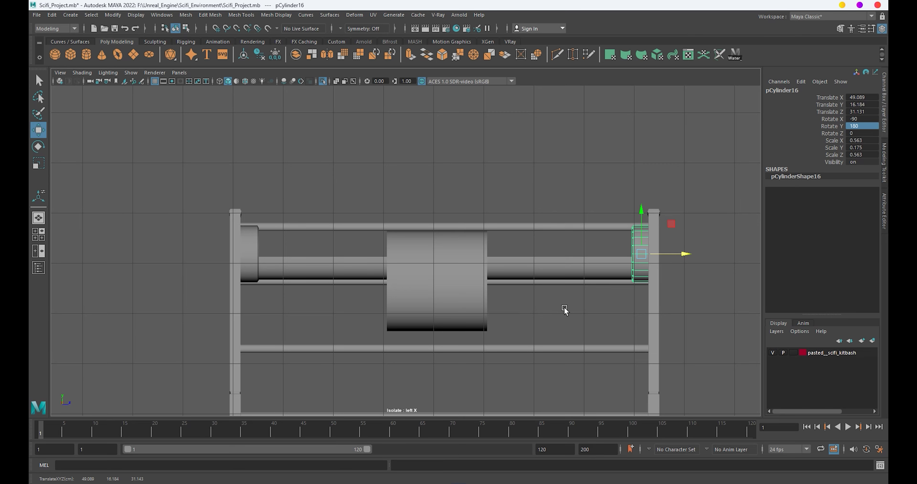
{"action": "left_click_drag", "start_coordinate": [564, 310], "coordinate": [599, 293]}
Inspect the rack and select the right-hand cap, checking its edges.
{"action": "left_click", "coordinate": [541, 274]}
{"action": "mouse_move", "coordinate": [540, 274]}
{"action": "left_mouse_down", "text": "alt"}
{"action": "mouse_move", "coordinate": [417, 269]}
{"action": "mouse_move", "coordinate": [357, 285]}
{"action": "left_mouse_up", "text": "alt"}
{"action": "scroll", "coordinate": [357, 285], "scroll_direction": "up", "scroll_amount": 5}
{"action": "key", "text": "t"}
{"action": "mouse_move", "coordinate": [451, 263]}
{"action": "left_mouse_down", "text": "alt"}
{"action": "mouse_move", "coordinate": [391, 254]}
{"action": "mouse_move", "coordinate": [466, 259]}
{"action": "left_mouse_up", "text": "alt"}
{"action": "scroll", "coordinate": [466, 259], "scroll_direction": "up", "scroll_amount": 3}
{"action": "right_click_drag", "start_coordinate": [180, 194], "coordinate": [199, 192]}
{"action": "key", "text": "q"}
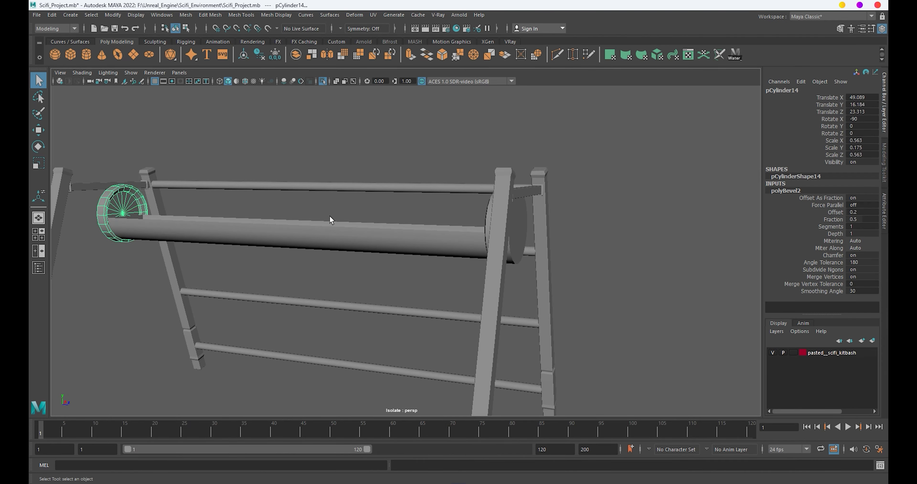
{"action": "left_click", "coordinate": [516, 228]}
{"action": "left_click_drag", "start_coordinate": [516, 227], "coordinate": [463, 249], "text": "alt"}
{"action": "right_click_drag", "start_coordinate": [463, 249], "coordinate": [479, 221]}
{"action": "mouse_move", "coordinate": [479, 221]}
{"action": "left_mouse_down", "text": "alt"}
{"action": "mouse_move", "coordinate": [471, 235]}
{"action": "mouse_move", "coordinate": [495, 242]}
{"action": "mouse_move", "coordinate": [482, 248]}
{"action": "left_mouse_up", "text": "alt"}
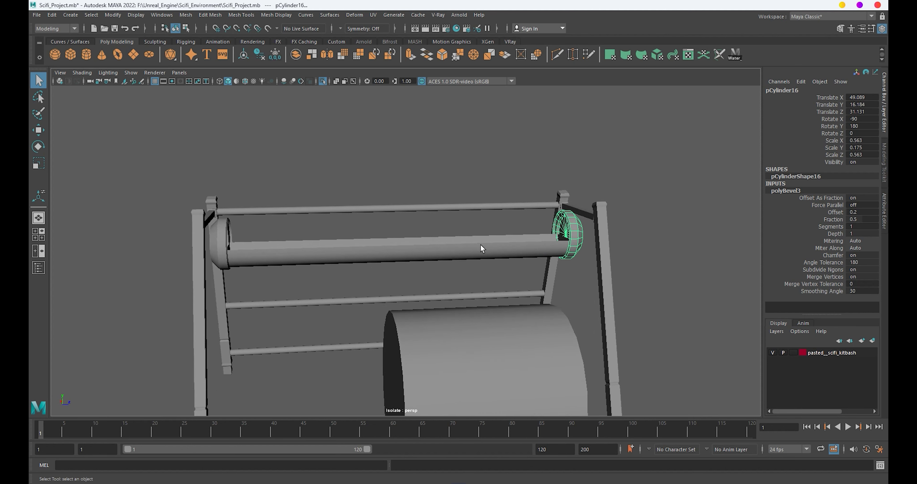
Delete the left end cap's construction history and exit isolate view.
{"action": "key", "text": "w"}
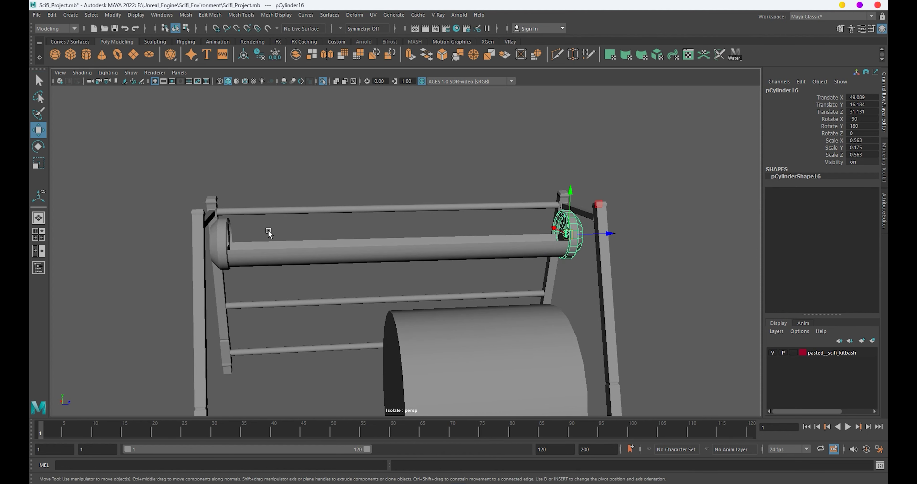
{"action": "left_click", "coordinate": [226, 238]}
{"action": "key", "text": "alt+shift+d"}
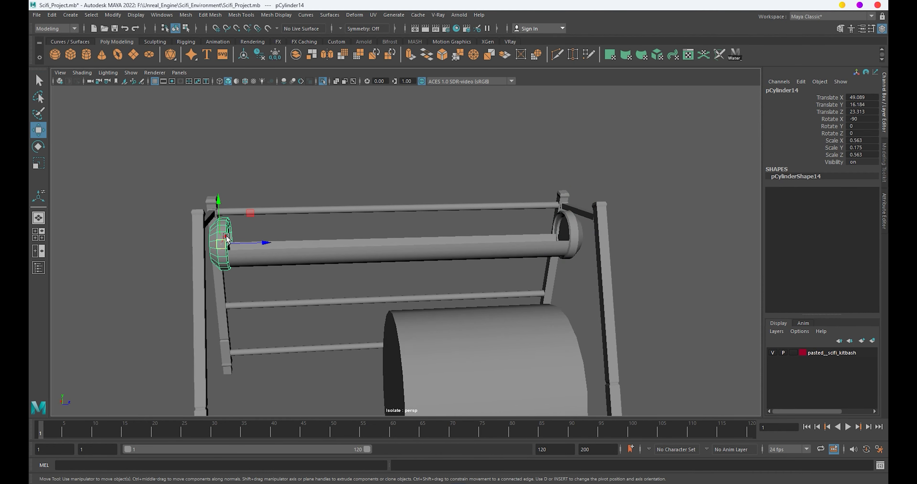
{"action": "mouse_move", "coordinate": [227, 238]}
{"action": "left_mouse_down", "text": "alt"}
{"action": "mouse_move", "coordinate": [542, 292]}
{"action": "mouse_move", "coordinate": [466, 286]}
{"action": "left_mouse_up", "text": "alt"}
{"action": "key", "text": "ctrl+1"}
Slide the small cube near the door along X toward the rack.
{"action": "scroll", "coordinate": [402, 282], "scroll_direction": "up", "scroll_amount": 10}
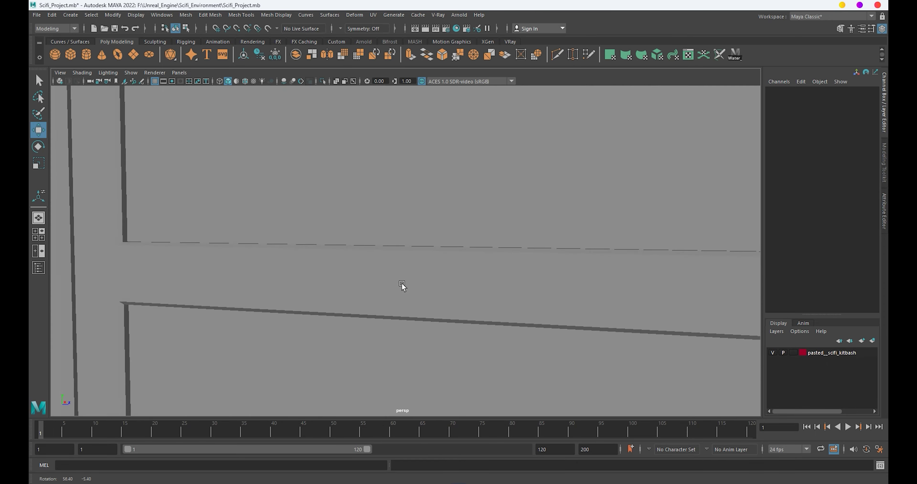
{"action": "scroll", "coordinate": [480, 251], "scroll_direction": "down", "scroll_amount": 10}
{"action": "mouse_move", "coordinate": [481, 251]}
{"action": "left_mouse_down", "text": "alt"}
{"action": "mouse_move", "coordinate": [665, 255]}
{"action": "mouse_move", "coordinate": [530, 300]}
{"action": "left_mouse_up", "text": "alt"}
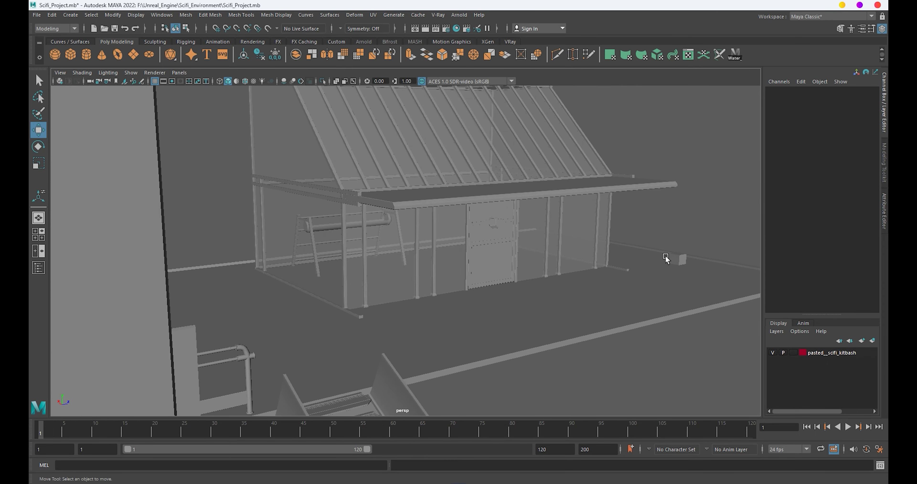
{"action": "left_click", "coordinate": [666, 257]}
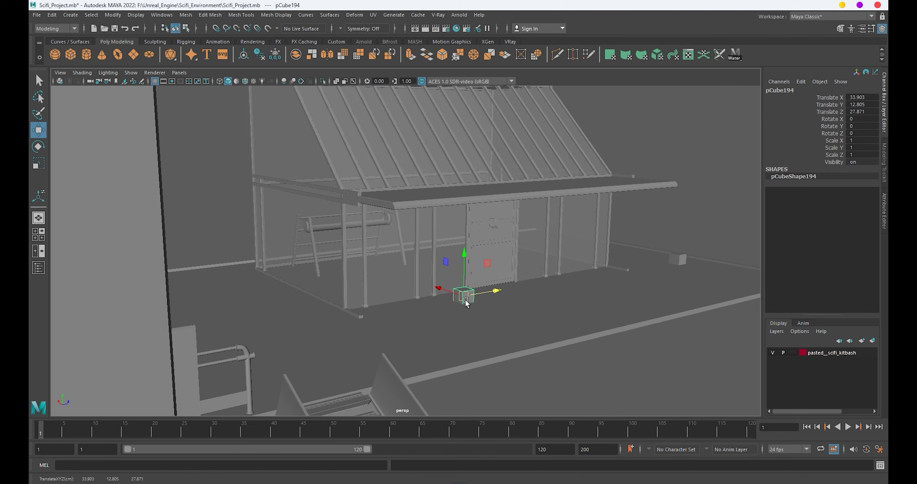
{"action": "left_click_drag", "start_coordinate": [356, 269], "coordinate": [366, 269]}
Select the rack's posts, rails, big tube, end cap, top rod and ring.
{"action": "scroll", "coordinate": [456, 333], "scroll_direction": "up", "scroll_amount": 5}
{"action": "scroll", "coordinate": [456, 334], "scroll_direction": "up", "scroll_amount": 5}
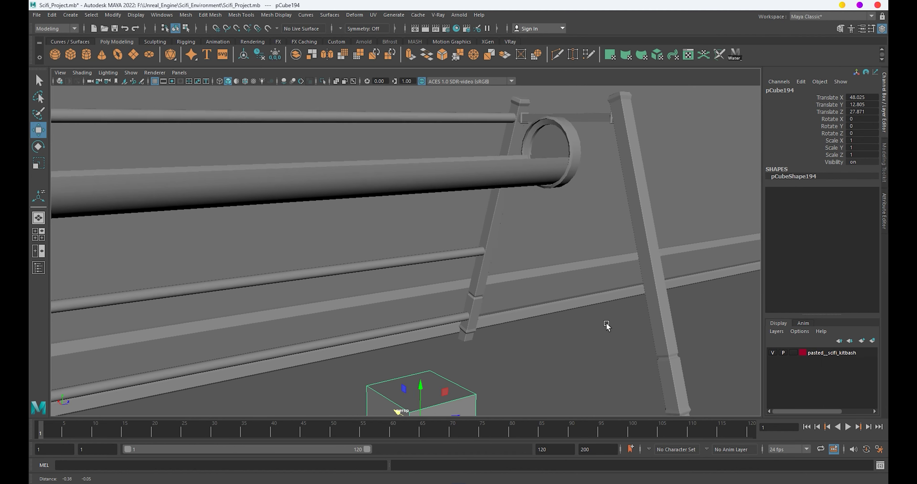
{"action": "scroll", "coordinate": [606, 324], "scroll_direction": "up", "scroll_amount": 4}
{"action": "left_click", "coordinate": [163, 311]}
{"action": "key", "text": "q"}
{"action": "left_click", "coordinate": [203, 286], "text": "shift"}
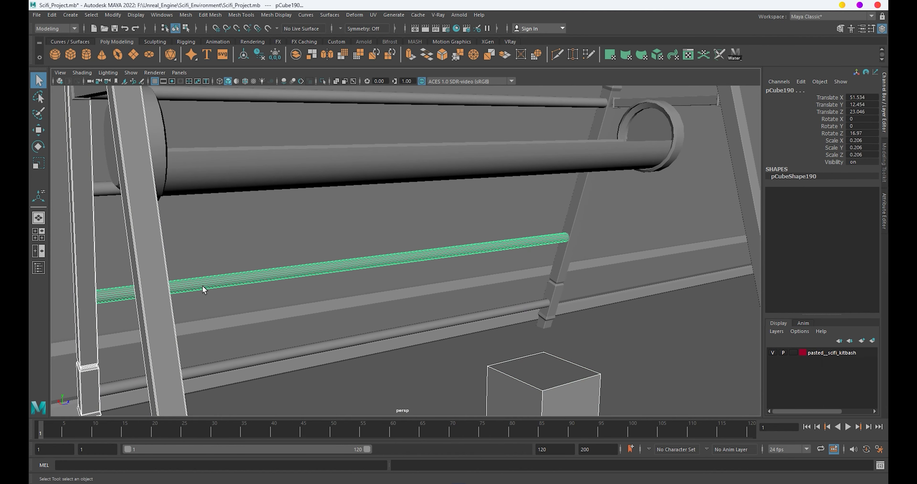
{"action": "left_click", "coordinate": [216, 369], "text": "shift"}
{"action": "left_click", "coordinate": [190, 159], "text": "shift"}
{"action": "left_click", "coordinate": [196, 122], "text": "shift"}
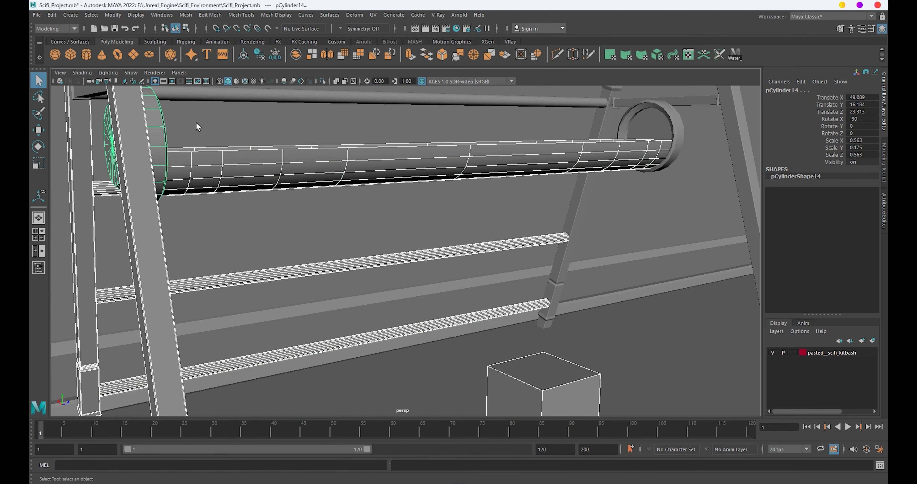
{"action": "left_click", "coordinate": [442, 104], "text": "shift"}
{"action": "left_click", "coordinate": [669, 124], "text": "shift"}
{"action": "left_click", "coordinate": [586, 178], "text": "shift"}
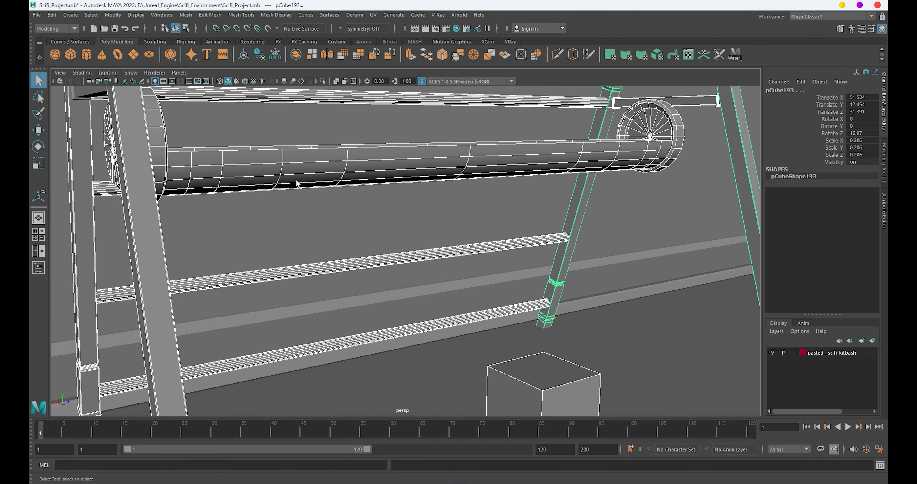
Add the top-left bracket and isolate the rack parts in shaded view.
{"action": "left_click_drag", "start_coordinate": [297, 181], "coordinate": [246, 165], "text": "alt"}
{"action": "left_click", "coordinate": [204, 114], "text": "shift"}
{"action": "key", "text": "ctrl+1"}
{"action": "key", "text": "f"}
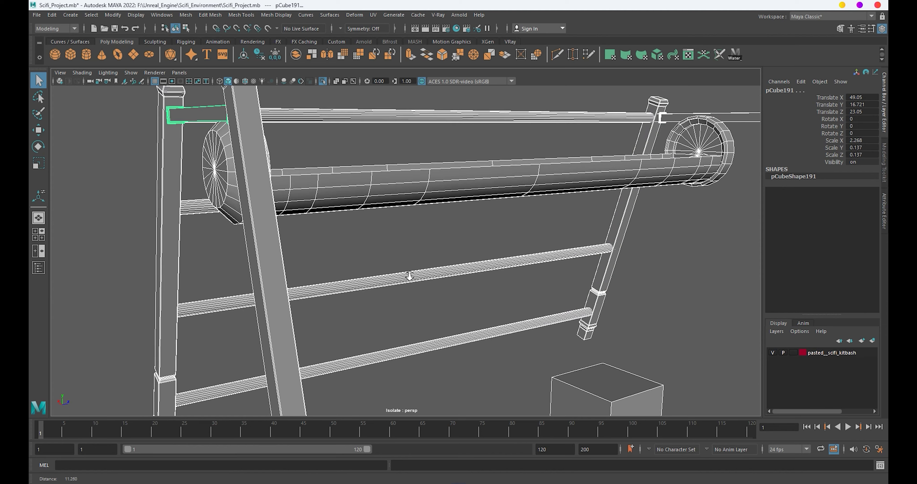
{"action": "key", "text": "5"}
{"action": "left_click_drag", "start_coordinate": [435, 295], "coordinate": [463, 214], "text": "alt"}
Flatten the small cube vertically into a thin slab.
{"action": "left_click", "coordinate": [483, 213]}
{"action": "key", "text": "w"}
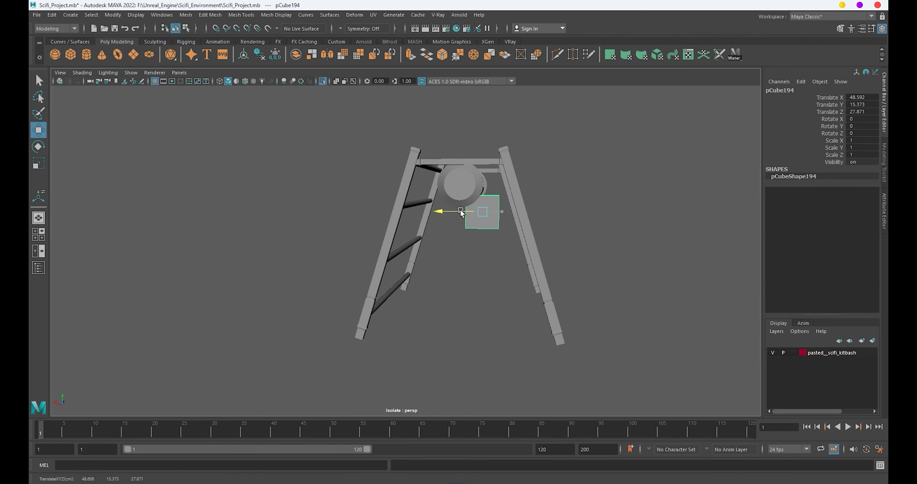
{"action": "key", "text": "r"}
{"action": "mouse_move", "coordinate": [463, 167]}
{"action": "left_mouse_down"}
{"action": "mouse_move", "coordinate": [465, 196]}
{"action": "mouse_move", "coordinate": [447, 241]}
{"action": "mouse_move", "coordinate": [513, 246]}
{"action": "mouse_move", "coordinate": [493, 229]}
{"action": "mouse_move", "coordinate": [488, 268]}
{"action": "left_mouse_up"}
Widen the slab along X into a plank spanning the rack.
{"action": "key", "text": "w"}
{"action": "key", "text": "space"}
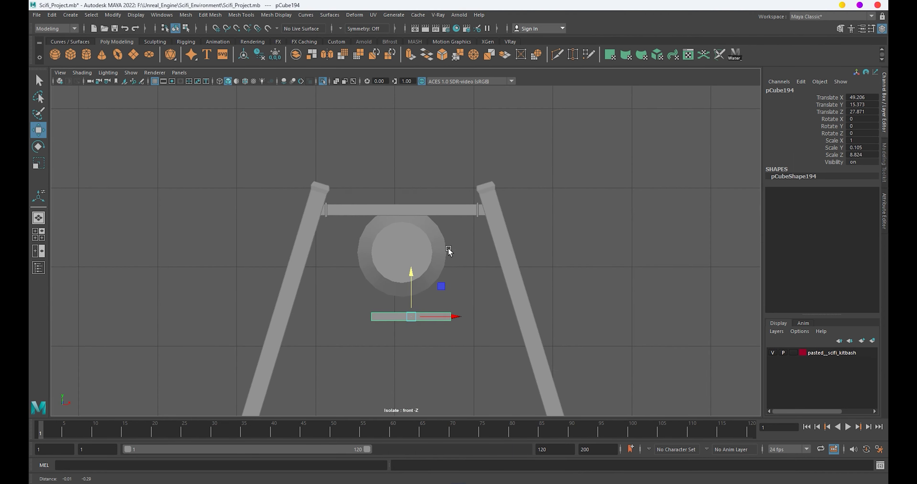
{"action": "key", "text": "r"}
{"action": "mouse_move", "coordinate": [451, 316]}
{"action": "left_mouse_down"}
{"action": "mouse_move", "coordinate": [475, 317]}
{"action": "mouse_move", "coordinate": [435, 315]}
{"action": "mouse_move", "coordinate": [443, 316]}
{"action": "left_mouse_up"}
{"action": "key", "text": "w"}
{"action": "key", "text": "r"}
{"action": "key", "text": "w"}
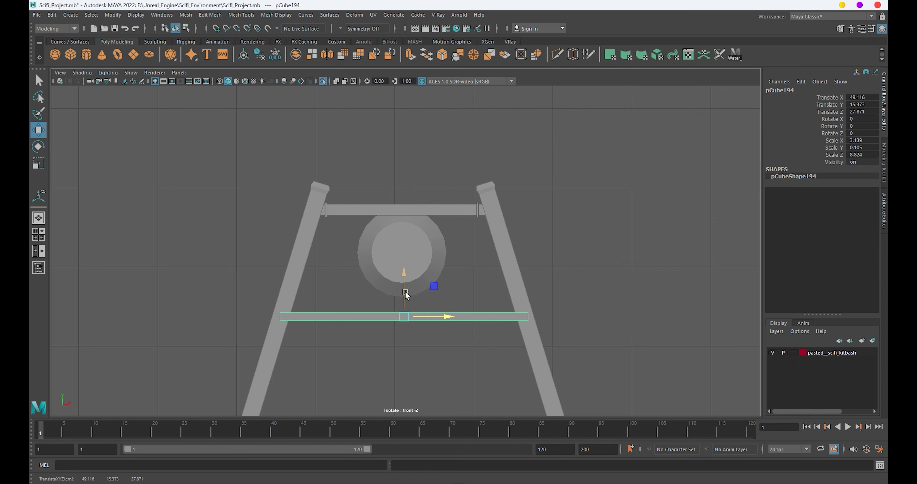
Position the plank just under the tube from front and side views.
{"action": "left_click_drag", "start_coordinate": [405, 293], "coordinate": [405, 279]}
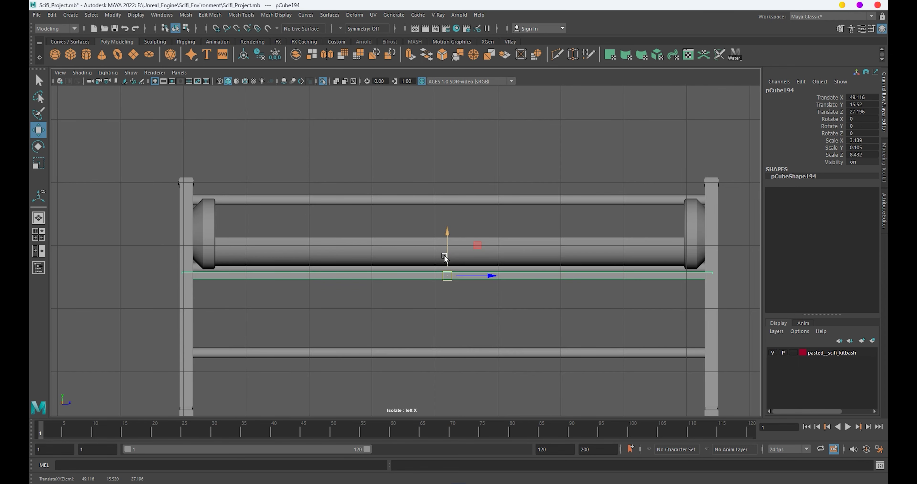
{"action": "left_click_drag", "start_coordinate": [447, 256], "coordinate": [447, 229]}
{"action": "key", "text": "r"}
{"action": "key", "text": "w"}
{"action": "mouse_move", "coordinate": [461, 307]}
{"action": "left_mouse_down", "text": "alt"}
{"action": "mouse_move", "coordinate": [454, 298]}
{"action": "mouse_move", "coordinate": [526, 284]}
{"action": "mouse_move", "coordinate": [520, 296]}
{"action": "mouse_move", "coordinate": [553, 321]}
{"action": "mouse_move", "coordinate": [504, 311]}
{"action": "mouse_move", "coordinate": [454, 323]}
{"action": "mouse_move", "coordinate": [387, 274]}
{"action": "left_mouse_up", "text": "alt"}
{"action": "left_click", "coordinate": [541, 314]}
Bevel the edges of the first shelf plank with Ctrl+B.
{"action": "key", "text": "r"}
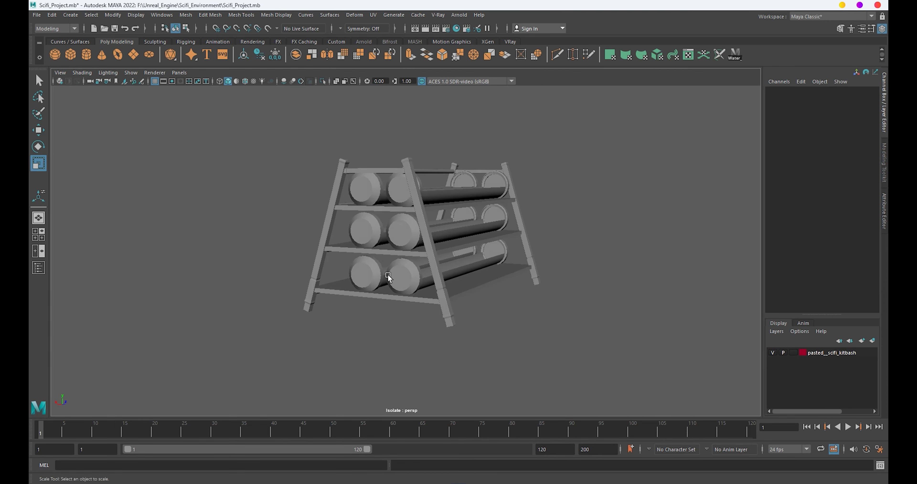
{"action": "scroll", "coordinate": [388, 274], "scroll_direction": "up", "scroll_amount": 3}
{"action": "left_click", "coordinate": [389, 320]}
{"action": "scroll", "coordinate": [358, 245], "scroll_direction": "up", "scroll_amount": 2}
{"action": "key", "text": "ctrl+b"}
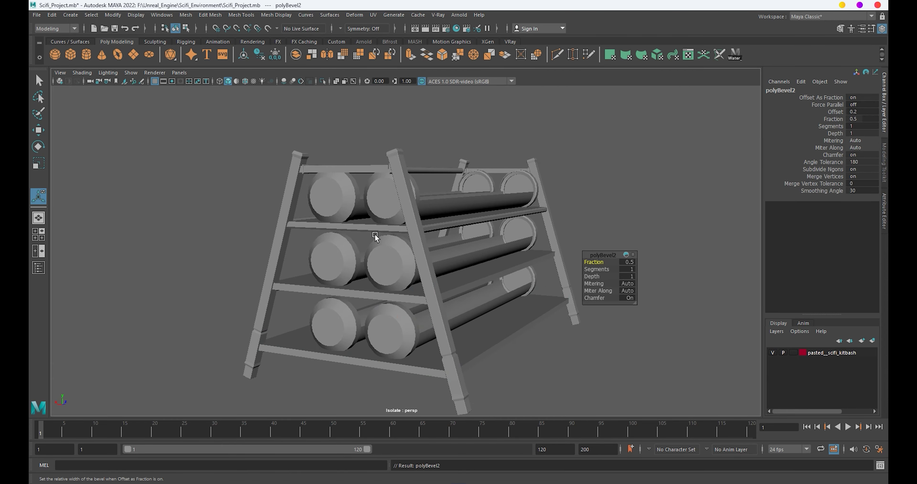
{"action": "left_click_drag", "start_coordinate": [375, 233], "coordinate": [384, 249], "text": "alt"}
{"action": "left_click", "coordinate": [409, 235]}
Bevel the edges of the lower shelf plank as well.
{"action": "key", "text": "q"}
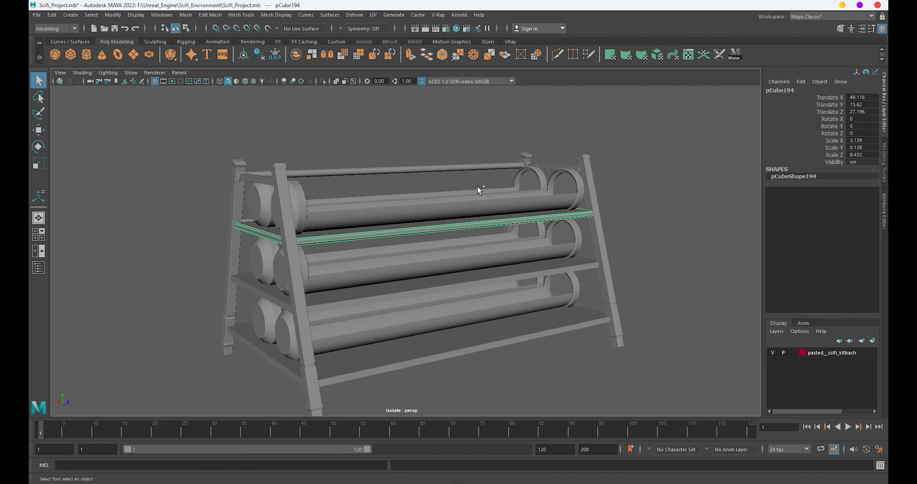
{"action": "key", "text": "w"}
{"action": "mouse_move", "coordinate": [477, 186]}
{"action": "left_mouse_down", "text": "alt"}
{"action": "mouse_move", "coordinate": [470, 273]}
{"action": "mouse_move", "coordinate": [434, 304]}
{"action": "left_mouse_up", "text": "alt"}
{"action": "left_click", "coordinate": [435, 304]}
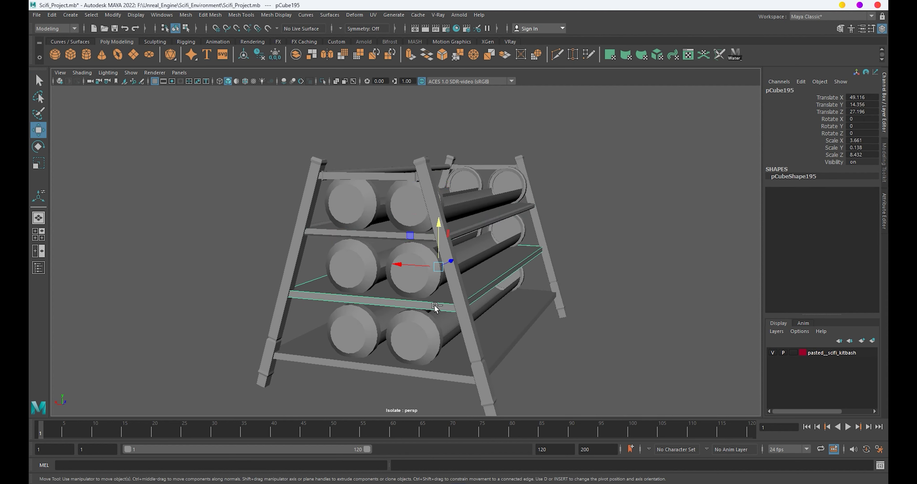
{"action": "right_click_drag", "start_coordinate": [435, 304], "coordinate": [499, 206], "text": "shift"}
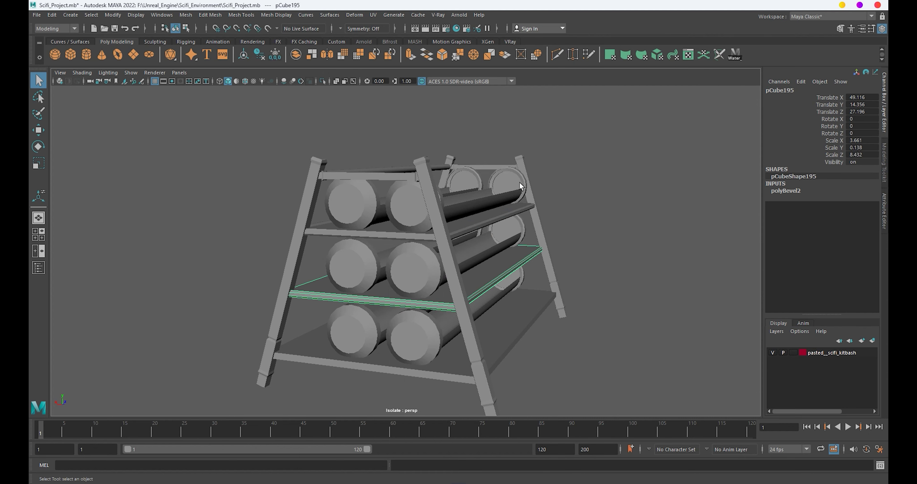
{"action": "key", "text": "w"}
Select two tubes on the rack's lower tier.
{"action": "key", "text": "r"}
{"action": "mouse_move", "coordinate": [454, 380]}
{"action": "left_mouse_down", "text": "alt"}
{"action": "mouse_move", "coordinate": [445, 271]}
{"action": "mouse_move", "coordinate": [292, 245]}
{"action": "left_mouse_up", "text": "alt"}
{"action": "left_click", "coordinate": [395, 278]}
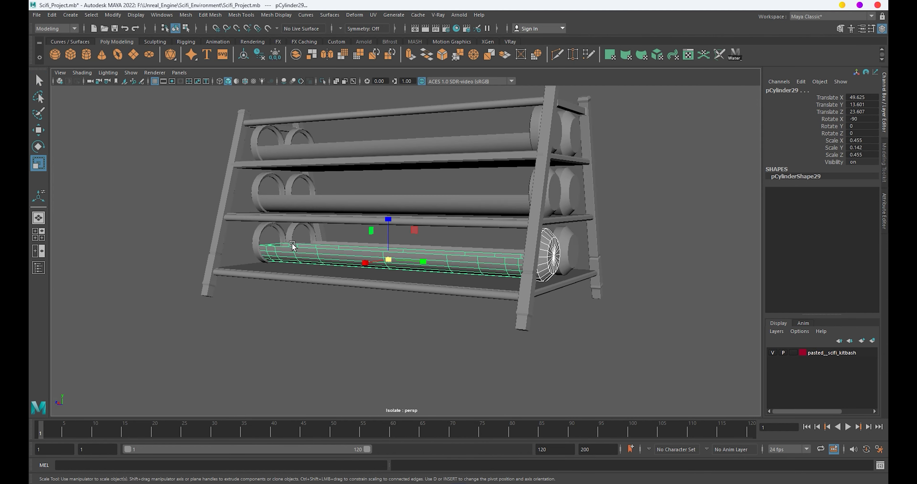
{"action": "left_click", "coordinate": [304, 233], "text": "shift"}
{"action": "mouse_move", "coordinate": [351, 240]}
{"action": "left_mouse_down", "text": "alt"}
{"action": "mouse_move", "coordinate": [377, 233]}
{"action": "mouse_move", "coordinate": [473, 259]}
{"action": "left_mouse_up", "text": "alt"}
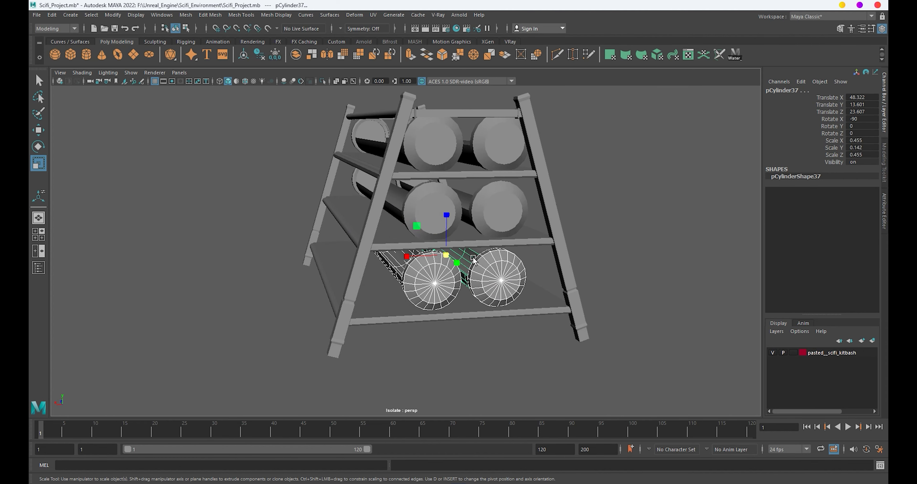
{"action": "left_click", "coordinate": [453, 256]}
{"action": "key", "text": "ctrl+z"}
{"action": "key", "text": "ctrl+z"}
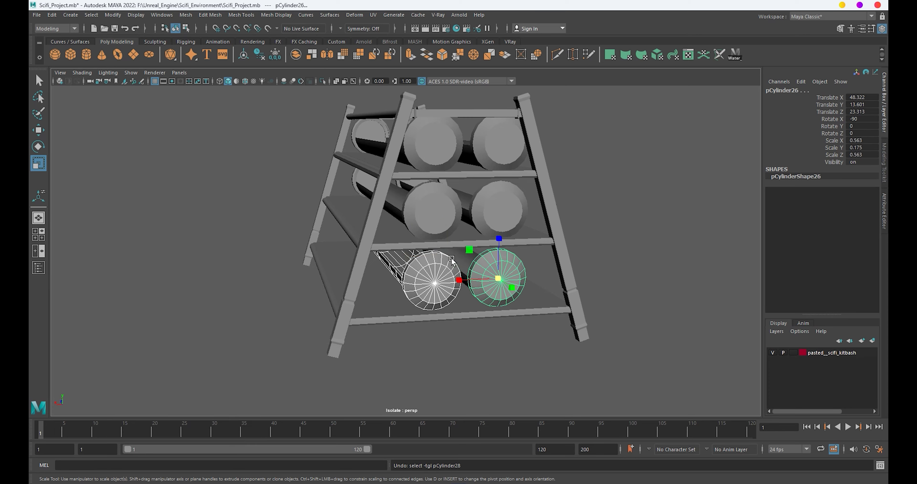
{"action": "left_click", "coordinate": [462, 270], "text": "shift"}
{"action": "mouse_move", "coordinate": [463, 270]}
{"action": "left_mouse_down", "text": "alt"}
{"action": "mouse_move", "coordinate": [455, 263]}
{"action": "mouse_move", "coordinate": [400, 288]}
{"action": "left_mouse_up", "text": "alt"}
{"action": "key", "text": "ctrl+1"}
Zoom and orbit to an angled side view of the shelves.
{"action": "key", "text": "w"}
{"action": "scroll", "coordinate": [445, 260], "scroll_direction": "down", "scroll_amount": 5}
{"action": "scroll", "coordinate": [465, 287], "scroll_direction": "up", "scroll_amount": 5}
{"action": "scroll", "coordinate": [514, 305], "scroll_direction": "up", "scroll_amount": 3}
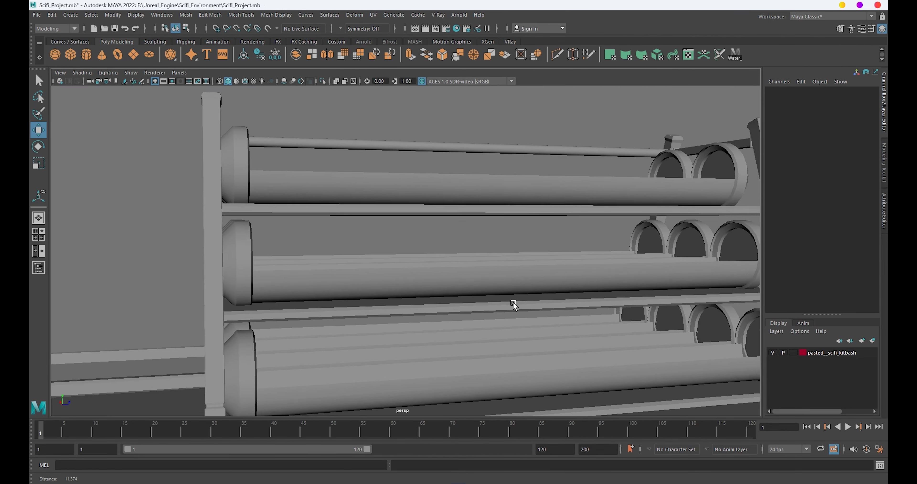
{"action": "mouse_move", "coordinate": [514, 305]}
{"action": "left_mouse_down", "text": "alt"}
{"action": "mouse_move", "coordinate": [463, 301]}
{"action": "mouse_move", "coordinate": [485, 286]}
{"action": "mouse_move", "coordinate": [451, 287]}
{"action": "mouse_move", "coordinate": [415, 210]}
{"action": "mouse_move", "coordinate": [397, 205]}
{"action": "mouse_move", "coordinate": [376, 249]}
{"action": "left_mouse_up", "text": "alt"}
Duplicate the upper-shelf tube as pCylinder41, rotate it -180° on Z, and raise it slightly.
{"action": "left_click", "coordinate": [414, 206]}
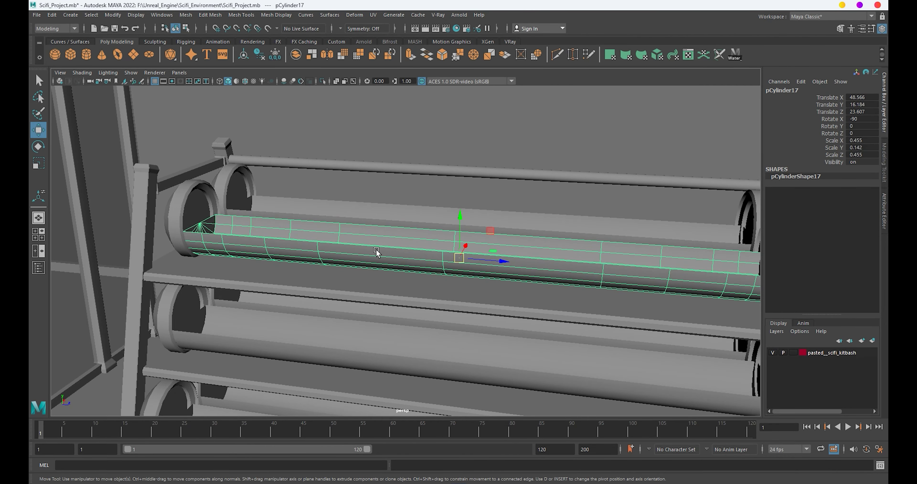
{"action": "key", "text": "ctrl+d"}
{"action": "key", "text": "e"}
{"action": "left_click_drag", "start_coordinate": [452, 249], "coordinate": [746, 171]}
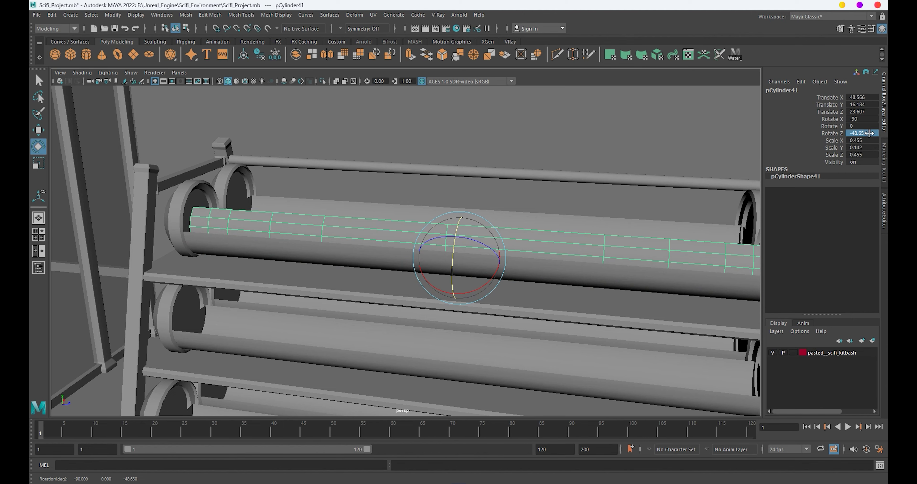
{"action": "type", "text": "0"}
{"action": "key", "text": "Return"}
{"action": "mouse_move", "coordinate": [459, 228]}
{"action": "left_mouse_down", "text": "alt"}
{"action": "mouse_move", "coordinate": [445, 203]}
{"action": "mouse_move", "coordinate": [470, 227]}
{"action": "left_mouse_up", "text": "alt"}
{"action": "key", "text": "w"}
{"action": "left_click_drag", "start_coordinate": [429, 206], "coordinate": [431, 173]}
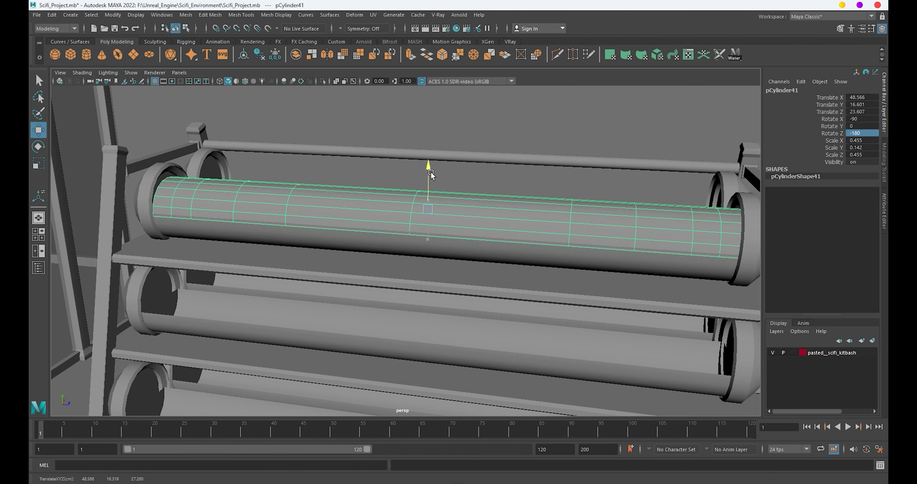
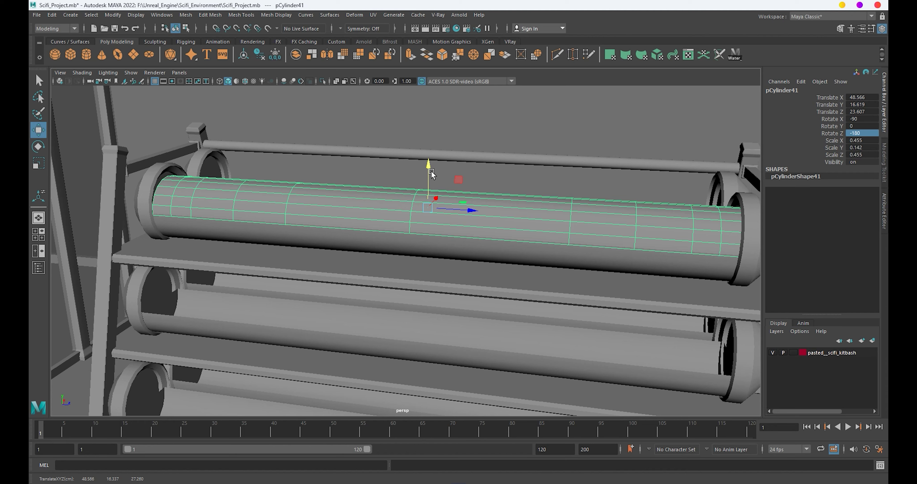
Orbit, zoom and pan the view around the hut and pipe rack.
{"action": "scroll", "coordinate": [410, 276], "scroll_direction": "down", "scroll_amount": 5}
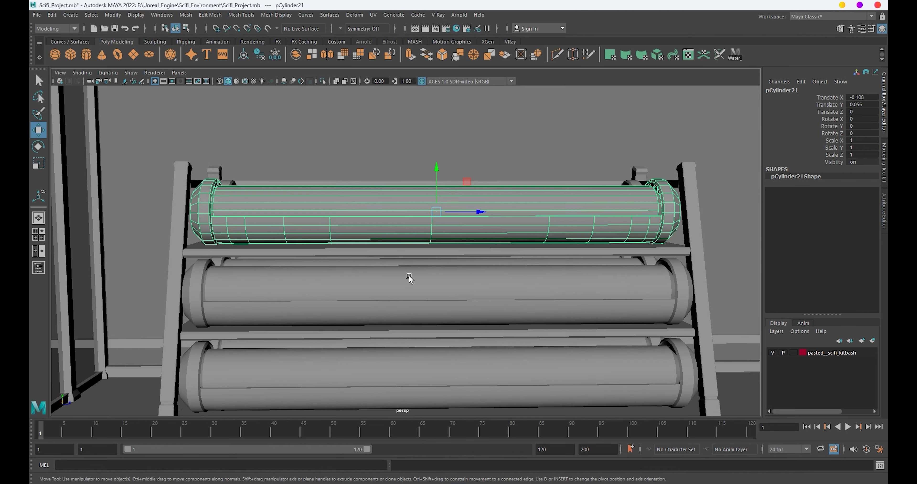
{"action": "scroll", "coordinate": [287, 225], "scroll_direction": "down", "scroll_amount": 5}
{"action": "scroll", "coordinate": [431, 286], "scroll_direction": "up", "scroll_amount": 2}
{"action": "left_click_drag", "start_coordinate": [431, 287], "coordinate": [428, 282], "text": "alt"}
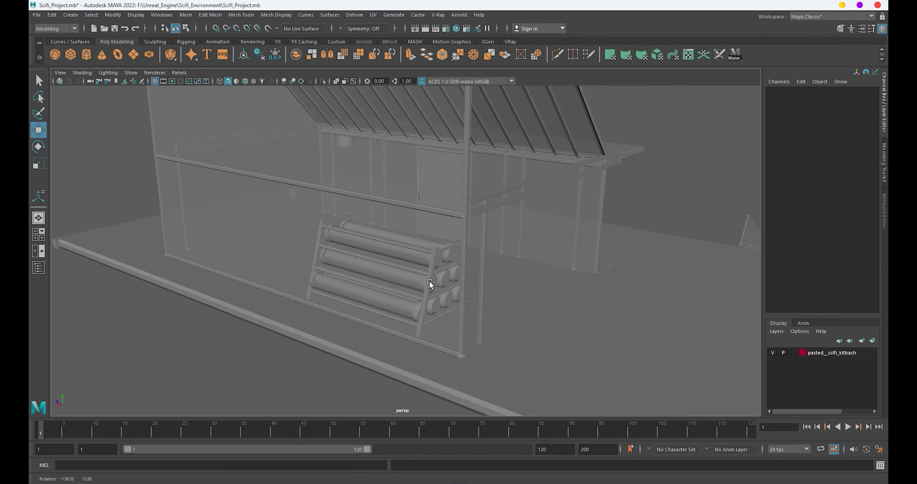
{"action": "scroll", "coordinate": [428, 281], "scroll_direction": "up", "scroll_amount": 2}
{"action": "scroll", "coordinate": [419, 286], "scroll_direction": "up", "scroll_amount": 3}
{"action": "scroll", "coordinate": [526, 347], "scroll_direction": "up", "scroll_amount": 3}
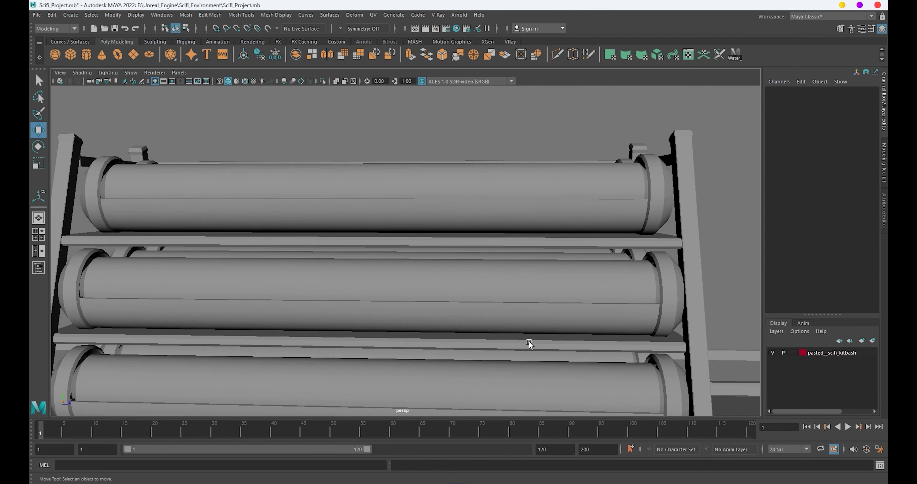
{"action": "left_click", "coordinate": [652, 306]}
{"action": "middle_click_drag", "start_coordinate": [662, 325], "coordinate": [592, 326], "text": "alt"}
{"action": "mouse_move", "coordinate": [592, 325]}
{"action": "left_mouse_down", "text": "alt"}
{"action": "mouse_move", "coordinate": [645, 331]}
{"action": "mouse_move", "coordinate": [405, 292]}
{"action": "mouse_move", "coordinate": [465, 288]}
{"action": "left_mouse_up", "text": "alt"}
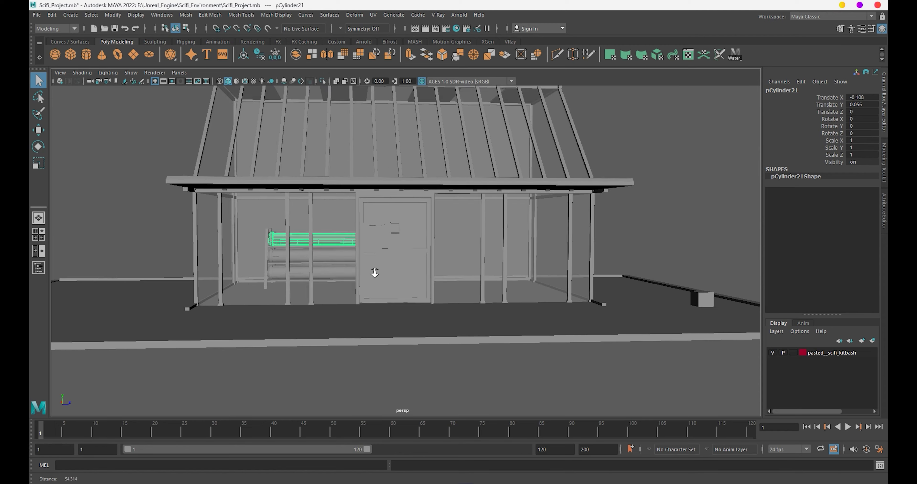
Create a polygon cylinder beside the pipe rack with 30 axis subdivisions.
{"action": "left_click", "coordinate": [86, 54]}
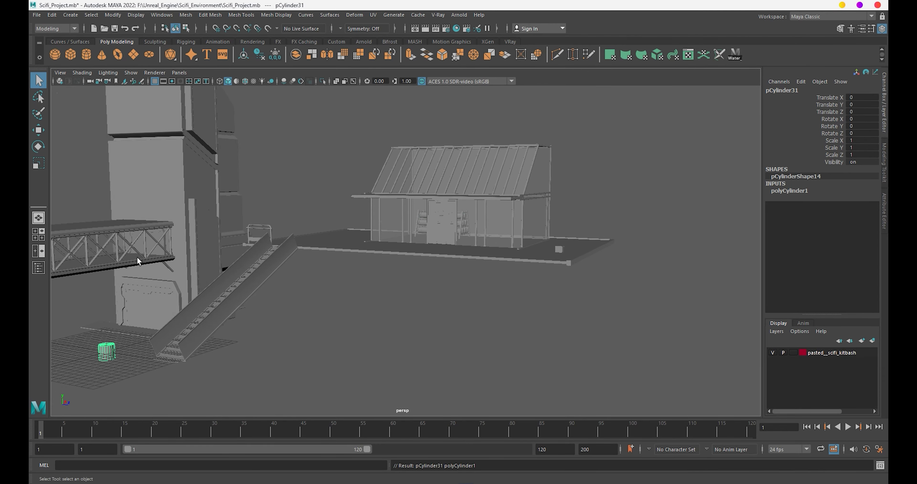
{"action": "key", "text": "w"}
{"action": "mouse_move", "coordinate": [136, 257]}
{"action": "left_mouse_down", "text": "alt"}
{"action": "mouse_move", "coordinate": [184, 313]}
{"action": "mouse_move", "coordinate": [555, 352]}
{"action": "left_mouse_up", "text": "alt"}
{"action": "mouse_move", "coordinate": [516, 292]}
{"action": "left_mouse_down"}
{"action": "mouse_move", "coordinate": [520, 190]}
{"action": "mouse_move", "coordinate": [363, 334]}
{"action": "mouse_move", "coordinate": [577, 226]}
{"action": "mouse_move", "coordinate": [536, 215]}
{"action": "mouse_move", "coordinate": [508, 316]}
{"action": "mouse_move", "coordinate": [430, 303]}
{"action": "mouse_move", "coordinate": [449, 313]}
{"action": "mouse_move", "coordinate": [420, 298]}
{"action": "mouse_move", "coordinate": [598, 301]}
{"action": "left_mouse_up"}
{"action": "key", "text": "f"}
{"action": "type", "text": "30"}
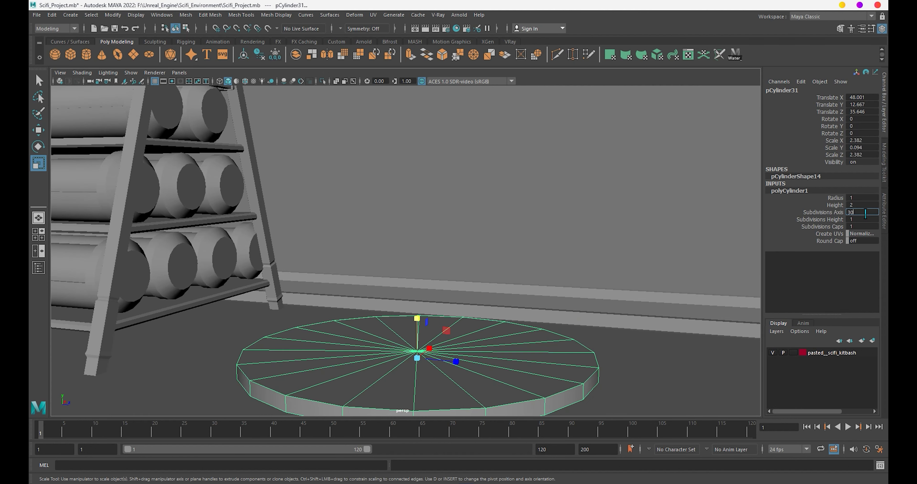
{"action": "key", "text": "Return"}
Bevel the disk's top rim edge loop and lower the disk slightly.
{"action": "double_click", "coordinate": [361, 365]}
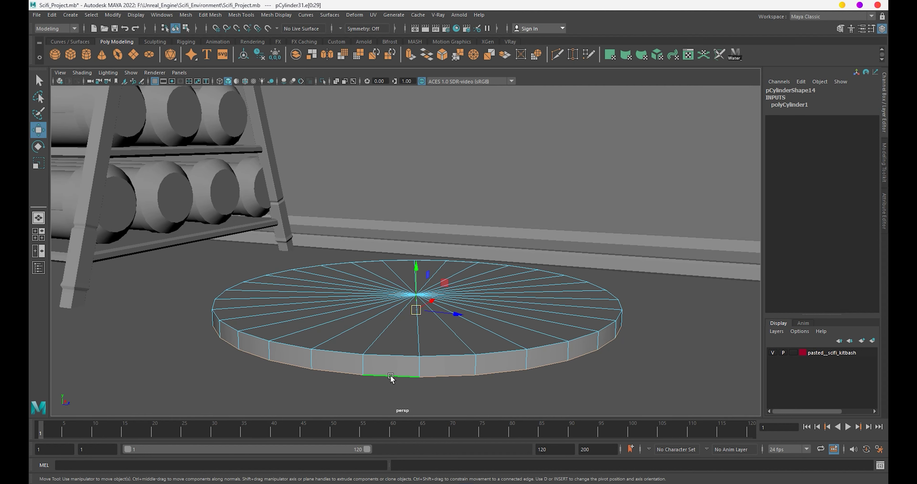
{"action": "key", "text": "ctrl+b"}
{"action": "right_click_drag", "start_coordinate": [392, 361], "coordinate": [457, 194]}
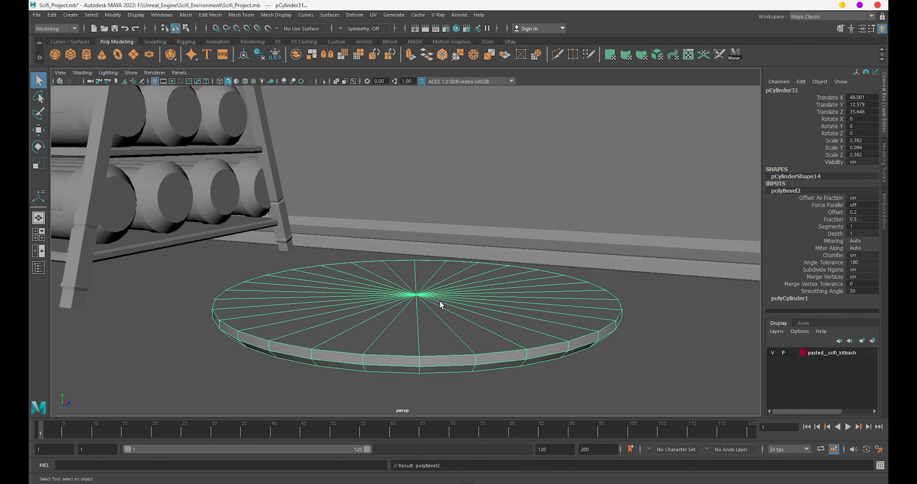
{"action": "key", "text": "w"}
{"action": "left_click_drag", "start_coordinate": [417, 261], "coordinate": [417, 267]}
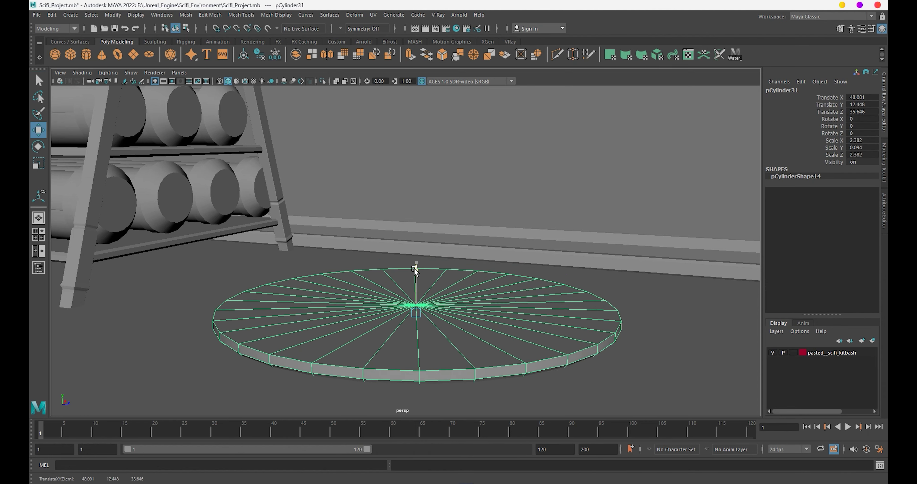
Select all the faces of the disk's top cap.
{"action": "scroll", "coordinate": [350, 364], "scroll_direction": "up", "scroll_amount": 2}
{"action": "right_click", "coordinate": [369, 367]}
{"action": "left_click", "coordinate": [362, 203]}
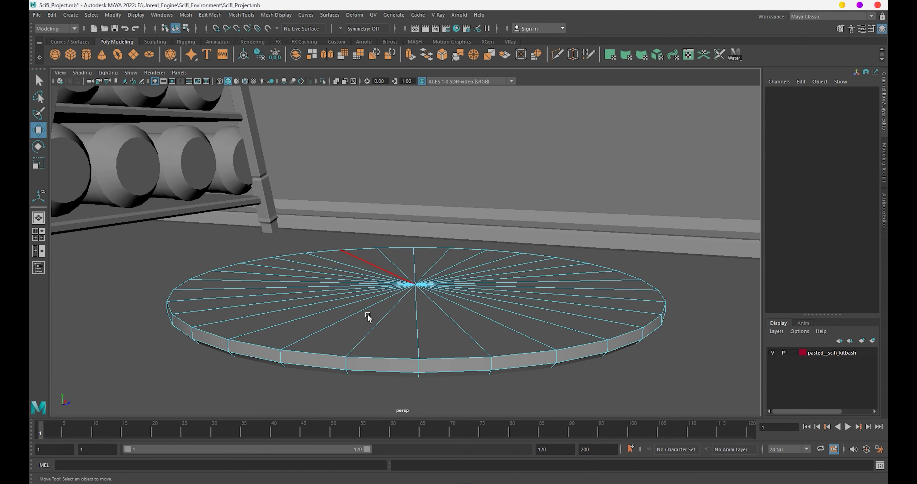
{"action": "double_click", "coordinate": [375, 354]}
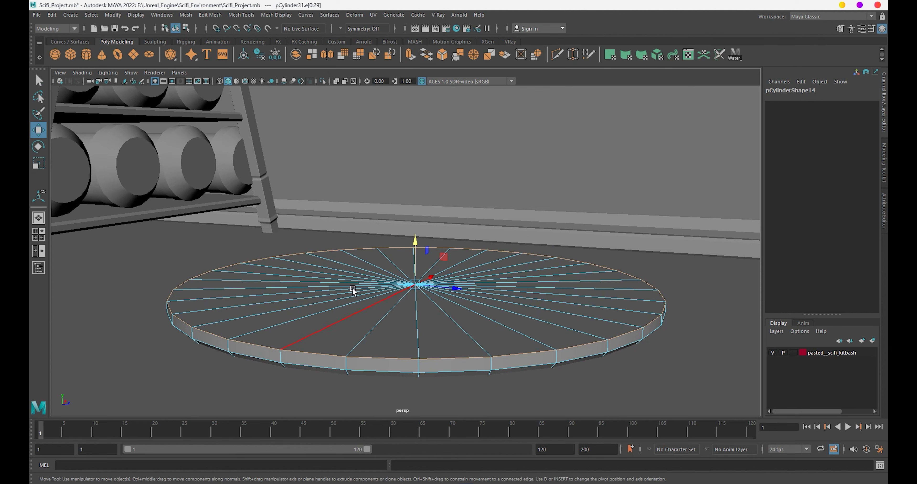
{"action": "right_click", "coordinate": [351, 256]}
{"action": "left_click", "coordinate": [351, 274]}
{"action": "left_click", "coordinate": [404, 334]}
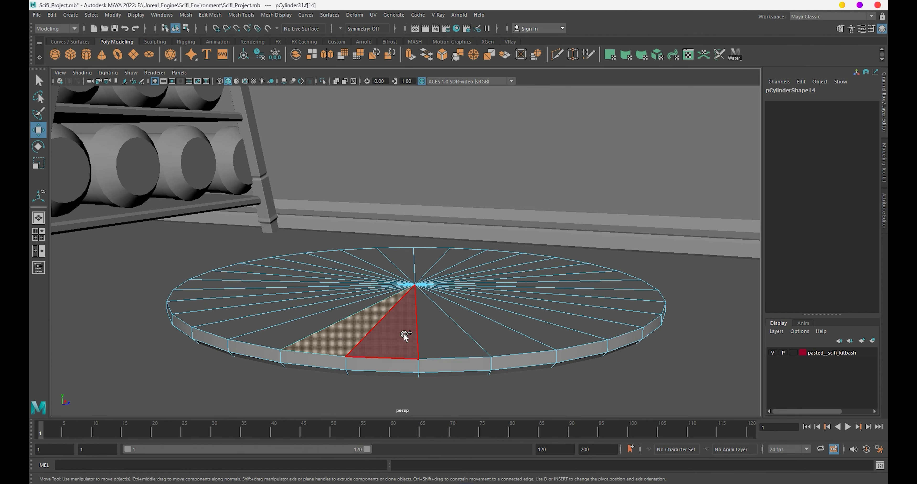
{"action": "double_click", "coordinate": [495, 292], "text": "shift"}
{"action": "double_click", "coordinate": [377, 302], "text": "shift"}
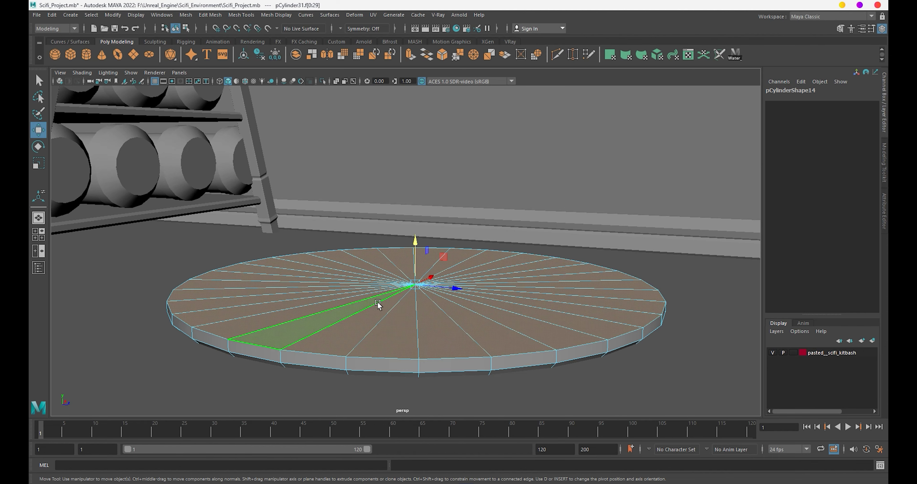
Extrude the top cap three times, insetting and widening it into stepped tiers.
{"action": "key", "text": "ctrl+e"}
{"action": "left_click_drag", "start_coordinate": [423, 241], "coordinate": [430, 221]}
{"action": "left_click", "coordinate": [427, 220]}
{"action": "key", "text": "ctrl+e"}
{"action": "mouse_move", "coordinate": [425, 253]}
{"action": "left_mouse_down"}
{"action": "mouse_move", "coordinate": [428, 227]}
{"action": "mouse_move", "coordinate": [424, 245]}
{"action": "mouse_move", "coordinate": [426, 232]}
{"action": "mouse_move", "coordinate": [320, 178]}
{"action": "left_mouse_up"}
{"action": "key", "text": "ctrl+e"}
{"action": "key", "text": "w"}
{"action": "scroll", "coordinate": [320, 178], "scroll_direction": "down", "scroll_amount": 10}
{"action": "left_click", "coordinate": [147, 160]}
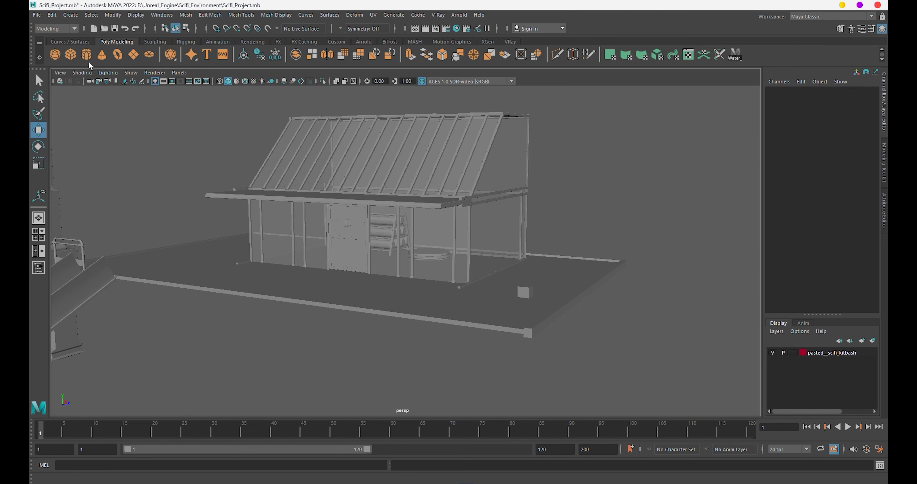
Create a second polygon cylinder and position it over the stepped disk.
{"action": "left_click", "coordinate": [86, 54]}
{"action": "scroll", "coordinate": [356, 249], "scroll_direction": "down", "scroll_amount": 5}
{"action": "left_click_drag", "start_coordinate": [185, 341], "coordinate": [357, 409]}
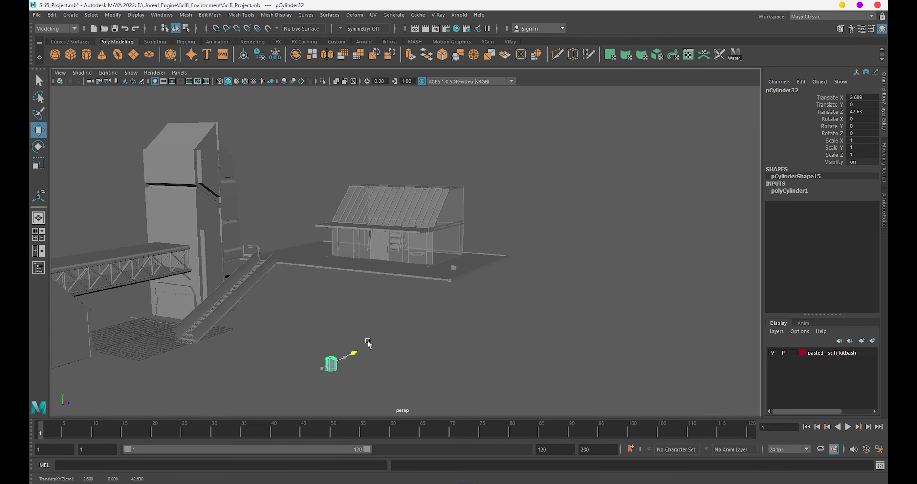
{"action": "key", "text": "f"}
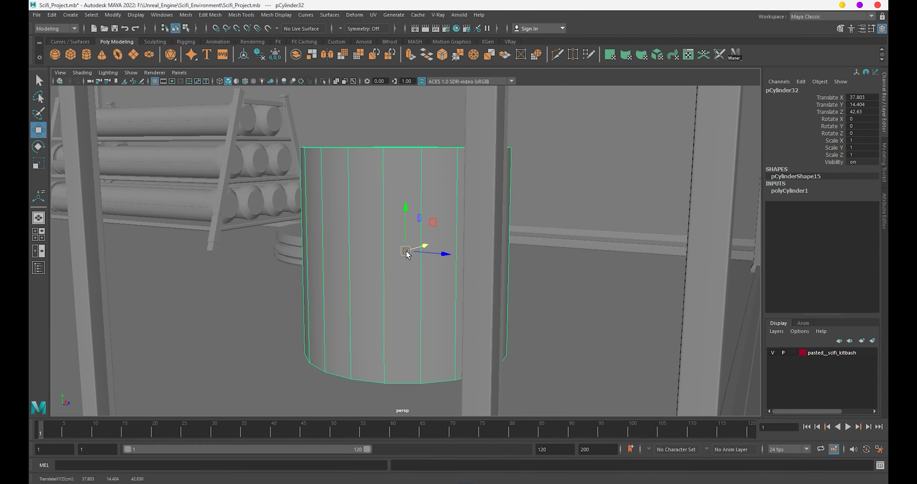
{"action": "scroll", "coordinate": [418, 278], "scroll_direction": "up", "scroll_amount": 5}
{"action": "scroll", "coordinate": [442, 290], "scroll_direction": "down", "scroll_amount": 4}
{"action": "scroll", "coordinate": [291, 278], "scroll_direction": "down", "scroll_amount": 5}
{"action": "mouse_move", "coordinate": [291, 278]}
{"action": "left_mouse_down", "text": "alt"}
{"action": "mouse_move", "coordinate": [471, 295]}
{"action": "mouse_move", "coordinate": [438, 285]}
{"action": "mouse_move", "coordinate": [709, 269]}
{"action": "mouse_move", "coordinate": [587, 226]}
{"action": "mouse_move", "coordinate": [534, 286]}
{"action": "mouse_move", "coordinate": [518, 251]}
{"action": "mouse_move", "coordinate": [336, 258]}
{"action": "mouse_move", "coordinate": [328, 204]}
{"action": "mouse_move", "coordinate": [395, 149]}
{"action": "left_mouse_up", "text": "alt"}
{"action": "key", "text": "f"}
Set the new cylinder's Subdivisions Axis to 30.
{"action": "left_click", "coordinate": [797, 192]}
{"action": "left_click", "coordinate": [869, 212]}
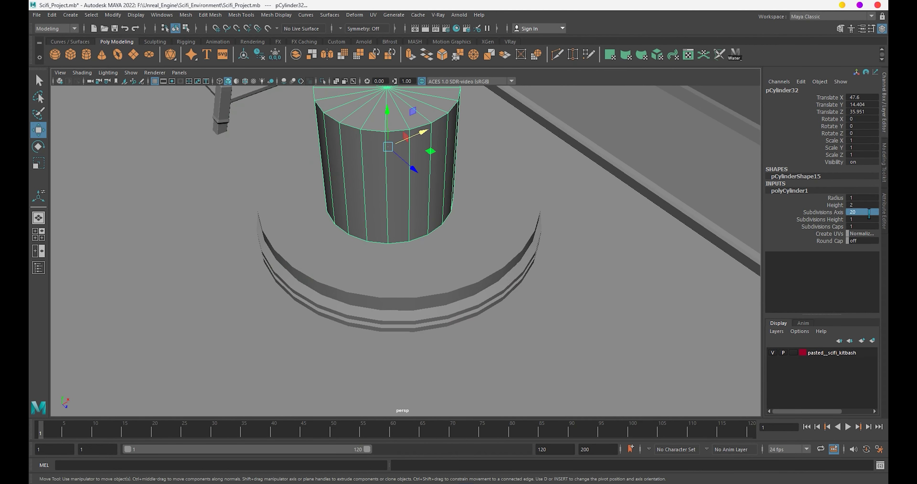
{"action": "type", "text": "0"}
{"action": "key", "text": "Return"}
Bevel the base disk's selected edges, then reselect the upright cylinder.
{"action": "scroll", "coordinate": [503, 260], "scroll_direction": "down", "scroll_amount": 3}
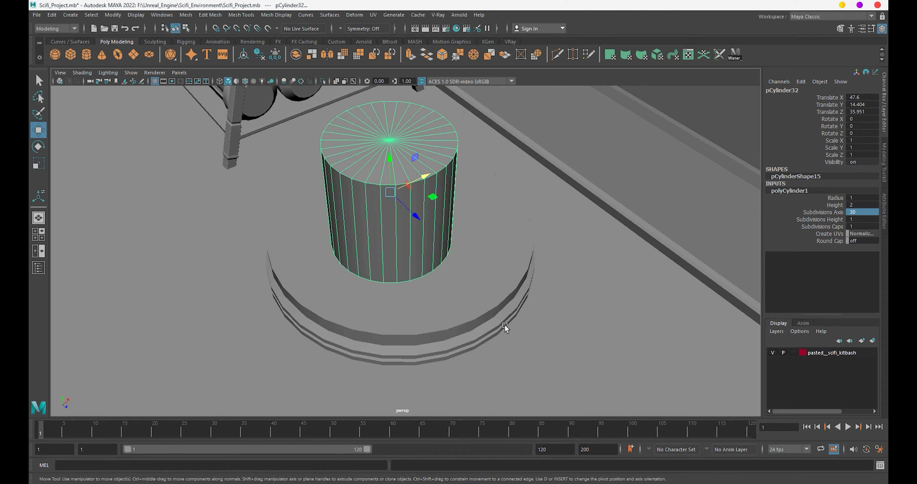
{"action": "right_click_drag", "start_coordinate": [440, 201], "coordinate": [461, 336]}
{"action": "key", "text": "ctrl+b"}
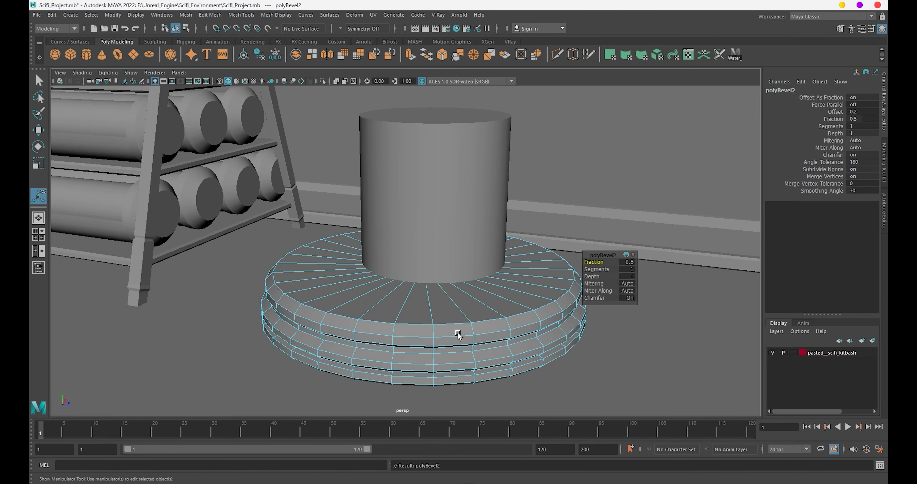
{"action": "key", "text": "w"}
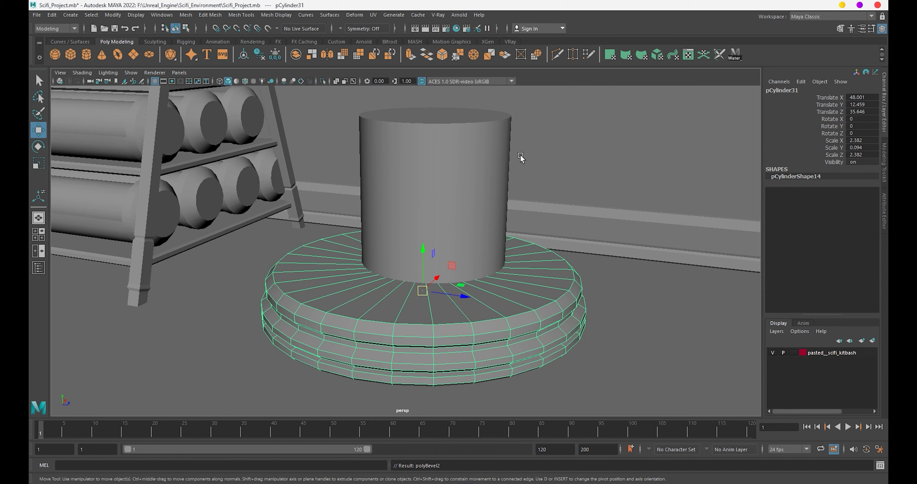
{"action": "left_click", "coordinate": [446, 222]}
{"action": "left_click", "coordinate": [416, 319]}
{"action": "left_click", "coordinate": [446, 219]}
Centre the upright cylinder on the base in an isolated wireframe bottom view.
{"action": "key", "text": "ctrl+1"}
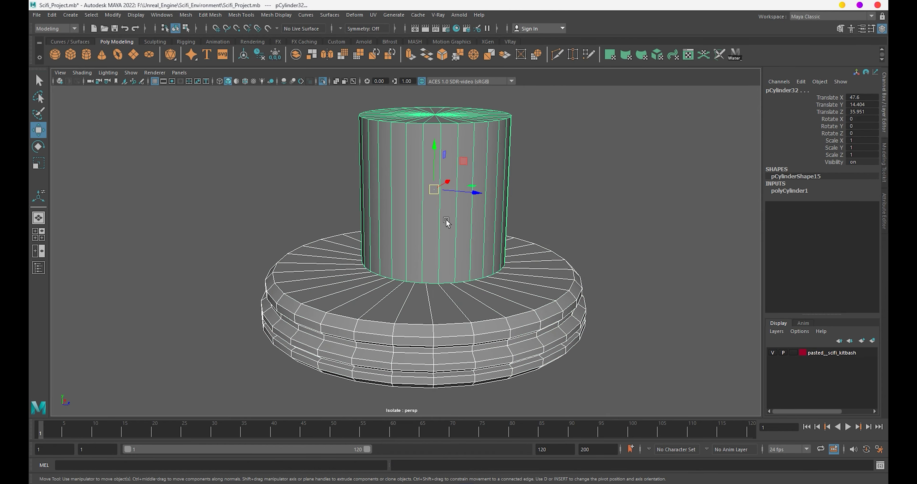
{"action": "scroll", "coordinate": [383, 251], "scroll_direction": "down", "scroll_amount": 3}
{"action": "left_click_drag", "start_coordinate": [467, 258], "coordinate": [469, 321], "text": "alt"}
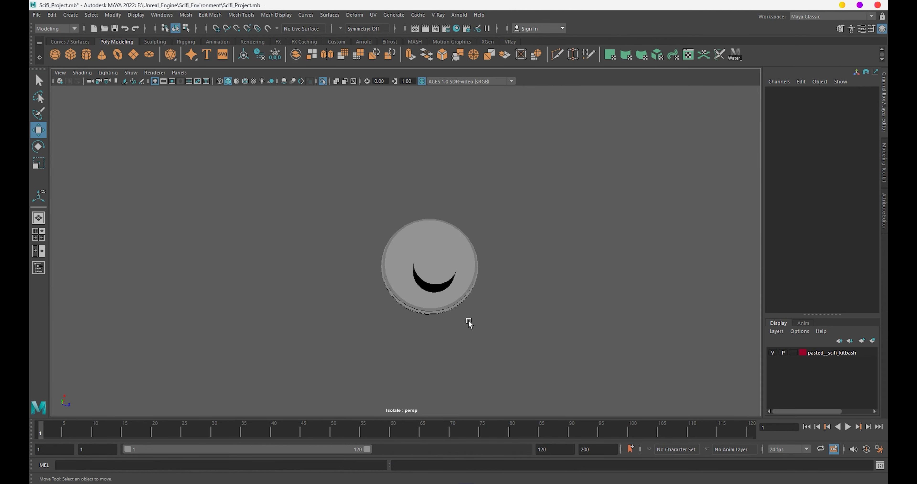
{"action": "left_click_drag", "start_coordinate": [430, 261], "coordinate": [391, 270]}
{"action": "key", "text": "f"}
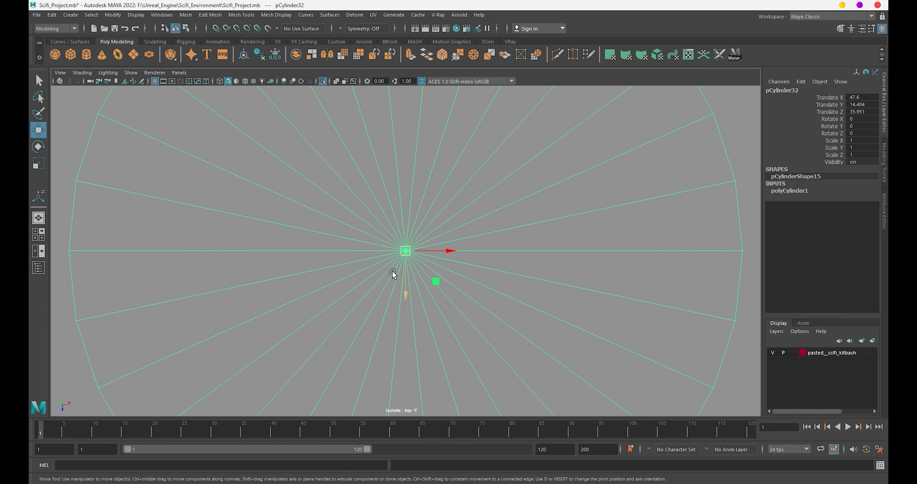
{"action": "key", "text": "4"}
{"action": "scroll", "coordinate": [392, 271], "scroll_direction": "down", "scroll_amount": 5}
{"action": "left_click_drag", "start_coordinate": [445, 250], "coordinate": [453, 248]}
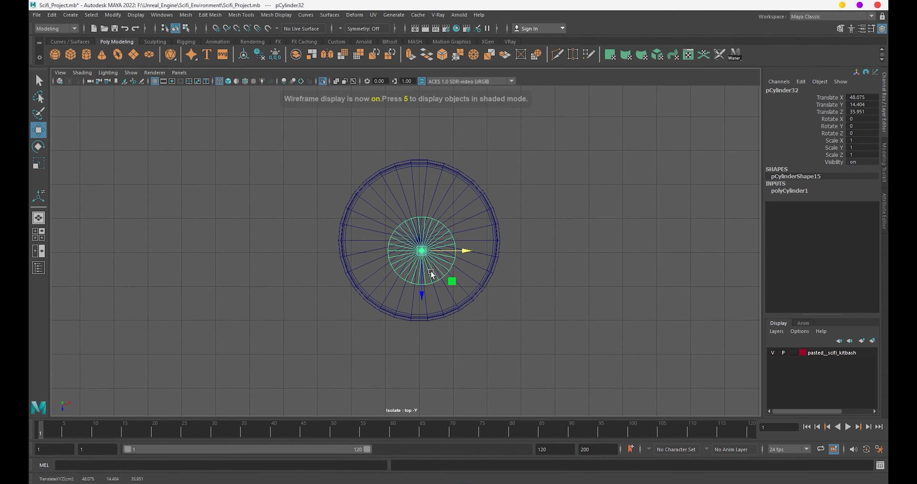
{"action": "left_click_drag", "start_coordinate": [422, 289], "coordinate": [420, 282]}
Widen the cylinder to 2.084 scale to fit the base, then return to shaded perspective.
{"action": "key", "text": "r"}
{"action": "left_click_drag", "start_coordinate": [449, 245], "coordinate": [482, 287]}
{"action": "left_click_drag", "start_coordinate": [420, 282], "coordinate": [420, 278]}
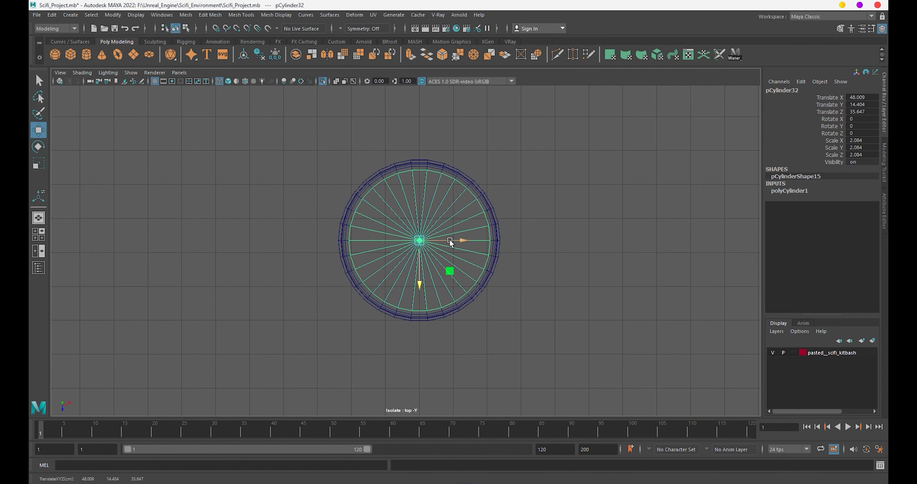
{"action": "key", "text": "space"}
{"action": "mouse_move", "coordinate": [449, 239]}
{"action": "left_mouse_down"}
{"action": "mouse_move", "coordinate": [441, 257]}
{"action": "mouse_move", "coordinate": [441, 245]}
{"action": "left_mouse_up"}
{"action": "key", "text": "f"}
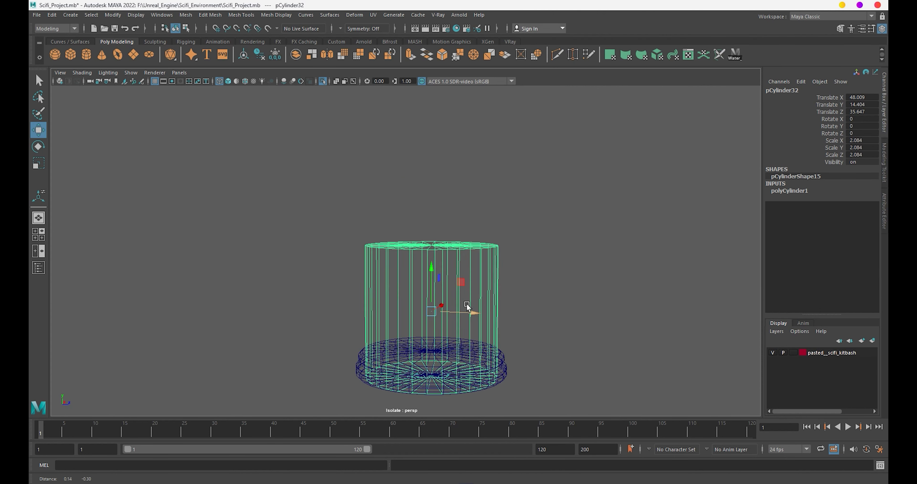
{"action": "key", "text": "5"}
Stretch the cylinder to 3.283 tall, seat it on the base and duplicate it.
{"action": "key", "text": "r"}
{"action": "left_click_drag", "start_coordinate": [405, 216], "coordinate": [406, 183]}
{"action": "key", "text": "q"}
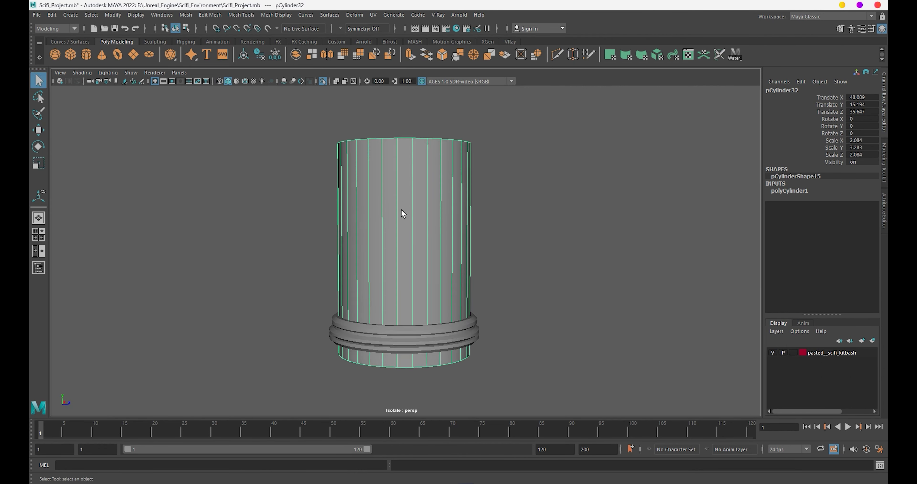
{"action": "key", "text": "w"}
{"action": "left_click_drag", "start_coordinate": [404, 217], "coordinate": [408, 179]}
{"action": "mouse_move", "coordinate": [408, 180]}
{"action": "left_mouse_down", "text": "alt"}
{"action": "mouse_move", "coordinate": [426, 252]}
{"action": "mouse_move", "coordinate": [419, 316]}
{"action": "mouse_move", "coordinate": [460, 302]}
{"action": "left_mouse_up", "text": "alt"}
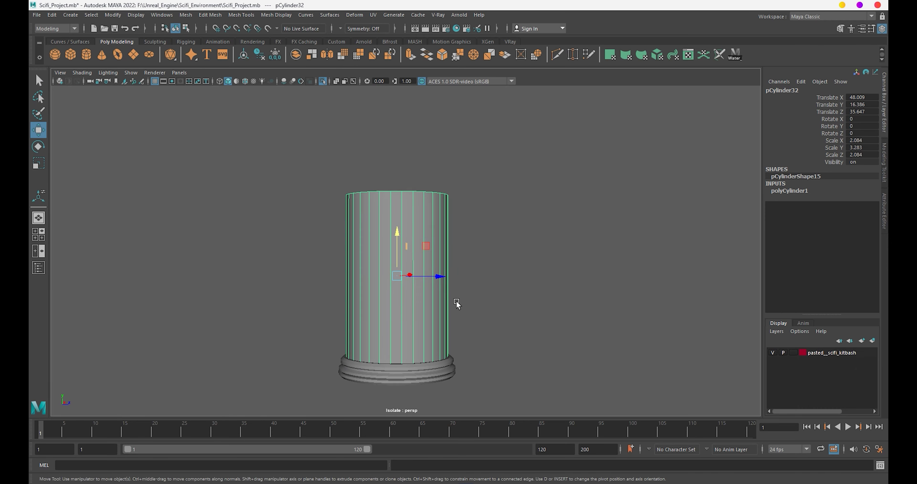
{"action": "right_click_drag", "start_coordinate": [456, 301], "coordinate": [484, 281], "text": "alt"}
{"action": "key", "text": "ctrl+d"}
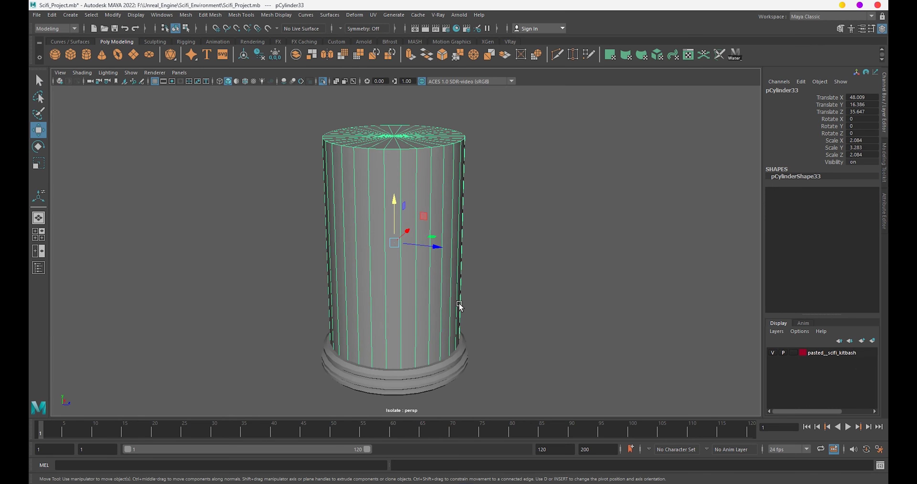
Move the duplicate cylinder off to the right and bring the left column's base into view.
{"action": "left_click_drag", "start_coordinate": [424, 246], "coordinate": [707, 354]}
{"action": "right_click_drag", "start_coordinate": [521, 323], "coordinate": [409, 257], "text": "alt"}
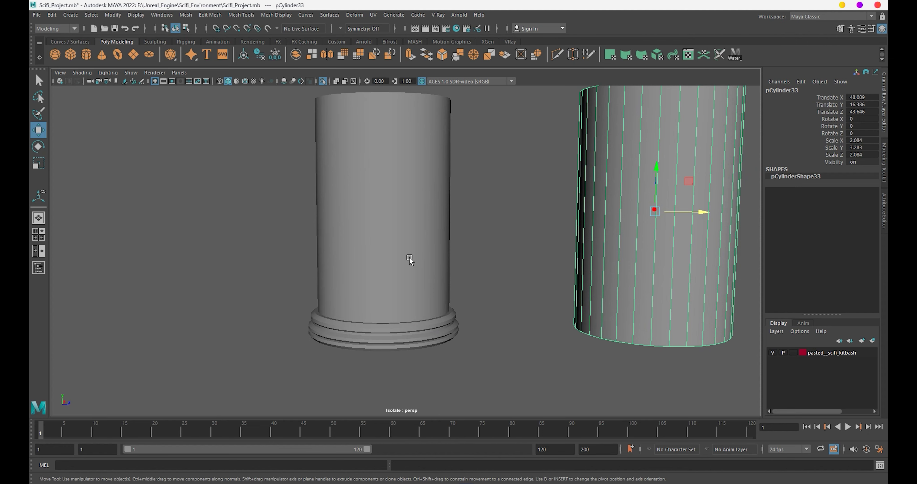
{"action": "left_click", "coordinate": [409, 257]}
{"action": "mouse_move", "coordinate": [435, 299]}
{"action": "left_mouse_down", "text": "alt"}
{"action": "mouse_move", "coordinate": [503, 280]}
{"action": "mouse_move", "coordinate": [488, 302]}
{"action": "left_mouse_up", "text": "alt"}
{"action": "scroll", "coordinate": [488, 301], "scroll_direction": "up", "scroll_amount": 3}
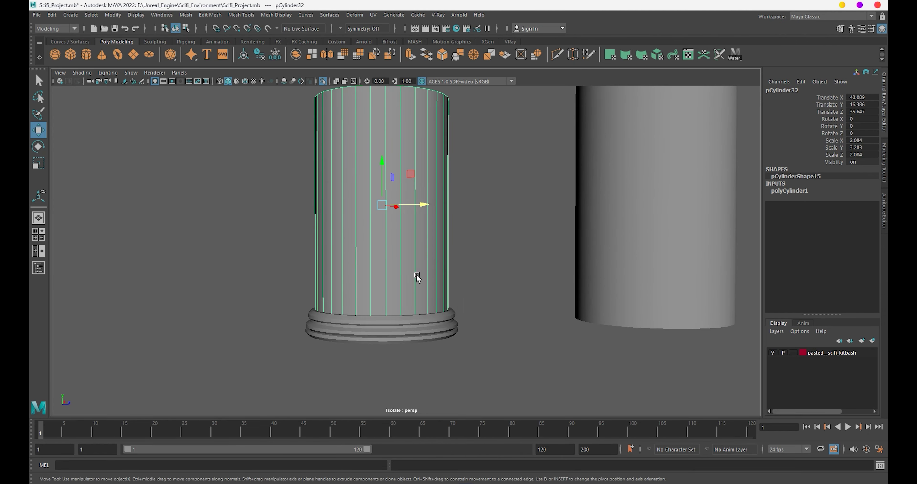
{"action": "scroll", "coordinate": [417, 274], "scroll_direction": "up", "scroll_amount": 3}
{"action": "left_click_drag", "start_coordinate": [386, 136], "coordinate": [386, 125]}
Bevel the left column's bottom edge loop into a thin 0.1-fraction chamfer.
{"action": "key", "text": "F10"}
{"action": "double_click", "coordinate": [380, 286]}
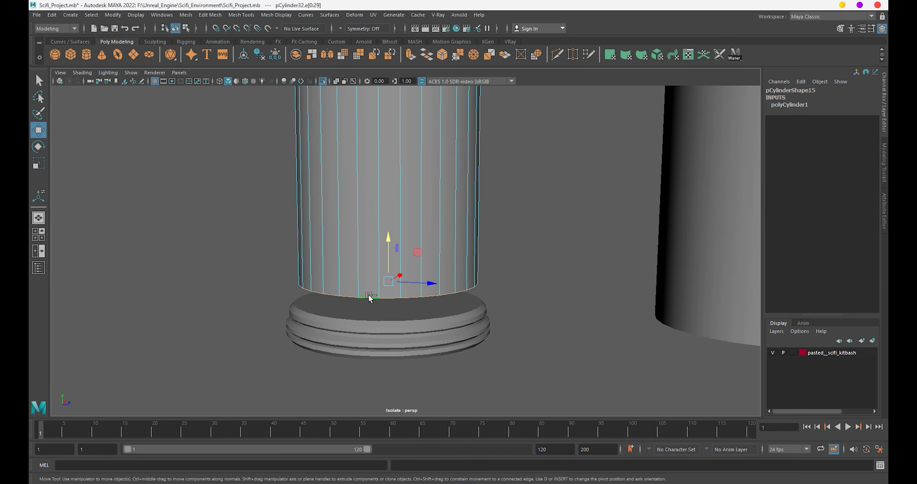
{"action": "key", "text": "ctrl+b"}
{"action": "left_click_drag", "start_coordinate": [606, 263], "coordinate": [410, 257]}
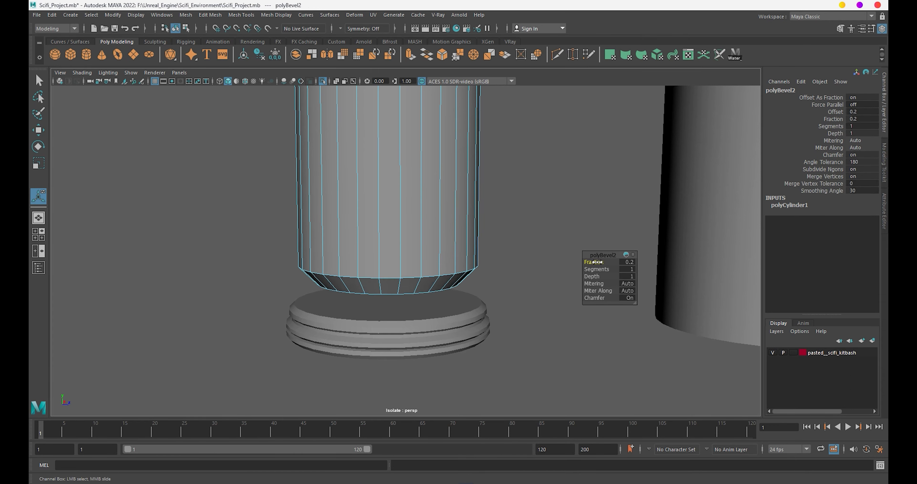
{"action": "key", "text": "F8"}
{"action": "scroll", "coordinate": [417, 258], "scroll_direction": "down", "scroll_amount": 4}
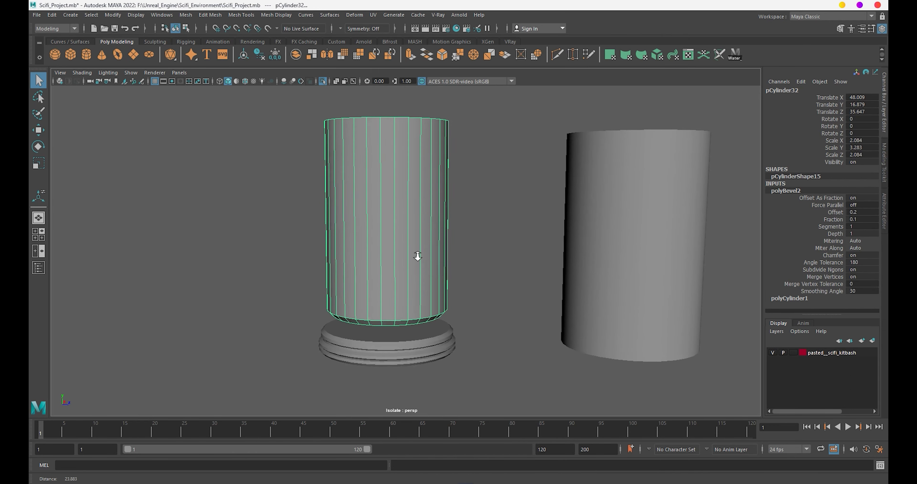
{"action": "key", "text": "w"}
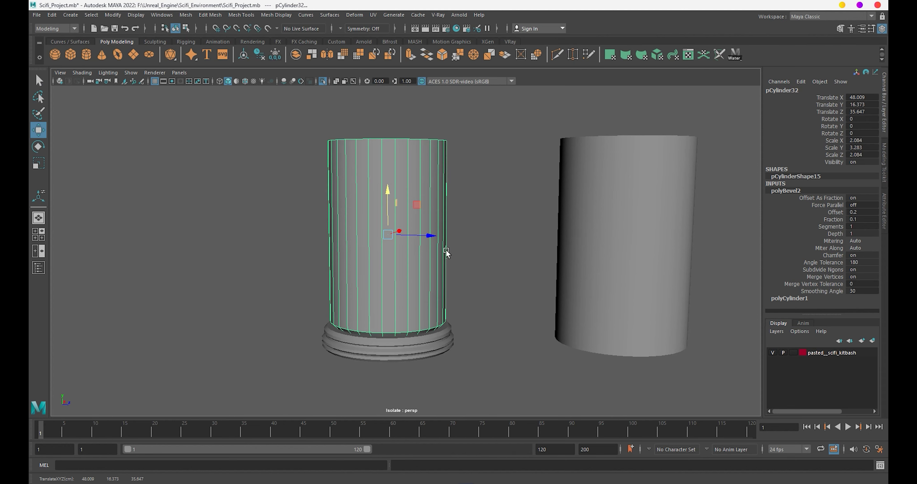
{"action": "left_click", "coordinate": [448, 253]}
{"action": "left_click", "coordinate": [415, 289]}
Reselect the left column and centre it in the view.
{"action": "scroll", "coordinate": [473, 287], "scroll_direction": "up", "scroll_amount": 3}
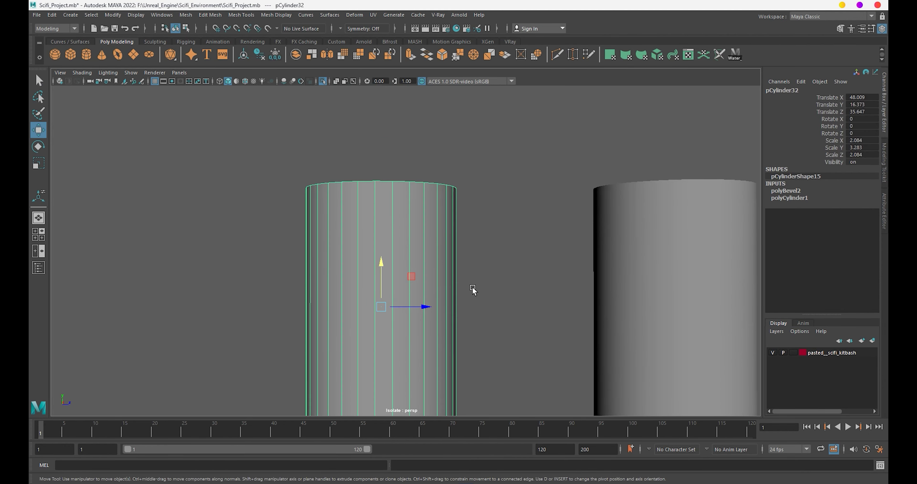
{"action": "middle_click_drag", "start_coordinate": [472, 287], "coordinate": [490, 276], "text": "alt"}
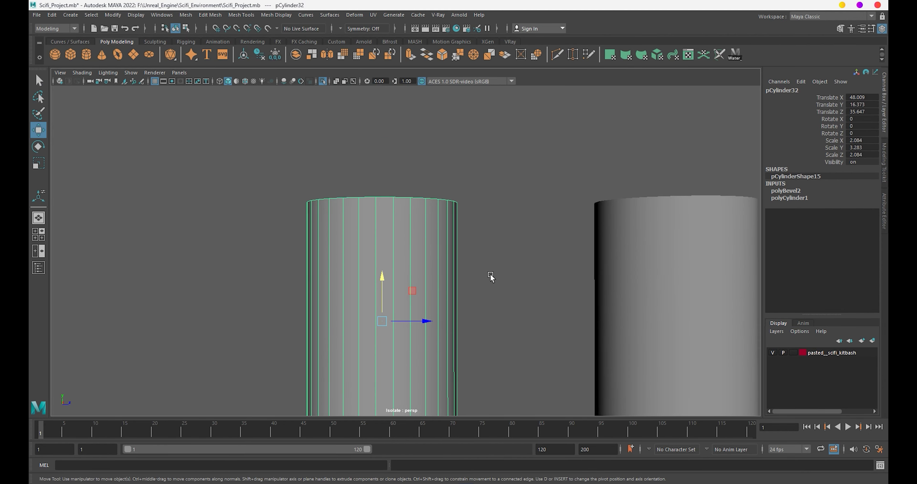
{"action": "left_click", "coordinate": [627, 320]}
{"action": "middle_click_drag", "start_coordinate": [630, 321], "coordinate": [590, 324], "text": "alt"}
{"action": "left_click", "coordinate": [385, 276]}
{"action": "middle_click_drag", "start_coordinate": [384, 276], "coordinate": [500, 188], "text": "alt"}
Move the right cylinder onto the left column, flatten it into a thin ring, then undo.
{"action": "left_click", "coordinate": [661, 218]}
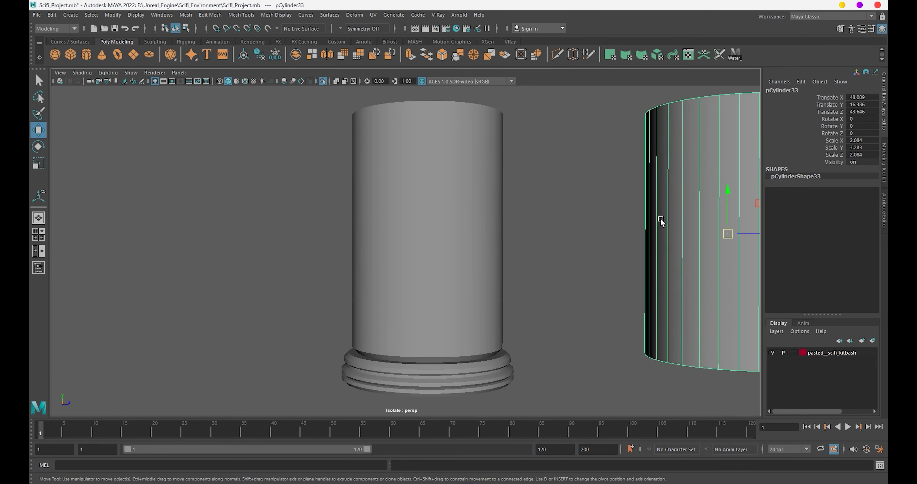
{"action": "left_click_drag", "start_coordinate": [754, 237], "coordinate": [450, 242]}
{"action": "key", "text": "r"}
{"action": "mouse_move", "coordinate": [427, 201]}
{"action": "left_mouse_down"}
{"action": "mouse_move", "coordinate": [422, 229]}
{"action": "mouse_move", "coordinate": [431, 258]}
{"action": "mouse_move", "coordinate": [463, 240]}
{"action": "left_mouse_up"}
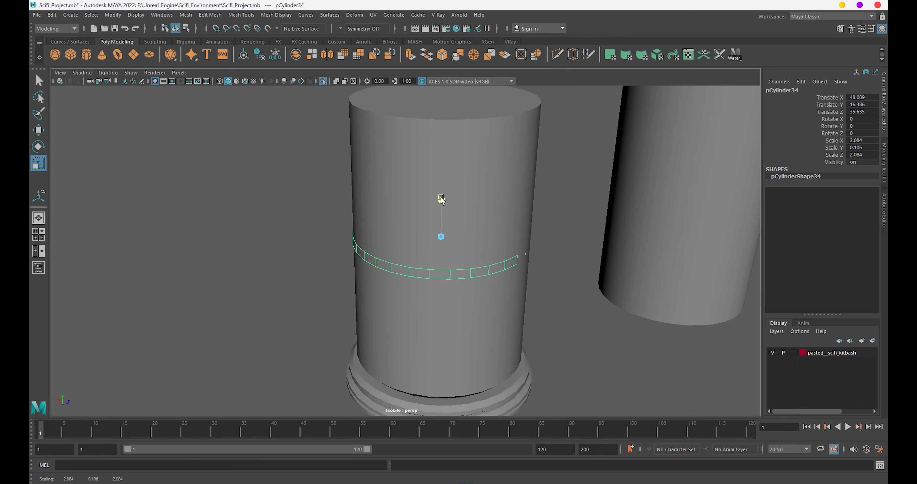
{"action": "key", "text": "ctrl+z"}
{"action": "key", "text": "ctrl+z"}
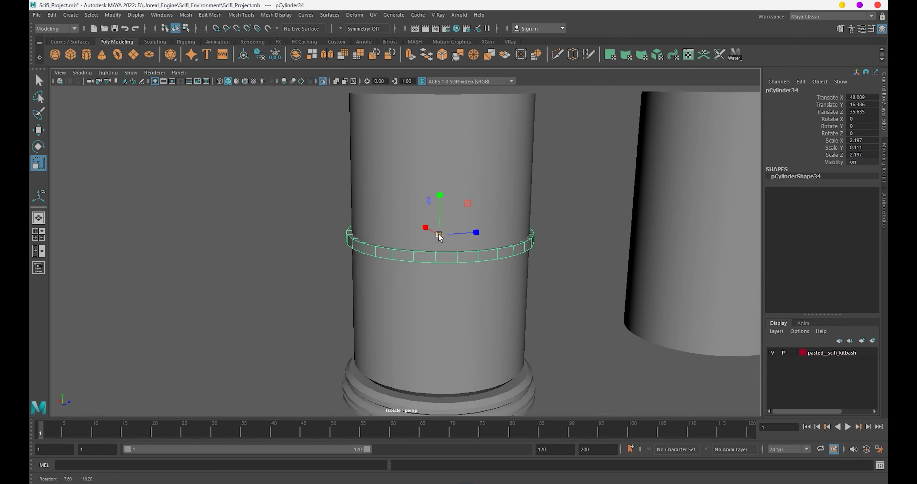
{"action": "key", "text": "ctrl+z"}
{"action": "key", "text": "ctrl+z"}
{"action": "key", "text": "ctrl+z"}
{"action": "key", "text": "ctrl+z"}
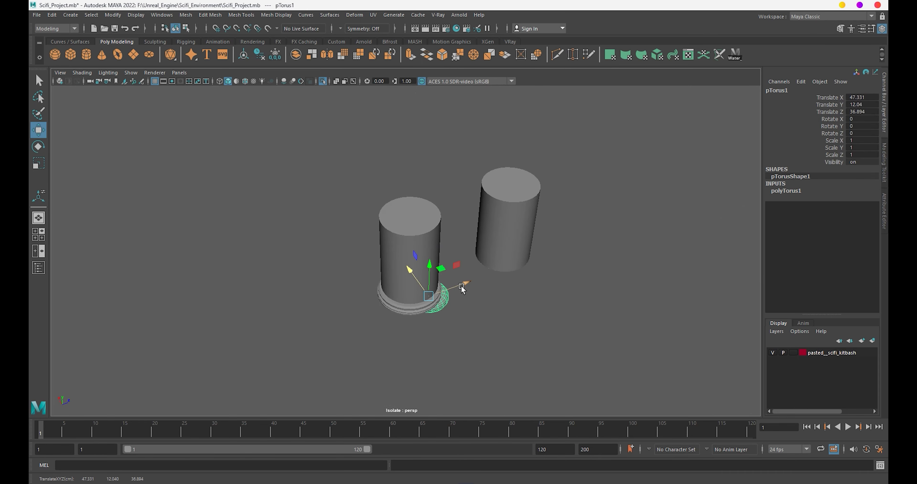
Enlarge the torus and center it around the left column.
{"action": "left_click_drag", "start_coordinate": [413, 227], "coordinate": [414, 225]}
{"action": "scroll", "coordinate": [492, 307], "scroll_direction": "up", "scroll_amount": 2}
{"action": "scroll", "coordinate": [492, 307], "scroll_direction": "up", "scroll_amount": 2}
{"action": "key", "text": "r"}
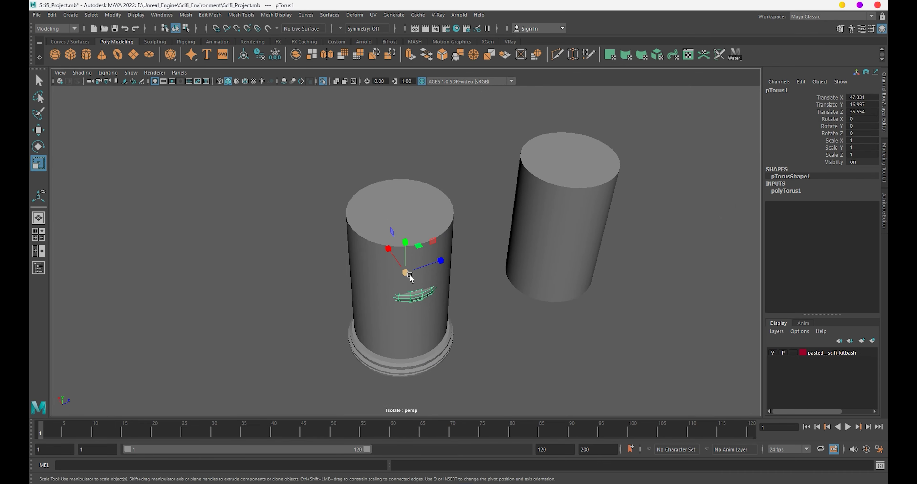
{"action": "left_click_drag", "start_coordinate": [409, 274], "coordinate": [538, 331]}
{"action": "key", "text": "w"}
{"action": "left_click_drag", "start_coordinate": [487, 283], "coordinate": [430, 262]}
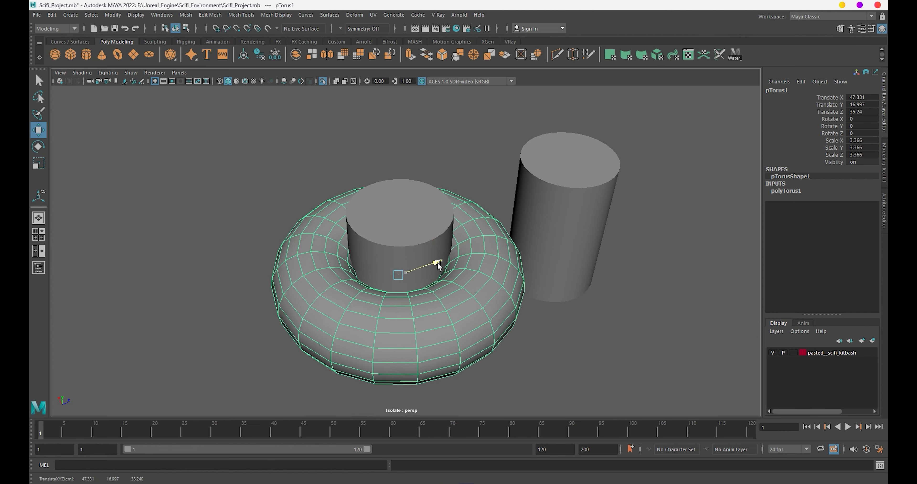
Set the torus section radius to 0.2 and shrink it to fit the column.
{"action": "left_click", "coordinate": [786, 191]}
{"action": "key", "text": "Return"}
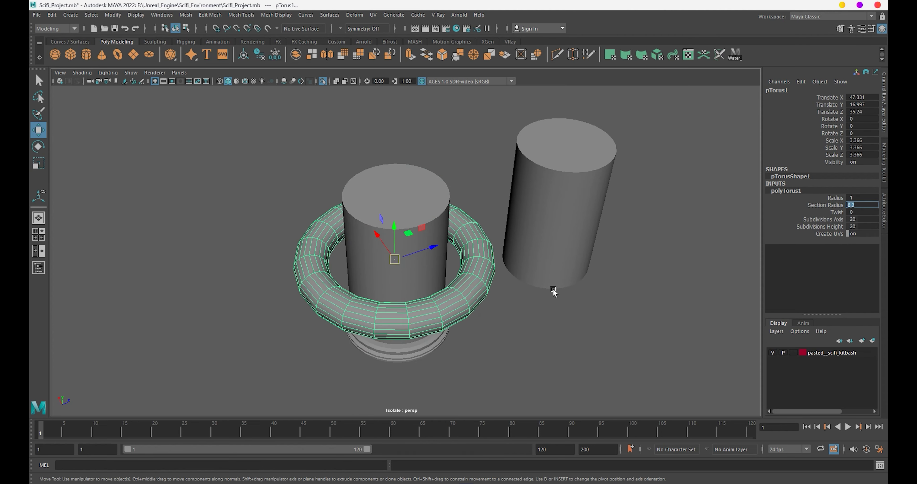
{"action": "left_click_drag", "start_coordinate": [553, 288], "coordinate": [554, 263], "text": "alt"}
{"action": "scroll", "coordinate": [555, 263], "scroll_direction": "up", "scroll_amount": 3}
{"action": "scroll", "coordinate": [459, 259], "scroll_direction": "up", "scroll_amount": 2}
{"action": "key", "text": "r"}
{"action": "left_click_drag", "start_coordinate": [458, 259], "coordinate": [438, 249]}
{"action": "key", "text": "w"}
{"action": "scroll", "coordinate": [519, 270], "scroll_direction": "down", "scroll_amount": 2}
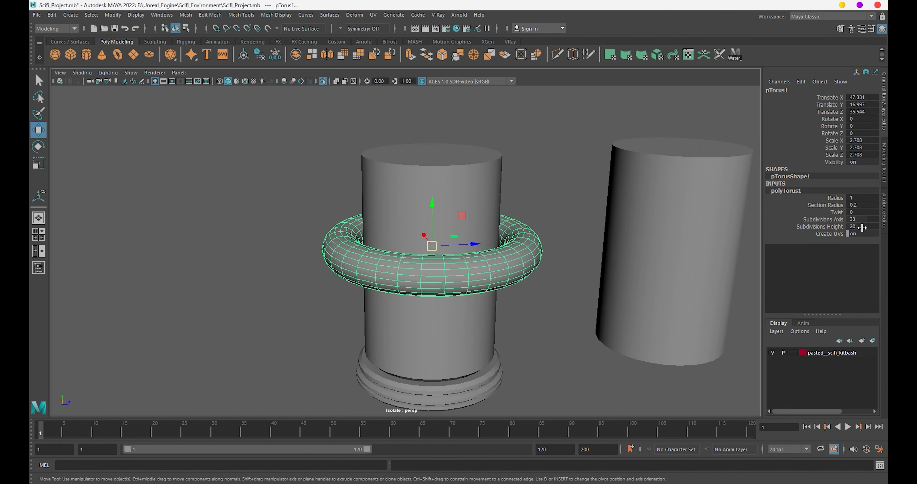
Set the torus Subdivisions Height to 5, stepping through 3 and 4.
{"action": "key", "text": "BackSpace"}
{"action": "type", "text": "3"}
{"action": "key", "text": "Return"}
{"action": "type", "text": "4"}
{"action": "key", "text": "Return"}
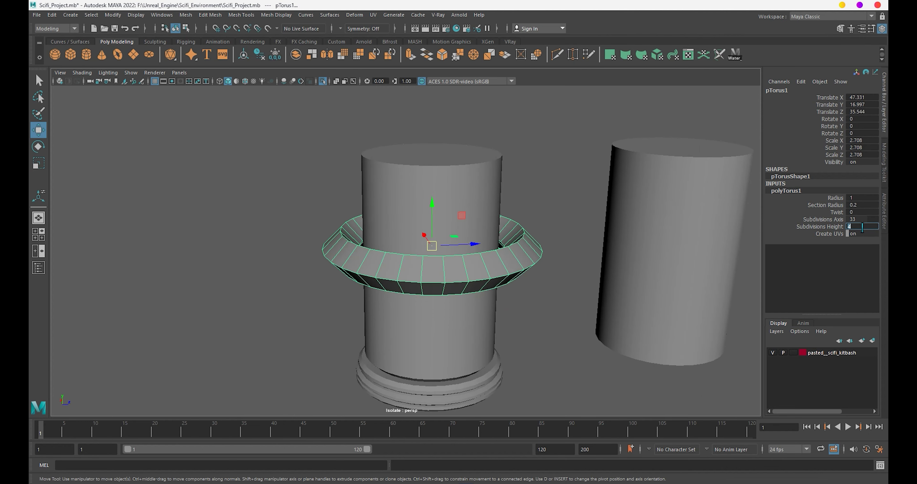
{"action": "type", "text": "5"}
{"action": "key", "text": "Return"}
Thin the torus section radius to 0.1 and shrink the ring further.
{"action": "mouse_move", "coordinate": [510, 296]}
{"action": "left_mouse_down", "text": "alt"}
{"action": "mouse_move", "coordinate": [512, 283]}
{"action": "mouse_move", "coordinate": [536, 299]}
{"action": "mouse_move", "coordinate": [475, 266]}
{"action": "mouse_move", "coordinate": [466, 299]}
{"action": "mouse_move", "coordinate": [424, 228]}
{"action": "mouse_move", "coordinate": [360, 228]}
{"action": "left_mouse_up", "text": "alt"}
{"action": "left_click", "coordinate": [862, 205]}
{"action": "type", "text": "1"}
{"action": "key", "text": "Return"}
{"action": "key", "text": "r"}
{"action": "mouse_move", "coordinate": [360, 227]}
{"action": "left_mouse_down", "text": "alt"}
{"action": "mouse_move", "coordinate": [410, 265]}
{"action": "mouse_move", "coordinate": [430, 239]}
{"action": "mouse_move", "coordinate": [420, 231]}
{"action": "mouse_move", "coordinate": [452, 249]}
{"action": "mouse_move", "coordinate": [430, 263]}
{"action": "left_mouse_up", "text": "alt"}
{"action": "key", "text": "w"}
{"action": "key", "text": "r"}
{"action": "key", "text": "space"}
{"action": "key", "text": "4"}
{"action": "key", "text": "5"}
{"action": "key", "text": "w"}
Center the thin torus on the column and lower it down the column.
{"action": "mouse_move", "coordinate": [504, 309]}
{"action": "left_mouse_down", "text": "alt"}
{"action": "mouse_move", "coordinate": [479, 281]}
{"action": "mouse_move", "coordinate": [641, 239]}
{"action": "left_mouse_up", "text": "alt"}
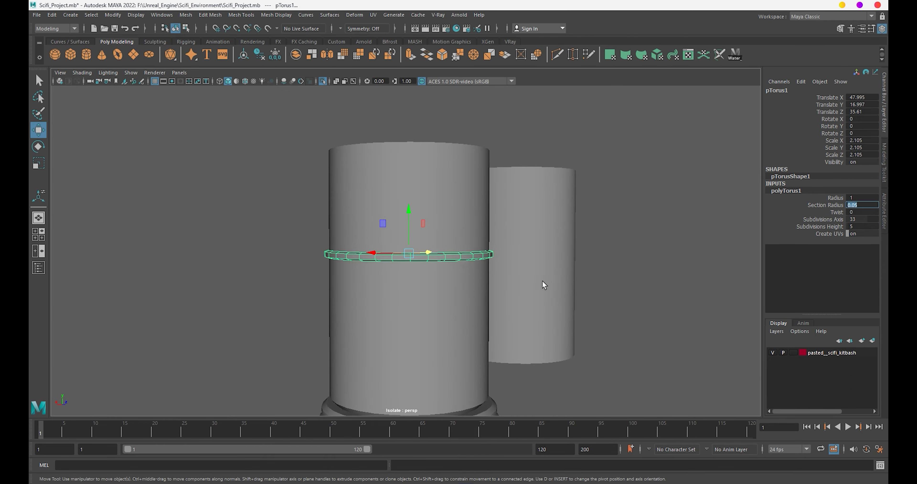
{"action": "left_click_drag", "start_coordinate": [419, 197], "coordinate": [419, 285]}
{"action": "left_click", "coordinate": [610, 363]}
{"action": "mouse_move", "coordinate": [610, 363]}
{"action": "left_mouse_down", "text": "alt"}
{"action": "mouse_move", "coordinate": [533, 322]}
{"action": "mouse_move", "coordinate": [545, 282]}
{"action": "mouse_move", "coordinate": [600, 309]}
{"action": "mouse_move", "coordinate": [470, 263]}
{"action": "mouse_move", "coordinate": [485, 261]}
{"action": "mouse_move", "coordinate": [409, 252]}
{"action": "mouse_move", "coordinate": [403, 274]}
{"action": "left_mouse_up", "text": "alt"}
Shift-drag the torus ring to duplicate a second band just above it.
{"action": "left_click", "coordinate": [485, 262]}
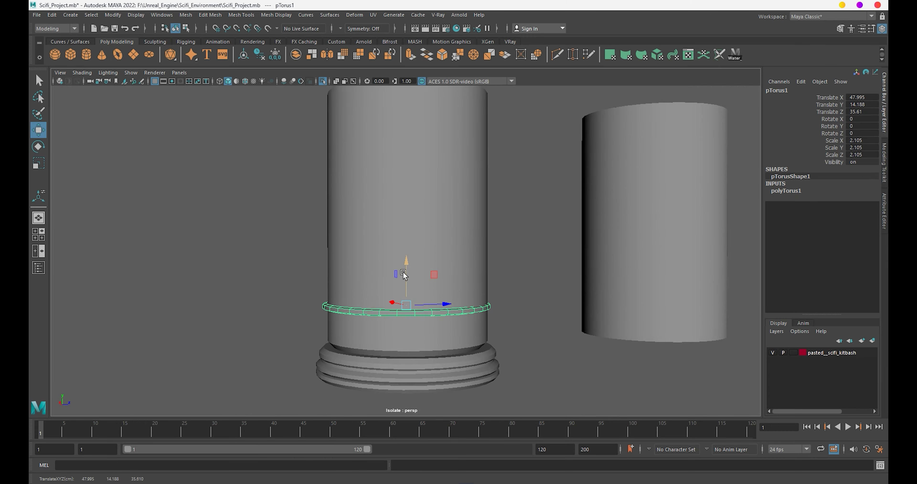
{"action": "scroll", "coordinate": [403, 274], "scroll_direction": "down", "scroll_amount": 3}
{"action": "left_click", "coordinate": [484, 312]}
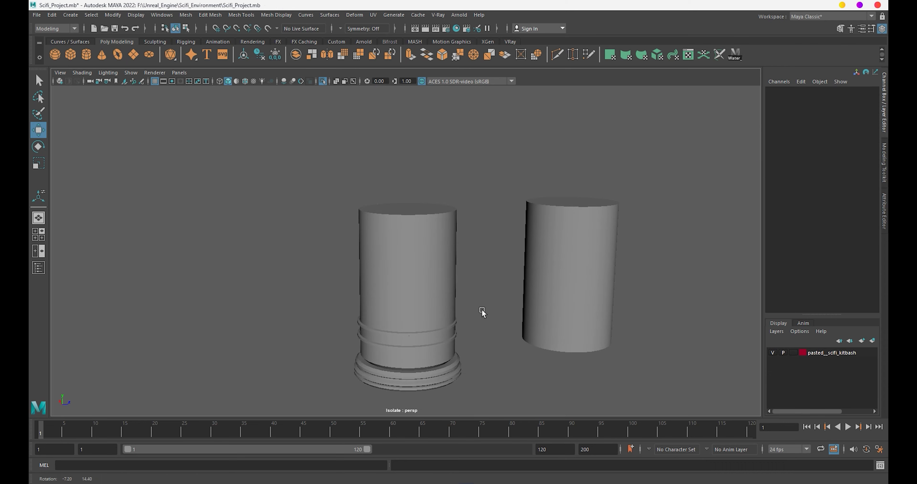
{"action": "left_click", "coordinate": [417, 334]}
{"action": "left_click_drag", "start_coordinate": [407, 296], "coordinate": [408, 289], "text": "shift"}
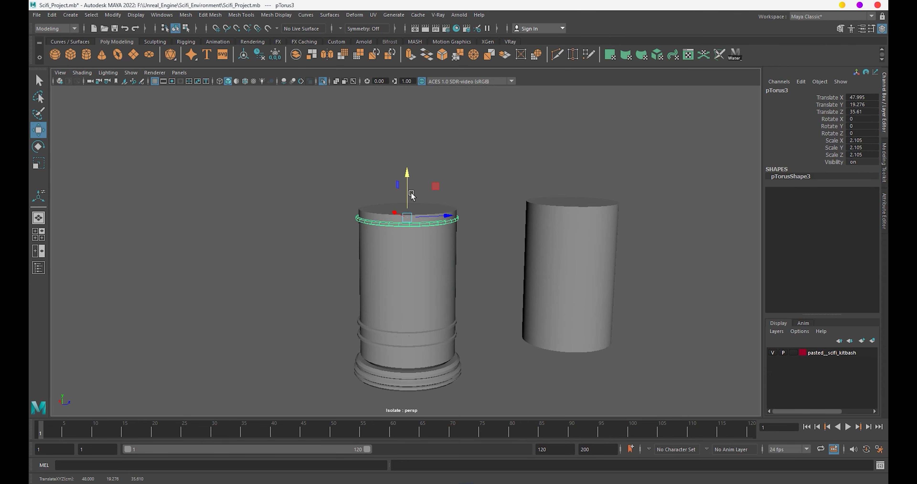
{"action": "left_click", "coordinate": [473, 267]}
Select the left column, then the right cylinder.
{"action": "left_click_drag", "start_coordinate": [473, 267], "coordinate": [406, 240], "text": "alt"}
{"action": "scroll", "coordinate": [445, 229], "scroll_direction": "up", "scroll_amount": 3}
{"action": "scroll", "coordinate": [471, 274], "scroll_direction": "up", "scroll_amount": 2}
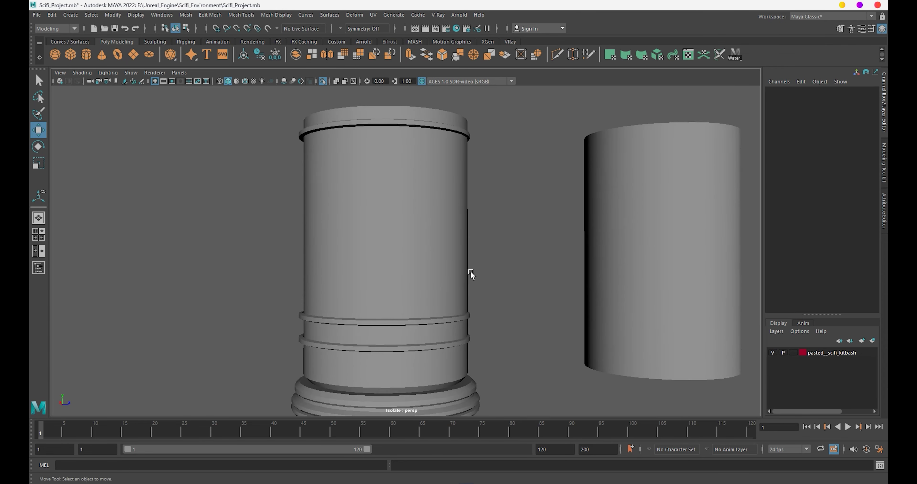
{"action": "scroll", "coordinate": [463, 257], "scroll_direction": "down", "scroll_amount": 3}
{"action": "left_click", "coordinate": [463, 257]}
{"action": "left_click", "coordinate": [569, 240]}
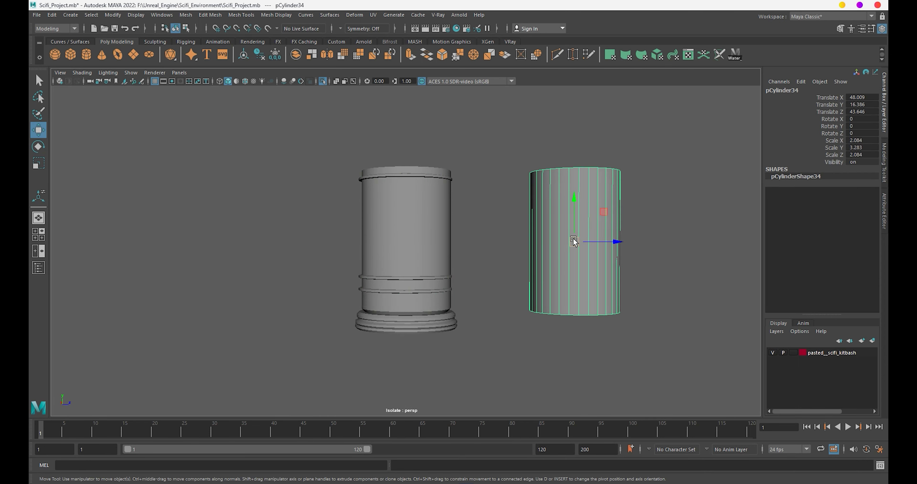
Duplicate the right cylinder onto the column and flatten it into a thin ring.
{"action": "left_click_drag", "start_coordinate": [574, 242], "coordinate": [406, 242], "text": "shift"}
{"action": "key", "text": "r"}
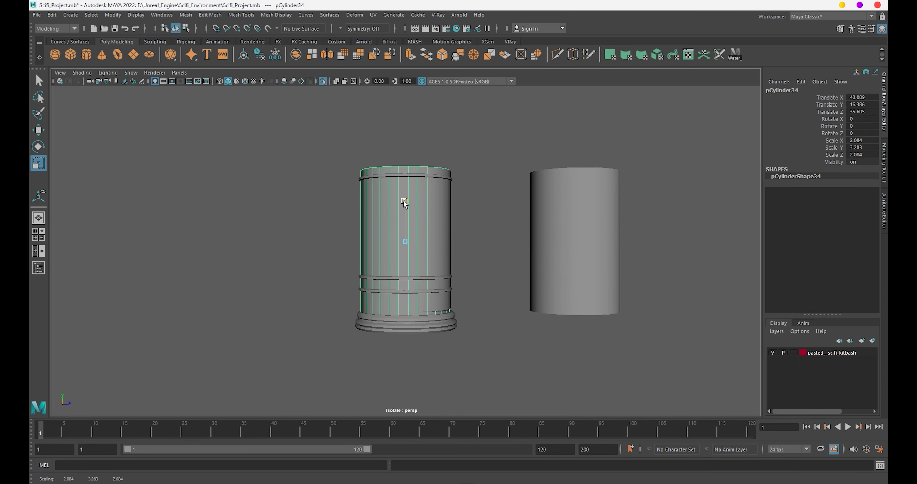
{"action": "mouse_move", "coordinate": [403, 200]}
{"action": "left_mouse_down"}
{"action": "mouse_move", "coordinate": [404, 233]}
{"action": "mouse_move", "coordinate": [404, 128]}
{"action": "mouse_move", "coordinate": [418, 172]}
{"action": "mouse_move", "coordinate": [403, 171]}
{"action": "mouse_move", "coordinate": [411, 182]}
{"action": "mouse_move", "coordinate": [390, 170]}
{"action": "left_mouse_up"}
{"action": "key", "text": "w"}
{"action": "scroll", "coordinate": [418, 195], "scroll_direction": "up", "scroll_amount": 3}
{"action": "key", "text": "r"}
{"action": "scroll", "coordinate": [466, 196], "scroll_direction": "up", "scroll_amount": 4}
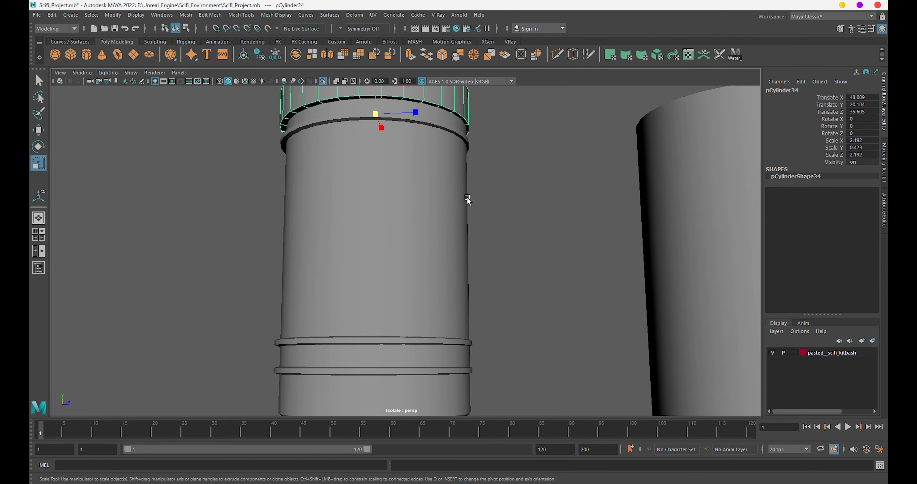
{"action": "left_click_drag", "start_coordinate": [467, 199], "coordinate": [478, 285], "text": "alt"}
{"action": "mouse_move", "coordinate": [391, 180]}
{"action": "left_mouse_down"}
{"action": "mouse_move", "coordinate": [389, 205]}
{"action": "mouse_move", "coordinate": [390, 188]}
{"action": "left_mouse_up"}
{"action": "key", "text": "w"}
Check alignment in wireframe, then lower the ring onto the column top and flatten it.
{"action": "key", "text": "space"}
{"action": "left_click_drag", "start_coordinate": [389, 249], "coordinate": [368, 234]}
{"action": "key", "text": "4"}
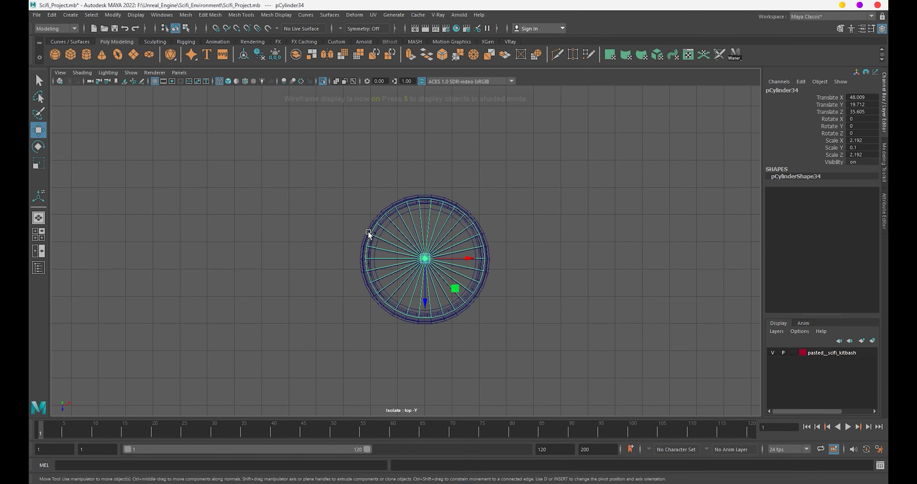
{"action": "key", "text": "space"}
{"action": "left_click_drag", "start_coordinate": [412, 279], "coordinate": [392, 281]}
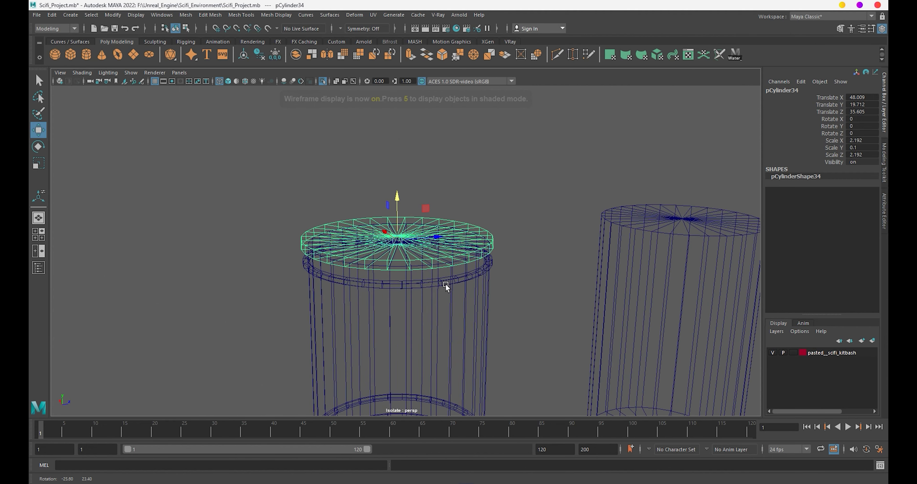
{"action": "key", "text": "5"}
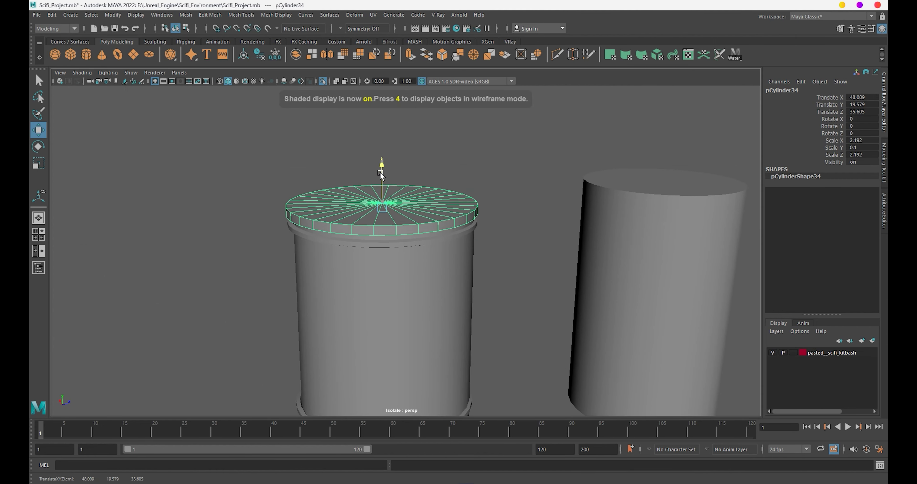
{"action": "left_click_drag", "start_coordinate": [382, 169], "coordinate": [379, 174]}
{"action": "key", "text": "r"}
{"action": "right_click_drag", "start_coordinate": [378, 174], "coordinate": [430, 240], "text": "alt"}
Extrude the ring's top face, scale it inward and raise it into a narrower band.
{"action": "left_click_drag", "start_coordinate": [430, 240], "coordinate": [432, 209], "text": "alt"}
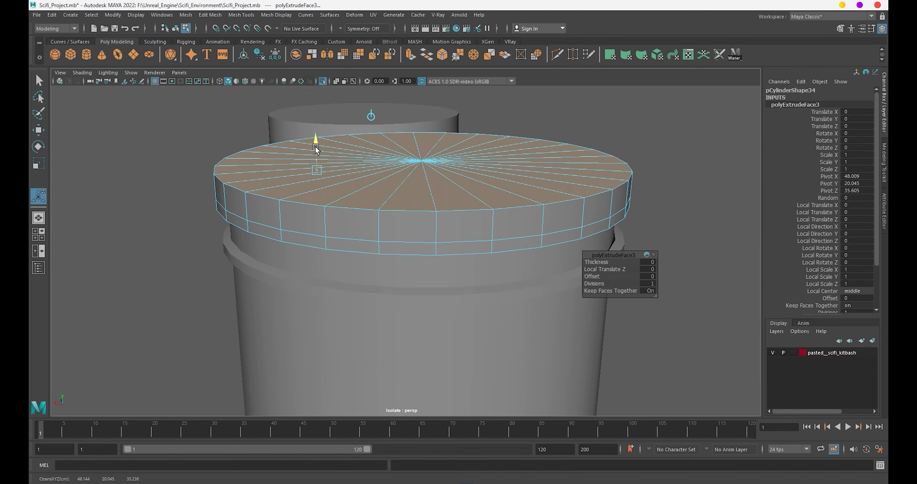
{"action": "left_click_drag", "start_coordinate": [316, 150], "coordinate": [318, 133]}
{"action": "mouse_move", "coordinate": [319, 162]}
{"action": "left_mouse_down"}
{"action": "mouse_move", "coordinate": [308, 163]}
{"action": "mouse_move", "coordinate": [384, 220]}
{"action": "left_mouse_up"}
{"action": "right_click_drag", "start_coordinate": [384, 220], "coordinate": [405, 235], "text": "alt"}
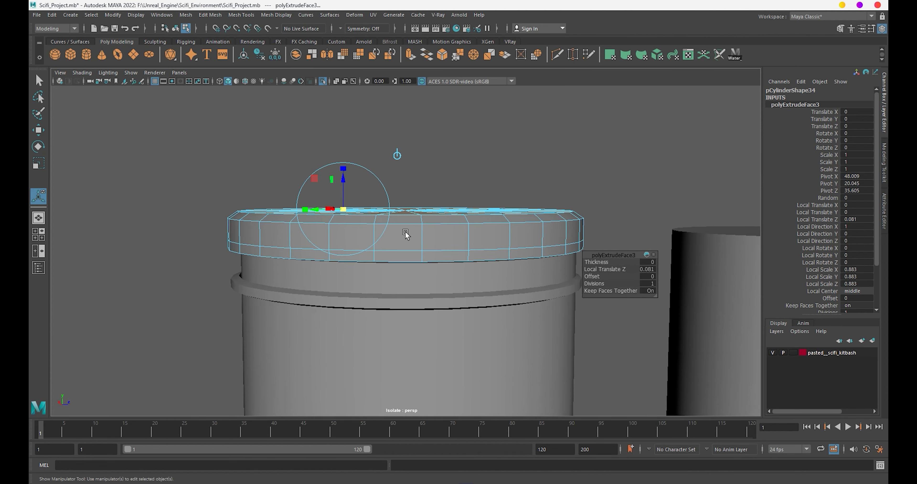
{"action": "mouse_move", "coordinate": [348, 189]}
{"action": "left_mouse_down"}
{"action": "mouse_move", "coordinate": [337, 154]}
{"action": "mouse_move", "coordinate": [344, 142]}
{"action": "mouse_move", "coordinate": [343, 167]}
{"action": "left_mouse_up"}
{"action": "scroll", "coordinate": [440, 212], "scroll_direction": "down", "scroll_amount": 2}
{"action": "scroll", "coordinate": [369, 230], "scroll_direction": "down", "scroll_amount": 2}
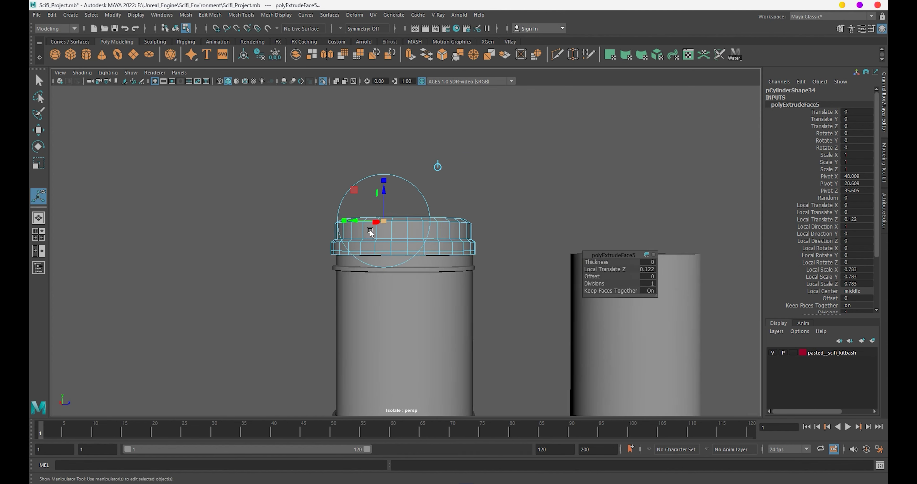
{"action": "scroll", "coordinate": [428, 235], "scroll_direction": "down", "scroll_amount": 2}
{"action": "scroll", "coordinate": [464, 240], "scroll_direction": "down", "scroll_amount": 1}
{"action": "scroll", "coordinate": [464, 240], "scroll_direction": "up", "scroll_amount": 3}
Return the lid to object mode and reselect the lid cylinder.
{"action": "right_click_drag", "start_coordinate": [465, 240], "coordinate": [511, 188]}
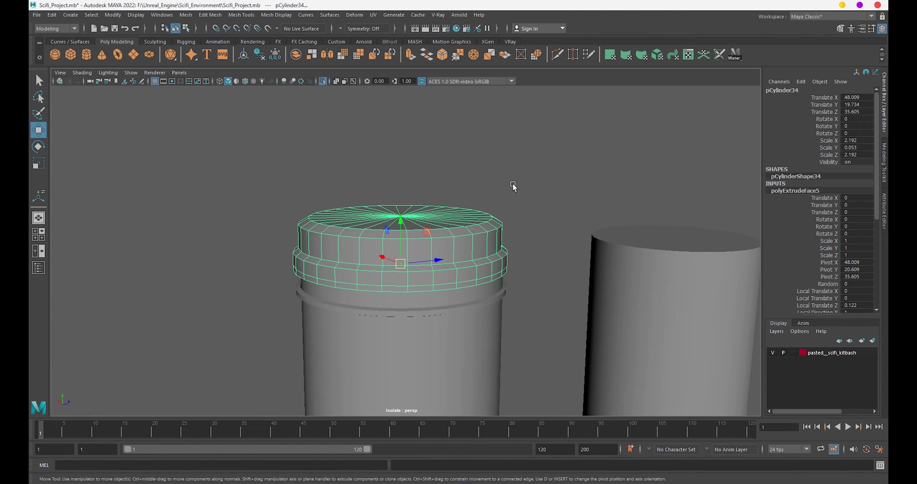
{"action": "key", "text": "w"}
{"action": "left_click", "coordinate": [512, 186]}
{"action": "scroll", "coordinate": [370, 220], "scroll_direction": "down", "scroll_amount": 3}
{"action": "scroll", "coordinate": [463, 208], "scroll_direction": "down", "scroll_amount": 2}
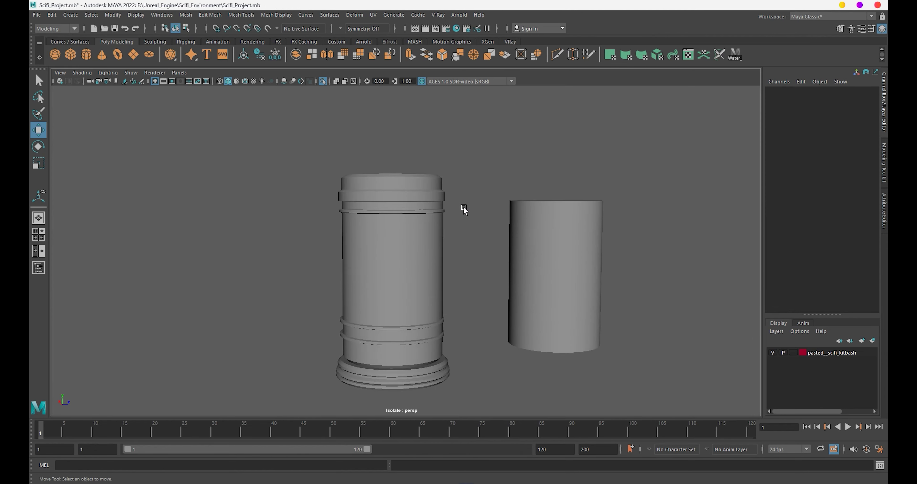
{"action": "scroll", "coordinate": [464, 272], "scroll_direction": "down", "scroll_amount": 1}
{"action": "scroll", "coordinate": [411, 230], "scroll_direction": "up", "scroll_amount": 2}
{"action": "left_click", "coordinate": [411, 230]}
{"action": "scroll", "coordinate": [410, 194], "scroll_direction": "up", "scroll_amount": 2}
Extrude the selected rim faces inward to cut slots into the lid's band.
{"action": "scroll", "coordinate": [354, 195], "scroll_direction": "up", "scroll_amount": 2}
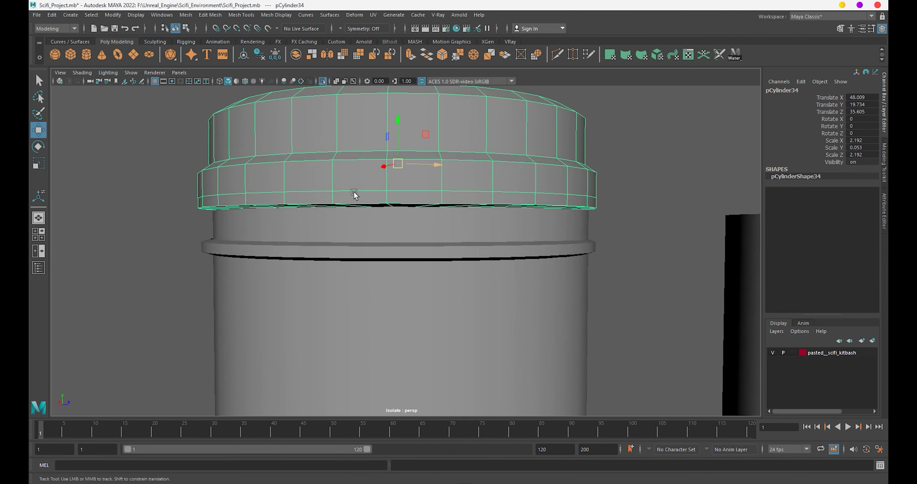
{"action": "left_click_drag", "start_coordinate": [354, 196], "coordinate": [399, 270], "text": "alt"}
{"action": "right_click_drag", "start_coordinate": [396, 247], "coordinate": [396, 281]}
{"action": "left_click", "coordinate": [475, 262]}
{"action": "mouse_move", "coordinate": [414, 249]}
{"action": "left_mouse_down", "text": "alt"}
{"action": "mouse_move", "coordinate": [343, 266]}
{"action": "mouse_move", "coordinate": [350, 264]}
{"action": "left_mouse_up", "text": "alt"}
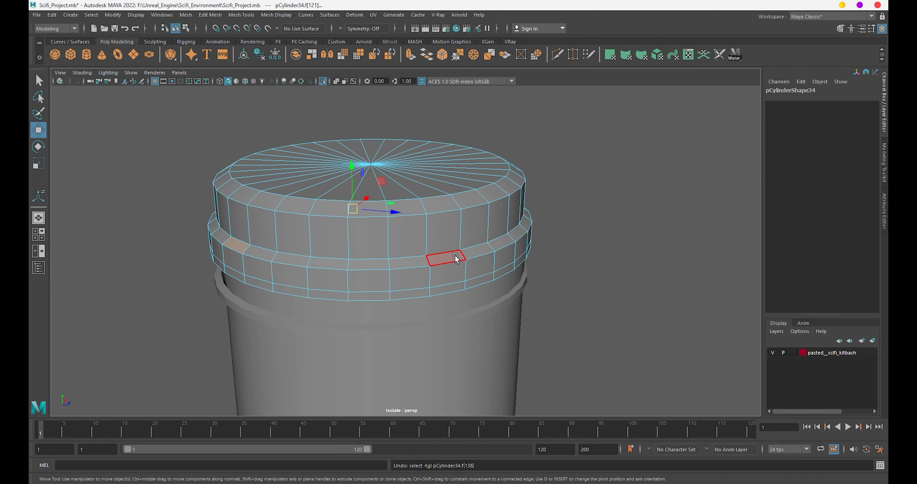
{"action": "mouse_move", "coordinate": [489, 260]}
{"action": "left_mouse_down", "text": "alt"}
{"action": "mouse_move", "coordinate": [523, 265]}
{"action": "mouse_move", "coordinate": [455, 277]}
{"action": "mouse_move", "coordinate": [461, 294]}
{"action": "left_mouse_up", "text": "alt"}
{"action": "key", "text": "ctrl+e"}
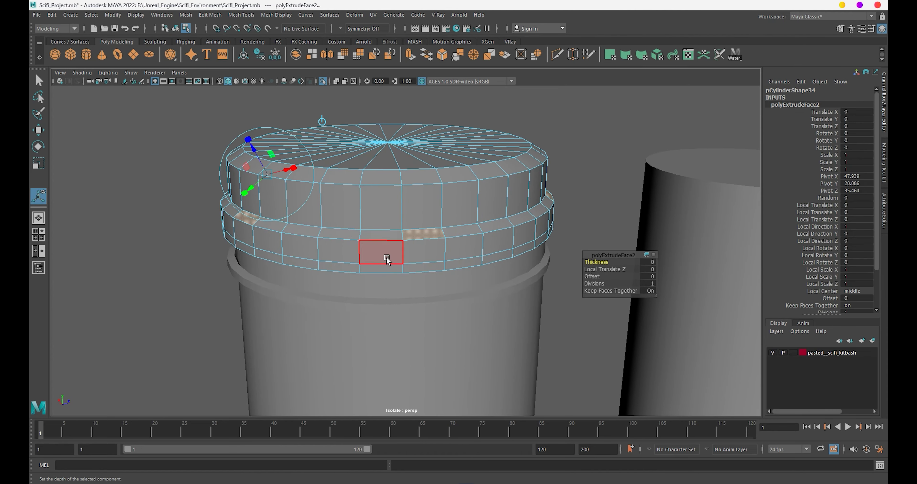
{"action": "left_click_drag", "start_coordinate": [387, 260], "coordinate": [261, 181], "text": "alt"}
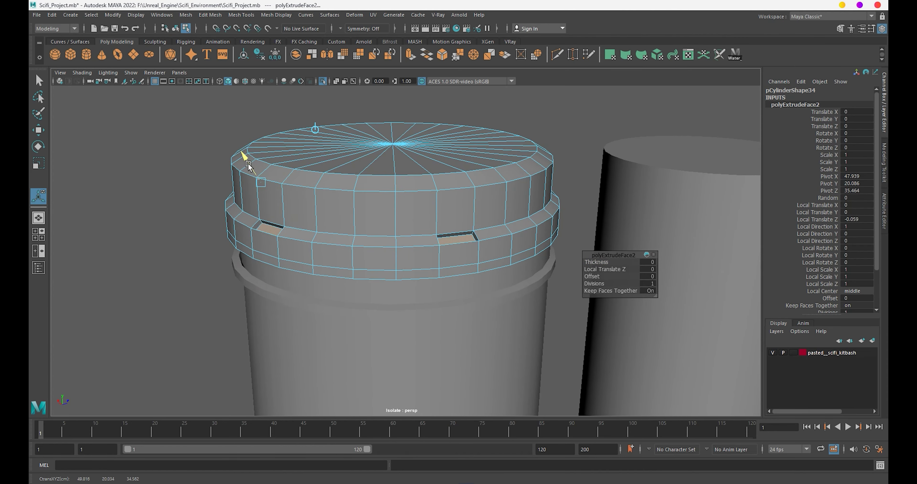
{"action": "left_click_drag", "start_coordinate": [319, 216], "coordinate": [365, 209], "text": "alt"}
Extrude the lid's bottom face loop outward into a ring of separate small blocks.
{"action": "mouse_move", "coordinate": [389, 204]}
{"action": "right_mouse_down"}
{"action": "mouse_move", "coordinate": [469, 169]}
{"action": "mouse_move", "coordinate": [495, 192]}
{"action": "mouse_move", "coordinate": [471, 234]}
{"action": "right_mouse_up"}
{"action": "left_click", "coordinate": [467, 231]}
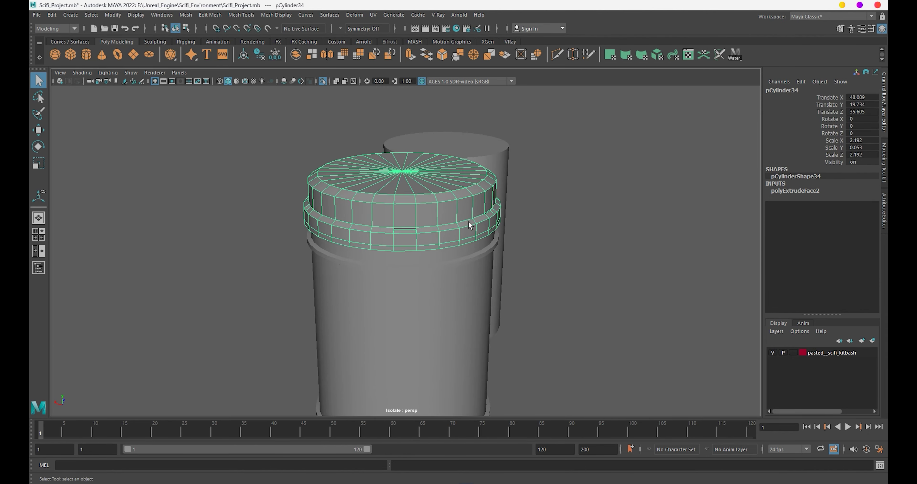
{"action": "mouse_move", "coordinate": [469, 225]}
{"action": "left_mouse_down", "text": "alt"}
{"action": "mouse_move", "coordinate": [483, 198]}
{"action": "mouse_move", "coordinate": [424, 213]}
{"action": "left_mouse_up", "text": "alt"}
{"action": "right_click_drag", "start_coordinate": [424, 213], "coordinate": [384, 203], "text": "alt"}
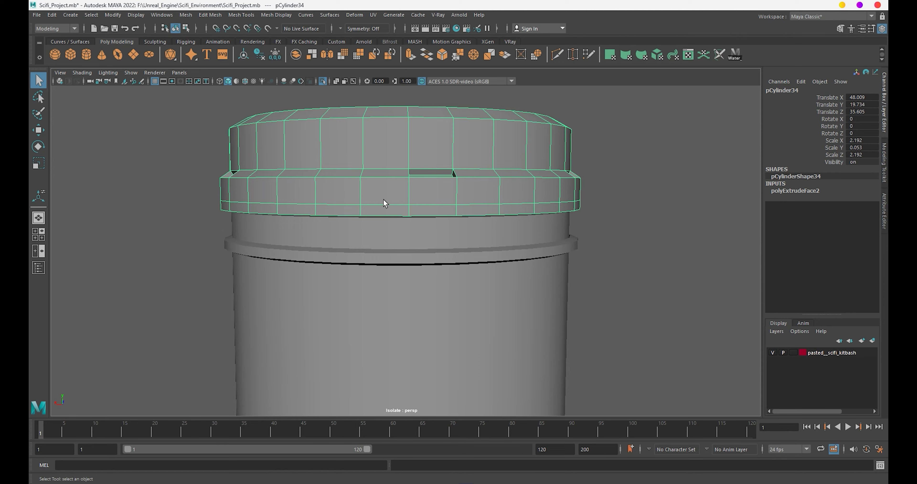
{"action": "key", "text": "F11"}
{"action": "double_click", "coordinate": [433, 212]}
{"action": "key", "text": "ctrl+e"}
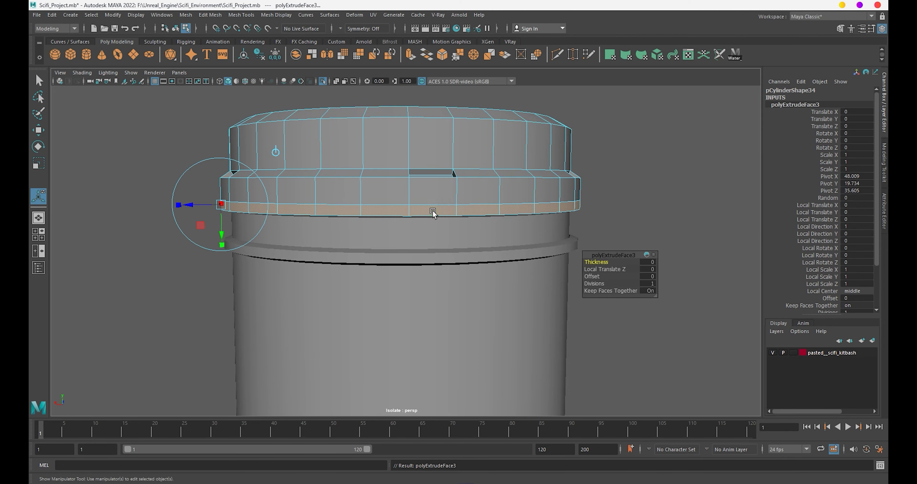
{"action": "left_click_drag", "start_coordinate": [435, 207], "coordinate": [433, 269], "text": "alt"}
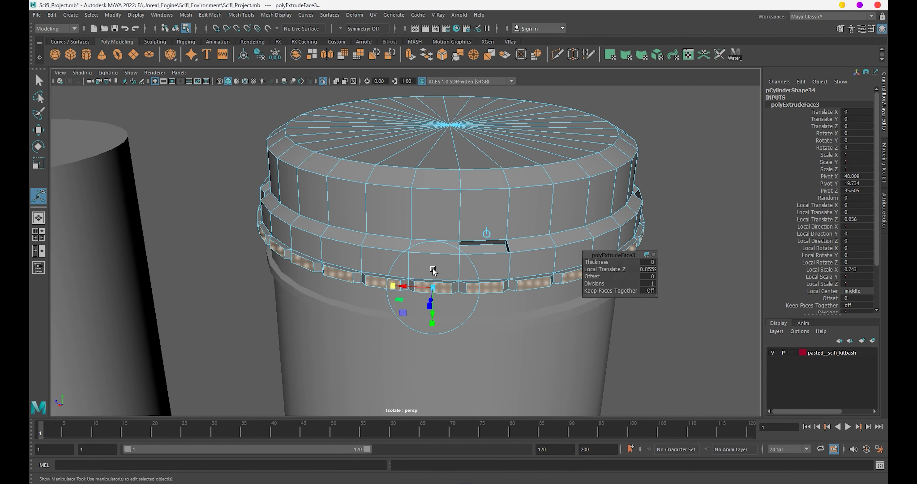
{"action": "key", "text": "F8"}
{"action": "key", "text": "q"}
Reselect the lid and bring back the extrusion's adjustment handles.
{"action": "scroll", "coordinate": [504, 230], "scroll_direction": "down", "scroll_amount": 5}
{"action": "left_click", "coordinate": [503, 230]}
{"action": "left_click_drag", "start_coordinate": [504, 229], "coordinate": [541, 228], "text": "alt"}
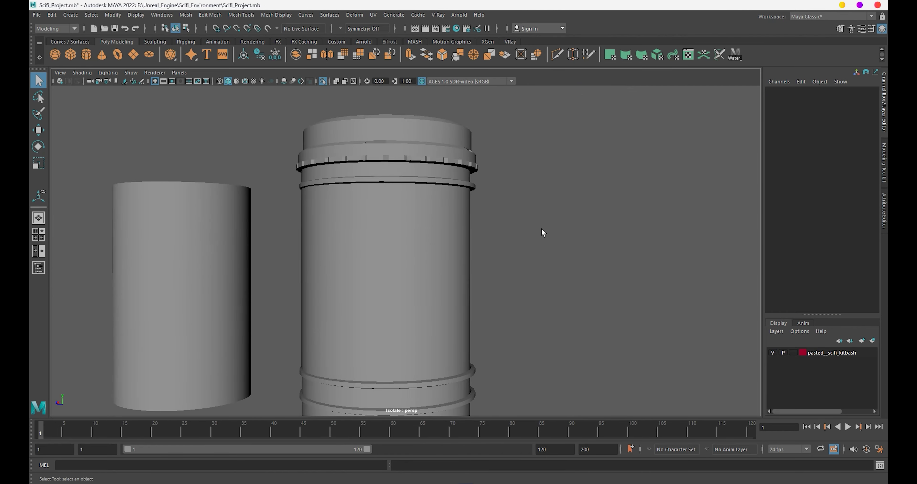
{"action": "scroll", "coordinate": [440, 209], "scroll_direction": "up", "scroll_amount": 3}
{"action": "left_click", "coordinate": [431, 242]}
{"action": "scroll", "coordinate": [459, 281], "scroll_direction": "up", "scroll_amount": 2}
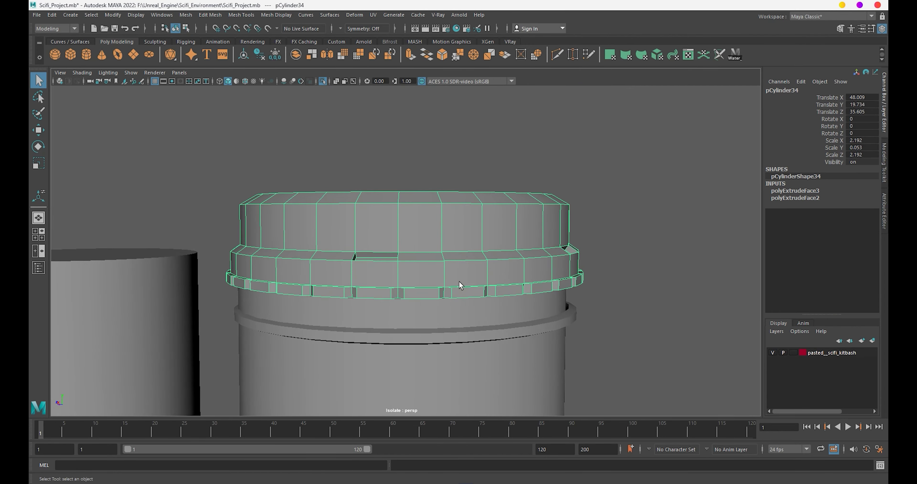
{"action": "key", "text": "t"}
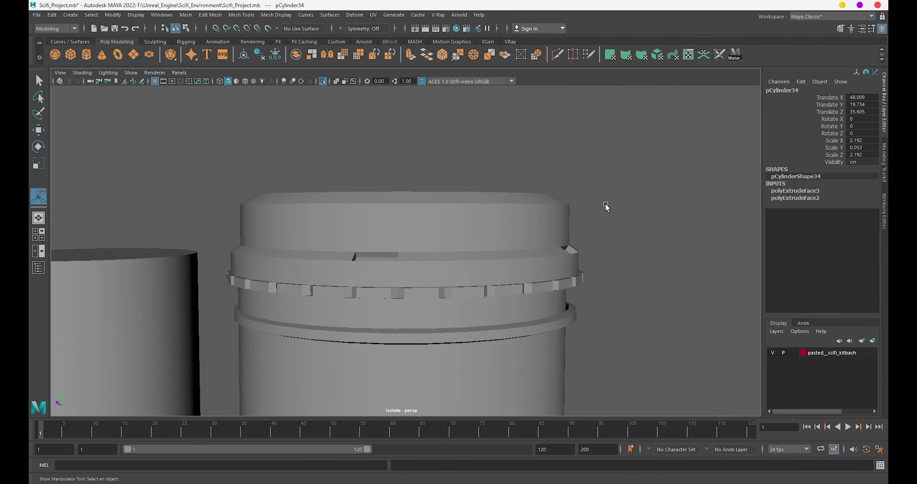
{"action": "left_click", "coordinate": [605, 206]}
{"action": "scroll", "coordinate": [438, 255], "scroll_direction": "down", "scroll_amount": 2}
{"action": "left_click", "coordinate": [438, 256]}
{"action": "left_click_drag", "start_coordinate": [438, 255], "coordinate": [502, 310], "text": "alt"}
Select the new cube near the grid panel and move it toward the jar.
{"action": "key", "text": "q"}
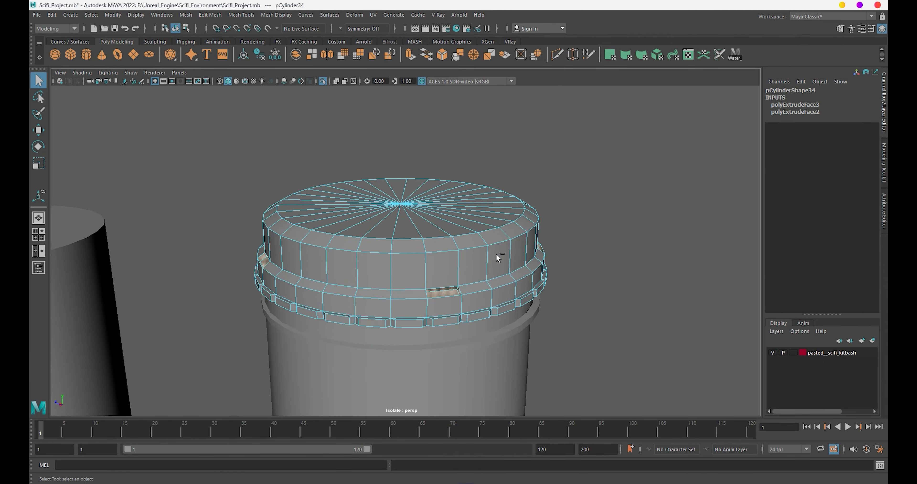
{"action": "right_click_drag", "start_coordinate": [512, 238], "coordinate": [584, 180]}
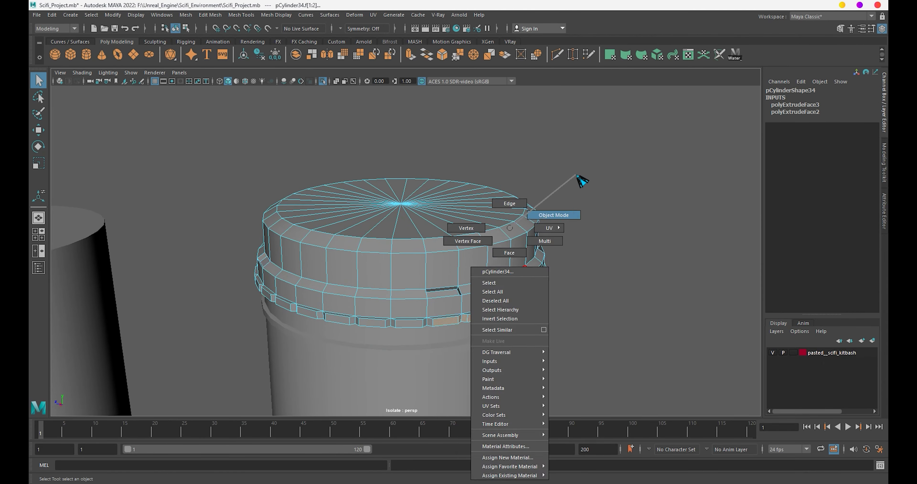
{"action": "left_click", "coordinate": [596, 252]}
{"action": "mouse_move", "coordinate": [597, 253]}
{"action": "left_mouse_down", "text": "alt"}
{"action": "mouse_move", "coordinate": [485, 257]}
{"action": "mouse_move", "coordinate": [465, 284]}
{"action": "mouse_move", "coordinate": [438, 262]}
{"action": "left_mouse_up", "text": "alt"}
{"action": "left_click", "coordinate": [465, 284]}
{"action": "right_click_drag", "start_coordinate": [438, 262], "coordinate": [249, 233], "text": "alt"}
{"action": "scroll", "coordinate": [438, 269], "scroll_direction": "down", "scroll_amount": 5}
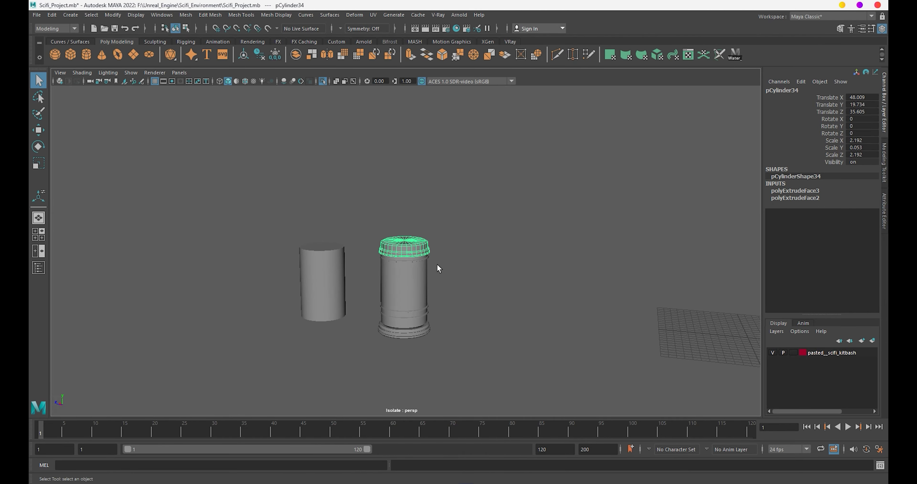
{"action": "left_click", "coordinate": [555, 384]}
{"action": "scroll", "coordinate": [554, 384], "scroll_direction": "down", "scroll_amount": 3}
{"action": "left_click", "coordinate": [606, 302]}
{"action": "key", "text": "w"}
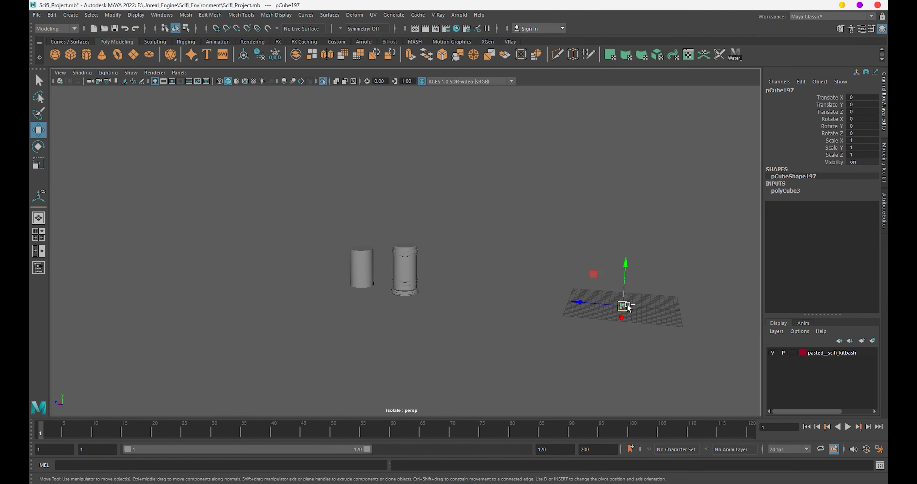
{"action": "left_click_drag", "start_coordinate": [574, 303], "coordinate": [498, 294]}
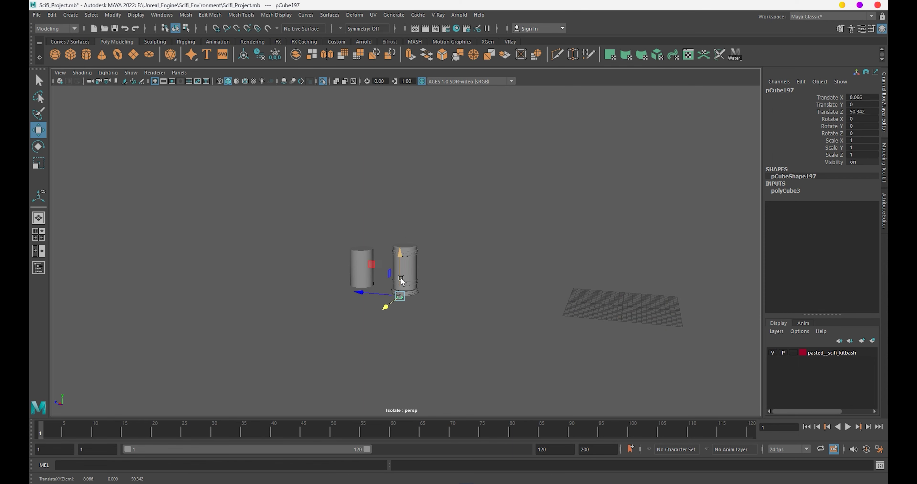
Raise the cube, align it with the jar on X and slide it onto the lid's edge.
{"action": "left_click_drag", "start_coordinate": [401, 281], "coordinate": [401, 250]}
{"action": "mouse_move", "coordinate": [401, 249]}
{"action": "left_mouse_down", "text": "alt"}
{"action": "mouse_move", "coordinate": [384, 280]}
{"action": "mouse_move", "coordinate": [387, 265]}
{"action": "left_mouse_up", "text": "alt"}
{"action": "scroll", "coordinate": [425, 277], "scroll_direction": "up", "scroll_amount": 3}
{"action": "left_click_drag", "start_coordinate": [445, 259], "coordinate": [404, 246]}
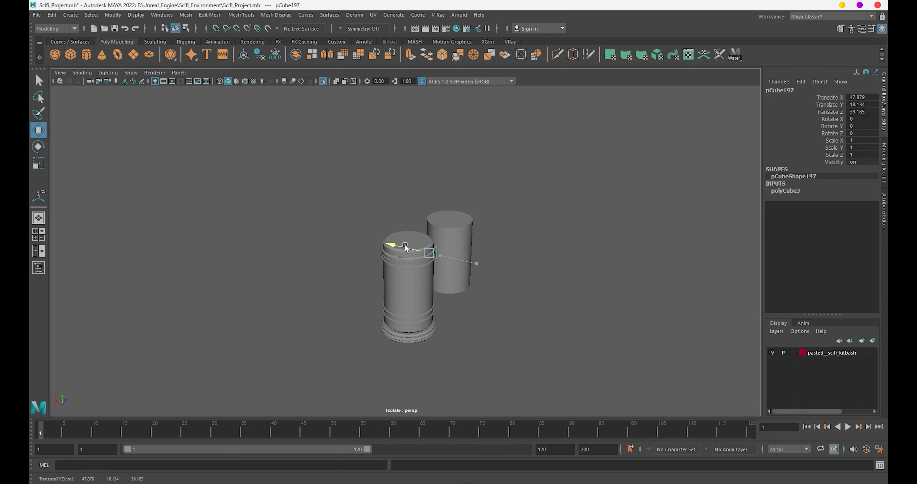
{"action": "left_click_drag", "start_coordinate": [408, 212], "coordinate": [525, 255], "text": "alt"}
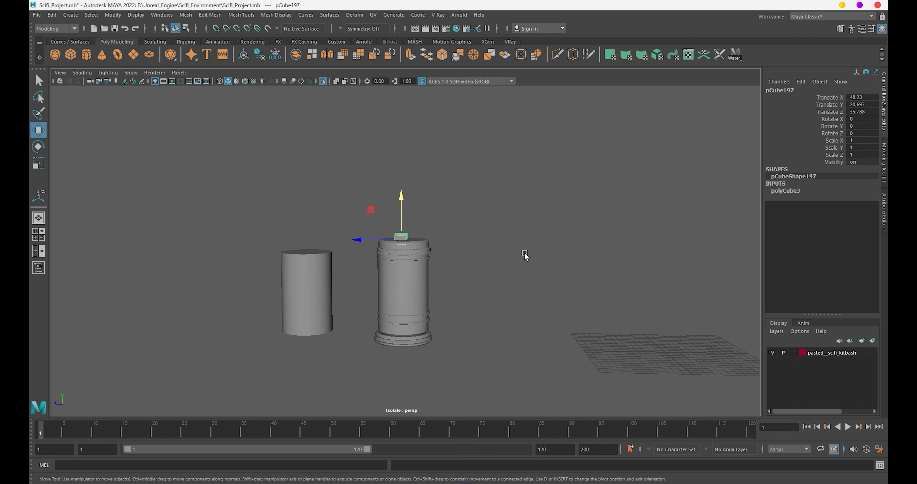
{"action": "scroll", "coordinate": [565, 312], "scroll_direction": "up", "scroll_amount": 3}
{"action": "left_click_drag", "start_coordinate": [565, 313], "coordinate": [563, 347], "text": "alt"}
{"action": "scroll", "coordinate": [456, 256], "scroll_direction": "up", "scroll_amount": 3}
{"action": "mouse_move", "coordinate": [456, 255]}
{"action": "left_mouse_down"}
{"action": "mouse_move", "coordinate": [256, 249]}
{"action": "mouse_move", "coordinate": [307, 288]}
{"action": "left_mouse_up"}
{"action": "scroll", "coordinate": [394, 302], "scroll_direction": "up", "scroll_amount": 3}
{"action": "mouse_move", "coordinate": [394, 302]}
{"action": "left_mouse_down", "text": "alt"}
{"action": "mouse_move", "coordinate": [428, 260]}
{"action": "mouse_move", "coordinate": [401, 262]}
{"action": "mouse_move", "coordinate": [404, 243]}
{"action": "left_mouse_up", "text": "alt"}
Bevel the cube's outer lower edge, then return to object selection.
{"action": "right_click_drag", "start_coordinate": [404, 243], "coordinate": [409, 201]}
{"action": "left_click", "coordinate": [385, 309]}
{"action": "key", "text": "ctrl+b"}
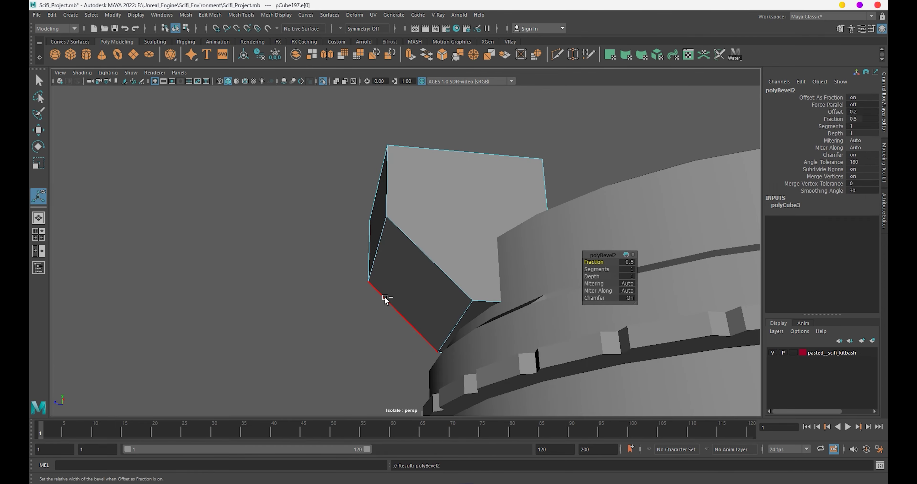
{"action": "mouse_move", "coordinate": [436, 259]}
{"action": "left_mouse_down", "text": "alt"}
{"action": "mouse_move", "coordinate": [458, 319]}
{"action": "mouse_move", "coordinate": [429, 306]}
{"action": "mouse_move", "coordinate": [352, 215]}
{"action": "mouse_move", "coordinate": [365, 252]}
{"action": "left_mouse_up", "text": "alt"}
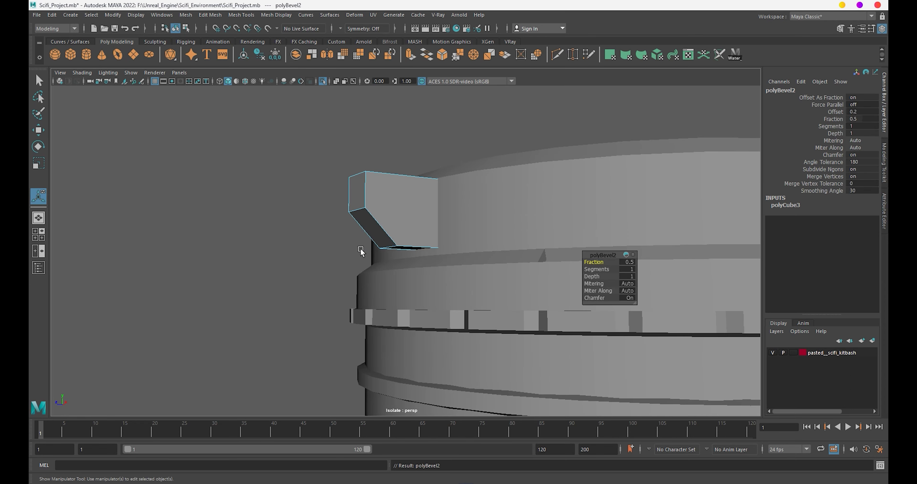
{"action": "right_click_drag", "start_coordinate": [402, 225], "coordinate": [436, 194]}
{"action": "left_click", "coordinate": [435, 195]}
Extrude the cube's bottom face downward into a column.
{"action": "scroll", "coordinate": [427, 249], "scroll_direction": "down", "scroll_amount": 3}
{"action": "scroll", "coordinate": [402, 276], "scroll_direction": "down", "scroll_amount": 2}
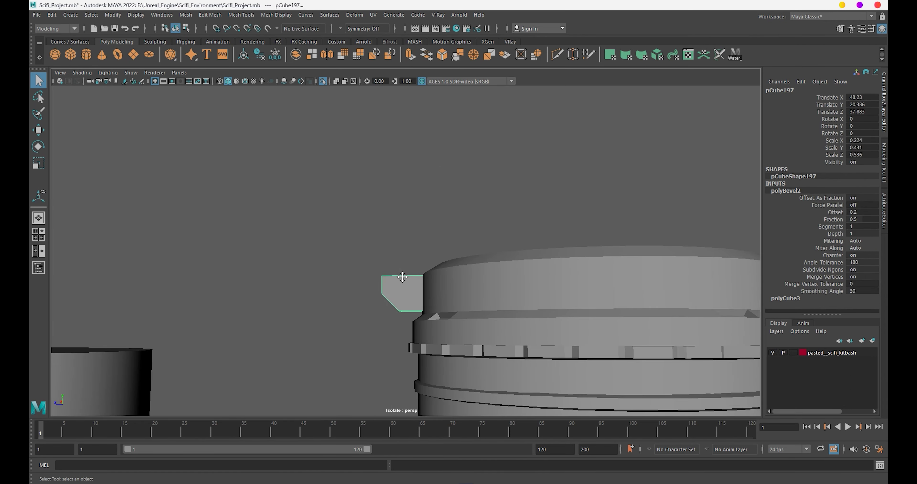
{"action": "scroll", "coordinate": [402, 277], "scroll_direction": "up", "scroll_amount": 3}
{"action": "left_click_drag", "start_coordinate": [469, 261], "coordinate": [516, 198], "text": "alt"}
{"action": "right_click_drag", "start_coordinate": [516, 197], "coordinate": [516, 228]}
{"action": "left_click", "coordinate": [515, 192]}
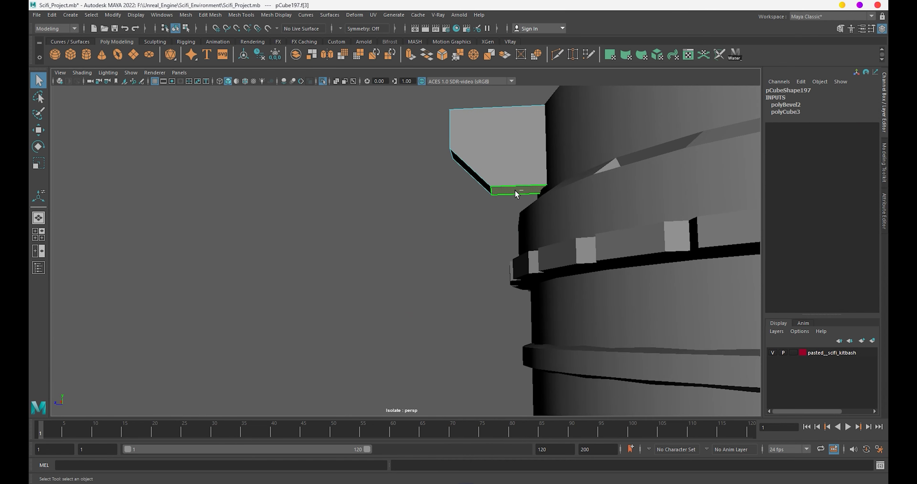
{"action": "key", "text": "ctrl+e"}
{"action": "mouse_move", "coordinate": [514, 192]}
{"action": "left_mouse_down", "text": "alt"}
{"action": "mouse_move", "coordinate": [444, 210]}
{"action": "mouse_move", "coordinate": [441, 334]}
{"action": "left_mouse_up", "text": "alt"}
{"action": "scroll", "coordinate": [471, 245], "scroll_direction": "down", "scroll_amount": 2}
{"action": "mouse_move", "coordinate": [471, 245]}
{"action": "left_mouse_down", "text": "alt"}
{"action": "mouse_move", "coordinate": [498, 249]}
{"action": "mouse_move", "coordinate": [454, 257]}
{"action": "mouse_move", "coordinate": [467, 269]}
{"action": "left_mouse_up", "text": "alt"}
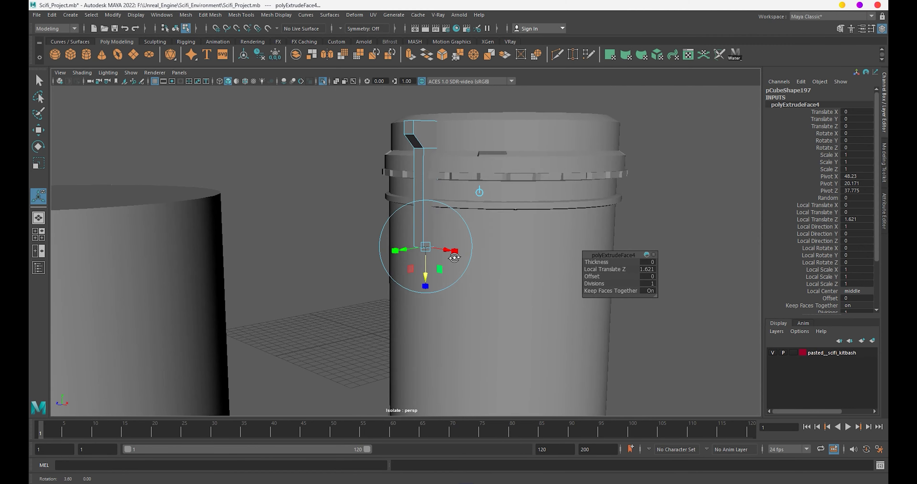
{"action": "scroll", "coordinate": [454, 258], "scroll_direction": "up", "scroll_amount": 3}
{"action": "scroll", "coordinate": [463, 231], "scroll_direction": "up", "scroll_amount": 3}
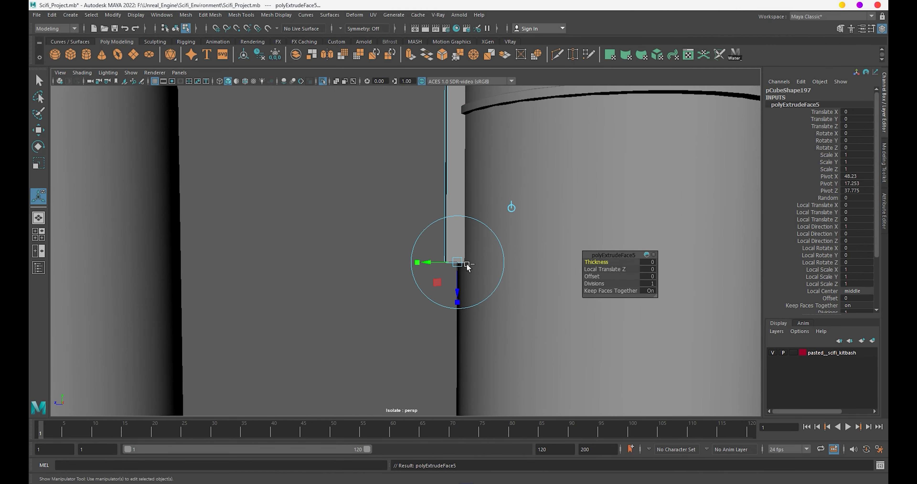
Extrude the column's end face again, extending it down toward the base.
{"action": "key", "text": "ctrl+r"}
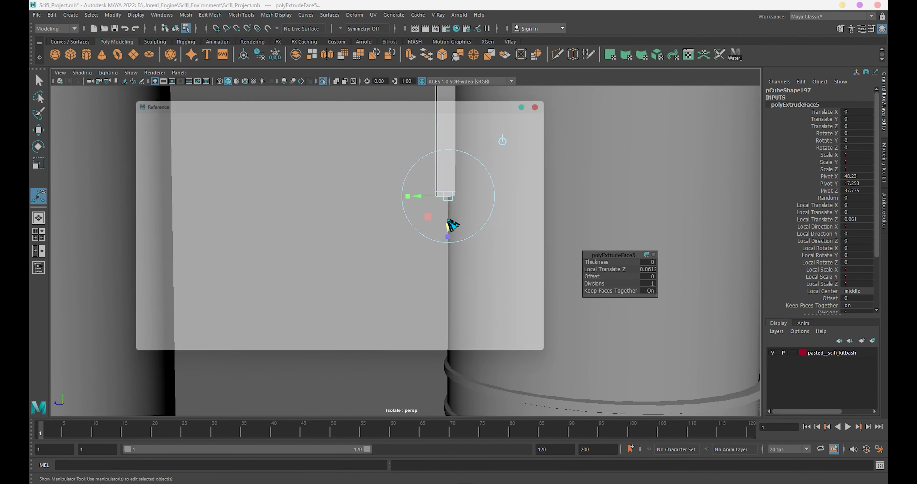
{"action": "left_click", "coordinate": [556, 99]}
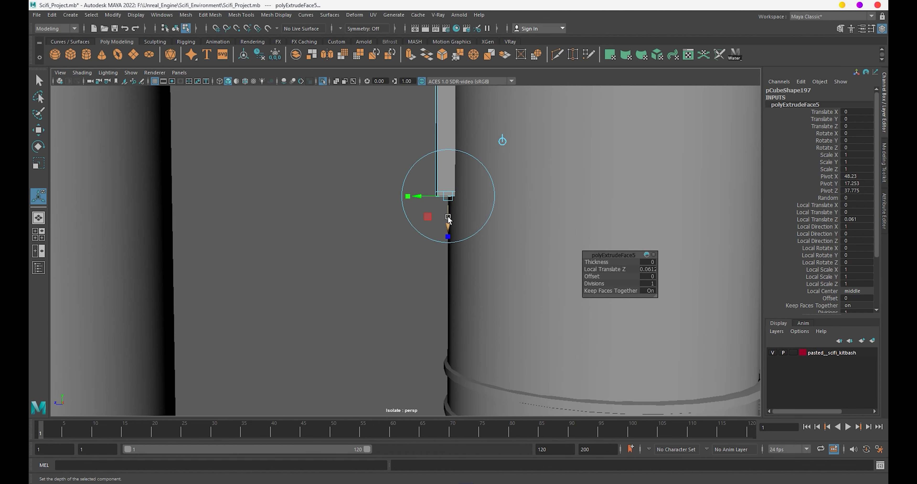
{"action": "key", "text": "ctrl+e"}
{"action": "left_click_drag", "start_coordinate": [448, 219], "coordinate": [447, 366]}
{"action": "middle_click_drag", "start_coordinate": [447, 367], "coordinate": [445, 206], "text": "alt"}
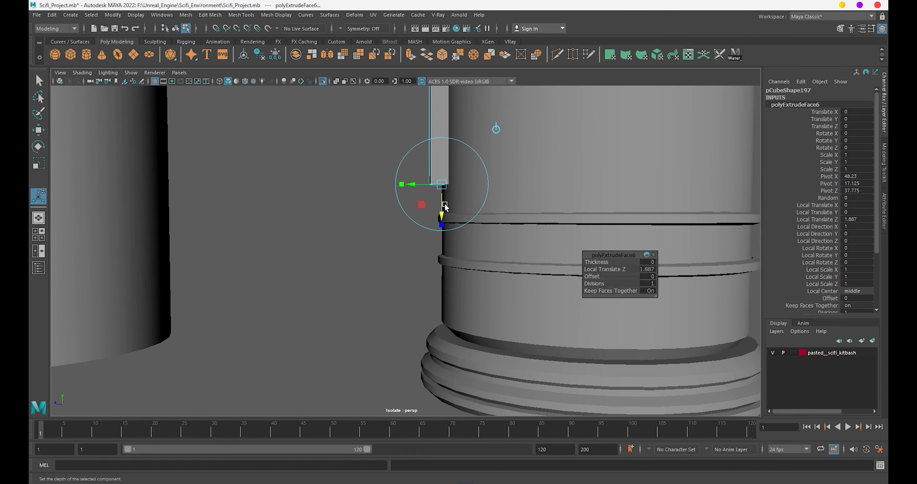
{"action": "left_click_drag", "start_coordinate": [445, 206], "coordinate": [436, 358]}
{"action": "middle_click_drag", "start_coordinate": [437, 358], "coordinate": [477, 272], "text": "alt"}
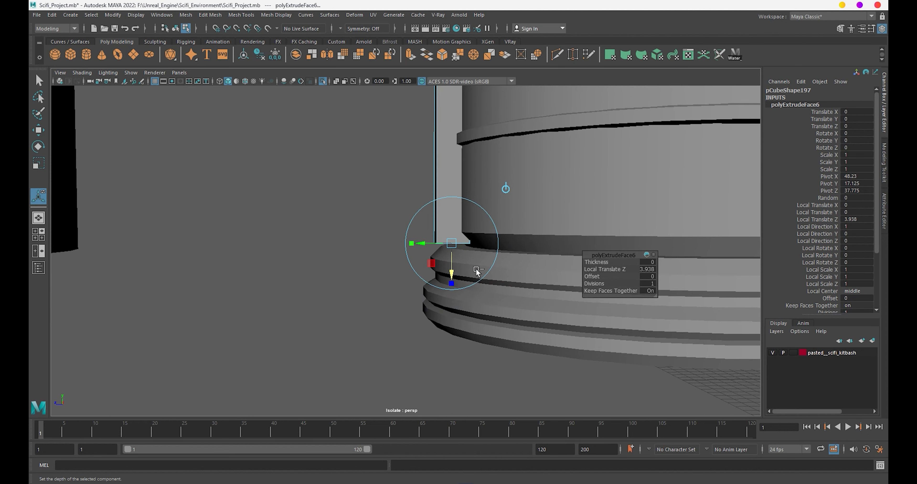
Extrude the bracket faces twice more, the last extrusion pulled out by 0.675.
{"action": "key", "text": "ctrl+e"}
{"action": "left_click_drag", "start_coordinate": [449, 250], "coordinate": [449, 248]}
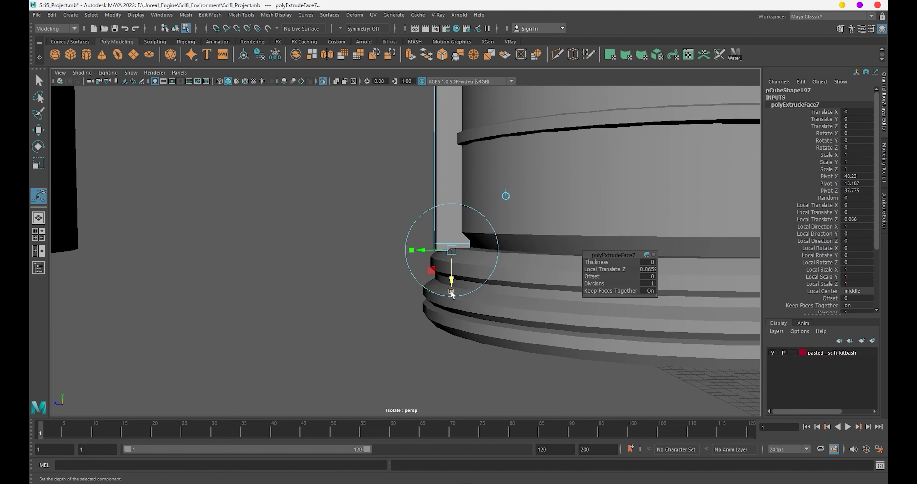
{"action": "key", "text": "ctrl+e"}
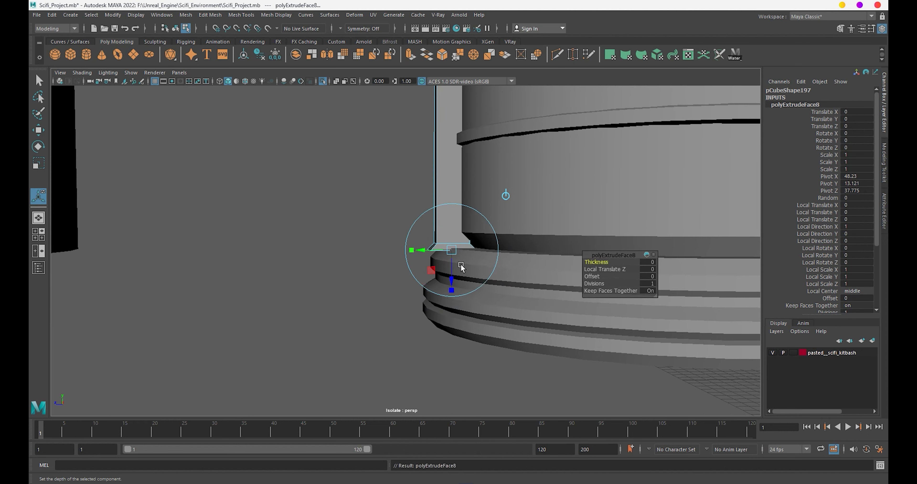
{"action": "mouse_move", "coordinate": [461, 267]}
{"action": "left_mouse_down"}
{"action": "mouse_move", "coordinate": [447, 347]}
{"action": "mouse_move", "coordinate": [477, 280]}
{"action": "mouse_move", "coordinate": [452, 226]}
{"action": "mouse_move", "coordinate": [403, 229]}
{"action": "left_mouse_up"}
{"action": "scroll", "coordinate": [476, 280], "scroll_direction": "down", "scroll_amount": 5}
{"action": "right_click_drag", "start_coordinate": [402, 229], "coordinate": [477, 135]}
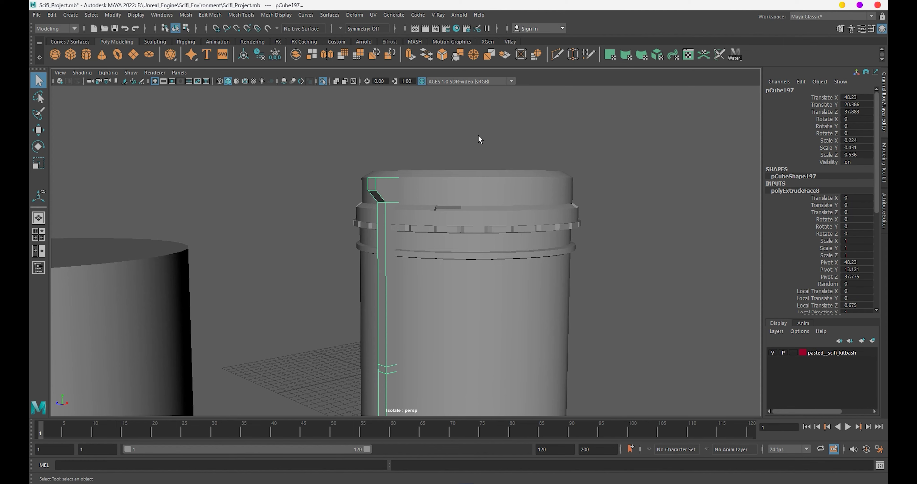
Delete the spare plain cylinder on the left.
{"action": "key", "text": "w"}
{"action": "left_click", "coordinate": [478, 139]}
{"action": "mouse_move", "coordinate": [478, 138]}
{"action": "left_mouse_down", "text": "alt"}
{"action": "mouse_move", "coordinate": [598, 213]}
{"action": "mouse_move", "coordinate": [478, 235]}
{"action": "left_mouse_up", "text": "alt"}
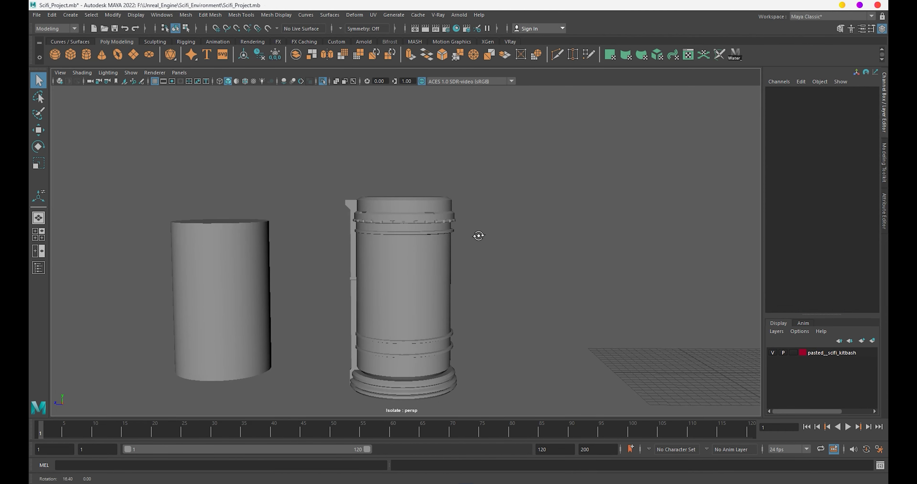
{"action": "left_click", "coordinate": [255, 285]}
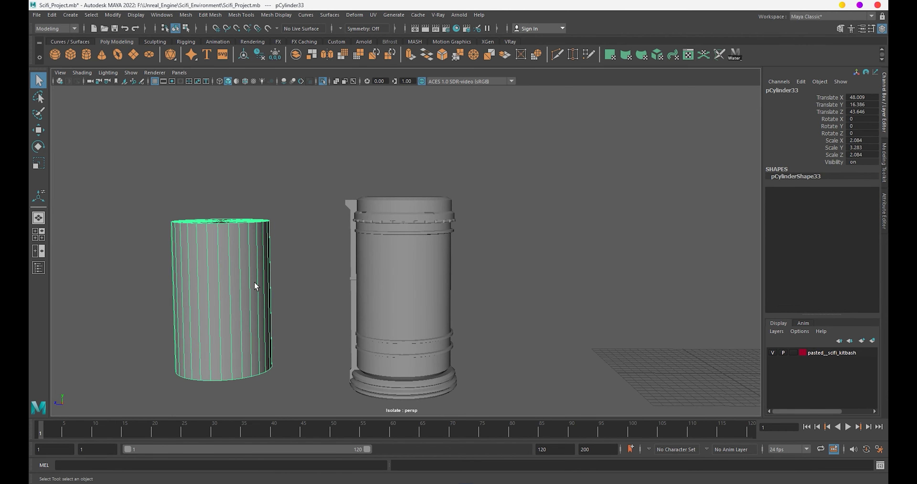
{"action": "key", "text": "Delete"}
Toggle Isolate Select and bring the camera in close to the barrel.
{"action": "key", "text": "ctrl+1"}
{"action": "left_click_drag", "start_coordinate": [254, 281], "coordinate": [445, 280], "text": "alt"}
{"action": "scroll", "coordinate": [442, 313], "scroll_direction": "up", "scroll_amount": 3}
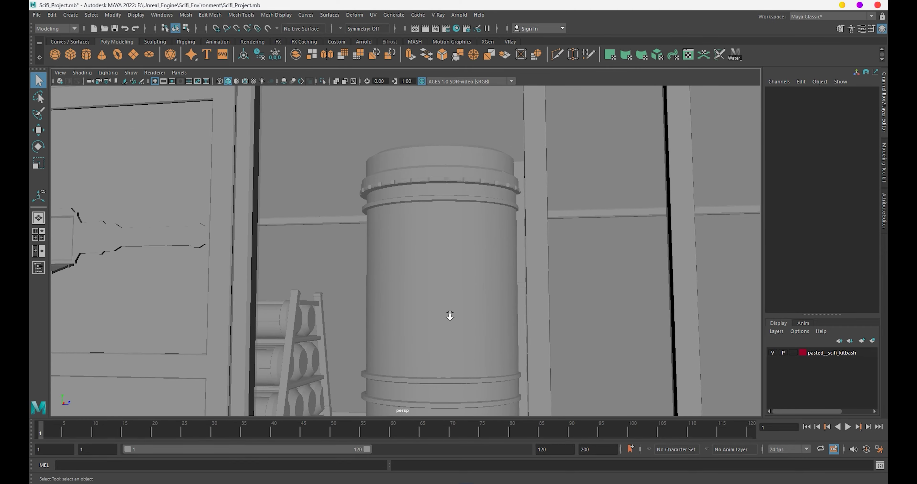
{"action": "key", "text": "ctrl+1"}
{"action": "middle_click_drag", "start_coordinate": [449, 315], "coordinate": [547, 347], "text": "alt"}
{"action": "key", "text": "space"}
Switch to the left orthographic view and pick the Pencil Curve Tool.
{"action": "mouse_move", "coordinate": [449, 286]}
{"action": "left_mouse_down"}
{"action": "mouse_move", "coordinate": [447, 309]}
{"action": "mouse_move", "coordinate": [405, 318]}
{"action": "left_mouse_up"}
{"action": "key", "text": "space"}
{"action": "left_click", "coordinate": [447, 335]}
{"action": "scroll", "coordinate": [489, 281], "scroll_direction": "down", "scroll_amount": 3}
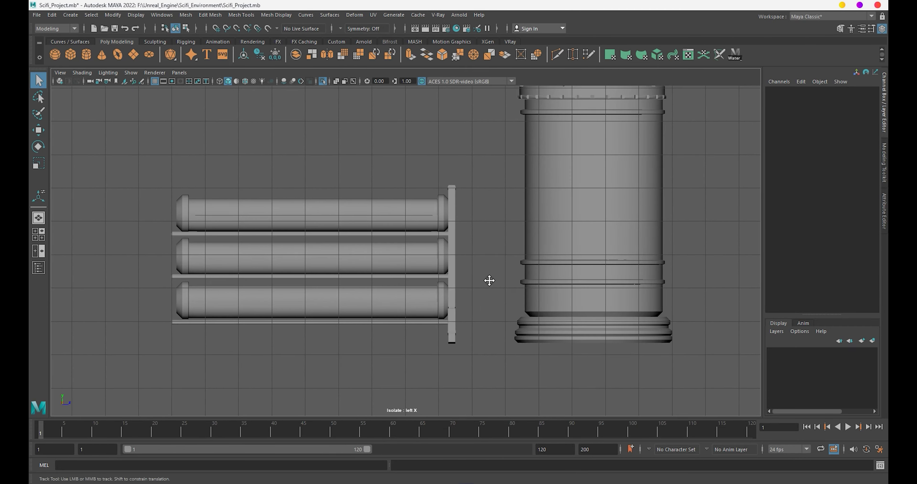
{"action": "left_click", "coordinate": [70, 41]}
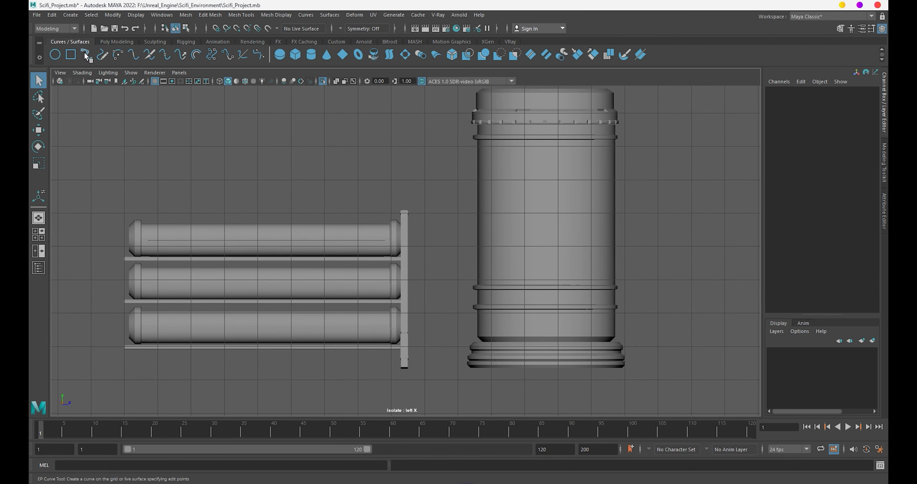
{"action": "left_click", "coordinate": [102, 55]}
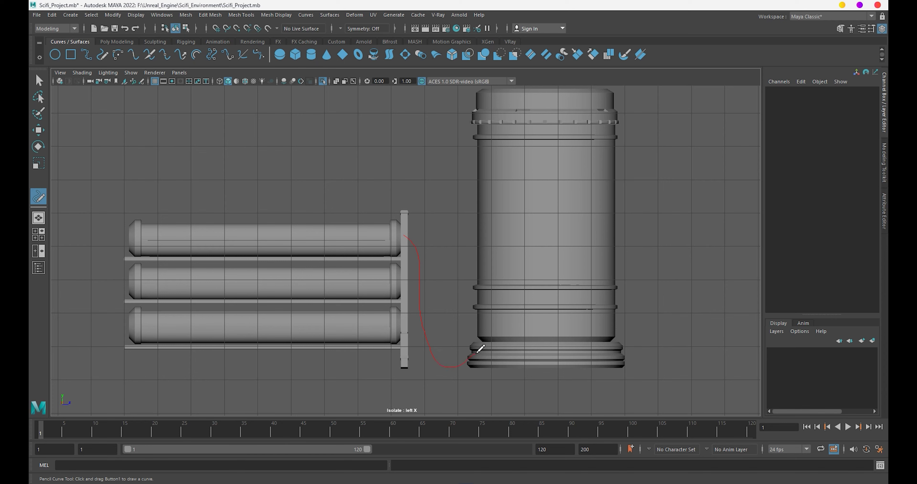
Draw freehand cable curves from the rack to the barrel base and up its side.
{"action": "left_click_drag", "start_coordinate": [486, 348], "coordinate": [486, 348]}
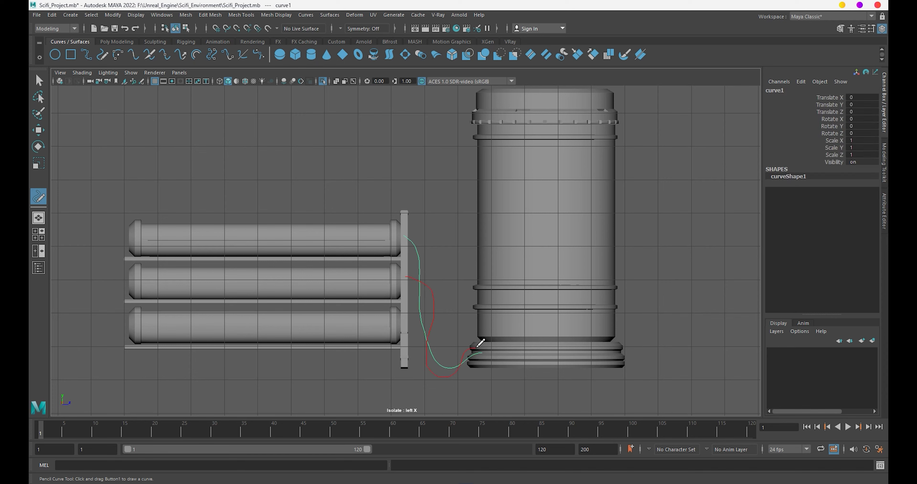
{"action": "left_click_drag", "start_coordinate": [477, 345], "coordinate": [478, 344]}
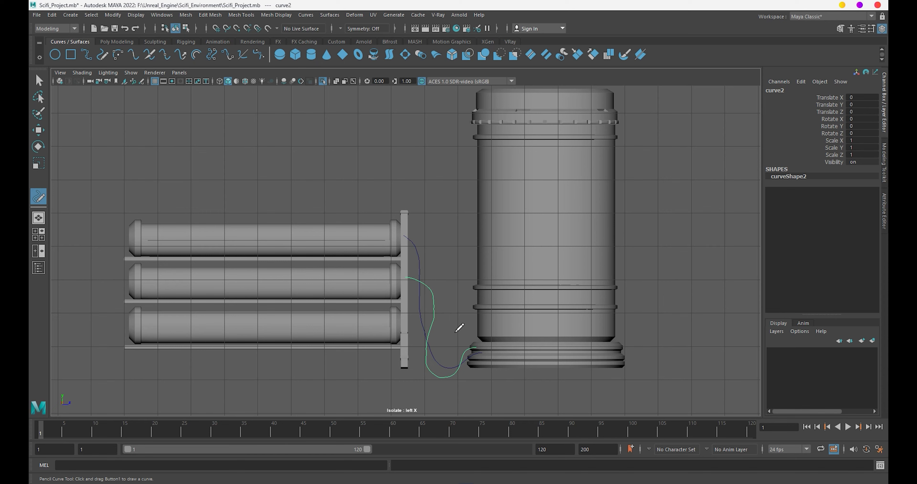
{"action": "left_click_drag", "start_coordinate": [478, 357], "coordinate": [477, 358]}
{"action": "left_click_drag", "start_coordinate": [478, 105], "coordinate": [417, 288]}
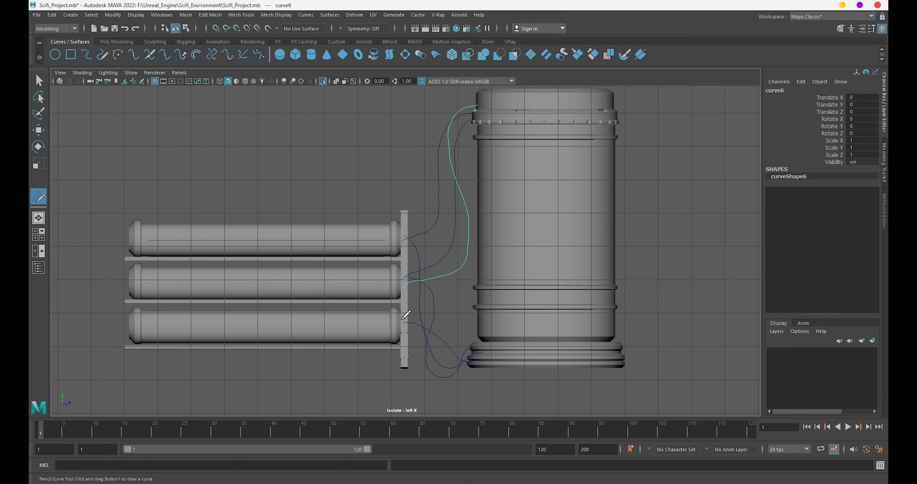
{"action": "left_click_drag", "start_coordinate": [459, 342], "coordinate": [480, 343]}
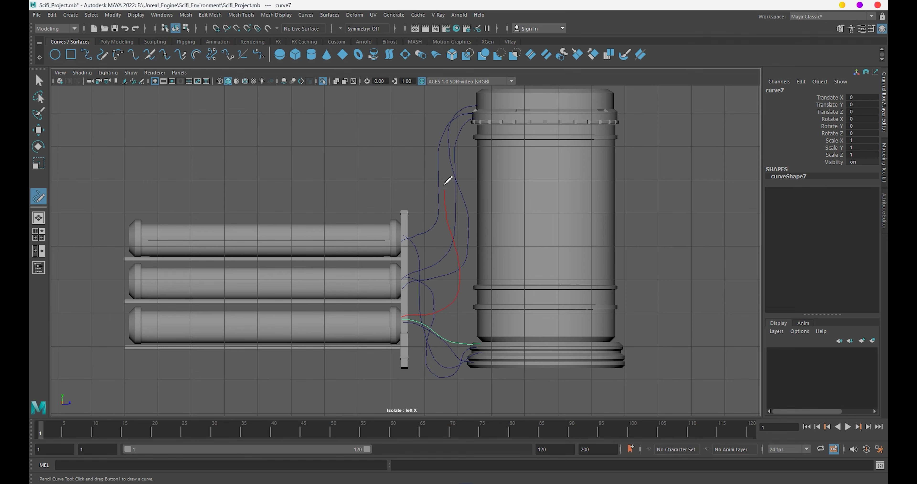
{"action": "left_click_drag", "start_coordinate": [474, 121], "coordinate": [475, 121]}
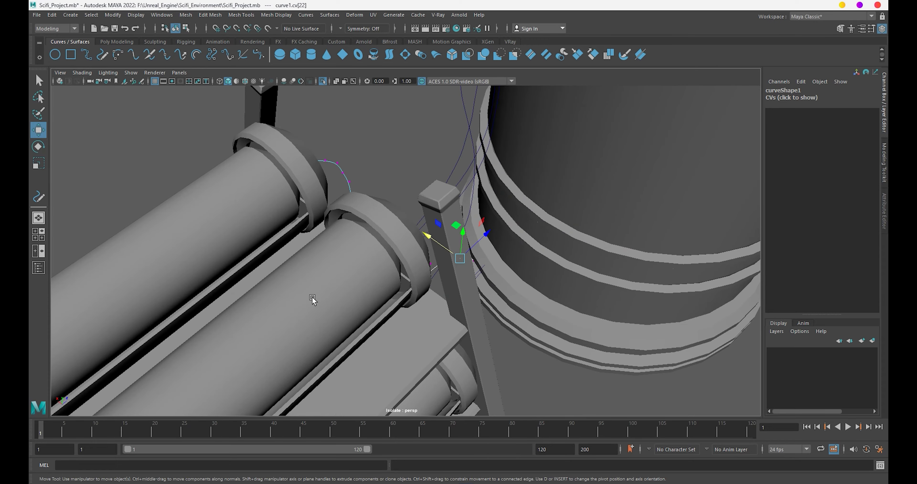
Select the cable curves and build Sweep Mesh tubes along them.
{"action": "mouse_move", "coordinate": [312, 297]}
{"action": "left_mouse_down", "text": "alt"}
{"action": "mouse_move", "coordinate": [364, 287]}
{"action": "mouse_move", "coordinate": [387, 328]}
{"action": "mouse_move", "coordinate": [486, 350]}
{"action": "mouse_move", "coordinate": [424, 347]}
{"action": "mouse_move", "coordinate": [461, 235]}
{"action": "mouse_move", "coordinate": [425, 210]}
{"action": "mouse_move", "coordinate": [445, 231]}
{"action": "mouse_move", "coordinate": [604, 255]}
{"action": "mouse_move", "coordinate": [697, 242]}
{"action": "mouse_move", "coordinate": [537, 241]}
{"action": "mouse_move", "coordinate": [557, 229]}
{"action": "mouse_move", "coordinate": [360, 123]}
{"action": "left_mouse_up", "text": "alt"}
{"action": "left_click", "coordinate": [444, 231]}
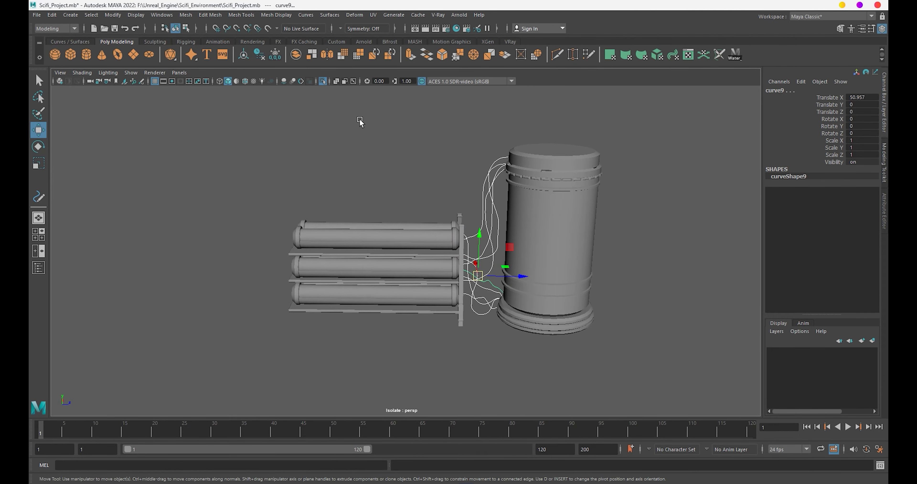
{"action": "left_click", "coordinate": [101, 15]}
{"action": "left_click", "coordinate": [89, 92]}
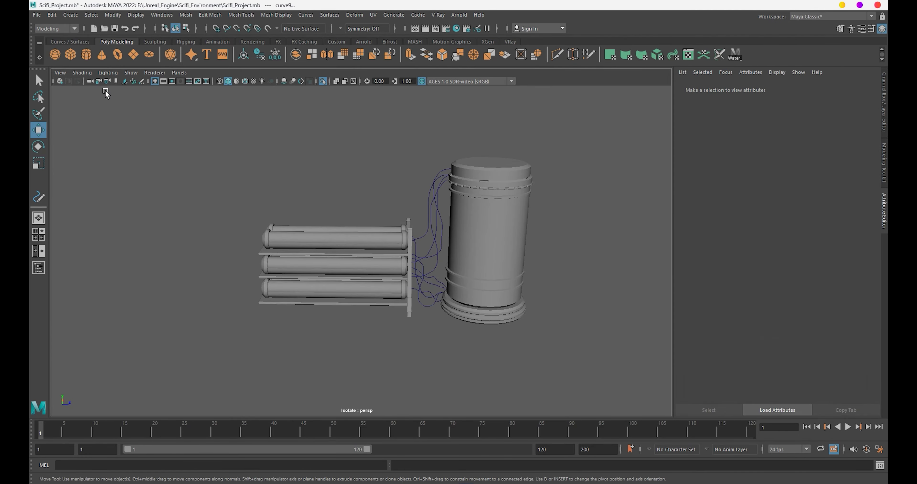
{"action": "scroll", "coordinate": [402, 276], "scroll_direction": "up", "scroll_amount": 5}
{"action": "scroll", "coordinate": [421, 263], "scroll_direction": "down", "scroll_amount": 2}
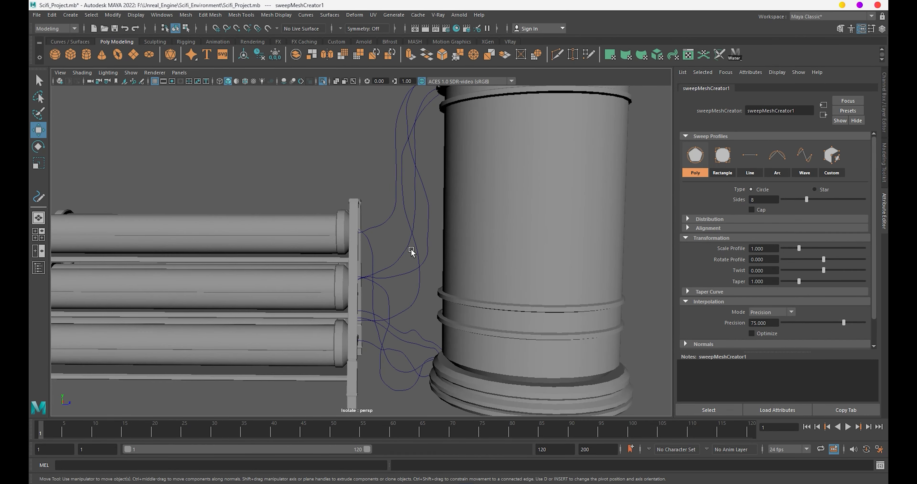
{"action": "key", "text": "ctrl+z"}
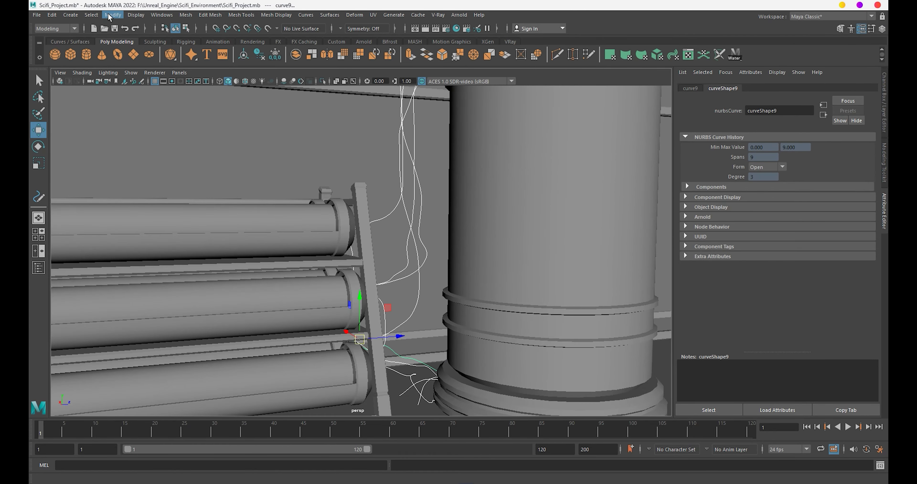
{"action": "left_click", "coordinate": [70, 15]}
{"action": "left_click", "coordinate": [98, 94]}
{"action": "left_click_drag", "start_coordinate": [405, 222], "coordinate": [401, 219], "text": "alt"}
Thin the sweep profile to 0.083 and set the precision to 90.
{"action": "left_click_drag", "start_coordinate": [799, 248], "coordinate": [785, 248]}
{"action": "scroll", "coordinate": [352, 231], "scroll_direction": "down", "scroll_amount": 10}
{"action": "scroll", "coordinate": [419, 270], "scroll_direction": "up", "scroll_amount": 10}
{"action": "mouse_move", "coordinate": [420, 270]}
{"action": "left_mouse_down", "text": "alt"}
{"action": "mouse_move", "coordinate": [463, 321]}
{"action": "mouse_move", "coordinate": [436, 294]}
{"action": "left_mouse_up", "text": "alt"}
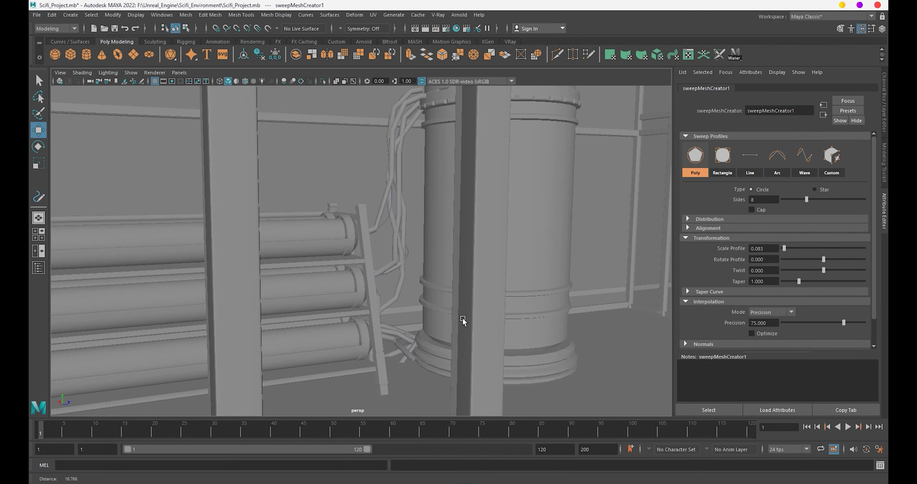
{"action": "scroll", "coordinate": [435, 293], "scroll_direction": "up", "scroll_amount": 2}
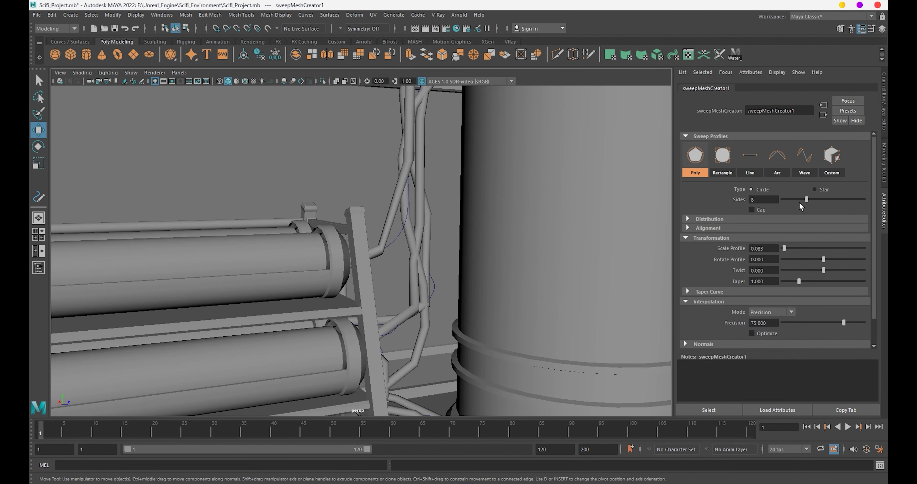
{"action": "type", "text": "90"}
{"action": "key", "text": "Return"}
Set Scale Profile to 0.05 and Precision to 98.
{"action": "left_click", "coordinate": [777, 249]}
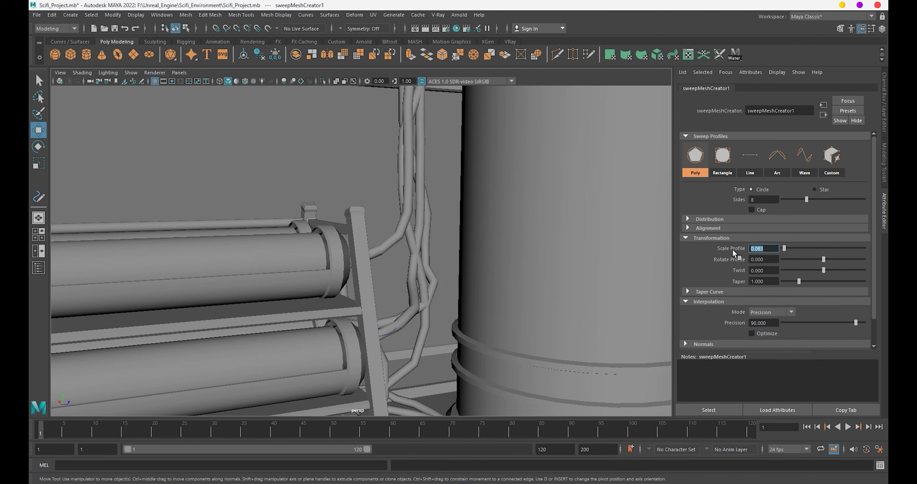
{"action": "type", "text": "0.05"}
{"action": "key", "text": "Return"}
{"action": "left_click", "coordinate": [762, 323]}
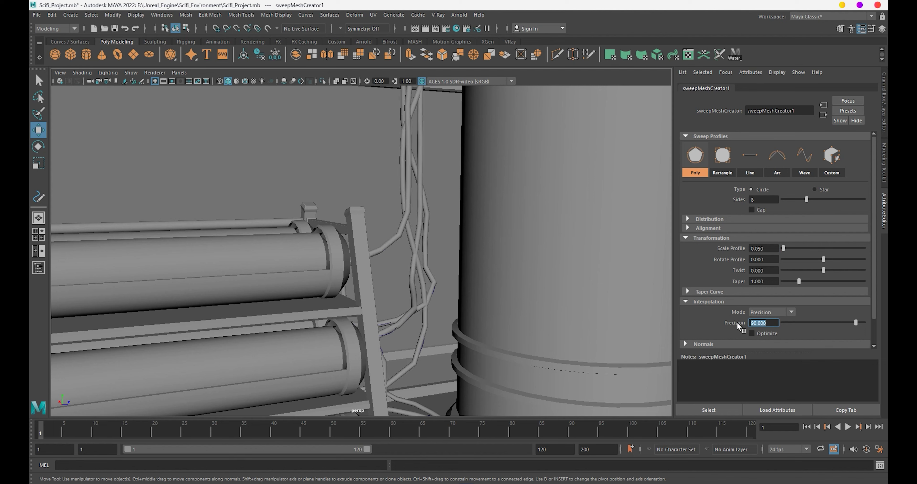
{"action": "type", "text": "98"}
{"action": "key", "text": "Return"}
{"action": "mouse_move", "coordinate": [445, 302]}
{"action": "left_mouse_down", "text": "alt"}
{"action": "mouse_move", "coordinate": [474, 304]}
{"action": "mouse_move", "coordinate": [467, 311]}
{"action": "mouse_move", "coordinate": [424, 299]}
{"action": "mouse_move", "coordinate": [434, 306]}
{"action": "mouse_move", "coordinate": [454, 308]}
{"action": "mouse_move", "coordinate": [420, 288]}
{"action": "mouse_move", "coordinate": [460, 302]}
{"action": "mouse_move", "coordinate": [498, 291]}
{"action": "left_mouse_up", "text": "alt"}
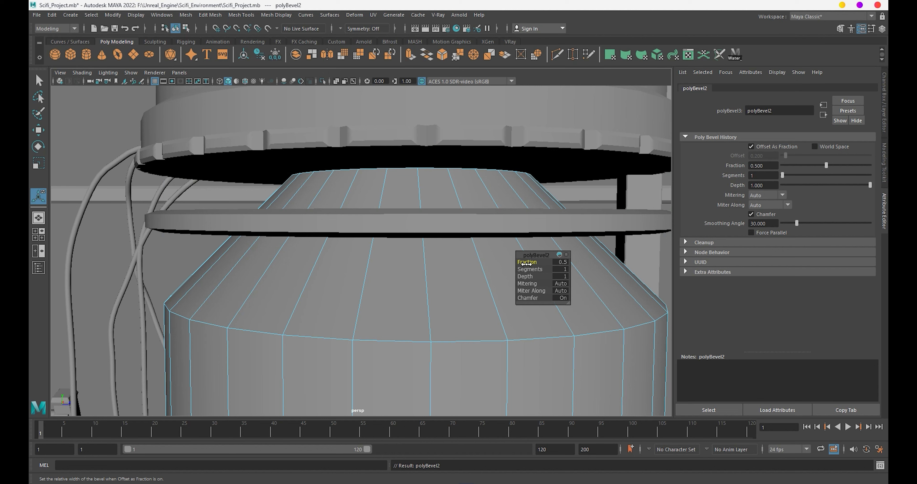
Reduce the polyBevel2 fraction from 0.1 through 0.05 to 0.02, then return to object mode.
{"action": "left_click", "coordinate": [564, 263]}
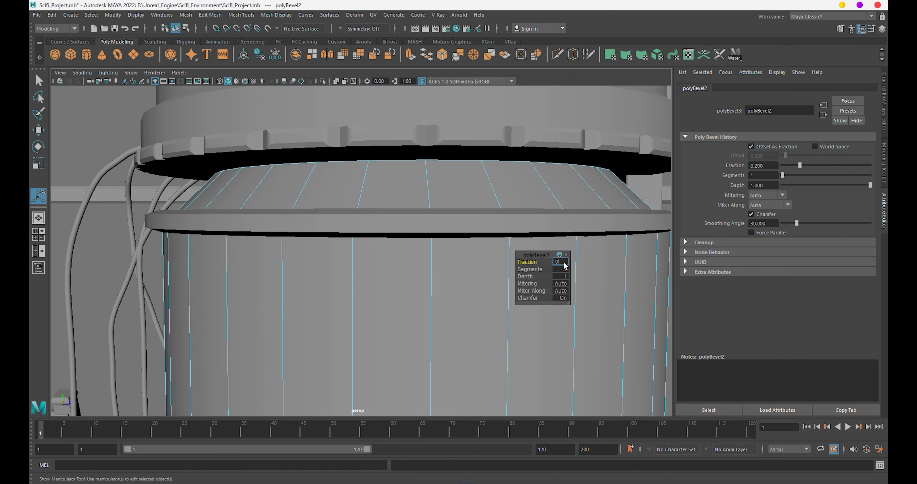
{"action": "type", "text": ".1"}
{"action": "key", "text": "Return"}
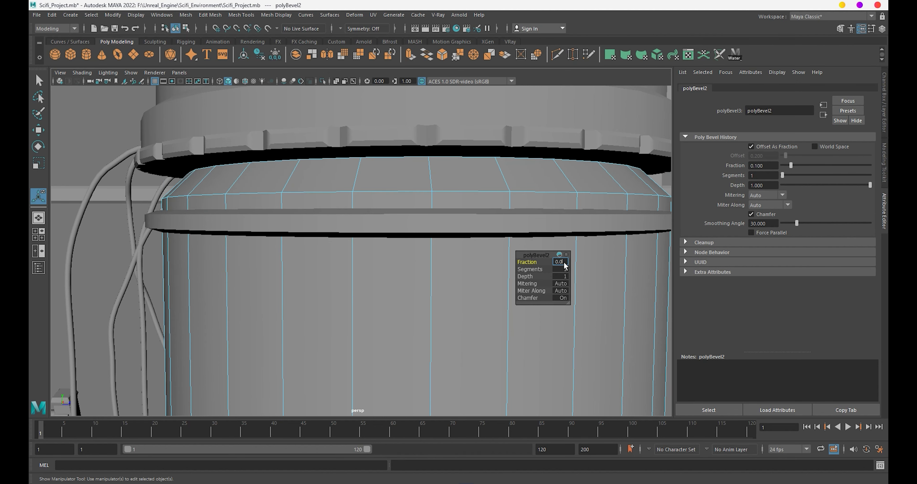
{"action": "type", "text": "5"}
{"action": "key", "text": "Return"}
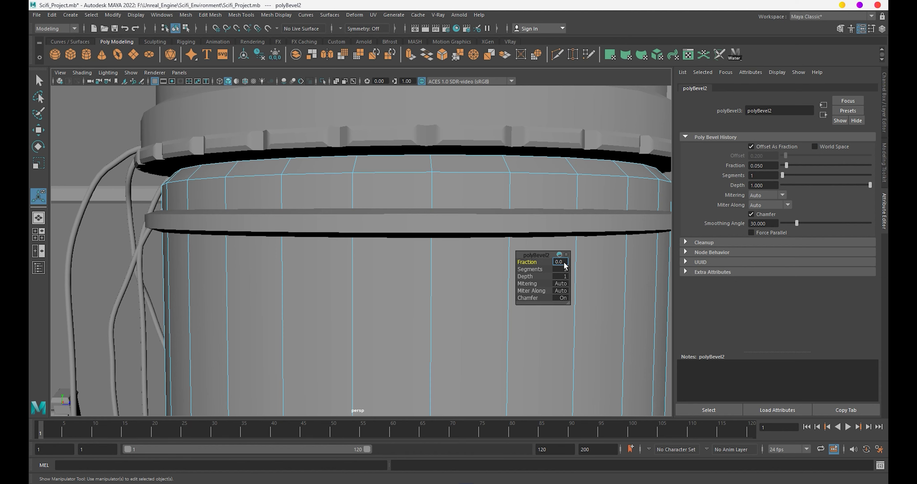
{"action": "type", "text": "2"}
{"action": "key", "text": "Return"}
{"action": "middle_click_drag", "start_coordinate": [385, 195], "coordinate": [381, 169], "text": "alt"}
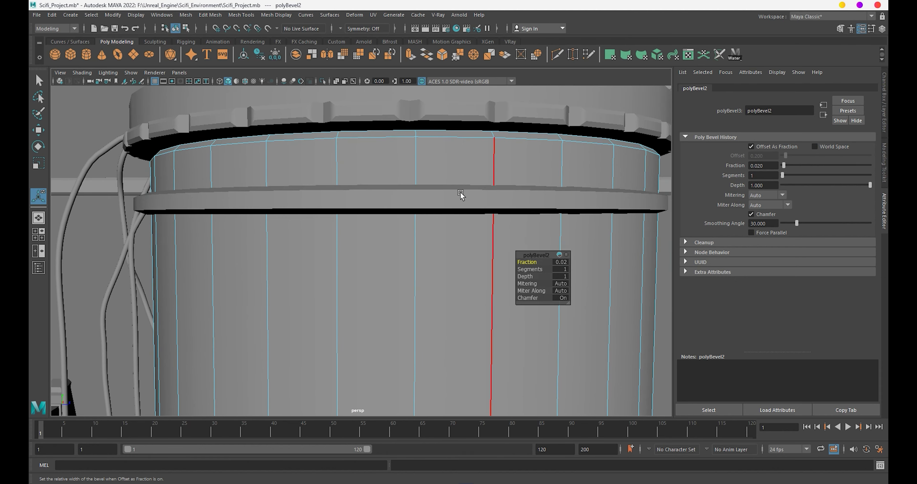
{"action": "key", "text": "F8"}
{"action": "mouse_move", "coordinate": [428, 194]}
{"action": "right_mouse_down", "text": "alt"}
{"action": "mouse_move", "coordinate": [400, 218]}
{"action": "mouse_move", "coordinate": [474, 245]}
{"action": "right_mouse_up", "text": "alt"}
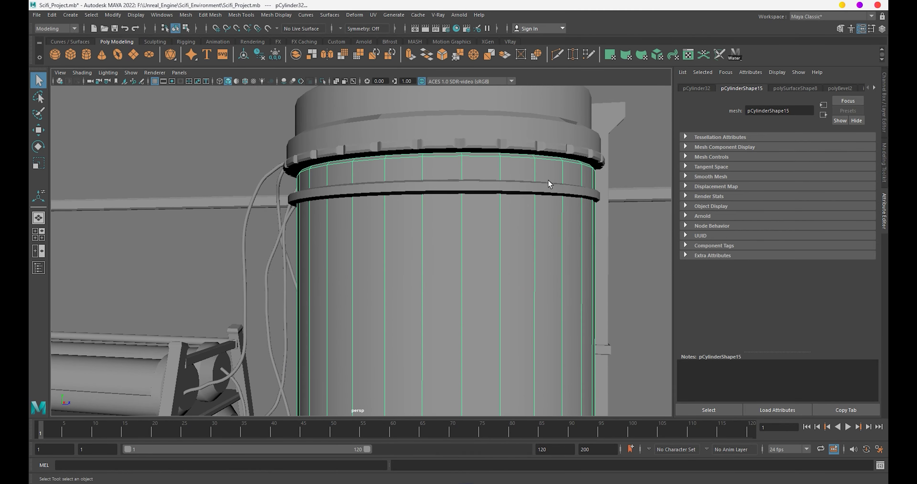
Assign the barrel a new V-Ray material named Glass3 and lower its opacity.
{"action": "key", "text": "w"}
{"action": "right_click_drag", "start_coordinate": [533, 189], "coordinate": [403, 149], "text": "alt"}
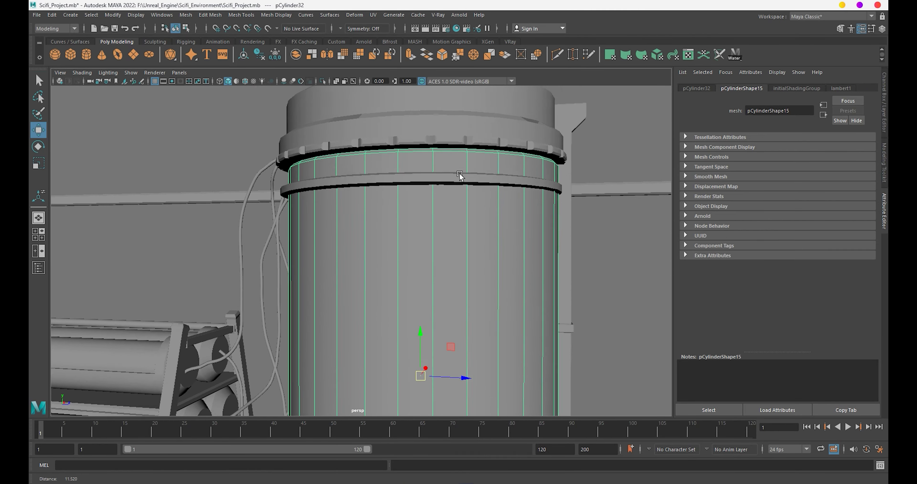
{"action": "left_click_drag", "start_coordinate": [403, 149], "coordinate": [460, 188], "text": "alt"}
{"action": "mouse_move", "coordinate": [461, 188]}
{"action": "right_mouse_down", "text": "alt"}
{"action": "mouse_move", "coordinate": [508, 325]}
{"action": "mouse_move", "coordinate": [446, 211]}
{"action": "mouse_move", "coordinate": [469, 438]}
{"action": "right_mouse_up", "text": "alt"}
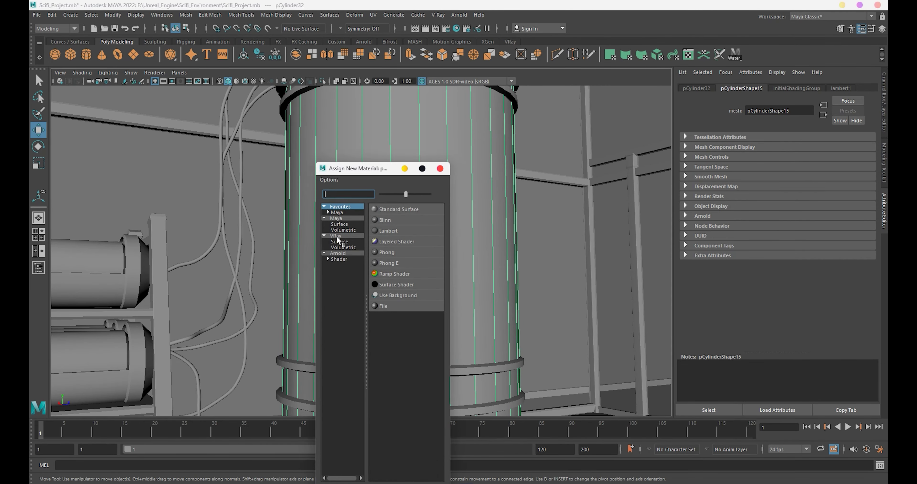
{"action": "left_click", "coordinate": [339, 241]}
{"action": "left_click", "coordinate": [396, 316]}
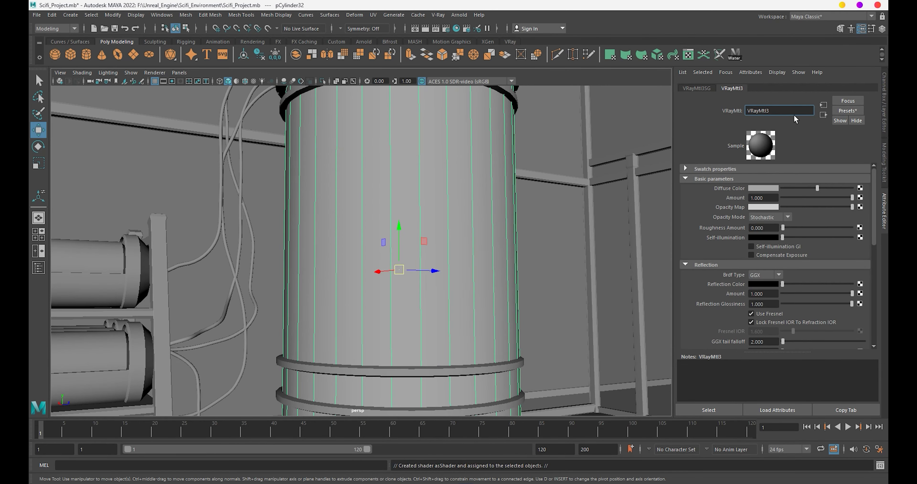
{"action": "type", "text": "Glass3"}
{"action": "key", "text": "Return"}
{"action": "left_click_drag", "start_coordinate": [520, 199], "coordinate": [506, 213], "text": "alt"}
{"action": "left_click", "coordinate": [810, 208]}
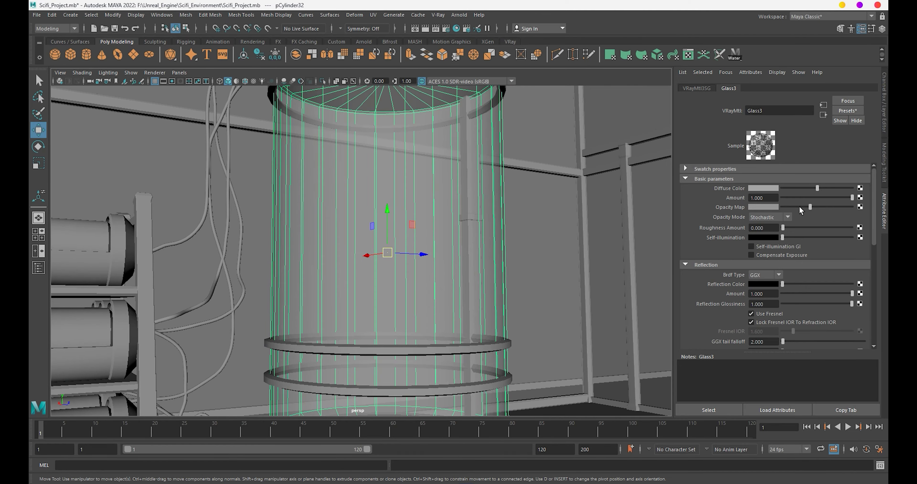
{"action": "scroll", "coordinate": [601, 248], "scroll_direction": "down", "scroll_amount": 5}
{"action": "left_click", "coordinate": [601, 247]}
Look around the building and tanks, briefly selecting and then deselecting the pipe cylinder.
{"action": "left_click_drag", "start_coordinate": [602, 248], "coordinate": [439, 252], "text": "alt"}
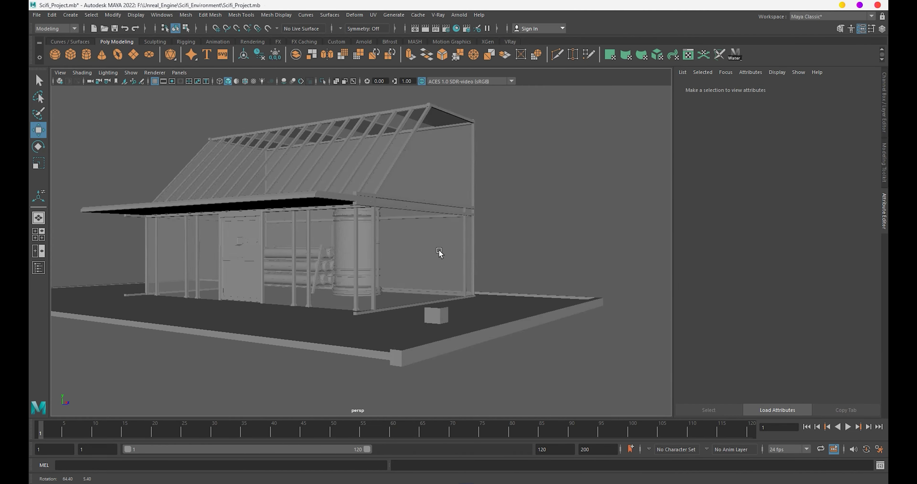
{"action": "scroll", "coordinate": [439, 253], "scroll_direction": "up", "scroll_amount": 2}
{"action": "scroll", "coordinate": [463, 255], "scroll_direction": "up", "scroll_amount": 5}
{"action": "scroll", "coordinate": [369, 247], "scroll_direction": "up", "scroll_amount": 3}
{"action": "scroll", "coordinate": [415, 315], "scroll_direction": "down", "scroll_amount": 5}
{"action": "left_click", "coordinate": [296, 256]}
{"action": "left_click_drag", "start_coordinate": [426, 238], "coordinate": [567, 358], "text": "alt"}
{"action": "scroll", "coordinate": [385, 354], "scroll_direction": "up", "scroll_amount": 3}
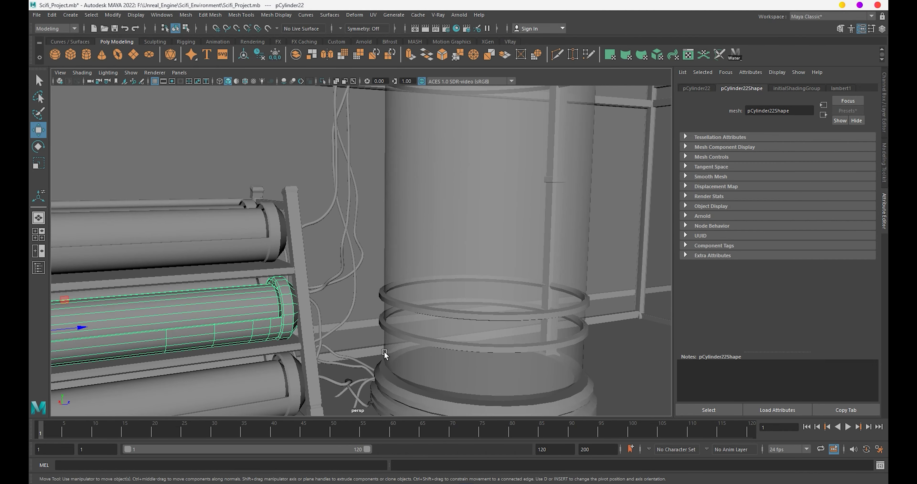
{"action": "scroll", "coordinate": [385, 354], "scroll_direction": "down", "scroll_amount": 5}
{"action": "left_click", "coordinate": [371, 273]}
Shift the stair-side railing along X and repeat-duplicate it into a row of railing sections.
{"action": "mouse_move", "coordinate": [371, 272]}
{"action": "left_mouse_down", "text": "alt"}
{"action": "mouse_move", "coordinate": [420, 254]}
{"action": "mouse_move", "coordinate": [174, 246]}
{"action": "left_mouse_up", "text": "alt"}
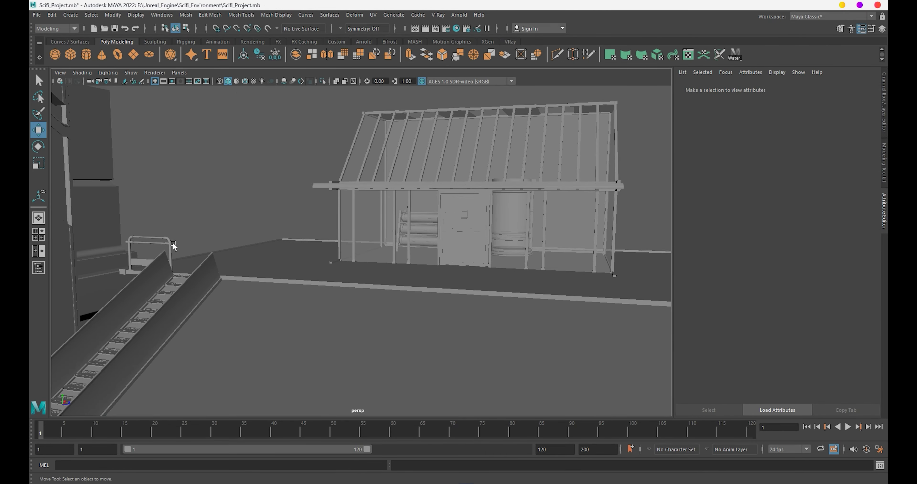
{"action": "left_click", "coordinate": [173, 245]}
{"action": "mouse_move", "coordinate": [174, 246]}
{"action": "middle_mouse_down"}
{"action": "mouse_move", "coordinate": [267, 269]}
{"action": "mouse_move", "coordinate": [337, 271]}
{"action": "middle_mouse_up"}
{"action": "key", "text": "ctrl+d"}
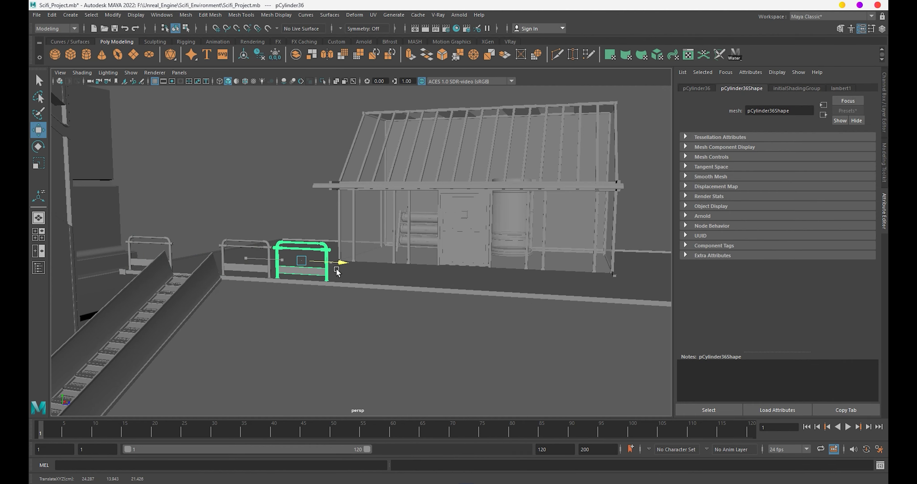
{"action": "key", "text": "shift+d"}
{"action": "key", "text": "shift+d"}
{"action": "key", "text": "shift+d"}
{"action": "key", "text": "shift+d"}
{"action": "key", "text": "shift+d"}
{"action": "mouse_move", "coordinate": [452, 272]}
{"action": "left_mouse_down", "text": "alt"}
{"action": "mouse_move", "coordinate": [373, 248]}
{"action": "mouse_move", "coordinate": [403, 314]}
{"action": "mouse_move", "coordinate": [428, 315]}
{"action": "mouse_move", "coordinate": [345, 312]}
{"action": "left_mouse_up", "text": "alt"}
{"action": "left_click", "coordinate": [372, 248]}
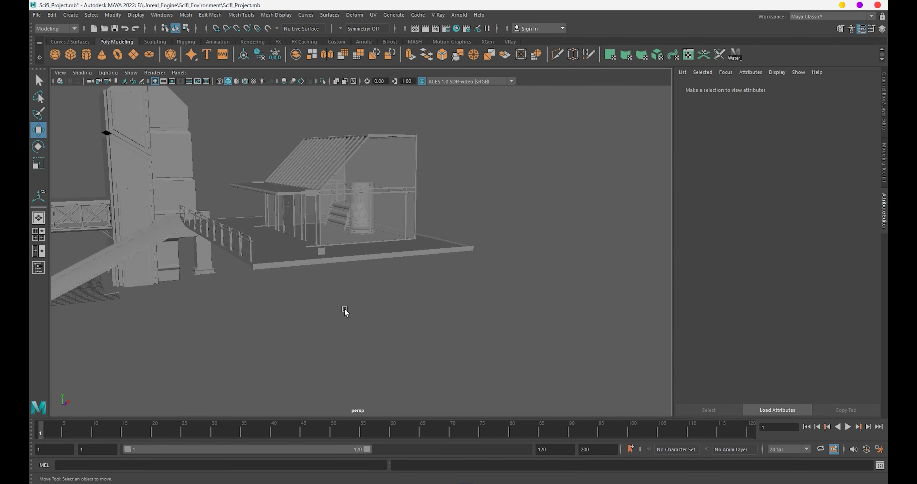
{"action": "scroll", "coordinate": [389, 246], "scroll_direction": "up", "scroll_amount": 3}
{"action": "scroll", "coordinate": [422, 303], "scroll_direction": "up", "scroll_amount": 5}
{"action": "scroll", "coordinate": [426, 307], "scroll_direction": "up", "scroll_amount": 2}
Duplicate the small floor cube and place the copy beside the original.
{"action": "left_click", "coordinate": [428, 307]}
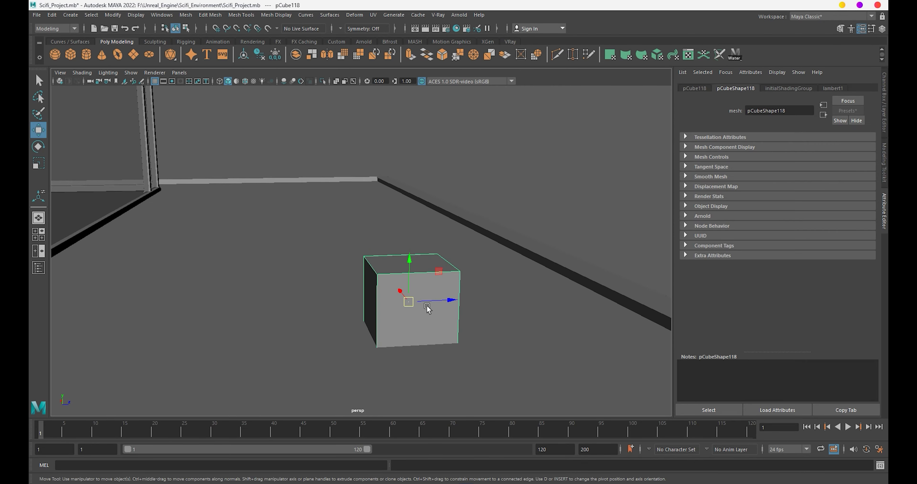
{"action": "key", "text": "ctrl+d"}
{"action": "left_click_drag", "start_coordinate": [434, 303], "coordinate": [342, 302]}
{"action": "scroll", "coordinate": [397, 242], "scroll_direction": "down", "scroll_amount": 3}
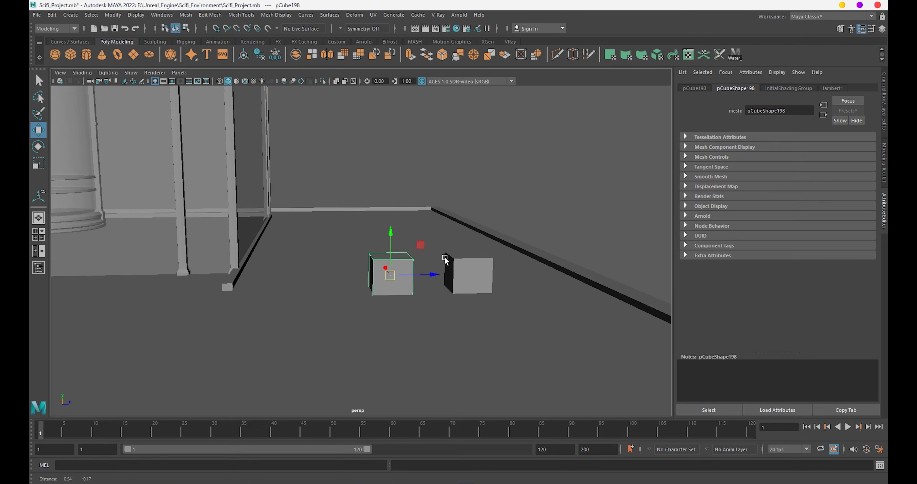
{"action": "left_click_drag", "start_coordinate": [397, 242], "coordinate": [407, 277], "text": "alt"}
Shrink the copied cube and flatten it along Y into a thin slab.
{"action": "key", "text": "d"}
{"action": "key", "text": "r"}
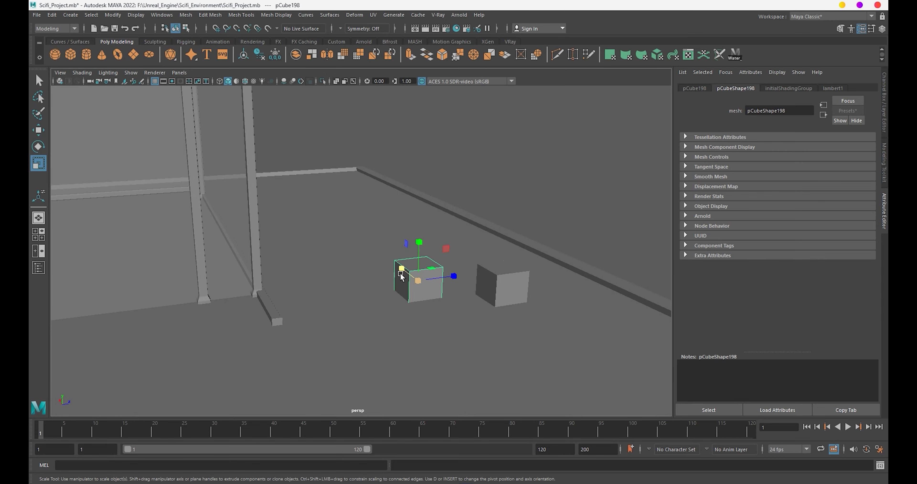
{"action": "mouse_move", "coordinate": [420, 282]}
{"action": "left_mouse_down"}
{"action": "mouse_move", "coordinate": [402, 279]}
{"action": "mouse_move", "coordinate": [447, 286]}
{"action": "left_mouse_up"}
{"action": "mouse_move", "coordinate": [452, 214]}
{"action": "left_mouse_down"}
{"action": "mouse_move", "coordinate": [454, 233]}
{"action": "mouse_move", "coordinate": [417, 276]}
{"action": "mouse_move", "coordinate": [375, 297]}
{"action": "mouse_move", "coordinate": [359, 199]}
{"action": "mouse_move", "coordinate": [438, 275]}
{"action": "mouse_move", "coordinate": [463, 276]}
{"action": "mouse_move", "coordinate": [434, 260]}
{"action": "mouse_move", "coordinate": [450, 311]}
{"action": "left_mouse_up"}
{"action": "key", "text": "w"}
{"action": "right_click_drag", "start_coordinate": [449, 312], "coordinate": [478, 304], "text": "alt"}
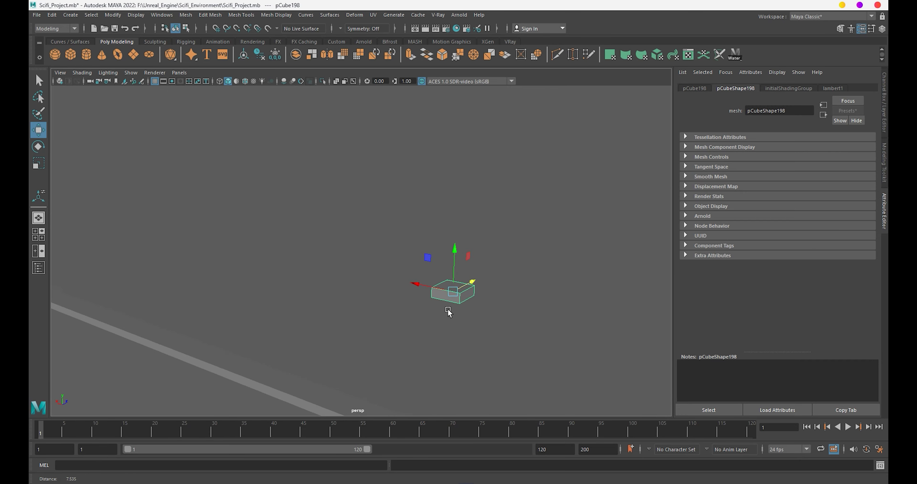
Stand the slab on edge by setting Rotate Z to 90 in the Channel Box.
{"action": "key", "text": "e"}
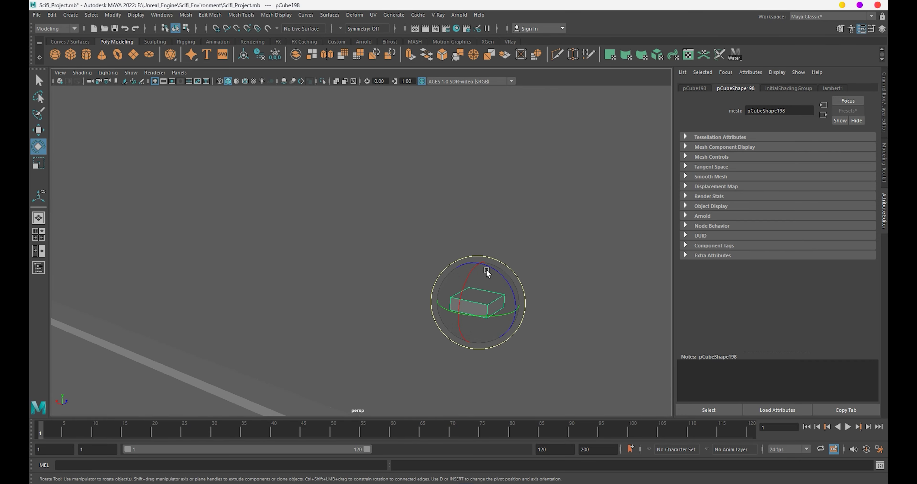
{"action": "mouse_move", "coordinate": [488, 268]}
{"action": "left_mouse_down"}
{"action": "mouse_move", "coordinate": [516, 317]}
{"action": "mouse_move", "coordinate": [508, 296]}
{"action": "mouse_move", "coordinate": [524, 292]}
{"action": "left_mouse_up"}
{"action": "key", "text": "ctrl+z"}
{"action": "key", "text": "ctrl+a"}
{"action": "middle_click_drag", "start_coordinate": [569, 213], "coordinate": [600, 197]}
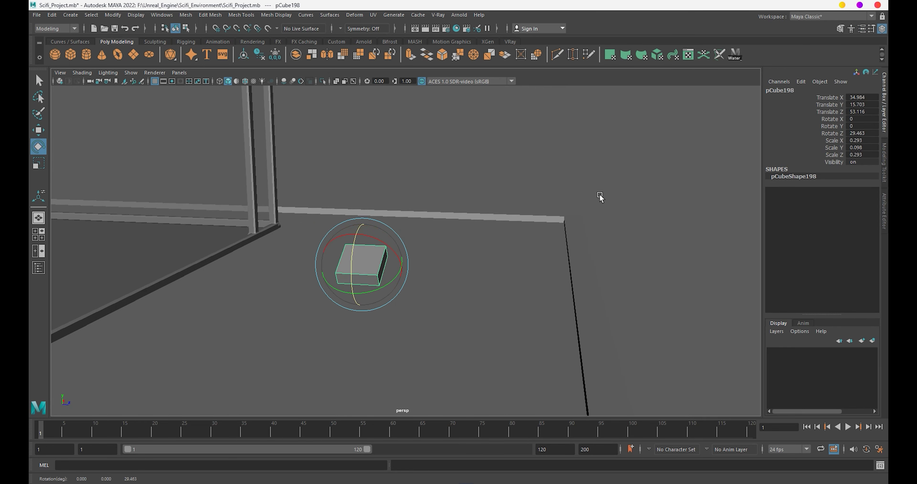
{"action": "left_click", "coordinate": [862, 131]}
{"action": "type", "text": "90"}
{"action": "key", "text": "Return"}
Duplicate the upright slab and move the copy to the left.
{"action": "left_click_drag", "start_coordinate": [573, 278], "coordinate": [534, 310], "text": "alt"}
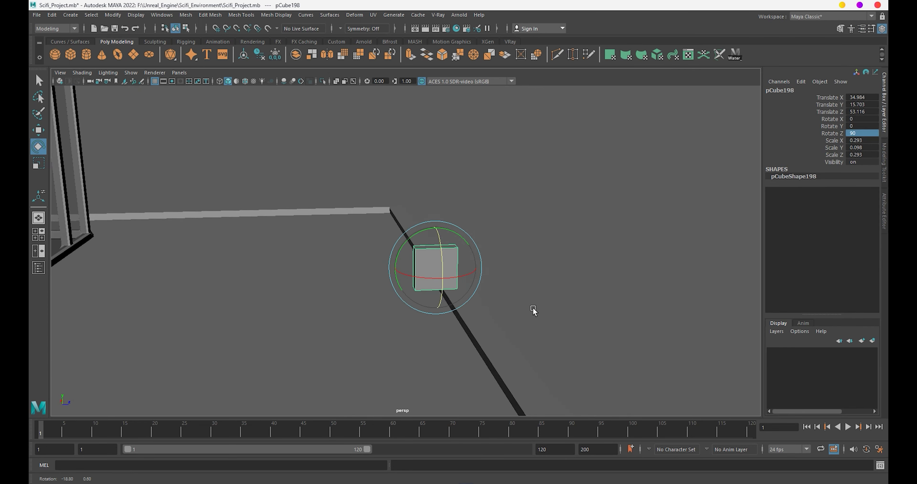
{"action": "scroll", "coordinate": [533, 311], "scroll_direction": "up", "scroll_amount": 3}
{"action": "scroll", "coordinate": [512, 285], "scroll_direction": "up", "scroll_amount": 2}
{"action": "right_click_drag", "start_coordinate": [491, 262], "coordinate": [492, 281]}
{"action": "left_click", "coordinate": [487, 247]}
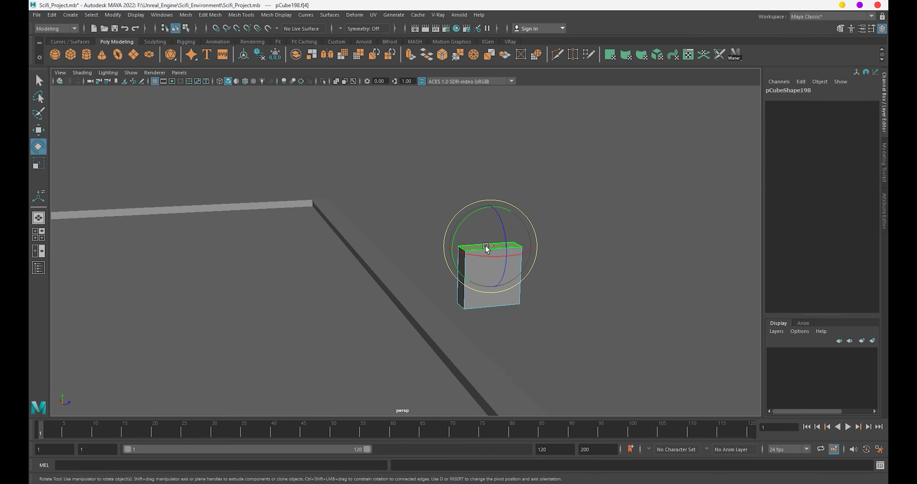
{"action": "key", "text": "ctrl+d"}
{"action": "key", "text": "w"}
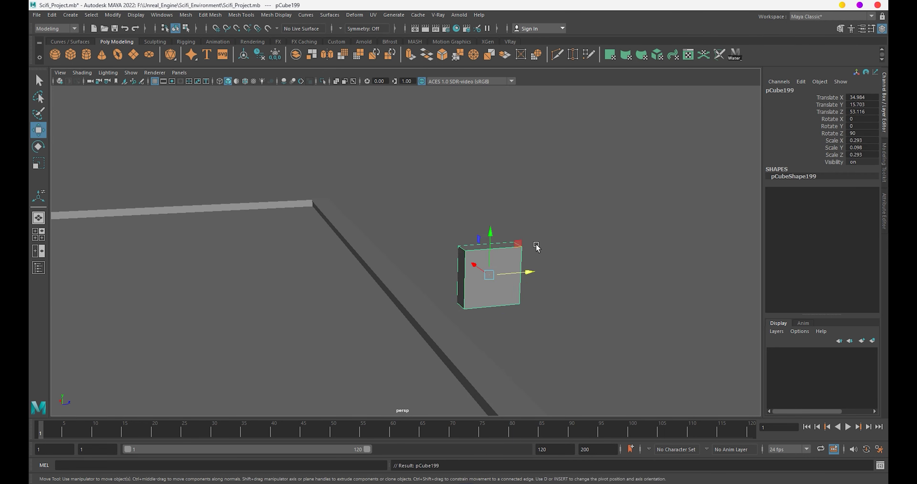
{"action": "left_click_drag", "start_coordinate": [527, 272], "coordinate": [407, 302]}
Extrude the right slab's top face and raise it slightly.
{"action": "right_click_drag", "start_coordinate": [491, 256], "coordinate": [491, 274]}
{"action": "left_click", "coordinate": [491, 246]}
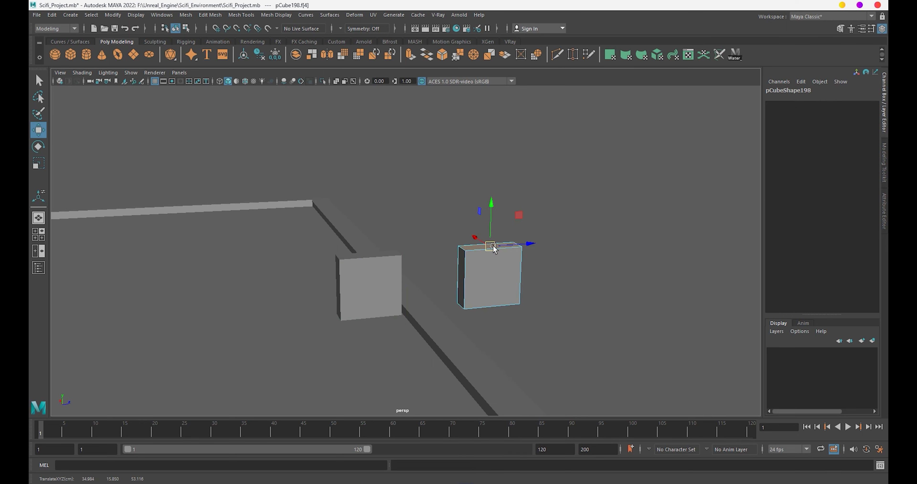
{"action": "key", "text": "ctrl+e"}
{"action": "mouse_move", "coordinate": [494, 242]}
{"action": "left_mouse_down"}
{"action": "mouse_move", "coordinate": [487, 221]}
{"action": "mouse_move", "coordinate": [486, 244]}
{"action": "left_mouse_up"}
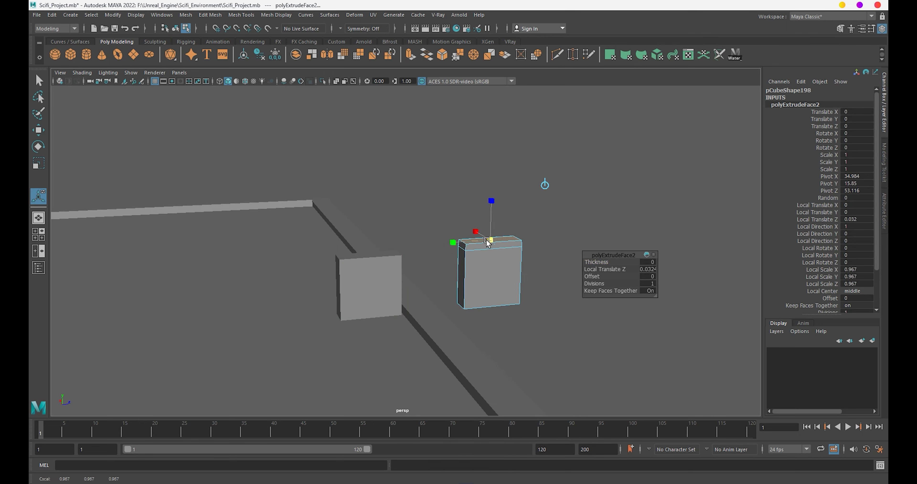
Extrude the slab's top face upward into a tall column.
{"action": "key", "text": "ctrl+e"}
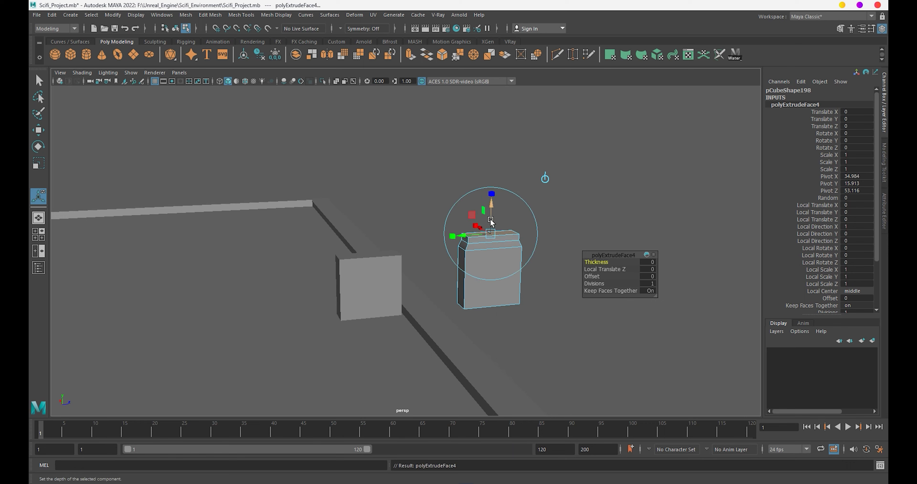
{"action": "left_click_drag", "start_coordinate": [491, 220], "coordinate": [493, 170]}
{"action": "scroll", "coordinate": [389, 246], "scroll_direction": "down", "scroll_amount": 3}
{"action": "mouse_move", "coordinate": [389, 246]}
{"action": "left_mouse_down", "text": "alt"}
{"action": "mouse_move", "coordinate": [421, 293]}
{"action": "mouse_move", "coordinate": [417, 174]}
{"action": "left_mouse_up", "text": "alt"}
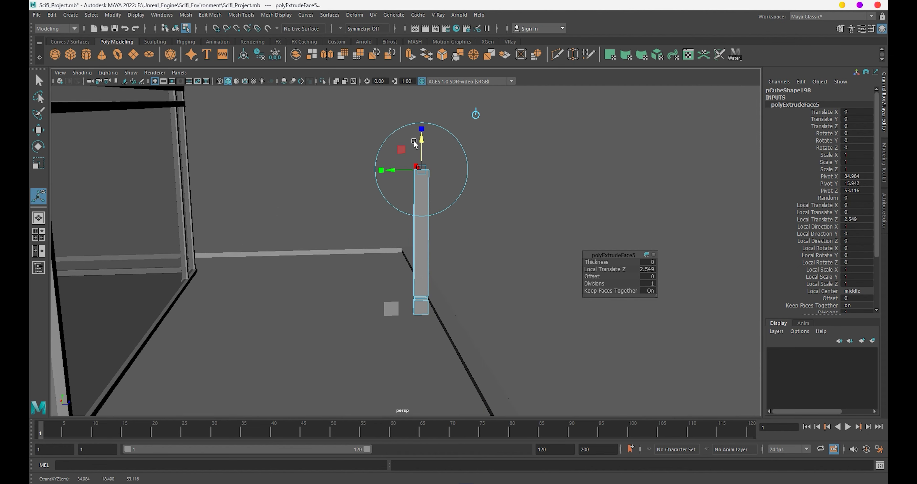
{"action": "mouse_move", "coordinate": [414, 143]}
{"action": "left_mouse_down", "text": "alt"}
{"action": "mouse_move", "coordinate": [495, 241]}
{"action": "mouse_move", "coordinate": [439, 200]}
{"action": "left_mouse_up", "text": "alt"}
{"action": "scroll", "coordinate": [490, 249], "scroll_direction": "up", "scroll_amount": 3}
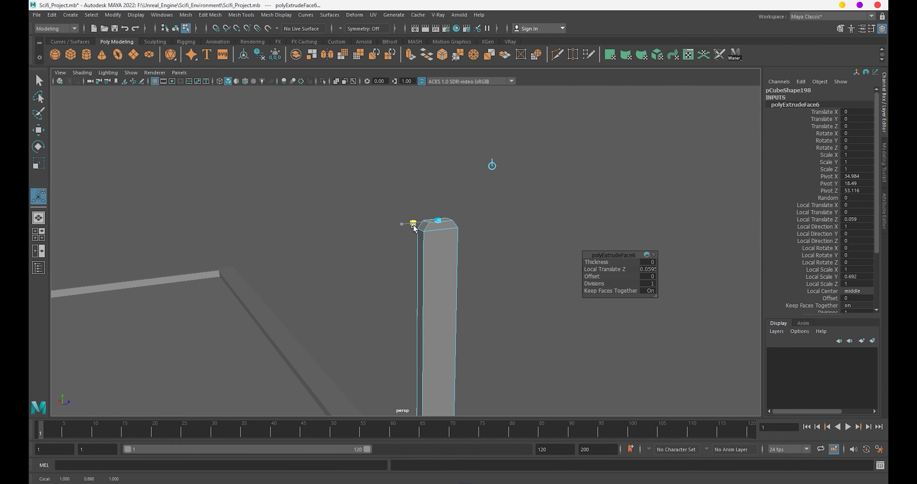
{"action": "mouse_move", "coordinate": [423, 240]}
{"action": "left_mouse_down", "text": "alt"}
{"action": "mouse_move", "coordinate": [424, 256]}
{"action": "mouse_move", "coordinate": [358, 229]}
{"action": "mouse_move", "coordinate": [382, 240]}
{"action": "mouse_move", "coordinate": [403, 231]}
{"action": "left_mouse_up", "text": "alt"}
{"action": "key", "text": "f"}
Insert an edge loop just below the column top.
{"action": "right_click_drag", "start_coordinate": [406, 230], "coordinate": [459, 215], "text": "shift"}
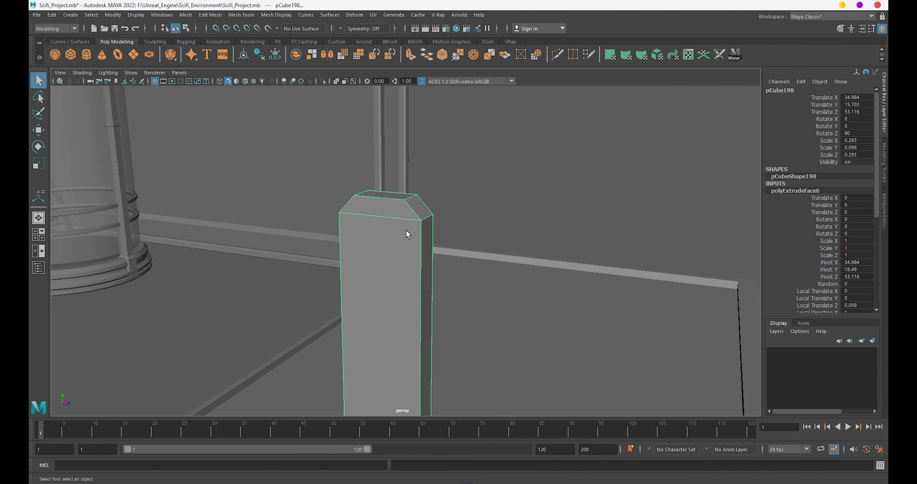
{"action": "left_click", "coordinate": [421, 230]}
{"action": "scroll", "coordinate": [431, 226], "scroll_direction": "up", "scroll_amount": 2}
{"action": "key", "text": "w"}
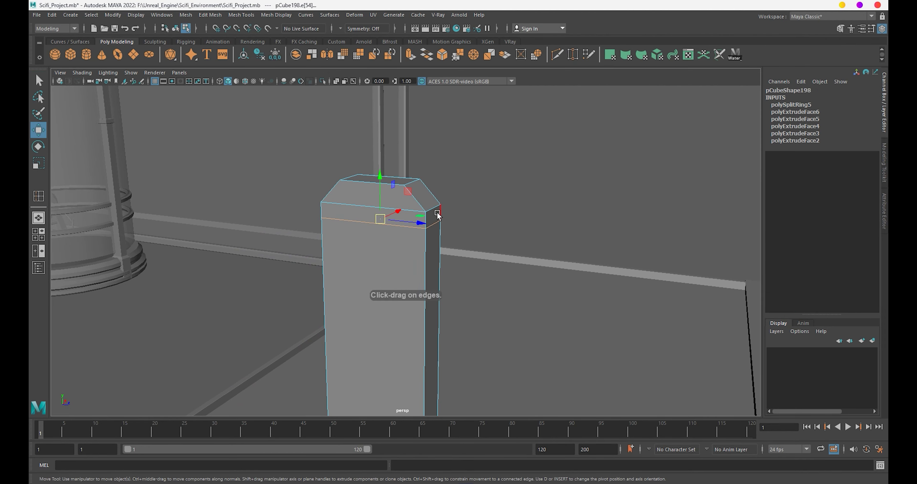
{"action": "scroll", "coordinate": [435, 216], "scroll_direction": "down", "scroll_amount": 5}
{"action": "mouse_move", "coordinate": [461, 256]}
{"action": "left_mouse_down", "text": "alt"}
{"action": "mouse_move", "coordinate": [463, 245]}
{"action": "mouse_move", "coordinate": [446, 240]}
{"action": "left_mouse_up", "text": "alt"}
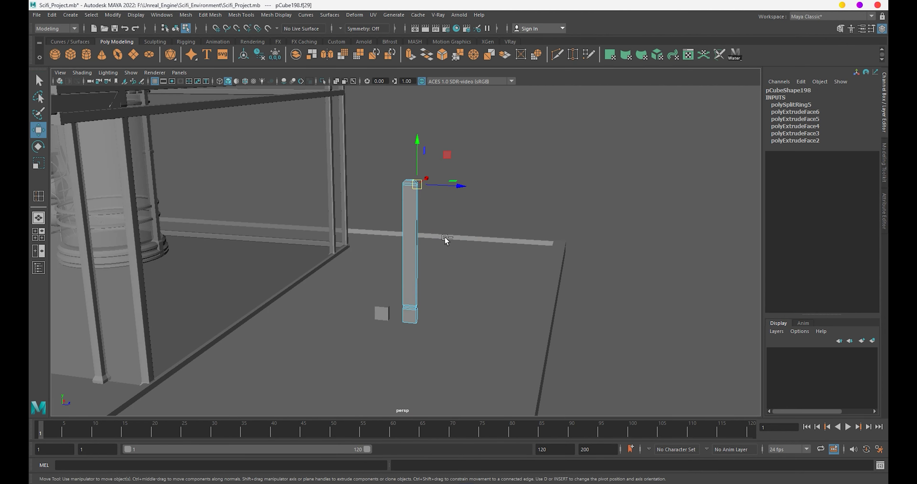
Extrude the column's upper side face out into a horizontal arm with an extra end section.
{"action": "key", "text": "ctrl+e"}
{"action": "left_click_drag", "start_coordinate": [445, 184], "coordinate": [536, 195]}
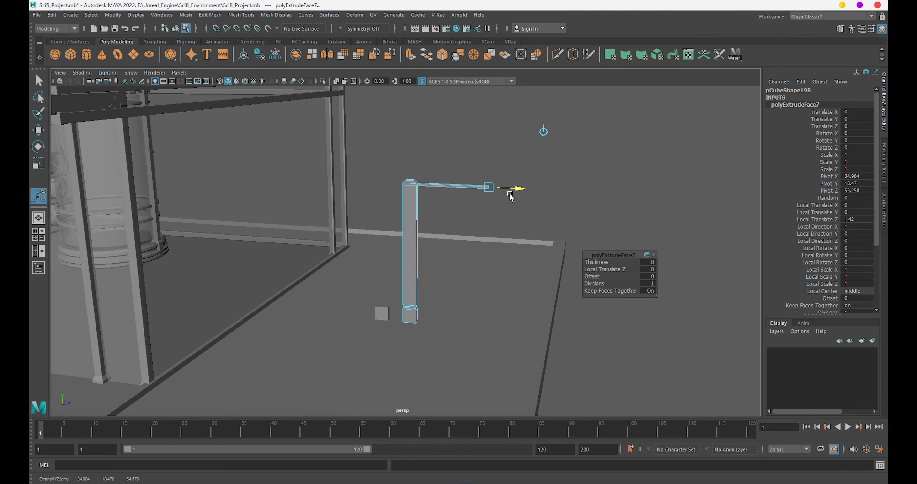
{"action": "left_click", "coordinate": [501, 194]}
{"action": "right_click_drag", "start_coordinate": [501, 196], "coordinate": [500, 290], "text": "alt"}
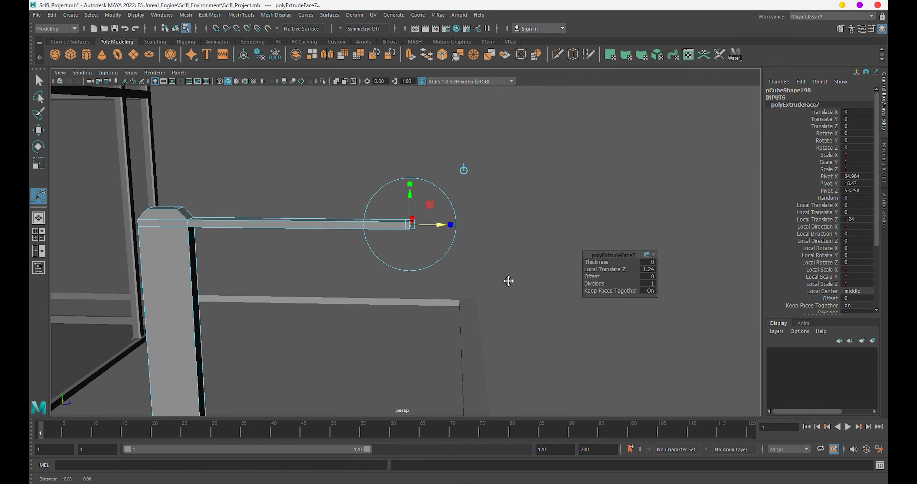
{"action": "middle_click_drag", "start_coordinate": [500, 290], "coordinate": [505, 299], "text": "alt"}
{"action": "mouse_move", "coordinate": [412, 228]}
{"action": "left_mouse_down"}
{"action": "mouse_move", "coordinate": [426, 228]}
{"action": "mouse_move", "coordinate": [416, 164]}
{"action": "mouse_move", "coordinate": [402, 174]}
{"action": "mouse_move", "coordinate": [437, 167]}
{"action": "mouse_move", "coordinate": [426, 205]}
{"action": "mouse_move", "coordinate": [403, 174]}
{"action": "mouse_move", "coordinate": [393, 235]}
{"action": "mouse_move", "coordinate": [334, 243]}
{"action": "mouse_move", "coordinate": [372, 246]}
{"action": "left_mouse_up"}
{"action": "key", "text": "ctrl+e"}
Select and reposition the arm-end vertices to form a small downturned tip.
{"action": "scroll", "coordinate": [463, 219], "scroll_direction": "up", "scroll_amount": 3}
{"action": "middle_click_drag", "start_coordinate": [464, 219], "coordinate": [455, 211], "text": "alt"}
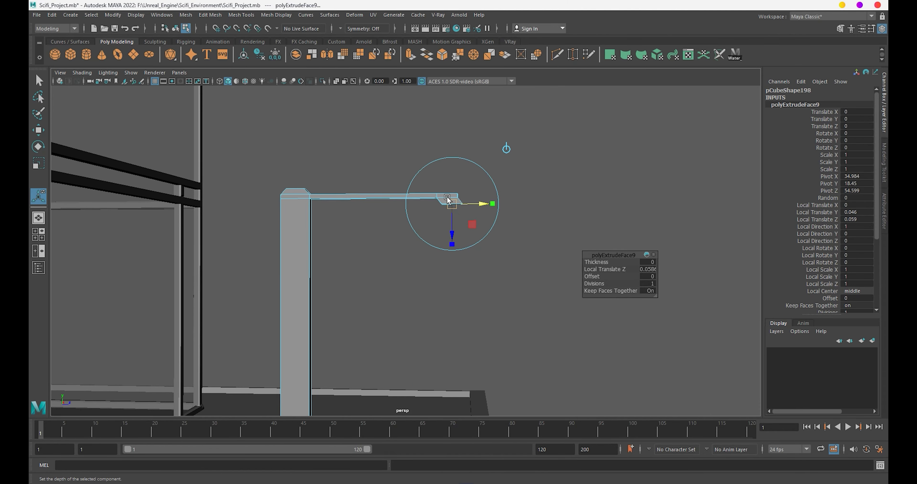
{"action": "right_click_drag", "start_coordinate": [444, 194], "coordinate": [425, 194]}
{"action": "left_click_drag", "start_coordinate": [409, 163], "coordinate": [506, 245]}
{"action": "key", "text": "w"}
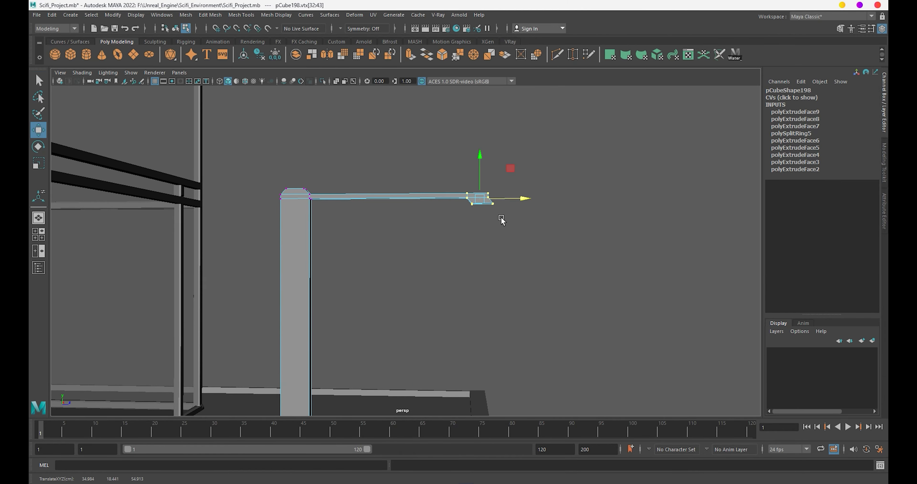
{"action": "scroll", "coordinate": [501, 219], "scroll_direction": "down", "scroll_amount": 4}
{"action": "mouse_move", "coordinate": [418, 249]}
{"action": "left_mouse_down", "text": "alt"}
{"action": "mouse_move", "coordinate": [402, 241]}
{"action": "mouse_move", "coordinate": [473, 271]}
{"action": "mouse_move", "coordinate": [447, 269]}
{"action": "left_mouse_up", "text": "alt"}
{"action": "key", "text": "F8"}
{"action": "scroll", "coordinate": [382, 251], "scroll_direction": "up", "scroll_amount": 3}
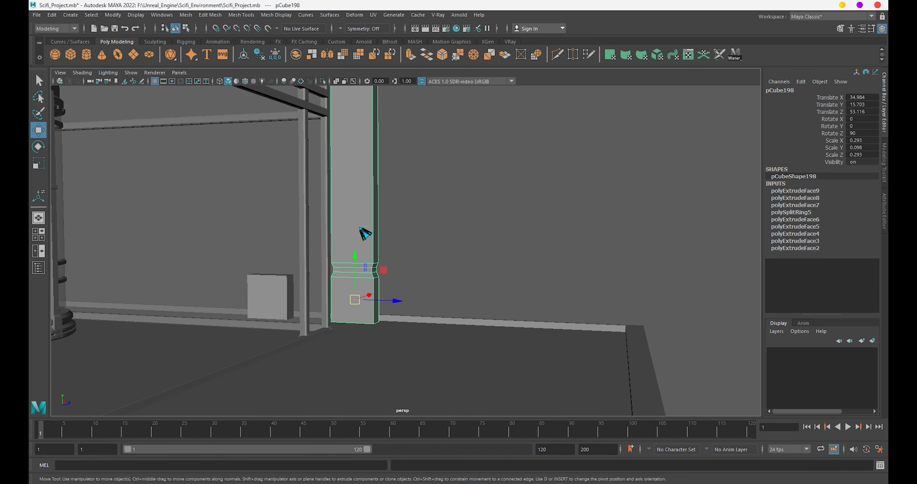
Insert edge loops near the bottom of the upright post.
{"action": "right_click_drag", "start_coordinate": [365, 234], "coordinate": [374, 242], "text": "shift"}
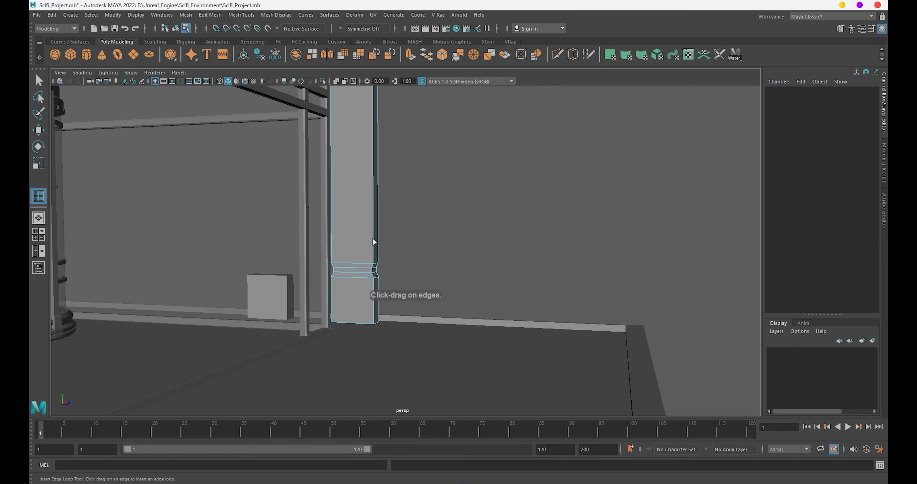
{"action": "left_click", "coordinate": [375, 292]}
{"action": "scroll", "coordinate": [409, 310], "scroll_direction": "up", "scroll_amount": 2}
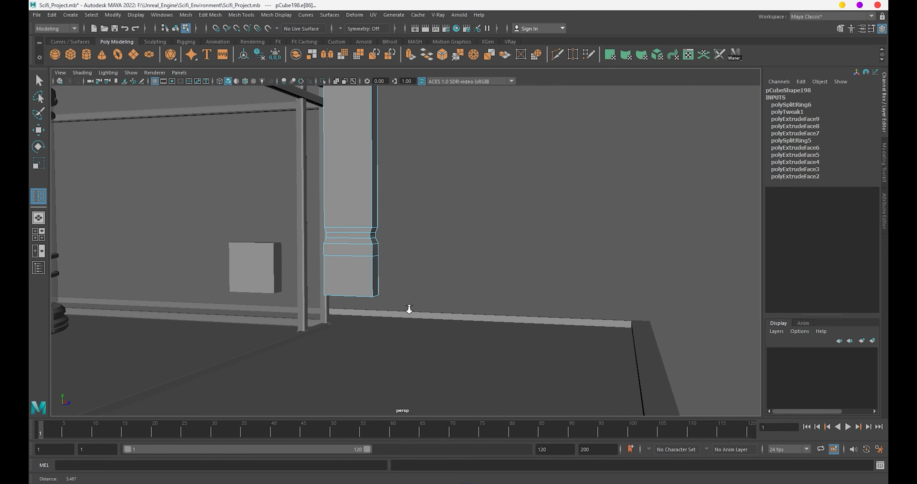
{"action": "key", "text": "w"}
{"action": "right_click_drag", "start_coordinate": [370, 228], "coordinate": [373, 263]}
Extrude the post's bottom face sideways into a bar, ending in a short extra extrusion.
{"action": "left_click", "coordinate": [371, 276]}
{"action": "key", "text": "ctrl+e"}
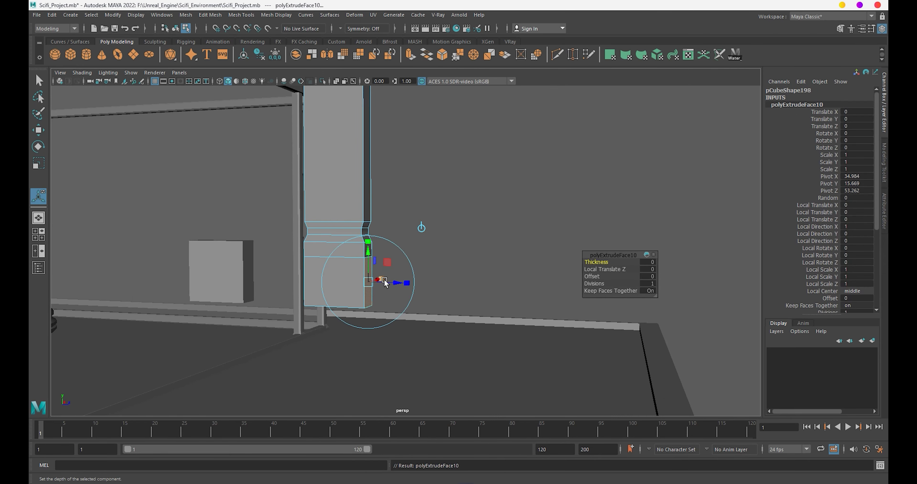
{"action": "mouse_move", "coordinate": [409, 282]}
{"action": "left_mouse_down"}
{"action": "mouse_move", "coordinate": [527, 285]}
{"action": "mouse_move", "coordinate": [322, 262]}
{"action": "mouse_move", "coordinate": [461, 306]}
{"action": "left_mouse_up"}
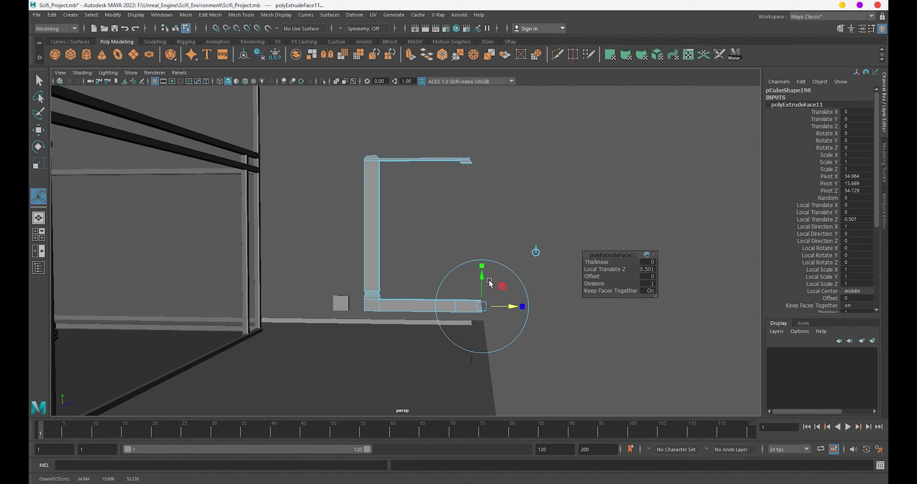
{"action": "left_click_drag", "start_coordinate": [489, 282], "coordinate": [469, 299], "text": "alt"}
{"action": "key", "text": "ctrl+e"}
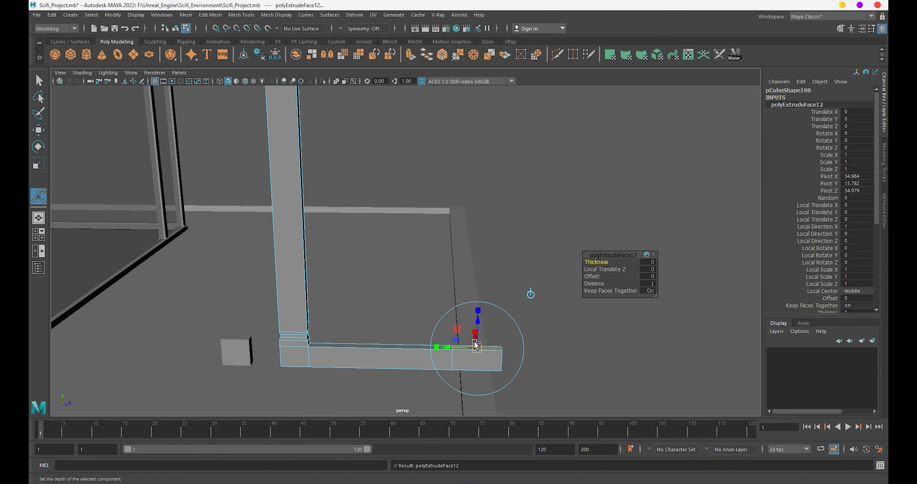
{"action": "mouse_move", "coordinate": [478, 331]}
{"action": "left_mouse_down"}
{"action": "mouse_move", "coordinate": [479, 323]}
{"action": "mouse_move", "coordinate": [457, 337]}
{"action": "mouse_move", "coordinate": [484, 323]}
{"action": "mouse_move", "coordinate": [348, 236]}
{"action": "left_mouse_up"}
{"action": "scroll", "coordinate": [460, 339], "scroll_direction": "down", "scroll_amount": 5}
{"action": "right_click_drag", "start_coordinate": [324, 226], "coordinate": [386, 191]}
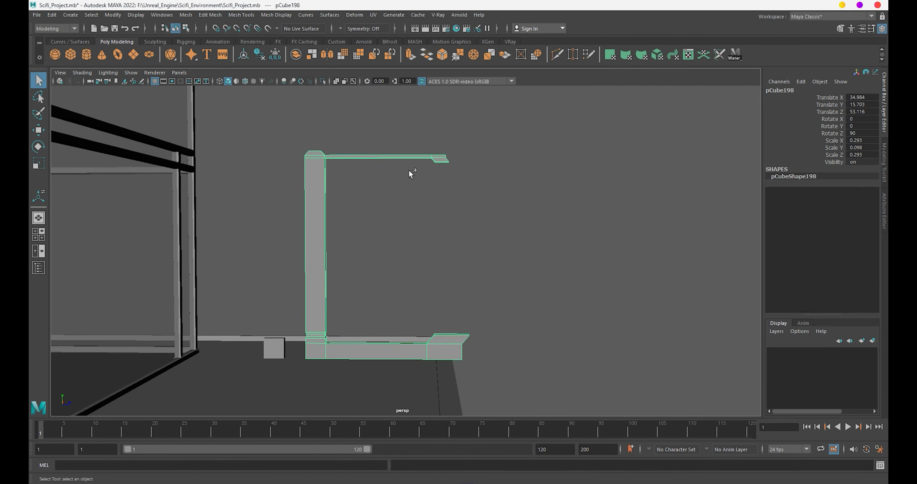
{"action": "key", "text": "w"}
{"action": "scroll", "coordinate": [336, 209], "scroll_direction": "up", "scroll_amount": 2}
{"action": "right_click_drag", "start_coordinate": [342, 211], "coordinate": [358, 315], "text": "shift"}
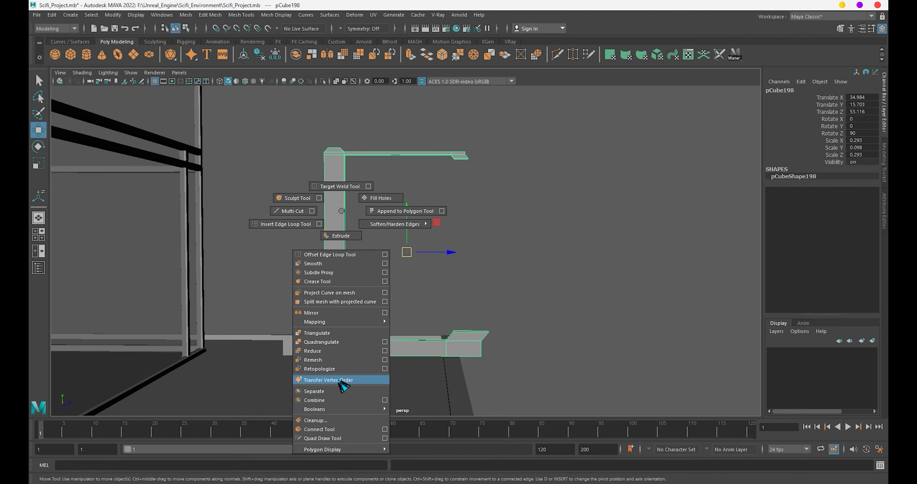
Mirror the half frame across the World Z axis.
{"action": "left_click", "coordinate": [384, 313]}
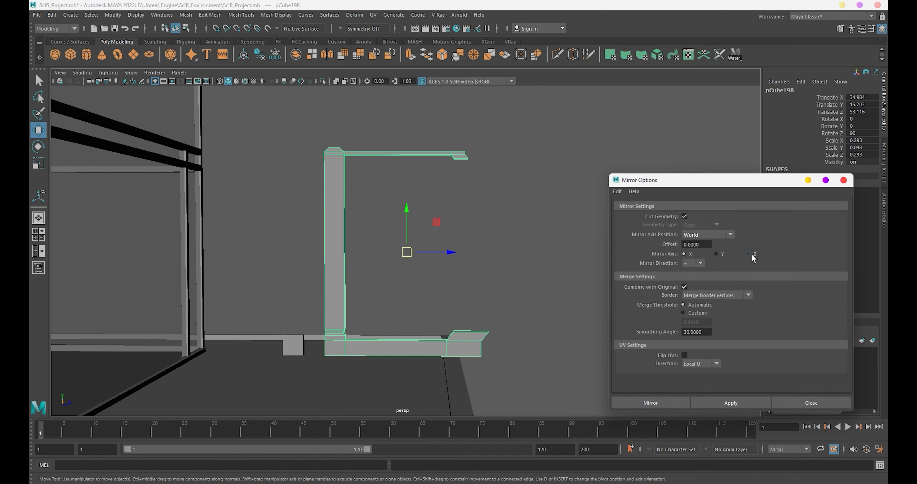
{"action": "left_click", "coordinate": [650, 402]}
{"action": "scroll", "coordinate": [379, 265], "scroll_direction": "down", "scroll_amount": 8}
{"action": "scroll", "coordinate": [268, 292], "scroll_direction": "down", "scroll_amount": 5}
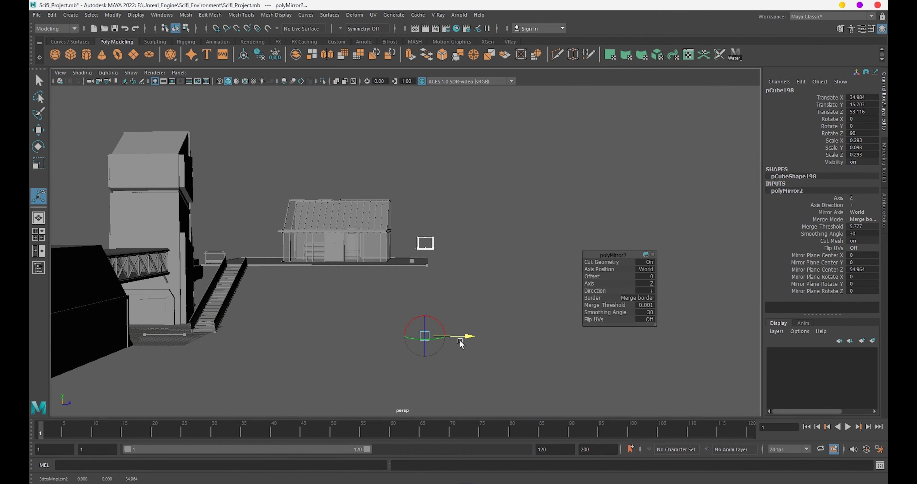
{"action": "scroll", "coordinate": [498, 338], "scroll_direction": "up", "scroll_amount": 5}
{"action": "scroll", "coordinate": [498, 338], "scroll_direction": "up", "scroll_amount": 3}
{"action": "scroll", "coordinate": [499, 338], "scroll_direction": "up", "scroll_amount": 3}
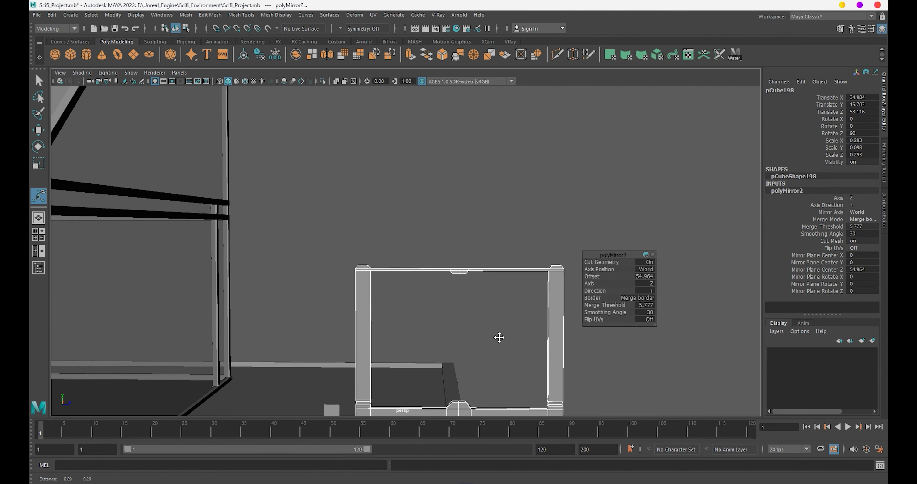
{"action": "scroll", "coordinate": [499, 337], "scroll_direction": "up", "scroll_amount": 3}
{"action": "scroll", "coordinate": [596, 395], "scroll_direction": "up", "scroll_amount": 3}
{"action": "scroll", "coordinate": [565, 351], "scroll_direction": "up", "scroll_amount": 3}
{"action": "scroll", "coordinate": [510, 321], "scroll_direction": "up", "scroll_amount": 2}
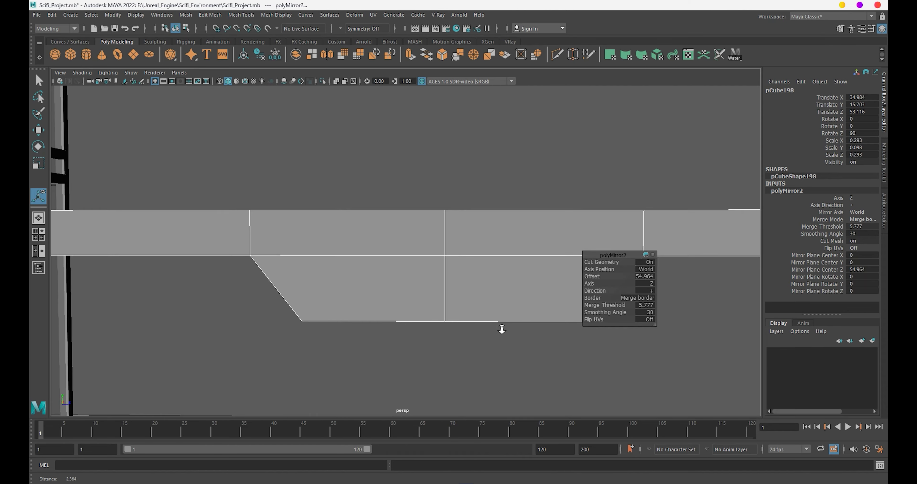
{"action": "scroll", "coordinate": [513, 341], "scroll_direction": "up", "scroll_amount": 2}
{"action": "scroll", "coordinate": [523, 348], "scroll_direction": "up", "scroll_amount": 2}
{"action": "scroll", "coordinate": [524, 344], "scroll_direction": "down", "scroll_amount": 3}
{"action": "scroll", "coordinate": [524, 340], "scroll_direction": "down", "scroll_amount": 4}
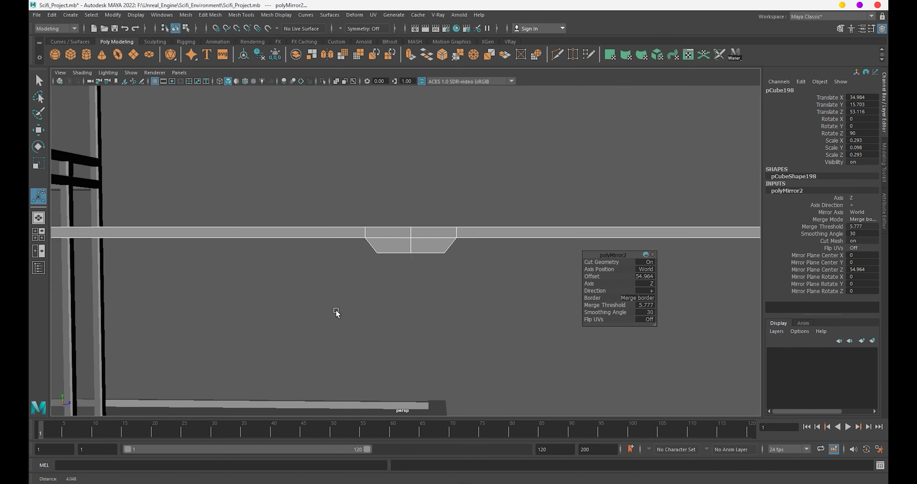
{"action": "scroll", "coordinate": [336, 312], "scroll_direction": "down", "scroll_amount": 3}
{"action": "scroll", "coordinate": [416, 354], "scroll_direction": "down", "scroll_amount": 4}
{"action": "scroll", "coordinate": [542, 319], "scroll_direction": "down", "scroll_amount": 1}
{"action": "scroll", "coordinate": [463, 302], "scroll_direction": "down", "scroll_amount": 3}
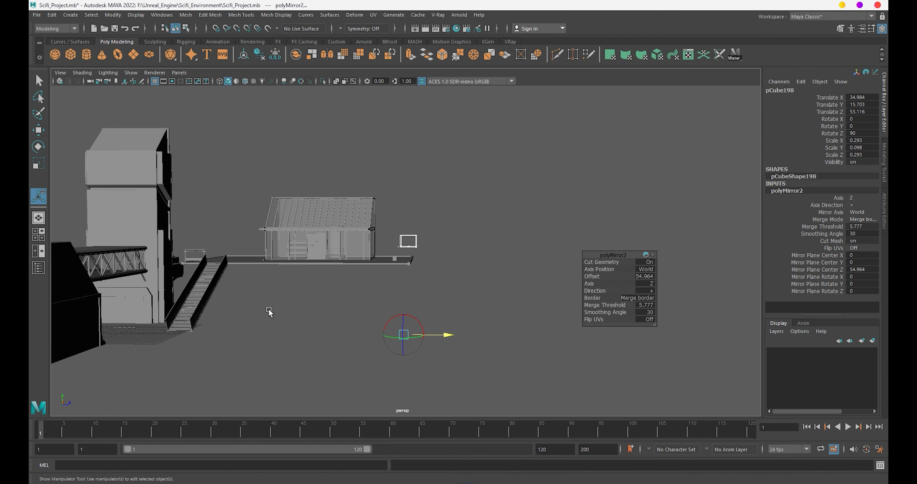
{"action": "scroll", "coordinate": [423, 206], "scroll_direction": "up", "scroll_amount": 2}
{"action": "scroll", "coordinate": [473, 264], "scroll_direction": "up", "scroll_amount": 2}
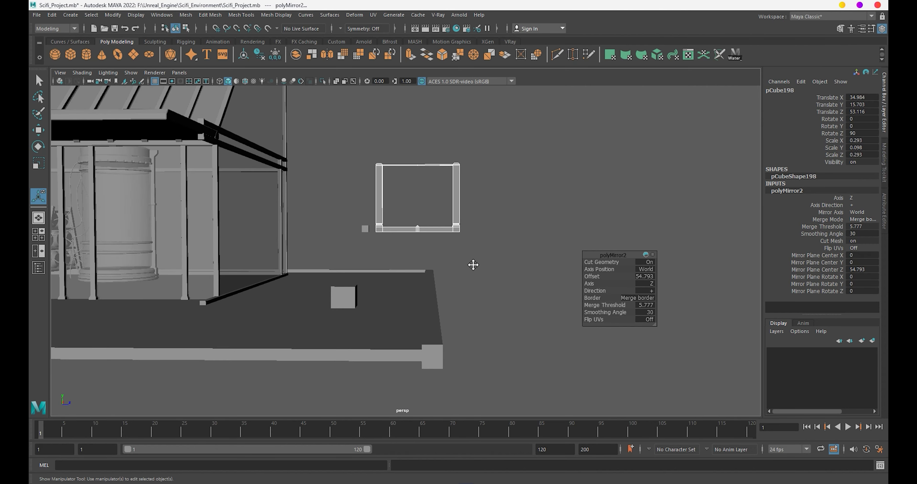
{"action": "scroll", "coordinate": [516, 270], "scroll_direction": "up", "scroll_amount": 2}
{"action": "type", "text": "54.900"}
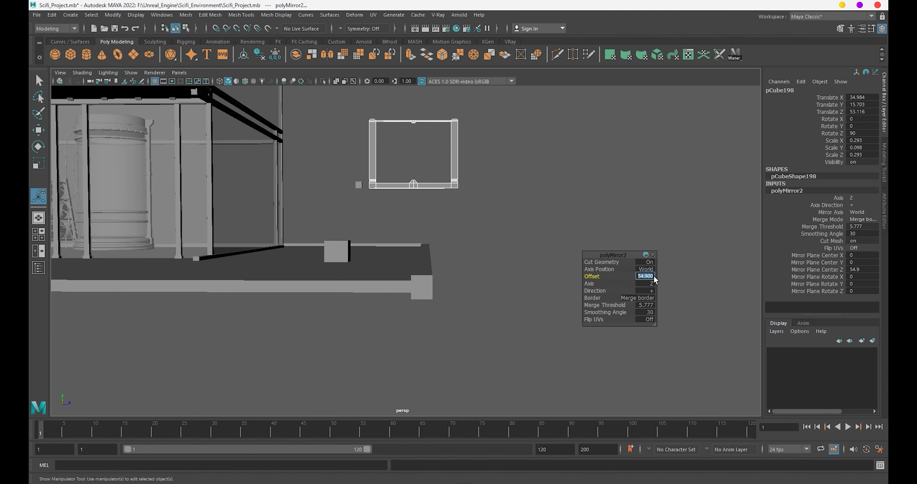
Set the mirror offset to 54.95 so the frame closes into a rectangle.
{"action": "key", "text": "Return"}
{"action": "scroll", "coordinate": [465, 214], "scroll_direction": "up", "scroll_amount": 3}
{"action": "scroll", "coordinate": [465, 213], "scroll_direction": "up", "scroll_amount": 3}
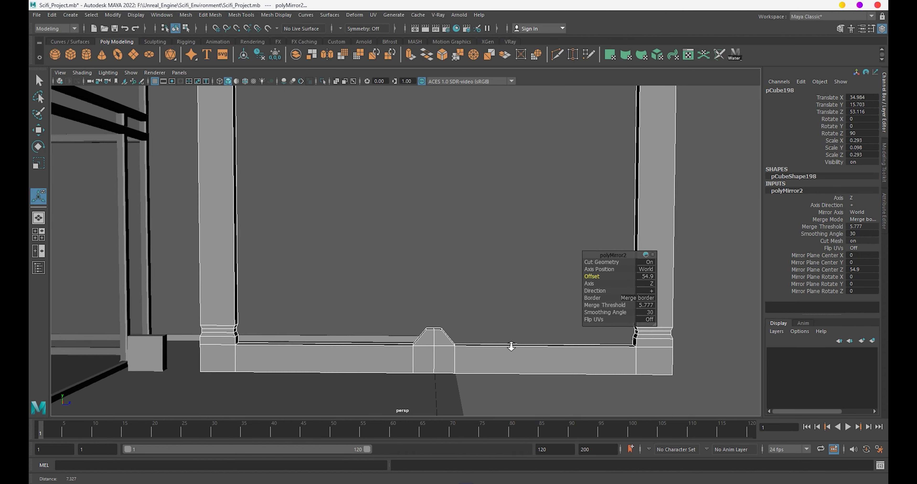
{"action": "scroll", "coordinate": [474, 284], "scroll_direction": "up", "scroll_amount": 2}
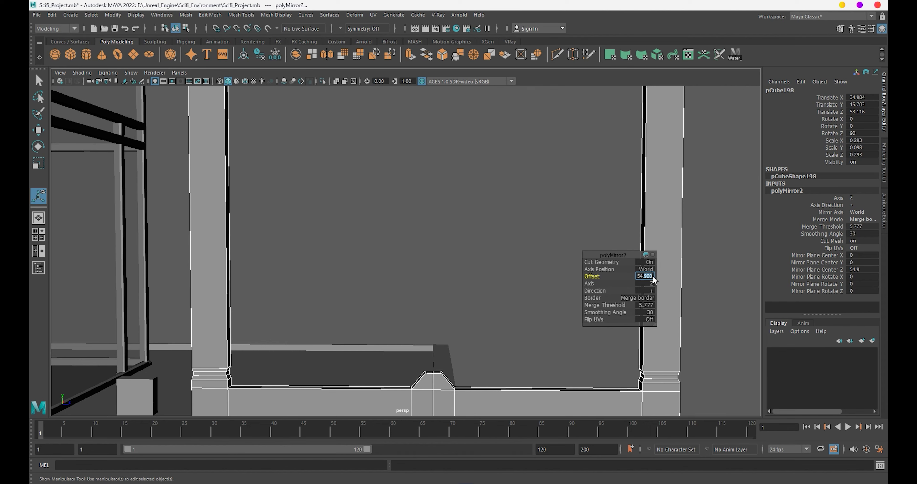
{"action": "type", "text": "54.95"}
{"action": "key", "text": "Return"}
{"action": "key", "text": "f"}
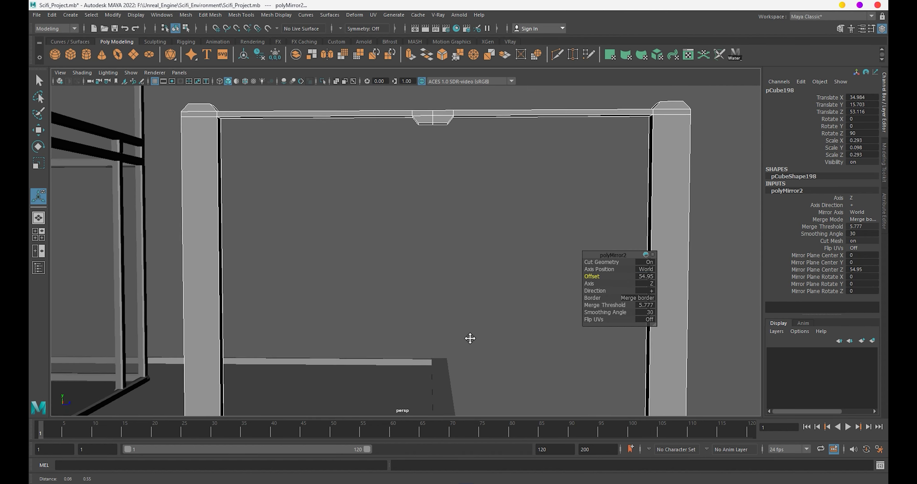
{"action": "scroll", "coordinate": [481, 314], "scroll_direction": "down", "scroll_amount": 4}
{"action": "scroll", "coordinate": [388, 231], "scroll_direction": "down", "scroll_amount": 2}
Delete the frame's construction history to bake the mirror.
{"action": "key", "text": "q"}
{"action": "right_click", "coordinate": [562, 172]}
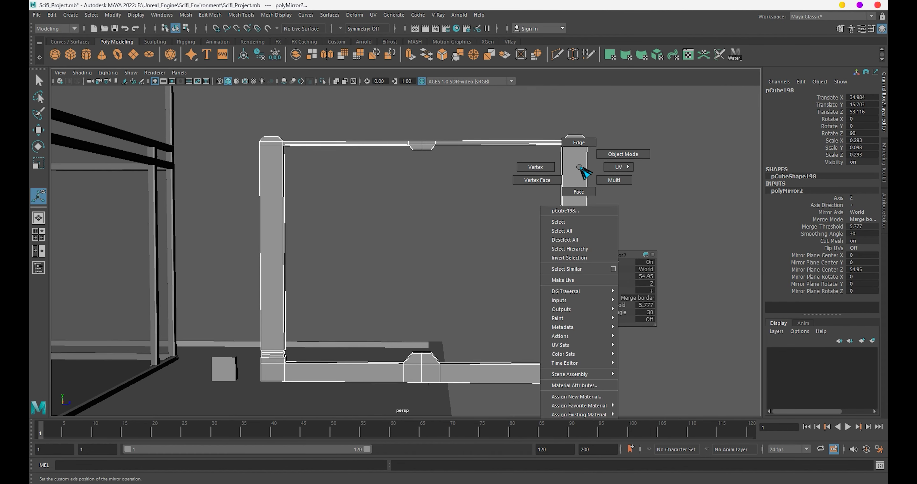
{"action": "key", "text": "alt+shift+d"}
Insert two edge loops across the frame's top bar.
{"action": "key", "text": "w"}
{"action": "left_click_drag", "start_coordinate": [628, 139], "coordinate": [471, 235], "text": "alt"}
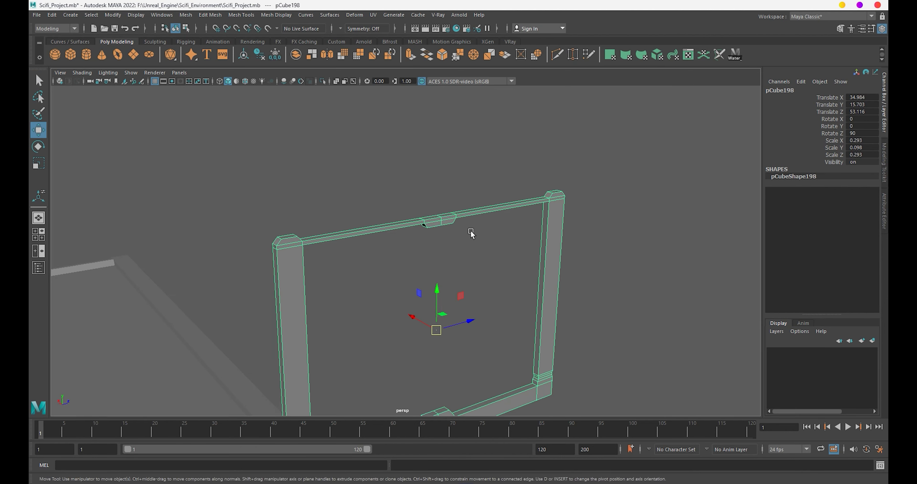
{"action": "mouse_move", "coordinate": [470, 235]}
{"action": "right_mouse_down", "text": "alt"}
{"action": "mouse_move", "coordinate": [633, 322]}
{"action": "mouse_move", "coordinate": [634, 406]}
{"action": "right_mouse_up", "text": "alt"}
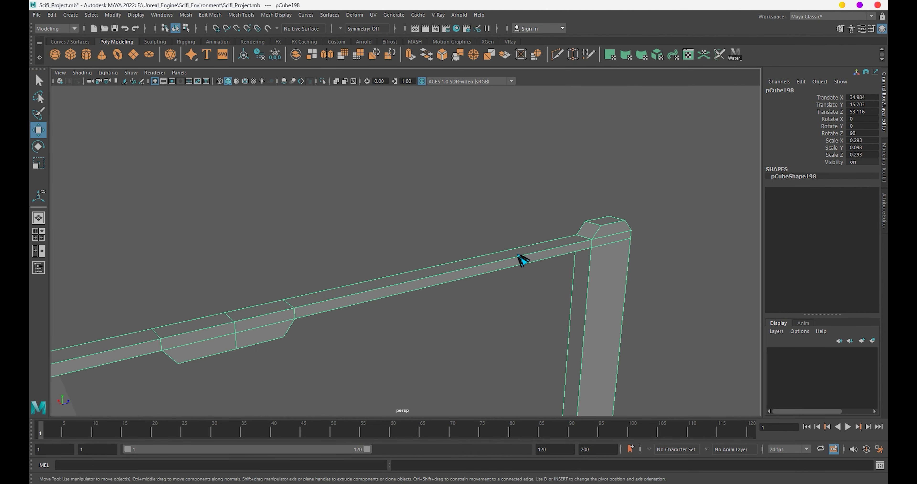
{"action": "mouse_move", "coordinate": [520, 260]}
{"action": "right_mouse_down", "text": "shift"}
{"action": "mouse_move", "coordinate": [474, 271]}
{"action": "mouse_move", "coordinate": [554, 235]}
{"action": "right_mouse_up", "text": "shift"}
{"action": "left_click", "coordinate": [474, 270]}
{"action": "left_click", "coordinate": [501, 261]}
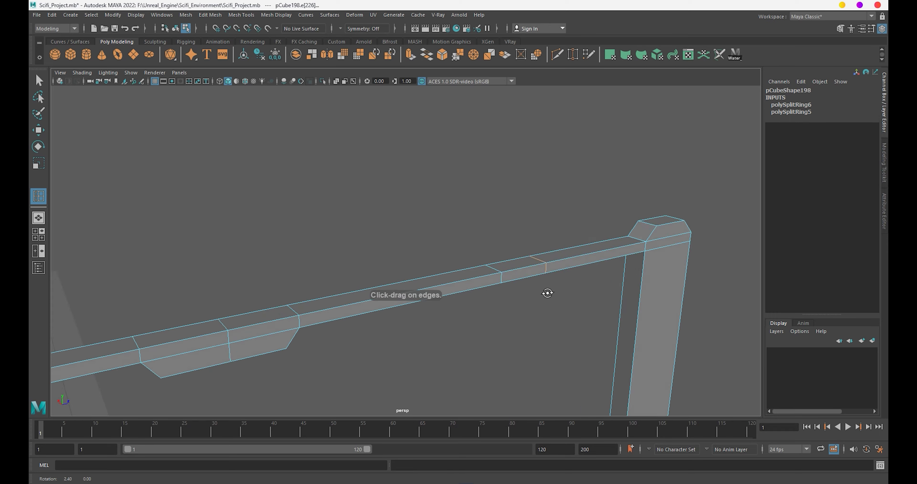
Extrude the face between the loops upward, shrink it lengthwise, and extrude a thin band.
{"action": "middle_click_drag", "start_coordinate": [554, 236], "coordinate": [533, 300], "text": "alt"}
{"action": "right_click_drag", "start_coordinate": [536, 250], "coordinate": [536, 259]}
{"action": "left_click", "coordinate": [532, 311]}
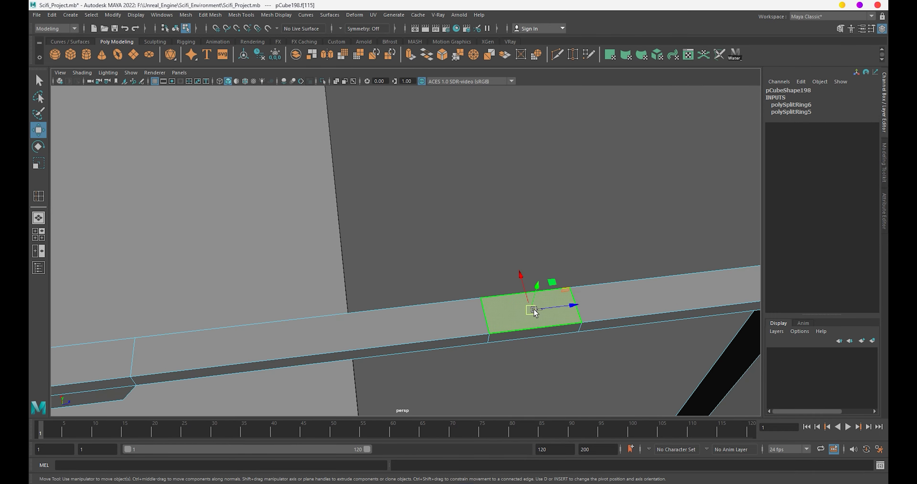
{"action": "key", "text": "ctrl+e"}
{"action": "left_click_drag", "start_coordinate": [532, 297], "coordinate": [553, 254]}
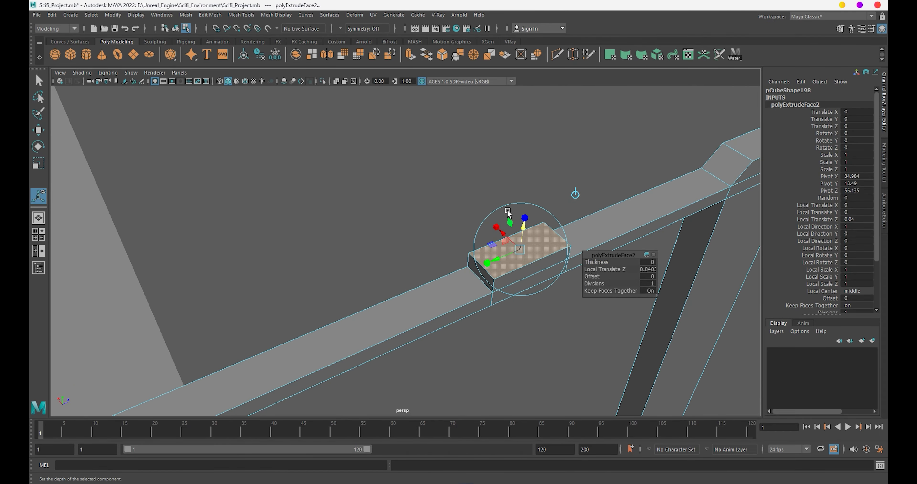
{"action": "mouse_move", "coordinate": [491, 228]}
{"action": "left_mouse_down"}
{"action": "mouse_move", "coordinate": [502, 236]}
{"action": "mouse_move", "coordinate": [526, 219]}
{"action": "left_mouse_up"}
{"action": "key", "text": "ctrl+e"}
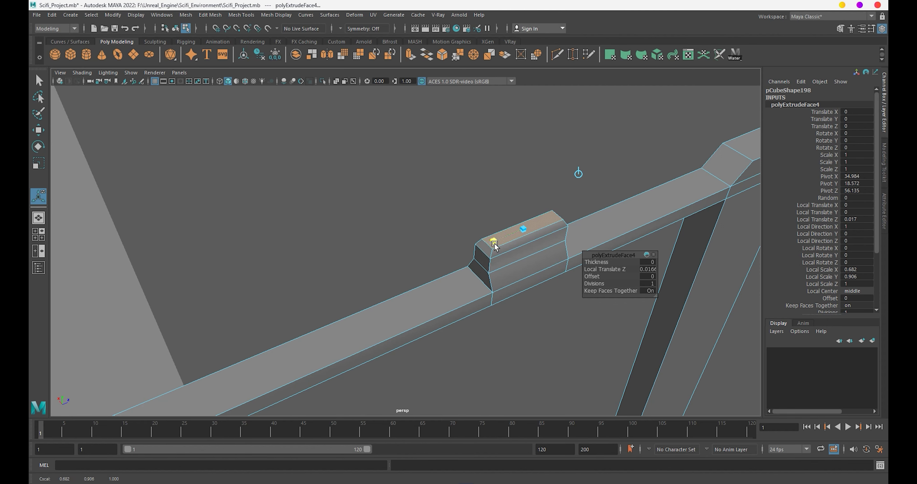
Extrude the raised block's side face and push it slightly inward.
{"action": "left_click_drag", "start_coordinate": [495, 246], "coordinate": [369, 234], "text": "alt"}
{"action": "left_click", "coordinate": [394, 287]}
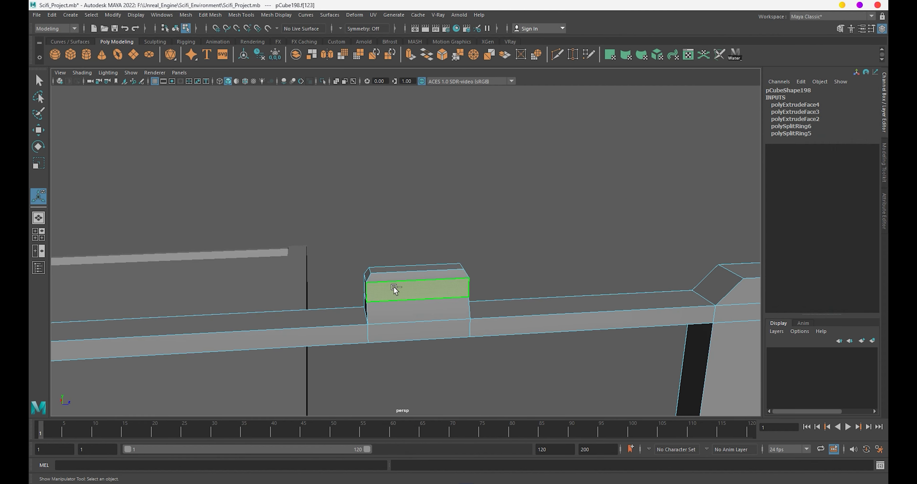
{"action": "key", "text": "ctrl+e"}
{"action": "mouse_move", "coordinate": [409, 304]}
{"action": "left_mouse_down", "text": "alt"}
{"action": "mouse_move", "coordinate": [346, 290]}
{"action": "mouse_move", "coordinate": [454, 293]}
{"action": "mouse_move", "coordinate": [445, 305]}
{"action": "left_mouse_up", "text": "alt"}
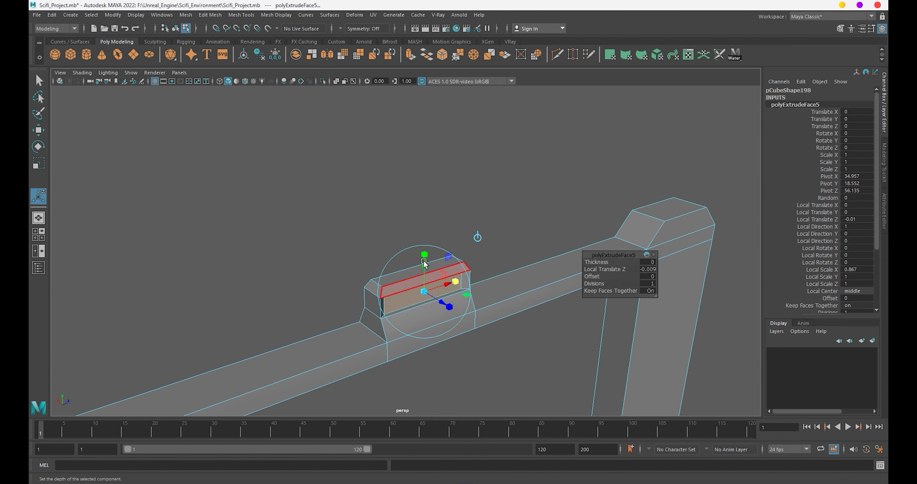
Extrude the first bottom corner face of the frame outward.
{"action": "mouse_move", "coordinate": [425, 263]}
{"action": "left_mouse_down", "text": "alt"}
{"action": "mouse_move", "coordinate": [410, 276]}
{"action": "mouse_move", "coordinate": [369, 251]}
{"action": "mouse_move", "coordinate": [409, 250]}
{"action": "left_mouse_up", "text": "alt"}
{"action": "key", "text": "q"}
{"action": "key", "text": "F8"}
{"action": "left_click", "coordinate": [588, 165]}
{"action": "mouse_move", "coordinate": [587, 164]}
{"action": "left_mouse_down", "text": "alt"}
{"action": "mouse_move", "coordinate": [298, 226]}
{"action": "mouse_move", "coordinate": [376, 264]}
{"action": "mouse_move", "coordinate": [469, 190]}
{"action": "mouse_move", "coordinate": [474, 222]}
{"action": "mouse_move", "coordinate": [669, 302]}
{"action": "mouse_move", "coordinate": [526, 317]}
{"action": "mouse_move", "coordinate": [445, 306]}
{"action": "left_mouse_up", "text": "alt"}
{"action": "key", "text": "ctrl+e"}
{"action": "mouse_move", "coordinate": [308, 288]}
{"action": "left_mouse_down"}
{"action": "mouse_move", "coordinate": [307, 303]}
{"action": "mouse_move", "coordinate": [388, 306]}
{"action": "mouse_move", "coordinate": [329, 261]}
{"action": "left_mouse_up"}
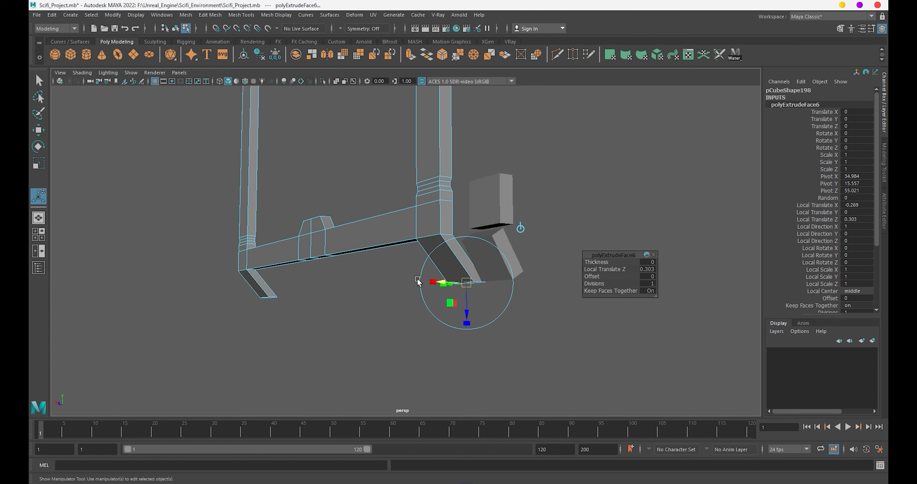
Extrude both bottom corner faces outward into boxy foot blocks.
{"action": "left_click", "coordinate": [261, 293], "text": "shift"}
{"action": "key", "text": "ctrl+e"}
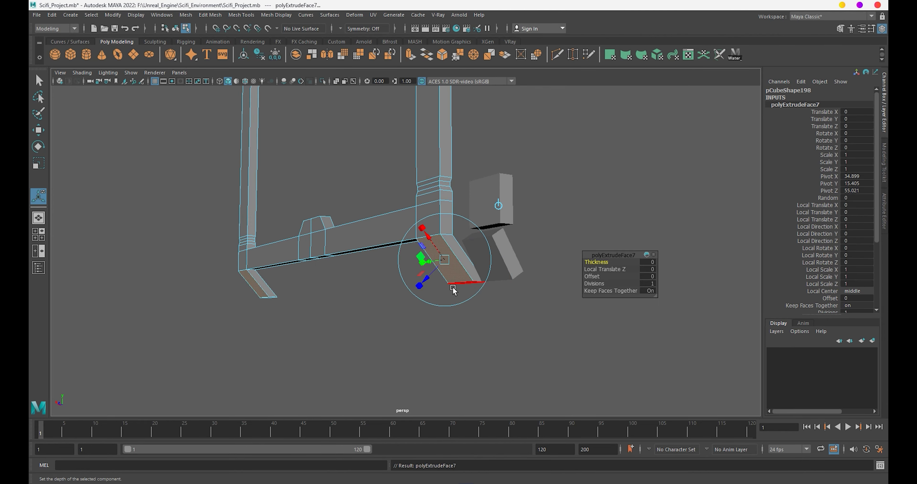
{"action": "left_click_drag", "start_coordinate": [453, 290], "coordinate": [416, 288]}
{"action": "mouse_move", "coordinate": [487, 321]}
{"action": "left_mouse_down", "text": "alt"}
{"action": "mouse_move", "coordinate": [378, 324]}
{"action": "mouse_move", "coordinate": [367, 287]}
{"action": "mouse_move", "coordinate": [319, 293]}
{"action": "left_mouse_up", "text": "alt"}
{"action": "key", "text": "ctrl+z"}
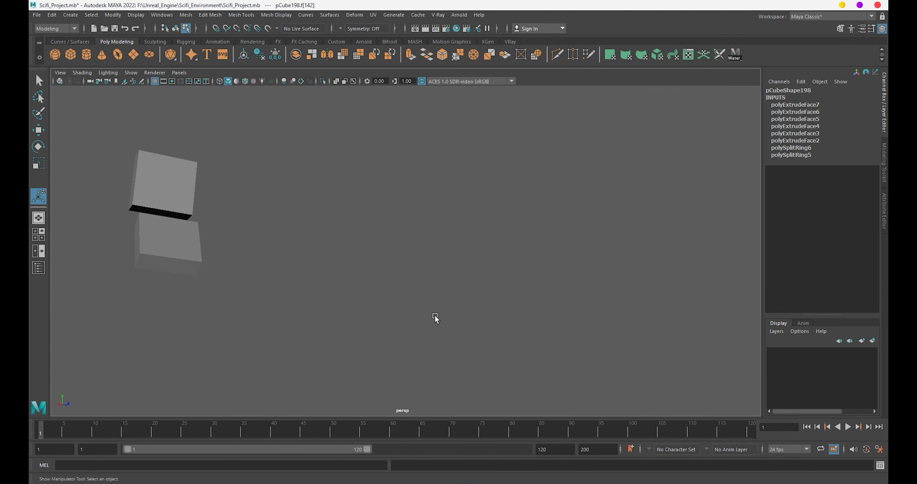
{"action": "right_click_drag", "start_coordinate": [267, 267], "coordinate": [313, 215]}
Duplicate the frame and position the copy along Z.
{"action": "scroll", "coordinate": [308, 263], "scroll_direction": "down", "scroll_amount": 3}
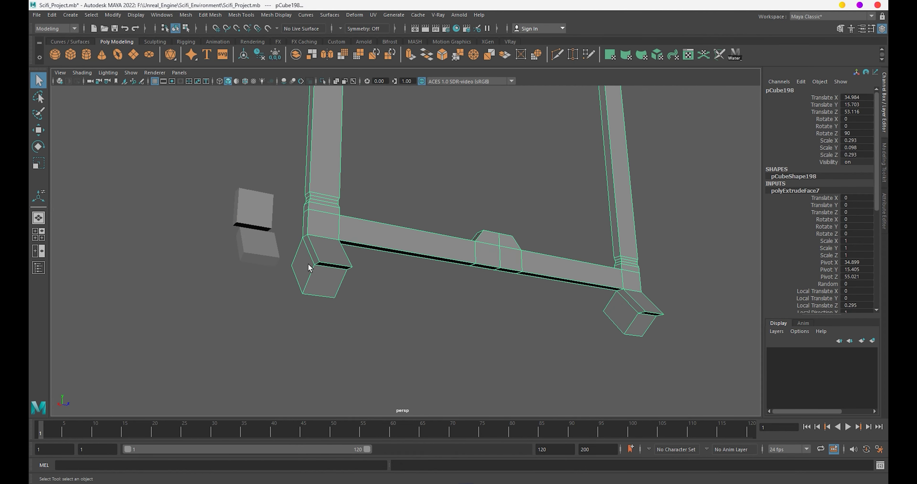
{"action": "key", "text": "ctrl+d"}
{"action": "key", "text": "w"}
{"action": "mouse_move", "coordinate": [308, 263]}
{"action": "left_mouse_down", "text": "alt"}
{"action": "mouse_move", "coordinate": [378, 281]}
{"action": "mouse_move", "coordinate": [378, 266]}
{"action": "left_mouse_up", "text": "alt"}
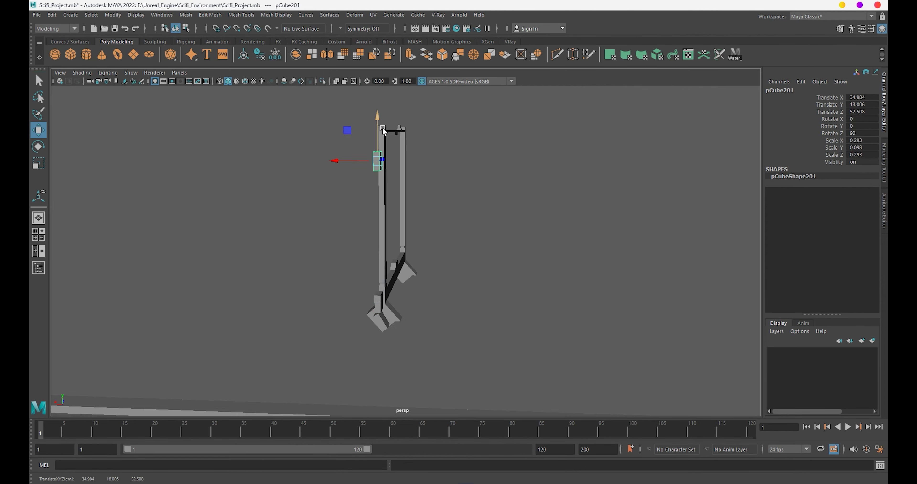
{"action": "left_click_drag", "start_coordinate": [383, 131], "coordinate": [487, 257], "text": "alt"}
{"action": "left_click_drag", "start_coordinate": [418, 178], "coordinate": [413, 172]}
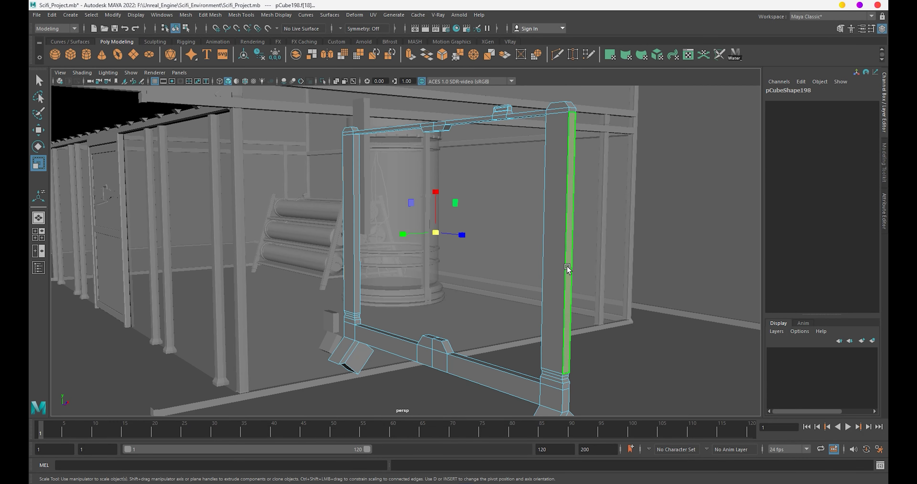
Extrude a pillar face outward and shrink the extrusions to leave gaps.
{"action": "key", "text": "ctrl+e"}
{"action": "left_click_drag", "start_coordinate": [332, 225], "coordinate": [374, 231]}
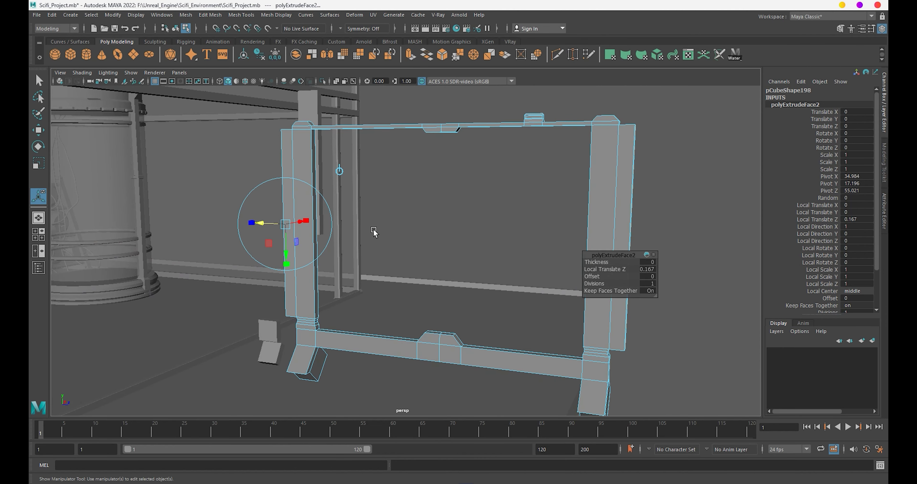
{"action": "left_click_drag", "start_coordinate": [286, 262], "coordinate": [391, 249], "text": "alt"}
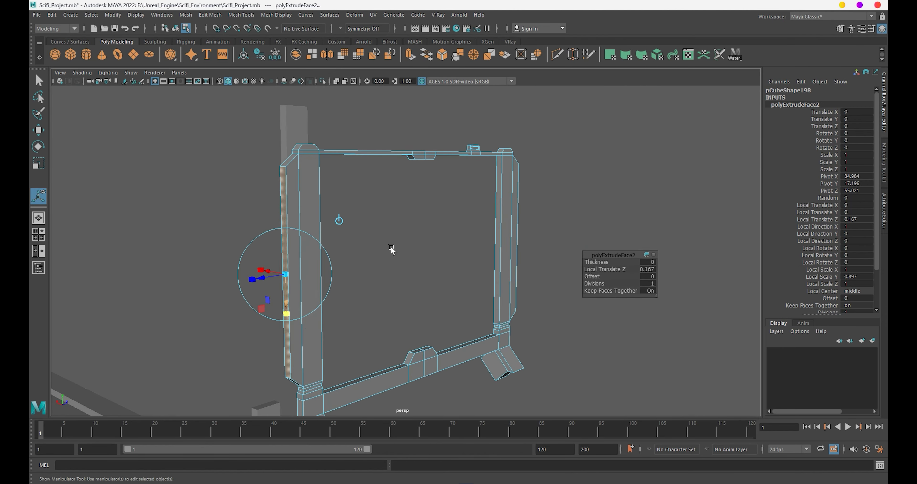
{"action": "key", "text": "F8"}
{"action": "key", "text": "w"}
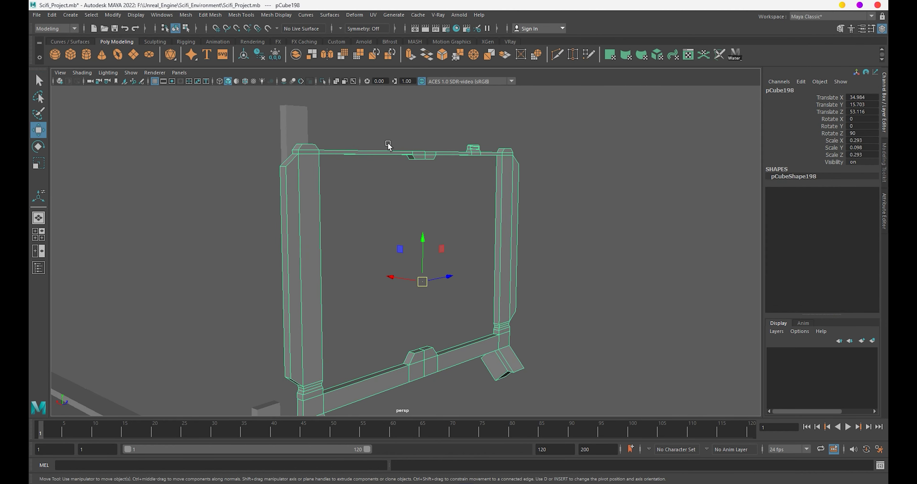
{"action": "left_click_drag", "start_coordinate": [390, 353], "coordinate": [384, 356]}
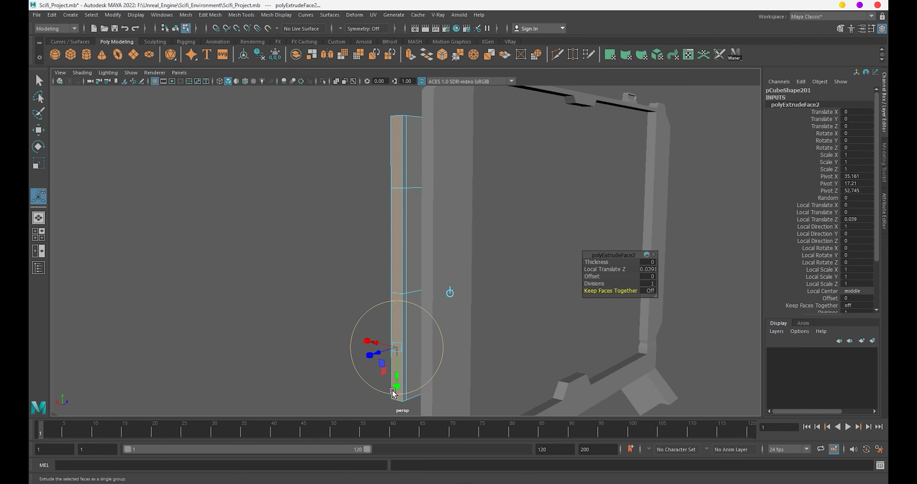
{"action": "left_click_drag", "start_coordinate": [392, 392], "coordinate": [398, 386]}
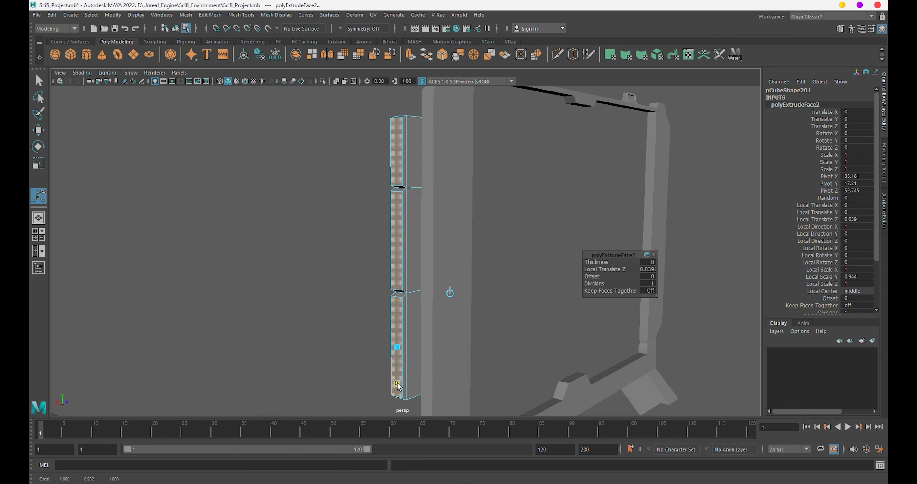
Extrude the pillar's panel faces and inset them slightly.
{"action": "left_click", "coordinate": [400, 265]}
{"action": "left_click", "coordinate": [397, 341], "text": "shift"}
{"action": "key", "text": "ctrl+e"}
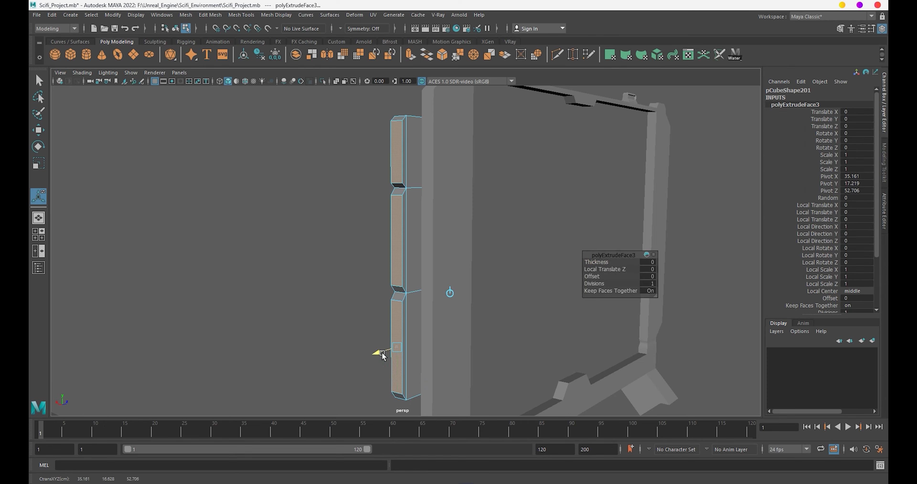
{"action": "mouse_move", "coordinate": [379, 352]}
{"action": "left_mouse_down", "text": "alt"}
{"action": "mouse_move", "coordinate": [407, 349]}
{"action": "mouse_move", "coordinate": [389, 347]}
{"action": "left_mouse_up", "text": "alt"}
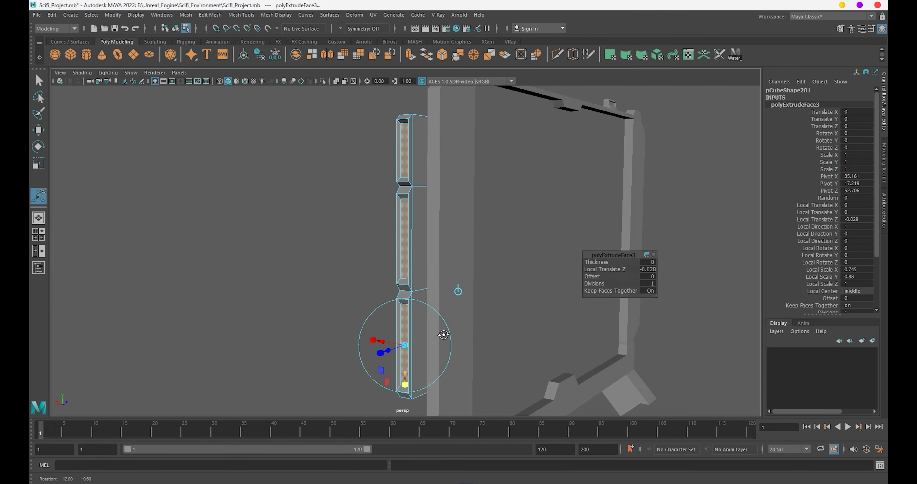
Extrude three side faces of the pillar outward into a strip.
{"action": "left_click_drag", "start_coordinate": [420, 381], "coordinate": [382, 260], "text": "alt"}
{"action": "left_click", "coordinate": [385, 218]}
{"action": "left_click_drag", "start_coordinate": [386, 218], "coordinate": [409, 178], "text": "alt"}
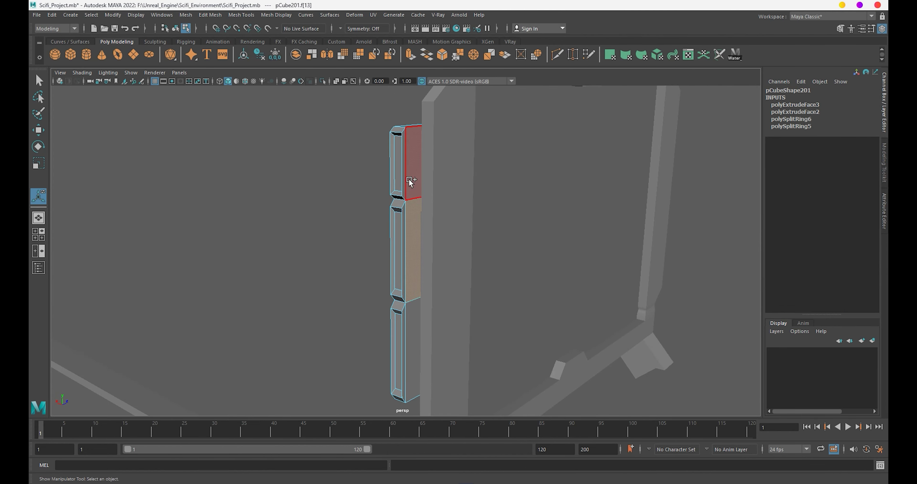
{"action": "left_click", "coordinate": [408, 179], "text": "shift"}
{"action": "left_click", "coordinate": [409, 326], "text": "shift"}
{"action": "key", "text": "ctrl+e"}
{"action": "mouse_move", "coordinate": [438, 353]}
{"action": "left_mouse_down"}
{"action": "mouse_move", "coordinate": [379, 268]}
{"action": "mouse_move", "coordinate": [417, 272]}
{"action": "left_mouse_up"}
Extrude the pillar's upper and lower side faces outward as raised panels.
{"action": "left_click", "coordinate": [468, 188]}
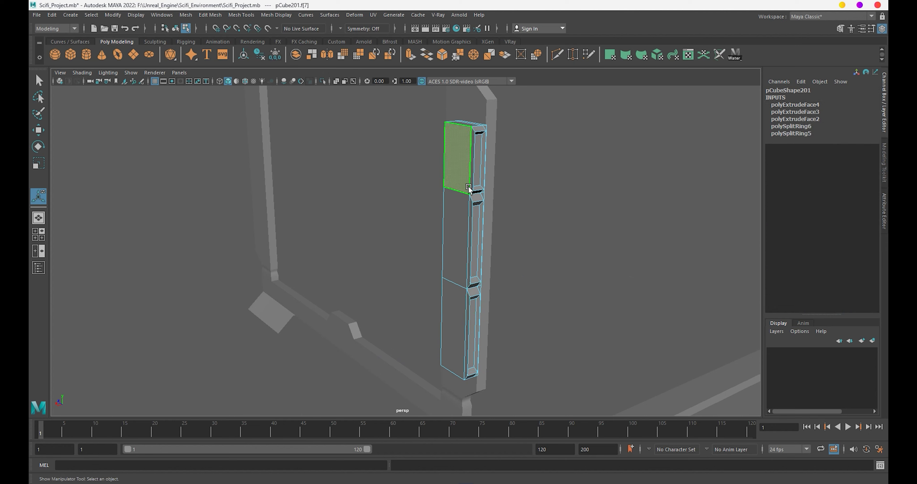
{"action": "left_click", "coordinate": [459, 316], "text": "shift"}
{"action": "key", "text": "ctrl+e"}
{"action": "left_click_drag", "start_coordinate": [441, 325], "coordinate": [437, 335]}
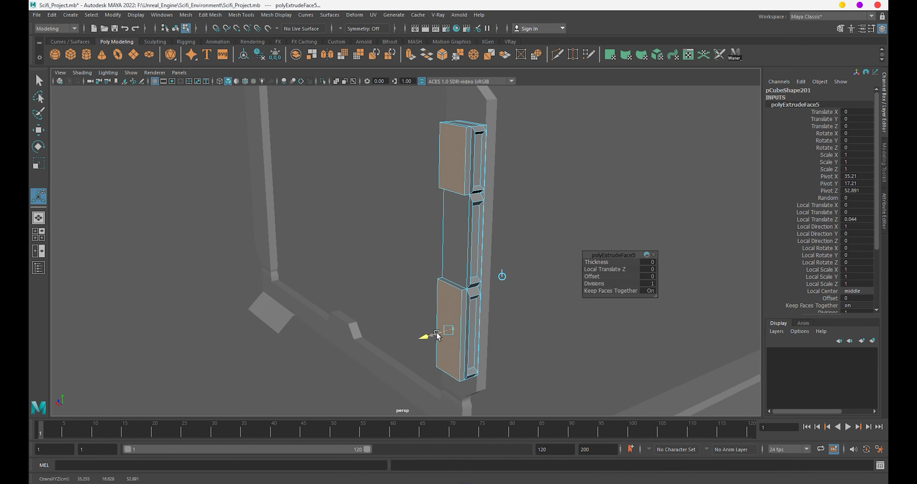
{"action": "mouse_move", "coordinate": [448, 305]}
{"action": "left_mouse_down", "text": "alt"}
{"action": "mouse_move", "coordinate": [497, 309]}
{"action": "mouse_move", "coordinate": [385, 158]}
{"action": "mouse_move", "coordinate": [402, 208]}
{"action": "mouse_move", "coordinate": [414, 210]}
{"action": "mouse_move", "coordinate": [352, 203]}
{"action": "mouse_move", "coordinate": [391, 205]}
{"action": "left_mouse_up", "text": "alt"}
Move pCube199 beneath the bottom crossbar and set its Rotate Z to 0.
{"action": "key", "text": "q"}
{"action": "left_click", "coordinate": [385, 158]}
{"action": "scroll", "coordinate": [390, 205], "scroll_direction": "up", "scroll_amount": 3}
{"action": "left_click", "coordinate": [342, 294]}
{"action": "key", "text": "w"}
{"action": "mouse_move", "coordinate": [342, 294]}
{"action": "left_mouse_down", "text": "alt"}
{"action": "mouse_move", "coordinate": [398, 301]}
{"action": "mouse_move", "coordinate": [355, 276]}
{"action": "mouse_move", "coordinate": [396, 284]}
{"action": "mouse_move", "coordinate": [375, 306]}
{"action": "mouse_move", "coordinate": [377, 335]}
{"action": "left_mouse_up", "text": "alt"}
{"action": "key", "text": "e"}
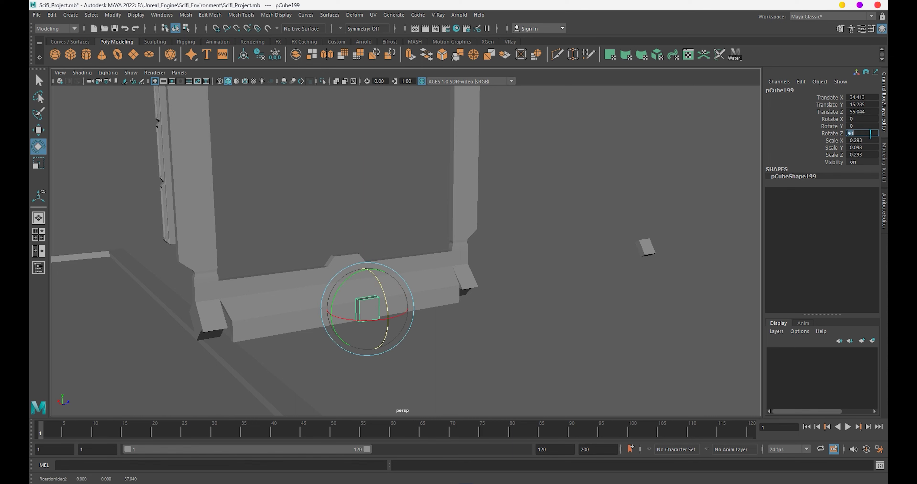
{"action": "type", "text": "0"}
{"action": "key", "text": "Return"}
{"action": "mouse_move", "coordinate": [542, 231]}
{"action": "left_mouse_down", "text": "alt"}
{"action": "mouse_move", "coordinate": [445, 281]}
{"action": "mouse_move", "coordinate": [477, 319]}
{"action": "left_mouse_up", "text": "alt"}
Flatten pCube199 into a thin slab and lower it under the crossbar.
{"action": "key", "text": "w"}
{"action": "key", "text": "r"}
{"action": "left_click_drag", "start_coordinate": [433, 267], "coordinate": [431, 293]}
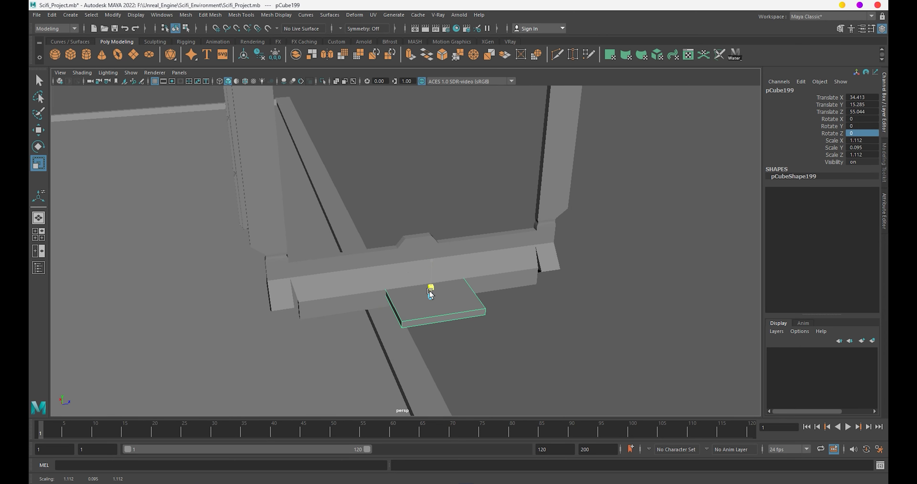
{"action": "mouse_move", "coordinate": [508, 291]}
{"action": "left_mouse_down", "text": "alt"}
{"action": "mouse_move", "coordinate": [532, 286]}
{"action": "mouse_move", "coordinate": [522, 322]}
{"action": "left_mouse_up", "text": "alt"}
{"action": "key", "text": "w"}
{"action": "left_click_drag", "start_coordinate": [527, 242], "coordinate": [532, 285]}
Attempt extruding the frame's bottom face, undoing the unwanted extrusions.
{"action": "key", "text": "ctrl+e"}
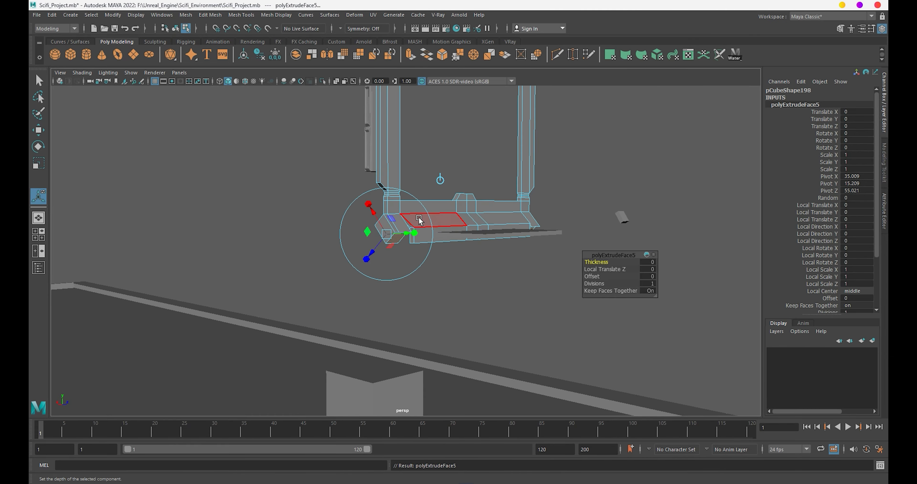
{"action": "key", "text": "w"}
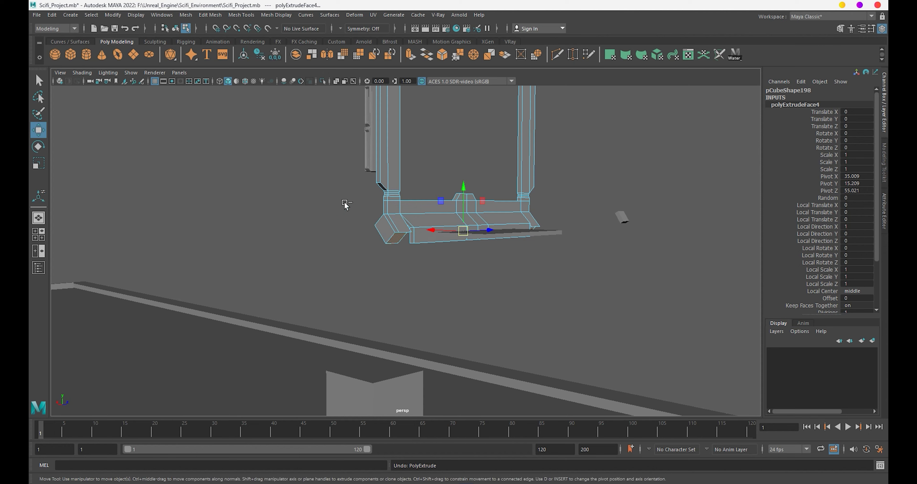
{"action": "key", "text": "ctrl+z"}
{"action": "key", "text": "ctrl+z"}
{"action": "left_click_drag", "start_coordinate": [421, 261], "coordinate": [399, 199], "text": "alt"}
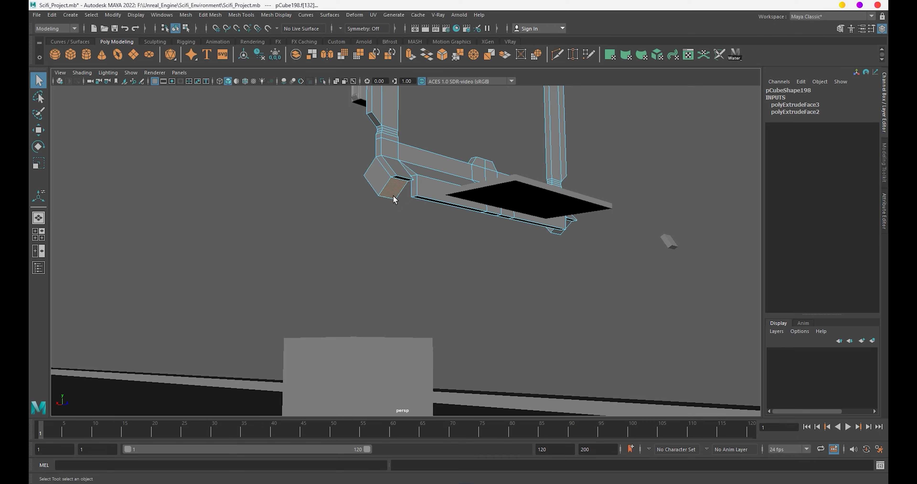
{"action": "mouse_move", "coordinate": [415, 226]}
{"action": "left_mouse_down", "text": "alt"}
{"action": "mouse_move", "coordinate": [424, 223]}
{"action": "mouse_move", "coordinate": [388, 244]}
{"action": "mouse_move", "coordinate": [326, 216]}
{"action": "left_mouse_up", "text": "alt"}
{"action": "left_click_drag", "start_coordinate": [383, 250], "coordinate": [445, 252], "text": "alt"}
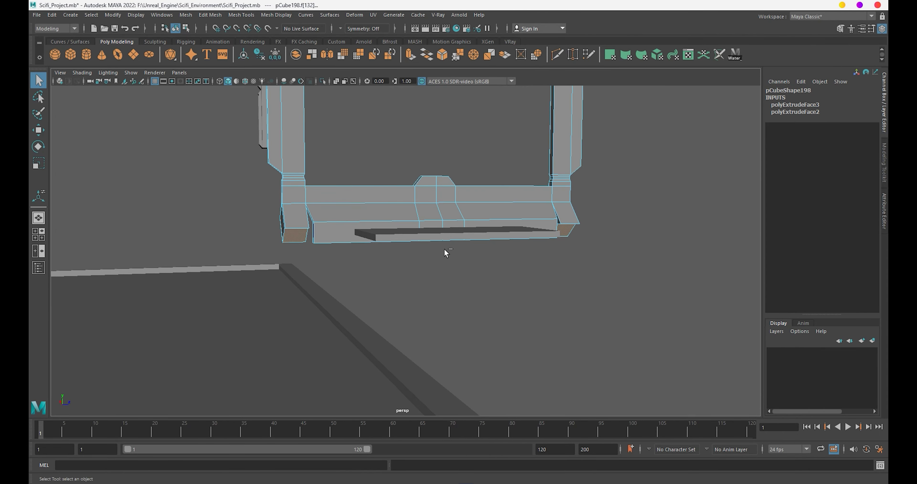
{"action": "key", "text": "ctrl+e"}
{"action": "left_click_drag", "start_coordinate": [387, 235], "coordinate": [455, 252], "text": "alt"}
{"action": "key", "text": "ctrl+z"}
Extrude both bottom faces of the frame down into long legs.
{"action": "key", "text": "w"}
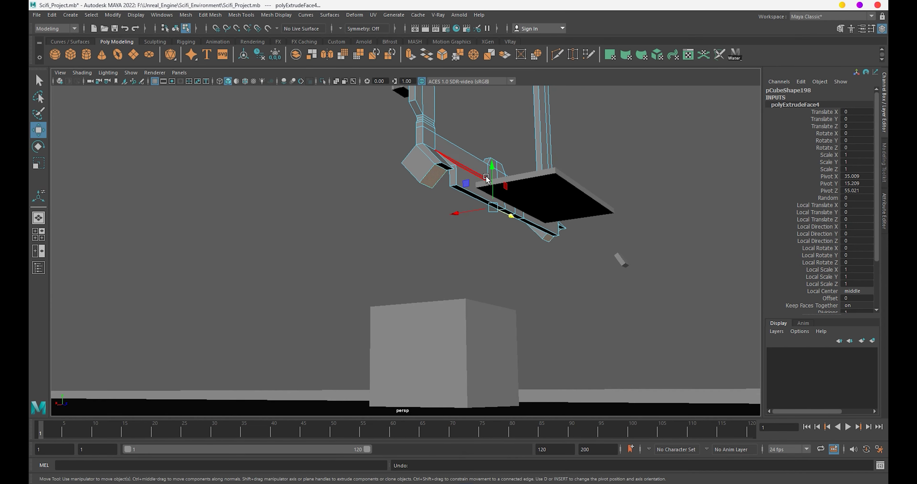
{"action": "left_click_drag", "start_coordinate": [486, 178], "coordinate": [500, 242], "text": "alt"}
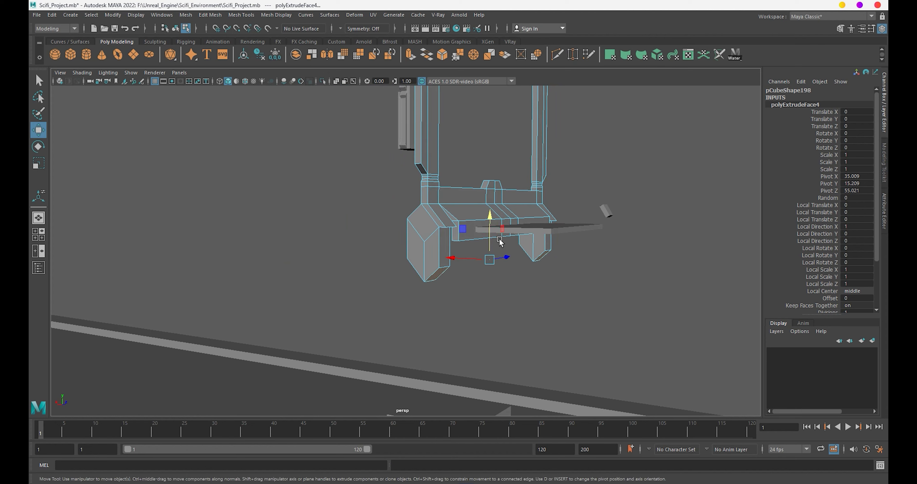
{"action": "left_click", "coordinate": [496, 237]}
{"action": "key", "text": "ctrl+e"}
{"action": "key", "text": "w"}
{"action": "mouse_move", "coordinate": [490, 220]}
{"action": "left_mouse_down"}
{"action": "mouse_move", "coordinate": [490, 294]}
{"action": "mouse_move", "coordinate": [545, 299]}
{"action": "left_mouse_up"}
Extrude the leg bottoms diagonally to bend the legs outward.
{"action": "left_click", "coordinate": [549, 302], "text": "ctrl"}
{"action": "key", "text": "ctrl+e"}
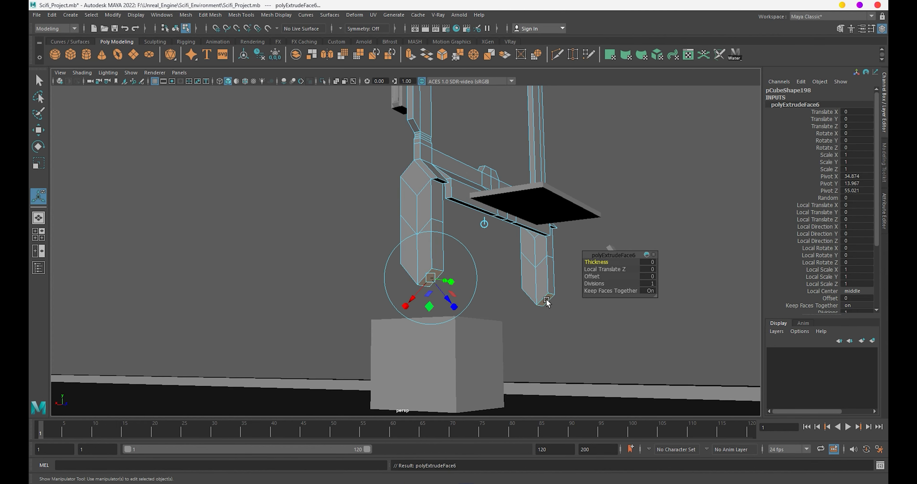
{"action": "left_click_drag", "start_coordinate": [444, 295], "coordinate": [463, 325]}
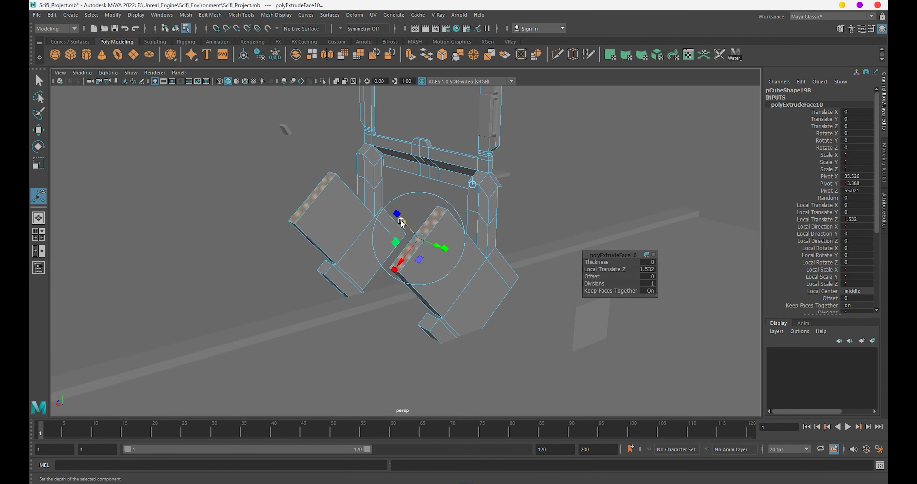
{"action": "left_click_drag", "start_coordinate": [436, 254], "coordinate": [439, 270]}
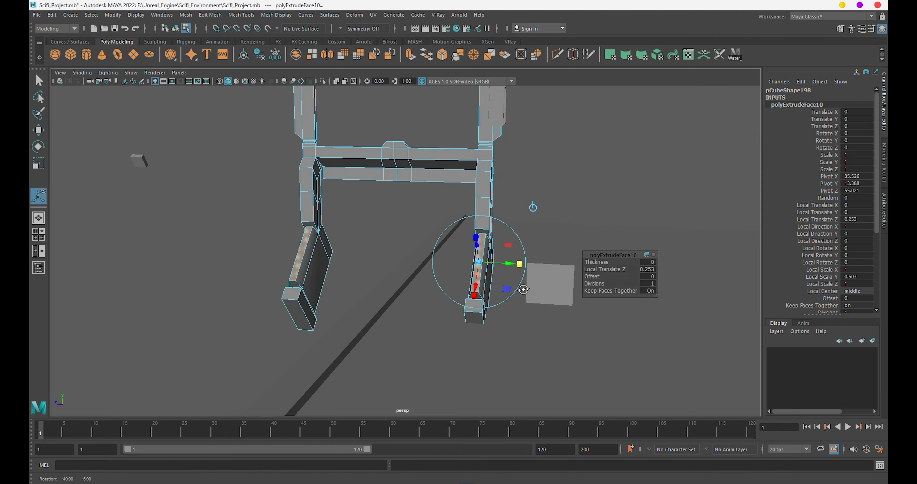
{"action": "mouse_move", "coordinate": [463, 295]}
{"action": "left_mouse_down", "text": "alt"}
{"action": "mouse_move", "coordinate": [472, 223]}
{"action": "mouse_move", "coordinate": [368, 239]}
{"action": "mouse_move", "coordinate": [395, 241]}
{"action": "mouse_move", "coordinate": [438, 293]}
{"action": "mouse_move", "coordinate": [381, 281]}
{"action": "mouse_move", "coordinate": [477, 298]}
{"action": "left_mouse_up", "text": "alt"}
Reselect the frame object and zoom in on the legs.
{"action": "key", "text": "F8"}
{"action": "key", "text": "q"}
{"action": "left_click", "coordinate": [473, 223]}
{"action": "left_click", "coordinate": [420, 292]}
{"action": "key", "text": "w"}
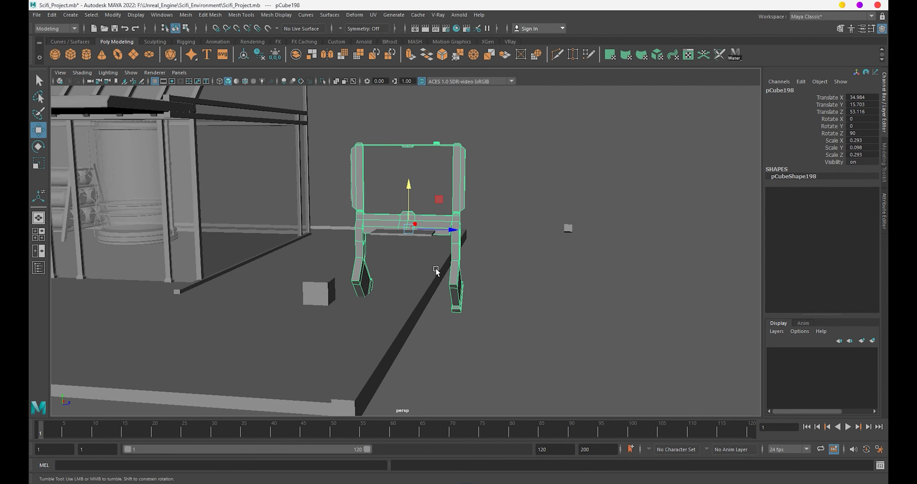
{"action": "left_click_drag", "start_coordinate": [436, 267], "coordinate": [441, 298], "text": "alt"}
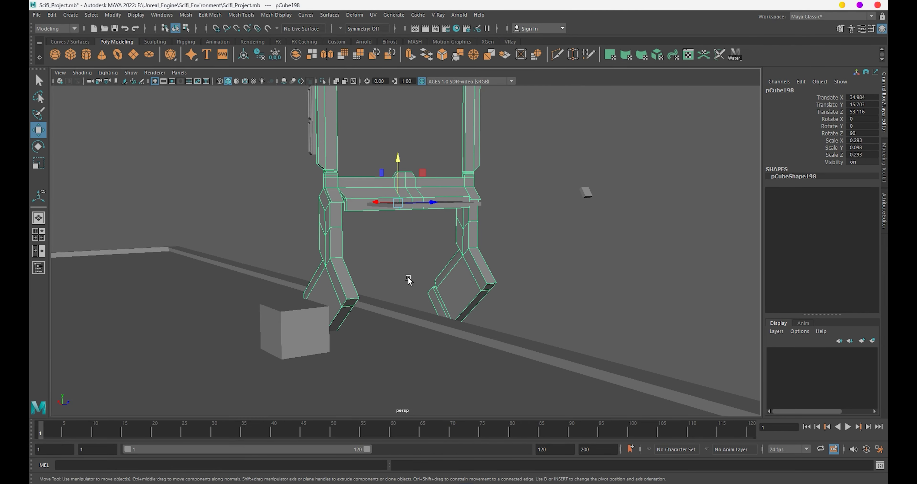
{"action": "right_click_drag", "start_coordinate": [441, 298], "coordinate": [450, 302], "text": "alt"}
Extrude matching faces on both lower legs 0.142 outward.
{"action": "right_click", "coordinate": [355, 220]}
{"action": "left_click", "coordinate": [354, 244]}
{"action": "left_click", "coordinate": [369, 291]}
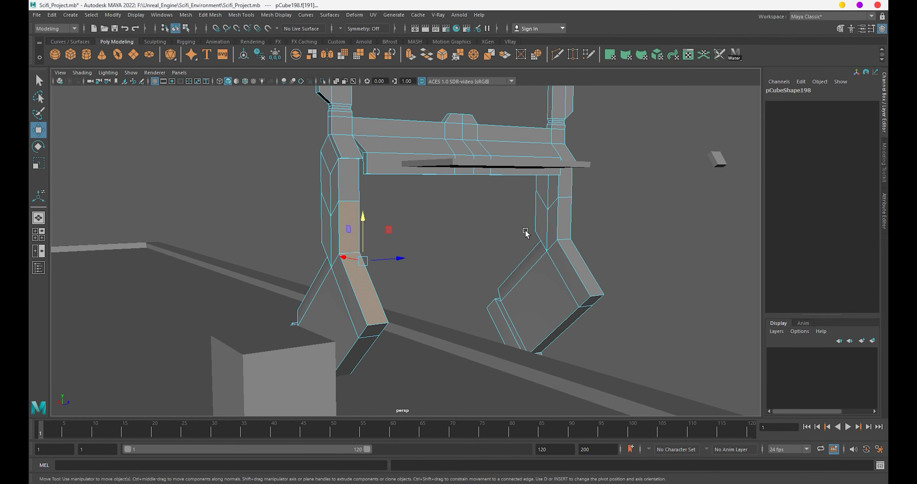
{"action": "left_click", "coordinate": [574, 262], "text": "shift"}
{"action": "key", "text": "ctrl+e"}
{"action": "mouse_move", "coordinate": [499, 285]}
{"action": "left_mouse_down", "text": "alt"}
{"action": "mouse_move", "coordinate": [477, 260]}
{"action": "mouse_move", "coordinate": [411, 263]}
{"action": "mouse_move", "coordinate": [414, 254]}
{"action": "left_mouse_up", "text": "alt"}
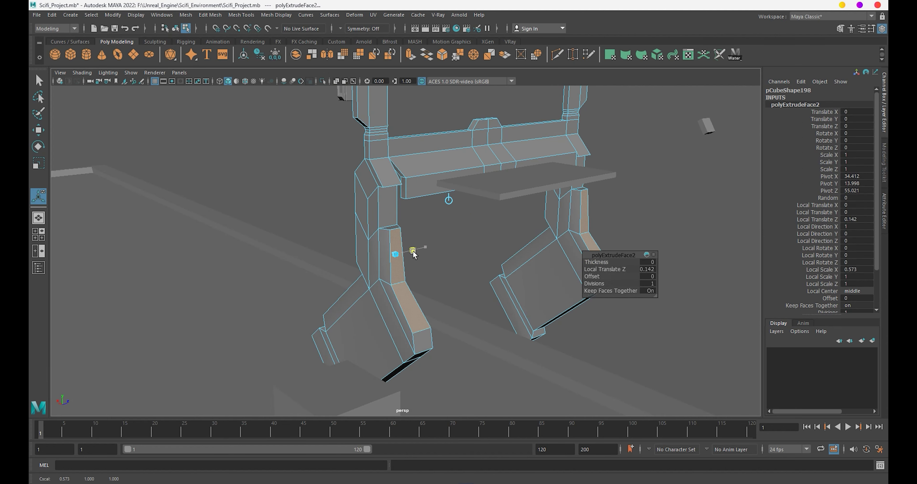
Select the shelf, frame it in view, and nudge it along X.
{"action": "key", "text": "F8"}
{"action": "left_click", "coordinate": [499, 184]}
{"action": "key", "text": "f"}
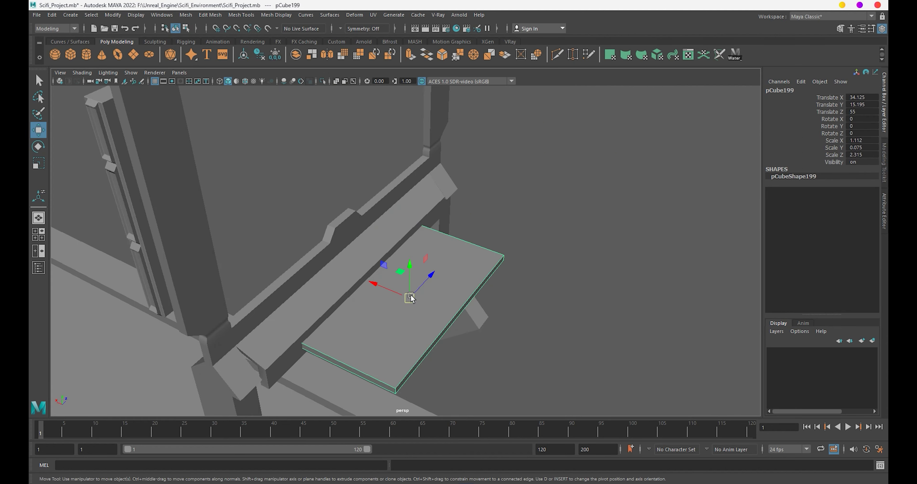
{"action": "key", "text": "w"}
{"action": "left_click_drag", "start_coordinate": [395, 282], "coordinate": [381, 280]}
Extrude the shelf's top face and scale it inward to form a rim.
{"action": "key", "text": "F11"}
{"action": "left_click", "coordinate": [376, 305]}
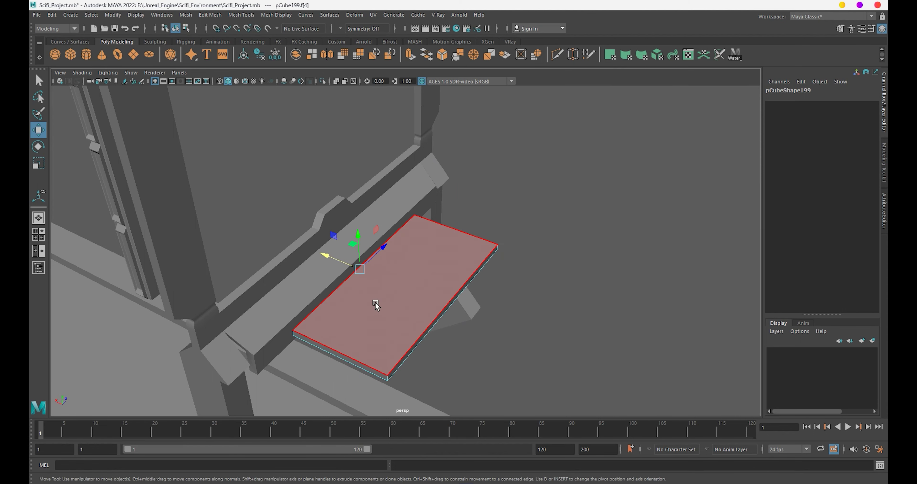
{"action": "key", "text": "ctrl+e"}
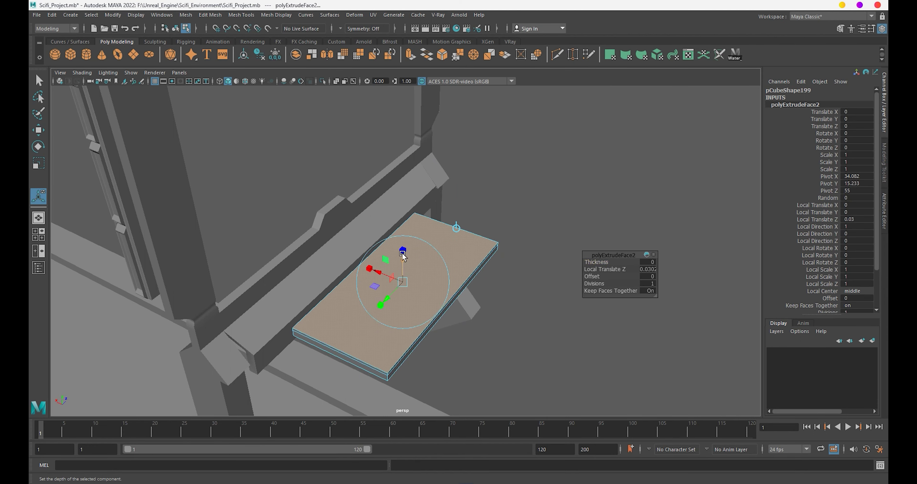
{"action": "mouse_move", "coordinate": [404, 288]}
{"action": "left_mouse_down"}
{"action": "mouse_move", "coordinate": [391, 248]}
{"action": "mouse_move", "coordinate": [389, 262]}
{"action": "mouse_move", "coordinate": [348, 276]}
{"action": "mouse_move", "coordinate": [359, 267]}
{"action": "mouse_move", "coordinate": [373, 276]}
{"action": "mouse_move", "coordinate": [340, 286]}
{"action": "left_mouse_up"}
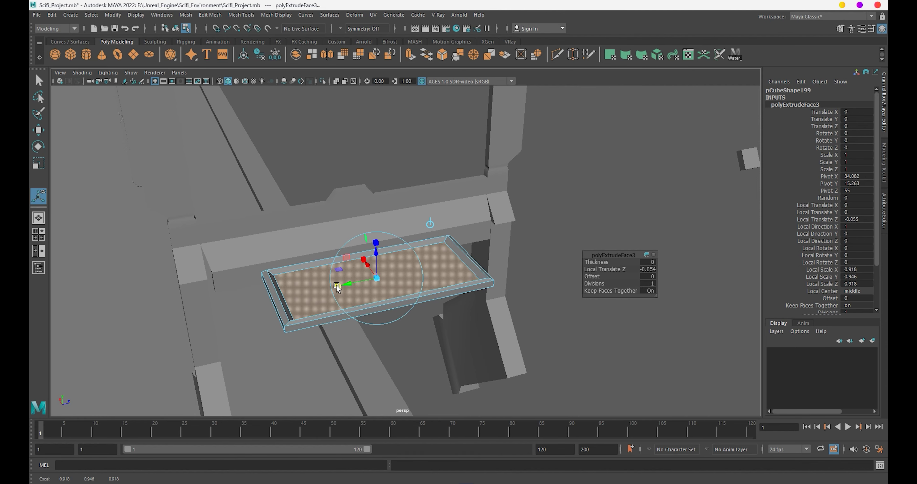
{"action": "right_click_drag", "start_coordinate": [337, 286], "coordinate": [391, 198]}
{"action": "mouse_move", "coordinate": [391, 198]}
{"action": "left_mouse_down", "text": "alt"}
{"action": "mouse_move", "coordinate": [338, 215]}
{"action": "mouse_move", "coordinate": [409, 231]}
{"action": "mouse_move", "coordinate": [549, 215]}
{"action": "left_mouse_up", "text": "alt"}
Lower the tray slightly beneath the frame's crossbar.
{"action": "key", "text": "w"}
{"action": "key", "text": "e"}
{"action": "key", "text": "w"}
{"action": "mouse_move", "coordinate": [394, 231]}
{"action": "left_mouse_down"}
{"action": "mouse_move", "coordinate": [391, 254]}
{"action": "mouse_move", "coordinate": [364, 263]}
{"action": "mouse_move", "coordinate": [401, 262]}
{"action": "mouse_move", "coordinate": [371, 260]}
{"action": "mouse_move", "coordinate": [432, 274]}
{"action": "mouse_move", "coordinate": [510, 227]}
{"action": "mouse_move", "coordinate": [558, 245]}
{"action": "left_mouse_up"}
{"action": "mouse_move", "coordinate": [558, 245]}
{"action": "right_mouse_down", "text": "alt"}
{"action": "mouse_move", "coordinate": [452, 275]}
{"action": "mouse_move", "coordinate": [336, 229]}
{"action": "mouse_move", "coordinate": [415, 289]}
{"action": "right_mouse_up", "text": "alt"}
{"action": "middle_click_drag", "start_coordinate": [414, 288], "coordinate": [398, 328], "text": "alt"}
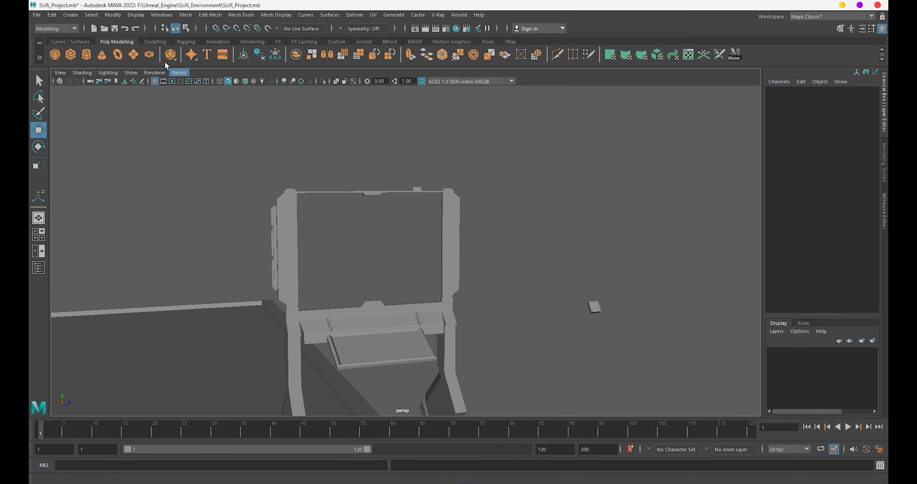
Create a polygon plane, move it to the frame and rotate it 90° on Z to stand upright.
{"action": "left_click", "coordinate": [134, 54]}
{"action": "right_click_drag", "start_coordinate": [427, 321], "coordinate": [502, 352], "text": "alt"}
{"action": "mouse_move", "coordinate": [502, 352]}
{"action": "left_mouse_down", "text": "alt"}
{"action": "mouse_move", "coordinate": [385, 338]}
{"action": "mouse_move", "coordinate": [371, 321]}
{"action": "mouse_move", "coordinate": [173, 351]}
{"action": "mouse_move", "coordinate": [481, 399]}
{"action": "left_mouse_up", "text": "alt"}
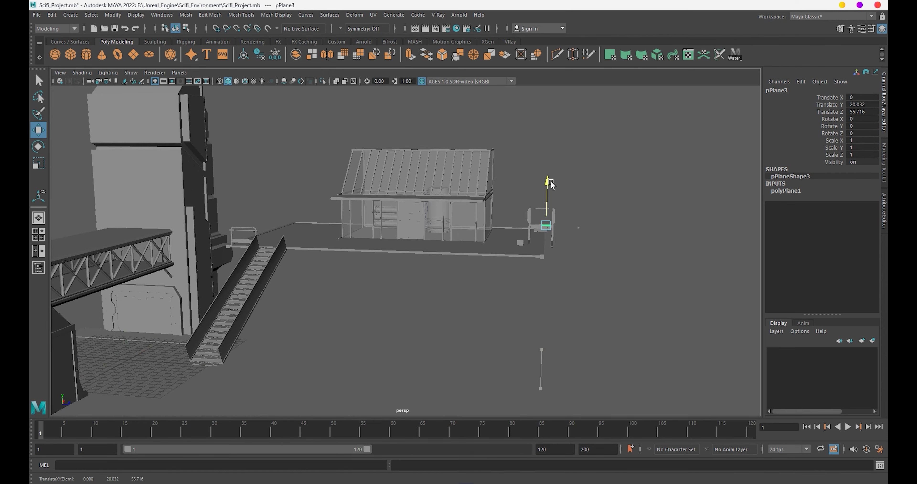
{"action": "mouse_move", "coordinate": [551, 183]}
{"action": "left_mouse_down", "text": "alt"}
{"action": "mouse_move", "coordinate": [502, 256]}
{"action": "mouse_move", "coordinate": [447, 276]}
{"action": "mouse_move", "coordinate": [560, 236]}
{"action": "mouse_move", "coordinate": [543, 270]}
{"action": "mouse_move", "coordinate": [545, 249]}
{"action": "left_mouse_up", "text": "alt"}
{"action": "key", "text": "e"}
{"action": "left_click_drag", "start_coordinate": [545, 218], "coordinate": [822, 161]}
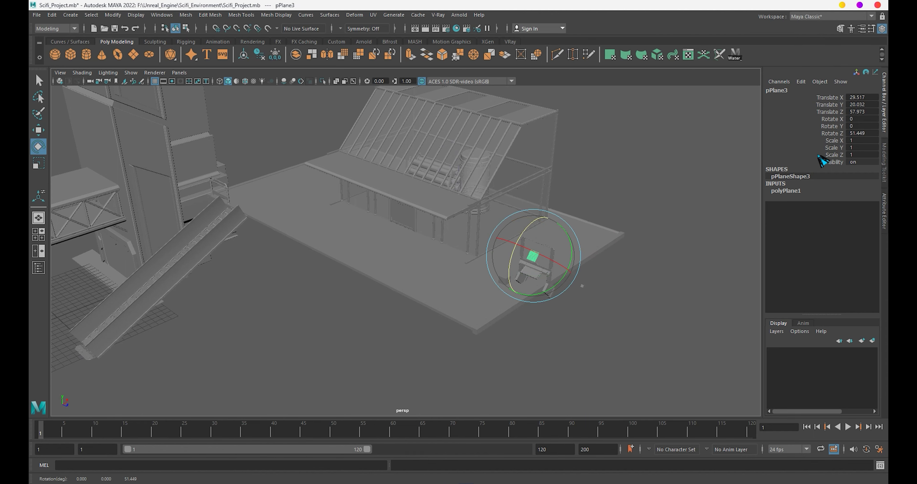
{"action": "type", "text": "90"}
{"action": "key", "text": "Return"}
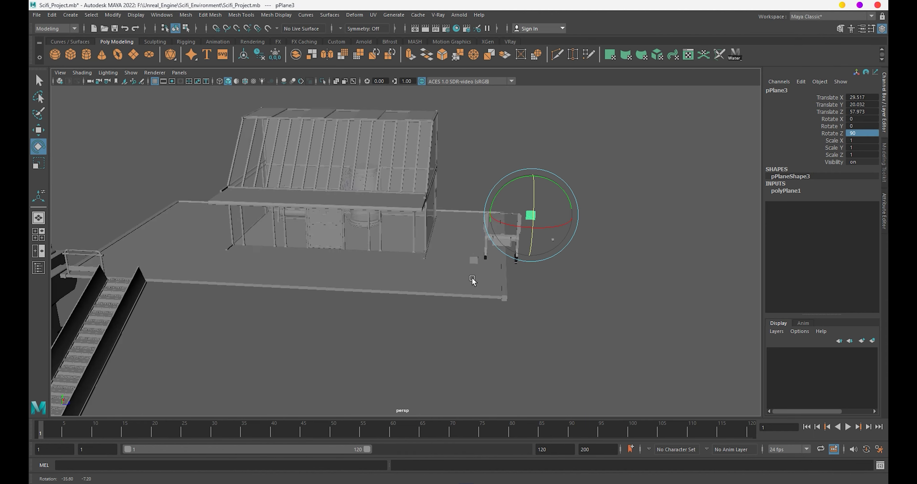
Lower the upright plane into the frame's screen opening.
{"action": "mouse_move", "coordinate": [522, 271]}
{"action": "left_mouse_down", "text": "alt"}
{"action": "mouse_move", "coordinate": [437, 351]}
{"action": "mouse_move", "coordinate": [424, 266]}
{"action": "mouse_move", "coordinate": [437, 259]}
{"action": "mouse_move", "coordinate": [450, 317]}
{"action": "left_mouse_up", "text": "alt"}
{"action": "key", "text": "r"}
{"action": "key", "text": "w"}
{"action": "mouse_move", "coordinate": [364, 235]}
{"action": "left_mouse_down"}
{"action": "mouse_move", "coordinate": [362, 262]}
{"action": "mouse_move", "coordinate": [315, 294]}
{"action": "mouse_move", "coordinate": [396, 281]}
{"action": "mouse_move", "coordinate": [467, 301]}
{"action": "left_mouse_up"}
{"action": "scroll", "coordinate": [467, 295], "scroll_direction": "up", "scroll_amount": 3}
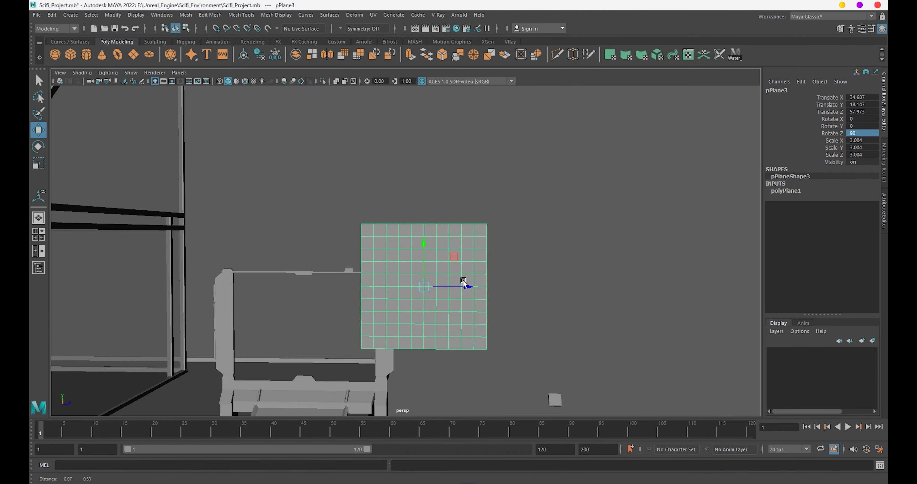
{"action": "mouse_move", "coordinate": [424, 253]}
{"action": "left_mouse_down"}
{"action": "mouse_move", "coordinate": [425, 274]}
{"action": "mouse_move", "coordinate": [374, 326]}
{"action": "mouse_move", "coordinate": [378, 304]}
{"action": "mouse_move", "coordinate": [311, 298]}
{"action": "mouse_move", "coordinate": [361, 343]}
{"action": "mouse_move", "coordinate": [382, 307]}
{"action": "left_mouse_up"}
Rescale the plane to fill the screen opening and nudge it slightly along X.
{"action": "key", "text": "r"}
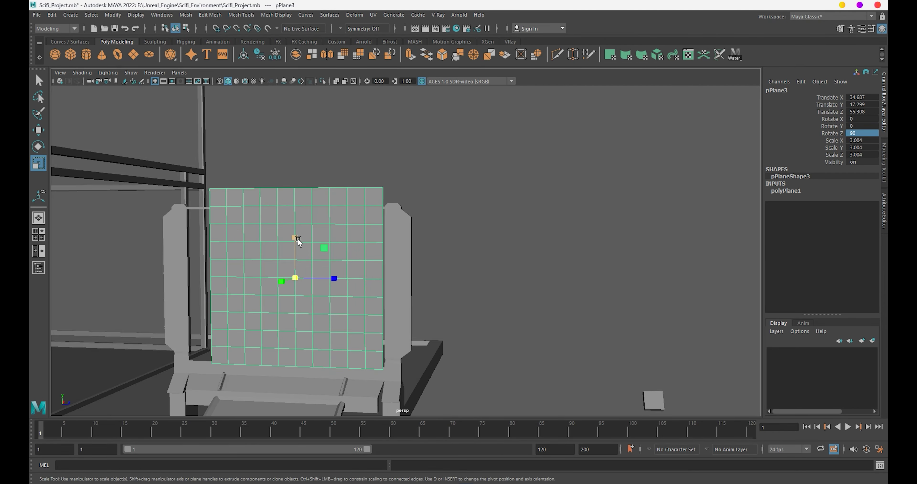
{"action": "mouse_move", "coordinate": [297, 242]}
{"action": "left_mouse_down"}
{"action": "mouse_move", "coordinate": [293, 252]}
{"action": "mouse_move", "coordinate": [433, 287]}
{"action": "mouse_move", "coordinate": [483, 255]}
{"action": "mouse_move", "coordinate": [436, 260]}
{"action": "mouse_move", "coordinate": [470, 276]}
{"action": "left_mouse_up"}
{"action": "key", "text": "w"}
{"action": "key", "text": "r"}
{"action": "left_click", "coordinate": [404, 274]}
{"action": "key", "text": "w"}
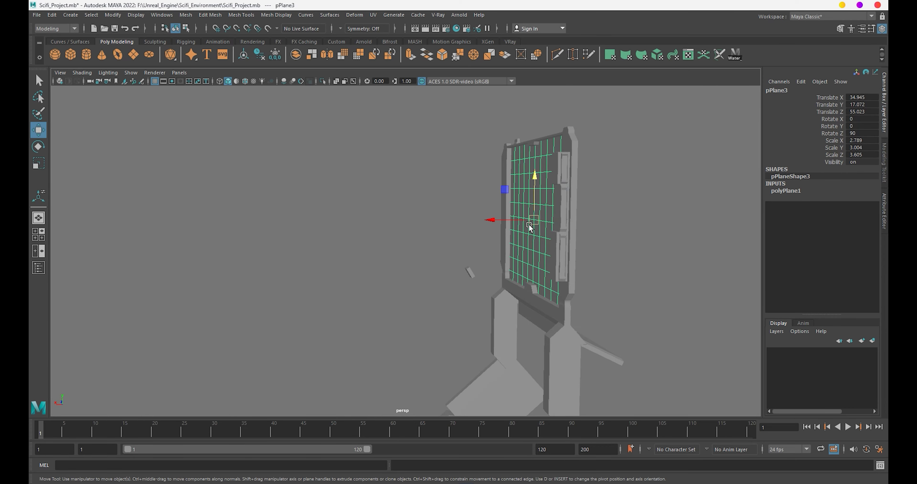
{"action": "mouse_move", "coordinate": [522, 220]}
{"action": "left_mouse_down"}
{"action": "mouse_move", "coordinate": [528, 240]}
{"action": "mouse_move", "coordinate": [510, 250]}
{"action": "mouse_move", "coordinate": [536, 241]}
{"action": "left_mouse_up"}
{"action": "left_click", "coordinate": [528, 240]}
Duplicate the small floor cube with Ctrl+D and move the copy up beside the leg.
{"action": "key", "text": "f"}
{"action": "key", "text": "q"}
{"action": "left_click", "coordinate": [701, 347]}
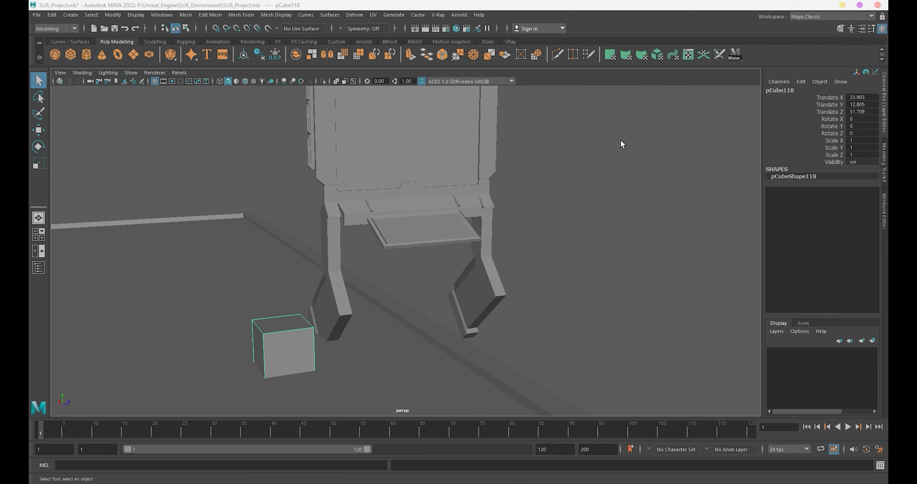
{"action": "mouse_move", "coordinate": [622, 143]}
{"action": "middle_mouse_down", "text": "alt"}
{"action": "mouse_move", "coordinate": [340, 259]}
{"action": "mouse_move", "coordinate": [336, 240]}
{"action": "middle_mouse_up", "text": "alt"}
{"action": "key", "text": "ctrl+d"}
{"action": "key", "text": "w"}
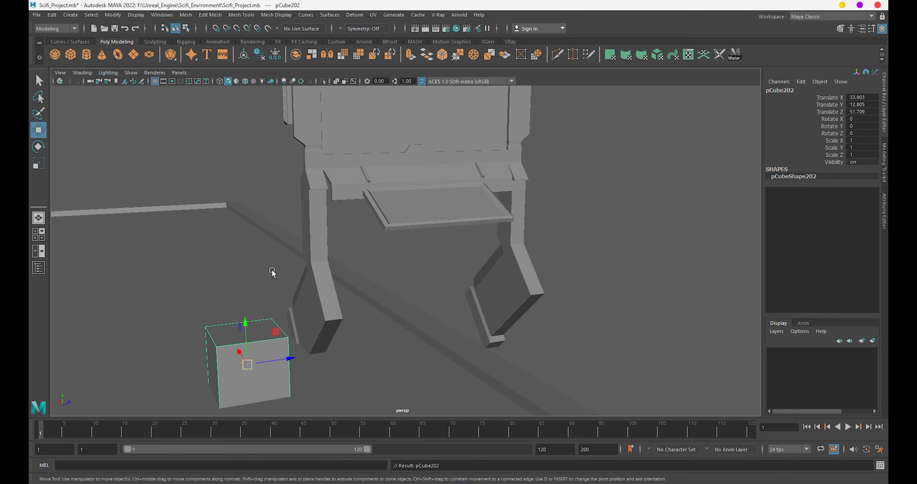
{"action": "left_click_drag", "start_coordinate": [283, 363], "coordinate": [435, 337]}
{"action": "mouse_move", "coordinate": [392, 301]}
{"action": "left_mouse_down"}
{"action": "mouse_move", "coordinate": [353, 274]}
{"action": "mouse_move", "coordinate": [356, 160]}
{"action": "left_mouse_up"}
{"action": "scroll", "coordinate": [387, 225], "scroll_direction": "up", "scroll_amount": 5}
{"action": "mouse_move", "coordinate": [387, 225]}
{"action": "left_mouse_down", "text": "alt"}
{"action": "mouse_move", "coordinate": [374, 265]}
{"action": "mouse_move", "coordinate": [344, 190]}
{"action": "mouse_move", "coordinate": [422, 179]}
{"action": "mouse_move", "coordinate": [651, 212]}
{"action": "mouse_move", "coordinate": [588, 229]}
{"action": "mouse_move", "coordinate": [535, 170]}
{"action": "mouse_move", "coordinate": [549, 180]}
{"action": "mouse_move", "coordinate": [396, 205]}
{"action": "mouse_move", "coordinate": [459, 210]}
{"action": "mouse_move", "coordinate": [465, 188]}
{"action": "left_mouse_up", "text": "alt"}
Resize the cube copy and set it snug against the frame.
{"action": "key", "text": "r"}
{"action": "key", "text": "w"}
{"action": "left_click_drag", "start_coordinate": [465, 188], "coordinate": [507, 194]}
{"action": "mouse_move", "coordinate": [508, 194]}
{"action": "left_mouse_down", "text": "alt"}
{"action": "mouse_move", "coordinate": [479, 241]}
{"action": "mouse_move", "coordinate": [486, 235]}
{"action": "mouse_move", "coordinate": [360, 238]}
{"action": "mouse_move", "coordinate": [420, 266]}
{"action": "mouse_move", "coordinate": [424, 286]}
{"action": "mouse_move", "coordinate": [463, 284]}
{"action": "left_mouse_up", "text": "alt"}
{"action": "scroll", "coordinate": [491, 252], "scroll_direction": "up", "scroll_amount": 5}
{"action": "key", "text": "r"}
{"action": "right_click_drag", "start_coordinate": [337, 228], "coordinate": [340, 200]}
Bevel the cube's top and bottom edges.
{"action": "left_click", "coordinate": [344, 234]}
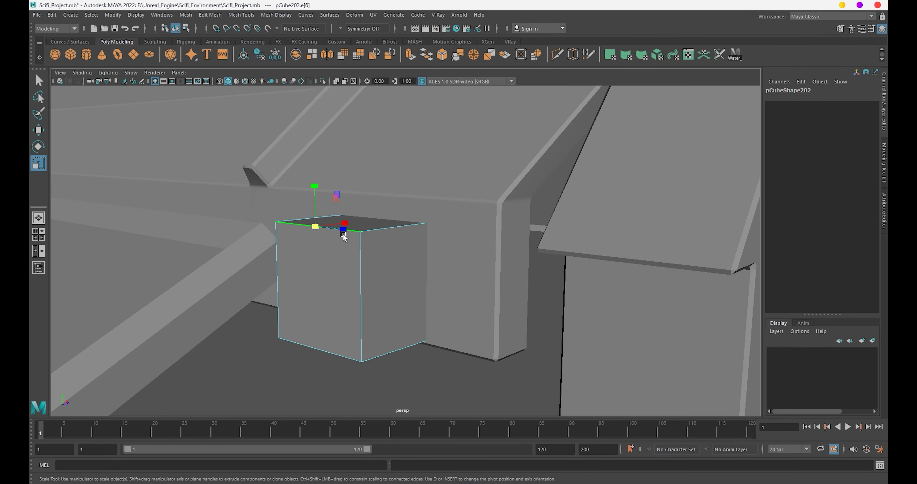
{"action": "left_click", "coordinate": [336, 354], "text": "shift"}
{"action": "key", "text": "ctrl+b"}
{"action": "mouse_move", "coordinate": [397, 317]}
{"action": "left_mouse_down", "text": "alt"}
{"action": "mouse_move", "coordinate": [391, 298]}
{"action": "mouse_move", "coordinate": [359, 281]}
{"action": "mouse_move", "coordinate": [406, 281]}
{"action": "left_mouse_up", "text": "alt"}
{"action": "right_click_drag", "start_coordinate": [408, 265], "coordinate": [409, 243]}
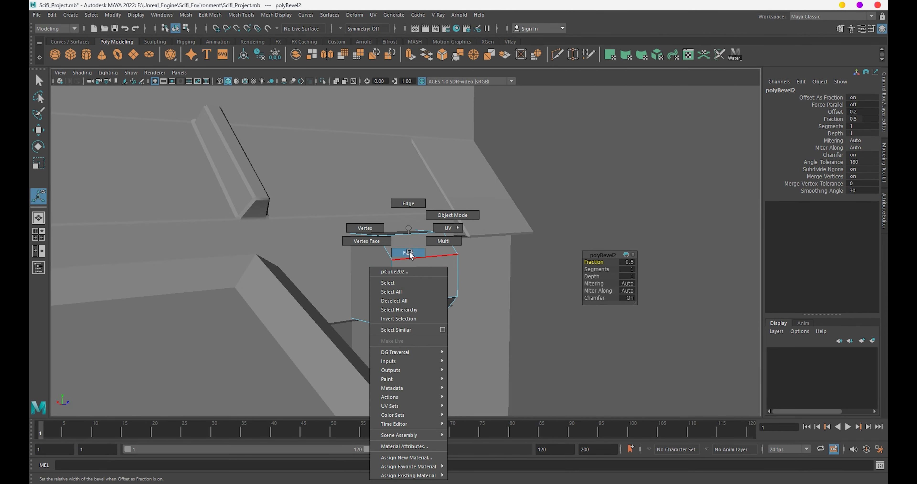
{"action": "right_click_drag", "start_coordinate": [399, 273], "coordinate": [465, 187]}
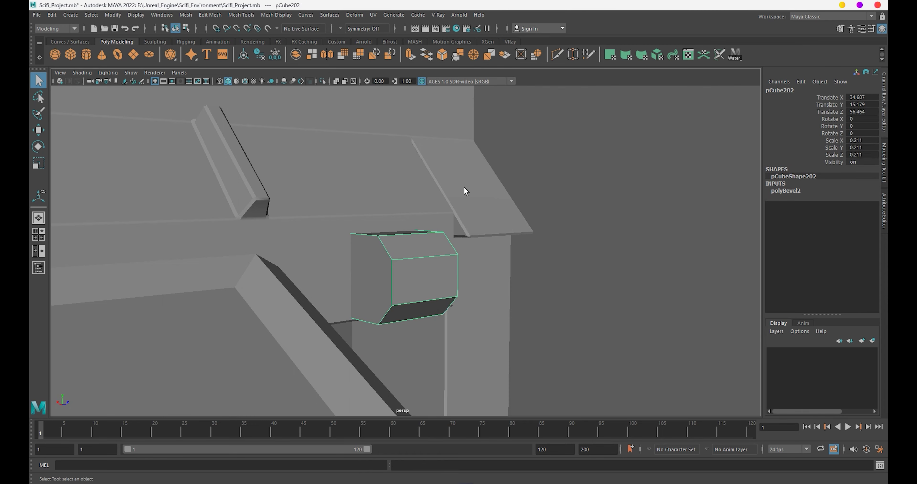
{"action": "key", "text": "w"}
{"action": "left_click", "coordinate": [610, 251]}
{"action": "mouse_move", "coordinate": [610, 251]}
{"action": "left_mouse_down", "text": "alt"}
{"action": "mouse_move", "coordinate": [397, 269]}
{"action": "mouse_move", "coordinate": [407, 266]}
{"action": "mouse_move", "coordinate": [352, 236]}
{"action": "mouse_move", "coordinate": [369, 230]}
{"action": "mouse_move", "coordinate": [387, 256]}
{"action": "mouse_move", "coordinate": [174, 329]}
{"action": "mouse_move", "coordinate": [250, 331]}
{"action": "mouse_move", "coordinate": [297, 356]}
{"action": "left_mouse_up", "text": "alt"}
{"action": "left_click", "coordinate": [407, 267]}
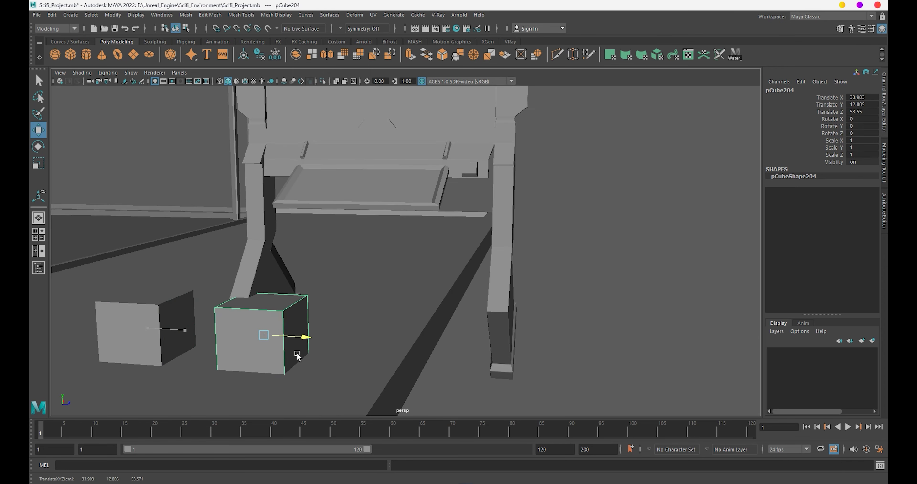
Shrink a cube into a small block and place it snug against one leg.
{"action": "mouse_move", "coordinate": [278, 326]}
{"action": "left_mouse_down", "text": "shift"}
{"action": "mouse_move", "coordinate": [292, 318]}
{"action": "mouse_move", "coordinate": [260, 322]}
{"action": "left_mouse_up", "text": "shift"}
{"action": "key", "text": "r"}
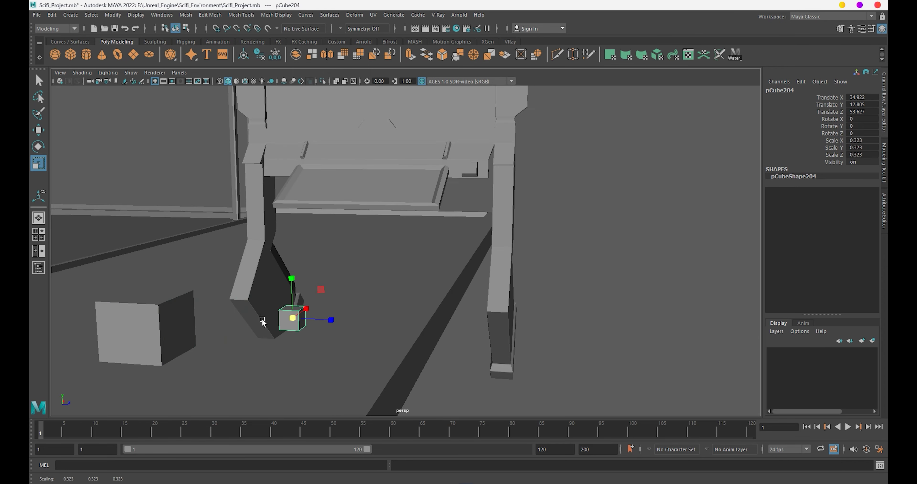
{"action": "key", "text": "w"}
{"action": "left_click_drag", "start_coordinate": [275, 279], "coordinate": [275, 277]}
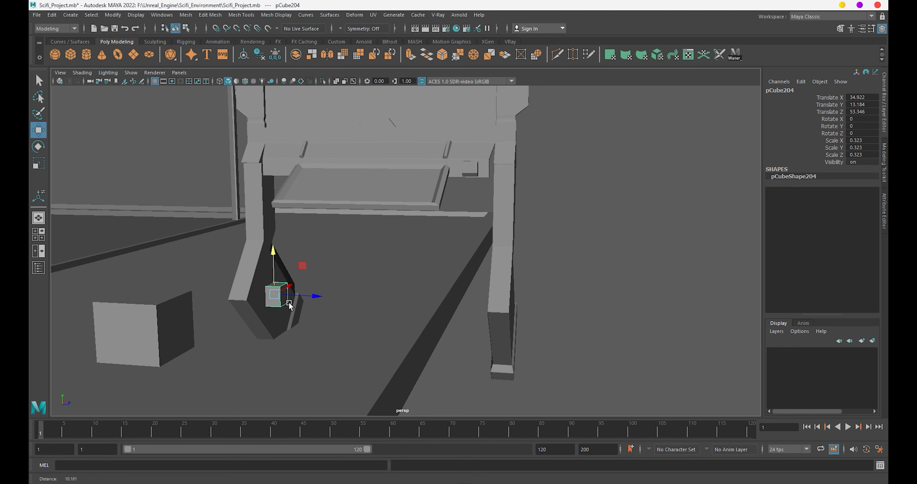
{"action": "scroll", "coordinate": [275, 277], "scroll_direction": "up", "scroll_amount": 3}
{"action": "scroll", "coordinate": [381, 292], "scroll_direction": "up", "scroll_amount": 3}
{"action": "scroll", "coordinate": [254, 279], "scroll_direction": "up", "scroll_amount": 2}
{"action": "key", "text": "r"}
{"action": "middle_click_drag", "start_coordinate": [255, 279], "coordinate": [206, 280]}
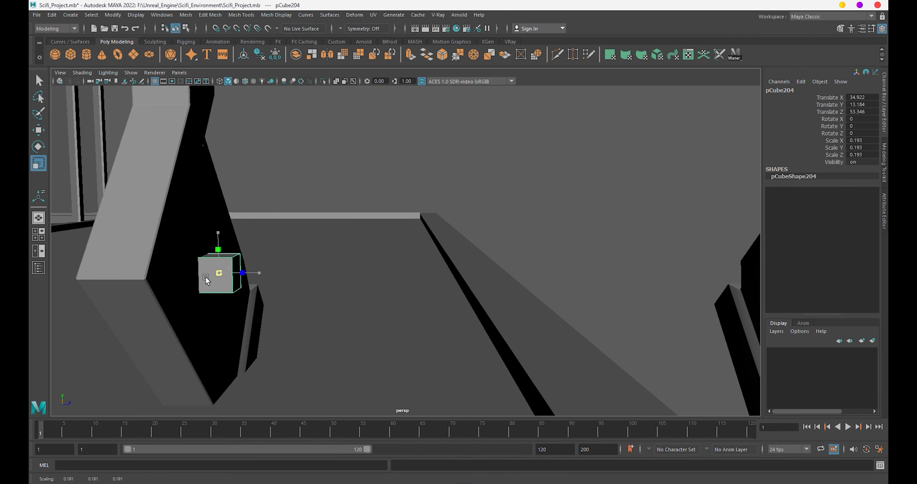
{"action": "mouse_move", "coordinate": [278, 279]}
{"action": "left_mouse_down", "text": "alt"}
{"action": "mouse_move", "coordinate": [280, 269]}
{"action": "mouse_move", "coordinate": [258, 282]}
{"action": "mouse_move", "coordinate": [293, 231]}
{"action": "mouse_move", "coordinate": [356, 256]}
{"action": "left_mouse_up", "text": "alt"}
{"action": "key", "text": "w"}
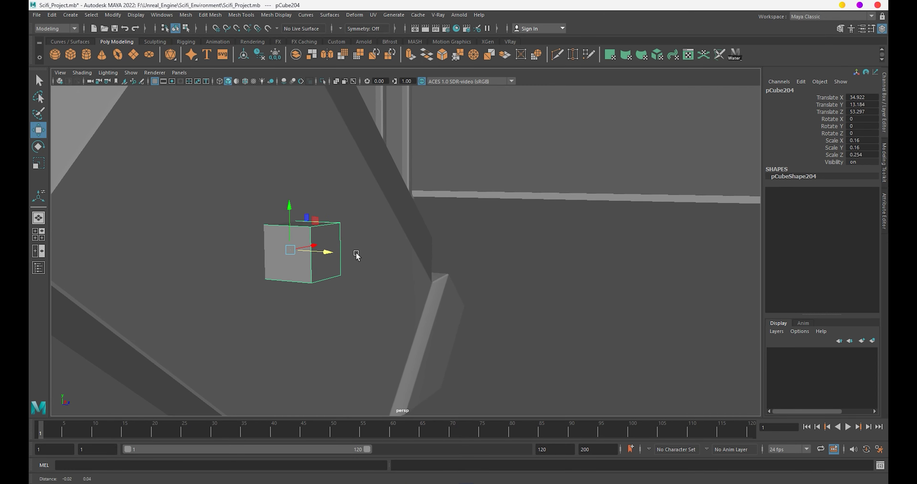
Extrude the block's outer face twice and pull it outward.
{"action": "right_click_drag", "start_coordinate": [328, 260], "coordinate": [326, 248]}
{"action": "left_click", "coordinate": [327, 248]}
{"action": "key", "text": "ctrl+e"}
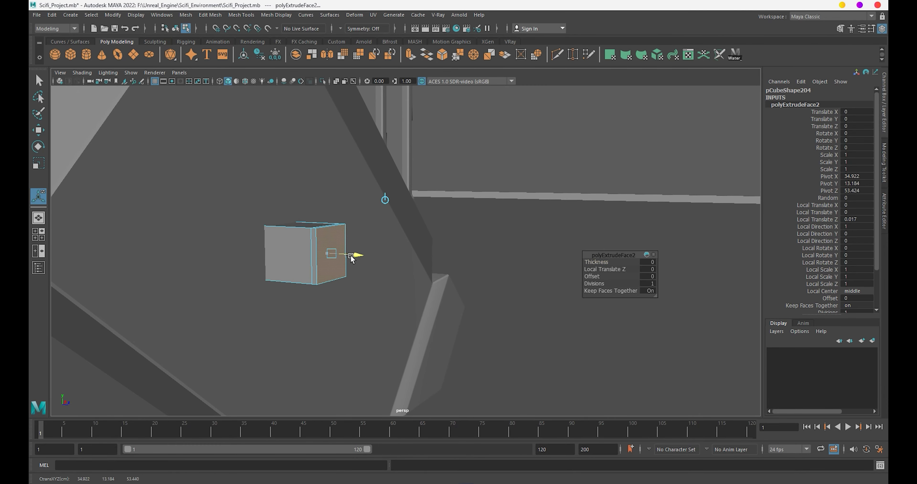
{"action": "key", "text": "ctrl+e"}
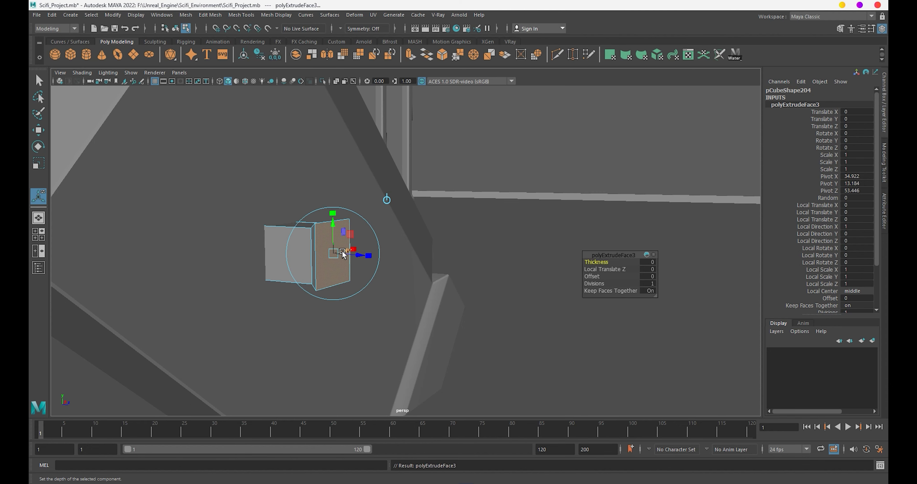
{"action": "mouse_move", "coordinate": [343, 251]}
{"action": "left_mouse_down"}
{"action": "mouse_move", "coordinate": [376, 260]}
{"action": "mouse_move", "coordinate": [285, 272]}
{"action": "left_mouse_up"}
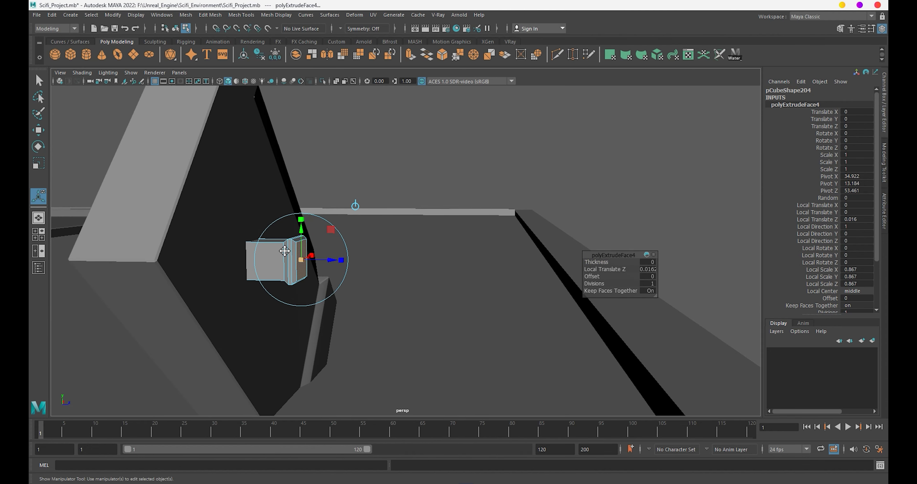
{"action": "right_click_drag", "start_coordinate": [285, 272], "coordinate": [351, 189]}
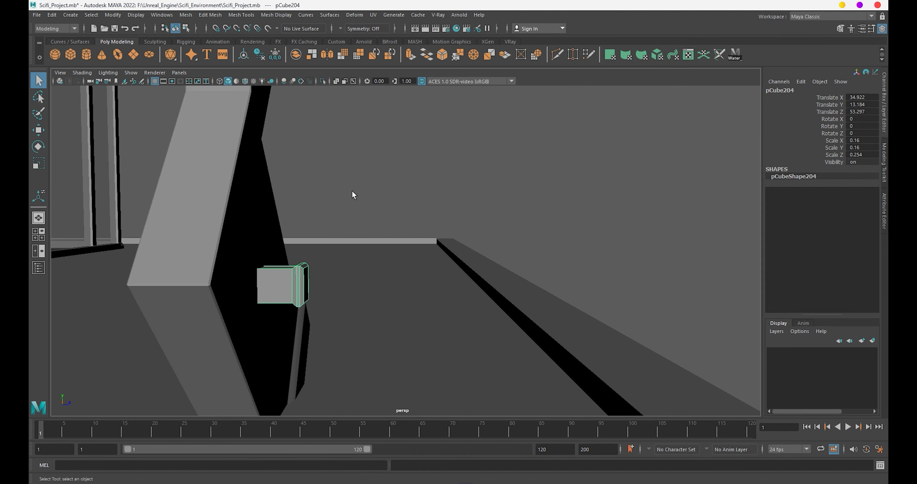
Clone the block, rotate the copy -180° on Y and place it on the other leg.
{"action": "key", "text": "w"}
{"action": "mouse_move", "coordinate": [470, 262]}
{"action": "left_mouse_down", "text": "alt"}
{"action": "mouse_move", "coordinate": [458, 240]}
{"action": "mouse_move", "coordinate": [371, 199]}
{"action": "left_mouse_up", "text": "alt"}
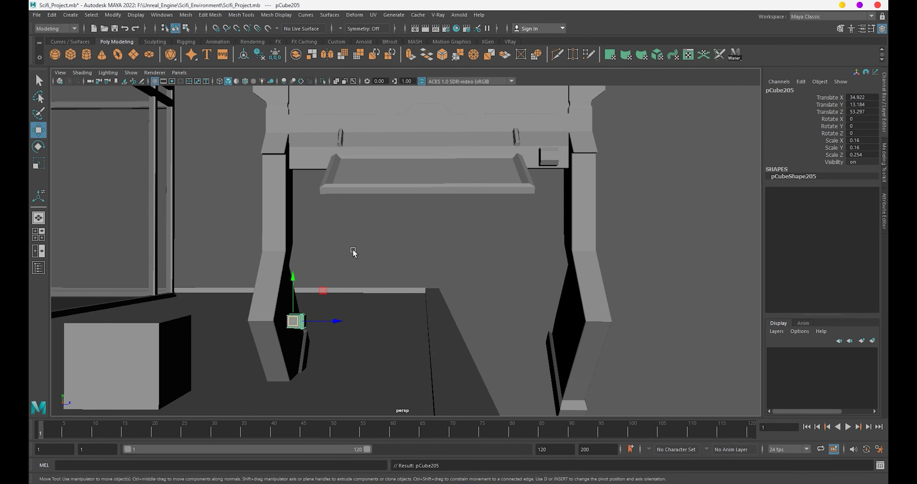
{"action": "left_click_drag", "start_coordinate": [336, 321], "coordinate": [564, 325], "text": "shift"}
{"action": "key", "text": "e"}
{"action": "left_click_drag", "start_coordinate": [854, 126], "coordinate": [869, 127], "text": "ctrl"}
{"action": "type", "text": "180"}
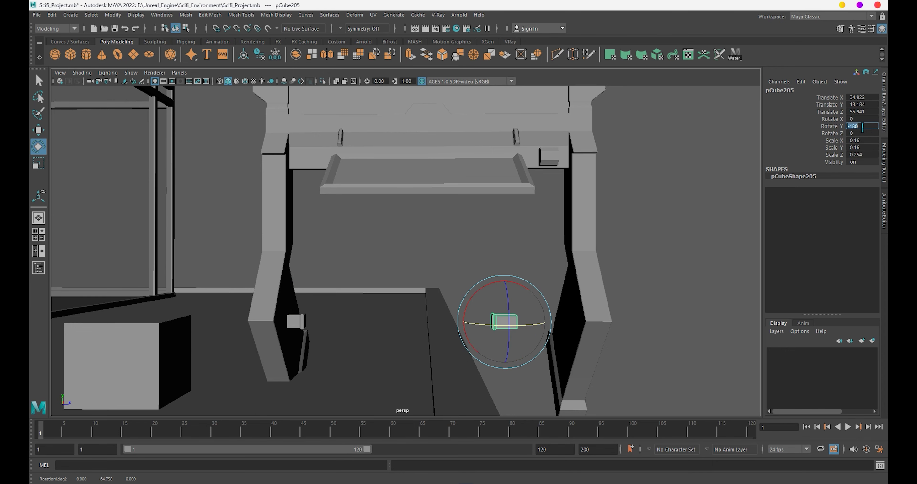
{"action": "key", "text": "Return"}
{"action": "middle_click_drag", "start_coordinate": [591, 239], "coordinate": [555, 210], "text": "alt"}
{"action": "key", "text": "w"}
{"action": "mouse_move", "coordinate": [508, 292]}
{"action": "left_mouse_down"}
{"action": "mouse_move", "coordinate": [568, 294]}
{"action": "mouse_move", "coordinate": [485, 274]}
{"action": "mouse_move", "coordinate": [456, 249]}
{"action": "mouse_move", "coordinate": [457, 257]}
{"action": "left_mouse_up"}
{"action": "left_click", "coordinate": [570, 295]}
{"action": "key", "text": "space"}
Switch to the left orthographic view and zoom in on the frame.
{"action": "scroll", "coordinate": [456, 257], "scroll_direction": "down", "scroll_amount": 3}
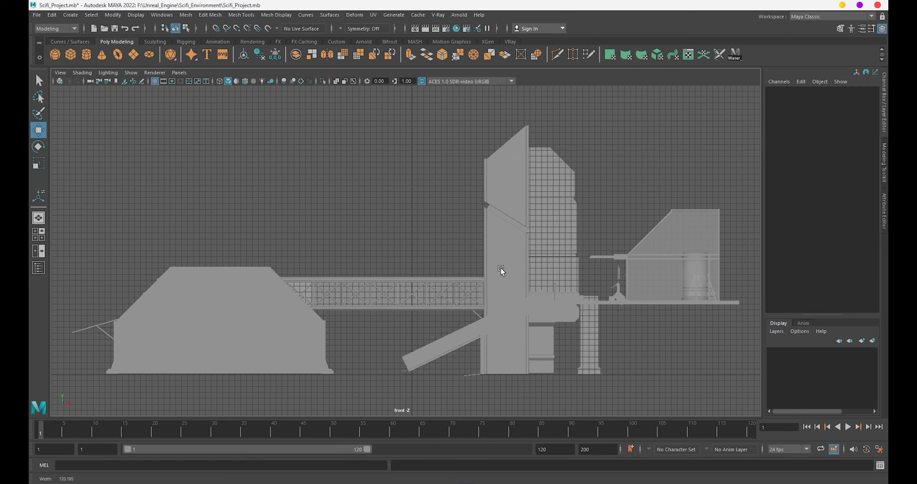
{"action": "middle_click_drag", "start_coordinate": [501, 268], "coordinate": [371, 241], "text": "alt"}
{"action": "scroll", "coordinate": [634, 368], "scroll_direction": "up", "scroll_amount": 3}
{"action": "scroll", "coordinate": [454, 292], "scroll_direction": "up", "scroll_amount": 3}
{"action": "scroll", "coordinate": [443, 297], "scroll_direction": "up", "scroll_amount": 2}
{"action": "key", "text": "space"}
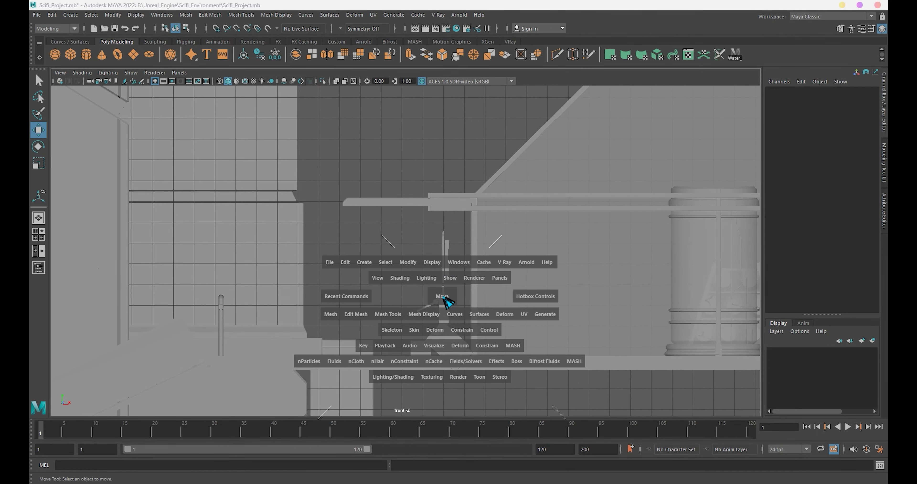
{"action": "left_click_drag", "start_coordinate": [448, 302], "coordinate": [578, 290]}
{"action": "mouse_move", "coordinate": [577, 289]}
{"action": "middle_mouse_down", "text": "alt"}
{"action": "mouse_move", "coordinate": [534, 287]}
{"action": "mouse_move", "coordinate": [444, 257]}
{"action": "middle_mouse_up", "text": "alt"}
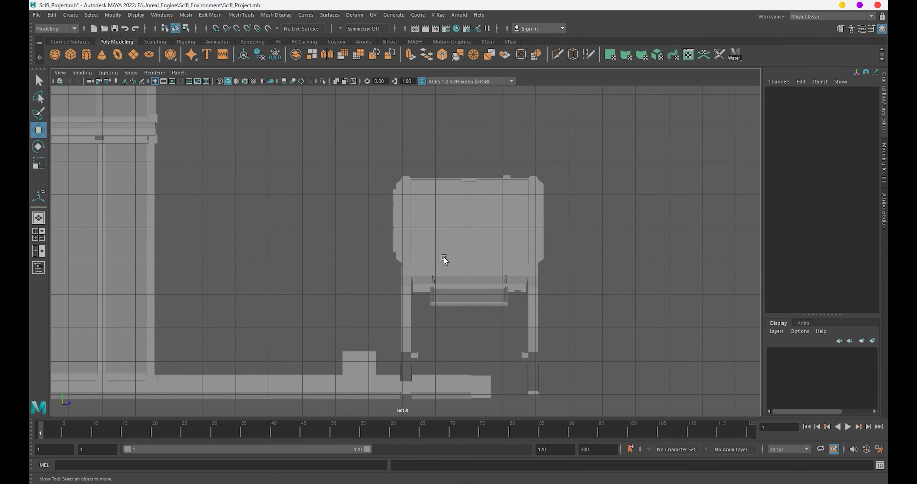
{"action": "scroll", "coordinate": [471, 223], "scroll_direction": "up", "scroll_amount": 2}
{"action": "scroll", "coordinate": [506, 294], "scroll_direction": "up", "scroll_amount": 2}
{"action": "scroll", "coordinate": [513, 293], "scroll_direction": "up", "scroll_amount": 2}
{"action": "scroll", "coordinate": [548, 296], "scroll_direction": "up", "scroll_amount": 2}
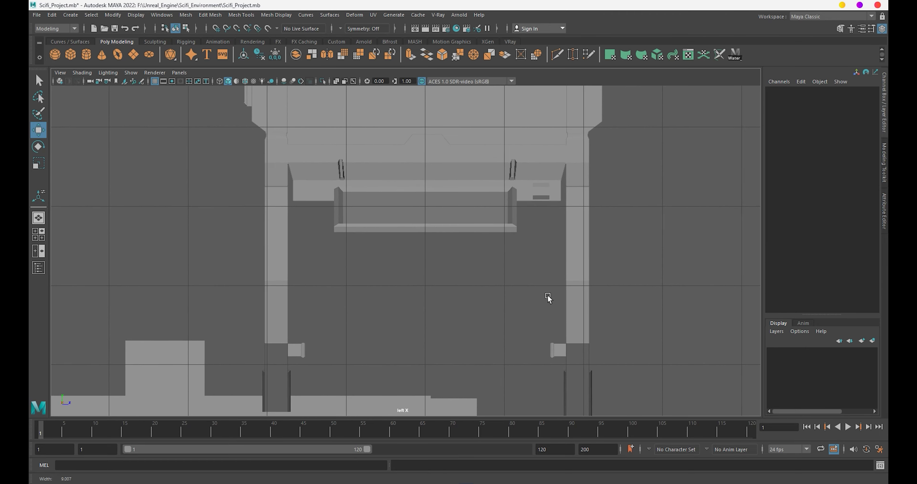
Sketch a pencil curve cable from the left leg's connector across beneath the top bar.
{"action": "middle_click_drag", "start_coordinate": [548, 297], "coordinate": [536, 320], "text": "alt"}
{"action": "scroll", "coordinate": [129, 39], "scroll_direction": "up", "scroll_amount": 1}
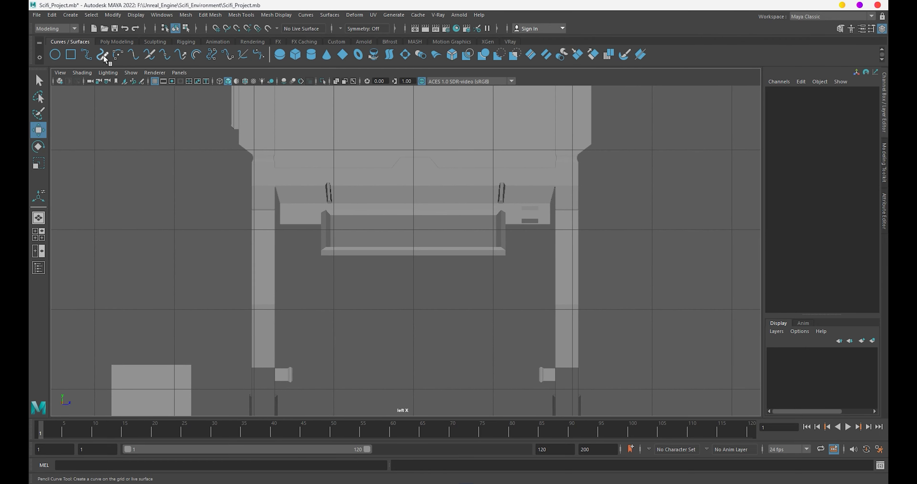
{"action": "left_click", "coordinate": [103, 55]}
{"action": "middle_click_drag", "start_coordinate": [379, 318], "coordinate": [376, 269], "text": "alt"}
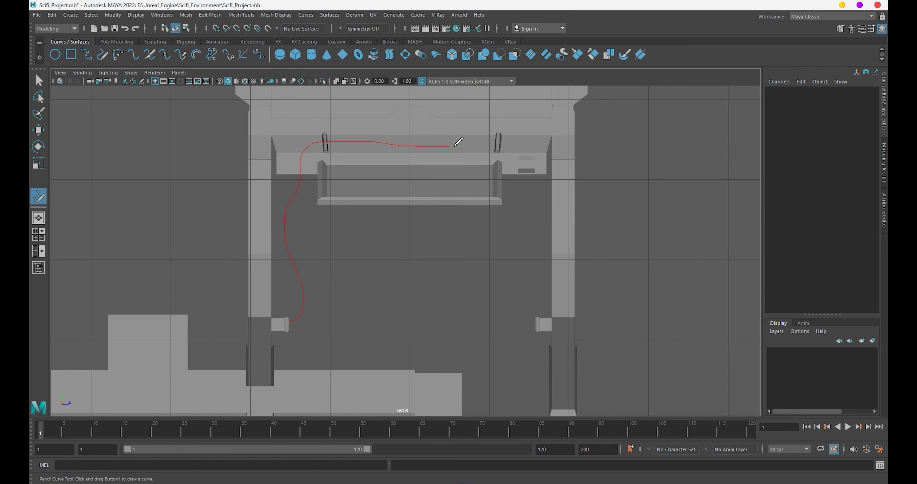
{"action": "left_click_drag", "start_coordinate": [529, 158], "coordinate": [527, 166]}
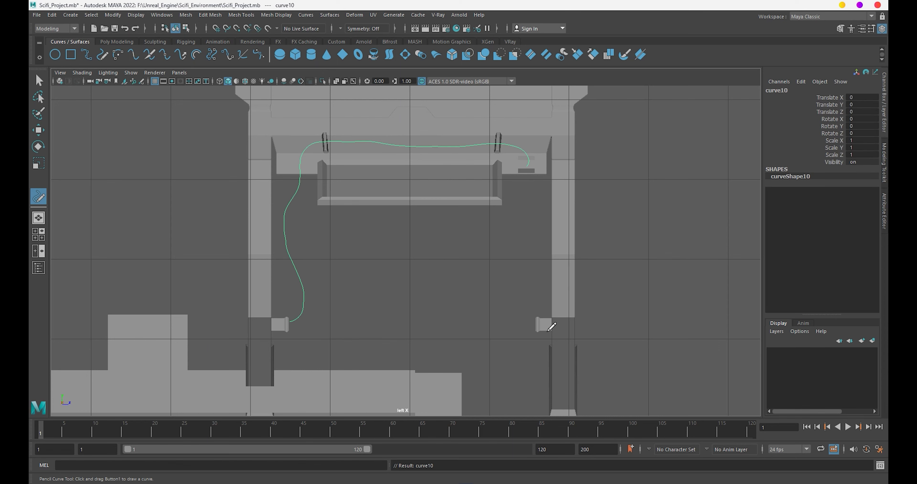
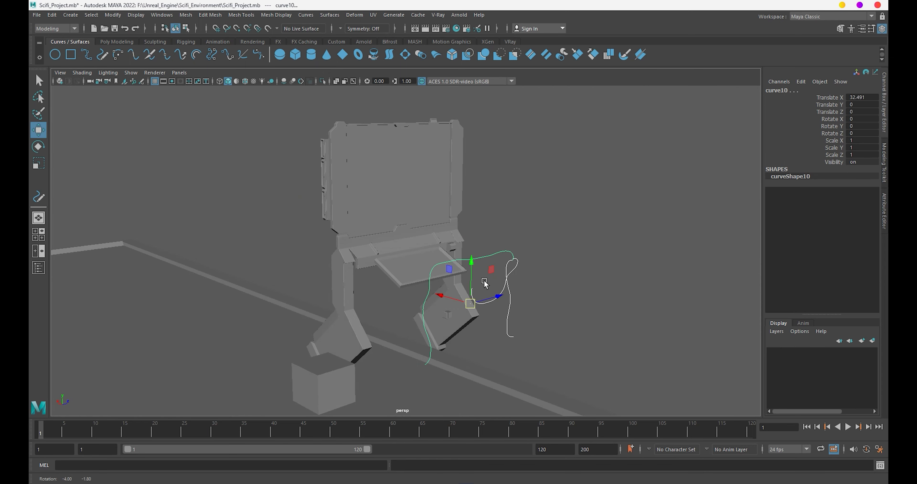
Slide cable curve10 along the X axis into place around the tray.
{"action": "left_click_drag", "start_coordinate": [470, 309], "coordinate": [443, 310]}
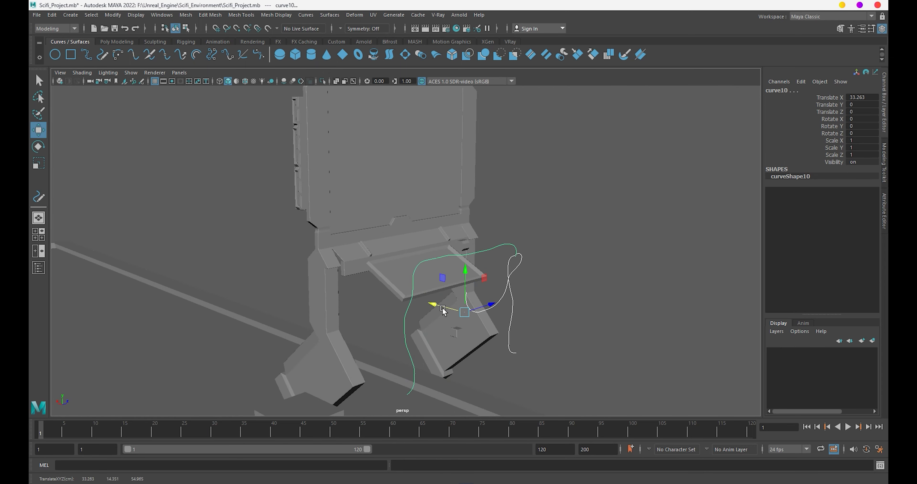
{"action": "mouse_move", "coordinate": [443, 310]}
{"action": "left_mouse_down"}
{"action": "mouse_move", "coordinate": [382, 297]}
{"action": "mouse_move", "coordinate": [530, 253]}
{"action": "mouse_move", "coordinate": [436, 241]}
{"action": "mouse_move", "coordinate": [486, 258]}
{"action": "left_mouse_up"}
{"action": "left_click", "coordinate": [381, 297]}
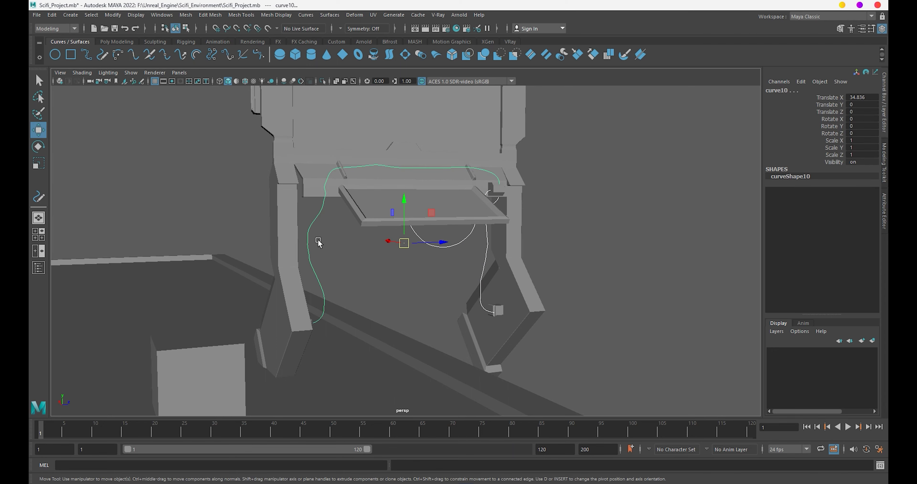
Sweep tube meshes along the cable curves with a 0.05 profile scale.
{"action": "left_click", "coordinate": [70, 14]}
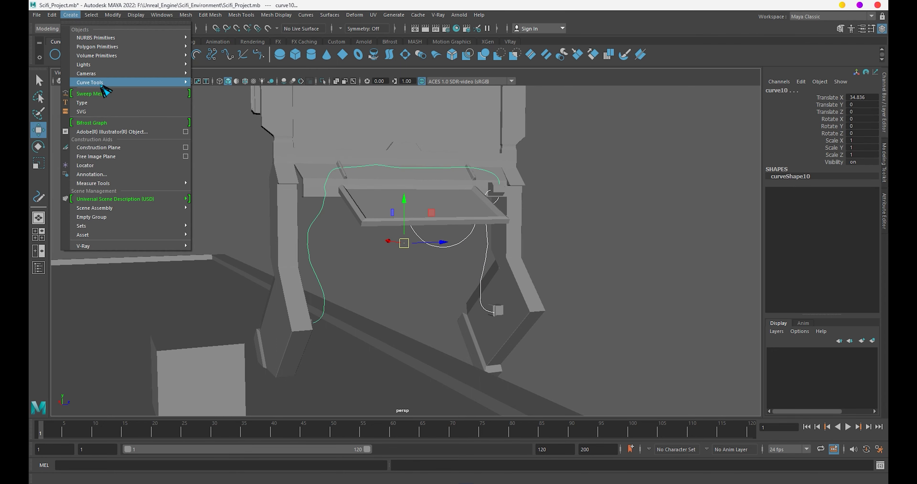
{"action": "left_click", "coordinate": [104, 89]}
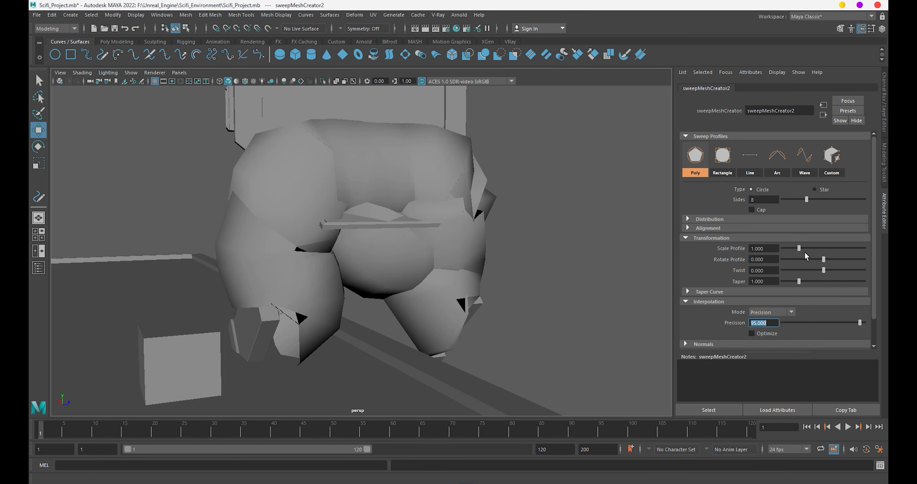
{"action": "left_click_drag", "start_coordinate": [804, 252], "coordinate": [784, 247]}
{"action": "left_click", "coordinate": [761, 248]}
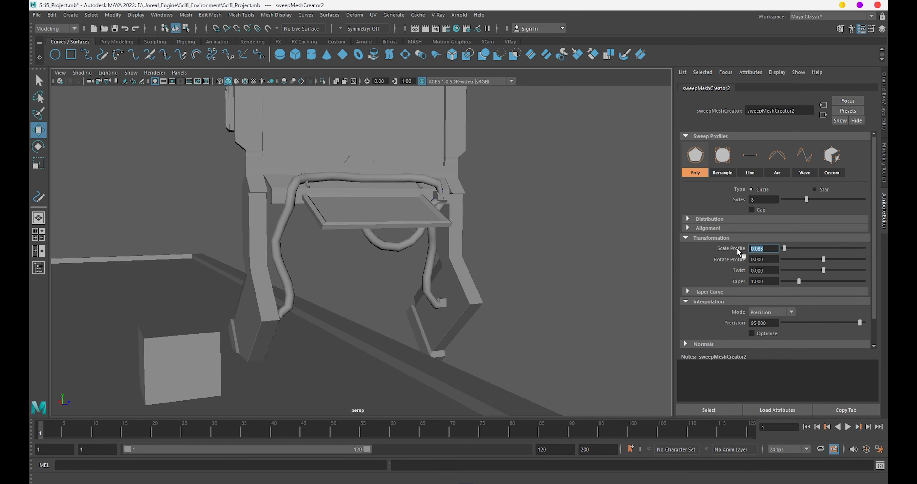
{"action": "type", "text": "0.02"}
{"action": "key", "text": "Return"}
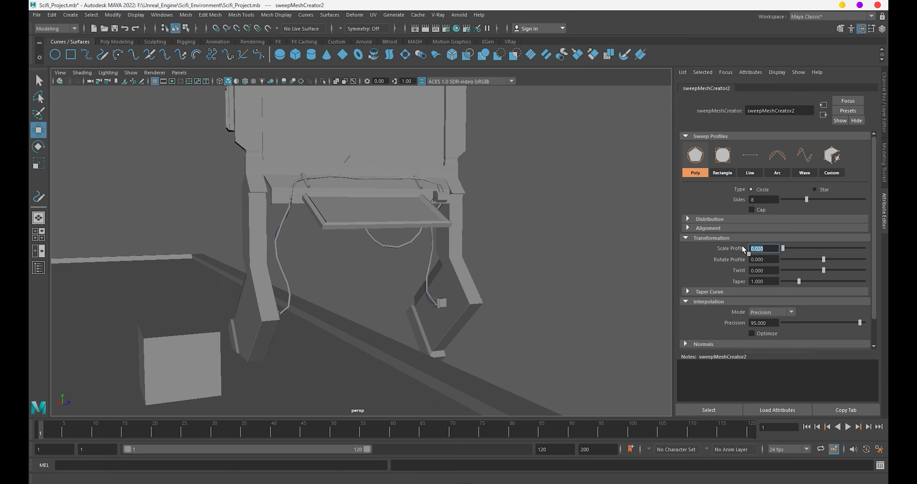
{"action": "type", "text": "0.050"}
{"action": "key", "text": "Return"}
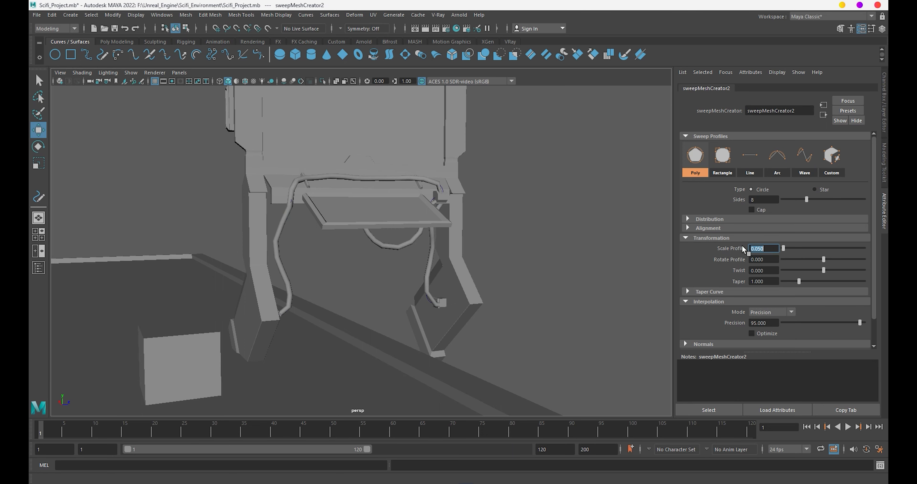
Raise the sweep Precision to 98 and fine-tune the profile scale to thin the tubes.
{"action": "scroll", "coordinate": [473, 226], "scroll_direction": "down", "scroll_amount": 5}
{"action": "left_click_drag", "start_coordinate": [473, 225], "coordinate": [398, 228], "text": "alt"}
{"action": "scroll", "coordinate": [427, 246], "scroll_direction": "up", "scroll_amount": 5}
{"action": "left_click_drag", "start_coordinate": [770, 323], "coordinate": [732, 324]}
{"action": "type", "text": "98"}
{"action": "key", "text": "Return"}
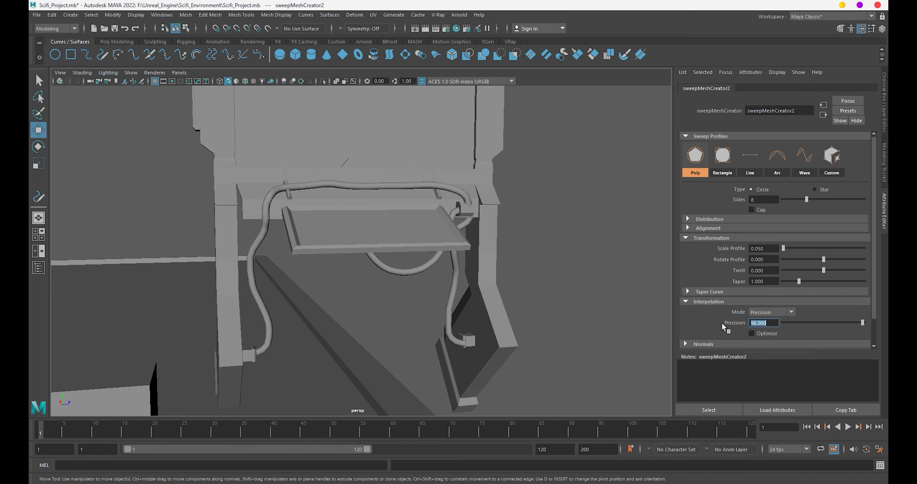
{"action": "left_click_drag", "start_coordinate": [772, 249], "coordinate": [745, 246]}
{"action": "type", "text": "8"}
{"action": "key", "text": "Return"}
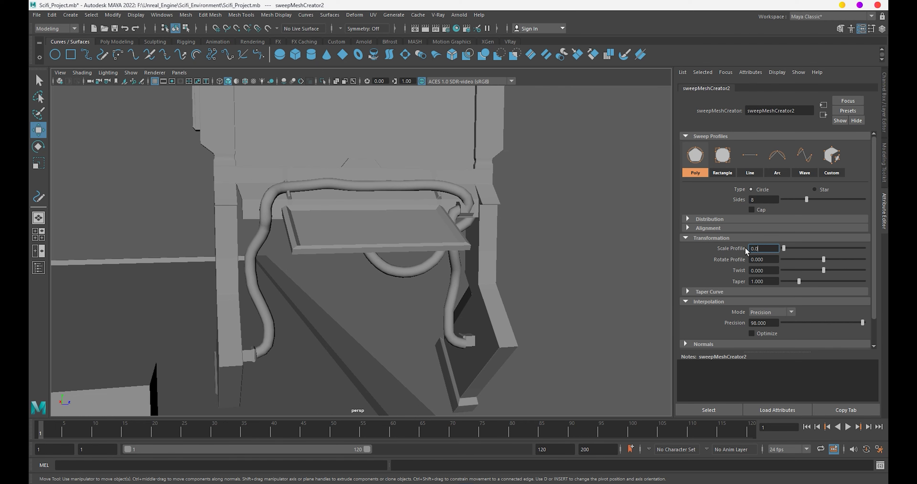
{"action": "type", "text": "5"}
{"action": "key", "text": "Return"}
Apply automatic UV projection to the screen stand mesh.
{"action": "left_click", "coordinate": [443, 290]}
{"action": "scroll", "coordinate": [443, 290], "scroll_direction": "down", "scroll_amount": 5}
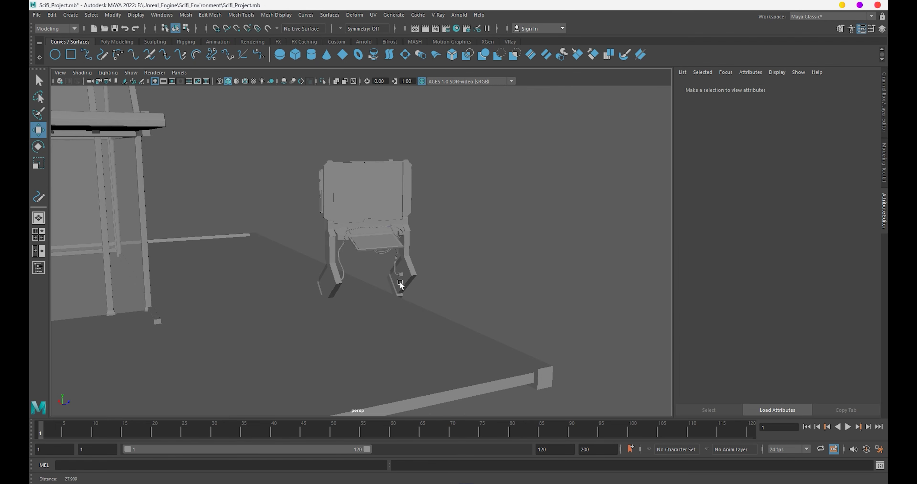
{"action": "scroll", "coordinate": [443, 290], "scroll_direction": "up", "scroll_amount": 3}
{"action": "left_click", "coordinate": [428, 267]}
{"action": "scroll", "coordinate": [449, 227], "scroll_direction": "up", "scroll_amount": 2}
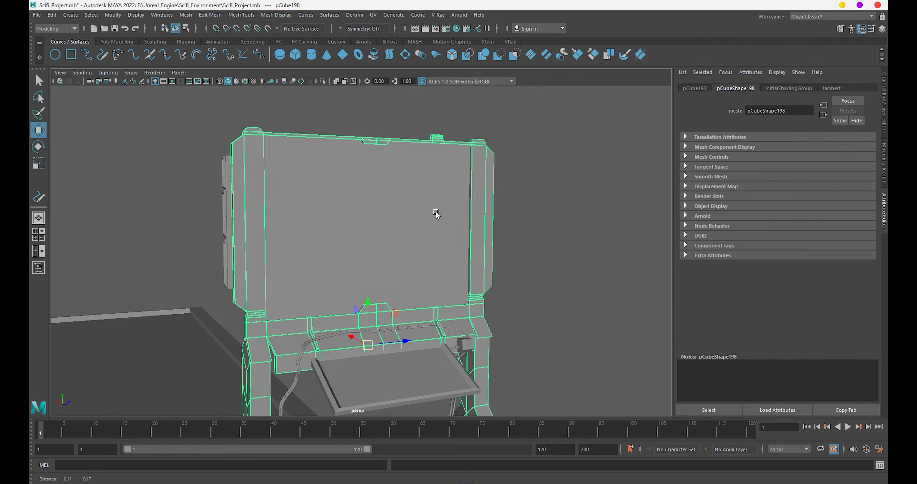
{"action": "scroll", "coordinate": [446, 213], "scroll_direction": "up", "scroll_amount": 2}
{"action": "left_click_drag", "start_coordinate": [445, 214], "coordinate": [402, 83], "text": "alt"}
{"action": "left_click", "coordinate": [373, 15]}
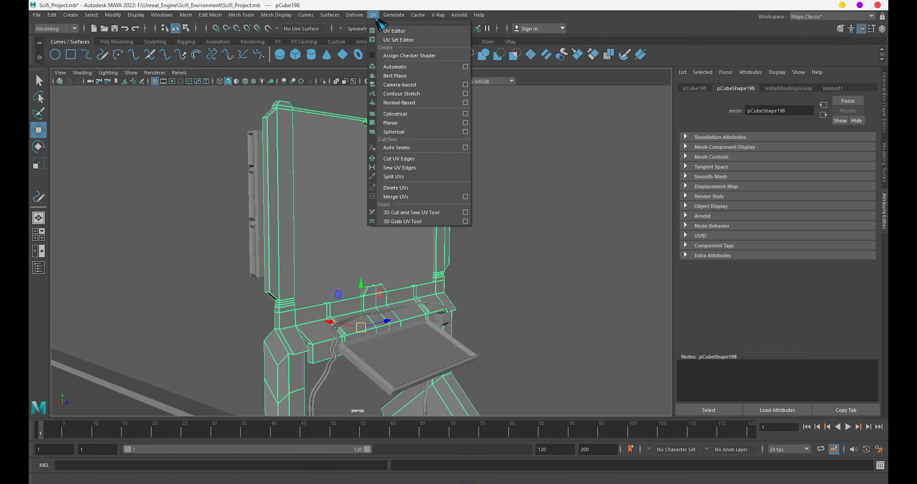
{"action": "left_click", "coordinate": [395, 67]}
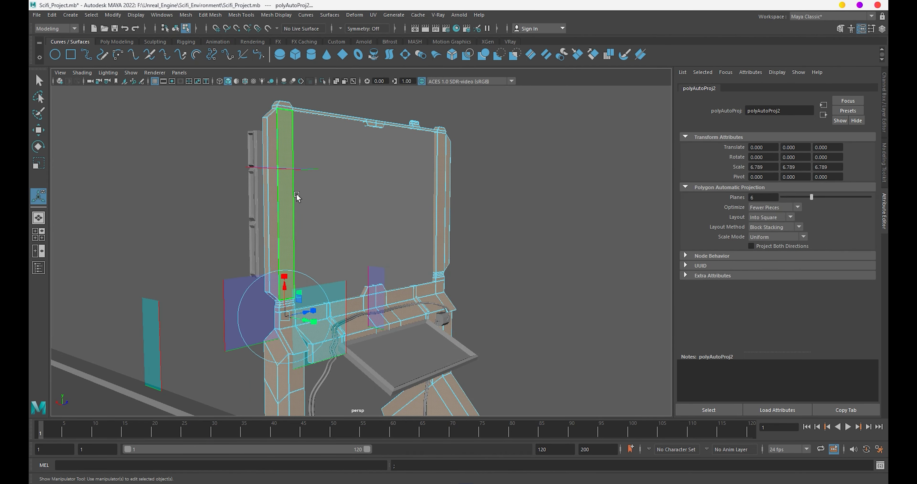
Move the screen stand along Z toward the pillars under the roof.
{"action": "scroll", "coordinate": [771, 240], "scroll_direction": "down", "scroll_amount": 2}
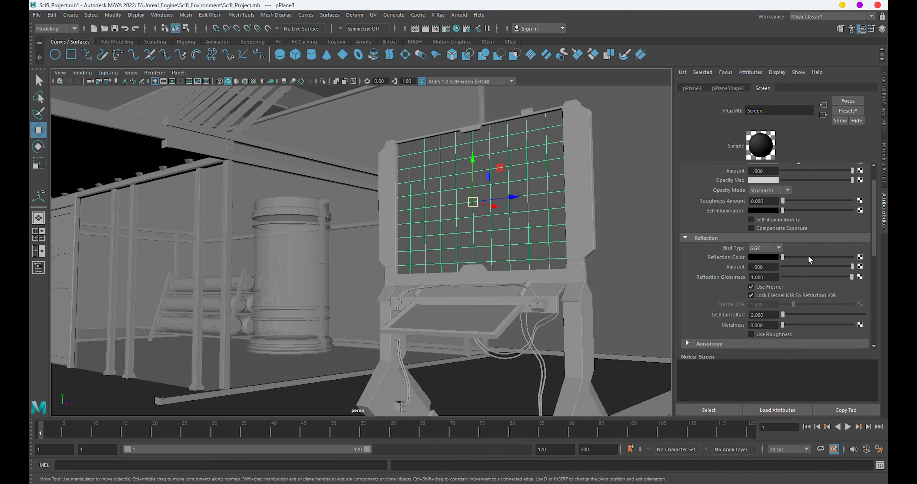
{"action": "left_click_drag", "start_coordinate": [576, 226], "coordinate": [549, 228], "text": "alt"}
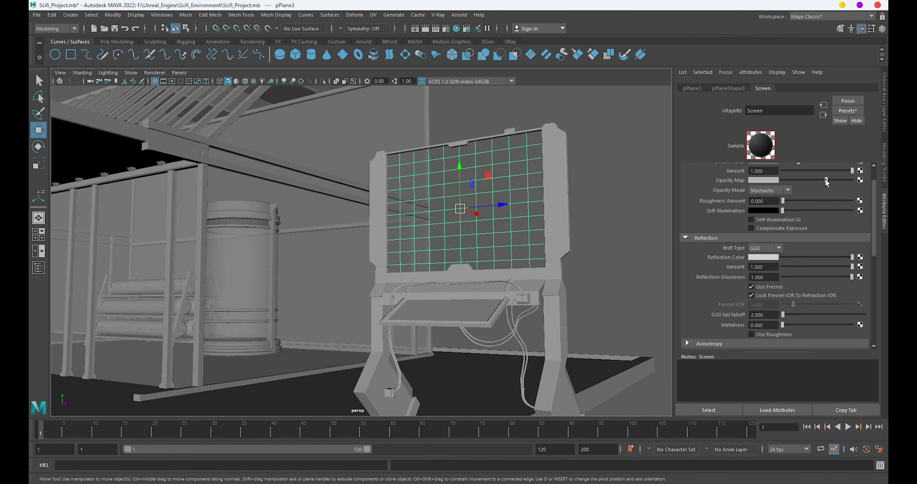
{"action": "left_click", "coordinate": [629, 188]}
{"action": "right_click_drag", "start_coordinate": [629, 188], "coordinate": [355, 240], "text": "alt"}
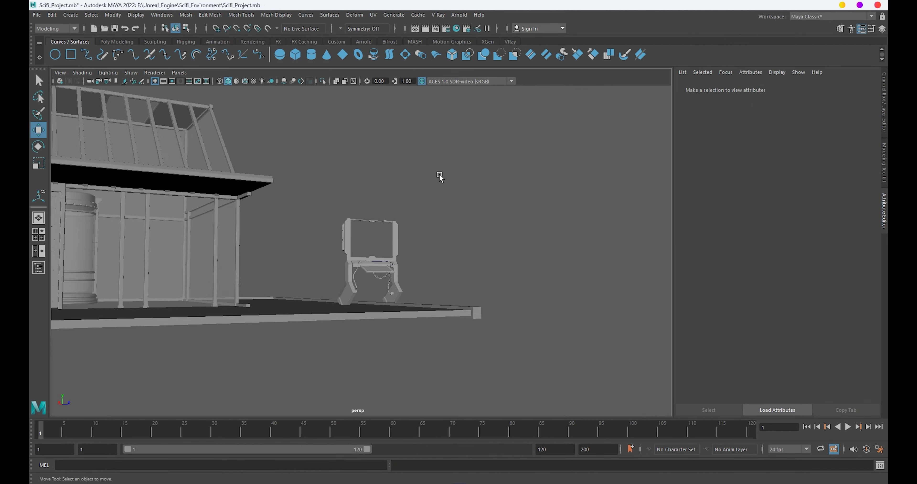
{"action": "left_click", "coordinate": [368, 226]}
{"action": "left_click_drag", "start_coordinate": [465, 231], "coordinate": [399, 245], "text": "alt"}
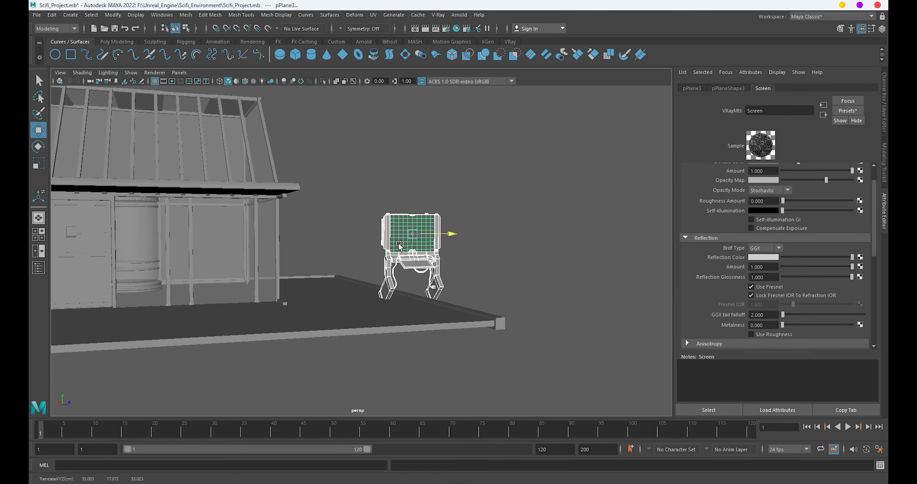
{"action": "middle_click_drag", "start_coordinate": [255, 259], "coordinate": [259, 260]}
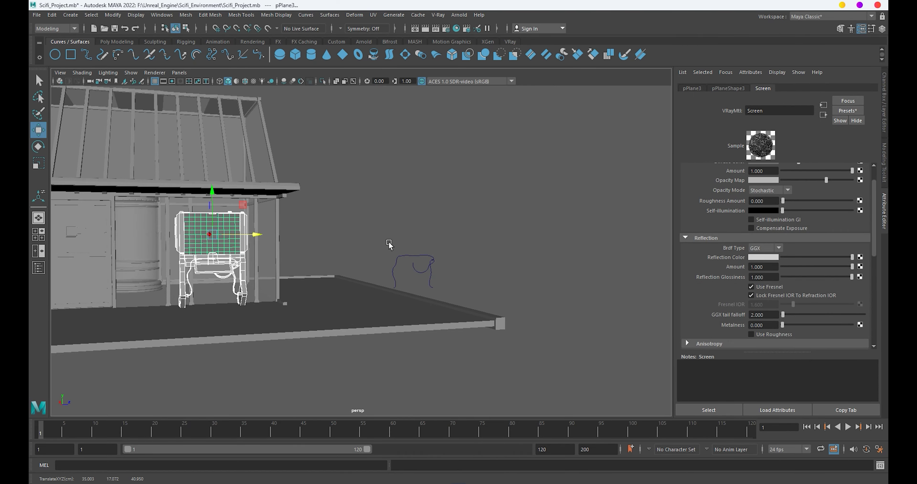
{"action": "left_click_drag", "start_coordinate": [389, 244], "coordinate": [402, 250], "text": "alt"}
Delete the leftover cable curve and reselect the screen stand.
{"action": "left_click", "coordinate": [427, 275]}
{"action": "key", "text": "Delete"}
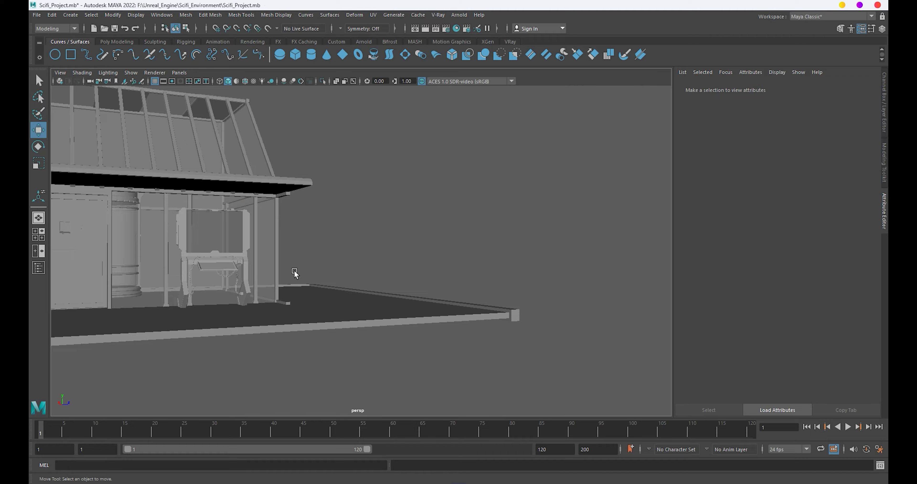
{"action": "left_click_drag", "start_coordinate": [293, 273], "coordinate": [272, 268], "text": "alt"}
{"action": "scroll", "coordinate": [399, 311], "scroll_direction": "up", "scroll_amount": 5}
{"action": "mouse_move", "coordinate": [399, 311]}
{"action": "left_mouse_down", "text": "alt"}
{"action": "mouse_move", "coordinate": [270, 273]}
{"action": "mouse_move", "coordinate": [385, 248]}
{"action": "mouse_move", "coordinate": [181, 243]}
{"action": "left_mouse_up", "text": "alt"}
{"action": "left_click", "coordinate": [270, 273]}
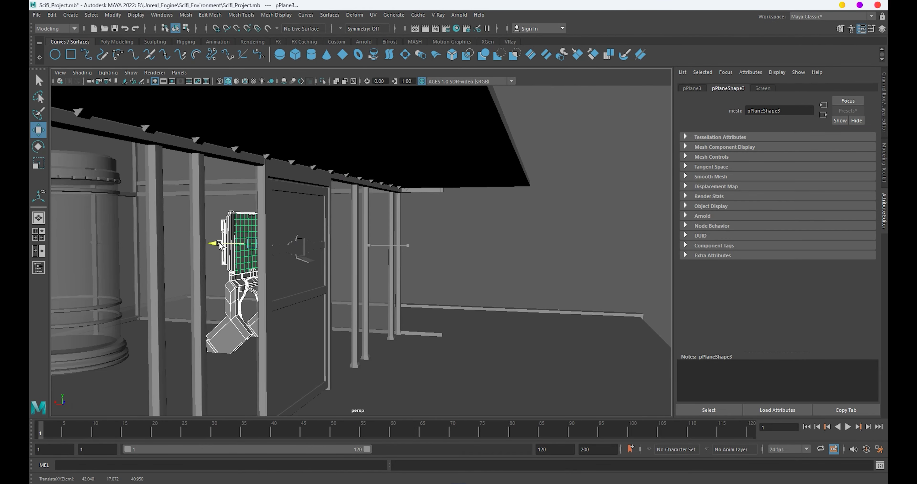
Group the screen stand and its cables into group1.
{"action": "key", "text": "ctrl+g"}
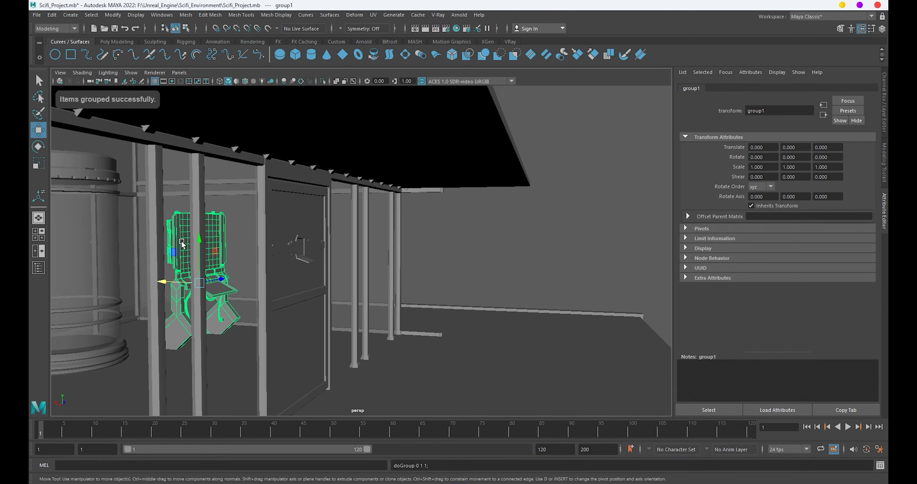
{"action": "left_click_drag", "start_coordinate": [181, 244], "coordinate": [402, 331], "text": "alt"}
{"action": "scroll", "coordinate": [493, 300], "scroll_direction": "up", "scroll_amount": 5}
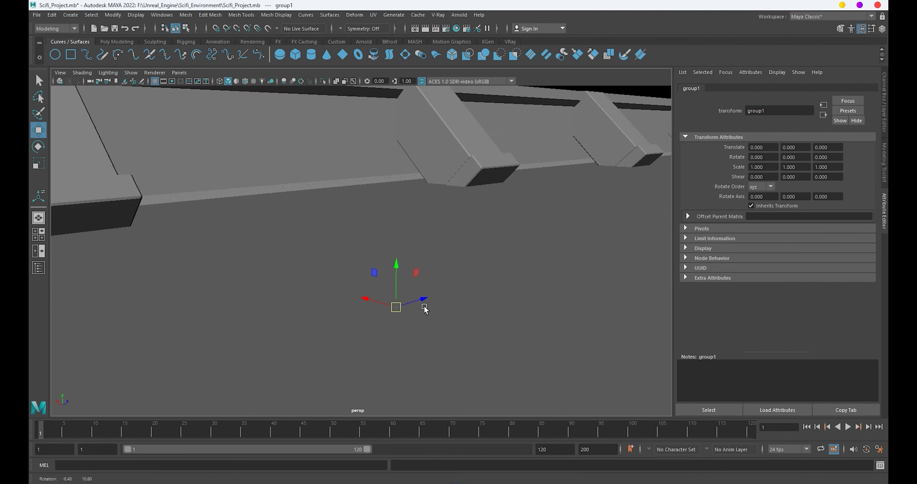
{"action": "scroll", "coordinate": [423, 309], "scroll_direction": "down", "scroll_amount": 10}
Move group1 along X and Z to about 1.781, 0.310, 0.379 beside the tank.
{"action": "mouse_move", "coordinate": [406, 293]}
{"action": "left_mouse_down"}
{"action": "mouse_move", "coordinate": [325, 287]}
{"action": "mouse_move", "coordinate": [326, 318]}
{"action": "left_mouse_up"}
{"action": "scroll", "coordinate": [394, 313], "scroll_direction": "up", "scroll_amount": 3}
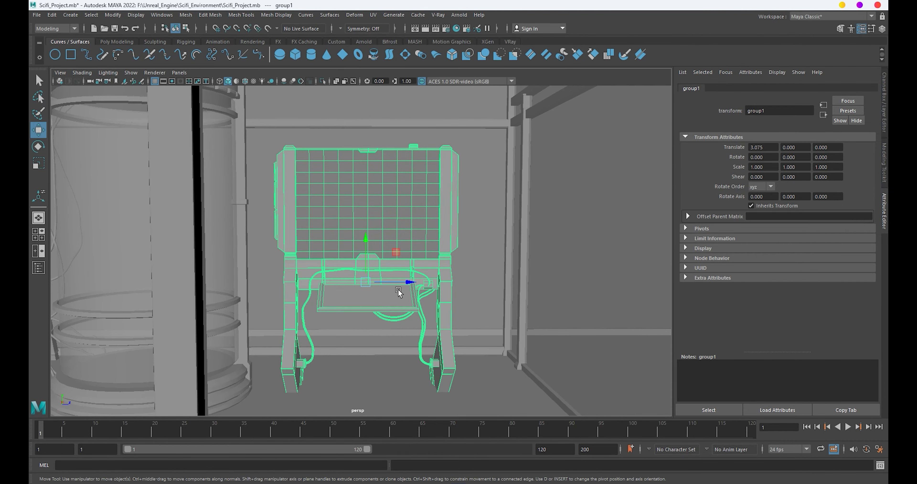
{"action": "mouse_move", "coordinate": [399, 289]}
{"action": "left_mouse_down"}
{"action": "mouse_move", "coordinate": [448, 296]}
{"action": "mouse_move", "coordinate": [423, 289]}
{"action": "left_mouse_up"}
{"action": "scroll", "coordinate": [438, 335], "scroll_direction": "up", "scroll_amount": 3}
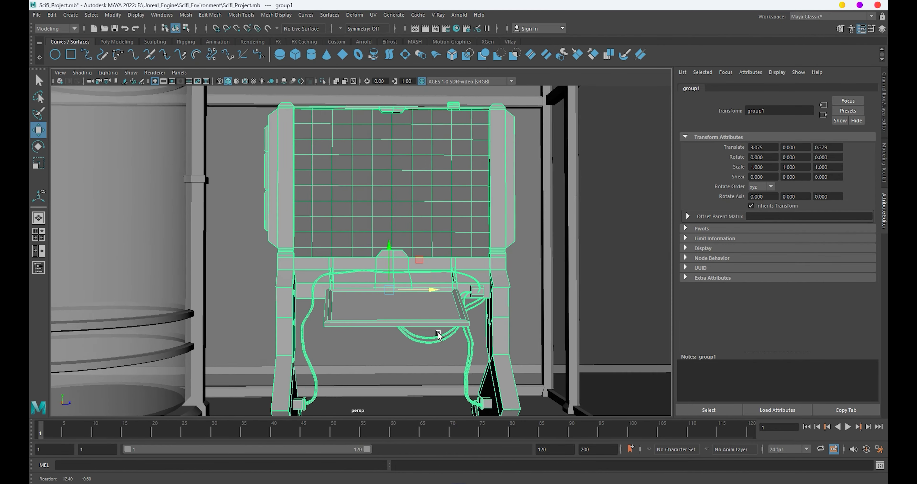
{"action": "scroll", "coordinate": [438, 334], "scroll_direction": "down", "scroll_amount": 3}
{"action": "scroll", "coordinate": [347, 306], "scroll_direction": "down", "scroll_amount": 3}
{"action": "mouse_move", "coordinate": [347, 306]}
{"action": "left_mouse_down", "text": "alt"}
{"action": "mouse_move", "coordinate": [327, 311]}
{"action": "mouse_move", "coordinate": [381, 265]}
{"action": "mouse_move", "coordinate": [370, 265]}
{"action": "left_mouse_up", "text": "alt"}
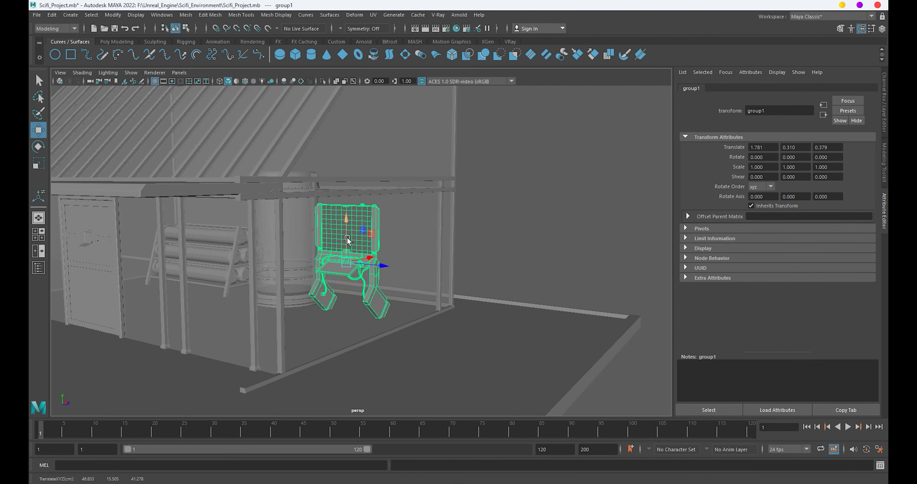
{"action": "left_click", "coordinate": [347, 238]}
{"action": "mouse_move", "coordinate": [347, 238]}
{"action": "left_mouse_down", "text": "alt"}
{"action": "mouse_move", "coordinate": [424, 262]}
{"action": "mouse_move", "coordinate": [459, 260]}
{"action": "mouse_move", "coordinate": [258, 290]}
{"action": "mouse_move", "coordinate": [304, 289]}
{"action": "left_mouse_up", "text": "alt"}
{"action": "scroll", "coordinate": [382, 281], "scroll_direction": "up", "scroll_amount": 5}
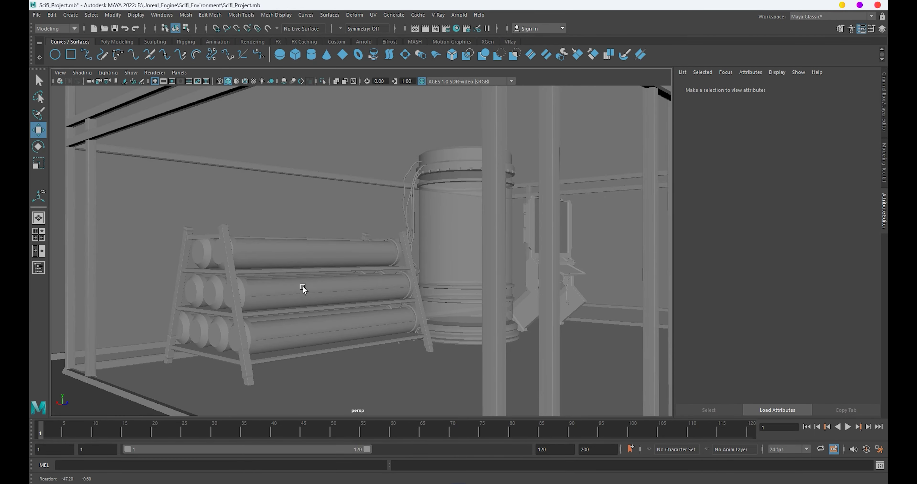
Lower the canister's top disk onto the cylinder and scale it up slightly.
{"action": "right_click_drag", "start_coordinate": [303, 289], "coordinate": [386, 325], "text": "alt"}
{"action": "left_click_drag", "start_coordinate": [386, 325], "coordinate": [477, 310], "text": "alt"}
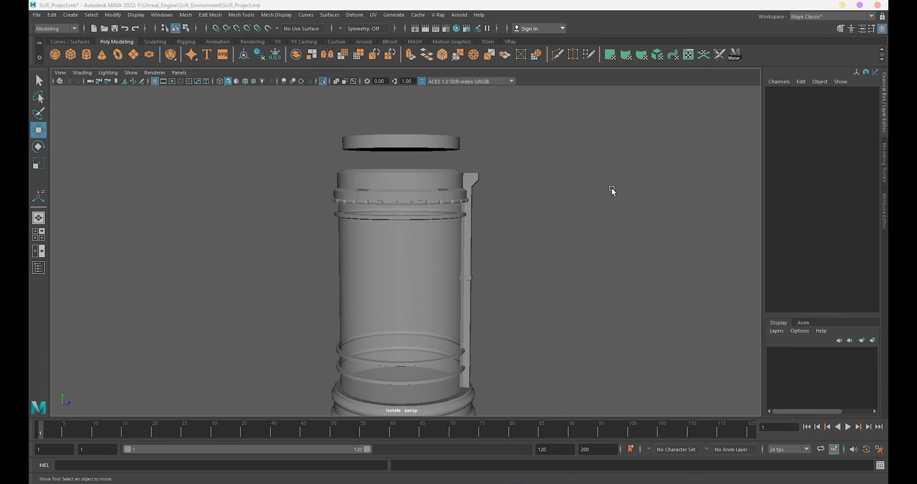
{"action": "left_click", "coordinate": [417, 201]}
{"action": "left_click", "coordinate": [415, 155]}
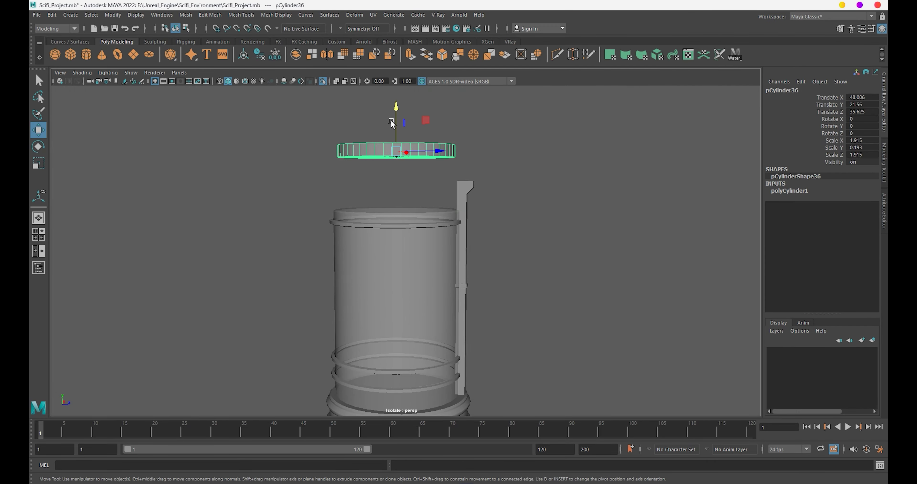
{"action": "mouse_move", "coordinate": [396, 120]}
{"action": "left_mouse_down"}
{"action": "mouse_move", "coordinate": [396, 175]}
{"action": "mouse_move", "coordinate": [420, 168]}
{"action": "mouse_move", "coordinate": [441, 187]}
{"action": "left_mouse_up"}
{"action": "left_click_drag", "start_coordinate": [391, 133], "coordinate": [401, 135]}
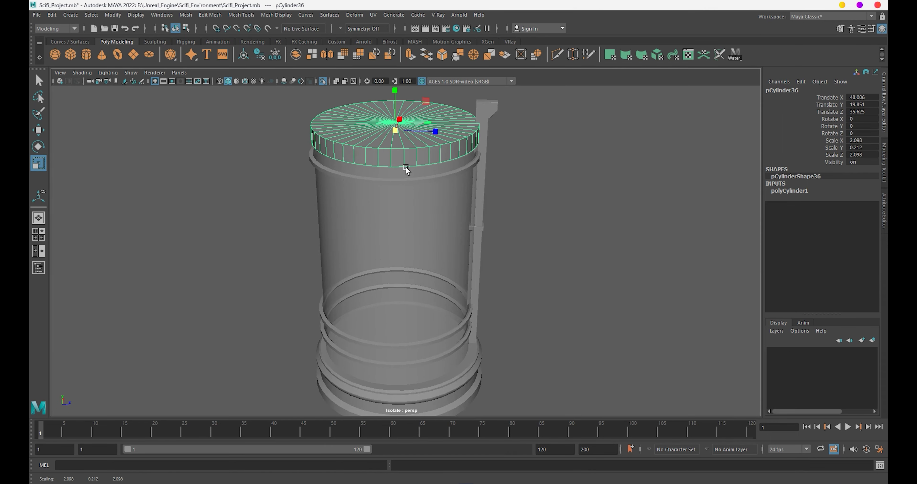
Select the faces of the canister cap, then return to object selection.
{"action": "mouse_move", "coordinate": [406, 170]}
{"action": "left_mouse_down", "text": "alt"}
{"action": "mouse_move", "coordinate": [420, 207]}
{"action": "mouse_move", "coordinate": [415, 233]}
{"action": "left_mouse_up", "text": "alt"}
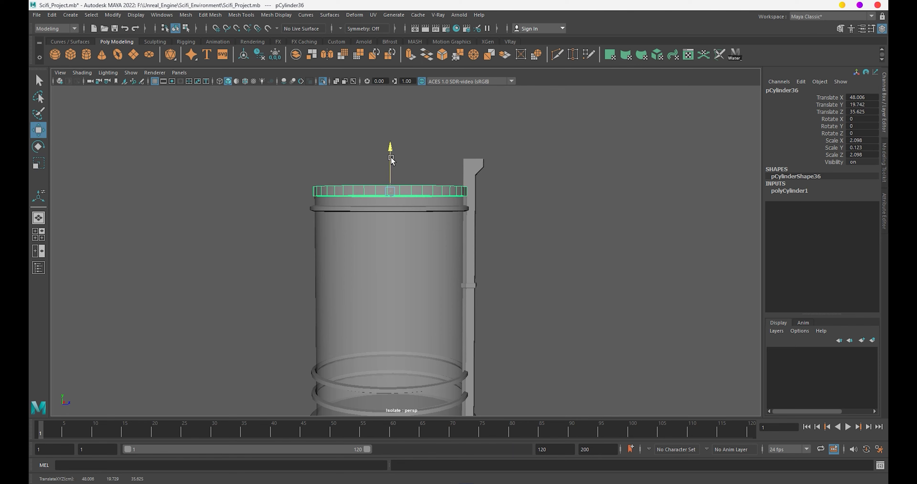
{"action": "left_click", "coordinate": [476, 216]}
{"action": "mouse_move", "coordinate": [476, 216]}
{"action": "left_mouse_down", "text": "alt"}
{"action": "mouse_move", "coordinate": [538, 225]}
{"action": "mouse_move", "coordinate": [480, 258]}
{"action": "mouse_move", "coordinate": [452, 234]}
{"action": "left_mouse_up", "text": "alt"}
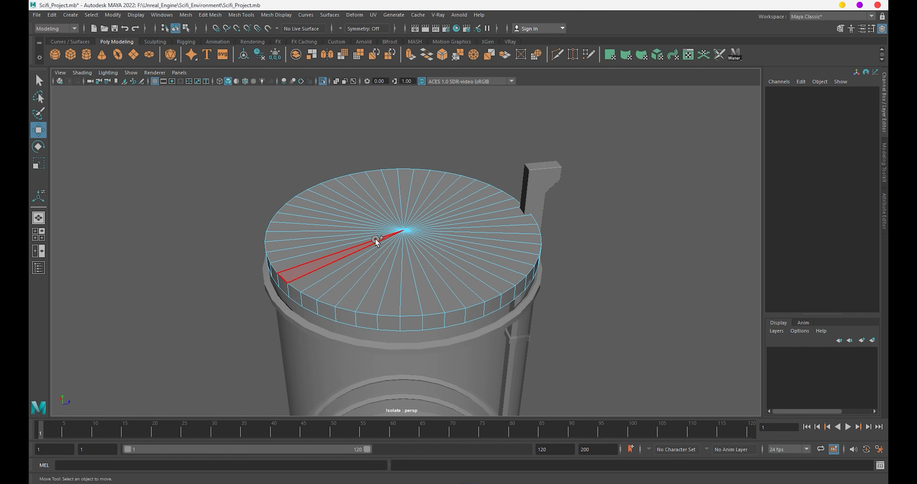
{"action": "mouse_move", "coordinate": [375, 239]}
{"action": "left_mouse_down"}
{"action": "mouse_move", "coordinate": [441, 229]}
{"action": "mouse_move", "coordinate": [390, 235]}
{"action": "left_mouse_up"}
{"action": "left_click", "coordinate": [332, 237], "text": "shift"}
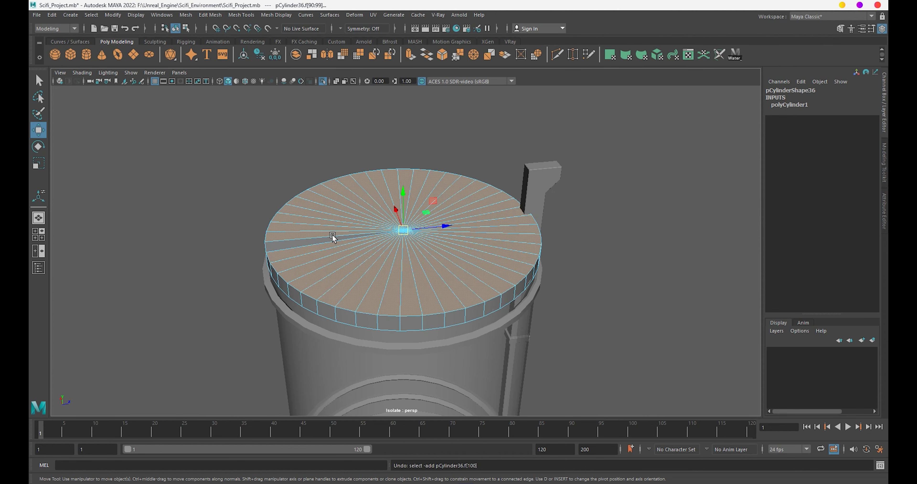
{"action": "scroll", "coordinate": [419, 167], "scroll_direction": "down", "scroll_amount": 5}
{"action": "key", "text": "q"}
{"action": "left_click", "coordinate": [419, 167]}
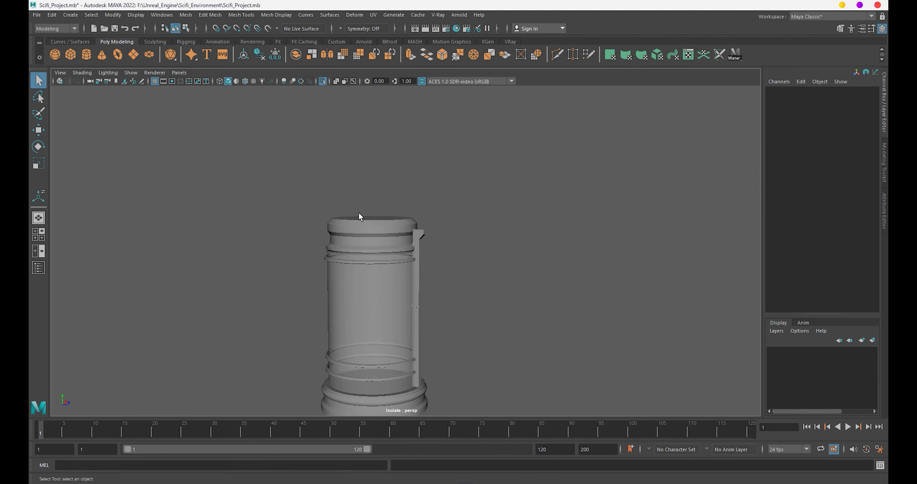
{"action": "left_click_drag", "start_coordinate": [419, 167], "coordinate": [362, 181], "text": "alt"}
Adjust the canister's top cap and the ring below it with the Move tool.
{"action": "left_click", "coordinate": [365, 173]}
{"action": "key", "text": "w"}
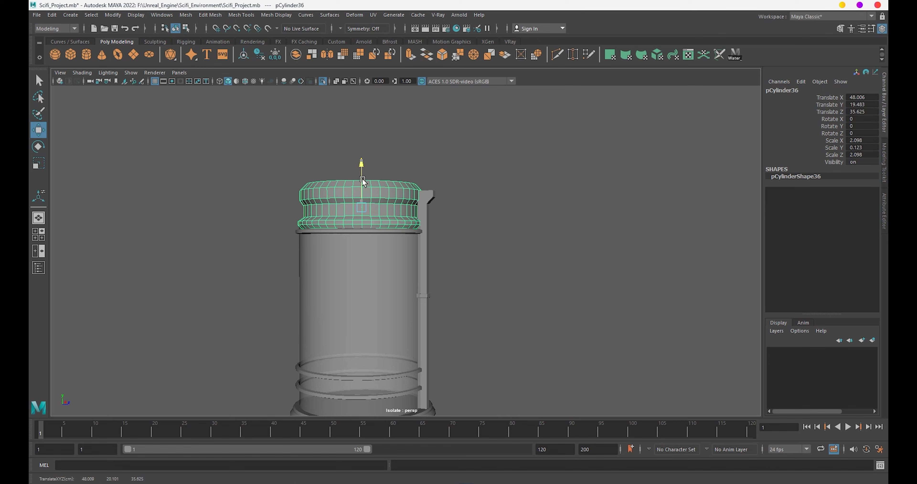
{"action": "left_click", "coordinate": [438, 235]}
{"action": "mouse_move", "coordinate": [446, 247]}
{"action": "left_mouse_down", "text": "alt"}
{"action": "mouse_move", "coordinate": [474, 256]}
{"action": "mouse_move", "coordinate": [418, 246]}
{"action": "mouse_move", "coordinate": [415, 262]}
{"action": "mouse_move", "coordinate": [442, 265]}
{"action": "mouse_move", "coordinate": [463, 306]}
{"action": "mouse_move", "coordinate": [516, 281]}
{"action": "mouse_move", "coordinate": [416, 236]}
{"action": "mouse_move", "coordinate": [396, 241]}
{"action": "left_mouse_up", "text": "alt"}
{"action": "scroll", "coordinate": [416, 236], "scroll_direction": "up", "scroll_amount": 3}
{"action": "scroll", "coordinate": [399, 255], "scroll_direction": "up", "scroll_amount": 2}
{"action": "left_click", "coordinate": [413, 268]}
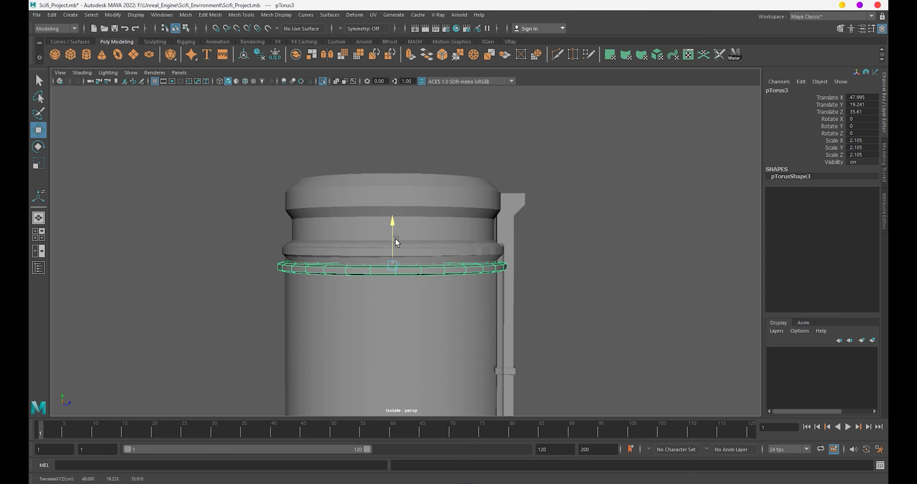
{"action": "left_click", "coordinate": [601, 270]}
{"action": "scroll", "coordinate": [487, 270], "scroll_direction": "down", "scroll_amount": 3}
{"action": "left_click_drag", "start_coordinate": [487, 270], "coordinate": [467, 274], "text": "alt"}
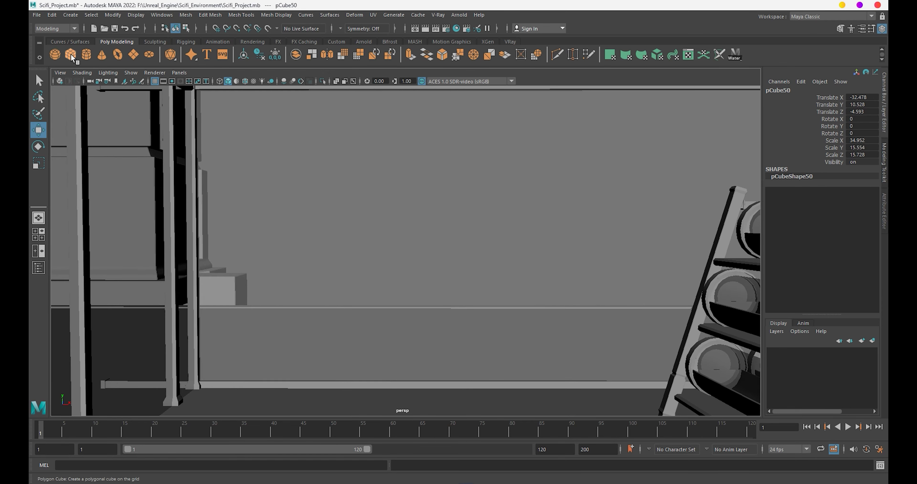
Create a polygon cube and move it into place by the wall.
{"action": "left_click", "coordinate": [73, 56]}
{"action": "key", "text": "f"}
{"action": "key", "text": "w"}
{"action": "left_click_drag", "start_coordinate": [387, 249], "coordinate": [388, 352]}
{"action": "key", "text": "f"}
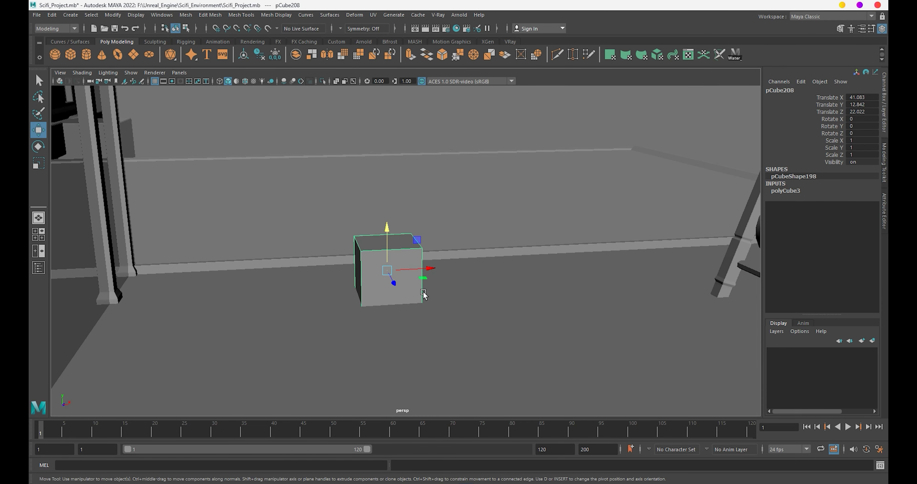
{"action": "mouse_move", "coordinate": [424, 292]}
{"action": "left_mouse_down", "text": "alt"}
{"action": "mouse_move", "coordinate": [424, 263]}
{"action": "mouse_move", "coordinate": [446, 282]}
{"action": "mouse_move", "coordinate": [346, 292]}
{"action": "left_mouse_up", "text": "alt"}
Squash the cube along Y into a thin slab of about 1.932 x 0.075 x 1.932.
{"action": "key", "text": "r"}
{"action": "right_click_drag", "start_coordinate": [339, 291], "coordinate": [395, 315], "text": "alt"}
{"action": "key", "text": "ctrl+z"}
{"action": "mouse_move", "coordinate": [395, 315]}
{"action": "left_mouse_down", "text": "alt"}
{"action": "mouse_move", "coordinate": [487, 255]}
{"action": "mouse_move", "coordinate": [656, 237]}
{"action": "left_mouse_up", "text": "alt"}
{"action": "left_click", "coordinate": [448, 230]}
{"action": "right_click_drag", "start_coordinate": [448, 230], "coordinate": [444, 272], "text": "alt"}
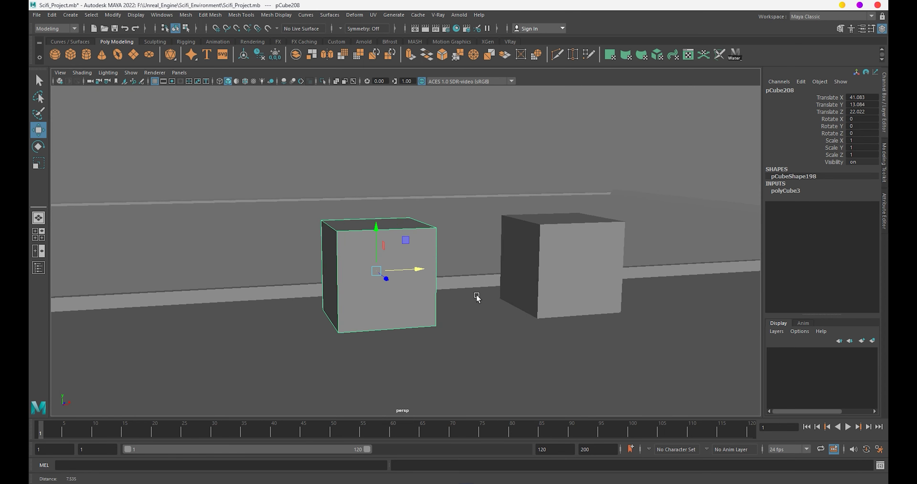
{"action": "mouse_move", "coordinate": [444, 272]}
{"action": "middle_mouse_down", "text": "alt"}
{"action": "mouse_move", "coordinate": [459, 306]}
{"action": "mouse_move", "coordinate": [456, 331]}
{"action": "middle_mouse_up", "text": "alt"}
{"action": "key", "text": "r"}
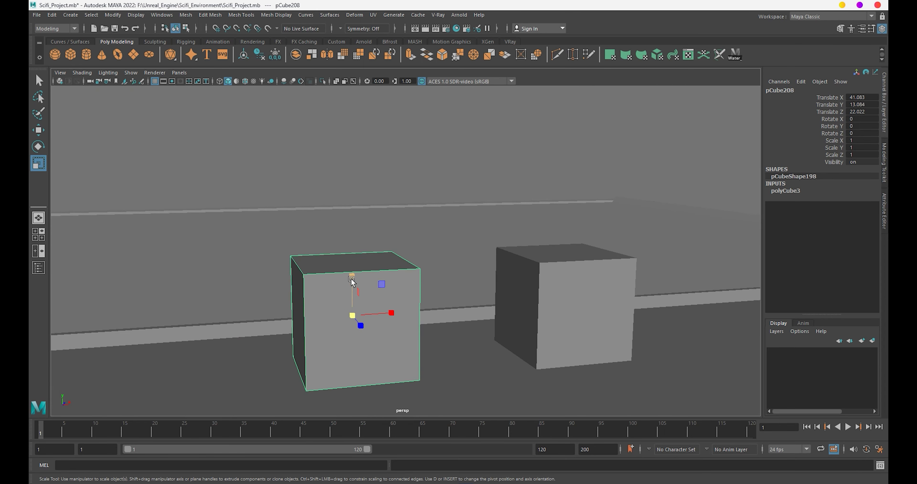
{"action": "mouse_move", "coordinate": [352, 280]}
{"action": "left_mouse_down"}
{"action": "mouse_move", "coordinate": [350, 313]}
{"action": "mouse_move", "coordinate": [383, 281]}
{"action": "mouse_move", "coordinate": [311, 327]}
{"action": "mouse_move", "coordinate": [350, 307]}
{"action": "mouse_move", "coordinate": [340, 292]}
{"action": "mouse_move", "coordinate": [347, 327]}
{"action": "mouse_move", "coordinate": [336, 353]}
{"action": "left_mouse_up"}
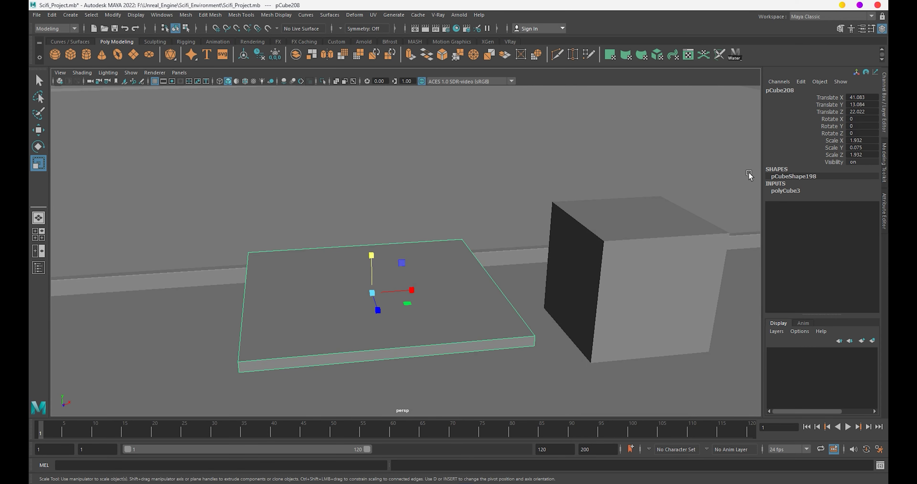
{"action": "left_click", "coordinate": [788, 191]}
Insert edge loops across the slab near its ends.
{"action": "right_click_drag", "start_coordinate": [354, 272], "coordinate": [388, 213], "text": "shift"}
{"action": "mouse_move", "coordinate": [262, 362]}
{"action": "left_mouse_down"}
{"action": "mouse_move", "coordinate": [338, 369]}
{"action": "mouse_move", "coordinate": [331, 374]}
{"action": "left_mouse_up"}
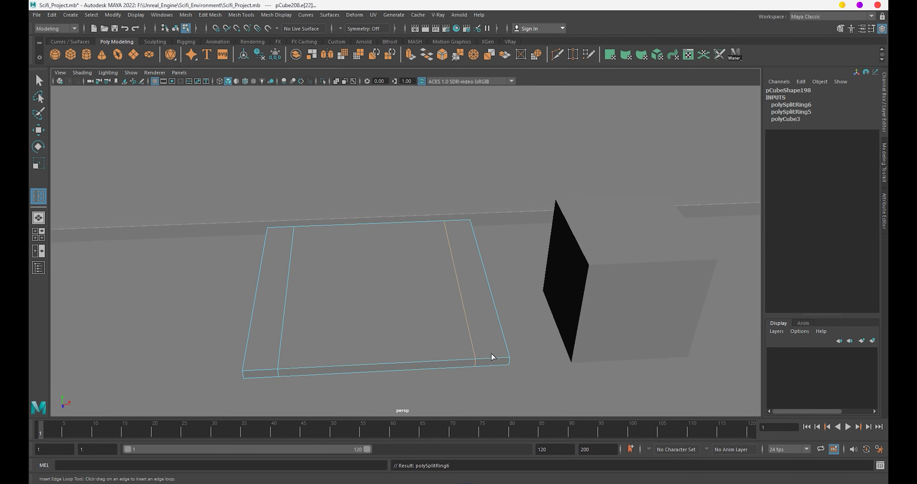
{"action": "mouse_move", "coordinate": [477, 313]}
{"action": "left_mouse_down", "text": "alt"}
{"action": "mouse_move", "coordinate": [558, 317]}
{"action": "mouse_move", "coordinate": [411, 342]}
{"action": "mouse_move", "coordinate": [354, 334]}
{"action": "mouse_move", "coordinate": [409, 333]}
{"action": "mouse_move", "coordinate": [373, 337]}
{"action": "mouse_move", "coordinate": [433, 367]}
{"action": "mouse_move", "coordinate": [427, 356]}
{"action": "left_mouse_up", "text": "alt"}
{"action": "left_click", "coordinate": [448, 326]}
{"action": "left_click", "coordinate": [366, 337]}
{"action": "key", "text": "w"}
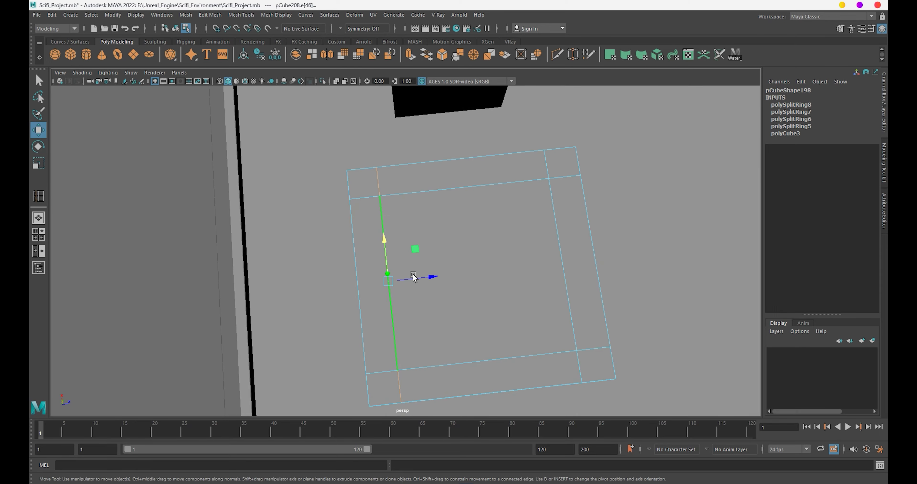
Extrude the slab's underside corner faces down into four footed legs.
{"action": "mouse_move", "coordinate": [488, 297]}
{"action": "left_mouse_down", "text": "alt"}
{"action": "mouse_move", "coordinate": [413, 267]}
{"action": "mouse_move", "coordinate": [415, 279]}
{"action": "mouse_move", "coordinate": [379, 220]}
{"action": "mouse_move", "coordinate": [391, 278]}
{"action": "mouse_move", "coordinate": [332, 270]}
{"action": "left_mouse_up", "text": "alt"}
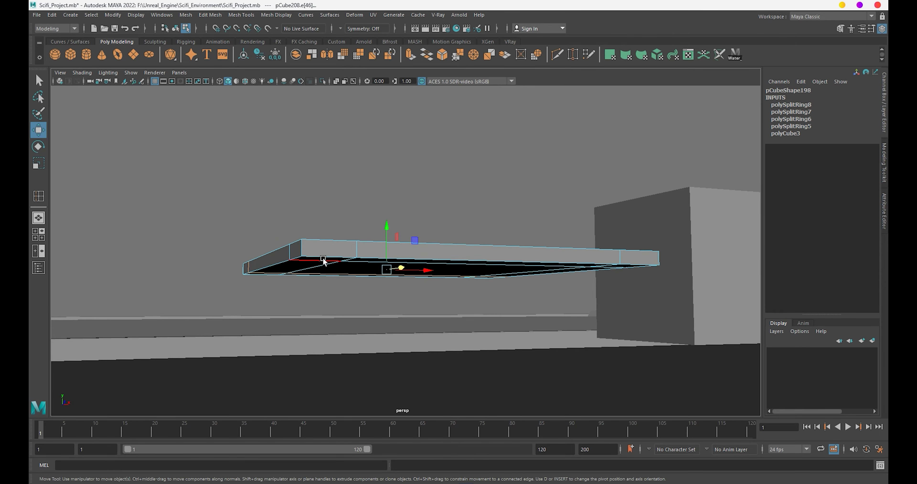
{"action": "right_click_drag", "start_coordinate": [323, 260], "coordinate": [323, 285]}
{"action": "left_click", "coordinate": [321, 262]}
{"action": "left_click_drag", "start_coordinate": [321, 262], "coordinate": [271, 322], "text": "alt"}
{"action": "left_click", "coordinate": [272, 329], "text": "shift"}
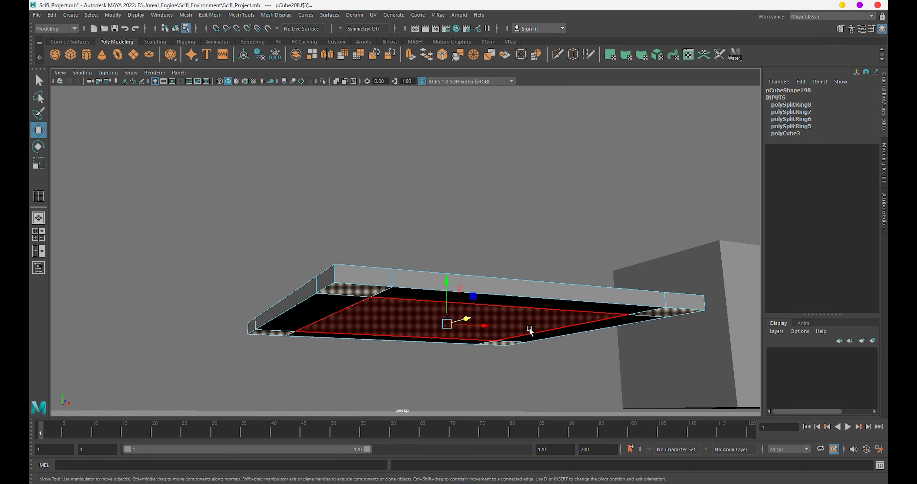
{"action": "left_click_drag", "start_coordinate": [558, 321], "coordinate": [518, 287], "text": "alt"}
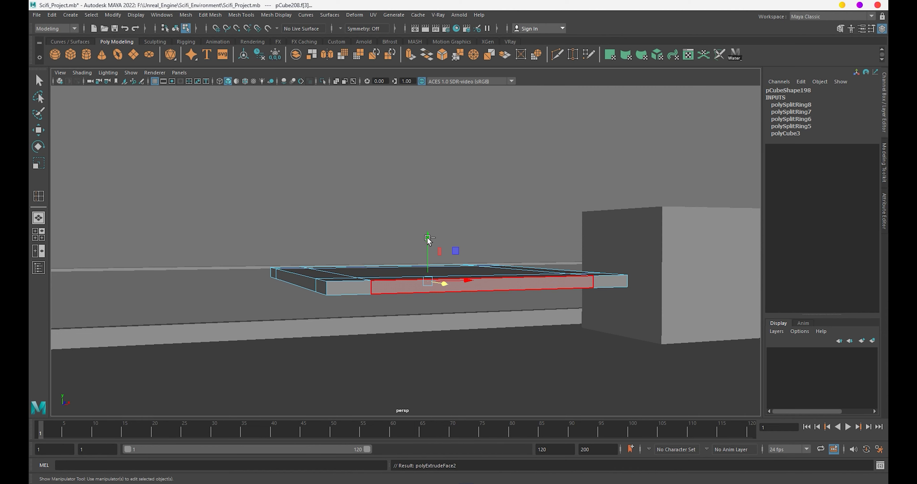
{"action": "mouse_move", "coordinate": [346, 340]}
{"action": "left_mouse_down"}
{"action": "mouse_move", "coordinate": [344, 371]}
{"action": "mouse_move", "coordinate": [486, 314]}
{"action": "mouse_move", "coordinate": [455, 300]}
{"action": "left_mouse_up"}
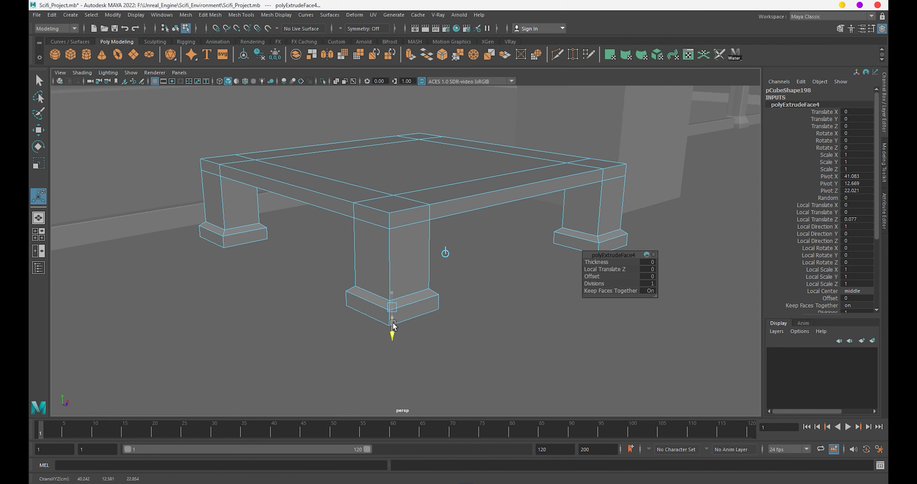
{"action": "left_click_drag", "start_coordinate": [393, 335], "coordinate": [393, 321], "text": "alt"}
Delete the table's history and move it down onto the floor along the wall.
{"action": "key", "text": "F8"}
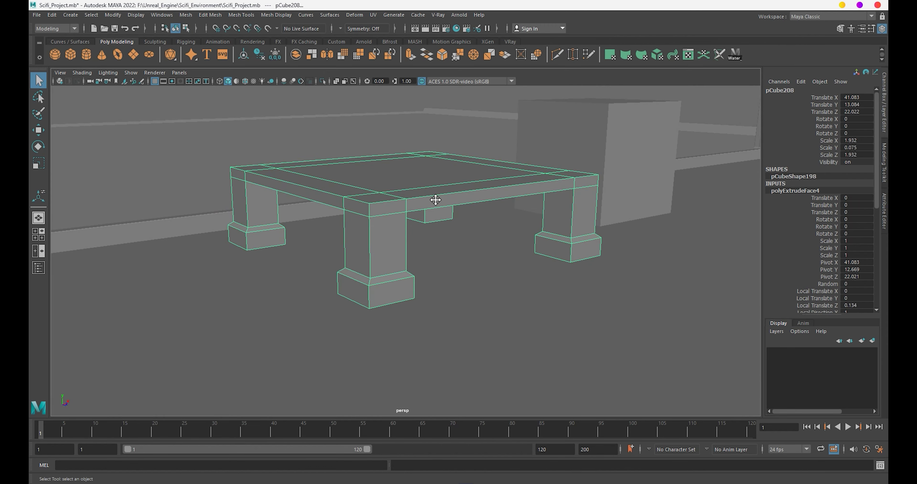
{"action": "key", "text": "alt+shift+d"}
{"action": "key", "text": "w"}
{"action": "mouse_move", "coordinate": [435, 225]}
{"action": "left_mouse_down", "text": "alt"}
{"action": "mouse_move", "coordinate": [398, 235]}
{"action": "mouse_move", "coordinate": [397, 225]}
{"action": "left_mouse_up", "text": "alt"}
{"action": "mouse_move", "coordinate": [397, 257]}
{"action": "left_mouse_down"}
{"action": "mouse_move", "coordinate": [220, 258]}
{"action": "mouse_move", "coordinate": [445, 272]}
{"action": "mouse_move", "coordinate": [528, 314]}
{"action": "left_mouse_up"}
Bevel the tabletop's outer top edges with 2 segments.
{"action": "scroll", "coordinate": [428, 286], "scroll_direction": "up", "scroll_amount": 5}
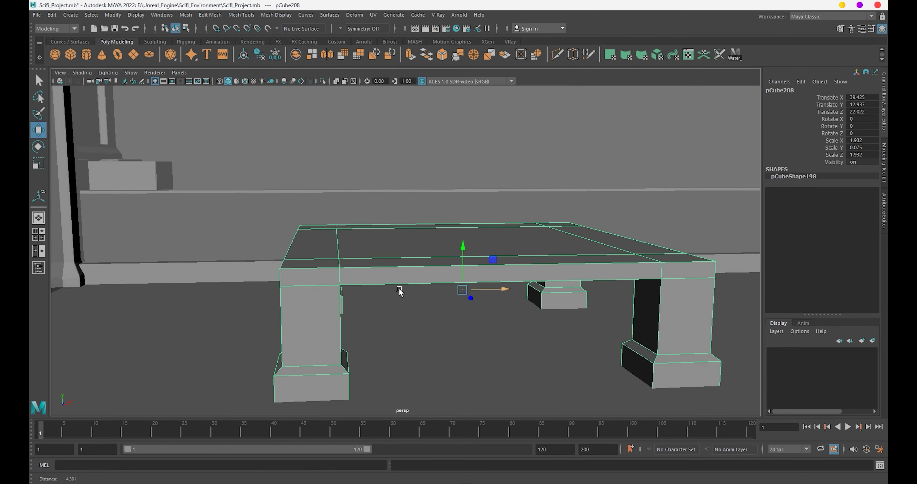
{"action": "mouse_move", "coordinate": [428, 286]}
{"action": "left_mouse_down", "text": "alt"}
{"action": "mouse_move", "coordinate": [410, 324]}
{"action": "mouse_move", "coordinate": [385, 276]}
{"action": "mouse_move", "coordinate": [324, 248]}
{"action": "left_mouse_up", "text": "alt"}
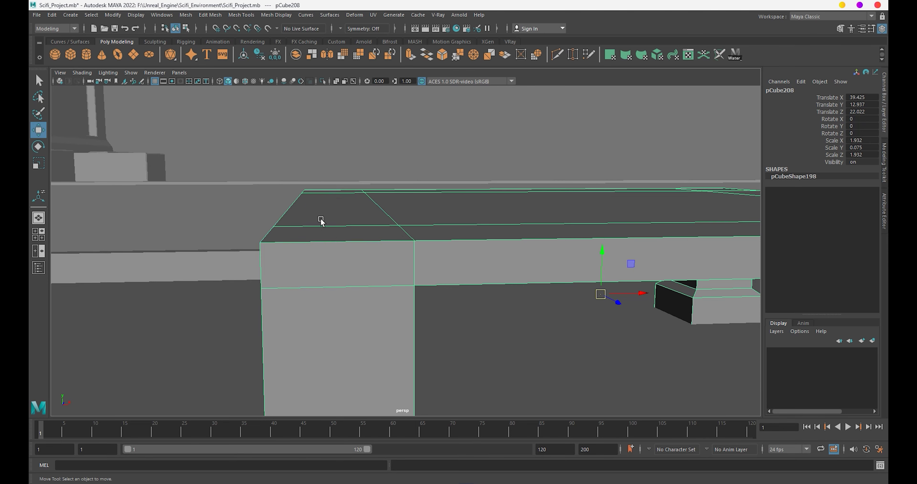
{"action": "key", "text": "F10"}
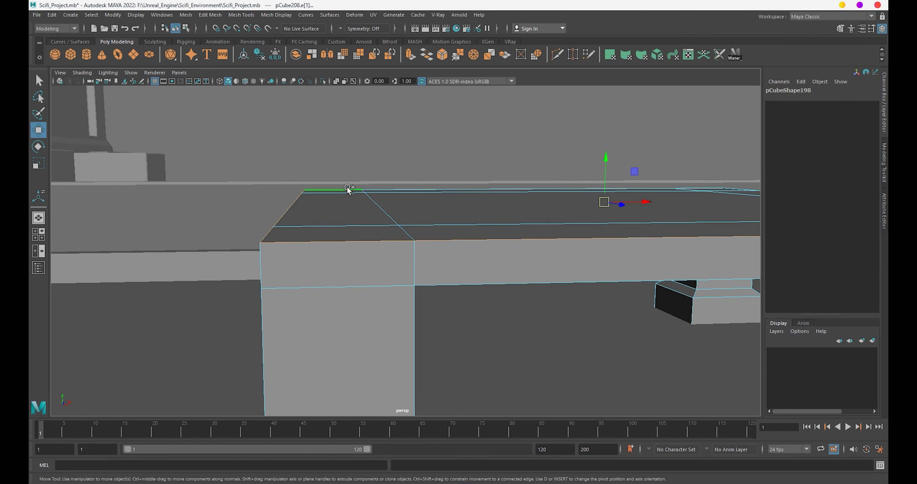
{"action": "left_click_drag", "start_coordinate": [502, 201], "coordinate": [643, 200], "text": "alt"}
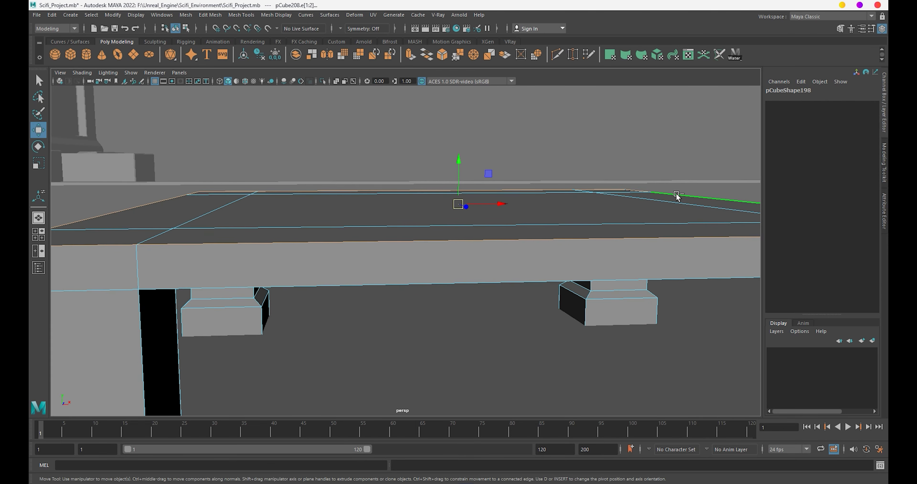
{"action": "key", "text": "ctrl+b"}
{"action": "left_click_drag", "start_coordinate": [420, 239], "coordinate": [470, 269], "text": "alt"}
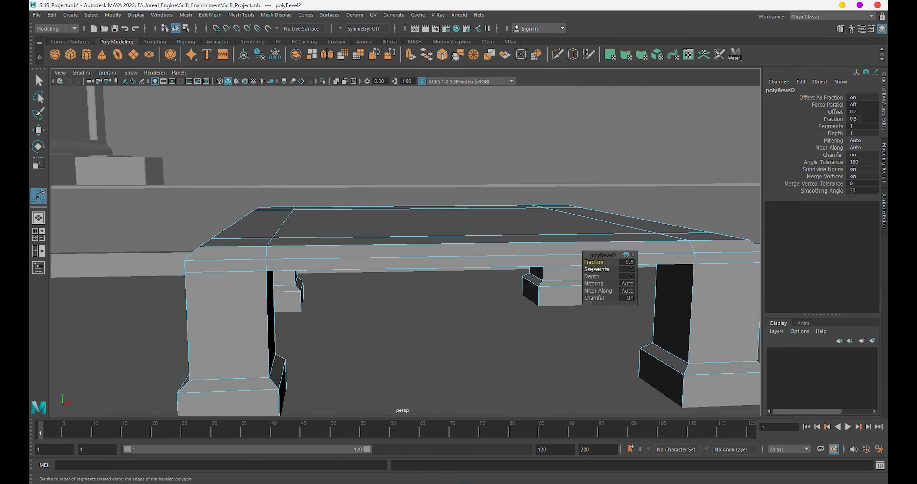
{"action": "mouse_move", "coordinate": [598, 269]}
{"action": "left_mouse_down"}
{"action": "mouse_move", "coordinate": [383, 246]}
{"action": "mouse_move", "coordinate": [431, 260]}
{"action": "left_mouse_up"}
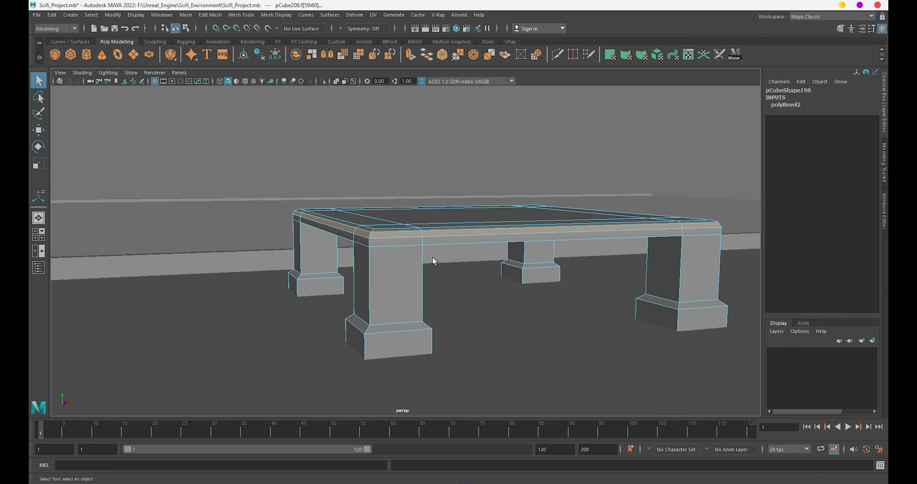
Try extruding the beveled faces, then undo the extrusion and selection changes.
{"action": "key", "text": "ctrl+e"}
{"action": "scroll", "coordinate": [457, 310], "scroll_direction": "up", "scroll_amount": 3}
{"action": "left_click_drag", "start_coordinate": [467, 352], "coordinate": [379, 260], "text": "alt"}
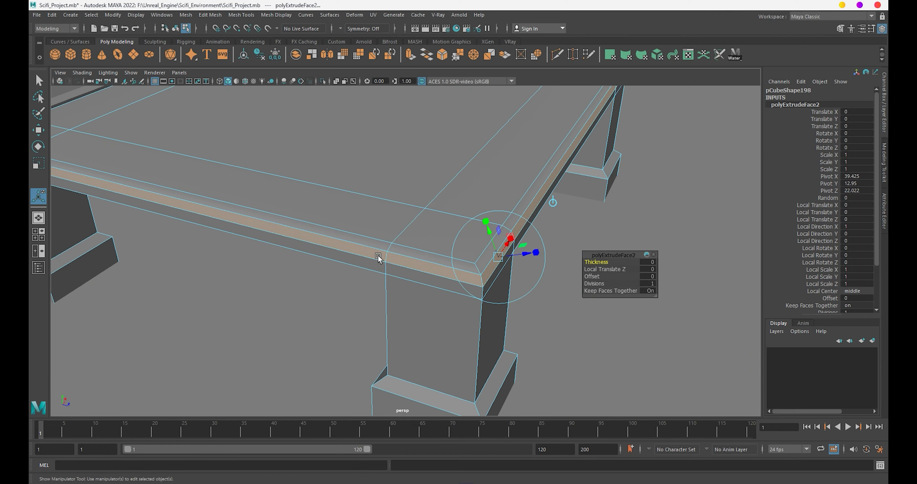
{"action": "scroll", "coordinate": [452, 292], "scroll_direction": "up", "scroll_amount": 3}
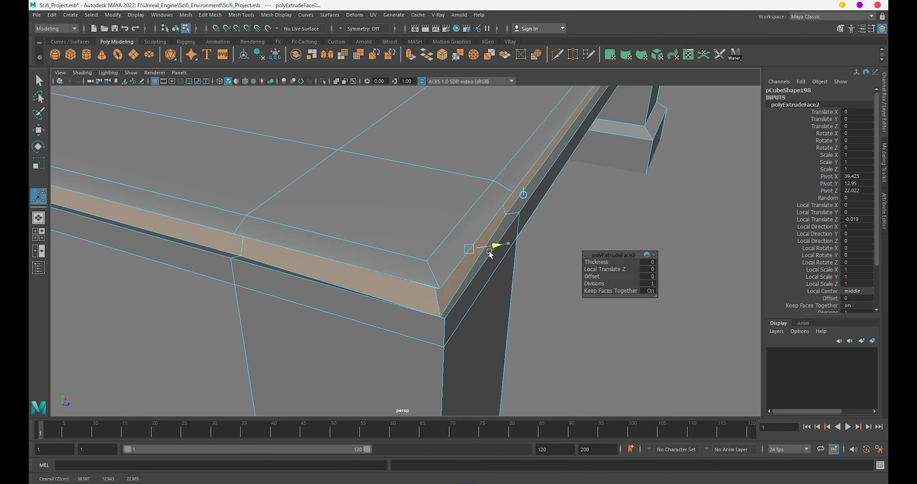
{"action": "left_click_drag", "start_coordinate": [488, 250], "coordinate": [479, 251]}
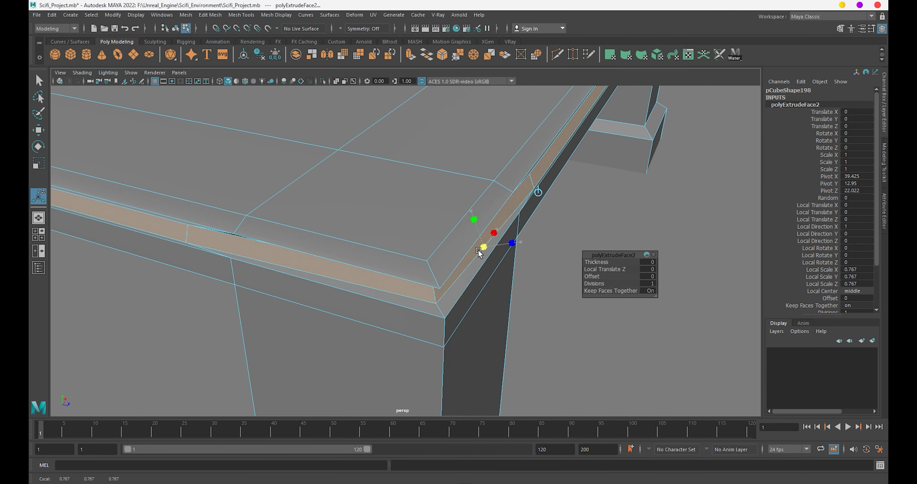
{"action": "key", "text": "ctrl+z"}
{"action": "key", "text": "ctrl+z"}
{"action": "key", "text": "ctrl+z"}
{"action": "key", "text": "ctrl+z"}
{"action": "key", "text": "ctrl+z"}
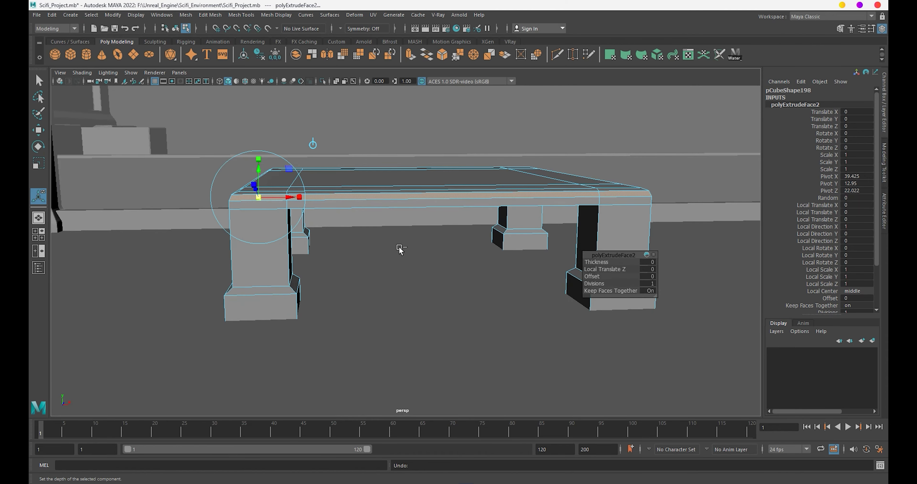
{"action": "key", "text": "ctrl+z"}
{"action": "key", "text": "ctrl+z"}
{"action": "key", "text": "ctrl+z"}
{"action": "key", "text": "ctrl+z"}
{"action": "key", "text": "ctrl+z"}
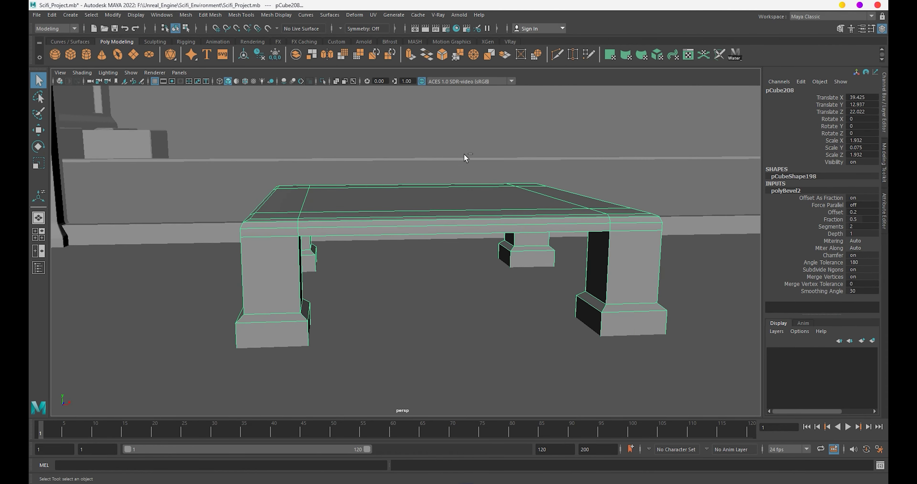
{"action": "key", "text": "ctrl+z"}
{"action": "key", "text": "ctrl+z"}
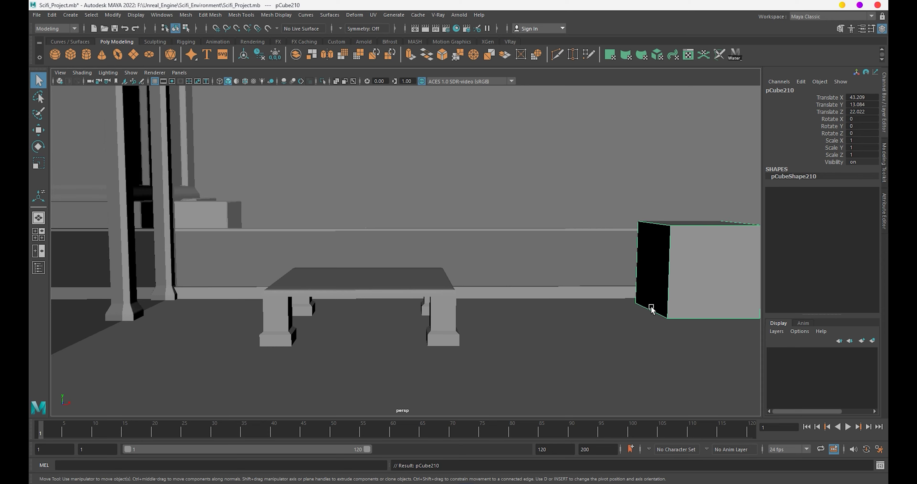
Inset the table's top face by extruding it and scaling it inward.
{"action": "left_click_drag", "start_coordinate": [718, 269], "coordinate": [387, 268]}
{"action": "key", "text": "ctrl+z"}
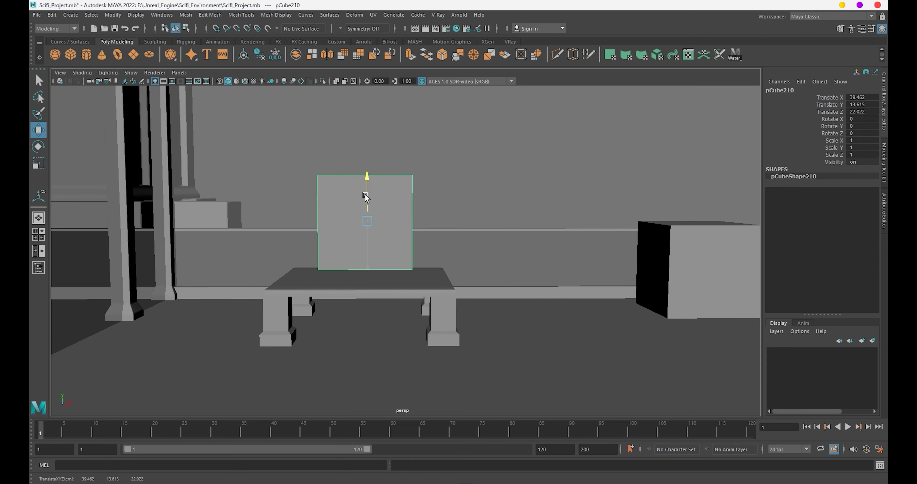
{"action": "key", "text": "ctrl+z"}
{"action": "key", "text": "ctrl+z"}
{"action": "key", "text": "ctrl+z"}
{"action": "key", "text": "ctrl+z"}
{"action": "key", "text": "ctrl+z"}
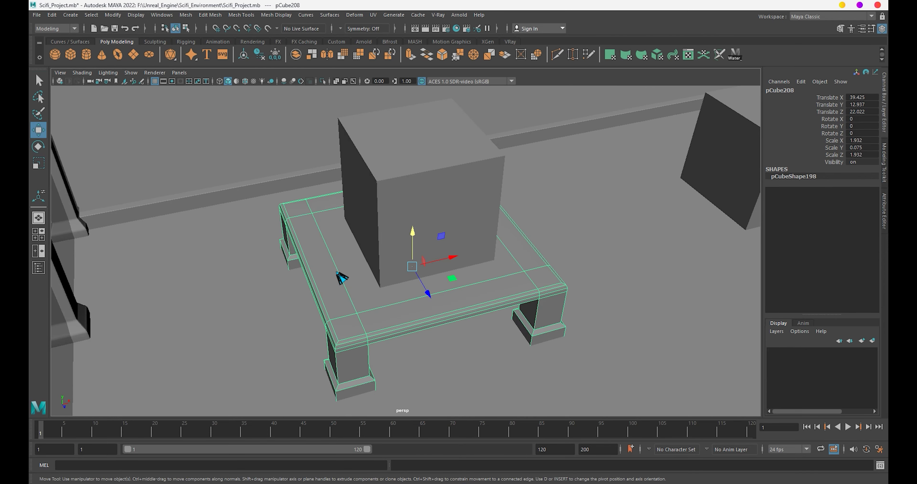
{"action": "right_click_drag", "start_coordinate": [331, 234], "coordinate": [331, 251]}
{"action": "left_click", "coordinate": [401, 270]}
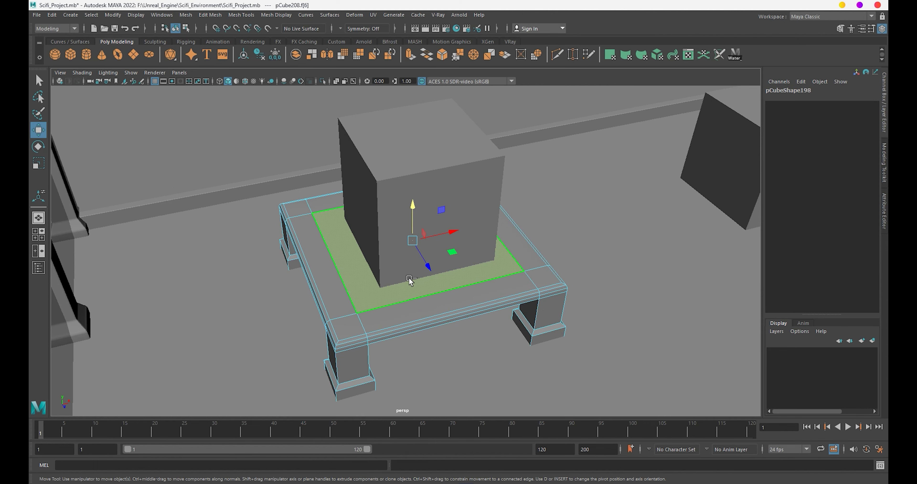
{"action": "key", "text": "ctrl+e"}
{"action": "scroll", "coordinate": [428, 257], "scroll_direction": "up", "scroll_amount": 2}
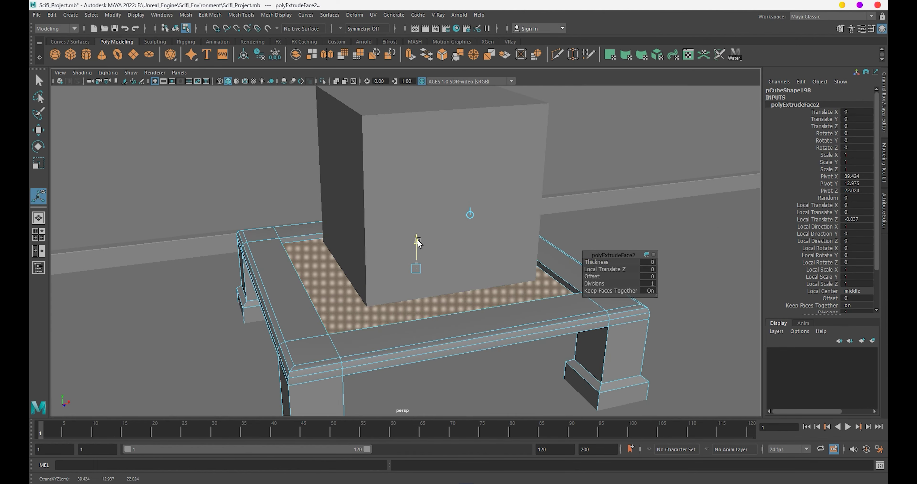
{"action": "left_click_drag", "start_coordinate": [418, 242], "coordinate": [449, 229]}
{"action": "left_click_drag", "start_coordinate": [447, 266], "coordinate": [379, 289]}
Scale the box above the table into a larger slab and shift it left over the table.
{"action": "key", "text": "F8"}
{"action": "key", "text": "w"}
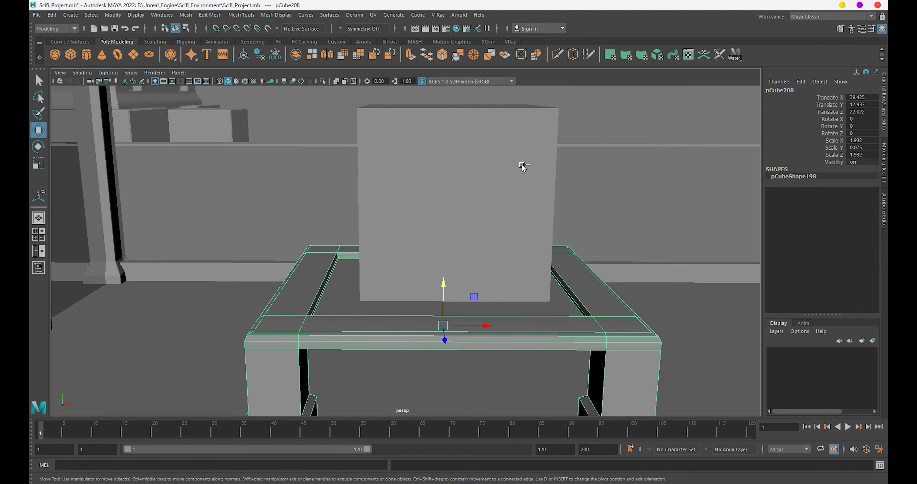
{"action": "scroll", "coordinate": [521, 165], "scroll_direction": "down", "scroll_amount": 2}
{"action": "left_click", "coordinate": [463, 272]}
{"action": "mouse_move", "coordinate": [463, 272]}
{"action": "left_mouse_down", "text": "alt"}
{"action": "mouse_move", "coordinate": [440, 256]}
{"action": "mouse_move", "coordinate": [413, 281]}
{"action": "left_mouse_up", "text": "alt"}
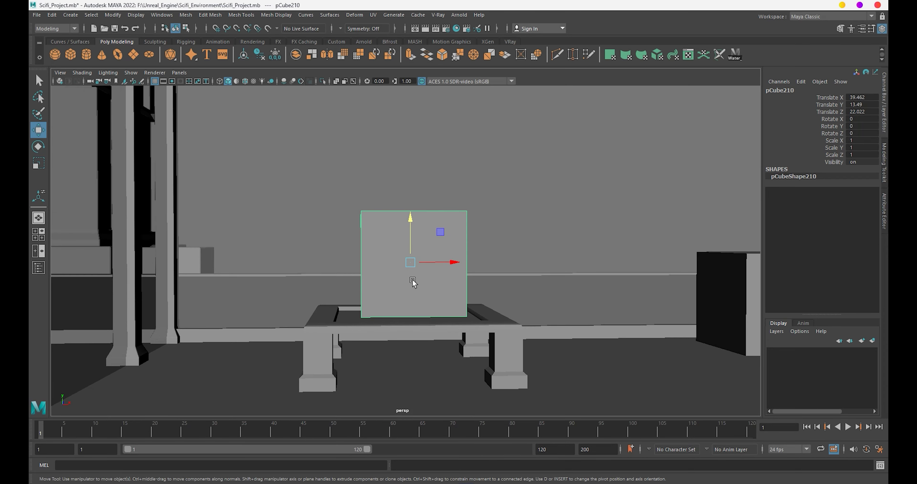
{"action": "key", "text": "r"}
{"action": "middle_click_drag", "start_coordinate": [413, 282], "coordinate": [438, 274]}
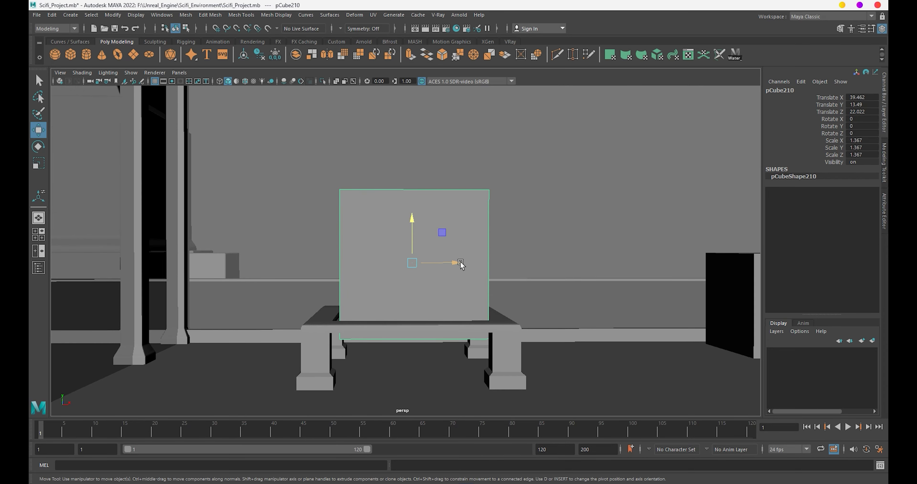
{"action": "mouse_move", "coordinate": [461, 263]}
{"action": "left_mouse_down"}
{"action": "mouse_move", "coordinate": [404, 266]}
{"action": "mouse_move", "coordinate": [413, 249]}
{"action": "mouse_move", "coordinate": [400, 288]}
{"action": "mouse_move", "coordinate": [388, 221]}
{"action": "mouse_move", "coordinate": [382, 295]}
{"action": "left_mouse_up"}
{"action": "key", "text": "w"}
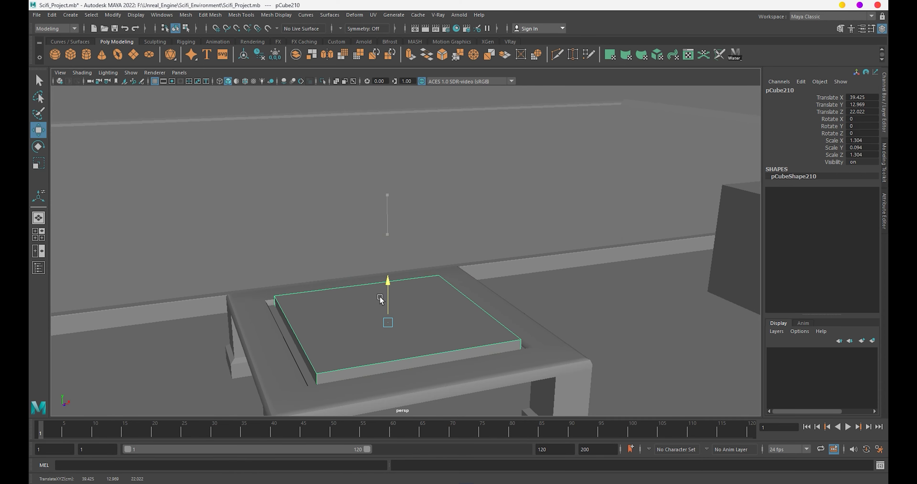
{"action": "left_click_drag", "start_coordinate": [380, 299], "coordinate": [306, 257], "text": "alt"}
Extrude the slab's top face and widen it slightly to form a stepped box.
{"action": "key", "text": "F11"}
{"action": "left_click", "coordinate": [408, 299]}
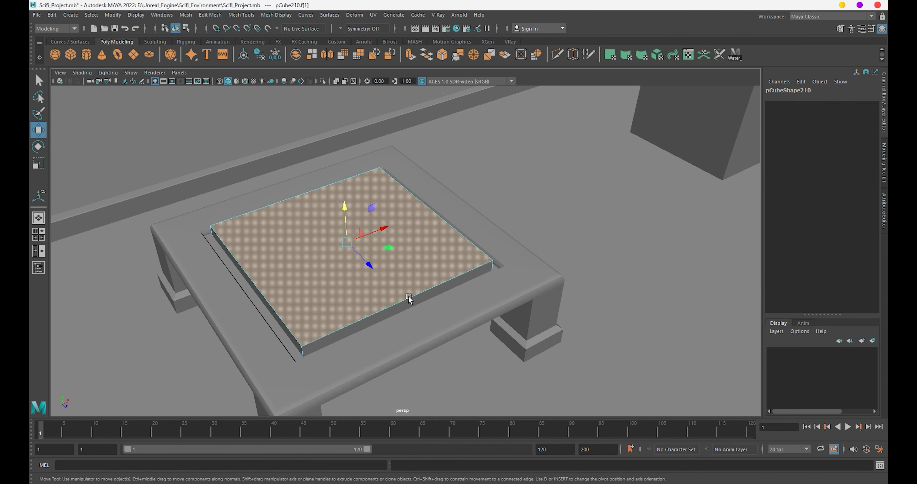
{"action": "mouse_move", "coordinate": [408, 299]}
{"action": "left_mouse_down", "text": "alt"}
{"action": "mouse_move", "coordinate": [382, 280]}
{"action": "mouse_move", "coordinate": [380, 249]}
{"action": "left_mouse_up", "text": "alt"}
{"action": "key", "text": "ctrl+e"}
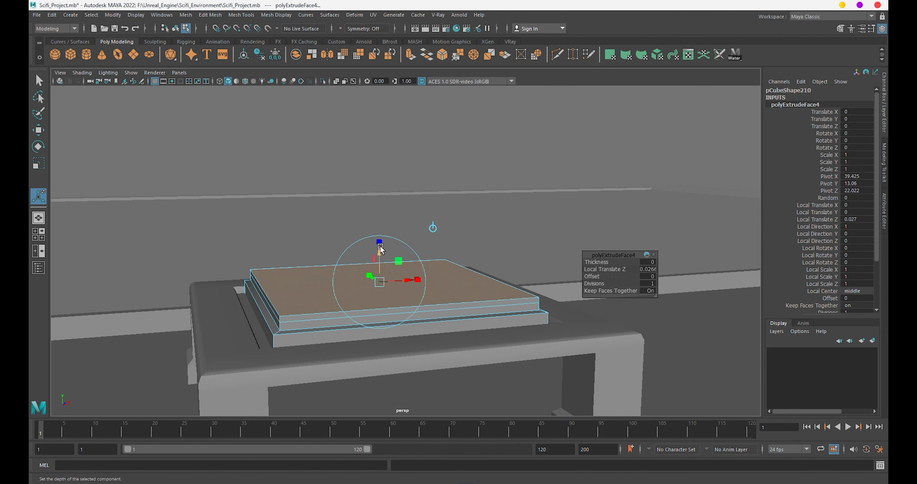
{"action": "mouse_move", "coordinate": [383, 283]}
{"action": "left_mouse_down"}
{"action": "mouse_move", "coordinate": [372, 162]}
{"action": "mouse_move", "coordinate": [366, 177]}
{"action": "left_mouse_up"}
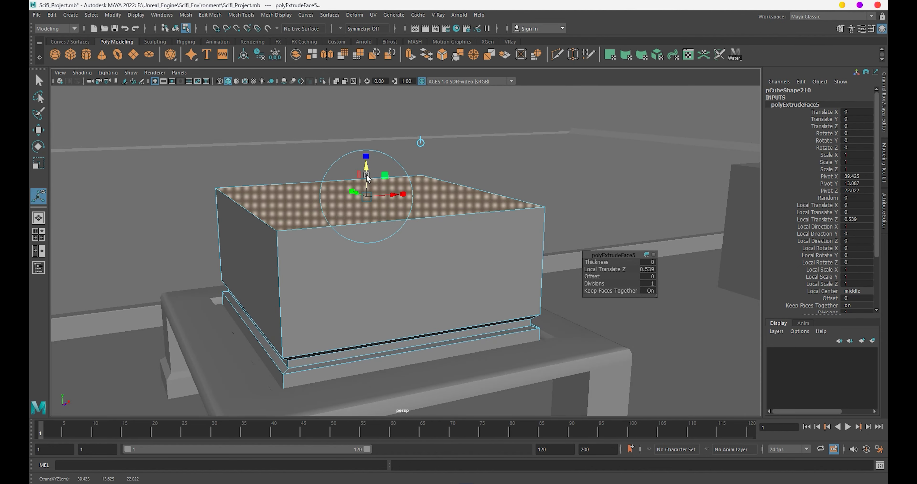
Bevel the raised box's edges into a narrow chamfer with fraction 0.05.
{"action": "key", "text": "ctrl+b"}
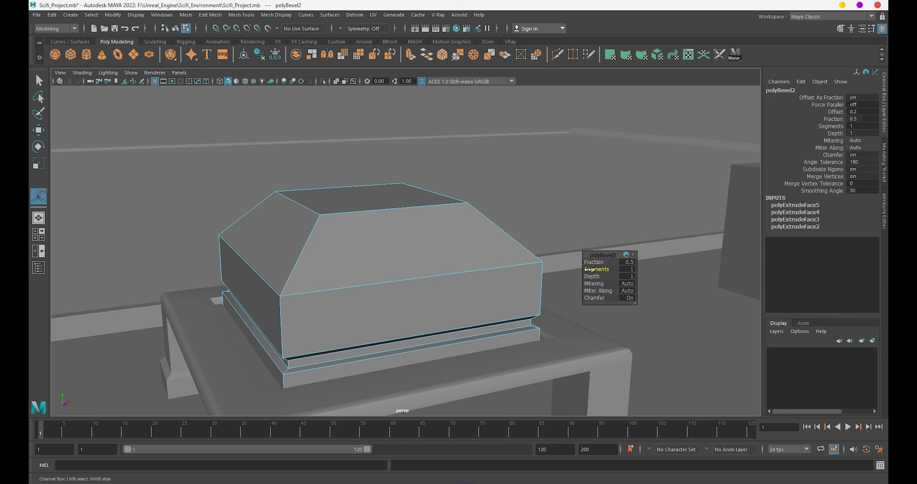
{"action": "left_click_drag", "start_coordinate": [588, 261], "coordinate": [563, 262]}
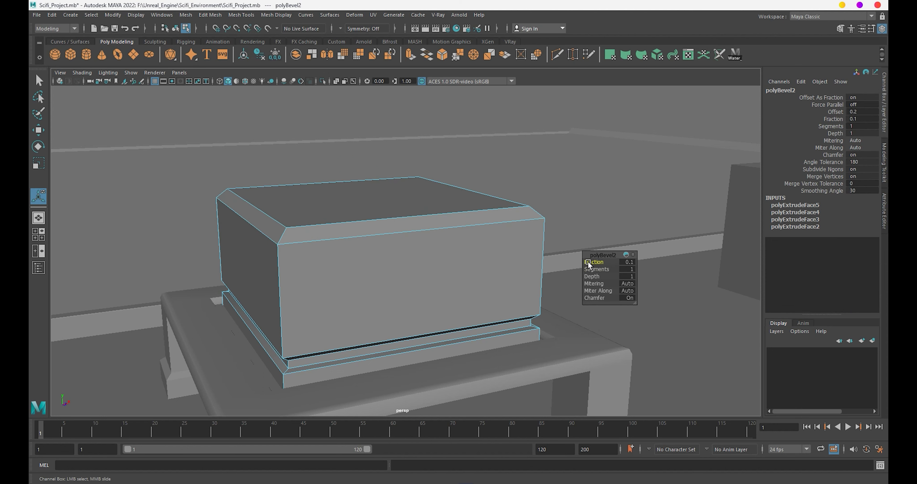
{"action": "type", "text": "5"}
{"action": "key", "text": "Return"}
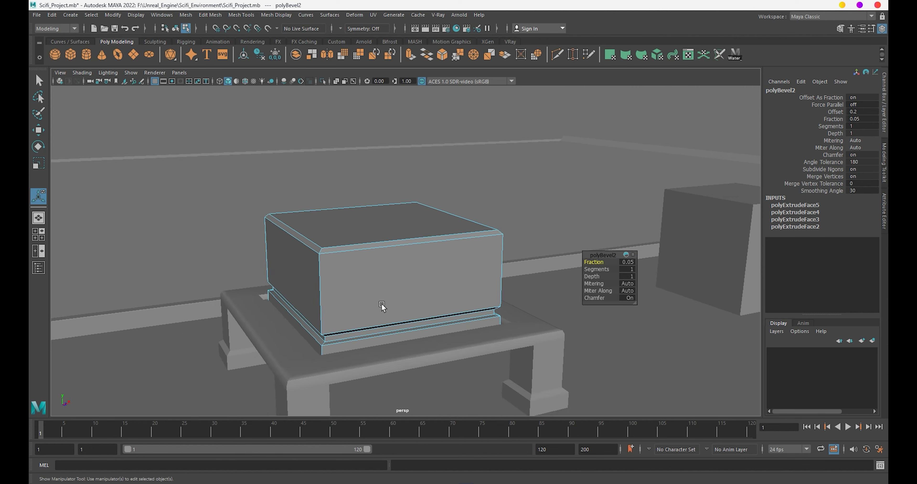
{"action": "left_click_drag", "start_coordinate": [381, 307], "coordinate": [394, 319], "text": "alt"}
{"action": "right_click", "coordinate": [395, 319]}
{"action": "right_click_drag", "start_coordinate": [400, 302], "coordinate": [484, 196]}
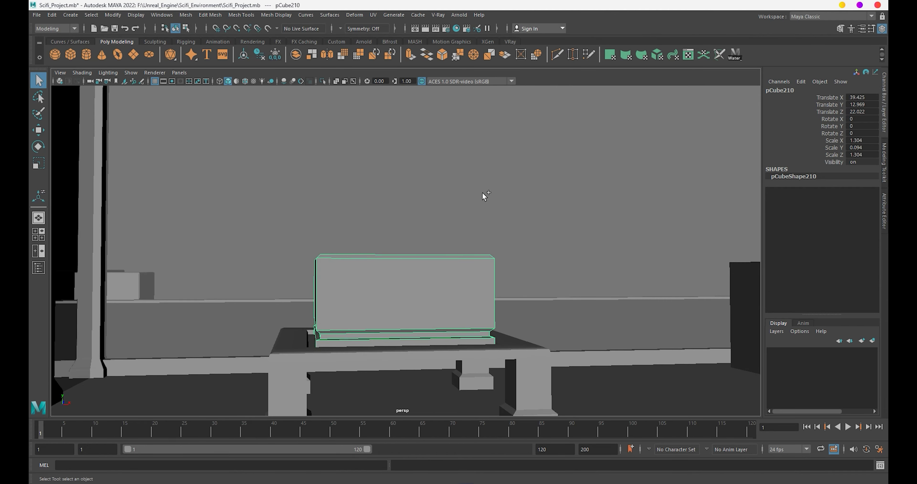
Move the right-hand cube onto the table box and lift it above.
{"action": "key", "text": "w"}
{"action": "mouse_move", "coordinate": [467, 199]}
{"action": "left_mouse_down", "text": "alt"}
{"action": "mouse_move", "coordinate": [466, 290]}
{"action": "mouse_move", "coordinate": [438, 290]}
{"action": "left_mouse_up", "text": "alt"}
{"action": "left_click", "coordinate": [645, 274]}
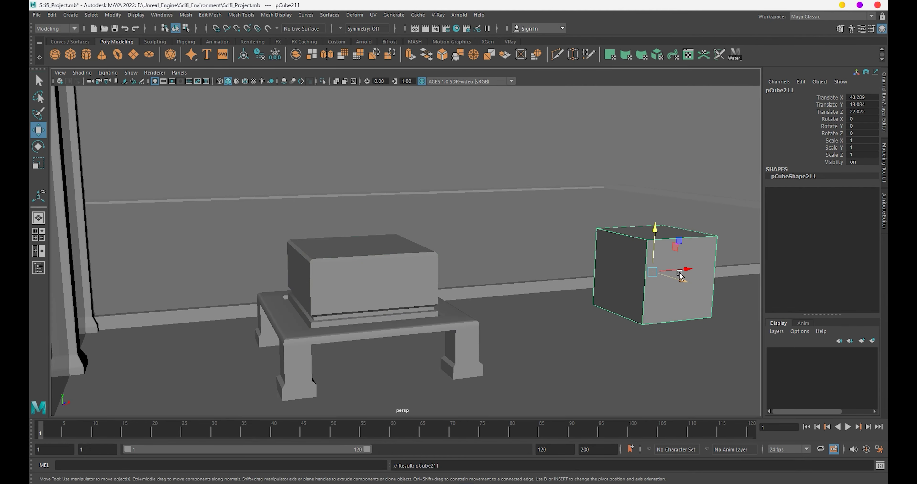
{"action": "left_click_drag", "start_coordinate": [680, 274], "coordinate": [434, 291]}
{"action": "left_click_drag", "start_coordinate": [351, 256], "coordinate": [349, 178]}
{"action": "scroll", "coordinate": [391, 279], "scroll_direction": "up", "scroll_amount": 5}
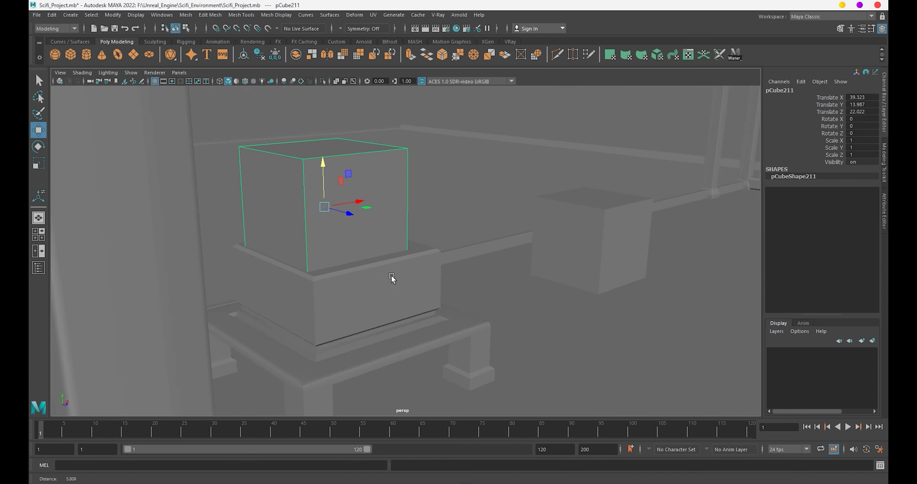
{"action": "mouse_move", "coordinate": [391, 279]}
{"action": "left_mouse_down", "text": "alt"}
{"action": "mouse_move", "coordinate": [438, 331]}
{"action": "mouse_move", "coordinate": [406, 311]}
{"action": "mouse_move", "coordinate": [383, 318]}
{"action": "left_mouse_up", "text": "alt"}
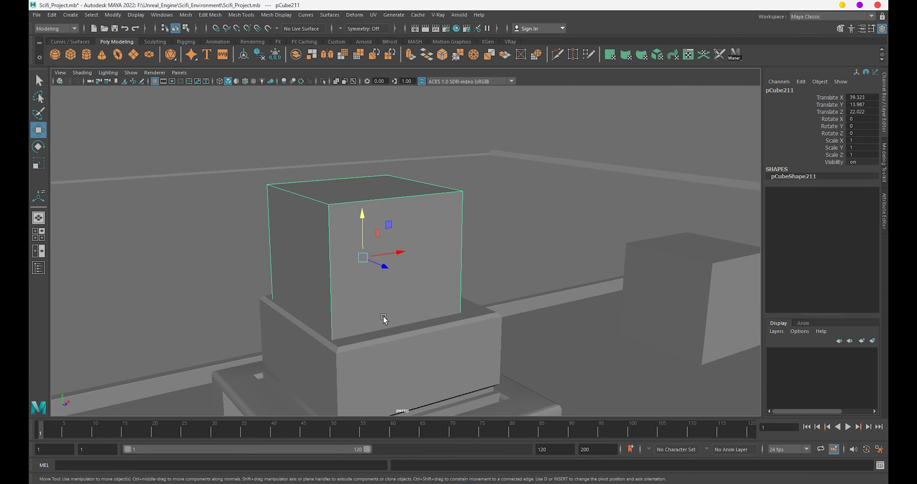
Scale the cube up slightly and raise it a little.
{"action": "mouse_move", "coordinate": [361, 262]}
{"action": "left_mouse_down"}
{"action": "mouse_move", "coordinate": [382, 266]}
{"action": "mouse_move", "coordinate": [326, 280]}
{"action": "mouse_move", "coordinate": [429, 252]}
{"action": "mouse_move", "coordinate": [445, 257]}
{"action": "mouse_move", "coordinate": [404, 249]}
{"action": "mouse_move", "coordinate": [426, 242]}
{"action": "mouse_move", "coordinate": [344, 260]}
{"action": "mouse_move", "coordinate": [390, 245]}
{"action": "mouse_move", "coordinate": [401, 258]}
{"action": "mouse_move", "coordinate": [497, 254]}
{"action": "left_mouse_up"}
{"action": "key", "text": "w"}
{"action": "key", "text": "r"}
{"action": "key", "text": "w"}
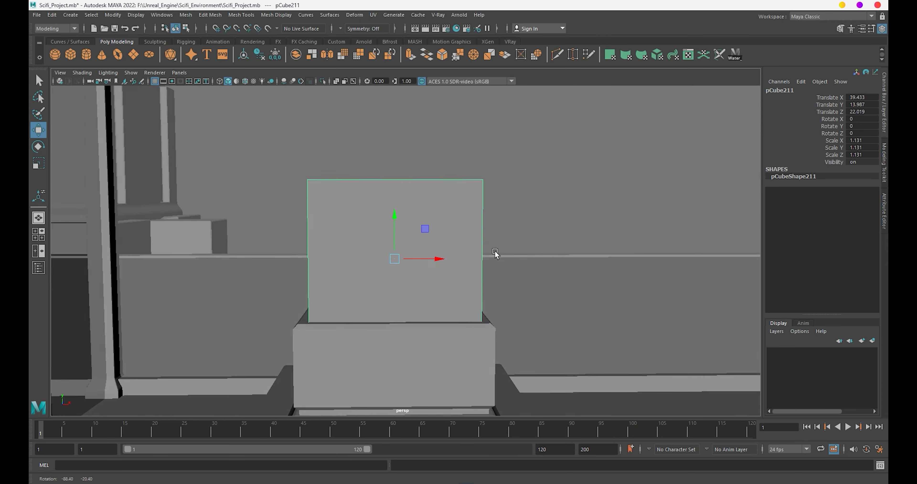
{"action": "key", "text": "r"}
{"action": "key", "text": "w"}
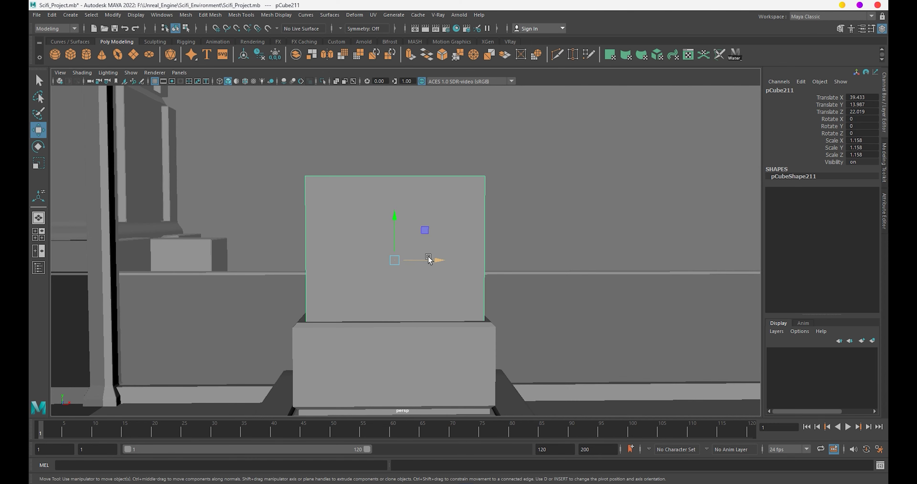
{"action": "left_click_drag", "start_coordinate": [434, 259], "coordinate": [468, 310]}
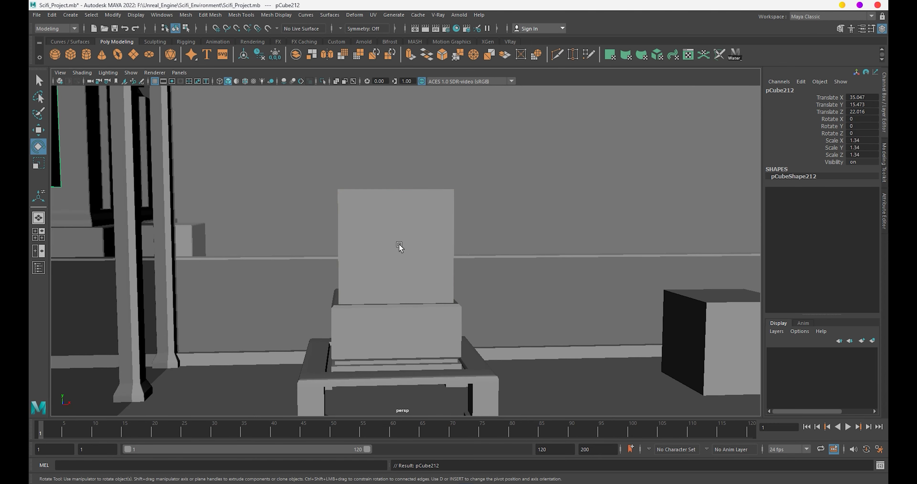
Shape the front cube into a thin, slightly taller panel on the cube's left side.
{"action": "left_click", "coordinate": [389, 245]}
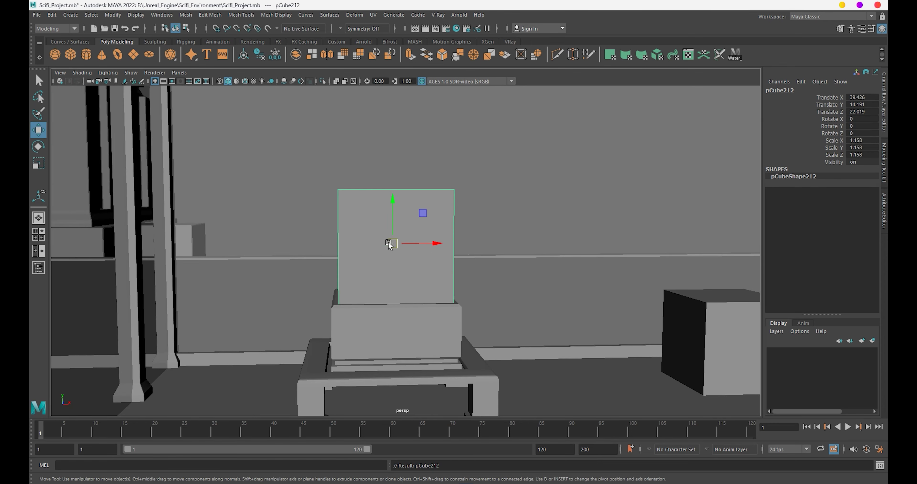
{"action": "key", "text": "r"}
{"action": "mouse_move", "coordinate": [389, 245]}
{"action": "left_mouse_down", "text": "alt"}
{"action": "mouse_move", "coordinate": [429, 260]}
{"action": "mouse_move", "coordinate": [423, 245]}
{"action": "mouse_move", "coordinate": [402, 242]}
{"action": "mouse_move", "coordinate": [409, 250]}
{"action": "mouse_move", "coordinate": [400, 256]}
{"action": "mouse_move", "coordinate": [385, 238]}
{"action": "mouse_move", "coordinate": [411, 257]}
{"action": "mouse_move", "coordinate": [416, 229]}
{"action": "left_mouse_up", "text": "alt"}
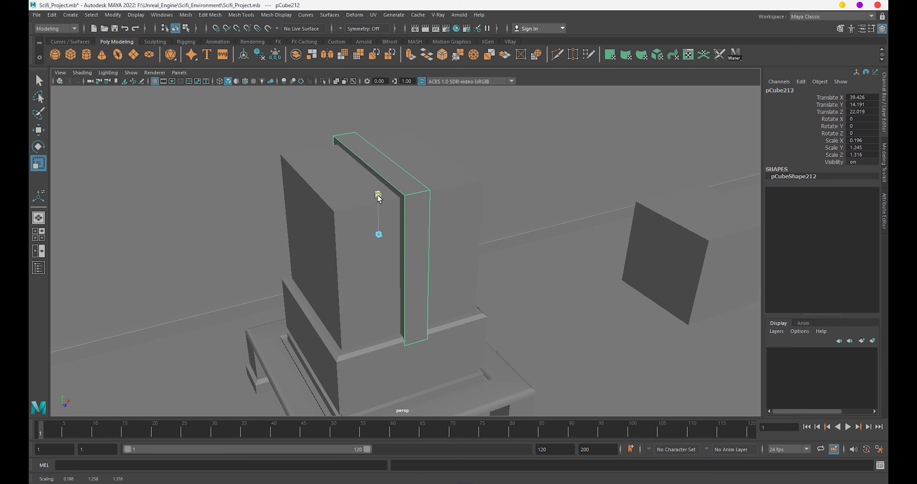
{"action": "left_click_drag", "start_coordinate": [378, 198], "coordinate": [378, 195]}
{"action": "key", "text": "w"}
{"action": "mouse_move", "coordinate": [411, 219]}
{"action": "left_mouse_down"}
{"action": "mouse_move", "coordinate": [367, 237]}
{"action": "mouse_move", "coordinate": [380, 262]}
{"action": "left_mouse_up"}
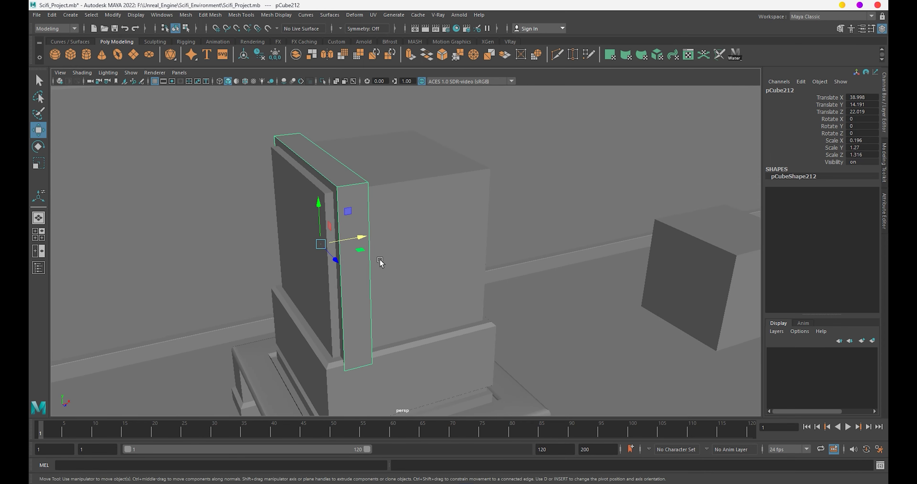
{"action": "left_click", "coordinate": [380, 245]}
{"action": "left_click_drag", "start_coordinate": [318, 208], "coordinate": [318, 197]}
{"action": "left_click_drag", "start_coordinate": [318, 197], "coordinate": [308, 210], "text": "alt"}
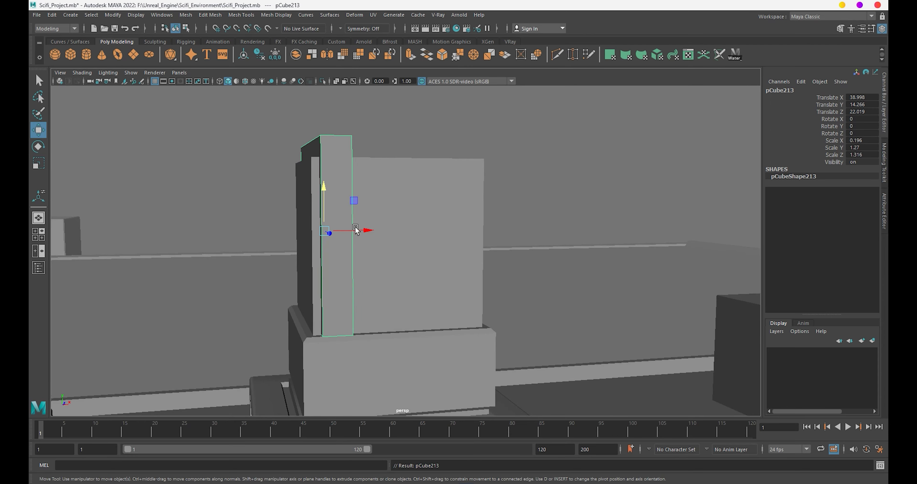
Position the copied panel on the cube's right side.
{"action": "left_click_drag", "start_coordinate": [356, 230], "coordinate": [466, 239]}
{"action": "mouse_move", "coordinate": [466, 240]}
{"action": "right_mouse_down", "text": "alt"}
{"action": "mouse_move", "coordinate": [465, 247]}
{"action": "mouse_move", "coordinate": [439, 231]}
{"action": "right_mouse_up", "text": "alt"}
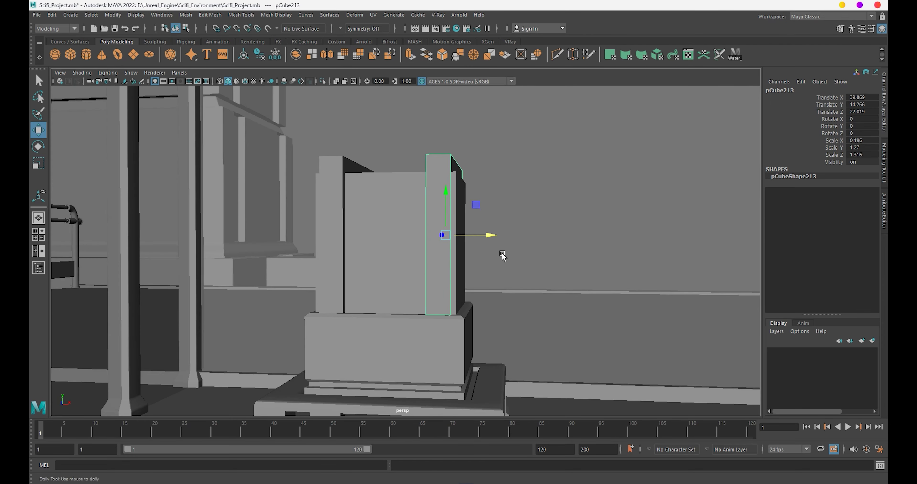
{"action": "right_click_drag", "start_coordinate": [502, 256], "coordinate": [498, 256], "text": "alt"}
{"action": "mouse_move", "coordinate": [497, 256]}
{"action": "left_mouse_down", "text": "alt"}
{"action": "mouse_move", "coordinate": [463, 249]}
{"action": "mouse_move", "coordinate": [487, 251]}
{"action": "mouse_move", "coordinate": [479, 257]}
{"action": "left_mouse_up", "text": "alt"}
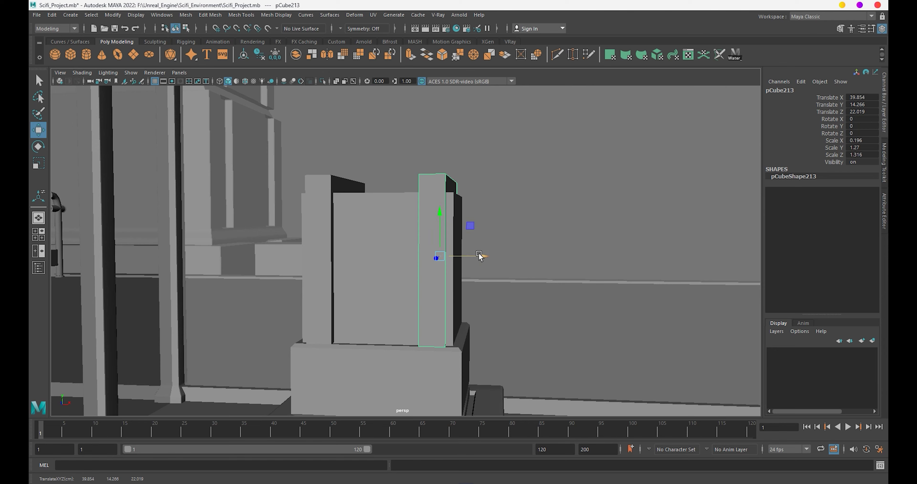
Bevel the central cube, then try a bevel on the side panel and remove it.
{"action": "key", "text": "ctrl+z"}
{"action": "key", "text": "ctrl+z"}
{"action": "key", "text": "ctrl+z"}
{"action": "key", "text": "ctrl+z"}
{"action": "key", "text": "ctrl+z"}
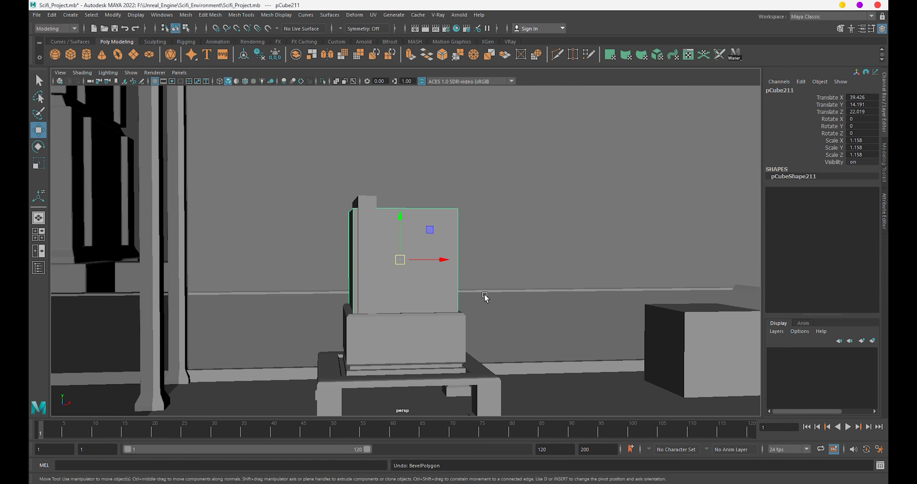
{"action": "key", "text": "ctrl+b"}
{"action": "left_click", "coordinate": [371, 260]}
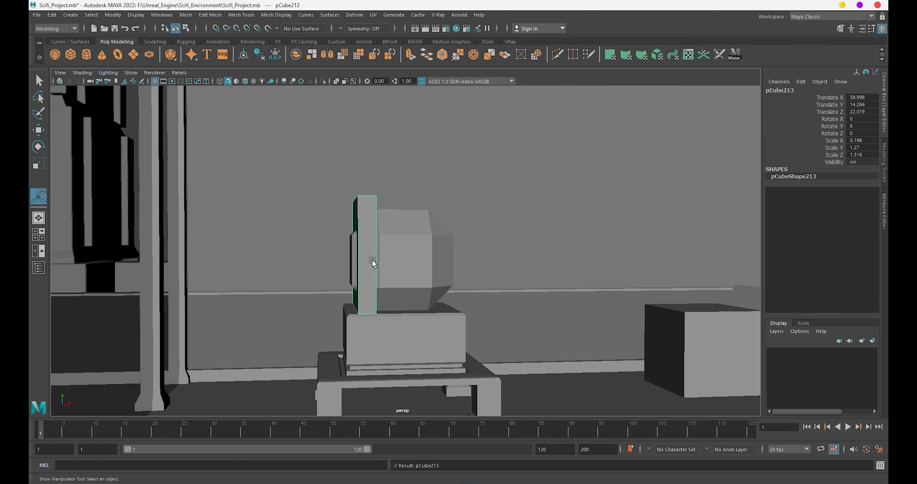
{"action": "key", "text": "ctrl+z"}
{"action": "key", "text": "ctrl+b"}
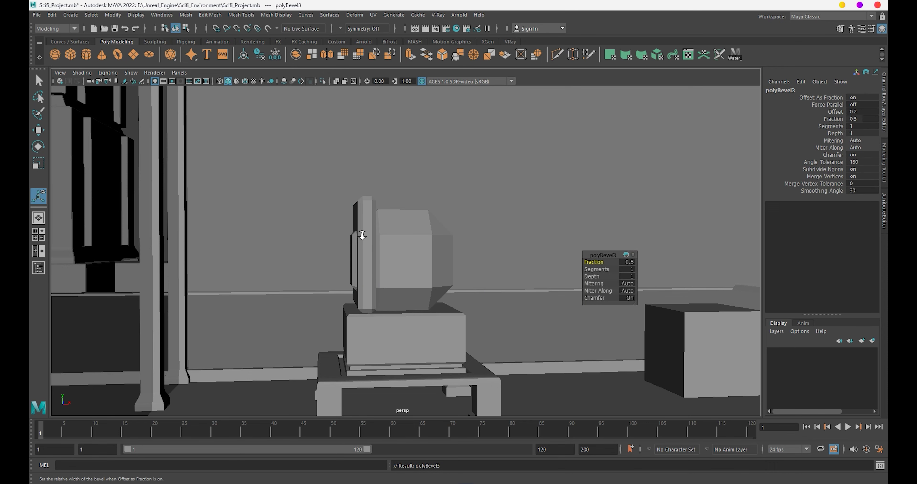
{"action": "scroll", "coordinate": [387, 245], "scroll_direction": "up", "scroll_amount": 3}
{"action": "left_click_drag", "start_coordinate": [599, 261], "coordinate": [597, 262]}
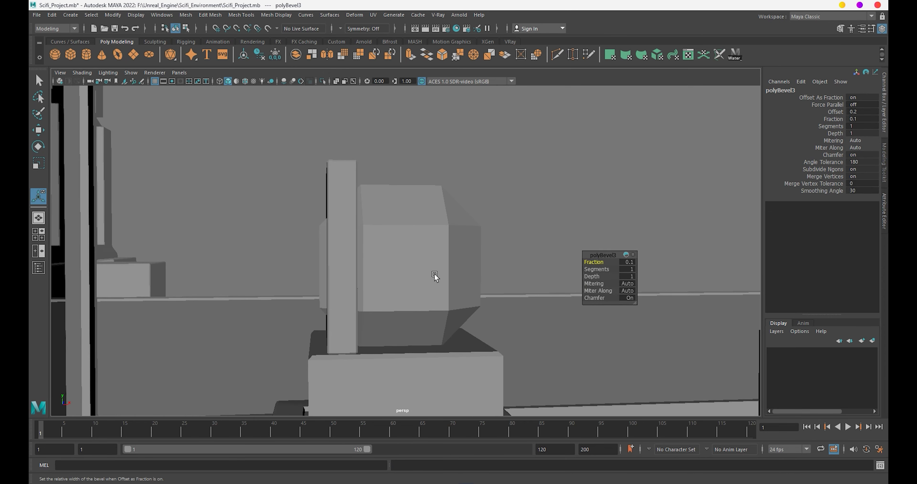
{"action": "left_click_drag", "start_coordinate": [435, 275], "coordinate": [390, 277], "text": "alt"}
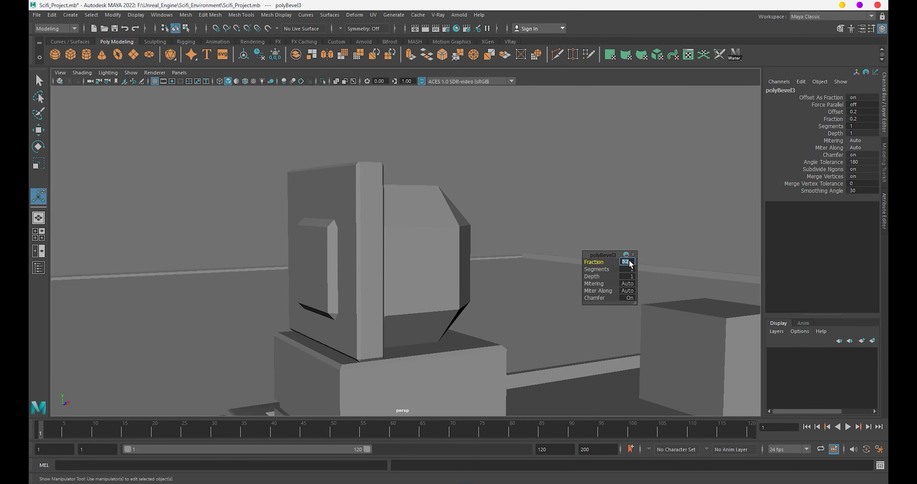
Duplicate the monitor's side post and slide the copy along X to the other side.
{"action": "left_click_drag", "start_coordinate": [499, 256], "coordinate": [368, 260], "text": "alt"}
{"action": "left_click", "coordinate": [369, 259]}
{"action": "key", "text": "q"}
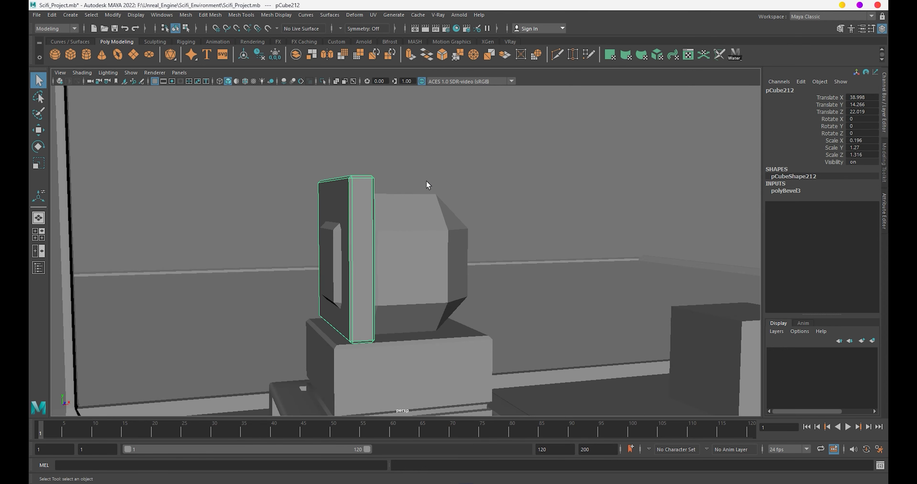
{"action": "key", "text": "w"}
{"action": "left_click_drag", "start_coordinate": [378, 256], "coordinate": [467, 255]}
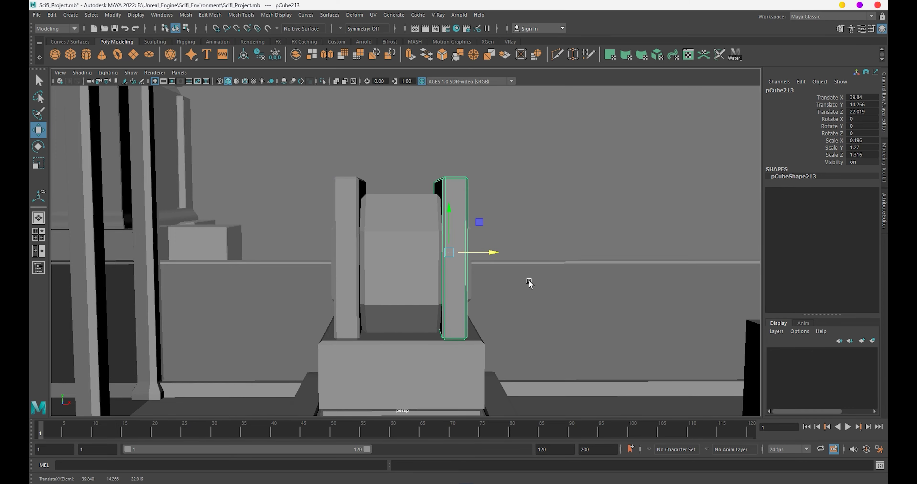
{"action": "mouse_move", "coordinate": [530, 282]}
{"action": "left_mouse_down", "text": "alt"}
{"action": "mouse_move", "coordinate": [545, 368]}
{"action": "mouse_move", "coordinate": [543, 360]}
{"action": "mouse_move", "coordinate": [505, 367]}
{"action": "mouse_move", "coordinate": [483, 326]}
{"action": "mouse_move", "coordinate": [491, 351]}
{"action": "left_mouse_up", "text": "alt"}
Frame the chair and shift-drag a copy of the spare cube behind it.
{"action": "left_click", "coordinate": [545, 368]}
{"action": "key", "text": "f"}
{"action": "scroll", "coordinate": [491, 352], "scroll_direction": "down", "scroll_amount": 5}
{"action": "left_click", "coordinate": [614, 333]}
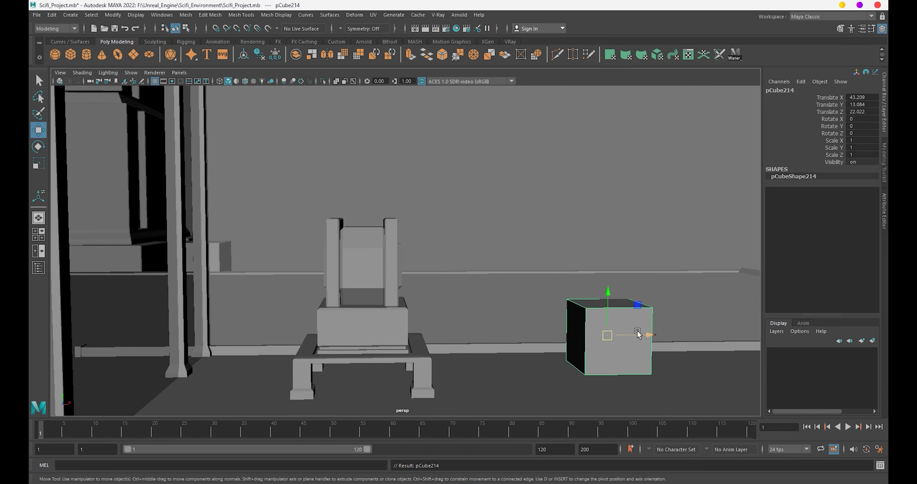
{"action": "left_click_drag", "start_coordinate": [637, 334], "coordinate": [407, 345], "text": "shift"}
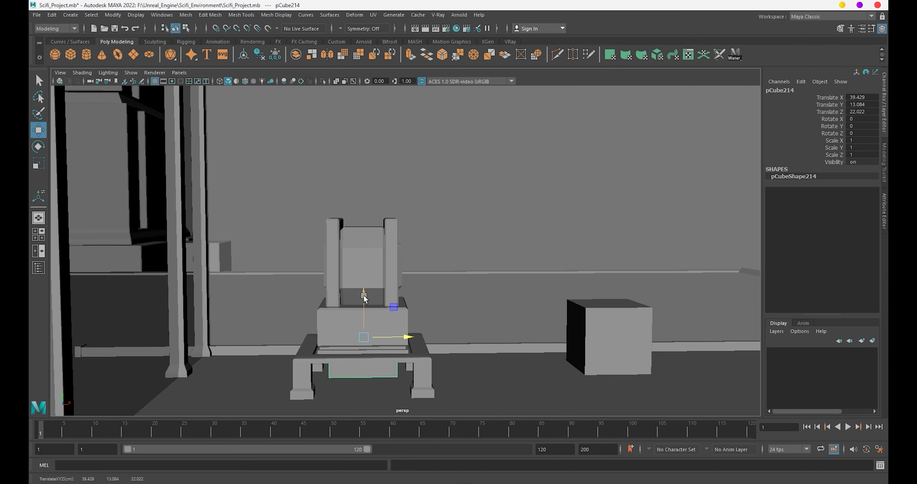
Raise the cube above the chair back and scale it into a tall panel.
{"action": "mouse_move", "coordinate": [364, 297]}
{"action": "left_mouse_down"}
{"action": "mouse_move", "coordinate": [348, 133]}
{"action": "mouse_move", "coordinate": [359, 179]}
{"action": "mouse_move", "coordinate": [409, 272]}
{"action": "left_mouse_up"}
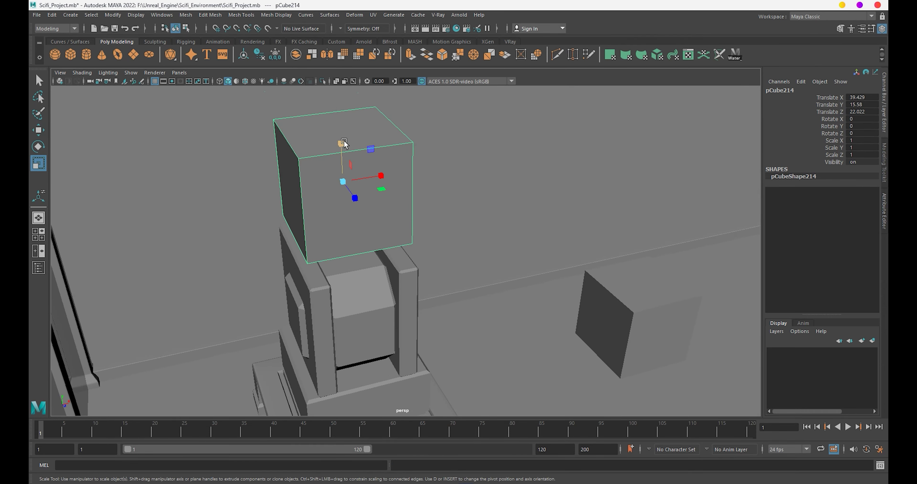
{"action": "left_click_drag", "start_coordinate": [344, 142], "coordinate": [344, 174]}
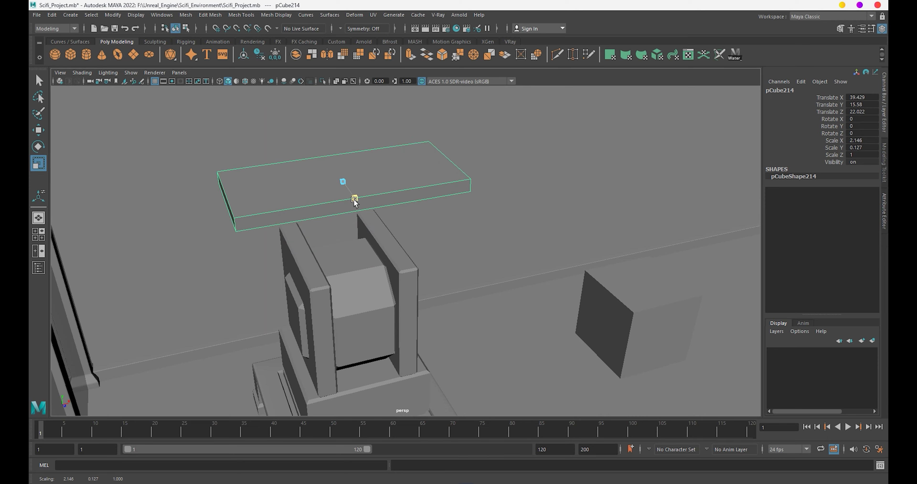
{"action": "mouse_move", "coordinate": [343, 158]}
{"action": "left_mouse_down", "text": "alt"}
{"action": "mouse_move", "coordinate": [299, 174]}
{"action": "mouse_move", "coordinate": [334, 170]}
{"action": "left_mouse_up", "text": "alt"}
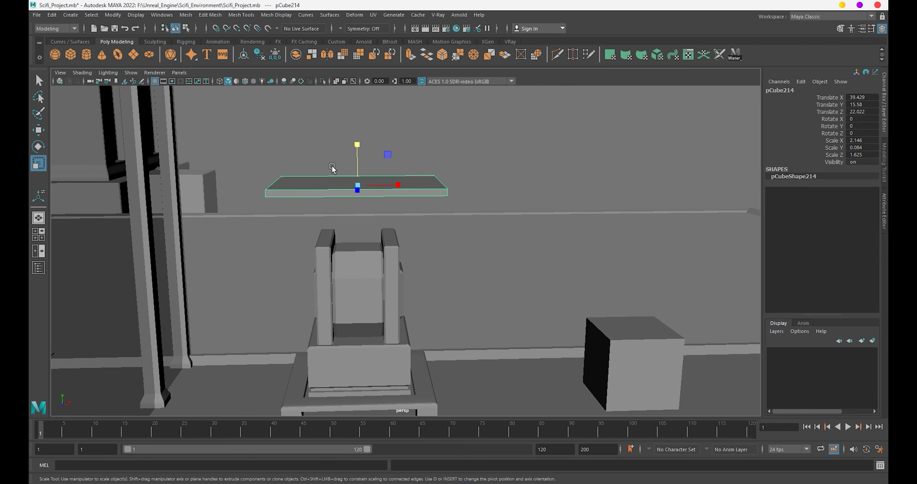
{"action": "key", "text": "q"}
Extrude and inset the panel's front face, then extrude it again to recess it.
{"action": "scroll", "coordinate": [365, 203], "scroll_direction": "up", "scroll_amount": 2}
{"action": "right_click_drag", "start_coordinate": [361, 182], "coordinate": [366, 205]}
{"action": "left_click", "coordinate": [360, 194]}
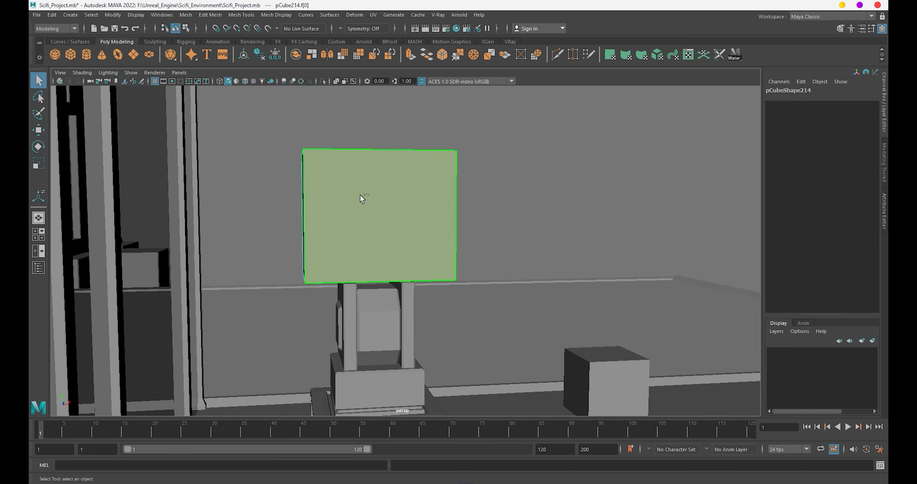
{"action": "key", "text": "ctrl+e"}
{"action": "mouse_move", "coordinate": [366, 236]}
{"action": "left_mouse_down", "text": "alt"}
{"action": "mouse_move", "coordinate": [399, 248]}
{"action": "mouse_move", "coordinate": [384, 242]}
{"action": "mouse_move", "coordinate": [420, 288]}
{"action": "mouse_move", "coordinate": [412, 258]}
{"action": "mouse_move", "coordinate": [388, 235]}
{"action": "mouse_move", "coordinate": [514, 203]}
{"action": "mouse_move", "coordinate": [397, 196]}
{"action": "left_mouse_up", "text": "alt"}
{"action": "left_click", "coordinate": [455, 213]}
{"action": "key", "text": "ctrl+e"}
Bevel the screen box's edges in object mode and select the spare cube.
{"action": "key", "text": "F8"}
{"action": "key", "text": "ctrl+b"}
{"action": "mouse_move", "coordinate": [431, 151]}
{"action": "left_mouse_down", "text": "alt"}
{"action": "mouse_move", "coordinate": [413, 214]}
{"action": "mouse_move", "coordinate": [428, 196]}
{"action": "left_mouse_up", "text": "alt"}
{"action": "scroll", "coordinate": [413, 214], "scroll_direction": "down", "scroll_amount": 5}
{"action": "right_click_drag", "start_coordinate": [404, 229], "coordinate": [457, 185]}
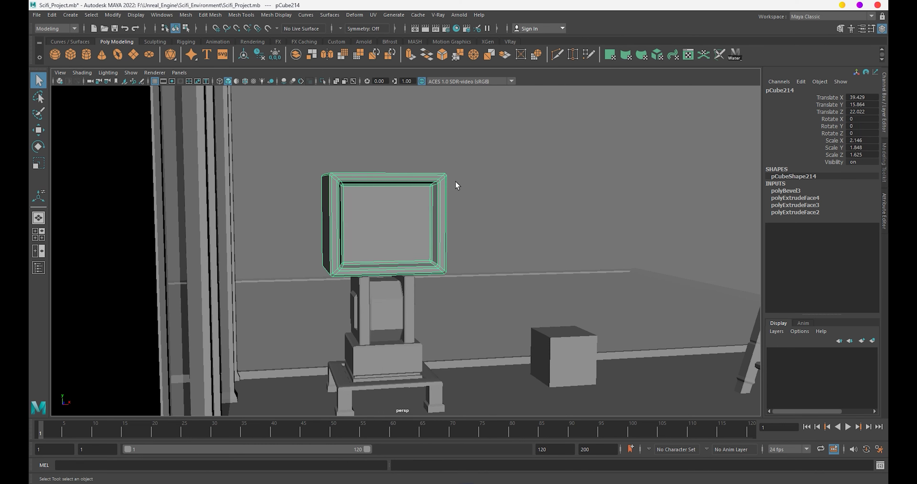
{"action": "key", "text": "alt+shift+d"}
{"action": "key", "text": "w"}
{"action": "left_click_drag", "start_coordinate": [457, 185], "coordinate": [508, 312], "text": "alt"}
{"action": "left_click", "coordinate": [646, 343]}
Duplicate the spare cube into a wide thin slab tilted 14.11 on X under the screen.
{"action": "key", "text": "ctrl+d"}
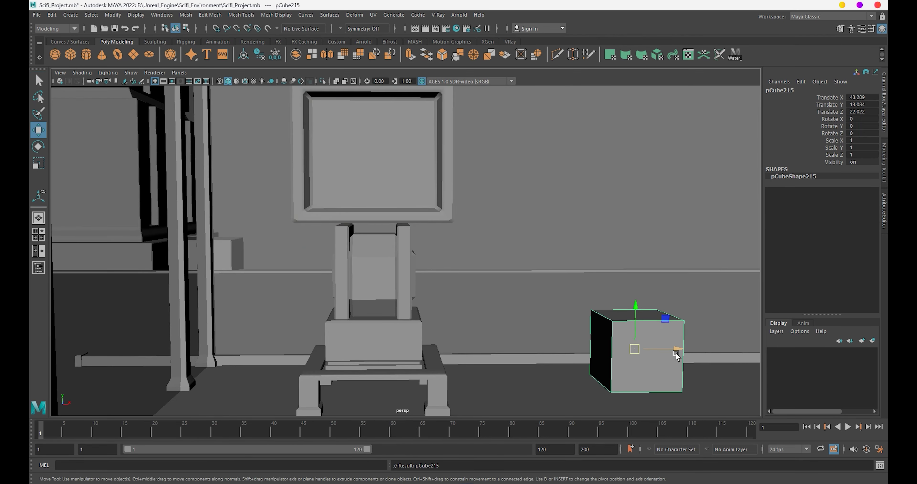
{"action": "left_click_drag", "start_coordinate": [676, 353], "coordinate": [418, 352]}
{"action": "mouse_move", "coordinate": [373, 312]}
{"action": "left_mouse_down"}
{"action": "mouse_move", "coordinate": [374, 205]}
{"action": "mouse_move", "coordinate": [412, 324]}
{"action": "left_mouse_up"}
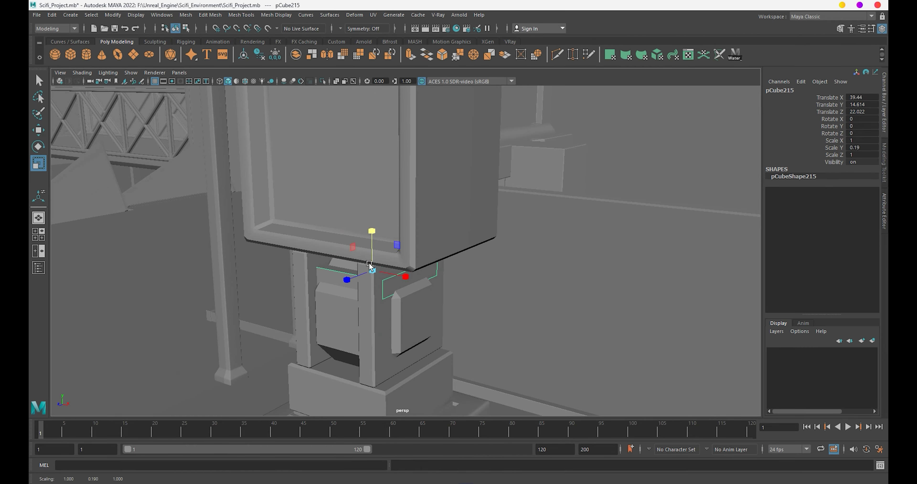
{"action": "left_click_drag", "start_coordinate": [368, 263], "coordinate": [399, 285], "text": "alt"}
{"action": "mouse_move", "coordinate": [399, 285]}
{"action": "left_mouse_down"}
{"action": "mouse_move", "coordinate": [418, 311]}
{"action": "mouse_move", "coordinate": [395, 292]}
{"action": "mouse_move", "coordinate": [361, 297]}
{"action": "mouse_move", "coordinate": [407, 289]}
{"action": "mouse_move", "coordinate": [474, 356]}
{"action": "mouse_move", "coordinate": [455, 287]}
{"action": "left_mouse_up"}
{"action": "key", "text": "e"}
{"action": "key", "text": "w"}
{"action": "mouse_move", "coordinate": [460, 246]}
{"action": "left_mouse_down"}
{"action": "mouse_move", "coordinate": [487, 241]}
{"action": "mouse_move", "coordinate": [464, 217]}
{"action": "mouse_move", "coordinate": [459, 223]}
{"action": "left_mouse_up"}
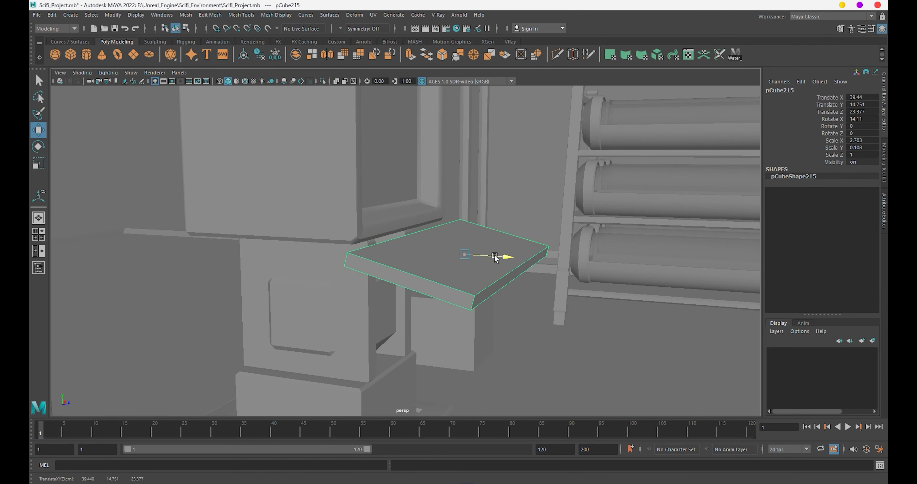
{"action": "mouse_move", "coordinate": [495, 258]}
{"action": "left_mouse_down"}
{"action": "mouse_move", "coordinate": [475, 256]}
{"action": "mouse_move", "coordinate": [491, 306]}
{"action": "mouse_move", "coordinate": [399, 250]}
{"action": "mouse_move", "coordinate": [454, 302]}
{"action": "mouse_move", "coordinate": [526, 315]}
{"action": "mouse_move", "coordinate": [553, 303]}
{"action": "mouse_move", "coordinate": [431, 308]}
{"action": "left_mouse_up"}
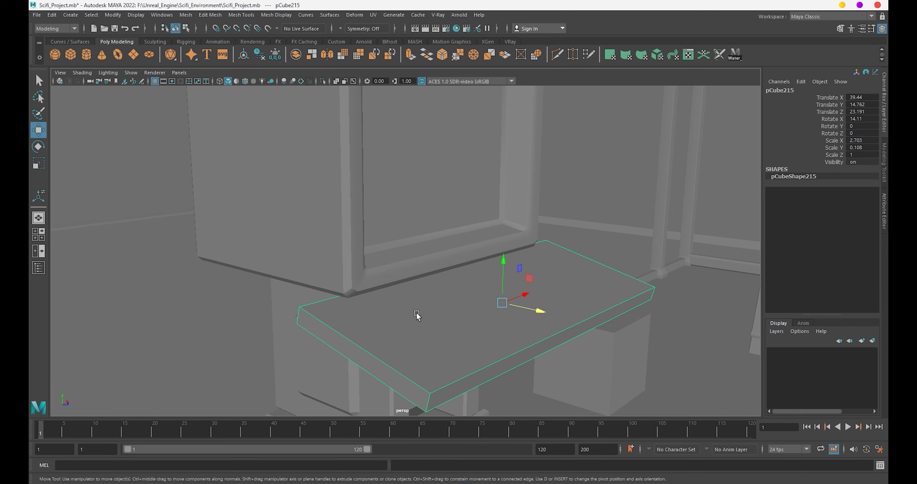
Extrude the slab's top face and scale it inward to leave a raised rim.
{"action": "right_click", "coordinate": [416, 249]}
{"action": "left_click_drag", "start_coordinate": [415, 249], "coordinate": [378, 300], "text": "alt"}
{"action": "right_click", "coordinate": [119, 251]}
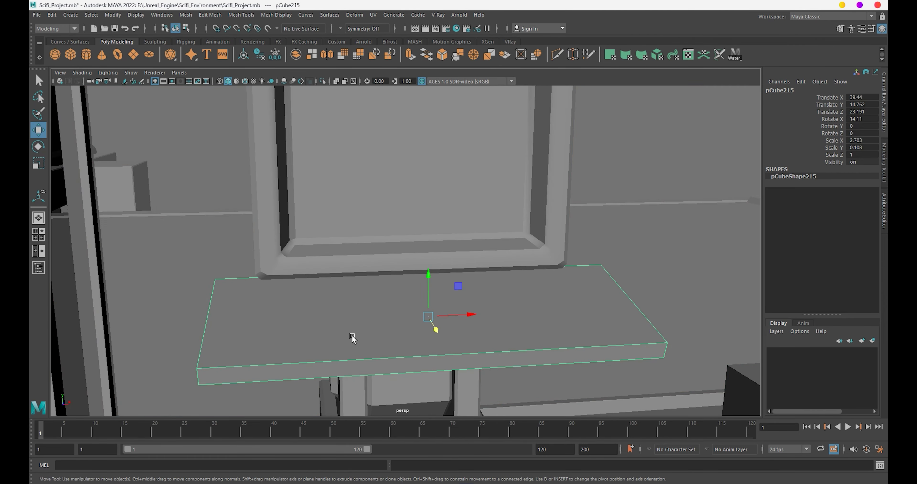
{"action": "right_click_drag", "start_coordinate": [353, 338], "coordinate": [350, 249]}
{"action": "left_click", "coordinate": [362, 330]}
{"action": "key", "text": "ctrl+e"}
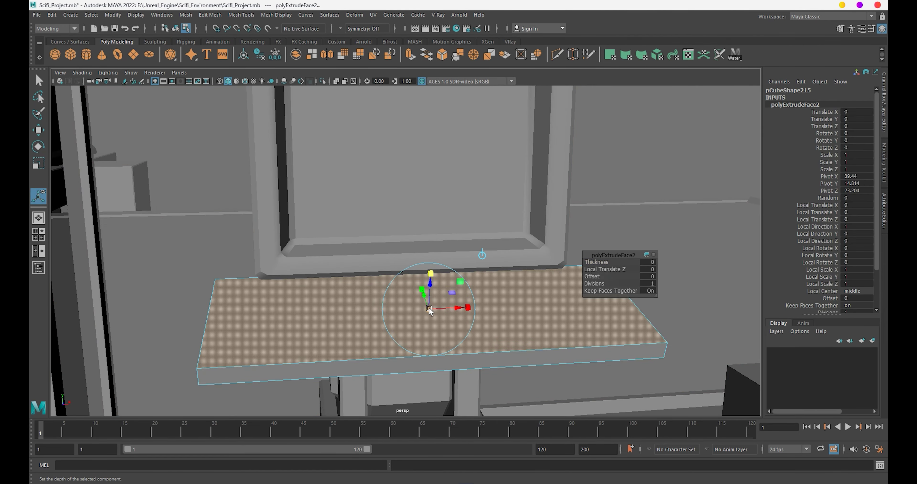
{"action": "left_click", "coordinate": [429, 309]}
{"action": "left_click_drag", "start_coordinate": [421, 292], "coordinate": [430, 285]}
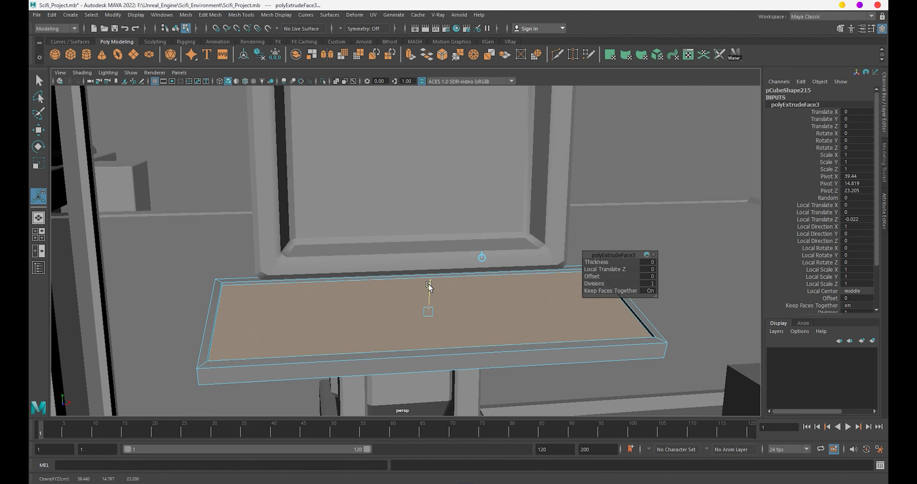
Extrude the desk's underside faces downward into a single support leg.
{"action": "right_click_drag", "start_coordinate": [322, 227], "coordinate": [369, 215]}
{"action": "right_click_drag", "start_coordinate": [429, 227], "coordinate": [447, 279]}
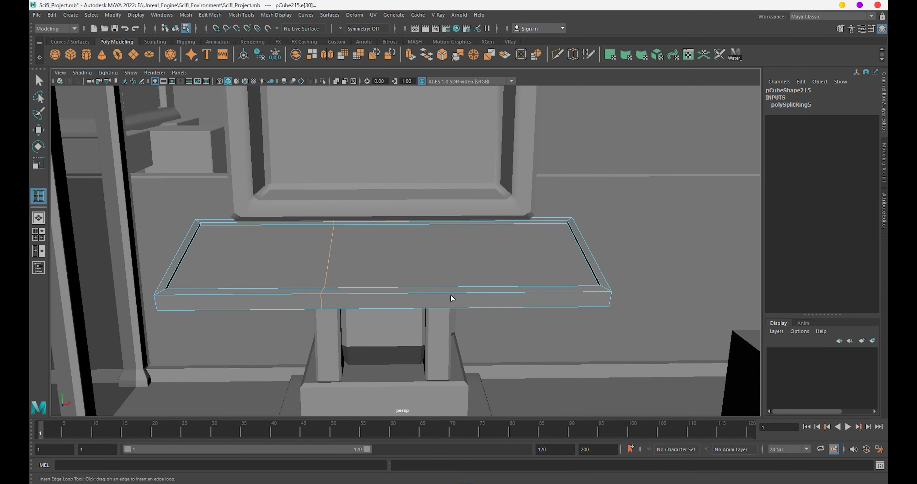
{"action": "mouse_move", "coordinate": [449, 293]}
{"action": "right_mouse_down", "text": "alt"}
{"action": "mouse_move", "coordinate": [421, 247]}
{"action": "mouse_move", "coordinate": [445, 210]}
{"action": "right_mouse_up", "text": "alt"}
{"action": "key", "text": "w"}
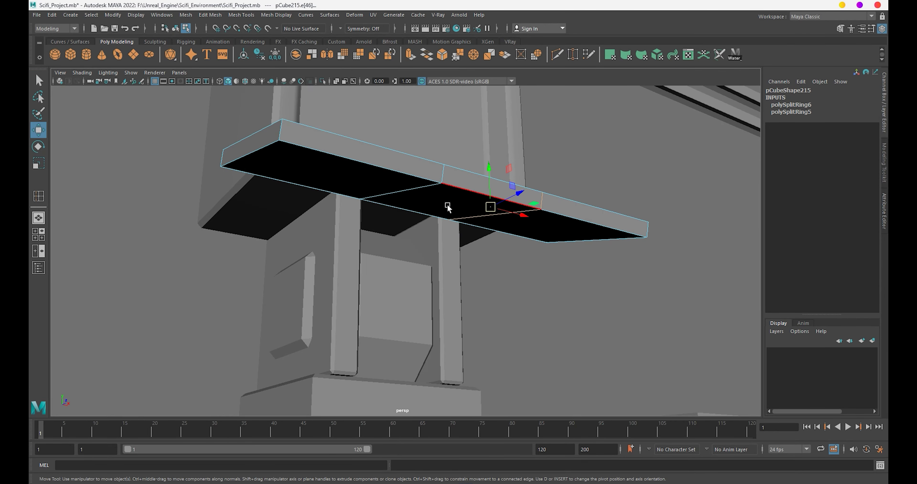
{"action": "key", "text": "ctrl+e"}
{"action": "left_click_drag", "start_coordinate": [446, 204], "coordinate": [465, 326], "text": "alt"}
{"action": "right_click_drag", "start_coordinate": [464, 326], "coordinate": [485, 170], "text": "alt"}
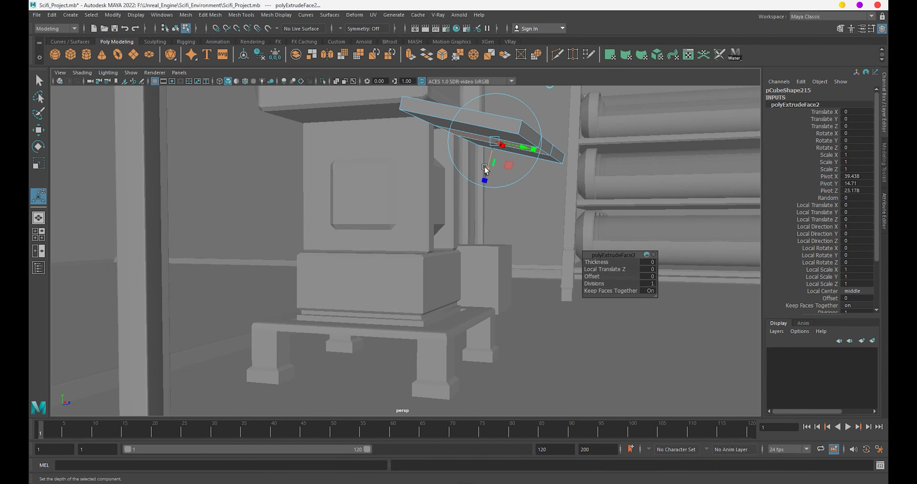
{"action": "mouse_move", "coordinate": [485, 170]}
{"action": "left_mouse_down"}
{"action": "mouse_move", "coordinate": [420, 385]}
{"action": "mouse_move", "coordinate": [376, 371]}
{"action": "mouse_move", "coordinate": [469, 300]}
{"action": "left_mouse_up"}
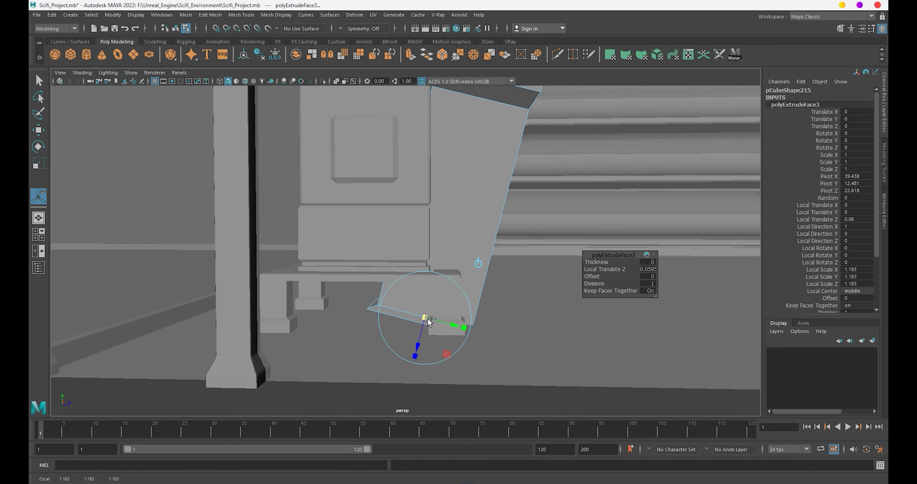
Slide the desk outward from the console and delete its construction history.
{"action": "left_click_drag", "start_coordinate": [533, 344], "coordinate": [460, 211], "text": "alt"}
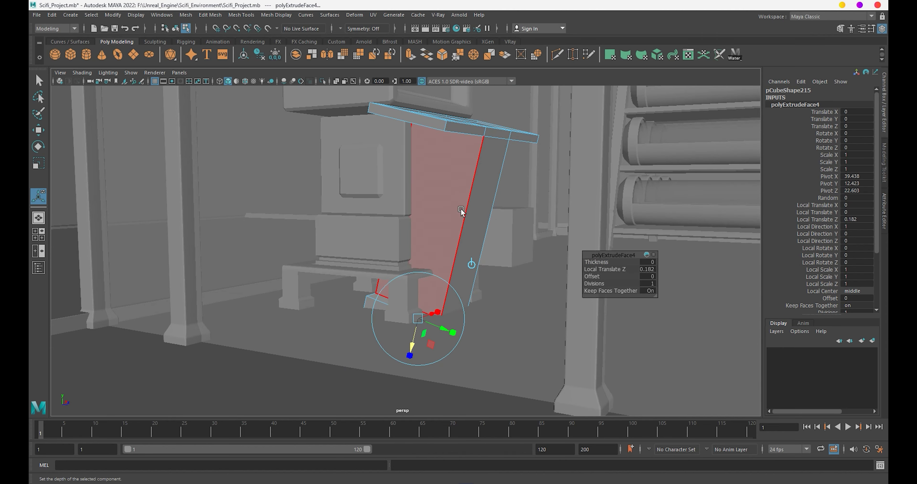
{"action": "right_click_drag", "start_coordinate": [461, 210], "coordinate": [545, 189]}
{"action": "key", "text": "w"}
{"action": "left_click_drag", "start_coordinate": [545, 188], "coordinate": [479, 240], "text": "alt"}
{"action": "mouse_move", "coordinate": [487, 141]}
{"action": "left_mouse_down"}
{"action": "mouse_move", "coordinate": [581, 152]}
{"action": "mouse_move", "coordinate": [487, 244]}
{"action": "mouse_move", "coordinate": [460, 251]}
{"action": "mouse_move", "coordinate": [469, 260]}
{"action": "mouse_move", "coordinate": [490, 249]}
{"action": "mouse_move", "coordinate": [409, 246]}
{"action": "mouse_move", "coordinate": [434, 239]}
{"action": "mouse_move", "coordinate": [357, 230]}
{"action": "mouse_move", "coordinate": [338, 272]}
{"action": "left_mouse_up"}
{"action": "left_click", "coordinate": [489, 250]}
{"action": "left_click", "coordinate": [339, 272]}
{"action": "right_click_drag", "start_coordinate": [339, 271], "coordinate": [431, 302], "text": "alt"}
{"action": "scroll", "coordinate": [431, 301], "scroll_direction": "down", "scroll_amount": 5}
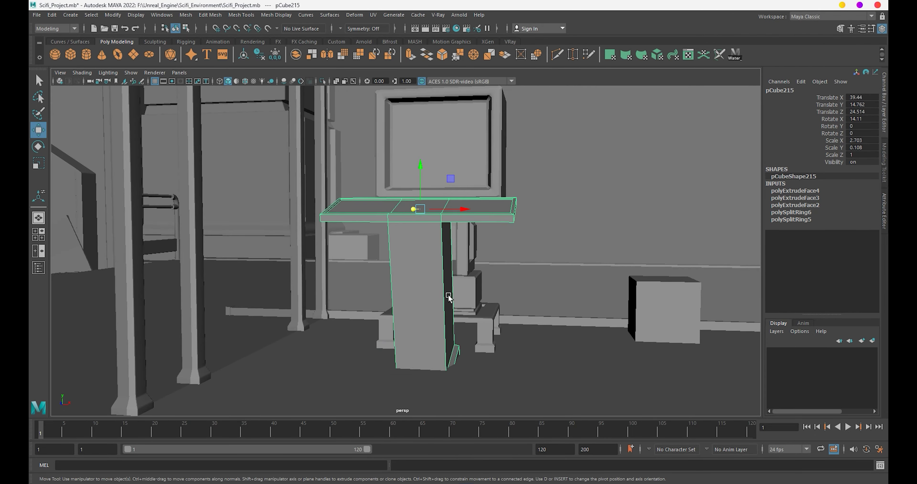
{"action": "key", "text": "alt+shift+d"}
Duplicate the small floor cube and raise the copy to rail height.
{"action": "mouse_move", "coordinate": [450, 296]}
{"action": "left_mouse_down", "text": "alt"}
{"action": "mouse_move", "coordinate": [502, 180]}
{"action": "mouse_move", "coordinate": [401, 264]}
{"action": "mouse_move", "coordinate": [399, 235]}
{"action": "mouse_move", "coordinate": [545, 317]}
{"action": "mouse_move", "coordinate": [623, 322]}
{"action": "mouse_move", "coordinate": [461, 313]}
{"action": "mouse_move", "coordinate": [532, 368]}
{"action": "mouse_move", "coordinate": [396, 265]}
{"action": "mouse_move", "coordinate": [444, 302]}
{"action": "left_mouse_up", "text": "alt"}
{"action": "key", "text": "q"}
{"action": "left_click", "coordinate": [399, 236]}
{"action": "mouse_move", "coordinate": [445, 302]}
{"action": "right_mouse_down", "text": "alt"}
{"action": "mouse_move", "coordinate": [355, 244]}
{"action": "mouse_move", "coordinate": [436, 268]}
{"action": "mouse_move", "coordinate": [416, 327]}
{"action": "right_mouse_up", "text": "alt"}
{"action": "left_click_drag", "start_coordinate": [416, 327], "coordinate": [442, 217], "text": "alt"}
{"action": "left_click", "coordinate": [462, 347]}
{"action": "mouse_move", "coordinate": [462, 347]}
{"action": "left_mouse_down", "text": "alt"}
{"action": "mouse_move", "coordinate": [466, 123]}
{"action": "mouse_move", "coordinate": [466, 192]}
{"action": "mouse_move", "coordinate": [467, 179]}
{"action": "left_mouse_up", "text": "alt"}
{"action": "key", "text": "w"}
{"action": "mouse_move", "coordinate": [467, 180]}
{"action": "right_mouse_down", "text": "alt"}
{"action": "mouse_move", "coordinate": [491, 206]}
{"action": "mouse_move", "coordinate": [482, 226]}
{"action": "right_mouse_up", "text": "alt"}
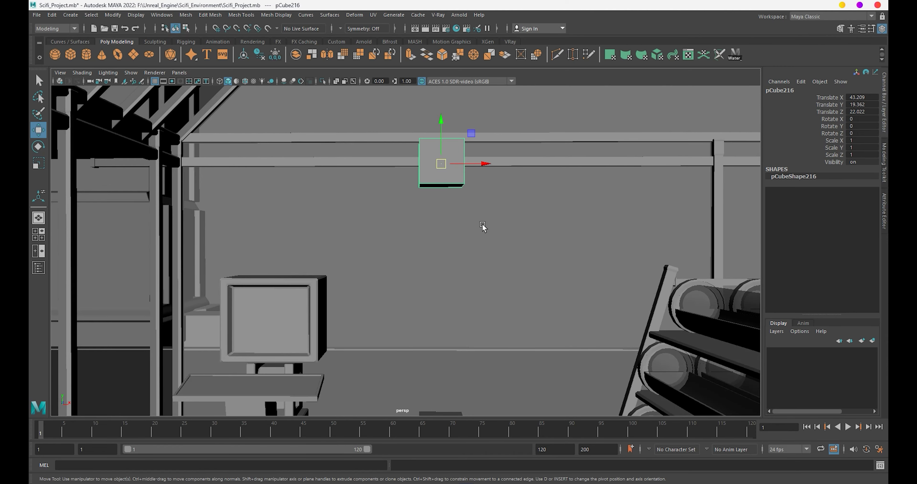
Flatten and thin the copied cube, then stretch it along the wall into a rail beam.
{"action": "mouse_move", "coordinate": [446, 127]}
{"action": "left_mouse_down"}
{"action": "mouse_move", "coordinate": [443, 163]}
{"action": "mouse_move", "coordinate": [537, 170]}
{"action": "mouse_move", "coordinate": [421, 155]}
{"action": "left_mouse_up"}
{"action": "left_click_drag", "start_coordinate": [389, 187], "coordinate": [385, 190]}
{"action": "right_click_drag", "start_coordinate": [385, 190], "coordinate": [389, 205], "text": "alt"}
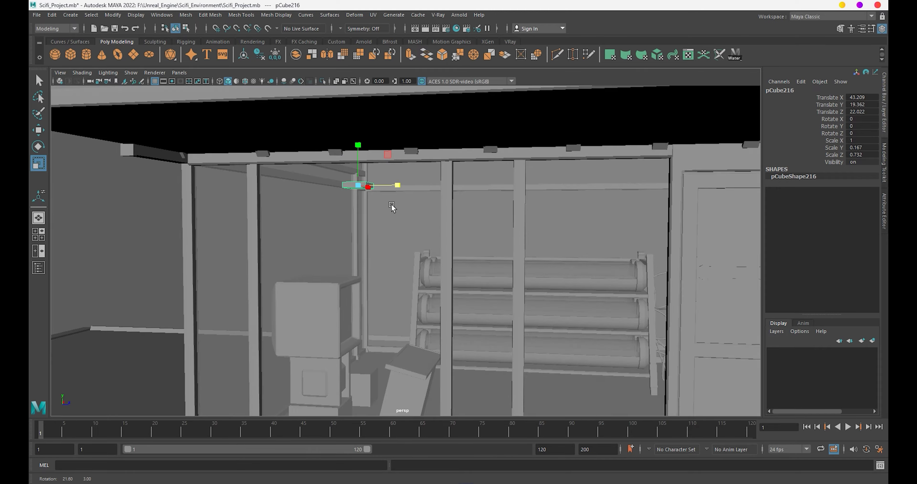
{"action": "left_click_drag", "start_coordinate": [389, 204], "coordinate": [599, 202], "text": "alt"}
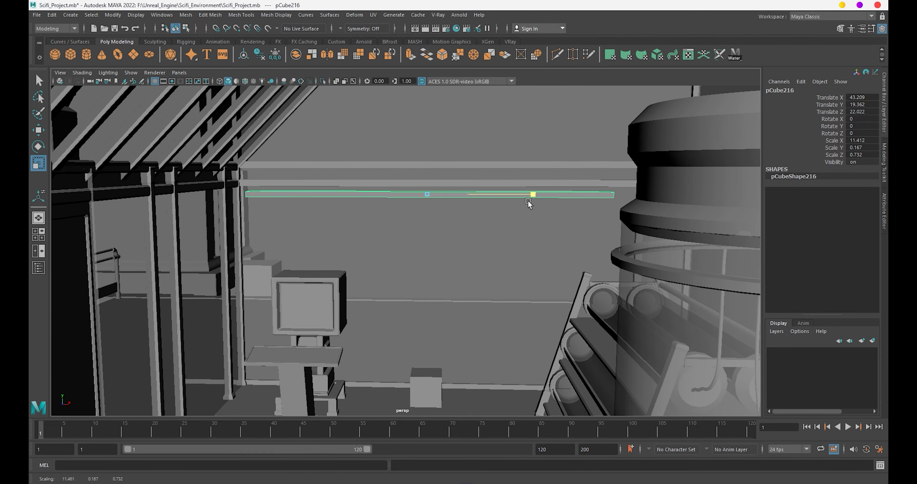
{"action": "left_click_drag", "start_coordinate": [528, 203], "coordinate": [538, 203]}
{"action": "mouse_move", "coordinate": [537, 203]}
{"action": "left_mouse_down", "text": "alt"}
{"action": "mouse_move", "coordinate": [416, 228]}
{"action": "mouse_move", "coordinate": [432, 232]}
{"action": "mouse_move", "coordinate": [543, 170]}
{"action": "mouse_move", "coordinate": [429, 182]}
{"action": "left_mouse_up", "text": "alt"}
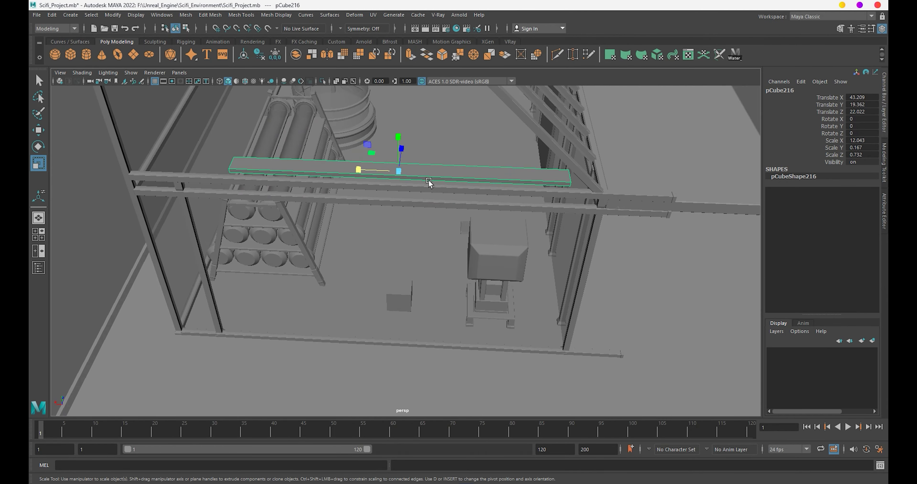
{"action": "key", "text": "r"}
{"action": "mouse_move", "coordinate": [334, 174]}
{"action": "left_mouse_down"}
{"action": "mouse_move", "coordinate": [188, 159]}
{"action": "mouse_move", "coordinate": [440, 226]}
{"action": "mouse_move", "coordinate": [522, 182]}
{"action": "mouse_move", "coordinate": [485, 250]}
{"action": "mouse_move", "coordinate": [422, 239]}
{"action": "mouse_move", "coordinate": [346, 202]}
{"action": "mouse_move", "coordinate": [475, 207]}
{"action": "left_mouse_up"}
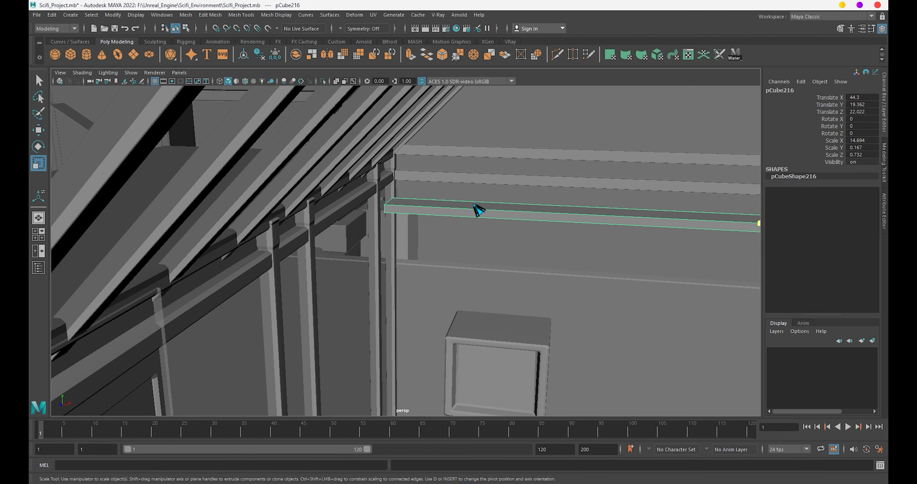
{"action": "right_click_drag", "start_coordinate": [475, 207], "coordinate": [397, 214], "text": "shift"}
Add an edge loop across the rail beam and select its end face.
{"action": "left_click", "coordinate": [417, 209]}
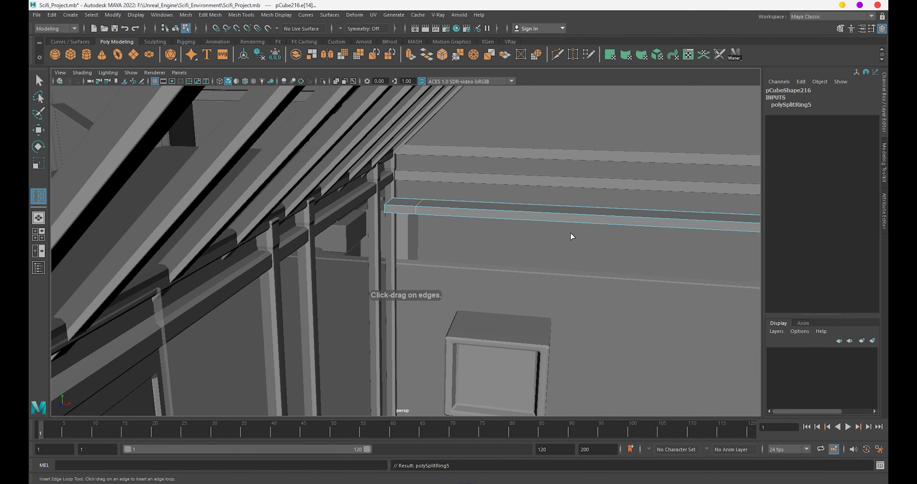
{"action": "mouse_move", "coordinate": [571, 235]}
{"action": "left_mouse_down", "text": "alt"}
{"action": "mouse_move", "coordinate": [497, 225]}
{"action": "mouse_move", "coordinate": [589, 210]}
{"action": "left_mouse_up", "text": "alt"}
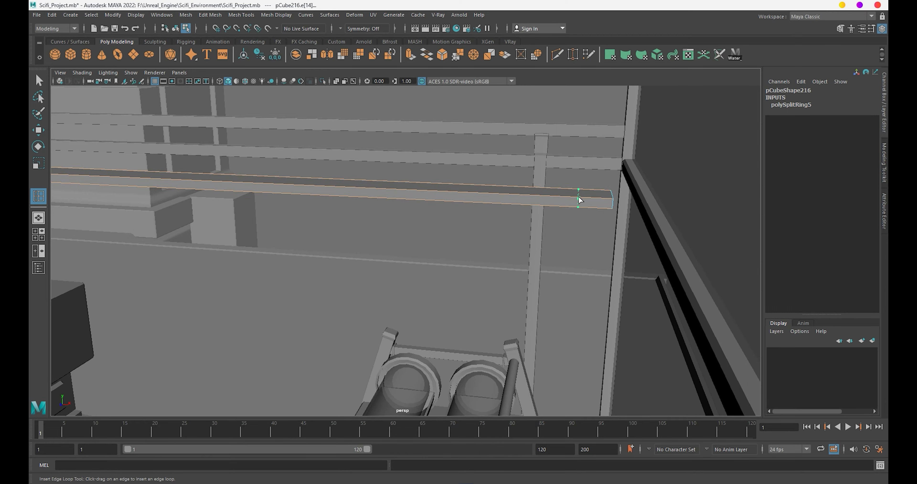
{"action": "left_click", "coordinate": [577, 201]}
{"action": "mouse_move", "coordinate": [576, 200]}
{"action": "left_mouse_down", "text": "alt"}
{"action": "mouse_move", "coordinate": [377, 192]}
{"action": "mouse_move", "coordinate": [270, 164]}
{"action": "left_mouse_up", "text": "alt"}
{"action": "key", "text": "w"}
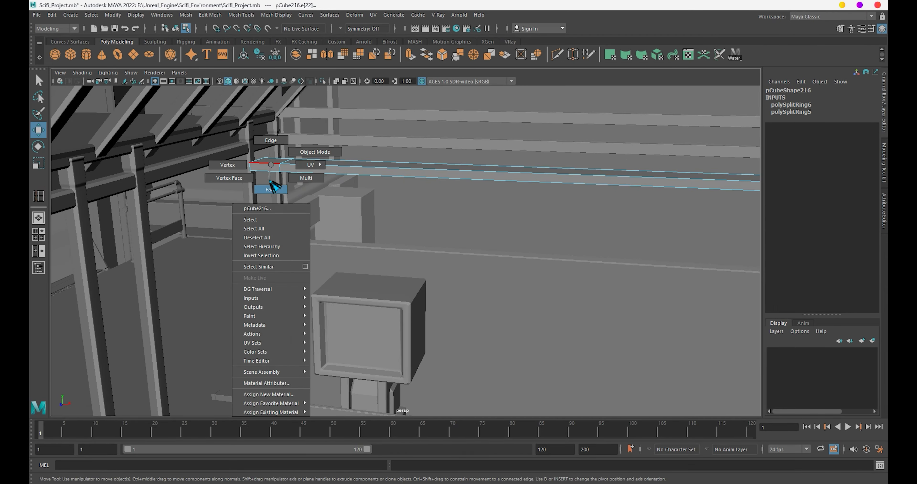
{"action": "right_click_drag", "start_coordinate": [270, 164], "coordinate": [307, 150]}
{"action": "left_click", "coordinate": [372, 173]}
{"action": "mouse_move", "coordinate": [444, 195]}
{"action": "left_mouse_down", "text": "alt"}
{"action": "mouse_move", "coordinate": [381, 201]}
{"action": "mouse_move", "coordinate": [547, 223]}
{"action": "mouse_move", "coordinate": [522, 220]}
{"action": "left_mouse_up", "text": "alt"}
Extrude the beam's end face twice, carrying the rail 22.474 further around the corner.
{"action": "key", "text": "ctrl+e"}
{"action": "left_click_drag", "start_coordinate": [520, 191], "coordinate": [231, 185]}
{"action": "mouse_move", "coordinate": [231, 186]}
{"action": "left_mouse_down", "text": "alt"}
{"action": "mouse_move", "coordinate": [534, 153]}
{"action": "mouse_move", "coordinate": [510, 170]}
{"action": "mouse_move", "coordinate": [479, 250]}
{"action": "mouse_move", "coordinate": [552, 185]}
{"action": "mouse_move", "coordinate": [565, 235]}
{"action": "mouse_move", "coordinate": [454, 234]}
{"action": "mouse_move", "coordinate": [483, 246]}
{"action": "mouse_move", "coordinate": [604, 259]}
{"action": "mouse_move", "coordinate": [433, 254]}
{"action": "left_mouse_up", "text": "alt"}
{"action": "key", "text": "ctrl+e"}
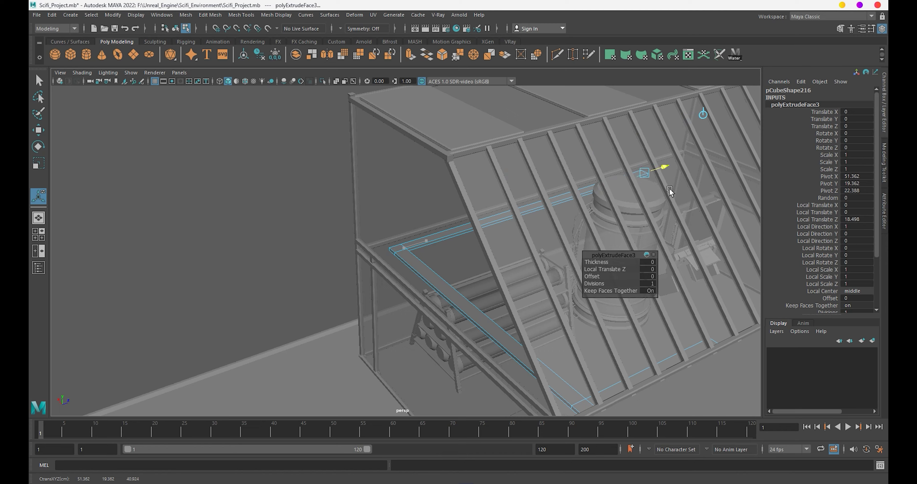
{"action": "mouse_move", "coordinate": [669, 191]}
{"action": "left_mouse_down"}
{"action": "mouse_move", "coordinate": [699, 181]}
{"action": "mouse_move", "coordinate": [605, 213]}
{"action": "mouse_move", "coordinate": [431, 309]}
{"action": "mouse_move", "coordinate": [526, 314]}
{"action": "left_mouse_up"}
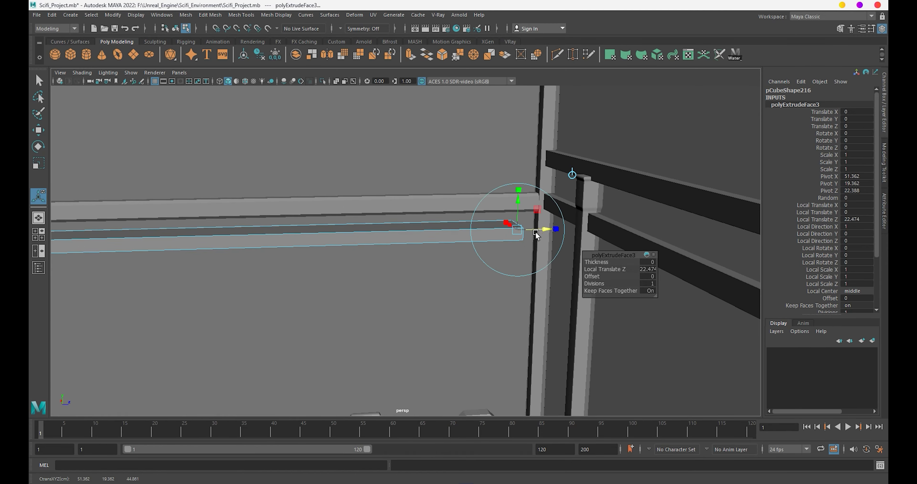
Select the small block pCube217 on the rail and isolate it in the view.
{"action": "mouse_move", "coordinate": [536, 235]}
{"action": "left_mouse_down", "text": "alt"}
{"action": "mouse_move", "coordinate": [291, 265]}
{"action": "mouse_move", "coordinate": [431, 266]}
{"action": "mouse_move", "coordinate": [411, 366]}
{"action": "mouse_move", "coordinate": [522, 342]}
{"action": "mouse_move", "coordinate": [314, 285]}
{"action": "mouse_move", "coordinate": [321, 282]}
{"action": "mouse_move", "coordinate": [379, 316]}
{"action": "mouse_move", "coordinate": [266, 314]}
{"action": "left_mouse_up", "text": "alt"}
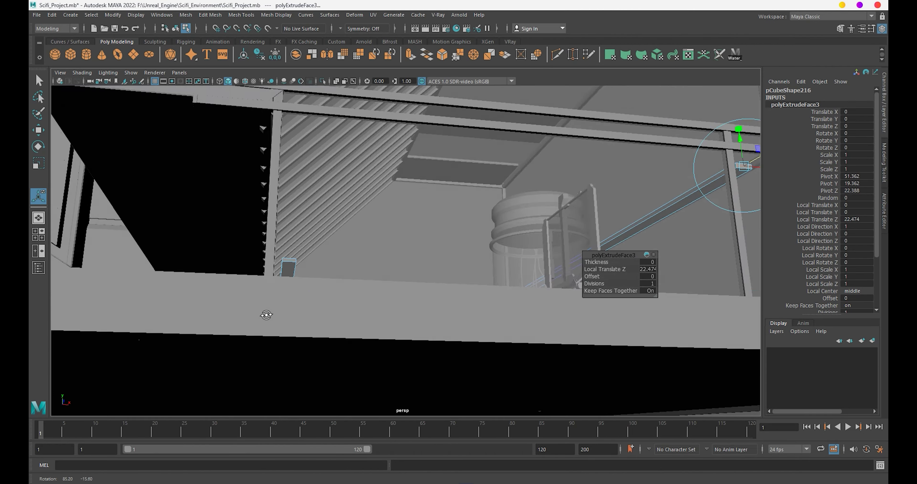
{"action": "left_click", "coordinate": [289, 267]}
{"action": "key", "text": "ctrl+1"}
{"action": "key", "text": "w"}
{"action": "mouse_move", "coordinate": [409, 245]}
{"action": "left_mouse_down", "text": "alt"}
{"action": "mouse_move", "coordinate": [569, 262]}
{"action": "mouse_move", "coordinate": [344, 249]}
{"action": "left_mouse_up", "text": "alt"}
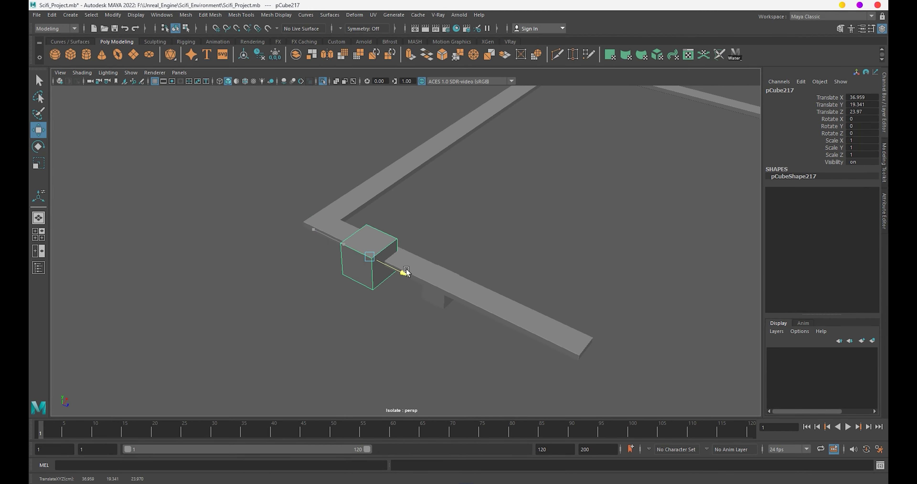
Slide the block along the rail and scale it flat and thin.
{"action": "mouse_move", "coordinate": [406, 273]}
{"action": "left_mouse_down"}
{"action": "mouse_move", "coordinate": [450, 303]}
{"action": "mouse_move", "coordinate": [356, 267]}
{"action": "mouse_move", "coordinate": [501, 327]}
{"action": "mouse_move", "coordinate": [478, 301]}
{"action": "mouse_move", "coordinate": [549, 323]}
{"action": "mouse_move", "coordinate": [460, 245]}
{"action": "mouse_move", "coordinate": [407, 276]}
{"action": "mouse_move", "coordinate": [505, 226]}
{"action": "mouse_move", "coordinate": [505, 263]}
{"action": "mouse_move", "coordinate": [493, 273]}
{"action": "left_mouse_up"}
{"action": "key", "text": "r"}
{"action": "mouse_move", "coordinate": [493, 273]}
{"action": "left_mouse_down", "text": "alt"}
{"action": "mouse_move", "coordinate": [297, 358]}
{"action": "mouse_move", "coordinate": [555, 348]}
{"action": "mouse_move", "coordinate": [453, 327]}
{"action": "left_mouse_up", "text": "alt"}
{"action": "right_click_drag", "start_coordinate": [453, 327], "coordinate": [381, 292], "text": "alt"}
{"action": "mouse_move", "coordinate": [380, 293]}
{"action": "left_mouse_down"}
{"action": "mouse_move", "coordinate": [433, 281]}
{"action": "mouse_move", "coordinate": [416, 263]}
{"action": "mouse_move", "coordinate": [395, 290]}
{"action": "mouse_move", "coordinate": [434, 294]}
{"action": "mouse_move", "coordinate": [420, 223]}
{"action": "mouse_move", "coordinate": [418, 250]}
{"action": "mouse_move", "coordinate": [395, 269]}
{"action": "mouse_move", "coordinate": [428, 286]}
{"action": "mouse_move", "coordinate": [294, 245]}
{"action": "left_mouse_up"}
{"action": "key", "text": "w"}
Extrude a face of the block twice to lengthen its base.
{"action": "key", "text": "ctrl+e"}
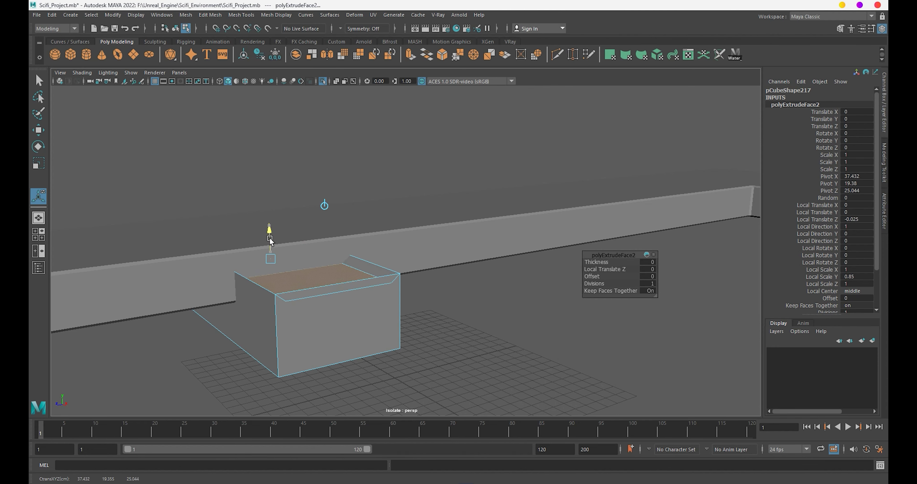
{"action": "key", "text": "ctrl+z"}
{"action": "key", "text": "ctrl+z"}
{"action": "mouse_move", "coordinate": [319, 325]}
{"action": "left_mouse_down", "text": "alt"}
{"action": "mouse_move", "coordinate": [334, 309]}
{"action": "mouse_move", "coordinate": [483, 286]}
{"action": "mouse_move", "coordinate": [412, 241]}
{"action": "mouse_move", "coordinate": [469, 239]}
{"action": "mouse_move", "coordinate": [434, 267]}
{"action": "mouse_move", "coordinate": [436, 232]}
{"action": "left_mouse_up", "text": "alt"}
{"action": "key", "text": "ctrl+e"}
{"action": "scroll", "coordinate": [486, 279], "scroll_direction": "down", "scroll_amount": 3}
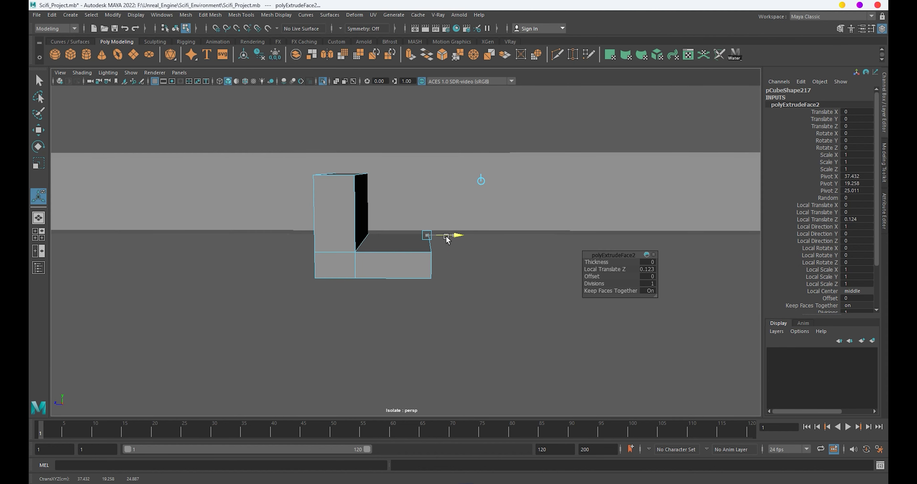
{"action": "key", "text": "ctrl+e"}
Extrude the right segment's top face upward as a side arm of the U.
{"action": "left_click", "coordinate": [439, 232]}
{"action": "key", "text": "ctrl+e"}
{"action": "mouse_move", "coordinate": [462, 156]}
{"action": "left_mouse_down"}
{"action": "mouse_move", "coordinate": [463, 96]}
{"action": "mouse_move", "coordinate": [463, 116]}
{"action": "left_mouse_up"}
{"action": "mouse_move", "coordinate": [483, 215]}
{"action": "left_mouse_down", "text": "alt"}
{"action": "mouse_move", "coordinate": [533, 166]}
{"action": "mouse_move", "coordinate": [515, 179]}
{"action": "left_mouse_up", "text": "alt"}
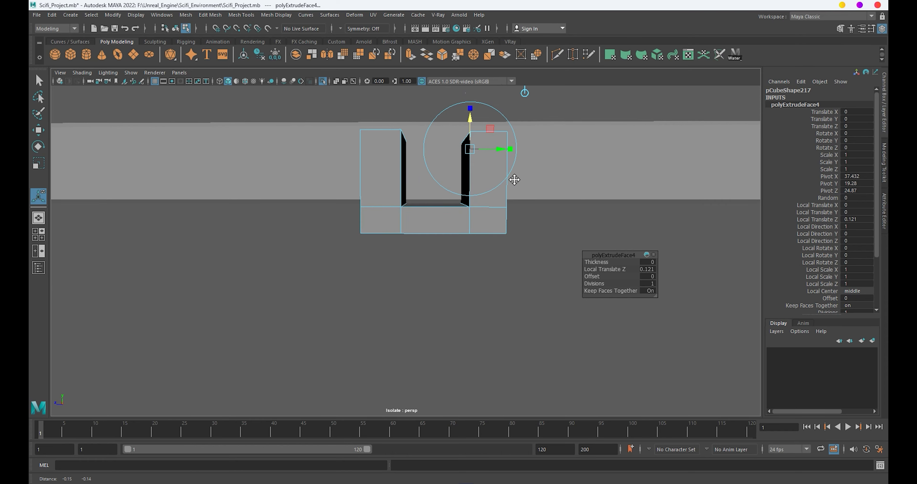
{"action": "key", "text": "q"}
{"action": "left_click", "coordinate": [289, 103]}
Reselect the left-side vertices and adjust them in the Left orthographic view.
{"action": "left_click_drag", "start_coordinate": [291, 98], "coordinate": [383, 281]}
{"action": "mouse_move", "coordinate": [383, 281]}
{"action": "left_mouse_down", "text": "alt"}
{"action": "mouse_move", "coordinate": [403, 282]}
{"action": "mouse_move", "coordinate": [364, 293]}
{"action": "mouse_move", "coordinate": [344, 248]}
{"action": "mouse_move", "coordinate": [363, 325]}
{"action": "mouse_move", "coordinate": [369, 311]}
{"action": "left_mouse_up", "text": "alt"}
{"action": "key", "text": "4"}
{"action": "key", "text": "w"}
{"action": "key", "text": "5"}
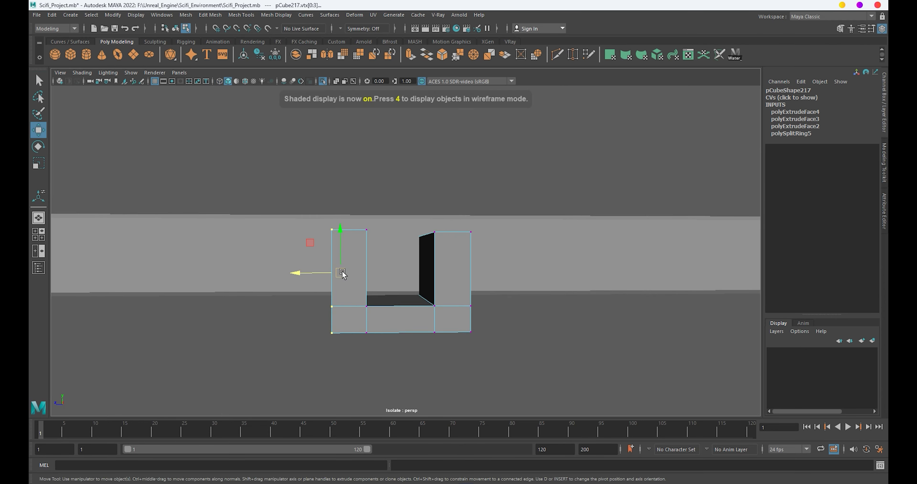
{"action": "mouse_move", "coordinate": [333, 272]}
{"action": "left_mouse_down", "text": "alt"}
{"action": "mouse_move", "coordinate": [374, 272]}
{"action": "mouse_move", "coordinate": [359, 195]}
{"action": "left_mouse_up", "text": "alt"}
{"action": "key", "text": "space"}
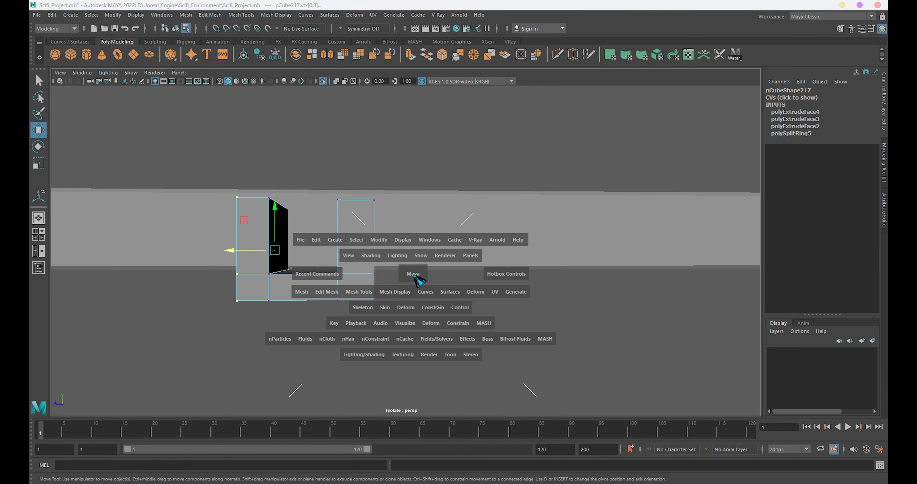
{"action": "left_click_drag", "start_coordinate": [413, 276], "coordinate": [320, 214]}
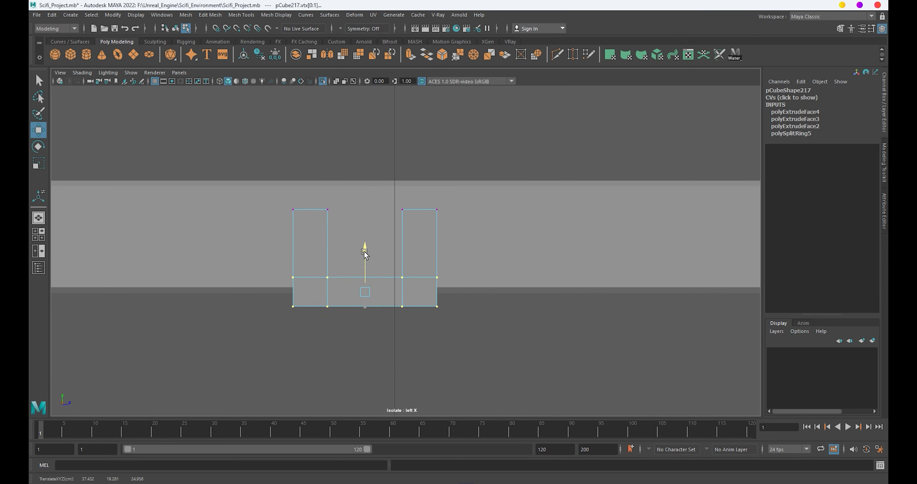
{"action": "left_click", "coordinate": [256, 188]}
{"action": "left_click_drag", "start_coordinate": [256, 188], "coordinate": [355, 311]}
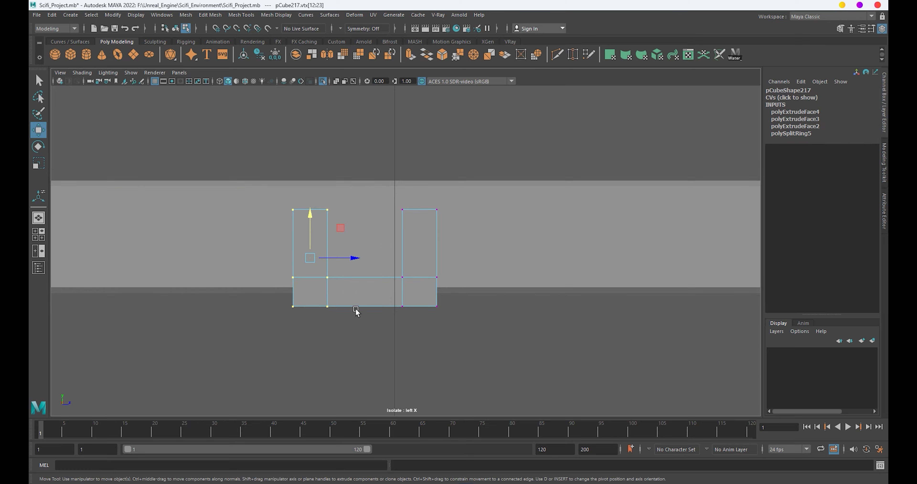
{"action": "right_click_drag", "start_coordinate": [330, 262], "coordinate": [440, 211]}
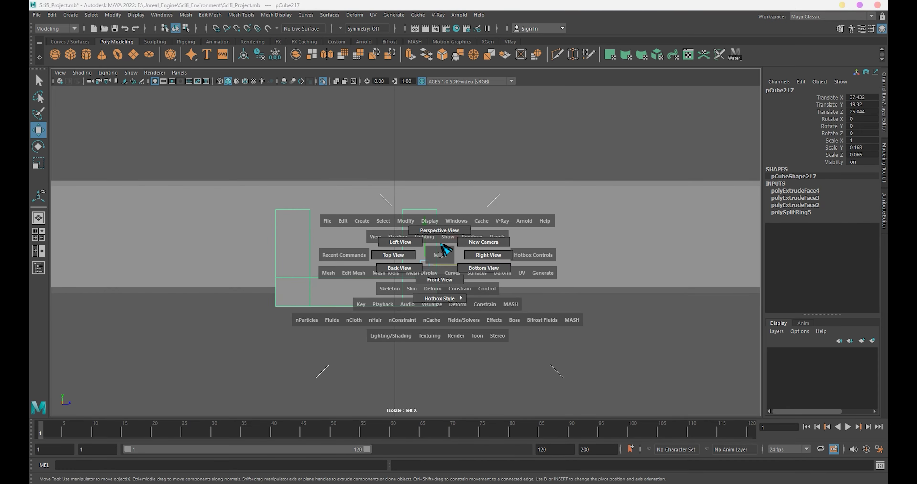
{"action": "mouse_move", "coordinate": [440, 246]}
{"action": "left_mouse_down"}
{"action": "mouse_move", "coordinate": [436, 270]}
{"action": "mouse_move", "coordinate": [539, 307]}
{"action": "mouse_move", "coordinate": [467, 241]}
{"action": "mouse_move", "coordinate": [479, 306]}
{"action": "mouse_move", "coordinate": [501, 337]}
{"action": "mouse_move", "coordinate": [439, 343]}
{"action": "mouse_move", "coordinate": [352, 232]}
{"action": "left_mouse_up"}
Bevel the bracket's edges with a fraction of 0.2.
{"action": "key", "text": "r"}
{"action": "left_click", "coordinate": [440, 343]}
{"action": "left_click", "coordinate": [352, 233]}
{"action": "right_click_drag", "start_coordinate": [358, 246], "coordinate": [402, 333], "text": "alt"}
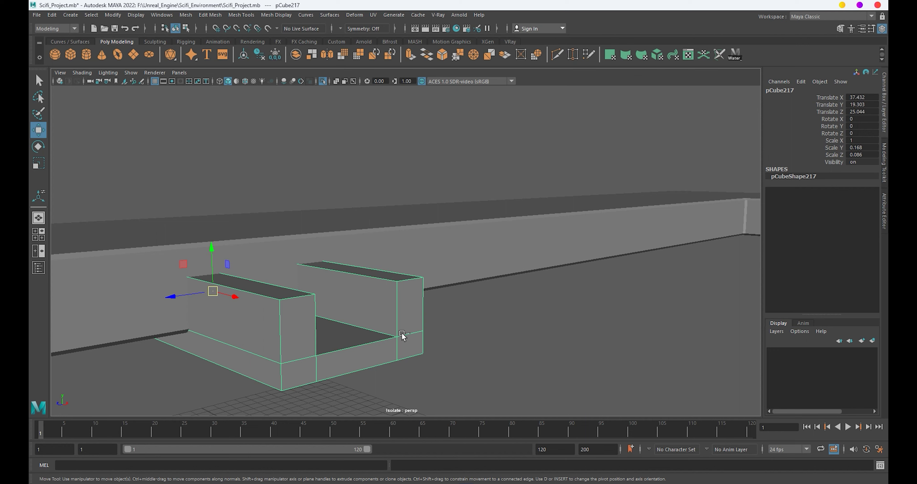
{"action": "key", "text": "ctrl+b"}
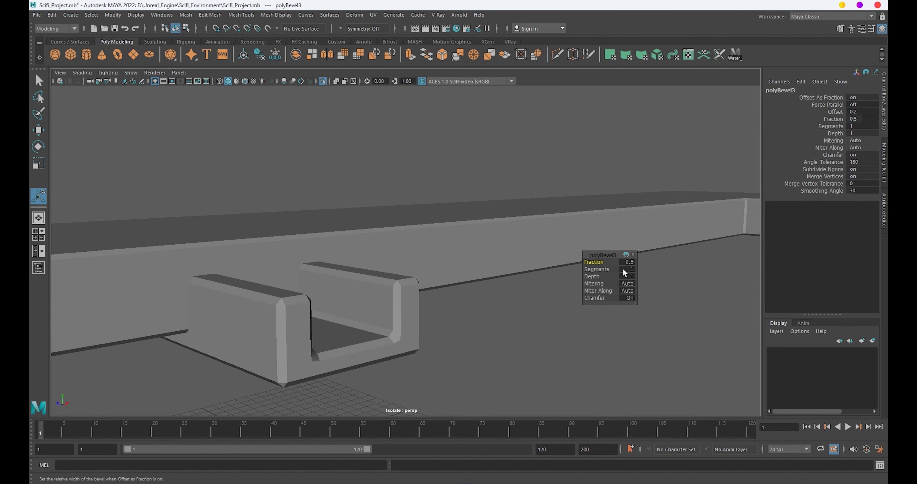
{"action": "type", "text": "0.2"}
{"action": "key", "text": "Return"}
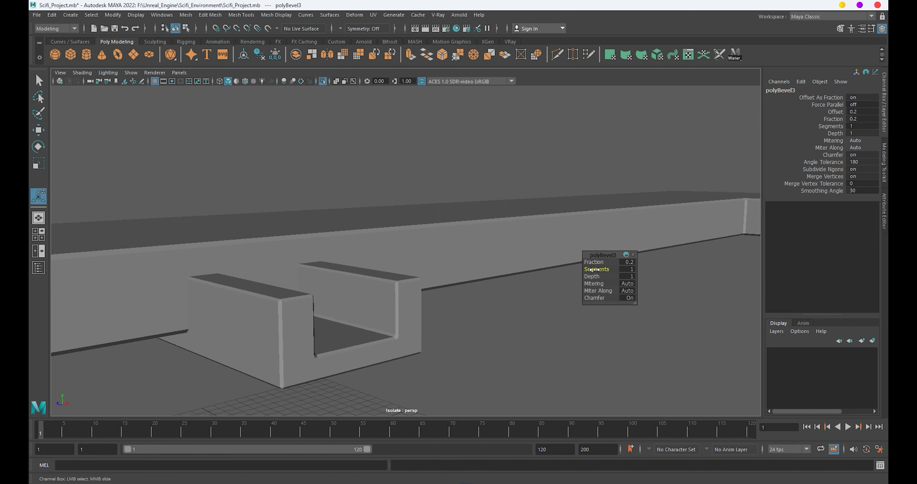
{"action": "left_click", "coordinate": [414, 329]}
Apply an automatic UV projection to the bracket.
{"action": "key", "text": "q"}
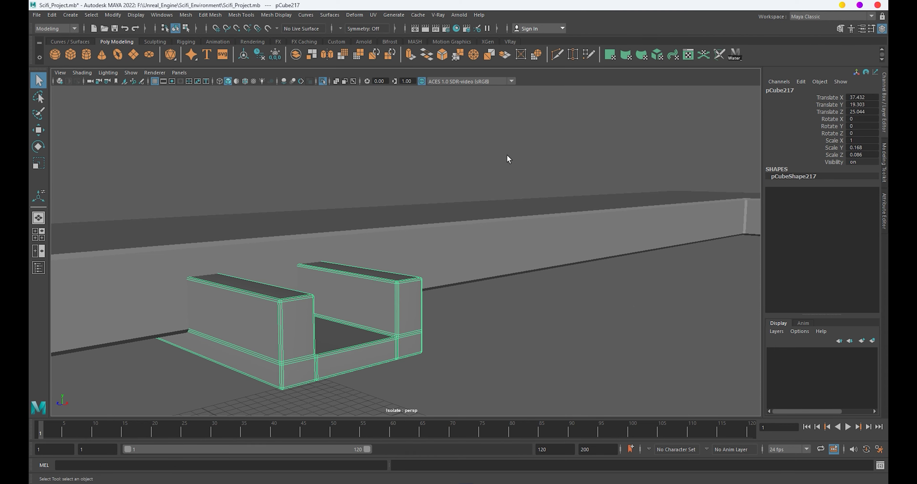
{"action": "key", "text": "w"}
{"action": "left_click", "coordinate": [373, 15]}
{"action": "left_click", "coordinate": [402, 68]}
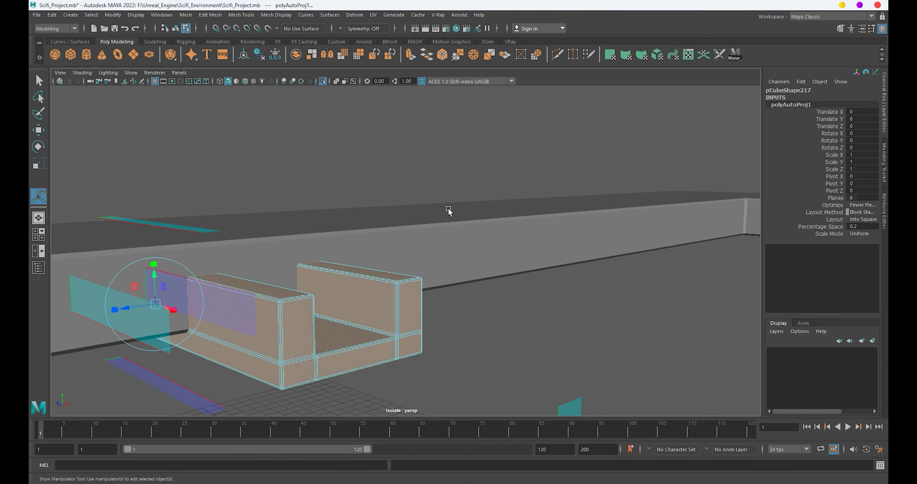
{"action": "right_click", "coordinate": [338, 279]}
{"action": "key", "text": "q"}
{"action": "left_click", "coordinate": [388, 15]}
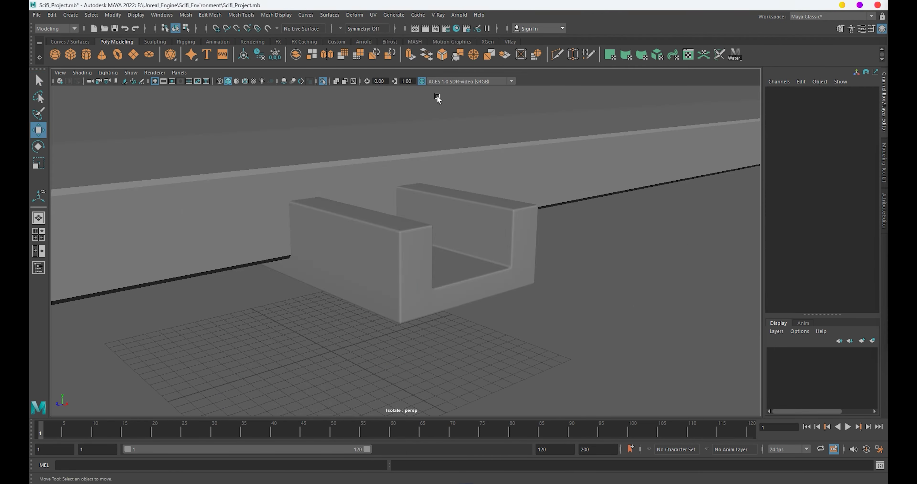
Preview a checker texture, reapply automatic UVs, and scale the projection to 0.199 X, 1.902 Z.
{"action": "left_click", "coordinate": [373, 15]}
{"action": "left_click", "coordinate": [372, 255]}
{"action": "left_click", "coordinate": [373, 15]}
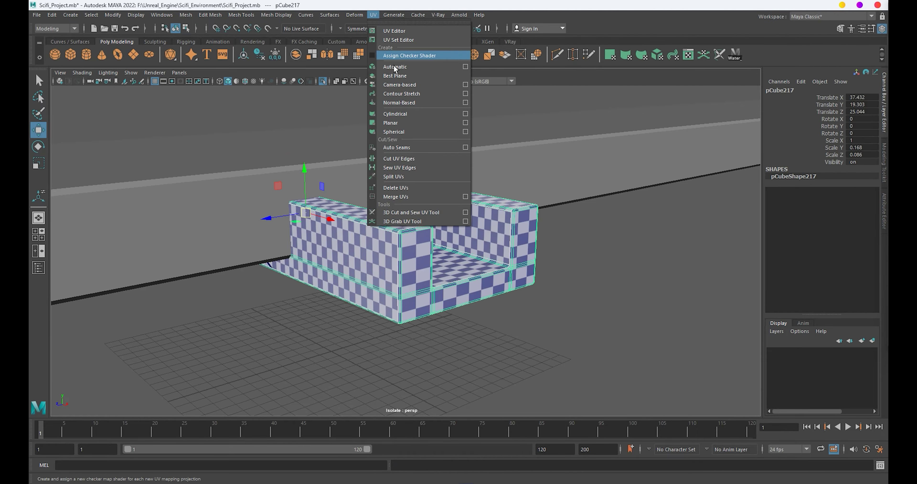
{"action": "left_click", "coordinate": [399, 68]}
{"action": "mouse_move", "coordinate": [385, 196]}
{"action": "left_mouse_down", "text": "alt"}
{"action": "mouse_move", "coordinate": [358, 171]}
{"action": "mouse_move", "coordinate": [315, 170]}
{"action": "mouse_move", "coordinate": [305, 182]}
{"action": "left_mouse_up", "text": "alt"}
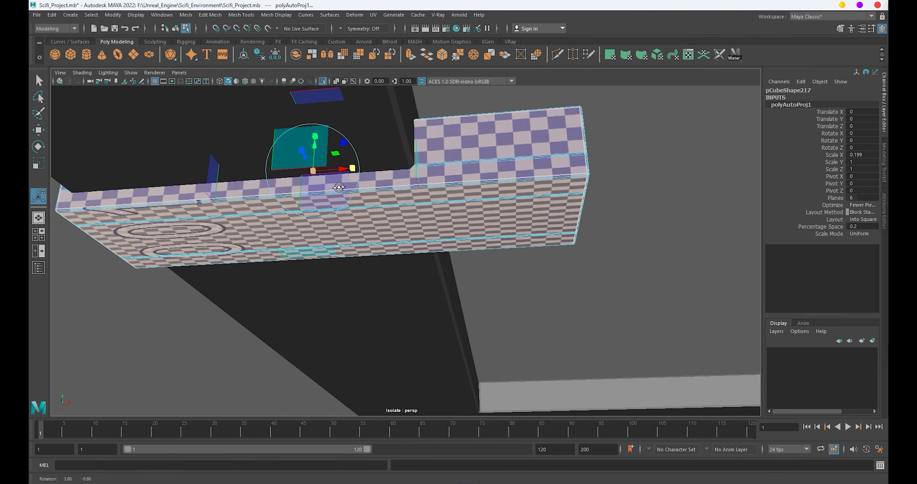
{"action": "mouse_move", "coordinate": [240, 179]}
{"action": "left_mouse_down"}
{"action": "mouse_move", "coordinate": [200, 167]}
{"action": "mouse_move", "coordinate": [295, 228]}
{"action": "mouse_move", "coordinate": [478, 238]}
{"action": "left_mouse_up"}
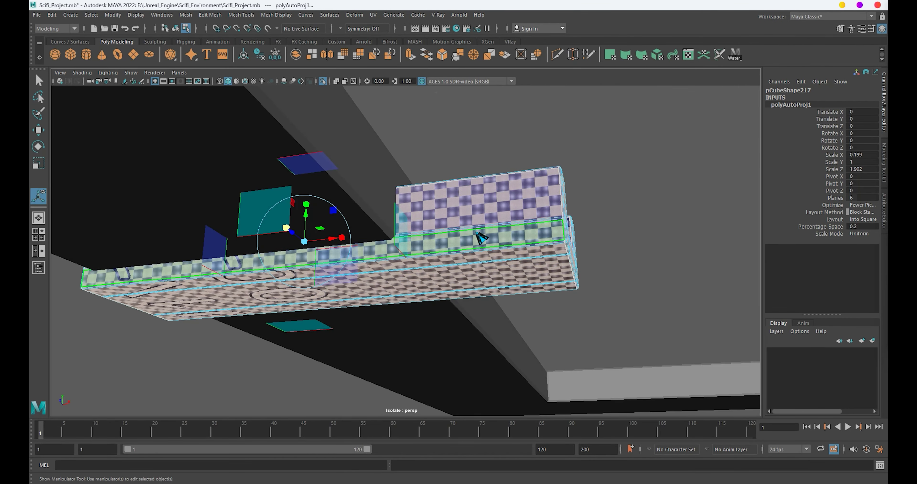
Leave isolation so the whole rail and bracket are visible again.
{"action": "key", "text": "q"}
{"action": "key", "text": "w"}
{"action": "mouse_move", "coordinate": [590, 142]}
{"action": "left_mouse_down", "text": "alt"}
{"action": "mouse_move", "coordinate": [546, 241]}
{"action": "mouse_move", "coordinate": [557, 274]}
{"action": "left_mouse_up", "text": "alt"}
{"action": "key", "text": "ctrl+z"}
{"action": "key", "text": "ctrl+z"}
{"action": "key", "text": "ctrl+z"}
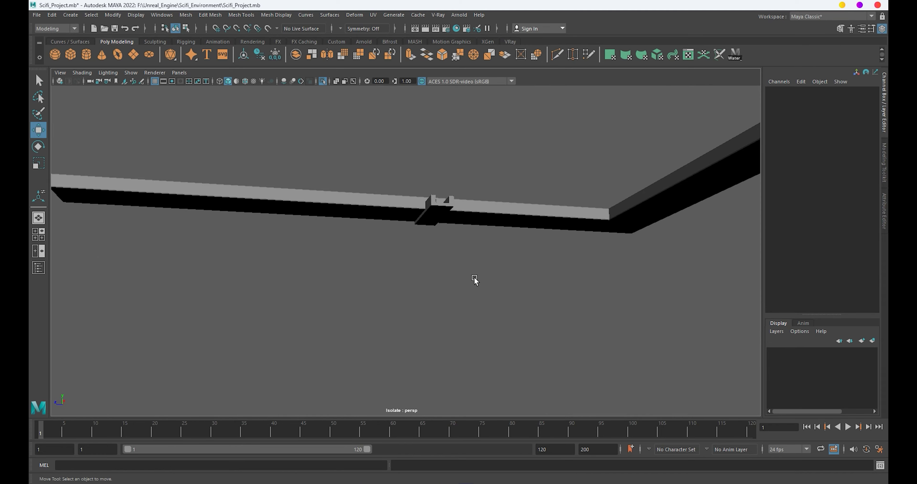
{"action": "key", "text": "ctrl+z"}
{"action": "key", "text": "ctrl+z"}
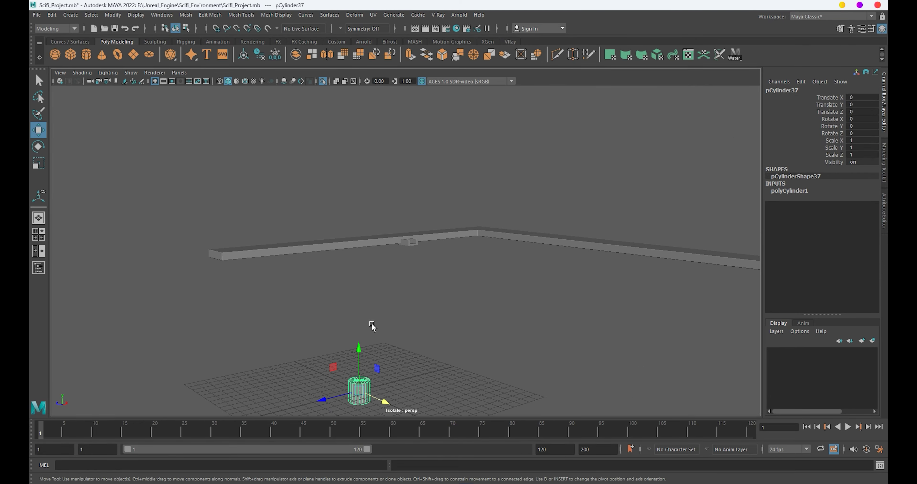
Position the new cylinder against the bracket using the front and side views.
{"action": "key", "text": "space"}
{"action": "left_click_drag", "start_coordinate": [476, 361], "coordinate": [424, 280]}
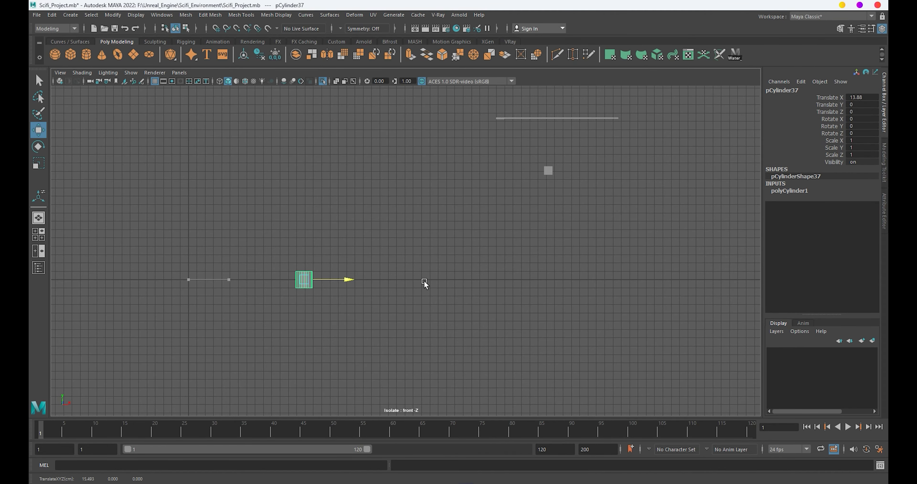
{"action": "mouse_move", "coordinate": [344, 280]}
{"action": "left_mouse_down"}
{"action": "mouse_move", "coordinate": [561, 281]}
{"action": "mouse_move", "coordinate": [546, 280]}
{"action": "left_mouse_up"}
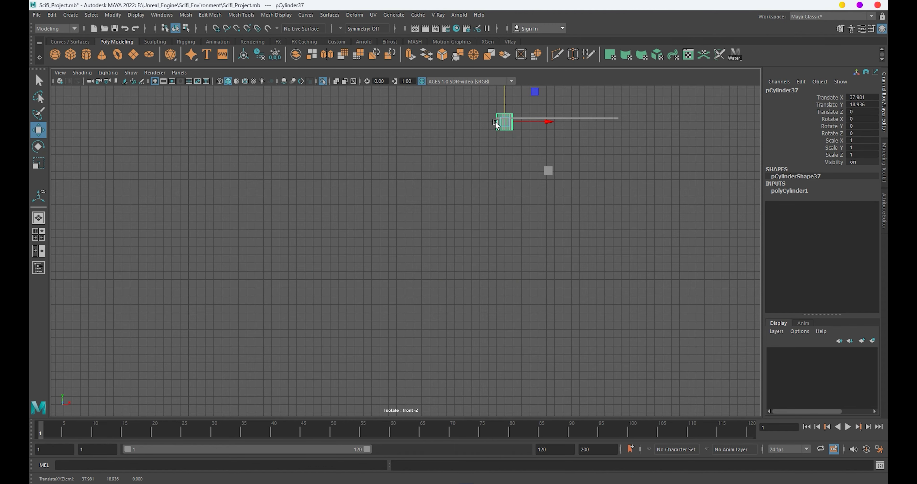
{"action": "key", "text": "space"}
{"action": "left_click_drag", "start_coordinate": [475, 137], "coordinate": [369, 221]}
{"action": "left_click_drag", "start_coordinate": [158, 256], "coordinate": [176, 258]}
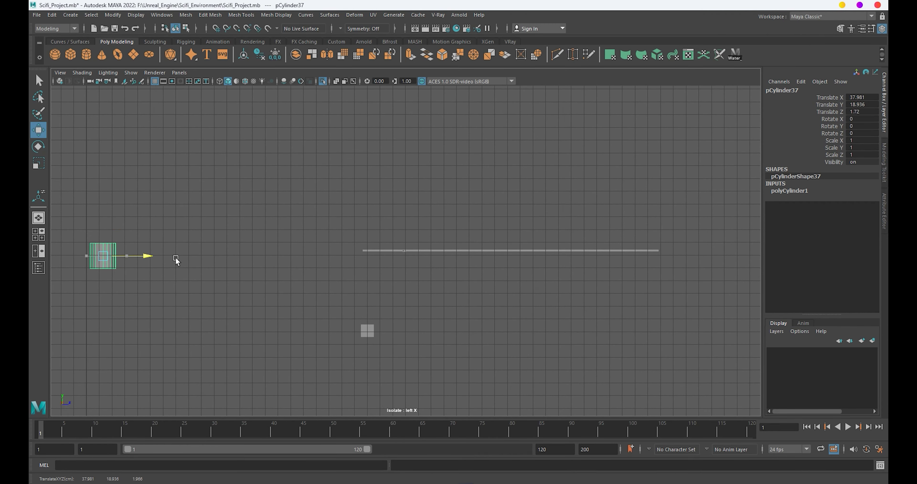
Shrink the cylinder into a thin disc and slide it along the bracket.
{"action": "key", "text": "r"}
{"action": "mouse_move", "coordinate": [402, 257]}
{"action": "left_mouse_down"}
{"action": "mouse_move", "coordinate": [389, 260]}
{"action": "mouse_move", "coordinate": [468, 310]}
{"action": "left_mouse_up"}
{"action": "key", "text": "space"}
{"action": "scroll", "coordinate": [469, 310], "scroll_direction": "up", "scroll_amount": 5}
{"action": "left_click_drag", "start_coordinate": [534, 320], "coordinate": [331, 213]}
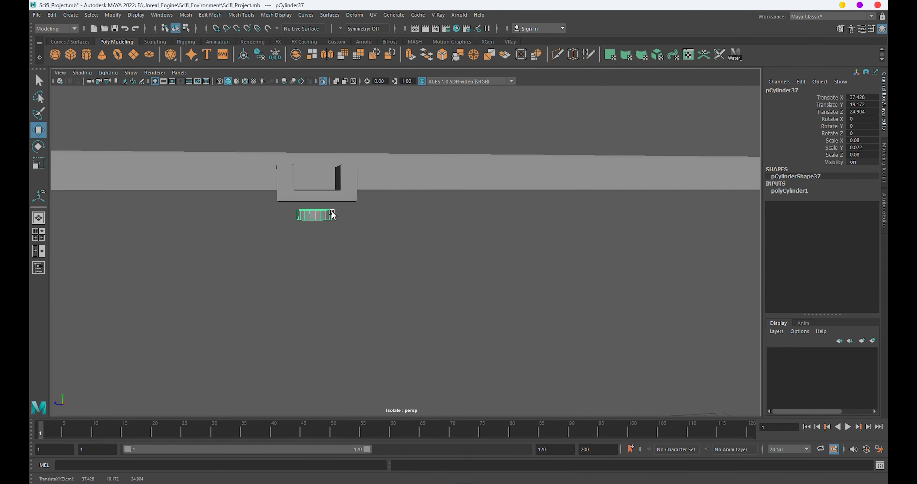
{"action": "key", "text": "w"}
{"action": "scroll", "coordinate": [500, 242], "scroll_direction": "up", "scroll_amount": 5}
{"action": "mouse_move", "coordinate": [499, 242]}
{"action": "left_mouse_down"}
{"action": "mouse_move", "coordinate": [593, 270]}
{"action": "mouse_move", "coordinate": [565, 253]}
{"action": "mouse_move", "coordinate": [518, 357]}
{"action": "mouse_move", "coordinate": [432, 262]}
{"action": "mouse_move", "coordinate": [488, 316]}
{"action": "left_mouse_up"}
{"action": "scroll", "coordinate": [433, 261], "scroll_direction": "down", "scroll_amount": 5}
Thin the disc to 0.08, 0.011, 0.08 scale and give it 30 axis subdivisions.
{"action": "key", "text": "r"}
{"action": "mouse_move", "coordinate": [488, 285]}
{"action": "left_mouse_down"}
{"action": "mouse_move", "coordinate": [489, 297]}
{"action": "mouse_move", "coordinate": [488, 283]}
{"action": "left_mouse_up"}
{"action": "key", "text": "w"}
{"action": "left_click", "coordinate": [788, 191]}
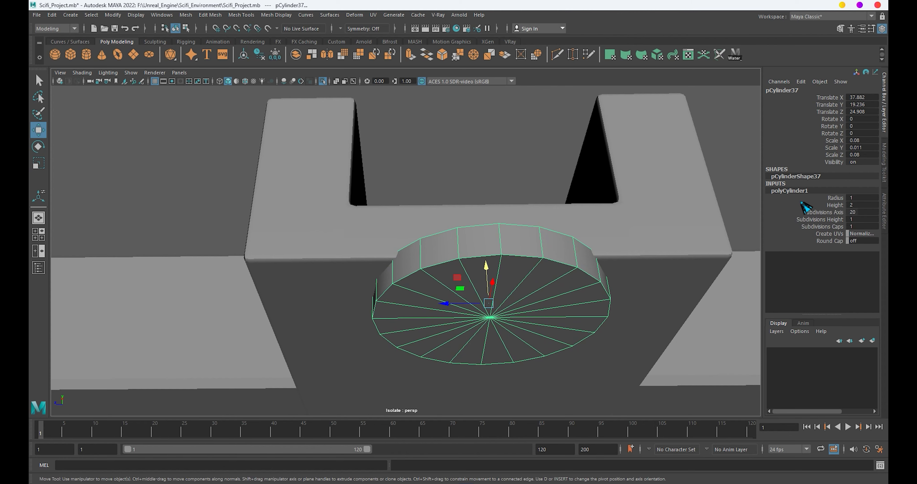
{"action": "type", "text": "30"}
{"action": "key", "text": "Return"}
Select the cylinder's top cap faces in face mode, viewed in wireframe.
{"action": "left_click_drag", "start_coordinate": [562, 299], "coordinate": [474, 249], "text": "alt"}
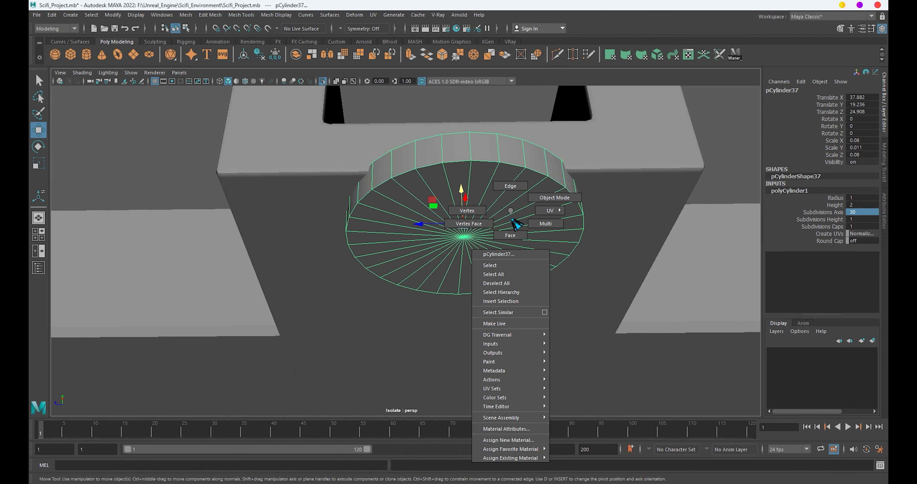
{"action": "right_click_drag", "start_coordinate": [474, 249], "coordinate": [474, 270]}
{"action": "left_click", "coordinate": [497, 193]}
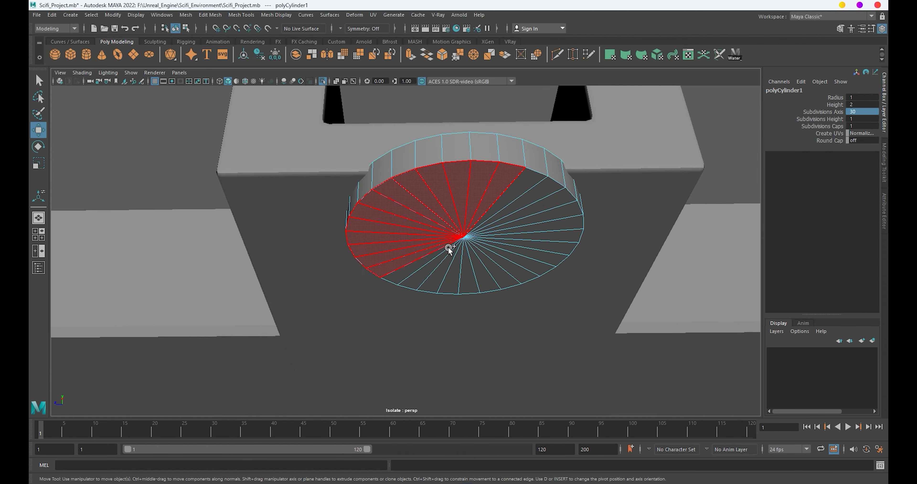
{"action": "left_click_drag", "start_coordinate": [493, 226], "coordinate": [516, 199]}
{"action": "key", "text": "4"}
{"action": "key", "text": "5"}
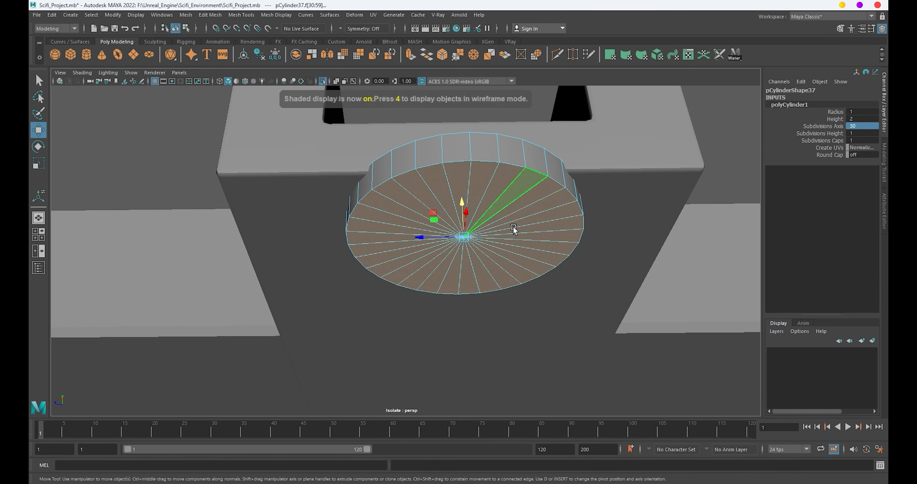
{"action": "scroll", "coordinate": [522, 246], "scroll_direction": "down", "scroll_amount": 5}
{"action": "mouse_move", "coordinate": [522, 245]}
{"action": "left_mouse_down", "text": "alt"}
{"action": "mouse_move", "coordinate": [547, 225]}
{"action": "mouse_move", "coordinate": [549, 282]}
{"action": "mouse_move", "coordinate": [430, 262]}
{"action": "mouse_move", "coordinate": [470, 274]}
{"action": "mouse_move", "coordinate": [470, 236]}
{"action": "mouse_move", "coordinate": [504, 274]}
{"action": "mouse_move", "coordinate": [530, 274]}
{"action": "left_mouse_up", "text": "alt"}
{"action": "key", "text": "4"}
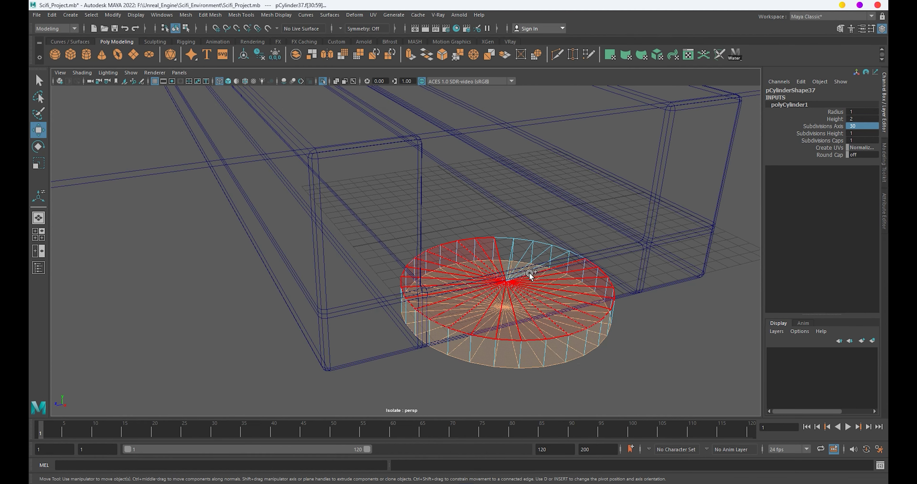
Extrude the cap faces into stepped rings, scaling them out into a flared bolt head.
{"action": "key", "text": "ctrl+e"}
{"action": "left_click_drag", "start_coordinate": [441, 289], "coordinate": [441, 308]}
{"action": "key", "text": "5"}
{"action": "left_click_drag", "start_coordinate": [441, 279], "coordinate": [438, 281]}
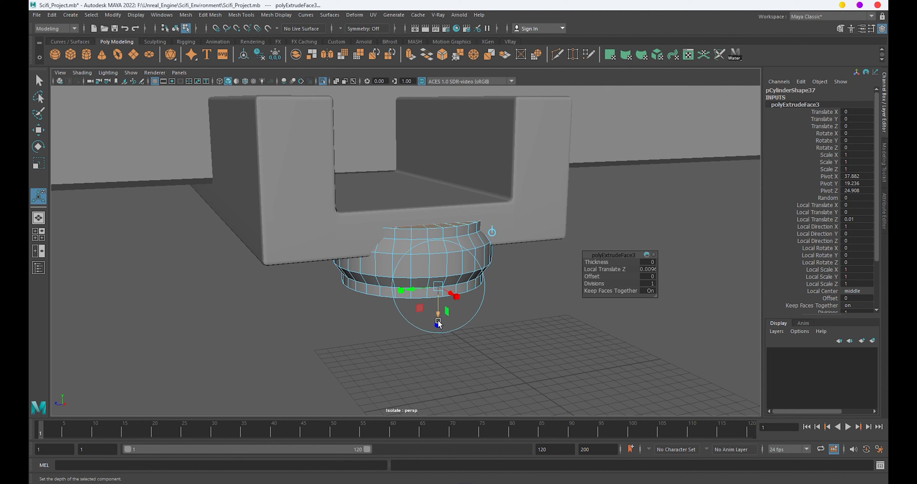
{"action": "mouse_move", "coordinate": [437, 289]}
{"action": "left_mouse_down"}
{"action": "mouse_move", "coordinate": [438, 349]}
{"action": "mouse_move", "coordinate": [433, 323]}
{"action": "mouse_move", "coordinate": [425, 326]}
{"action": "mouse_move", "coordinate": [429, 366]}
{"action": "mouse_move", "coordinate": [494, 345]}
{"action": "mouse_move", "coordinate": [458, 325]}
{"action": "left_mouse_up"}
{"action": "left_click_drag", "start_coordinate": [484, 282], "coordinate": [484, 315]}
{"action": "key", "text": "ctrl+e"}
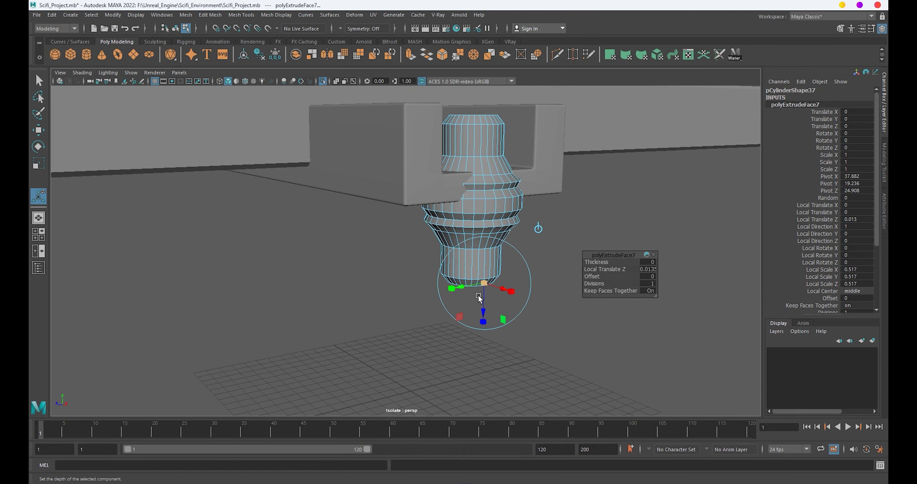
Raise the bolt into the U-bracket's slot, near 37.834, 19.277, 24.913.
{"action": "key", "text": "q"}
{"action": "key", "text": "F8"}
{"action": "key", "text": "w"}
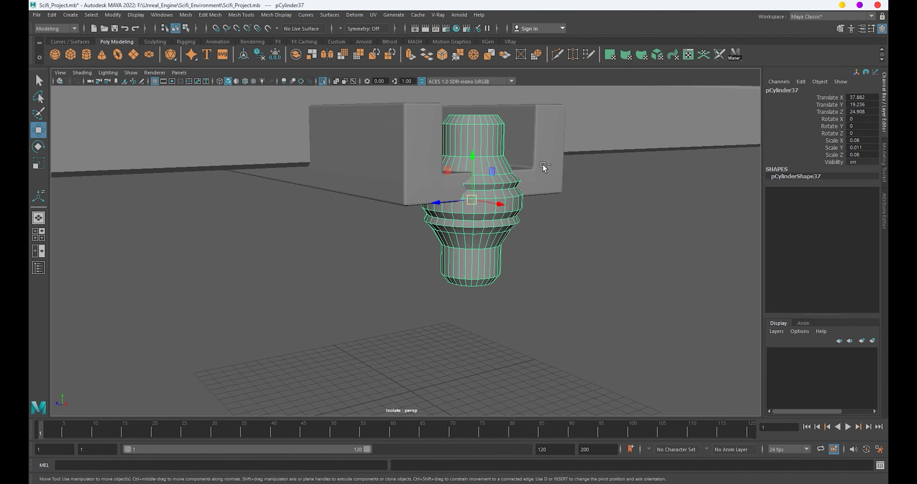
{"action": "left_click_drag", "start_coordinate": [543, 165], "coordinate": [559, 297], "text": "alt"}
{"action": "scroll", "coordinate": [559, 297], "scroll_direction": "down", "scroll_amount": 5}
{"action": "left_click_drag", "start_coordinate": [499, 259], "coordinate": [496, 261]}
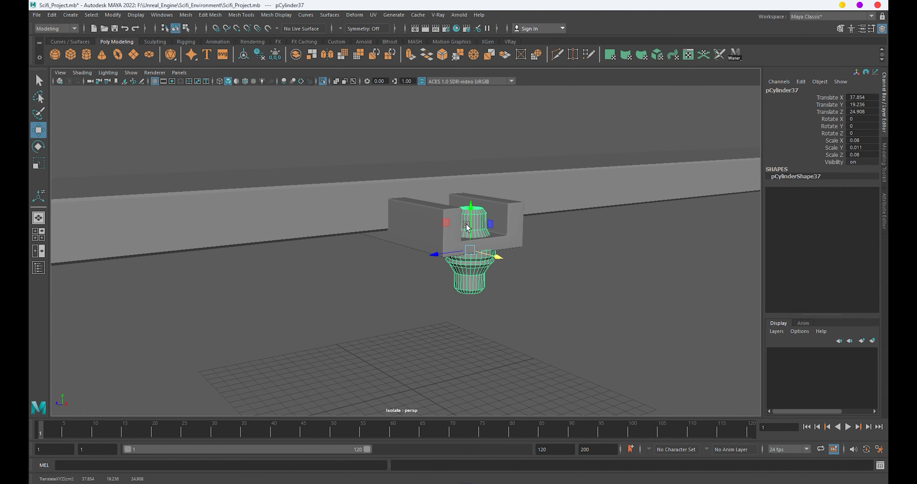
{"action": "mouse_move", "coordinate": [469, 215]}
{"action": "left_mouse_down", "text": "alt"}
{"action": "mouse_move", "coordinate": [506, 260]}
{"action": "mouse_move", "coordinate": [478, 233]}
{"action": "left_mouse_up", "text": "alt"}
{"action": "scroll", "coordinate": [427, 221], "scroll_direction": "up", "scroll_amount": 5}
{"action": "left_click_drag", "start_coordinate": [384, 206], "coordinate": [381, 202]}
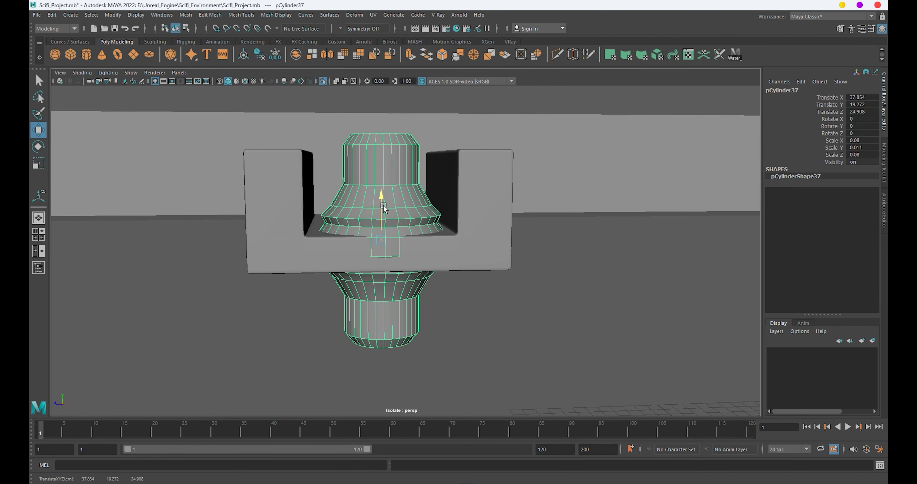
Check the bolt's fit in the bracket from several angles, ending on a front view.
{"action": "left_click", "coordinate": [565, 309]}
{"action": "left_click", "coordinate": [381, 185]}
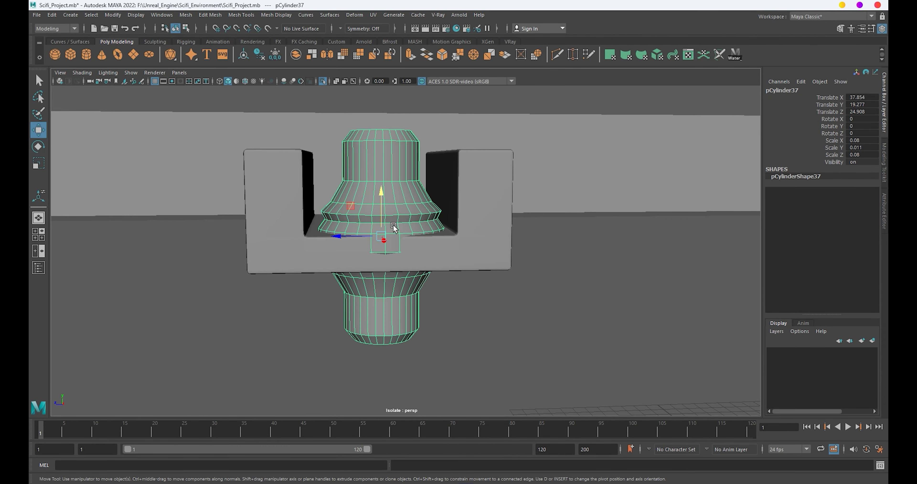
{"action": "left_click", "coordinate": [633, 338]}
{"action": "scroll", "coordinate": [632, 338], "scroll_direction": "down", "scroll_amount": 5}
{"action": "mouse_move", "coordinate": [632, 338]}
{"action": "left_mouse_down", "text": "alt"}
{"action": "mouse_move", "coordinate": [472, 252]}
{"action": "mouse_move", "coordinate": [635, 374]}
{"action": "left_mouse_up", "text": "alt"}
{"action": "left_click", "coordinate": [663, 363]}
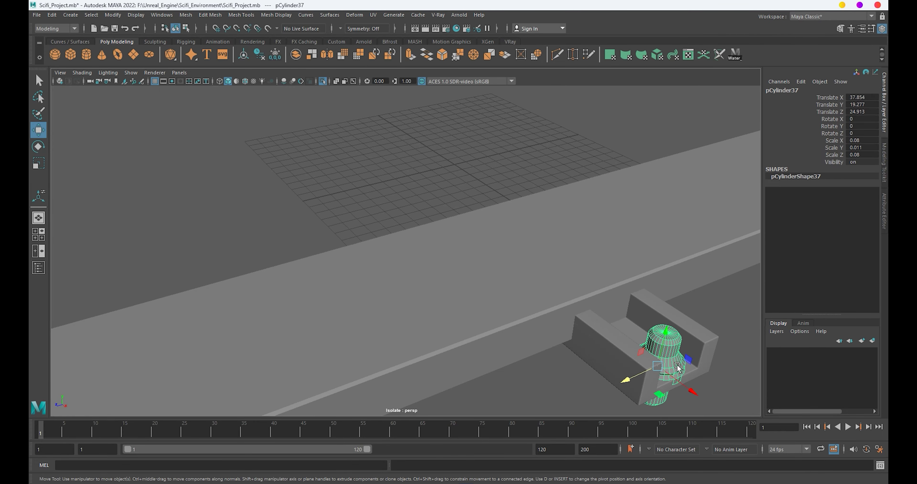
{"action": "left_click", "coordinate": [694, 407]}
{"action": "left_click_drag", "start_coordinate": [694, 406], "coordinate": [554, 342], "text": "alt"}
{"action": "scroll", "coordinate": [478, 269], "scroll_direction": "up", "scroll_amount": 2}
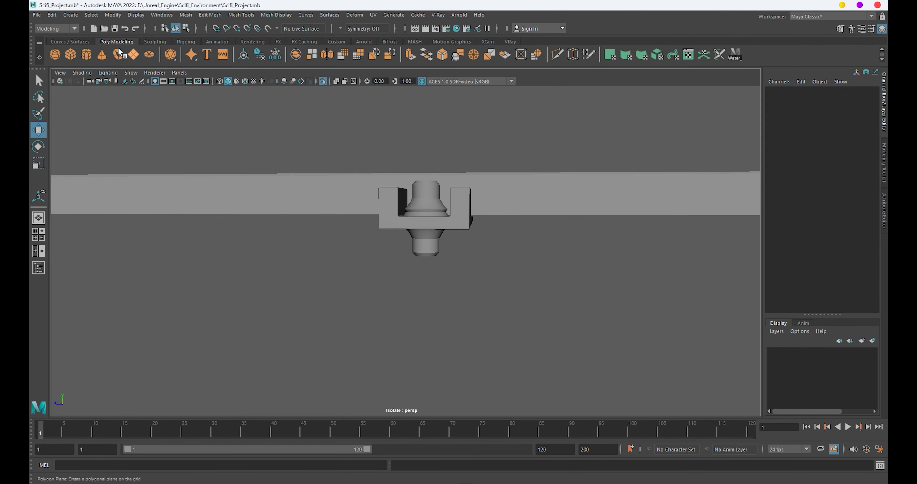
Create a polygon helix and move it along X and Z under the bolt.
{"action": "left_click", "coordinate": [71, 15]}
{"action": "mouse_move", "coordinate": [129, 47]}
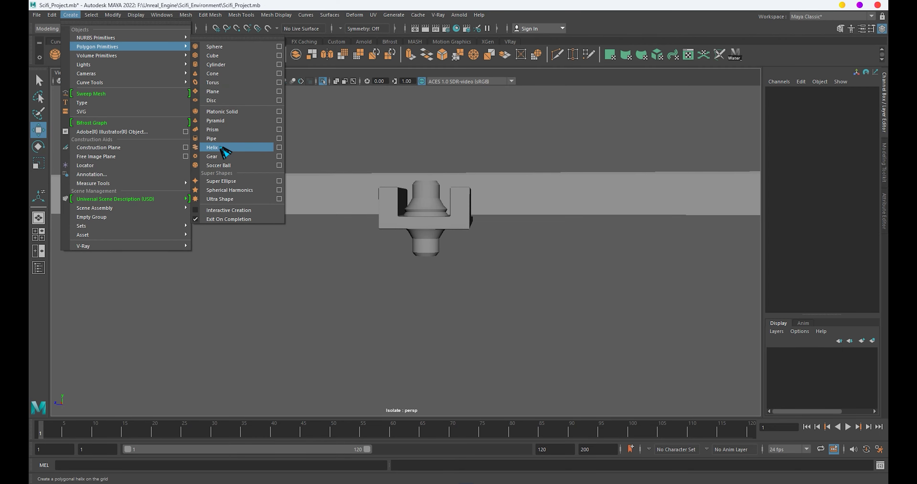
{"action": "left_click", "coordinate": [222, 149]}
{"action": "mouse_move", "coordinate": [204, 223]}
{"action": "left_mouse_down", "text": "alt"}
{"action": "mouse_move", "coordinate": [442, 219]}
{"action": "mouse_move", "coordinate": [396, 241]}
{"action": "mouse_move", "coordinate": [588, 341]}
{"action": "mouse_move", "coordinate": [429, 307]}
{"action": "left_mouse_up", "text": "alt"}
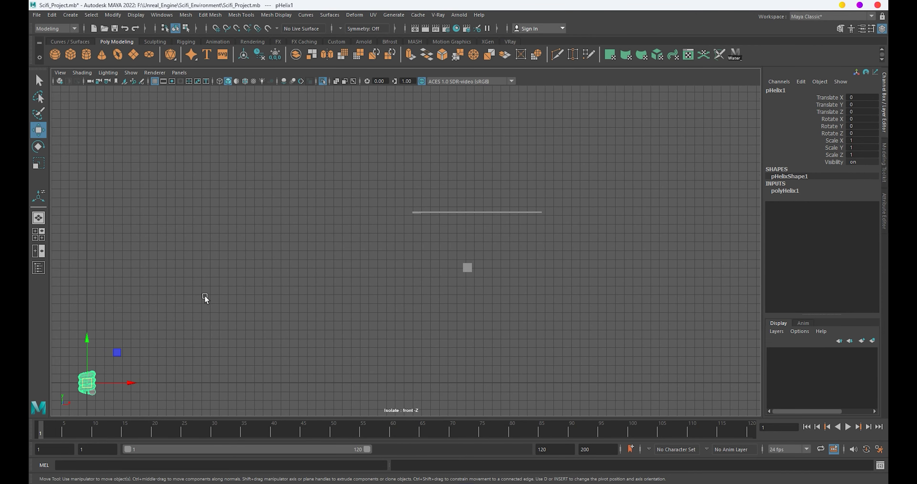
{"action": "left_click_drag", "start_coordinate": [138, 391], "coordinate": [334, 392]}
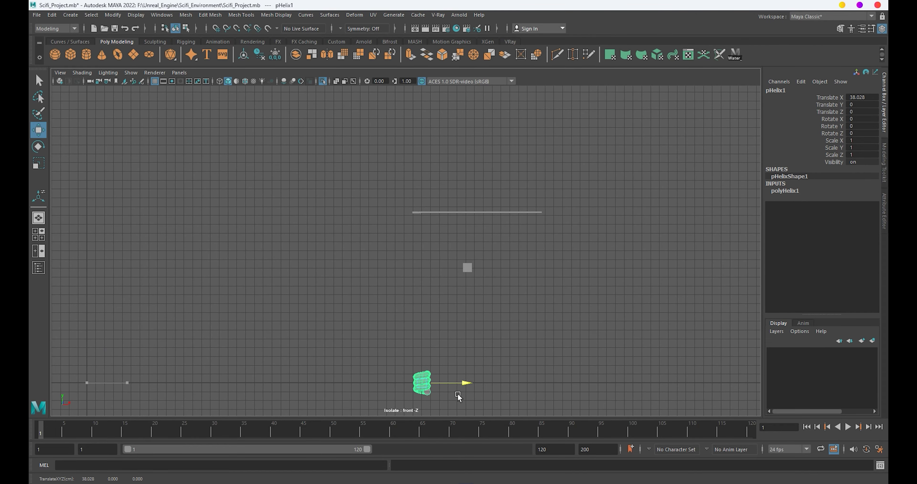
{"action": "left_click_drag", "start_coordinate": [401, 181], "coordinate": [380, 212]}
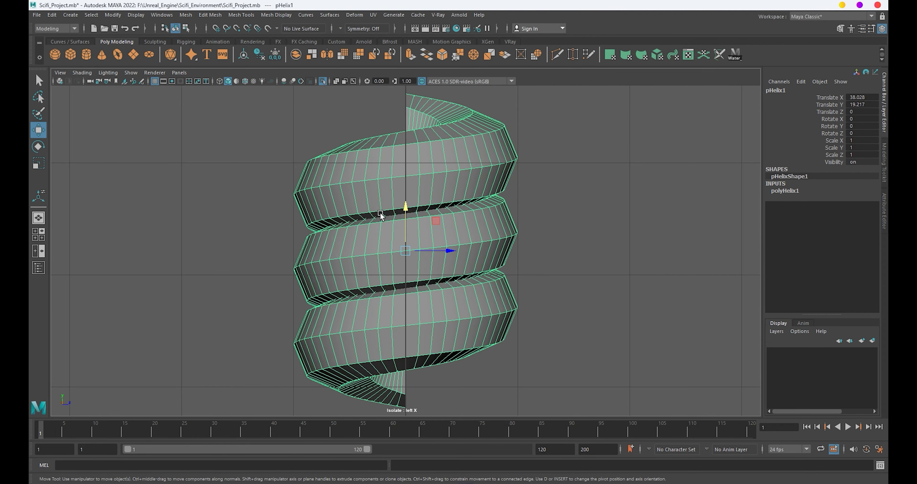
{"action": "left_click_drag", "start_coordinate": [429, 254], "coordinate": [626, 259]}
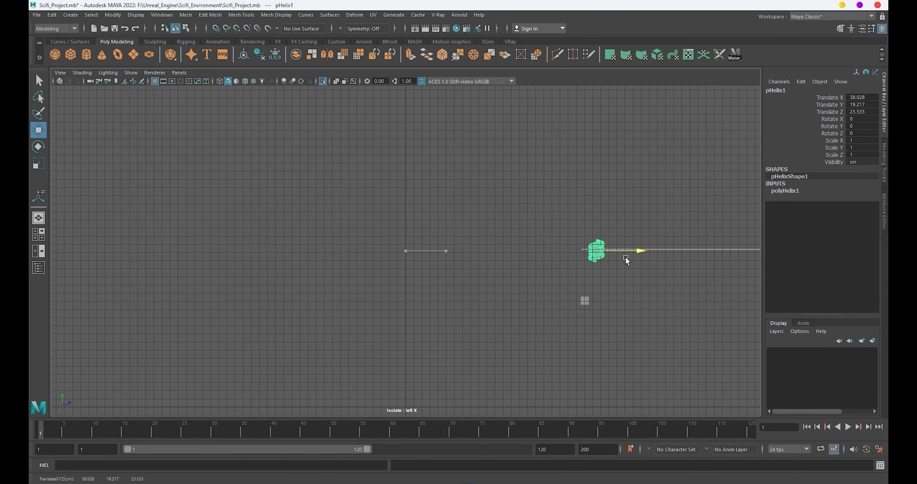
{"action": "key", "text": "f"}
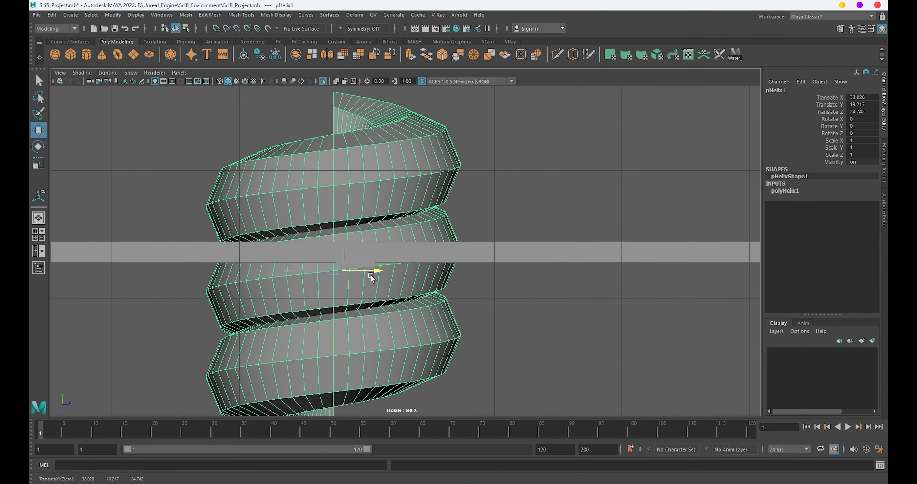
Scale the helix down to 0.054 so it fits the bolt.
{"action": "key", "text": "r"}
{"action": "middle_click_drag", "start_coordinate": [328, 283], "coordinate": [111, 254]}
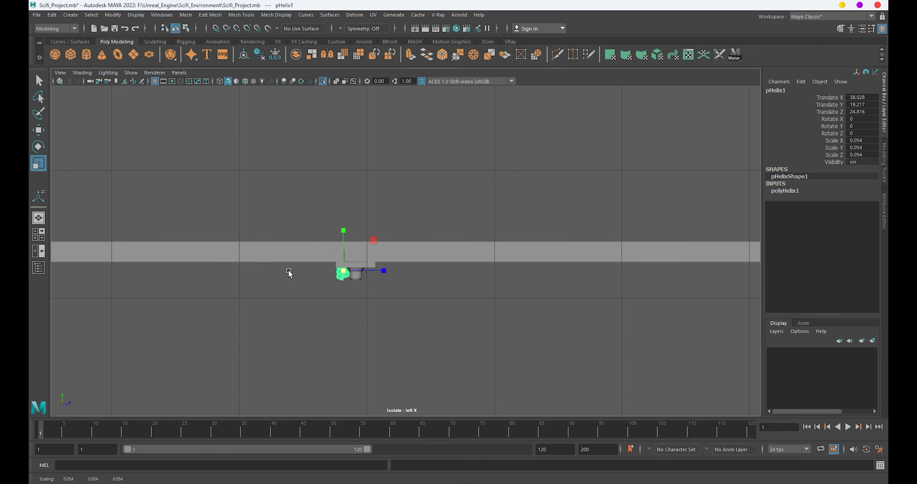
{"action": "key", "text": "w"}
{"action": "left_click_drag", "start_coordinate": [372, 271], "coordinate": [381, 330]}
{"action": "key", "text": "space"}
{"action": "key", "text": "f"}
Align the helix around the bolt's lower shaft.
{"action": "left_click_drag", "start_coordinate": [434, 254], "coordinate": [295, 254]}
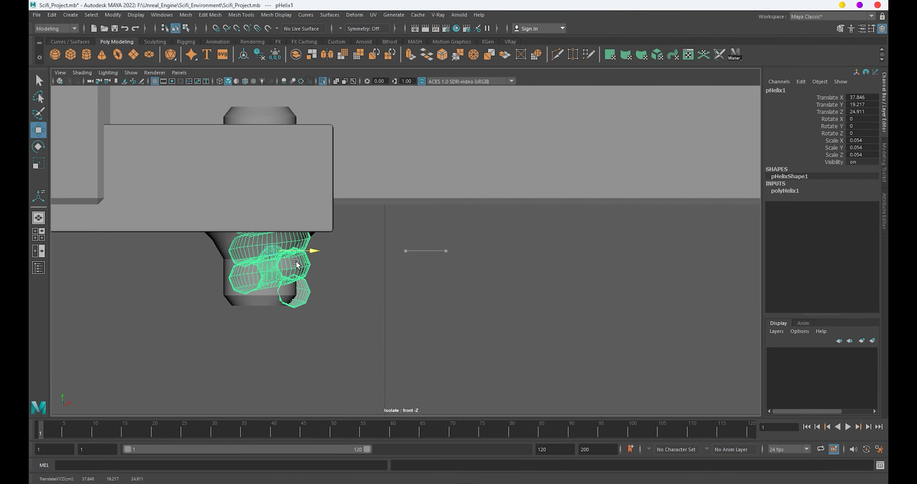
{"action": "key", "text": "space"}
{"action": "left_click_drag", "start_coordinate": [356, 270], "coordinate": [399, 301]}
{"action": "key", "text": "f"}
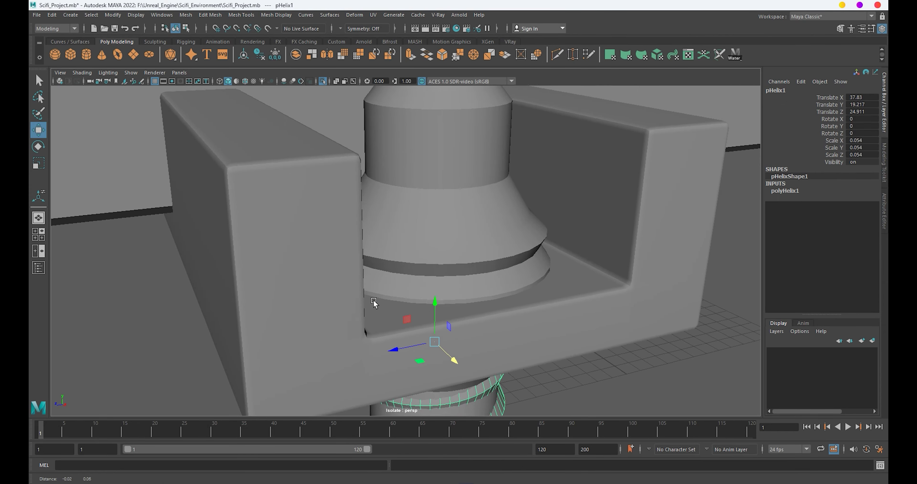
{"action": "scroll", "coordinate": [369, 296], "scroll_direction": "down", "scroll_amount": 3}
{"action": "mouse_move", "coordinate": [417, 329]}
{"action": "left_mouse_down"}
{"action": "mouse_move", "coordinate": [418, 343]}
{"action": "mouse_move", "coordinate": [427, 291]}
{"action": "left_mouse_up"}
{"action": "scroll", "coordinate": [427, 292], "scroll_direction": "up", "scroll_amount": 2}
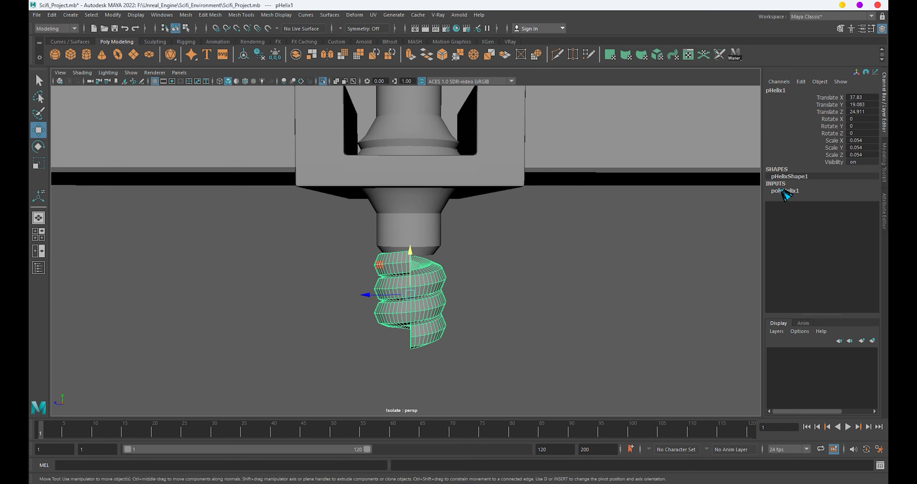
Raise the helix Coils to 10 and increase its Height in the Channel Box.
{"action": "left_click", "coordinate": [785, 190]}
{"action": "mouse_move", "coordinate": [863, 198]}
{"action": "left_mouse_down", "text": "ctrl"}
{"action": "mouse_move", "coordinate": [876, 203]}
{"action": "mouse_move", "coordinate": [863, 203]}
{"action": "left_mouse_up", "text": "ctrl"}
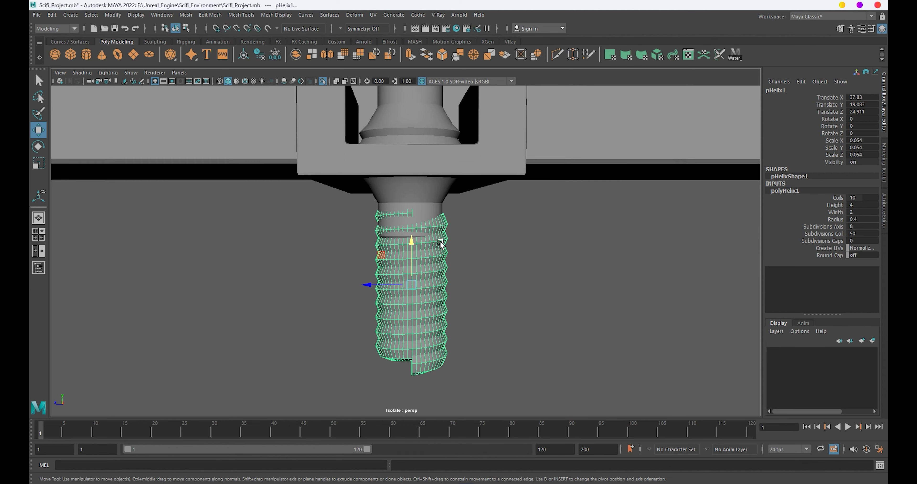
{"action": "left_click_drag", "start_coordinate": [411, 274], "coordinate": [412, 277]}
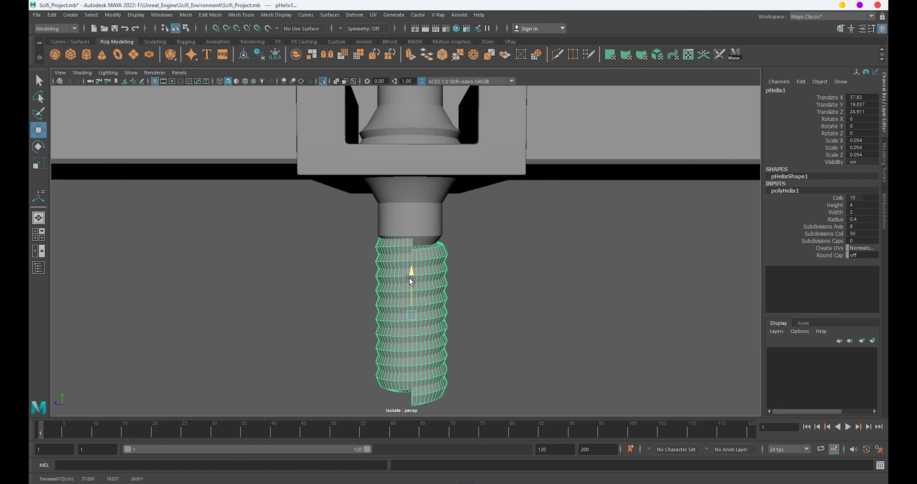
{"action": "left_click", "coordinate": [570, 287]}
Lower the helix slightly on the shaft, then select the slotted bracket block.
{"action": "mouse_move", "coordinate": [565, 290]}
{"action": "left_mouse_down", "text": "alt"}
{"action": "mouse_move", "coordinate": [452, 280]}
{"action": "mouse_move", "coordinate": [467, 319]}
{"action": "mouse_move", "coordinate": [448, 313]}
{"action": "mouse_move", "coordinate": [414, 218]}
{"action": "mouse_move", "coordinate": [340, 243]}
{"action": "left_mouse_up", "text": "alt"}
{"action": "left_click", "coordinate": [406, 263]}
{"action": "left_click_drag", "start_coordinate": [406, 263], "coordinate": [581, 253], "text": "alt"}
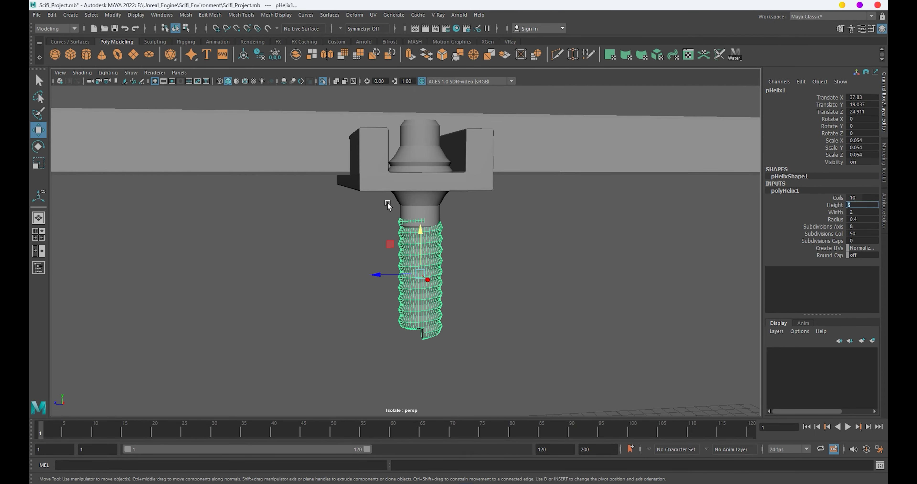
{"action": "left_click_drag", "start_coordinate": [421, 237], "coordinate": [421, 241]}
{"action": "left_click", "coordinate": [536, 287]}
{"action": "right_click_drag", "start_coordinate": [536, 288], "coordinate": [404, 272], "text": "alt"}
{"action": "mouse_move", "coordinate": [403, 272]}
{"action": "left_mouse_down", "text": "alt"}
{"action": "mouse_move", "coordinate": [475, 282]}
{"action": "mouse_move", "coordinate": [502, 301]}
{"action": "mouse_move", "coordinate": [392, 282]}
{"action": "mouse_move", "coordinate": [450, 282]}
{"action": "left_mouse_up", "text": "alt"}
{"action": "left_click", "coordinate": [371, 262]}
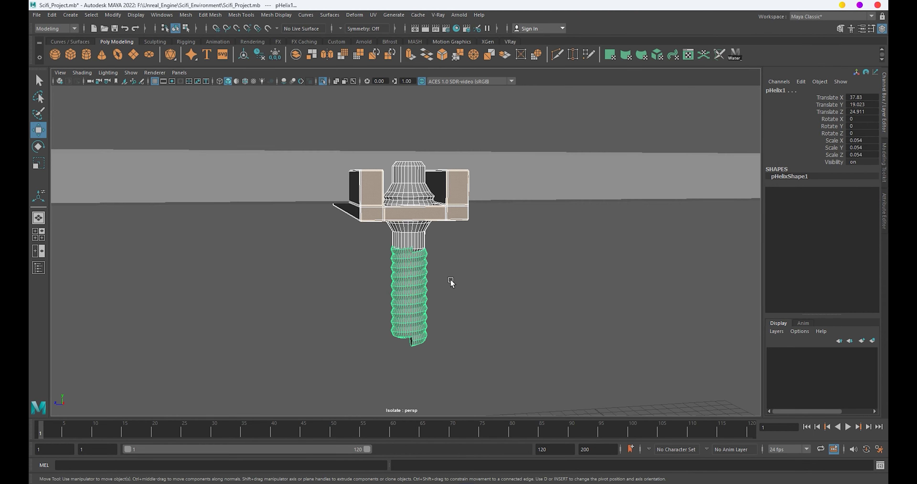
Combine the bracket, bolt head and helix thread into one screw mesh.
{"action": "left_click", "coordinate": [455, 263]}
{"action": "left_click", "coordinate": [417, 180]}
{"action": "left_click", "coordinate": [426, 276], "text": "shift"}
{"action": "right_click_drag", "start_coordinate": [424, 237], "coordinate": [418, 407], "text": "shift"}
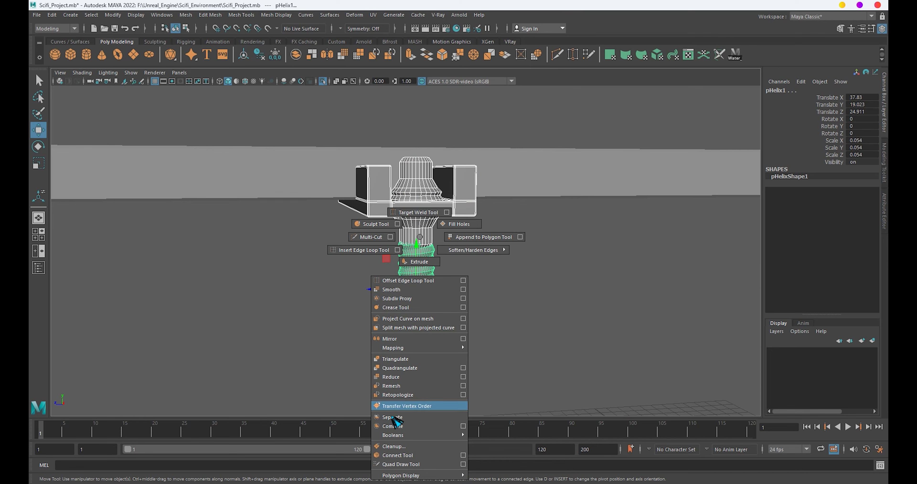
{"action": "right_click_drag", "start_coordinate": [423, 228], "coordinate": [511, 179]}
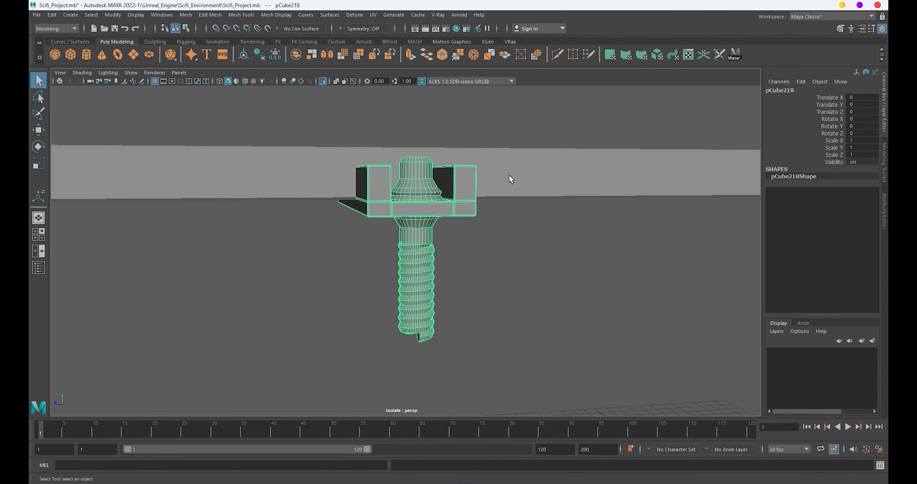
Duplicate the combined screw twice along the rail.
{"action": "key", "text": "w"}
{"action": "left_click", "coordinate": [494, 279]}
{"action": "scroll", "coordinate": [454, 237], "scroll_direction": "down", "scroll_amount": 5}
{"action": "scroll", "coordinate": [427, 246], "scroll_direction": "up", "scroll_amount": 3}
{"action": "left_click", "coordinate": [416, 250]}
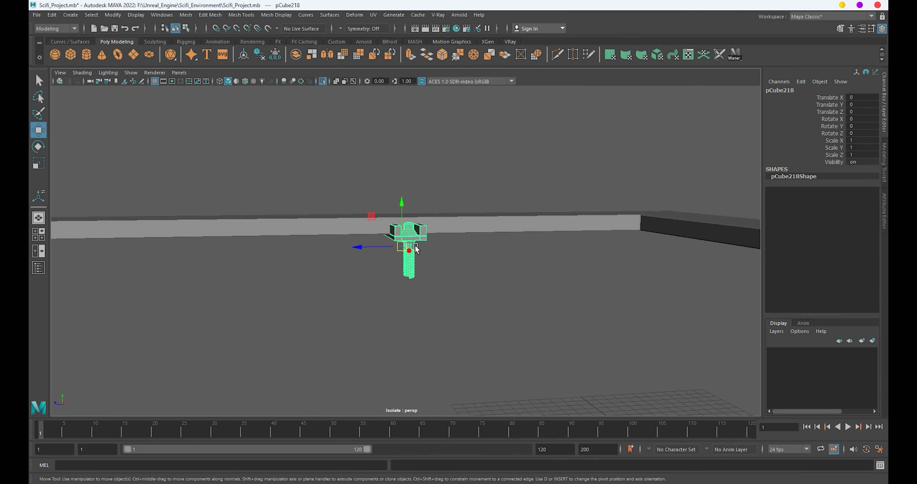
{"action": "scroll", "coordinate": [581, 249], "scroll_direction": "down", "scroll_amount": 2}
{"action": "scroll", "coordinate": [497, 240], "scroll_direction": "down", "scroll_amount": 2}
{"action": "left_click_drag", "start_coordinate": [442, 243], "coordinate": [381, 245], "text": "shift"}
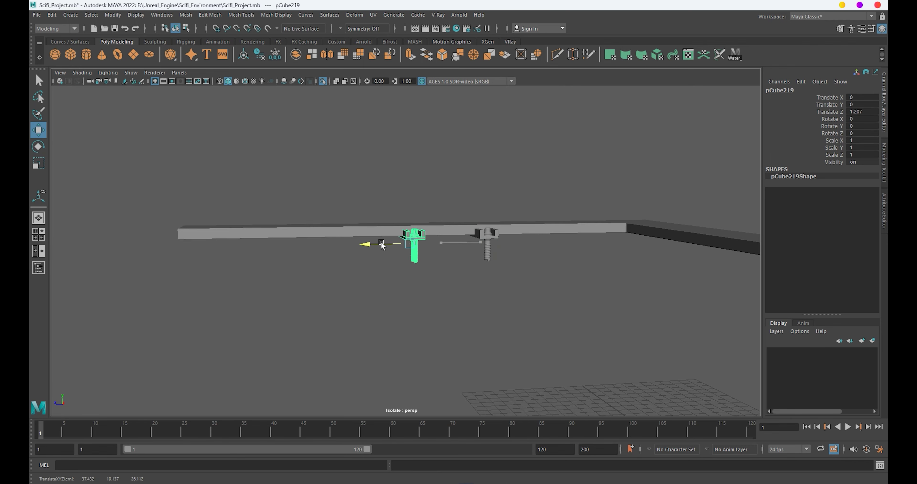
{"action": "key", "text": "shift+d"}
Rotate a screw copy -90 degrees and slide it toward the rail corner.
{"action": "left_click", "coordinate": [388, 289]}
{"action": "mouse_move", "coordinate": [393, 288]}
{"action": "left_mouse_down", "text": "alt"}
{"action": "mouse_move", "coordinate": [457, 245]}
{"action": "mouse_move", "coordinate": [473, 265]}
{"action": "mouse_move", "coordinate": [531, 269]}
{"action": "left_mouse_up", "text": "alt"}
{"action": "left_click", "coordinate": [456, 245]}
{"action": "left_click_drag", "start_coordinate": [375, 243], "coordinate": [387, 240]}
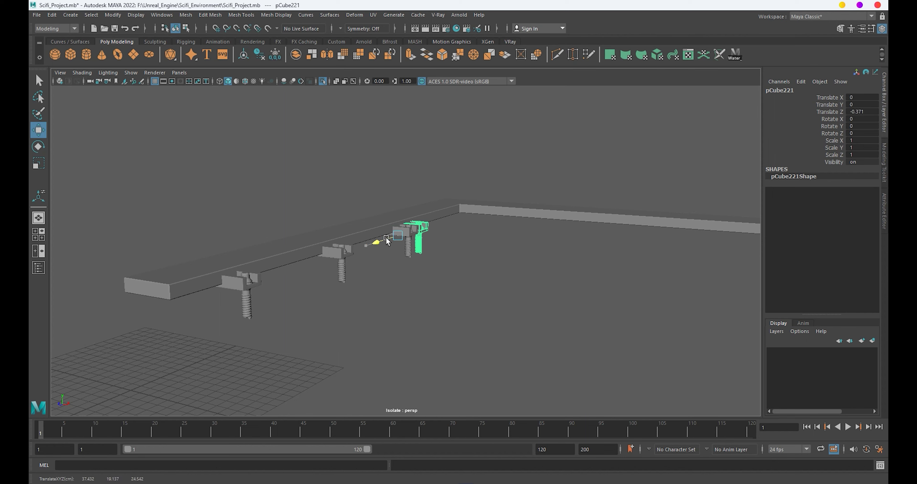
{"action": "key", "text": "e"}
{"action": "mouse_move", "coordinate": [473, 224]}
{"action": "left_mouse_down"}
{"action": "mouse_move", "coordinate": [552, 214]}
{"action": "mouse_move", "coordinate": [529, 229]}
{"action": "mouse_move", "coordinate": [428, 244]}
{"action": "left_mouse_up"}
{"action": "key", "text": "Return"}
{"action": "key", "text": "w"}
{"action": "left_click_drag", "start_coordinate": [390, 202], "coordinate": [408, 196]}
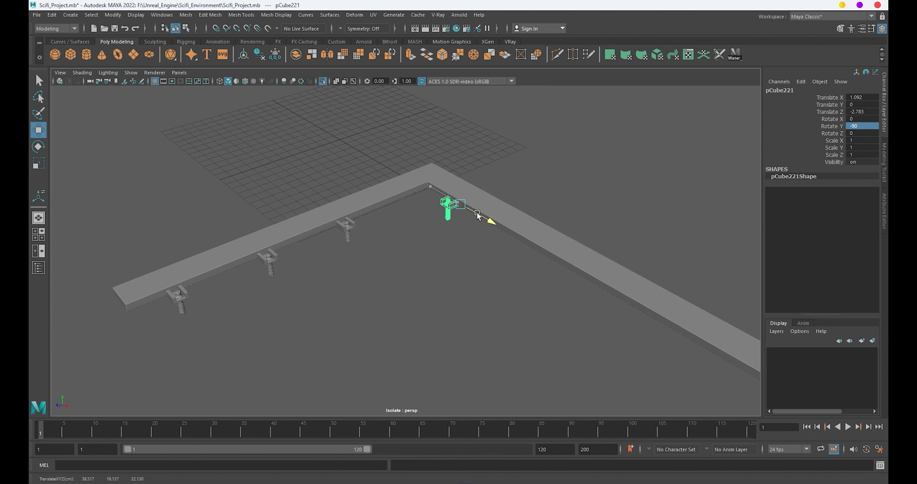
Duplicate another bracket past the corner and slide it along the rail.
{"action": "mouse_move", "coordinate": [479, 227]}
{"action": "left_mouse_down", "text": "alt"}
{"action": "mouse_move", "coordinate": [478, 256]}
{"action": "mouse_move", "coordinate": [533, 323]}
{"action": "mouse_move", "coordinate": [498, 257]}
{"action": "mouse_move", "coordinate": [577, 249]}
{"action": "mouse_move", "coordinate": [477, 180]}
{"action": "mouse_move", "coordinate": [494, 223]}
{"action": "left_mouse_up", "text": "alt"}
{"action": "mouse_move", "coordinate": [483, 178]}
{"action": "left_mouse_down", "text": "alt"}
{"action": "mouse_move", "coordinate": [461, 240]}
{"action": "mouse_move", "coordinate": [420, 211]}
{"action": "mouse_move", "coordinate": [567, 218]}
{"action": "mouse_move", "coordinate": [446, 253]}
{"action": "mouse_move", "coordinate": [441, 212]}
{"action": "mouse_move", "coordinate": [698, 211]}
{"action": "left_mouse_up", "text": "alt"}
{"action": "left_click_drag", "start_coordinate": [503, 225], "coordinate": [481, 252], "text": "alt"}
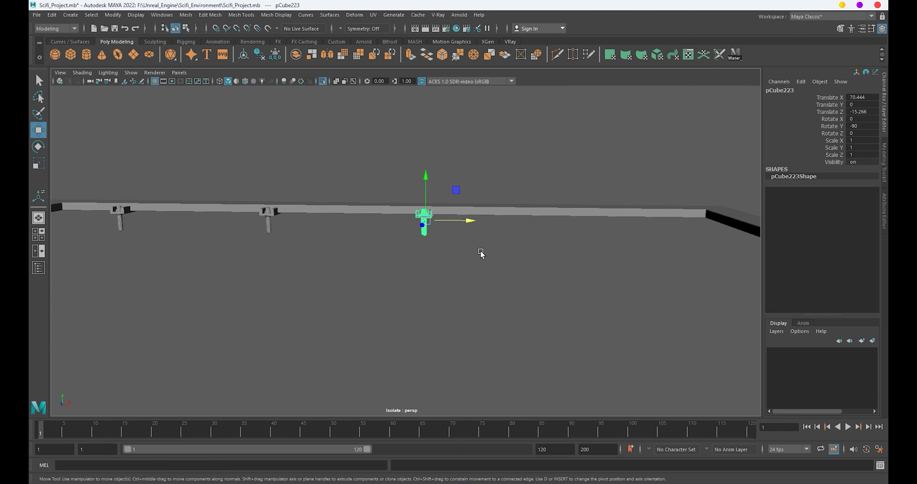
{"action": "mouse_move", "coordinate": [598, 263]}
{"action": "left_mouse_down", "text": "alt"}
{"action": "mouse_move", "coordinate": [313, 263]}
{"action": "mouse_move", "coordinate": [446, 259]}
{"action": "mouse_move", "coordinate": [549, 270]}
{"action": "mouse_move", "coordinate": [492, 325]}
{"action": "mouse_move", "coordinate": [410, 341]}
{"action": "left_mouse_up", "text": "alt"}
{"action": "key", "text": "e"}
{"action": "type", "text": "-180"}
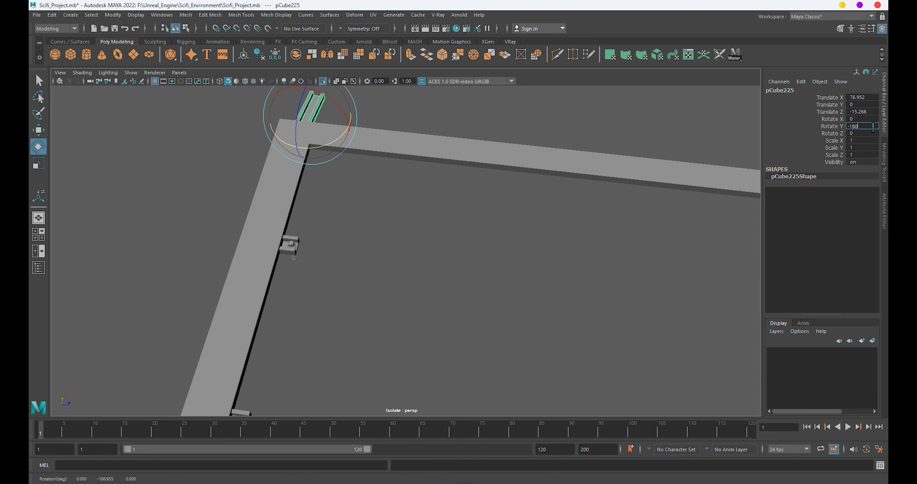
{"action": "key", "text": "w"}
{"action": "mouse_move", "coordinate": [520, 181]}
{"action": "left_mouse_down", "text": "alt"}
{"action": "mouse_move", "coordinate": [368, 184]}
{"action": "mouse_move", "coordinate": [518, 199]}
{"action": "mouse_move", "coordinate": [507, 180]}
{"action": "mouse_move", "coordinate": [482, 180]}
{"action": "mouse_move", "coordinate": [438, 253]}
{"action": "mouse_move", "coordinate": [513, 288]}
{"action": "left_mouse_up", "text": "alt"}
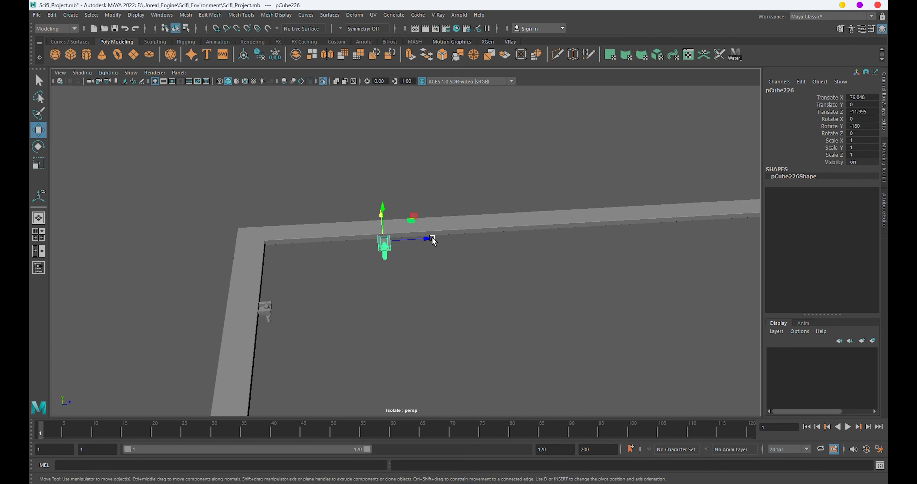
Add one more bracket copy and shift the last copies left to even the spacing.
{"action": "mouse_move", "coordinate": [433, 239]}
{"action": "left_mouse_down", "text": "shift"}
{"action": "mouse_move", "coordinate": [597, 240]}
{"action": "mouse_move", "coordinate": [344, 235]}
{"action": "mouse_move", "coordinate": [438, 252]}
{"action": "mouse_move", "coordinate": [324, 256]}
{"action": "mouse_move", "coordinate": [425, 253]}
{"action": "mouse_move", "coordinate": [427, 288]}
{"action": "left_mouse_up", "text": "shift"}
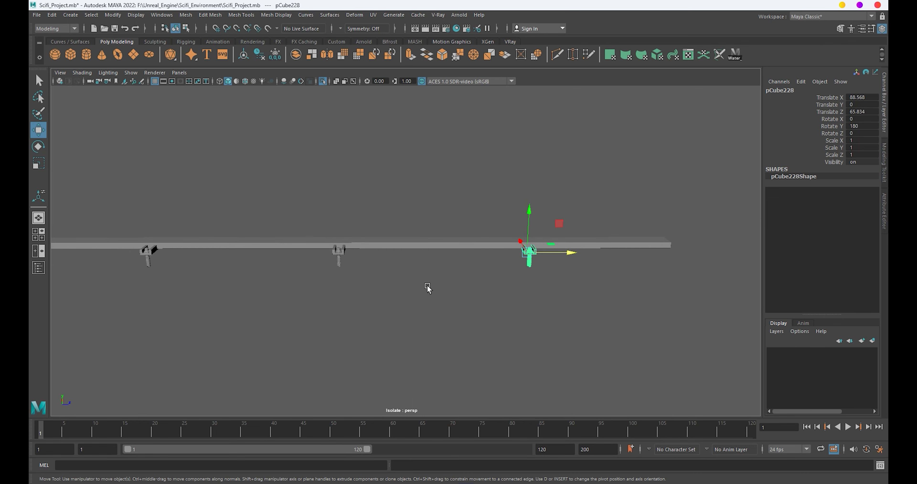
{"action": "left_click", "coordinate": [533, 259]}
{"action": "left_click_drag", "start_coordinate": [570, 253], "coordinate": [508, 254]}
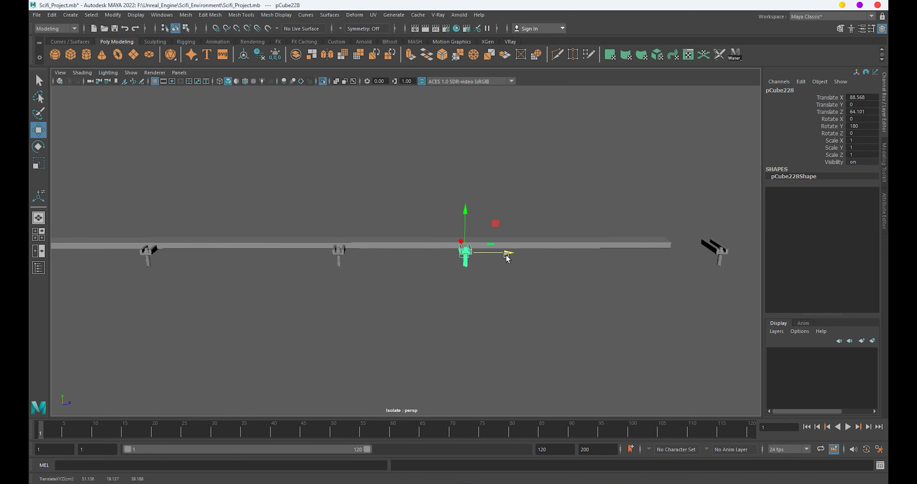
{"action": "left_click", "coordinate": [718, 253]}
{"action": "left_click_drag", "start_coordinate": [742, 252], "coordinate": [683, 257]}
Review the brackets near the corner and exit isolation to show the whole scene.
{"action": "left_click", "coordinate": [466, 251]}
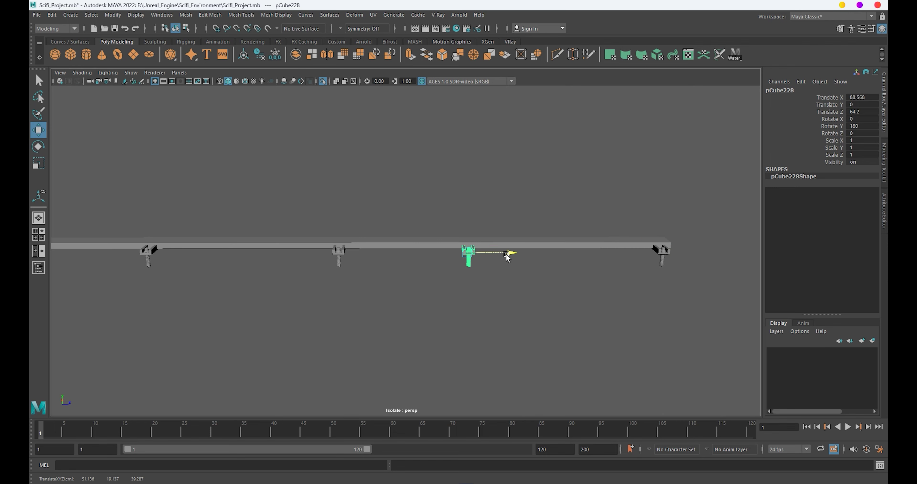
{"action": "left_click", "coordinate": [338, 253]}
{"action": "mouse_move", "coordinate": [369, 256]}
{"action": "left_mouse_down", "text": "alt"}
{"action": "mouse_move", "coordinate": [434, 262]}
{"action": "mouse_move", "coordinate": [426, 285]}
{"action": "mouse_move", "coordinate": [489, 321]}
{"action": "mouse_move", "coordinate": [399, 260]}
{"action": "mouse_move", "coordinate": [318, 251]}
{"action": "left_mouse_up", "text": "alt"}
{"action": "left_click", "coordinate": [281, 254]}
{"action": "left_click", "coordinate": [426, 284]}
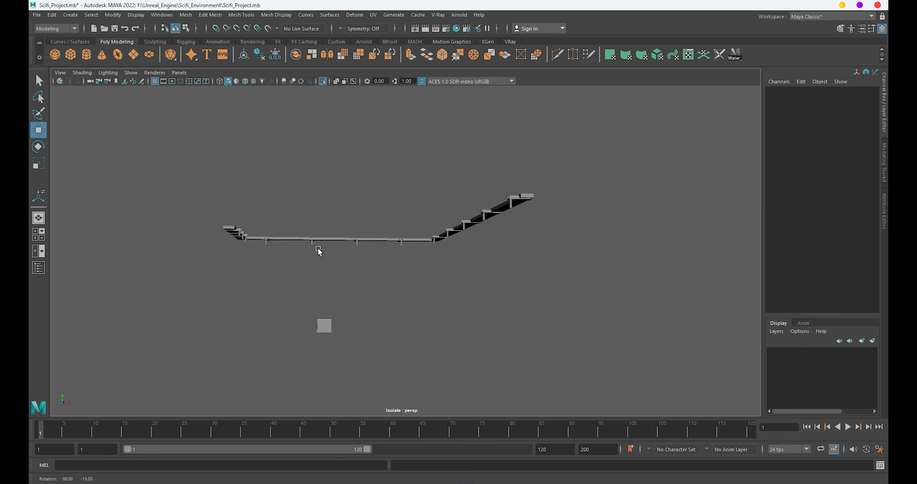
{"action": "mouse_move", "coordinate": [317, 251]}
{"action": "right_mouse_down", "text": "alt"}
{"action": "mouse_move", "coordinate": [337, 291]}
{"action": "mouse_move", "coordinate": [478, 306]}
{"action": "right_mouse_up", "text": "alt"}
{"action": "key", "text": "ctrl+1"}
Inspect the brackets along the ceiling rail, then isolate the rail and its brackets.
{"action": "mouse_move", "coordinate": [478, 306]}
{"action": "left_mouse_down", "text": "alt"}
{"action": "mouse_move", "coordinate": [389, 284]}
{"action": "mouse_move", "coordinate": [388, 250]}
{"action": "mouse_move", "coordinate": [517, 251]}
{"action": "mouse_move", "coordinate": [481, 252]}
{"action": "mouse_move", "coordinate": [498, 225]}
{"action": "mouse_move", "coordinate": [432, 289]}
{"action": "mouse_move", "coordinate": [439, 178]}
{"action": "left_mouse_up", "text": "alt"}
{"action": "left_click", "coordinate": [438, 150]}
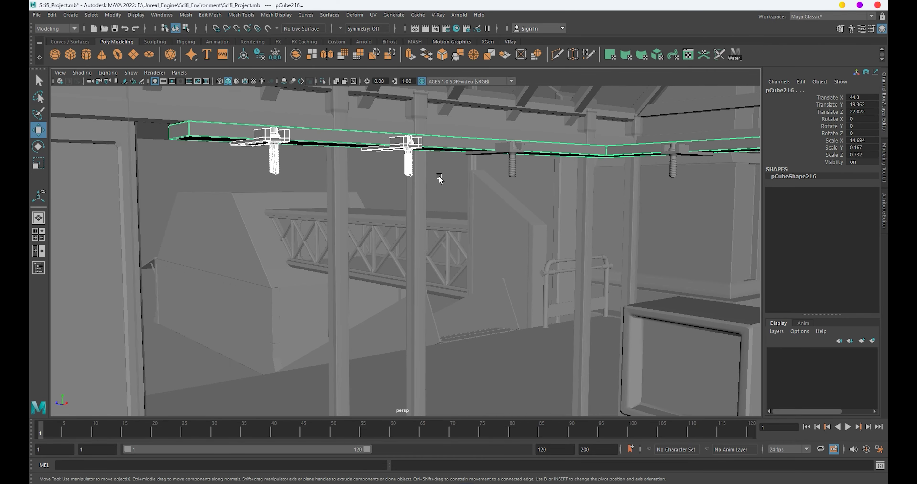
{"action": "left_click", "coordinate": [509, 166]}
{"action": "mouse_move", "coordinate": [677, 170]}
{"action": "left_mouse_down", "text": "alt"}
{"action": "mouse_move", "coordinate": [462, 172]}
{"action": "mouse_move", "coordinate": [508, 162]}
{"action": "left_mouse_up", "text": "alt"}
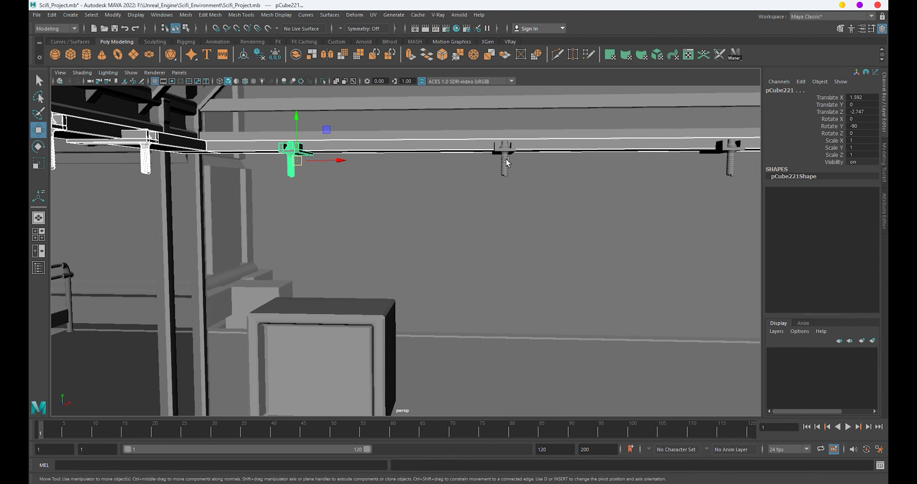
{"action": "left_click", "coordinate": [735, 160]}
{"action": "mouse_move", "coordinate": [734, 159]}
{"action": "left_mouse_down", "text": "alt"}
{"action": "mouse_move", "coordinate": [436, 168]}
{"action": "mouse_move", "coordinate": [408, 154]}
{"action": "left_mouse_up", "text": "alt"}
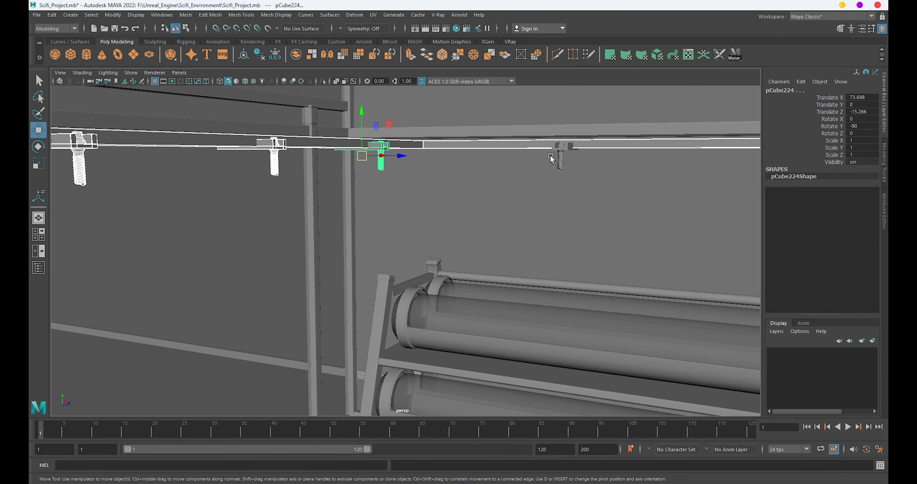
{"action": "left_click_drag", "start_coordinate": [632, 166], "coordinate": [463, 176], "text": "alt"}
{"action": "mouse_move", "coordinate": [572, 143]}
{"action": "left_mouse_down", "text": "alt"}
{"action": "mouse_move", "coordinate": [366, 160]}
{"action": "mouse_move", "coordinate": [420, 216]}
{"action": "mouse_move", "coordinate": [384, 212]}
{"action": "mouse_move", "coordinate": [705, 168]}
{"action": "left_mouse_up", "text": "alt"}
{"action": "left_click", "coordinate": [557, 138]}
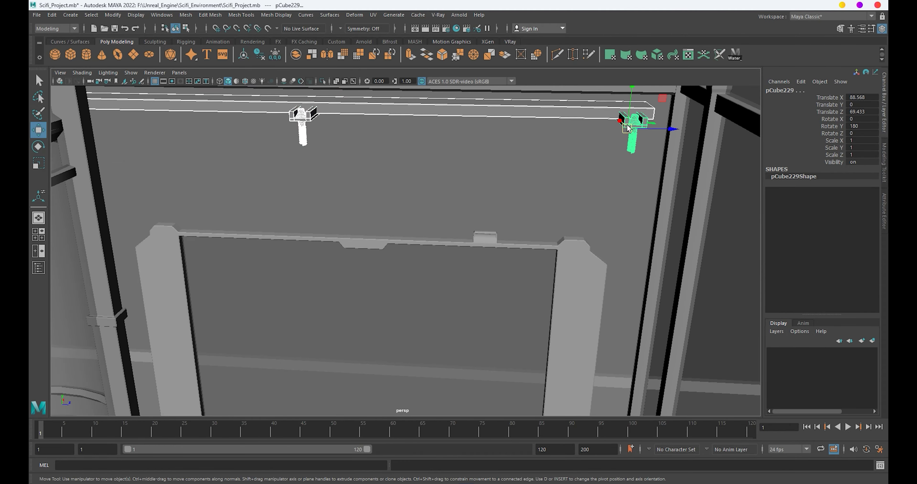
{"action": "mouse_move", "coordinate": [627, 129]}
{"action": "left_mouse_down", "text": "alt"}
{"action": "mouse_move", "coordinate": [407, 135]}
{"action": "mouse_move", "coordinate": [669, 296]}
{"action": "mouse_move", "coordinate": [514, 179]}
{"action": "mouse_move", "coordinate": [393, 256]}
{"action": "mouse_move", "coordinate": [404, 249]}
{"action": "left_mouse_up", "text": "alt"}
{"action": "key", "text": "ctrl+1"}
Switch to the front view and frame the first rail run with the curve tools showing.
{"action": "left_click", "coordinate": [405, 281]}
{"action": "key", "text": "space"}
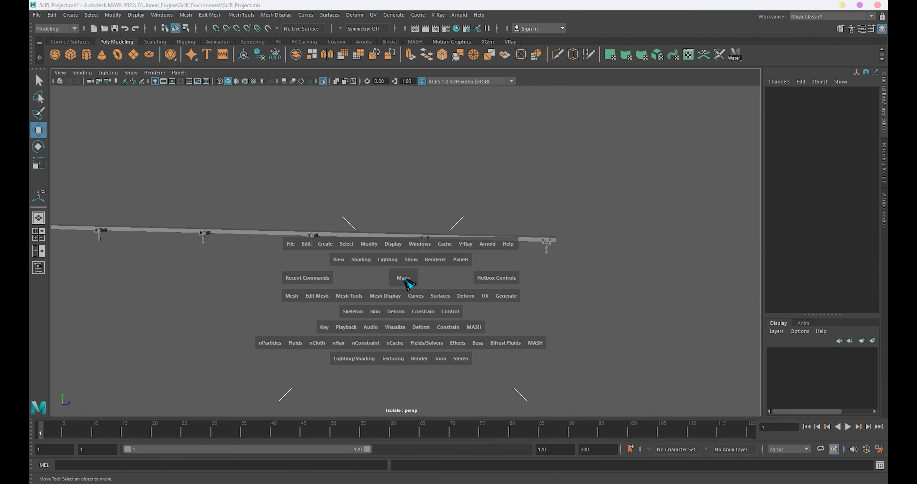
{"action": "left_click_drag", "start_coordinate": [405, 283], "coordinate": [405, 293]}
{"action": "scroll", "coordinate": [406, 272], "scroll_direction": "down", "scroll_amount": 5}
{"action": "scroll", "coordinate": [406, 273], "scroll_direction": "up", "scroll_amount": 3}
{"action": "scroll", "coordinate": [491, 273], "scroll_direction": "up", "scroll_amount": 3}
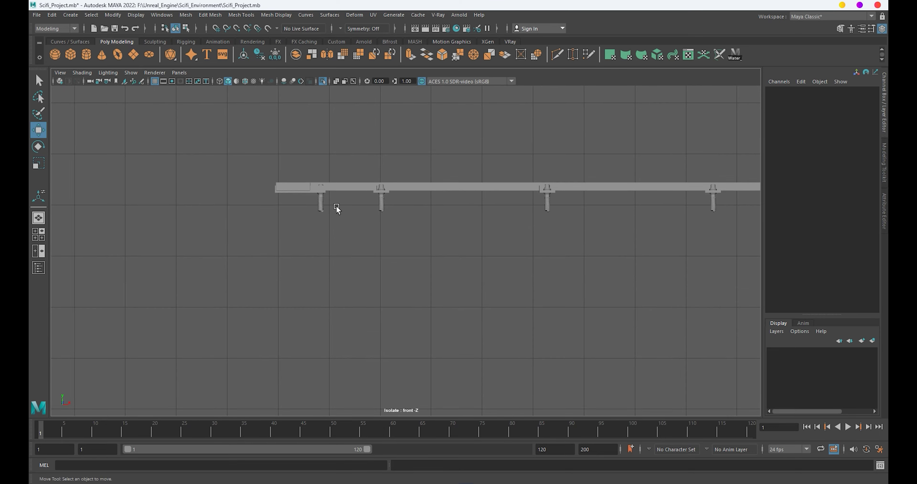
{"action": "scroll", "coordinate": [338, 207], "scroll_direction": "up", "scroll_amount": 2}
{"action": "middle_click_drag", "start_coordinate": [406, 269], "coordinate": [448, 264], "text": "alt"}
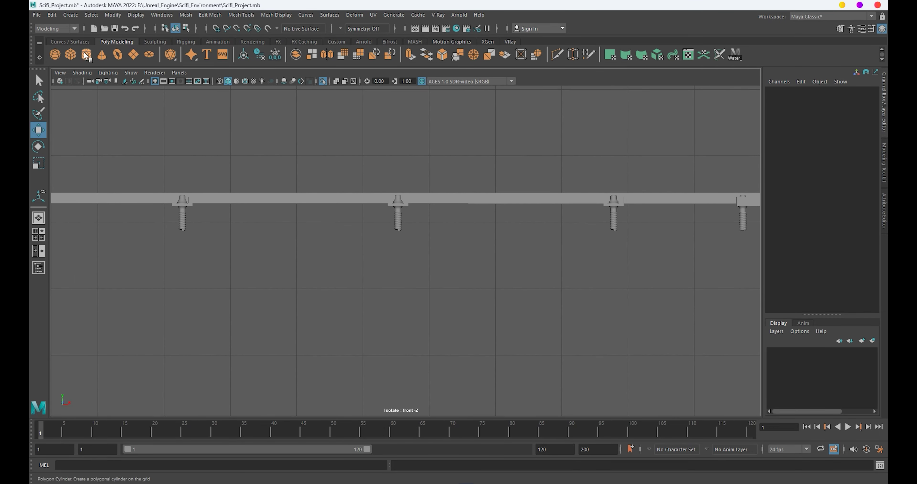
{"action": "left_click", "coordinate": [70, 41]}
{"action": "middle_click_drag", "start_coordinate": [218, 211], "coordinate": [220, 184], "text": "alt"}
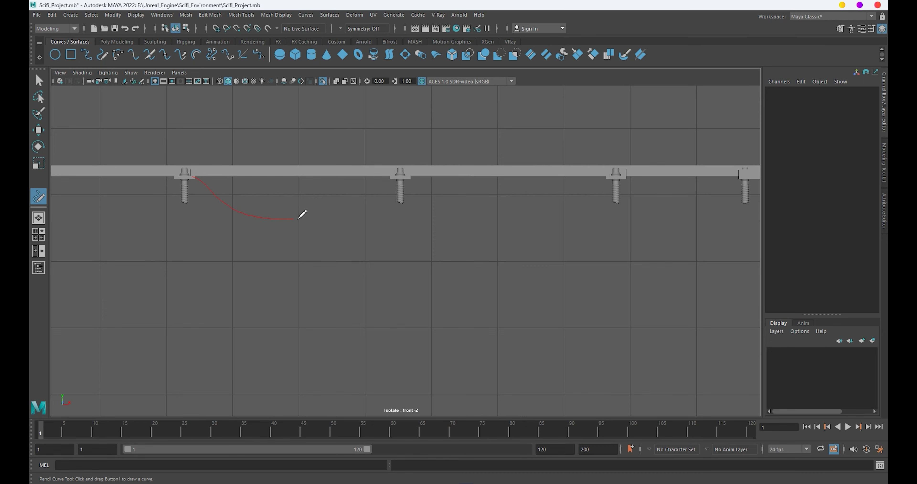
Draw sagging cables between the first neighbouring brackets along the front run.
{"action": "left_click_drag", "start_coordinate": [385, 179], "coordinate": [391, 178]}
{"action": "middle_click_drag", "start_coordinate": [414, 192], "coordinate": [296, 185], "text": "alt"}
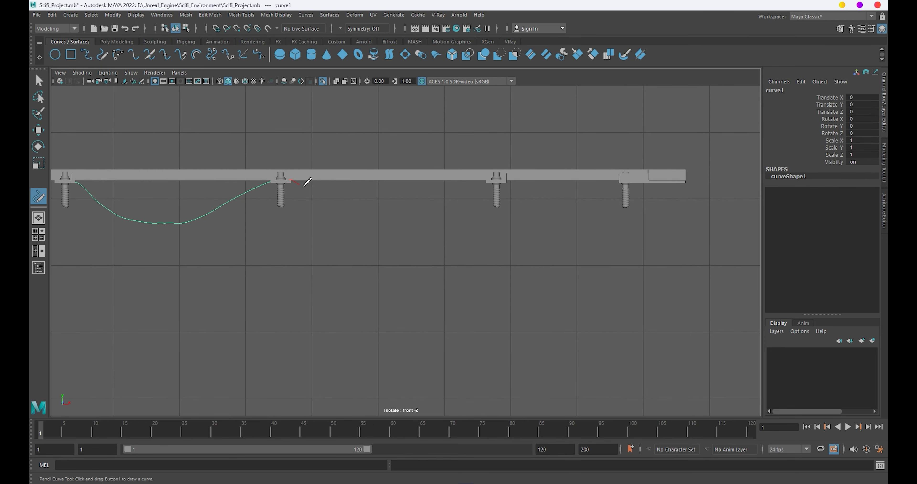
{"action": "left_click_drag", "start_coordinate": [493, 175], "coordinate": [498, 176]}
{"action": "middle_click_drag", "start_coordinate": [511, 176], "coordinate": [396, 174], "text": "alt"}
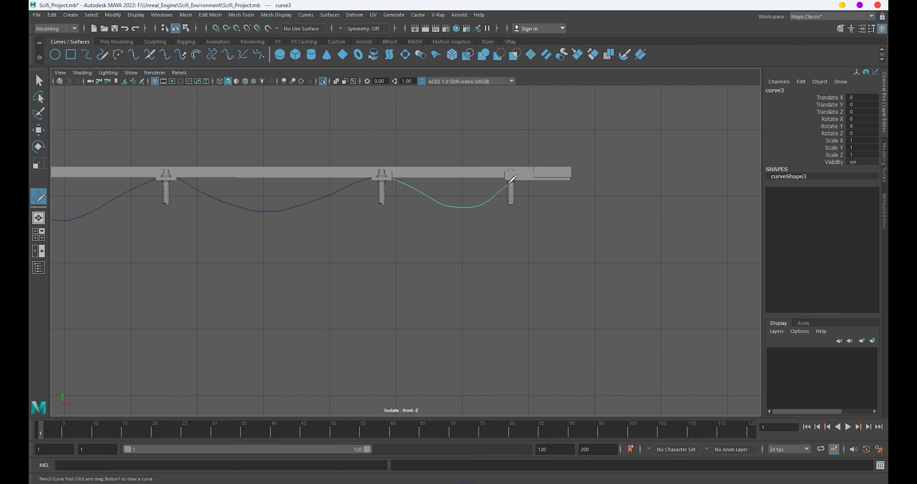
Move to the side view of the second rail run and draw sagging cables between its brackets.
{"action": "key", "text": "space"}
{"action": "mouse_move", "coordinate": [461, 289]}
{"action": "left_mouse_down"}
{"action": "mouse_move", "coordinate": [321, 205]}
{"action": "mouse_move", "coordinate": [326, 254]}
{"action": "left_mouse_up"}
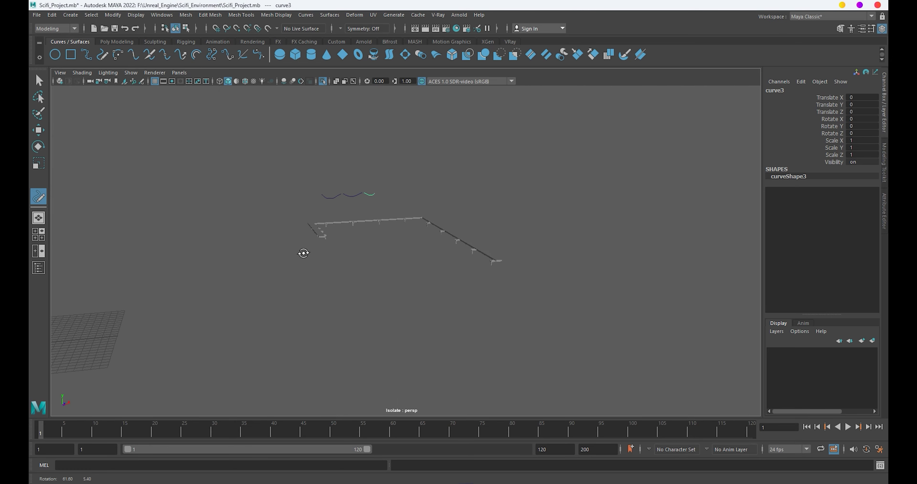
{"action": "right_click_drag", "start_coordinate": [307, 232], "coordinate": [356, 223], "text": "alt"}
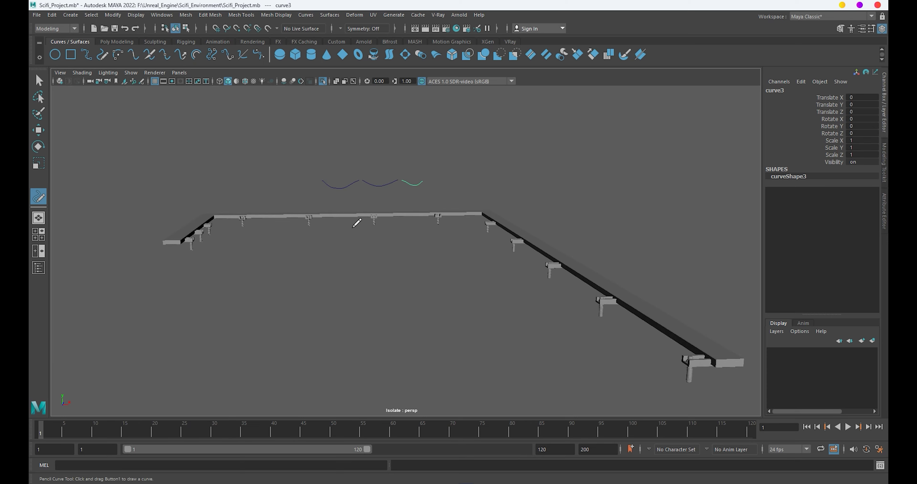
{"action": "key", "text": "space"}
{"action": "left_click_drag", "start_coordinate": [338, 226], "coordinate": [313, 214]}
{"action": "scroll", "coordinate": [340, 220], "scroll_direction": "down", "scroll_amount": 3}
{"action": "scroll", "coordinate": [305, 227], "scroll_direction": "up", "scroll_amount": 2}
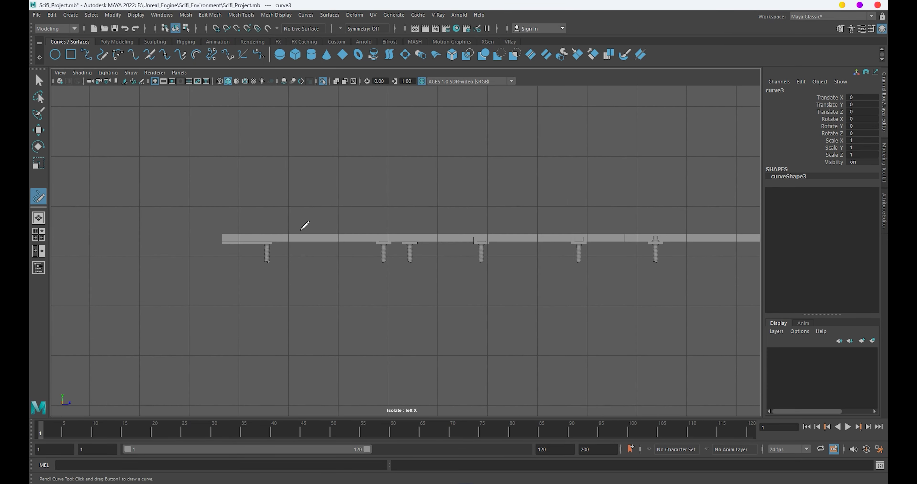
{"action": "scroll", "coordinate": [275, 267], "scroll_direction": "up", "scroll_amount": 2}
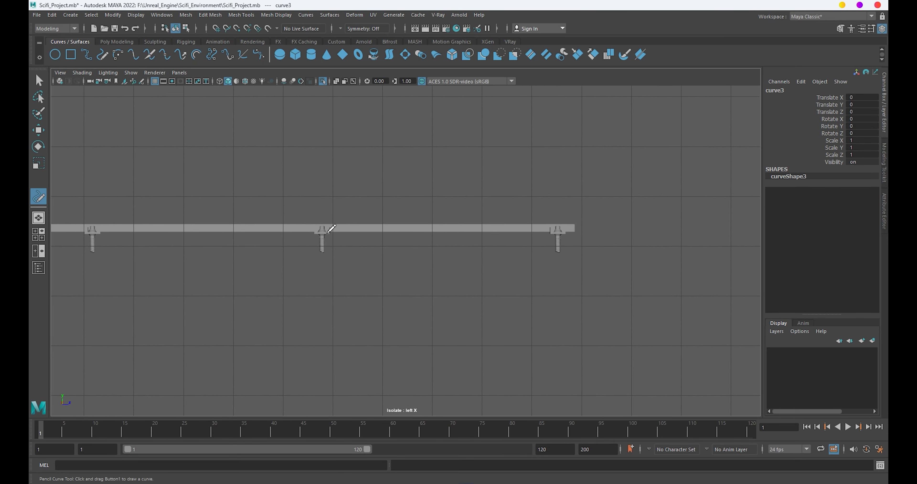
{"action": "left_click_drag", "start_coordinate": [557, 228], "coordinate": [558, 228]}
{"action": "middle_click_drag", "start_coordinate": [349, 269], "coordinate": [518, 260], "text": "alt"}
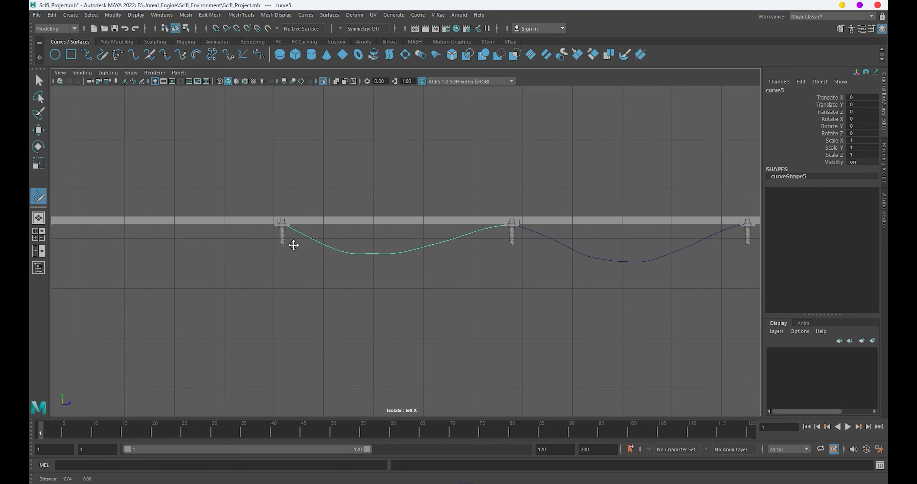
{"action": "middle_click_drag", "start_coordinate": [293, 245], "coordinate": [280, 228], "text": "alt"}
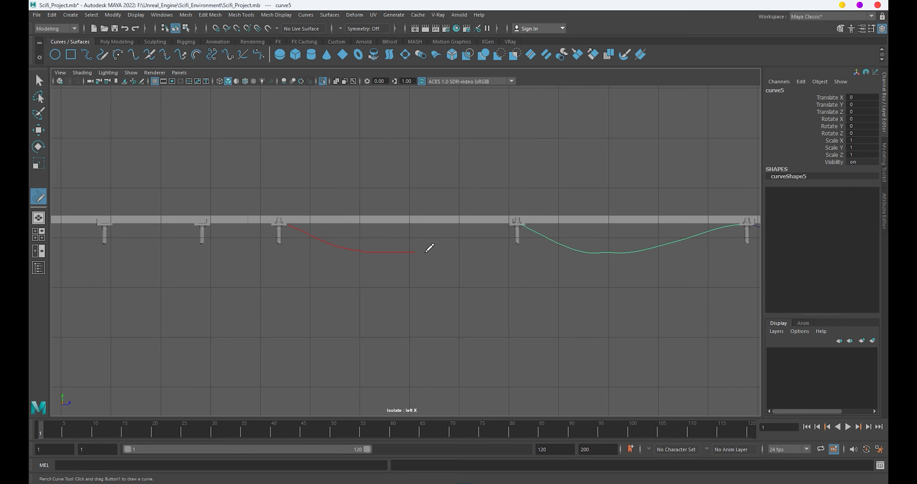
{"action": "middle_click_drag", "start_coordinate": [256, 267], "coordinate": [363, 284], "text": "alt"}
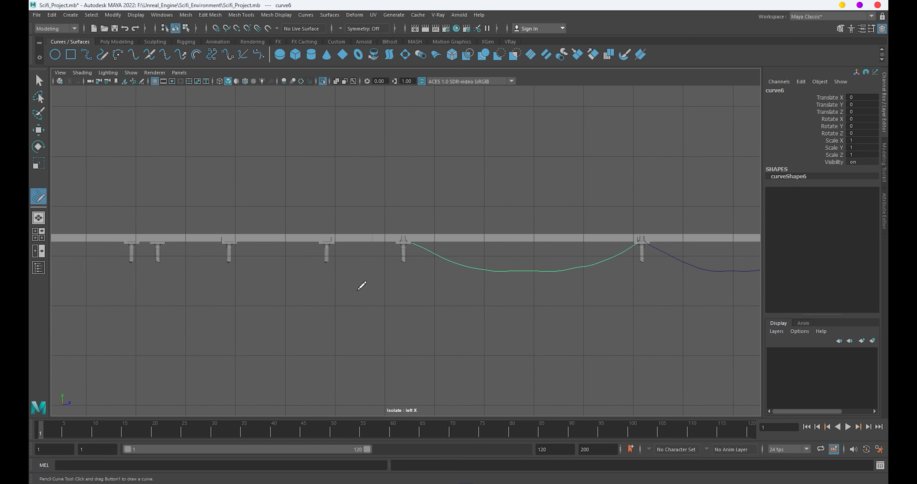
Draw the remaining cables, including a short one between close brackets, and check them in perspective.
{"action": "key", "text": "w"}
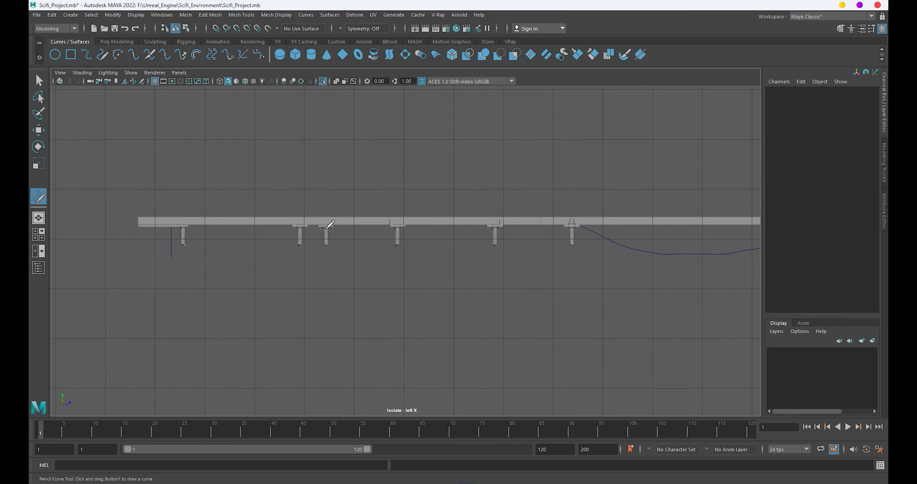
{"action": "left_click_drag", "start_coordinate": [433, 263], "coordinate": [492, 231]}
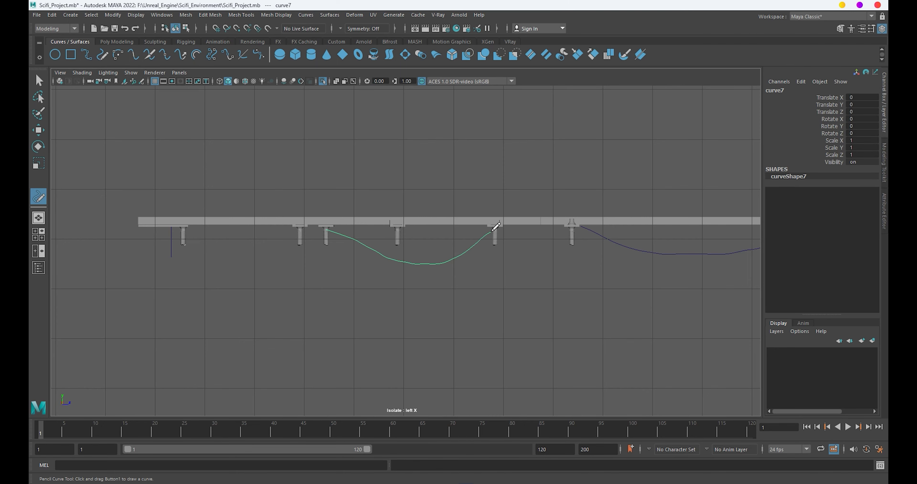
{"action": "left_click", "coordinate": [368, 274]}
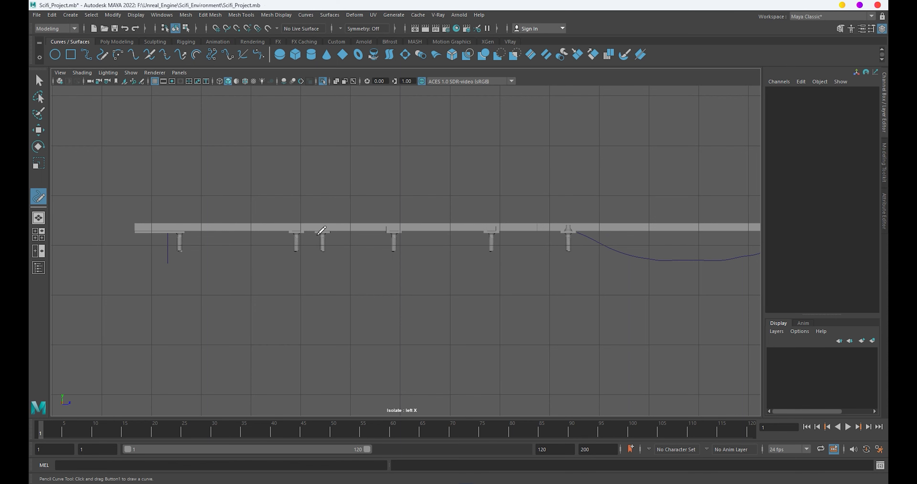
{"action": "left_click_drag", "start_coordinate": [567, 234], "coordinate": [567, 233]}
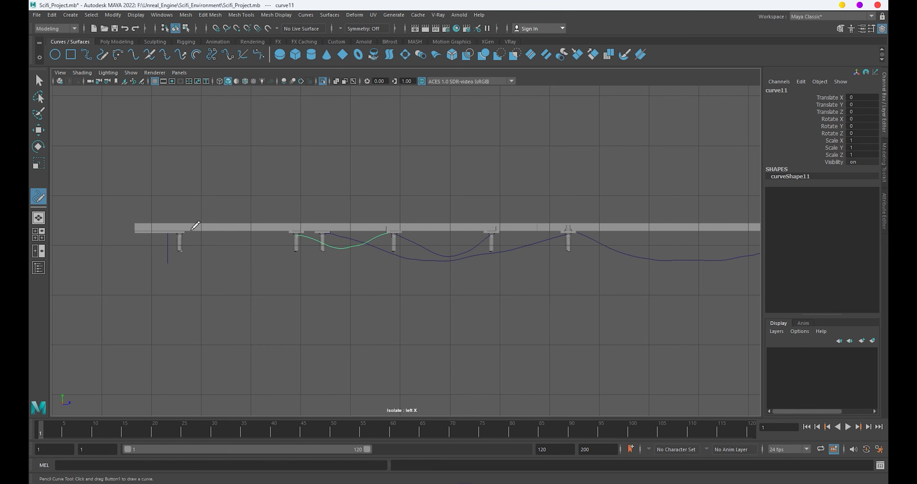
{"action": "left_click_drag", "start_coordinate": [301, 231], "coordinate": [301, 231]}
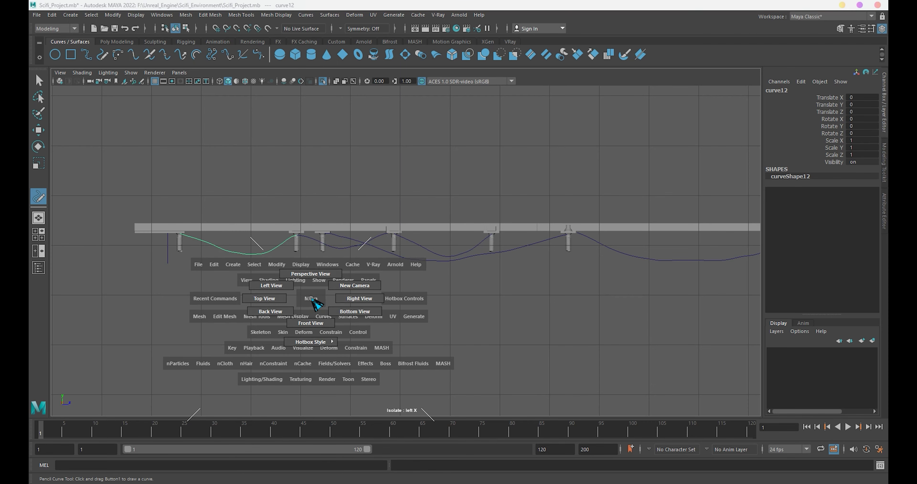
{"action": "mouse_move", "coordinate": [317, 302]}
{"action": "left_mouse_down"}
{"action": "mouse_move", "coordinate": [348, 286]}
{"action": "mouse_move", "coordinate": [256, 292]}
{"action": "mouse_move", "coordinate": [412, 274]}
{"action": "mouse_move", "coordinate": [152, 198]}
{"action": "mouse_move", "coordinate": [218, 198]}
{"action": "mouse_move", "coordinate": [352, 301]}
{"action": "mouse_move", "coordinate": [373, 297]}
{"action": "mouse_move", "coordinate": [225, 282]}
{"action": "mouse_move", "coordinate": [253, 246]}
{"action": "mouse_move", "coordinate": [527, 263]}
{"action": "left_mouse_up"}
{"action": "key", "text": "w"}
{"action": "left_click", "coordinate": [352, 301]}
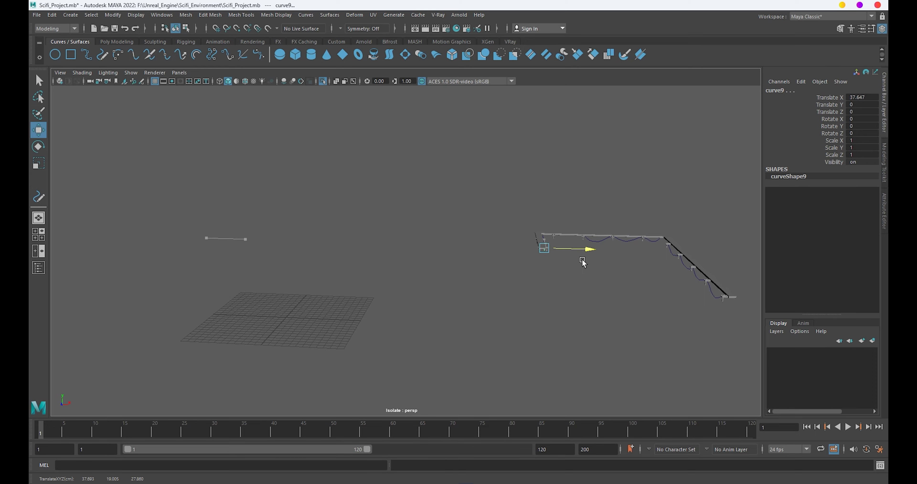
Nudge the selected cable curve along the rail in X.
{"action": "left_click_drag", "start_coordinate": [583, 263], "coordinate": [585, 262]}
{"action": "scroll", "coordinate": [501, 261], "scroll_direction": "up", "scroll_amount": 5}
{"action": "left_click_drag", "start_coordinate": [501, 261], "coordinate": [429, 223], "text": "alt"}
{"action": "scroll", "coordinate": [534, 257], "scroll_direction": "up", "scroll_amount": 3}
{"action": "scroll", "coordinate": [519, 301], "scroll_direction": "down", "scroll_amount": 3}
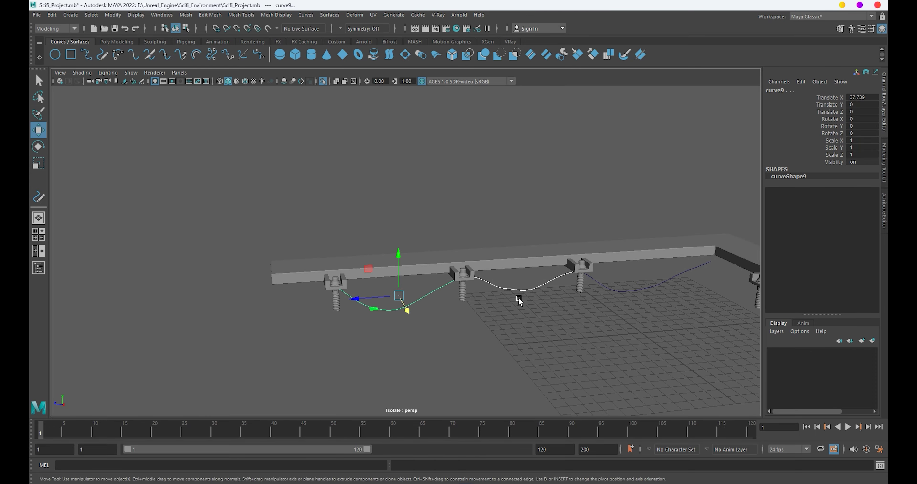
{"action": "scroll", "coordinate": [589, 293], "scroll_direction": "down", "scroll_amount": 5}
{"action": "scroll", "coordinate": [579, 306], "scroll_direction": "up", "scroll_amount": 4}
{"action": "left_click_drag", "start_coordinate": [579, 307], "coordinate": [627, 236], "text": "alt"}
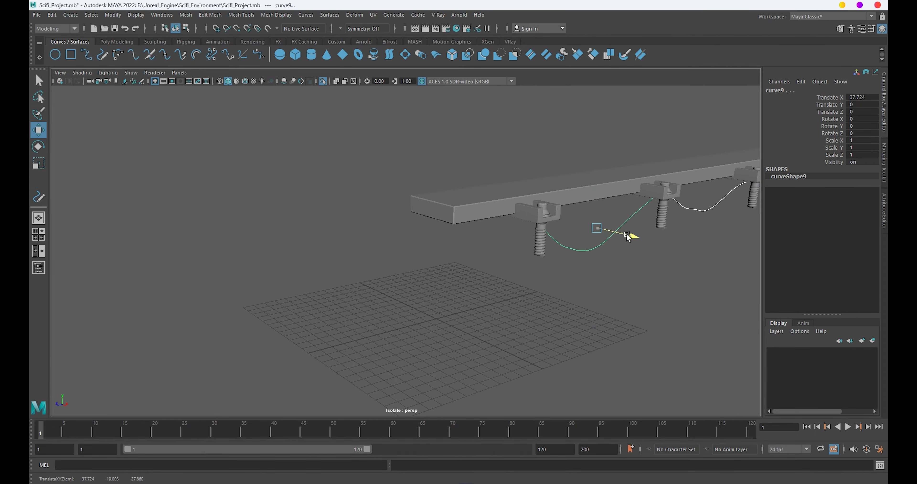
{"action": "scroll", "coordinate": [612, 256], "scroll_direction": "down", "scroll_amount": 5}
{"action": "left_click", "coordinate": [598, 276]}
{"action": "mouse_move", "coordinate": [598, 276]}
{"action": "left_mouse_down", "text": "alt"}
{"action": "mouse_move", "coordinate": [543, 289]}
{"action": "mouse_move", "coordinate": [471, 258]}
{"action": "mouse_move", "coordinate": [566, 336]}
{"action": "left_mouse_up", "text": "alt"}
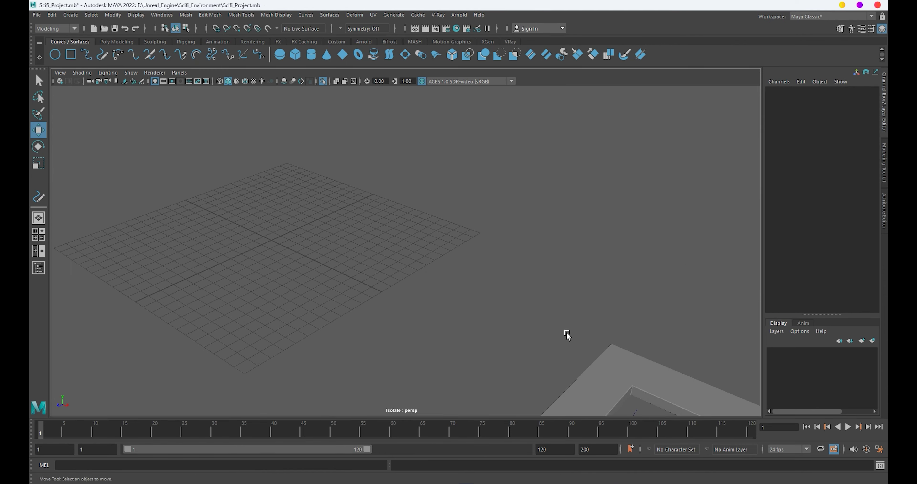
{"action": "scroll", "coordinate": [567, 335], "scroll_direction": "up", "scroll_amount": 5}
With Soft Select on, drag the corner cable's end vertex onto the corner bracket.
{"action": "left_click", "coordinate": [529, 290]}
{"action": "mouse_move", "coordinate": [526, 260]}
{"action": "left_mouse_down", "text": "alt"}
{"action": "mouse_move", "coordinate": [518, 238]}
{"action": "mouse_move", "coordinate": [514, 256]}
{"action": "left_mouse_up", "text": "alt"}
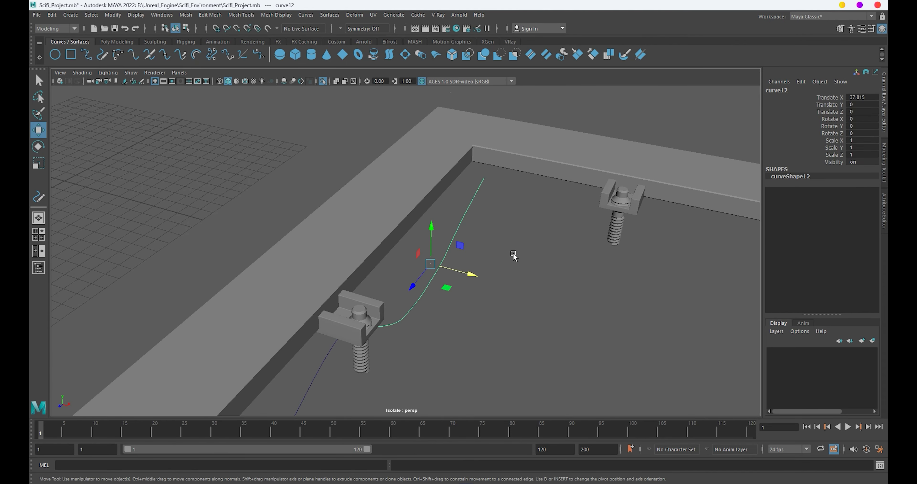
{"action": "right_click_drag", "start_coordinate": [481, 199], "coordinate": [481, 186]}
{"action": "left_click_drag", "start_coordinate": [478, 168], "coordinate": [487, 182]}
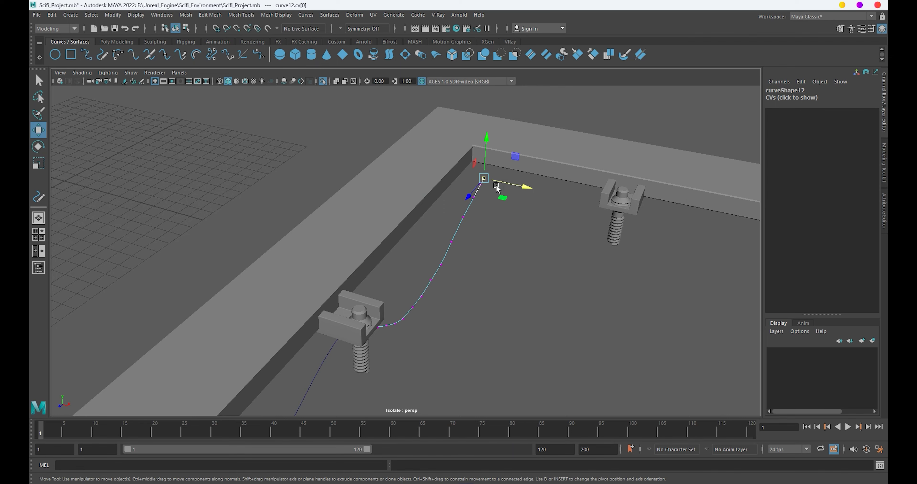
{"action": "key", "text": "b"}
{"action": "middle_click_drag", "start_coordinate": [528, 236], "coordinate": [558, 216]}
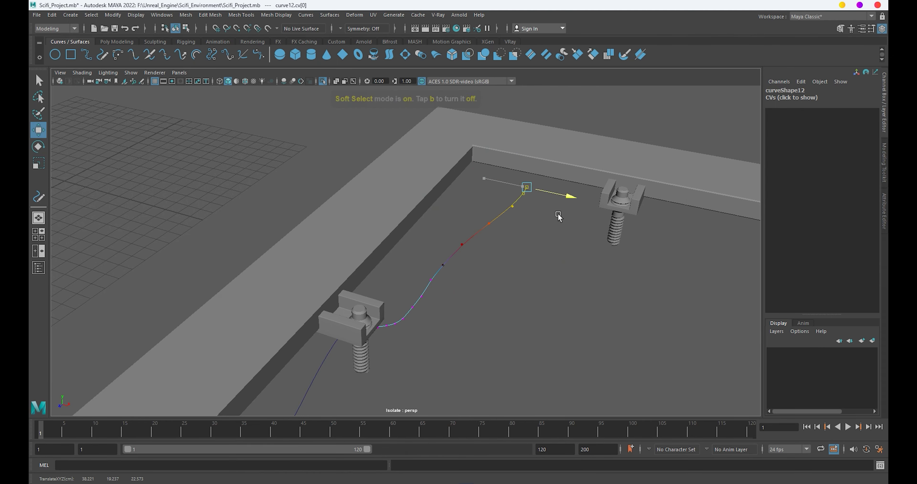
{"action": "mouse_move", "coordinate": [591, 253]}
{"action": "left_mouse_down", "text": "alt"}
{"action": "mouse_move", "coordinate": [405, 288]}
{"action": "mouse_move", "coordinate": [361, 242]}
{"action": "mouse_move", "coordinate": [397, 276]}
{"action": "mouse_move", "coordinate": [332, 273]}
{"action": "mouse_move", "coordinate": [372, 249]}
{"action": "left_mouse_up", "text": "alt"}
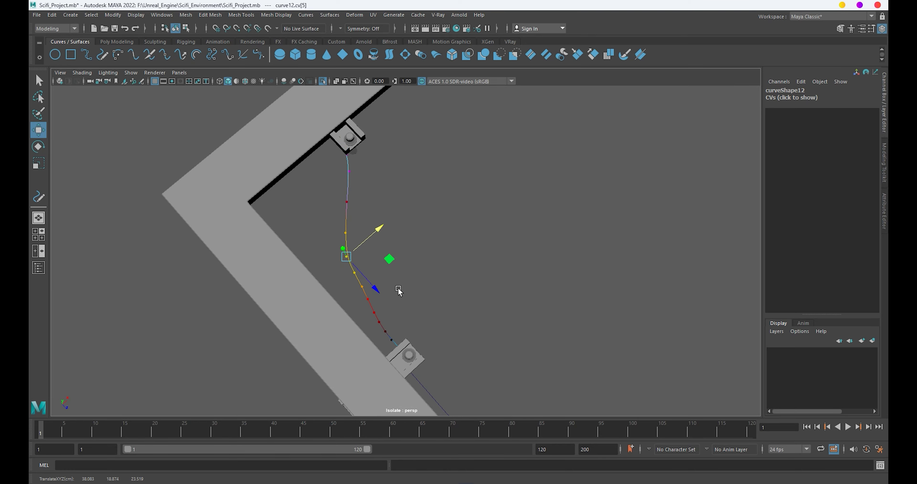
{"action": "mouse_move", "coordinate": [398, 289]}
{"action": "left_mouse_down", "text": "alt"}
{"action": "mouse_move", "coordinate": [317, 313]}
{"action": "mouse_move", "coordinate": [342, 295]}
{"action": "mouse_move", "coordinate": [354, 307]}
{"action": "mouse_move", "coordinate": [358, 350]}
{"action": "left_mouse_up", "text": "alt"}
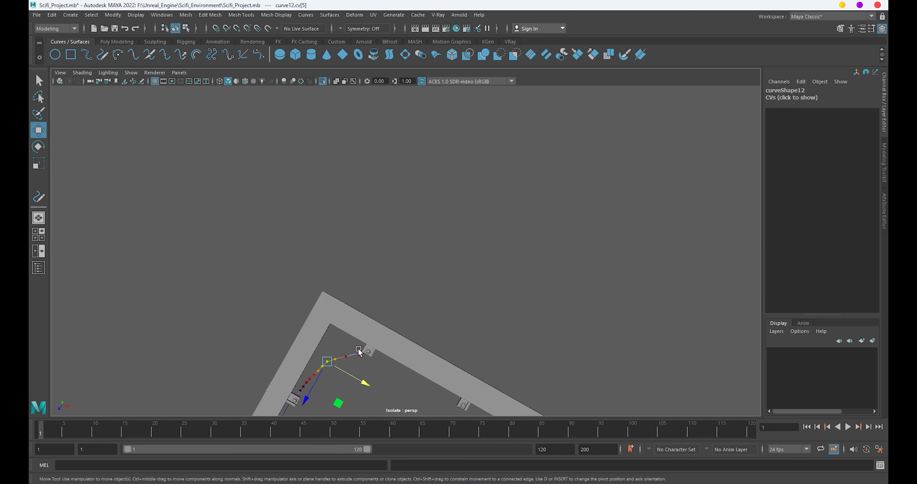
{"action": "middle_click_drag", "start_coordinate": [358, 351], "coordinate": [386, 315], "text": "alt"}
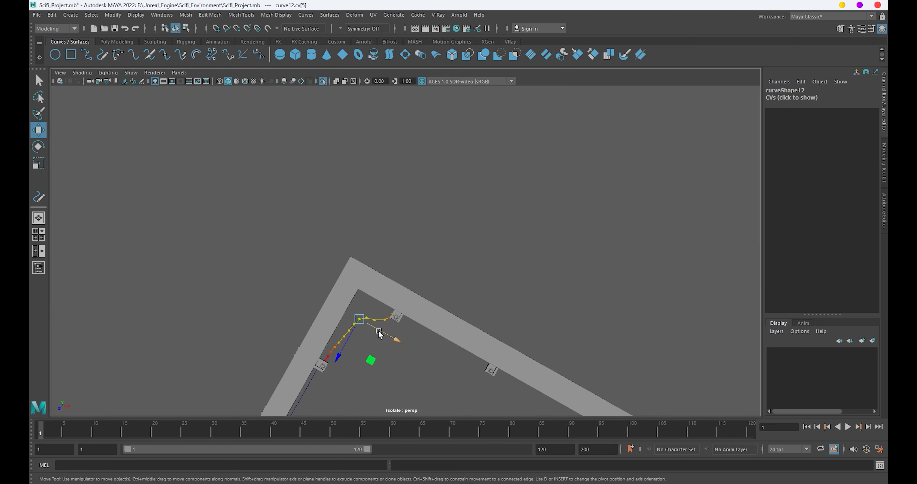
{"action": "mouse_move", "coordinate": [383, 337]}
{"action": "left_mouse_down"}
{"action": "mouse_move", "coordinate": [374, 323]}
{"action": "mouse_move", "coordinate": [350, 337]}
{"action": "mouse_move", "coordinate": [375, 340]}
{"action": "mouse_move", "coordinate": [369, 311]}
{"action": "mouse_move", "coordinate": [415, 313]}
{"action": "mouse_move", "coordinate": [359, 308]}
{"action": "mouse_move", "coordinate": [299, 260]}
{"action": "mouse_move", "coordinate": [303, 287]}
{"action": "mouse_move", "coordinate": [370, 217]}
{"action": "left_mouse_up"}
{"action": "left_click", "coordinate": [371, 217]}
Shift a cable segment left so it sits between its brackets.
{"action": "left_click", "coordinate": [477, 288]}
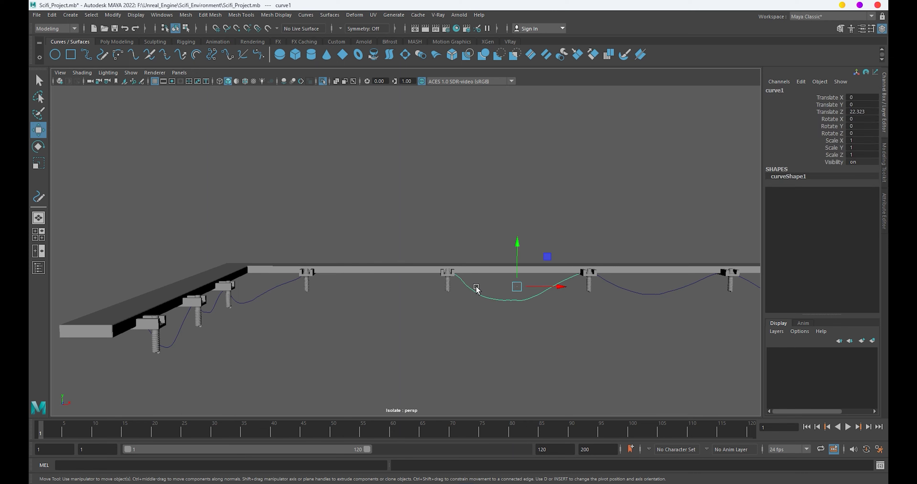
{"action": "left_click_drag", "start_coordinate": [553, 289], "coordinate": [415, 294]}
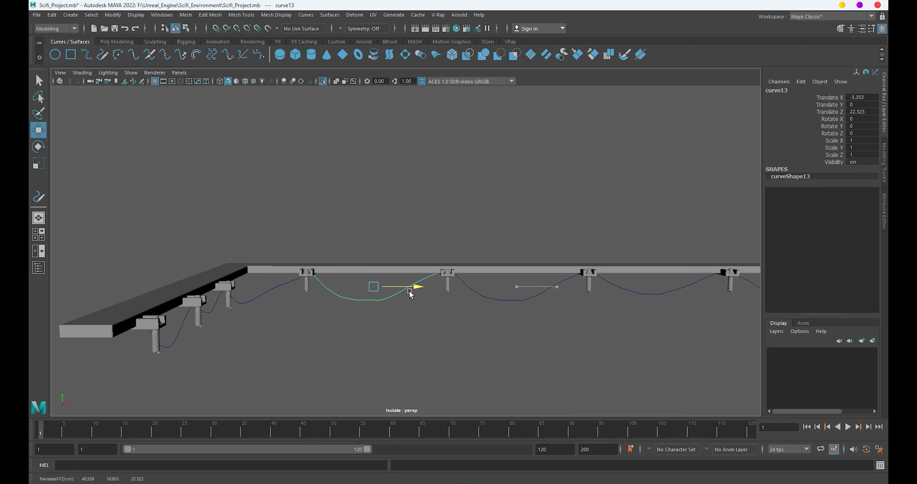
{"action": "mouse_move", "coordinate": [467, 322]}
{"action": "left_mouse_down", "text": "alt"}
{"action": "mouse_move", "coordinate": [399, 309]}
{"action": "mouse_move", "coordinate": [461, 297]}
{"action": "mouse_move", "coordinate": [470, 262]}
{"action": "left_mouse_up", "text": "alt"}
Move the corner cable's end vertices in vertex mode.
{"action": "key", "text": "F8"}
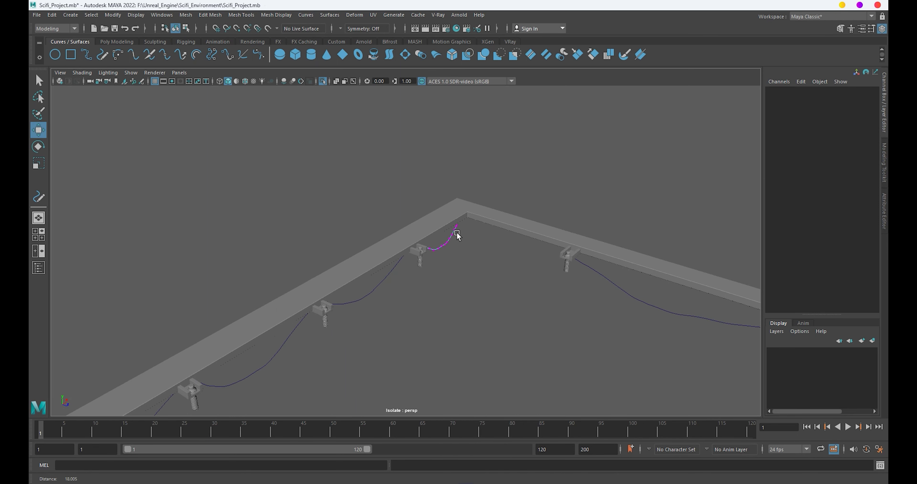
{"action": "scroll", "coordinate": [493, 283], "scroll_direction": "up", "scroll_amount": 5}
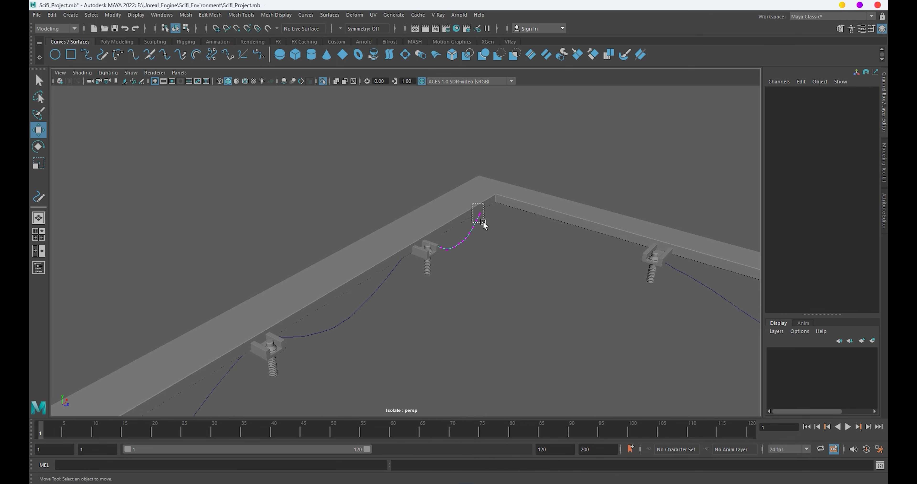
{"action": "mouse_move", "coordinate": [472, 208]}
{"action": "left_mouse_down"}
{"action": "mouse_move", "coordinate": [486, 232]}
{"action": "mouse_move", "coordinate": [527, 236]}
{"action": "left_mouse_up"}
{"action": "mouse_move", "coordinate": [572, 280]}
{"action": "left_mouse_down", "text": "alt"}
{"action": "mouse_move", "coordinate": [618, 274]}
{"action": "mouse_move", "coordinate": [534, 249]}
{"action": "mouse_move", "coordinate": [507, 280]}
{"action": "left_mouse_up", "text": "alt"}
Rotate the corner cable about 16 degrees around Y and shift it slightly along Z.
{"action": "key", "text": "e"}
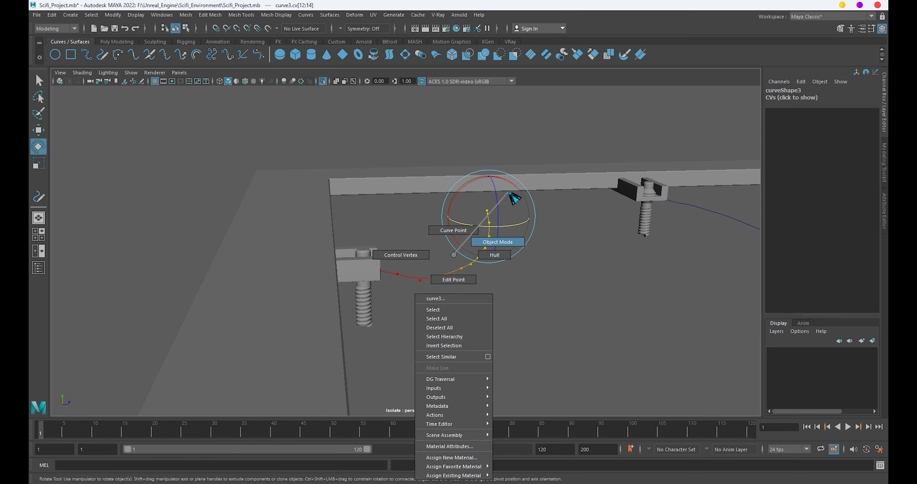
{"action": "right_click_drag", "start_coordinate": [460, 258], "coordinate": [497, 242]}
{"action": "left_click", "coordinate": [530, 276]}
{"action": "left_click", "coordinate": [482, 260]}
{"action": "mouse_move", "coordinate": [367, 263]}
{"action": "left_mouse_down"}
{"action": "mouse_move", "coordinate": [348, 262]}
{"action": "mouse_move", "coordinate": [410, 262]}
{"action": "mouse_move", "coordinate": [439, 248]}
{"action": "mouse_move", "coordinate": [410, 272]}
{"action": "left_mouse_up"}
{"action": "key", "text": "w"}
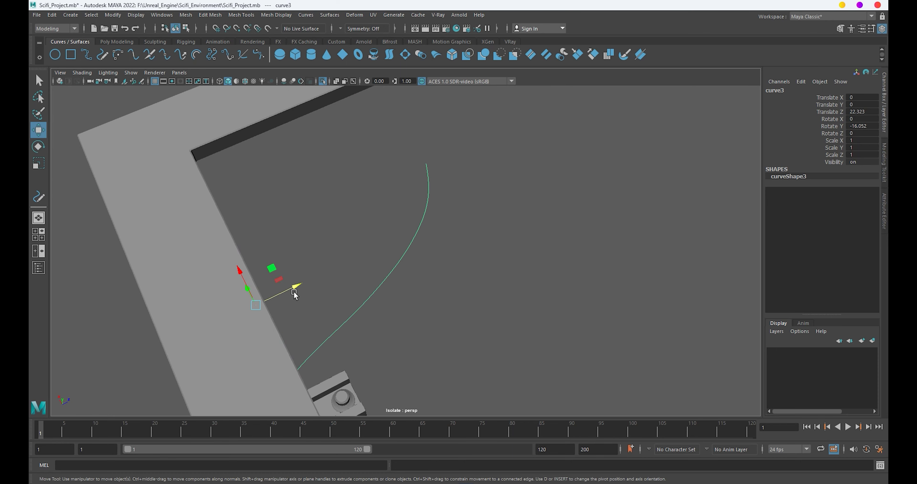
{"action": "left_click", "coordinate": [323, 291]}
{"action": "key", "text": "ctrl+z"}
{"action": "left_click_drag", "start_coordinate": [299, 286], "coordinate": [357, 276]}
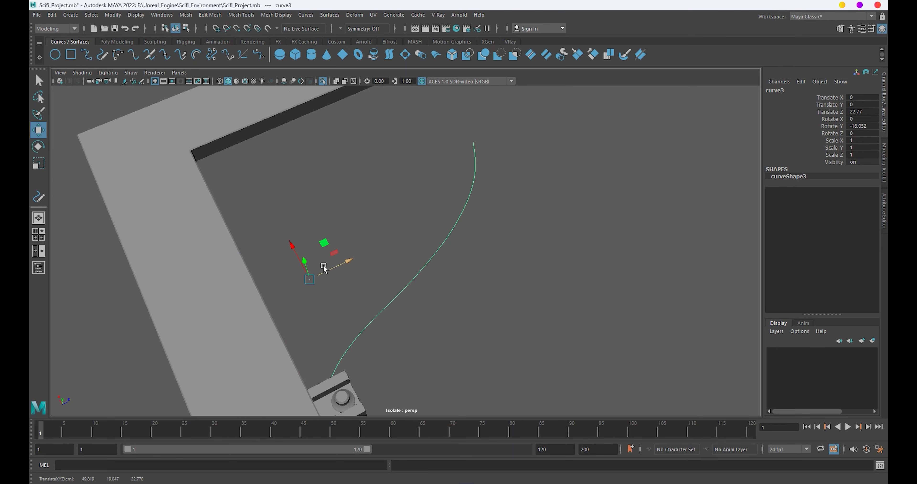
{"action": "mouse_move", "coordinate": [289, 247]}
{"action": "left_mouse_down", "text": "alt"}
{"action": "mouse_move", "coordinate": [384, 284]}
{"action": "mouse_move", "coordinate": [446, 274]}
{"action": "left_mouse_up", "text": "alt"}
Select and inspect the corner cable's end vertices, then return to object mode.
{"action": "right_click_drag", "start_coordinate": [446, 274], "coordinate": [531, 290]}
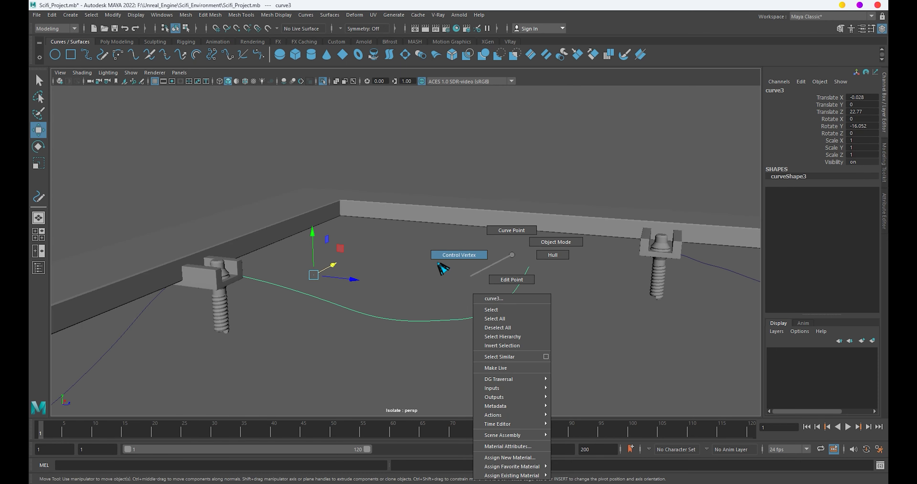
{"action": "mouse_move", "coordinate": [505, 227]}
{"action": "left_mouse_down"}
{"action": "mouse_move", "coordinate": [536, 250]}
{"action": "mouse_move", "coordinate": [536, 229]}
{"action": "left_mouse_up"}
{"action": "left_click_drag", "start_coordinate": [457, 199], "coordinate": [536, 249]}
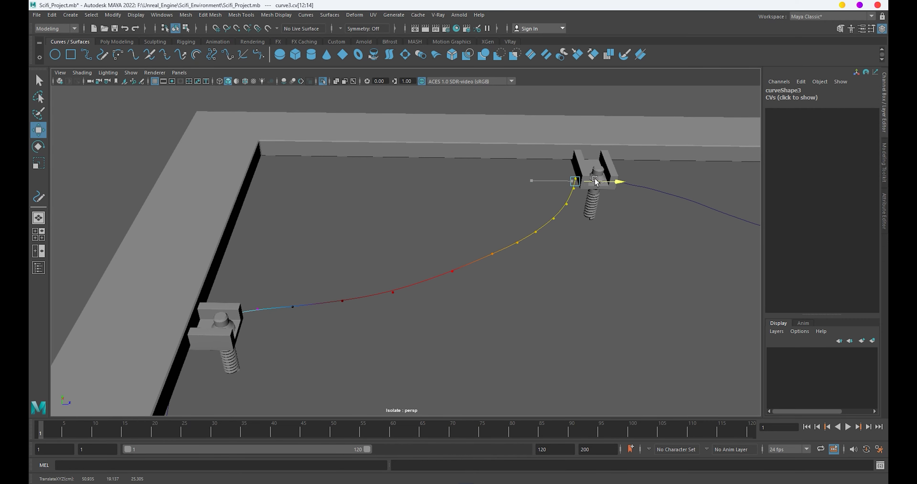
{"action": "mouse_move", "coordinate": [595, 182]}
{"action": "left_mouse_down", "text": "alt"}
{"action": "mouse_move", "coordinate": [630, 188]}
{"action": "mouse_move", "coordinate": [374, 265]}
{"action": "mouse_move", "coordinate": [537, 272]}
{"action": "mouse_move", "coordinate": [546, 214]}
{"action": "mouse_move", "coordinate": [462, 266]}
{"action": "left_mouse_up", "text": "alt"}
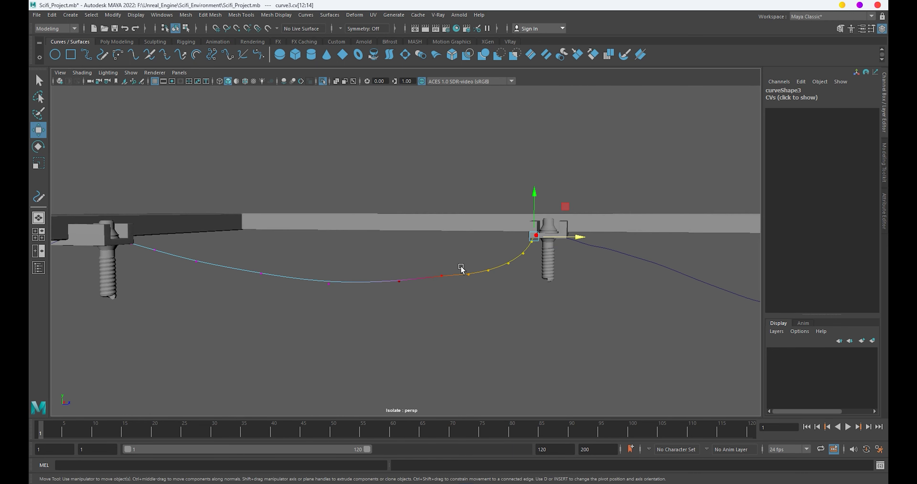
{"action": "right_click", "coordinate": [462, 265]}
{"action": "right_click_drag", "start_coordinate": [486, 254], "coordinate": [574, 181]}
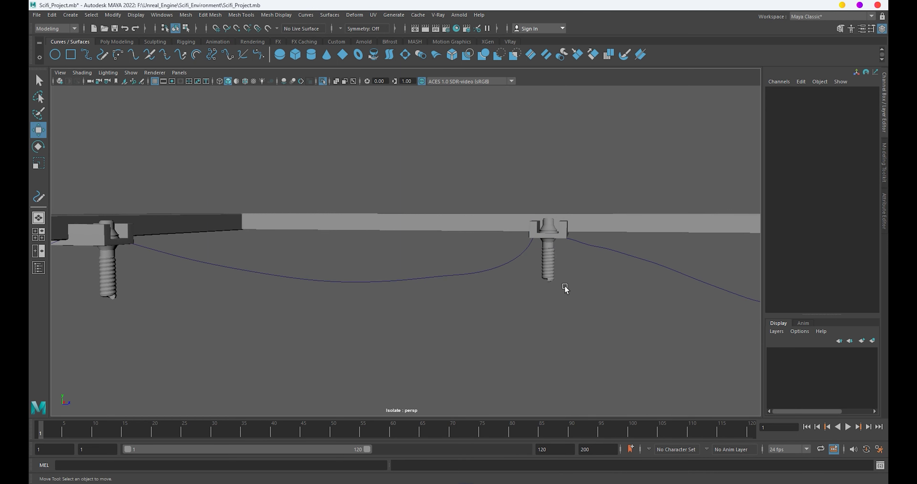
{"action": "scroll", "coordinate": [402, 284], "scroll_direction": "down", "scroll_amount": 5}
{"action": "scroll", "coordinate": [421, 301], "scroll_direction": "down", "scroll_amount": 3}
Select the rail body and bring up its edge loop conversion options.
{"action": "mouse_move", "coordinate": [422, 300]}
{"action": "left_mouse_down", "text": "alt"}
{"action": "mouse_move", "coordinate": [431, 248]}
{"action": "mouse_move", "coordinate": [504, 255]}
{"action": "mouse_move", "coordinate": [340, 256]}
{"action": "mouse_move", "coordinate": [338, 196]}
{"action": "left_mouse_up", "text": "alt"}
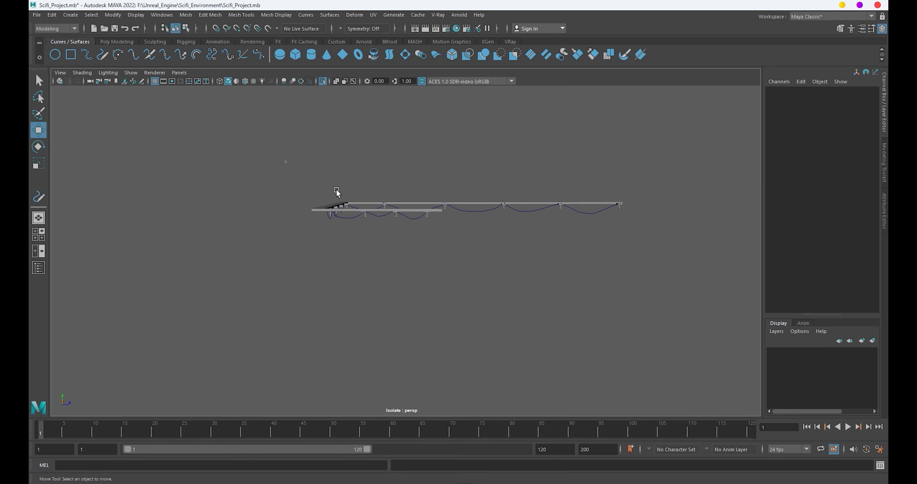
{"action": "left_click", "coordinate": [339, 203]}
{"action": "right_click_drag", "start_coordinate": [398, 200], "coordinate": [466, 253], "text": "ctrl"}
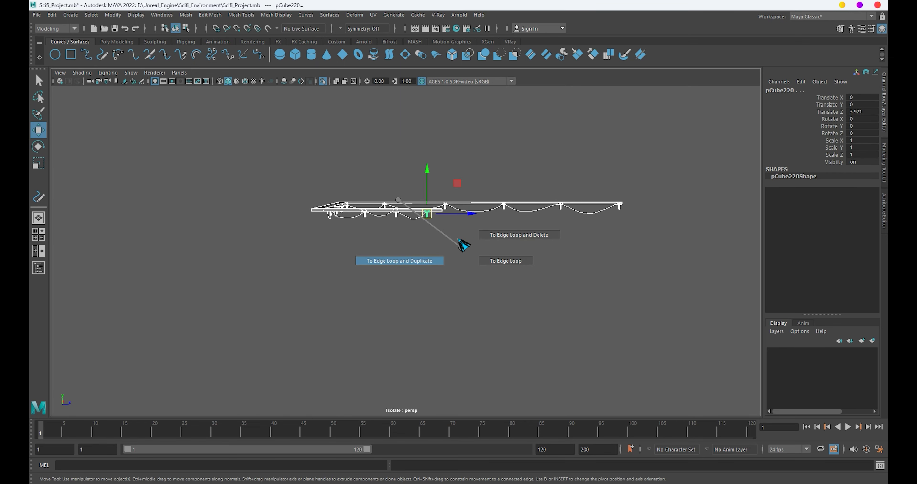
{"action": "right_click_drag", "start_coordinate": [463, 245], "coordinate": [458, 241], "text": "ctrl"}
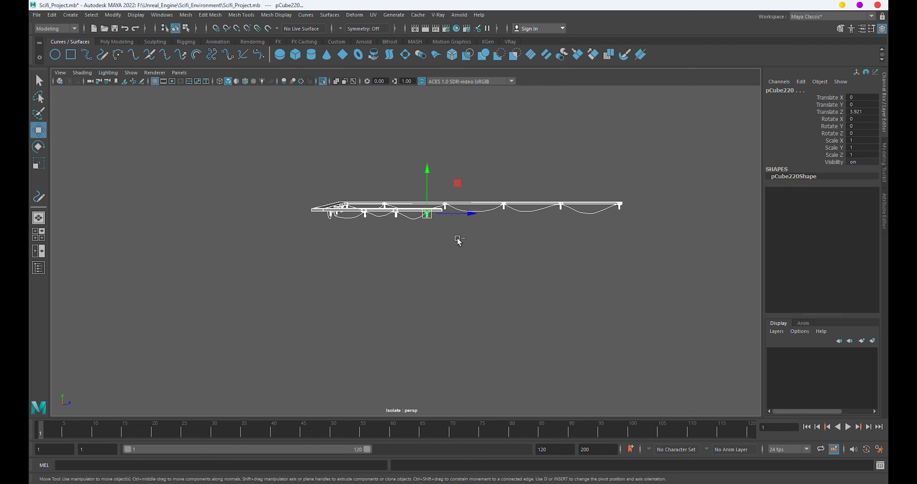
Select a hanging cable curve along the isolated rail, excluding the rail and top beam.
{"action": "left_click", "coordinate": [459, 241]}
{"action": "mouse_move", "coordinate": [459, 241]}
{"action": "left_mouse_down", "text": "alt"}
{"action": "mouse_move", "coordinate": [492, 257]}
{"action": "mouse_move", "coordinate": [397, 272]}
{"action": "mouse_move", "coordinate": [360, 261]}
{"action": "mouse_move", "coordinate": [400, 271]}
{"action": "mouse_move", "coordinate": [498, 262]}
{"action": "left_mouse_up", "text": "alt"}
{"action": "left_click_drag", "start_coordinate": [246, 190], "coordinate": [465, 245]}
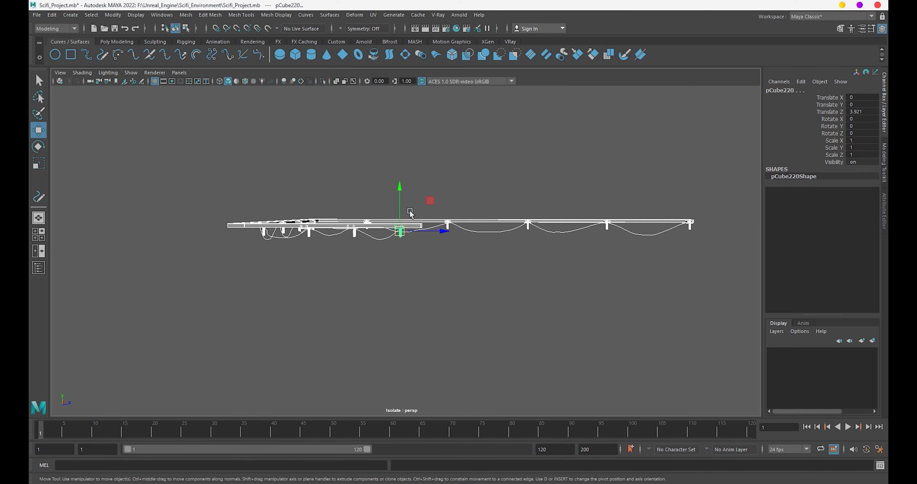
{"action": "key", "text": "f"}
{"action": "left_click", "coordinate": [503, 203], "text": "ctrl"}
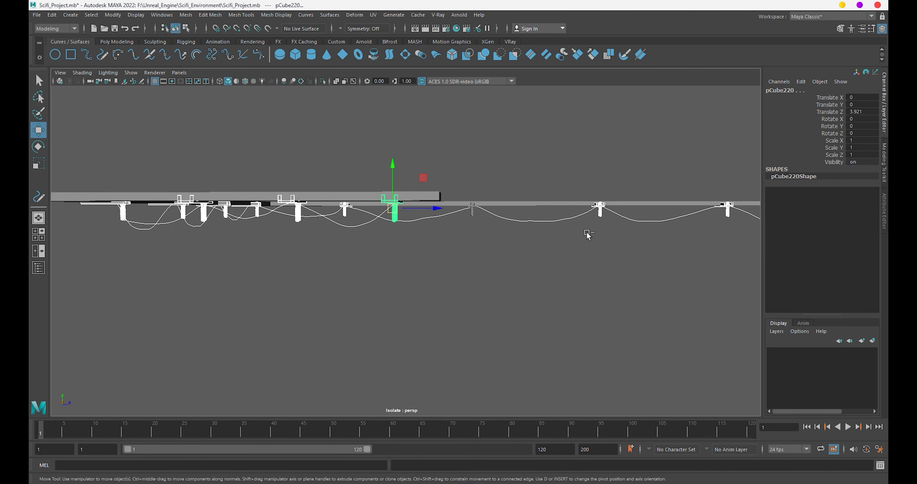
{"action": "mouse_move", "coordinate": [598, 214]}
{"action": "left_mouse_down", "text": "alt"}
{"action": "mouse_move", "coordinate": [400, 241]}
{"action": "mouse_move", "coordinate": [360, 207]}
{"action": "left_mouse_up", "text": "alt"}
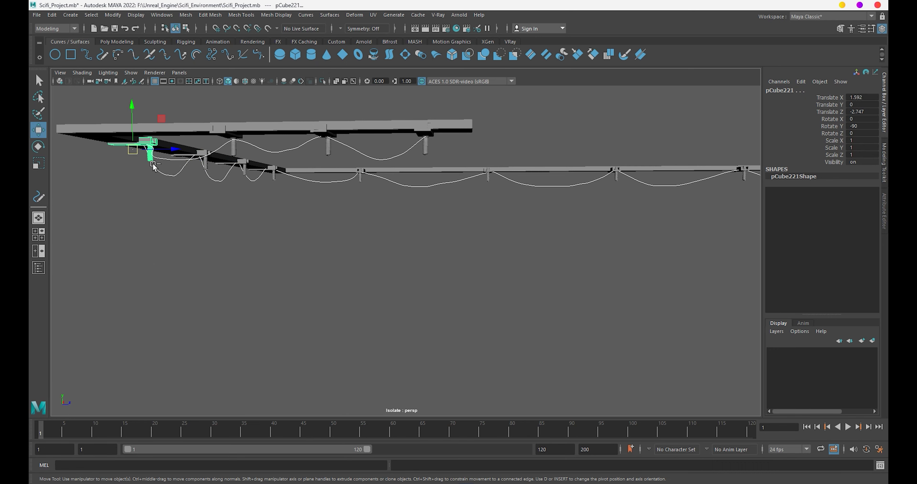
{"action": "left_click", "coordinate": [153, 164]}
{"action": "mouse_move", "coordinate": [341, 233]}
{"action": "left_mouse_down", "text": "alt"}
{"action": "mouse_move", "coordinate": [363, 221]}
{"action": "mouse_move", "coordinate": [418, 232]}
{"action": "mouse_move", "coordinate": [337, 213]}
{"action": "mouse_move", "coordinate": [352, 214]}
{"action": "left_mouse_up", "text": "alt"}
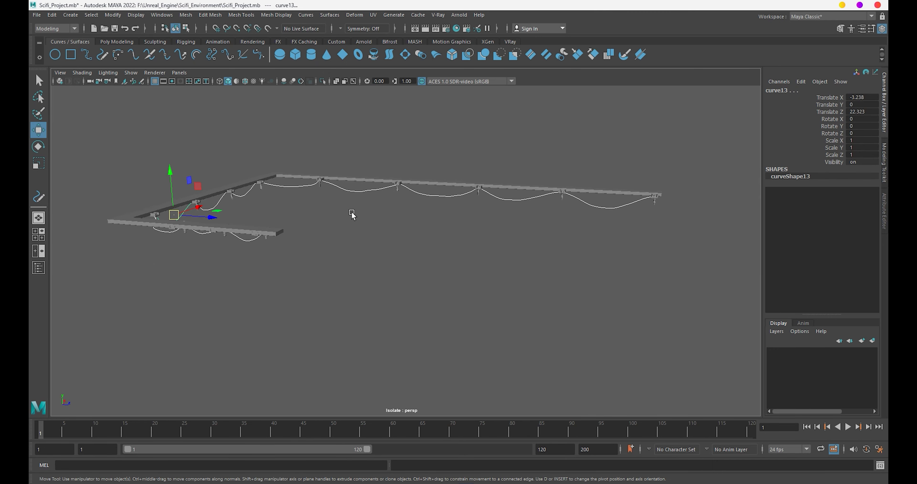
{"action": "left_click", "coordinate": [70, 15]}
Sweep a tube mesh along the selected cable curves and exit isolation to see the scene.
{"action": "left_click", "coordinate": [87, 113]}
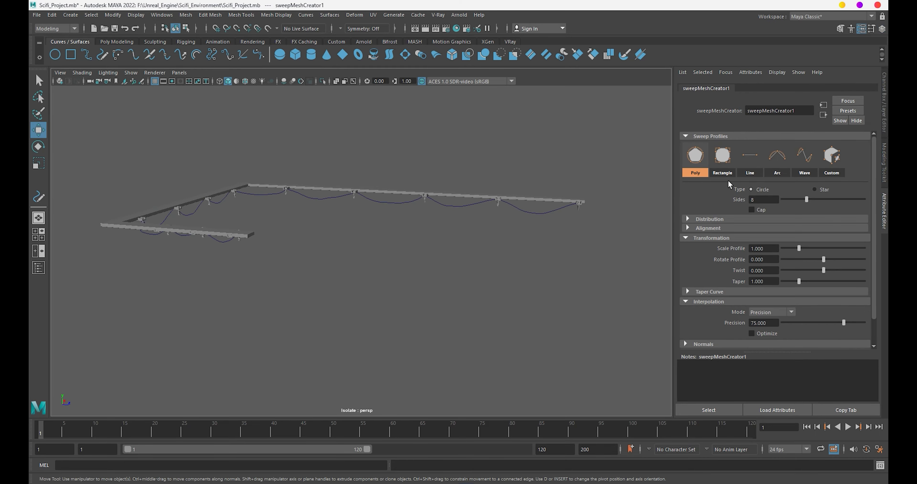
{"action": "key", "text": "ctrl+1"}
{"action": "scroll", "coordinate": [314, 232], "scroll_direction": "up", "scroll_amount": 5}
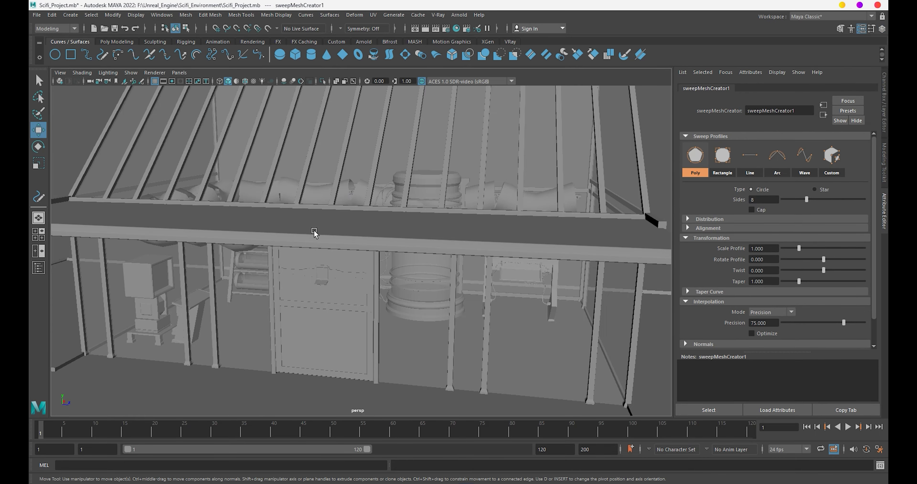
{"action": "scroll", "coordinate": [314, 231], "scroll_direction": "up", "scroll_amount": 3}
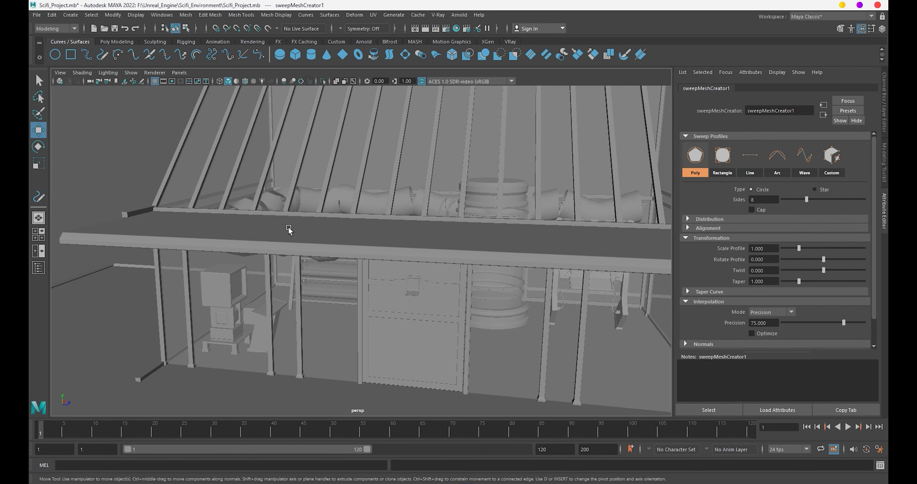
{"action": "scroll", "coordinate": [288, 229], "scroll_direction": "up", "scroll_amount": 3}
{"action": "scroll", "coordinate": [268, 229], "scroll_direction": "up", "scroll_amount": 3}
{"action": "scroll", "coordinate": [364, 249], "scroll_direction": "up", "scroll_amount": 2}
{"action": "scroll", "coordinate": [374, 240], "scroll_direction": "up", "scroll_amount": 3}
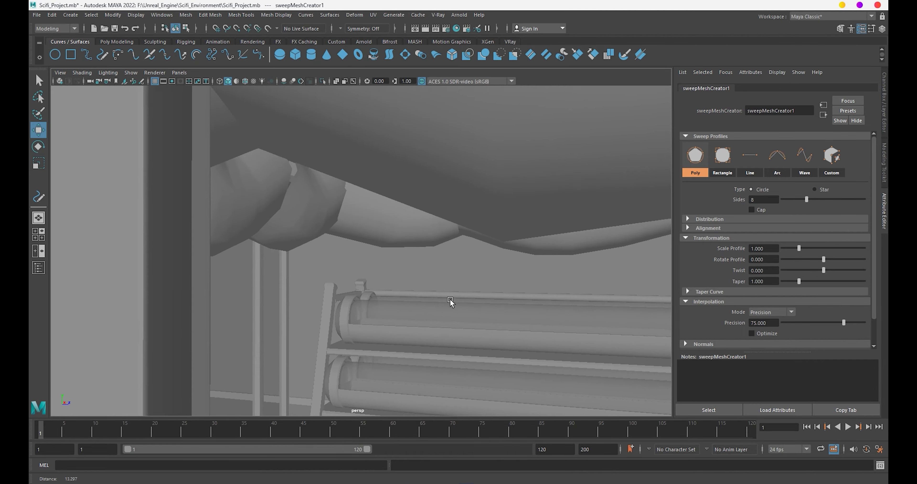
{"action": "scroll", "coordinate": [450, 303], "scroll_direction": "up", "scroll_amount": 3}
{"action": "scroll", "coordinate": [311, 291], "scroll_direction": "down", "scroll_amount": 5}
Try a thin sweep profile with scale 0.020 and precision 95.
{"action": "left_click_drag", "start_coordinate": [799, 248], "coordinate": [783, 253]}
{"action": "double_click", "coordinate": [764, 249]}
{"action": "type", "text": "0.0"}
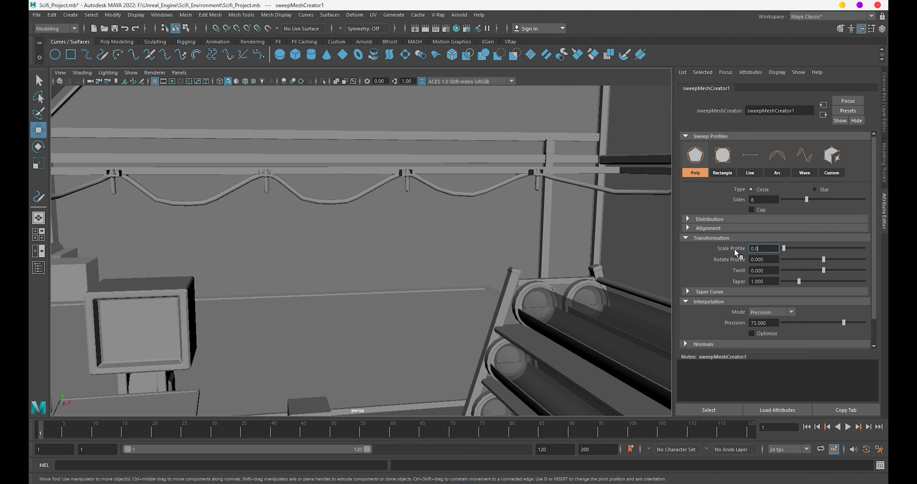
{"action": "type", "text": "20"}
{"action": "key", "text": "Return"}
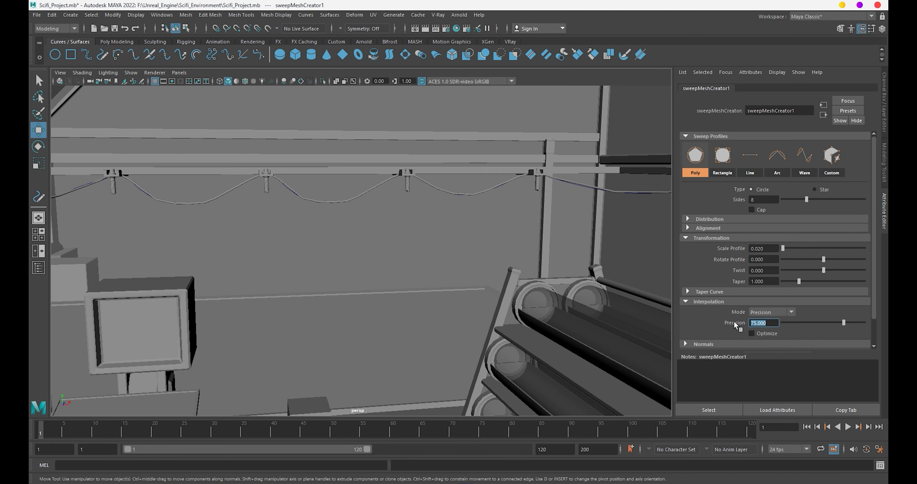
{"action": "type", "text": "95"}
{"action": "key", "text": "Return"}
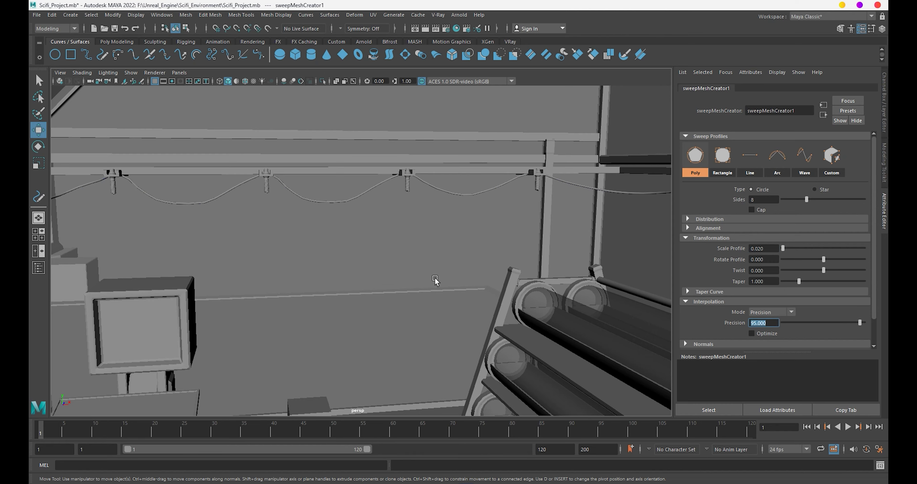
{"action": "mouse_move", "coordinate": [433, 282]}
{"action": "left_mouse_down", "text": "alt"}
{"action": "mouse_move", "coordinate": [307, 246]}
{"action": "mouse_move", "coordinate": [450, 252]}
{"action": "mouse_move", "coordinate": [352, 241]}
{"action": "left_mouse_up", "text": "alt"}
{"action": "mouse_move", "coordinate": [352, 241]}
{"action": "right_mouse_down", "text": "alt"}
{"action": "mouse_move", "coordinate": [364, 253]}
{"action": "mouse_move", "coordinate": [346, 296]}
{"action": "right_mouse_up", "text": "alt"}
{"action": "middle_click_drag", "start_coordinate": [346, 296], "coordinate": [342, 242], "text": "alt"}
Refine the sweep to precision 98 and profile scale 0.015.
{"action": "double_click", "coordinate": [764, 322]}
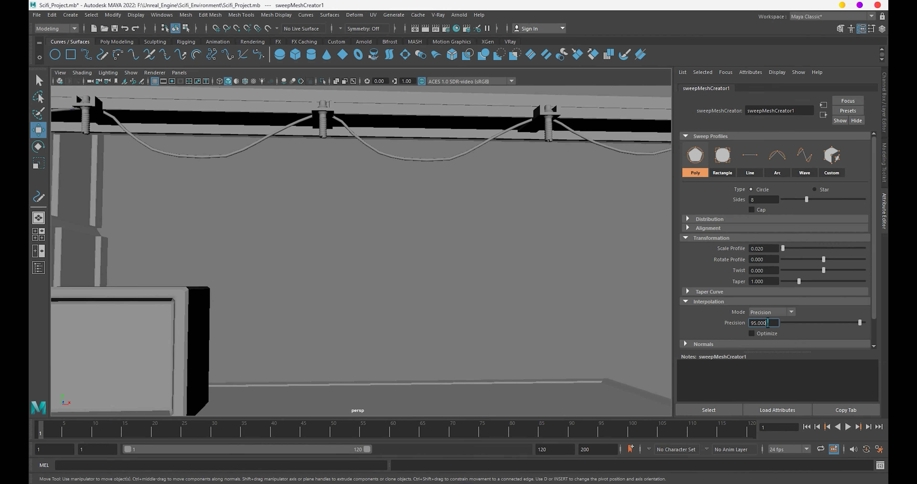
{"action": "type", "text": "98"}
{"action": "key", "text": "Return"}
{"action": "double_click", "coordinate": [764, 248]}
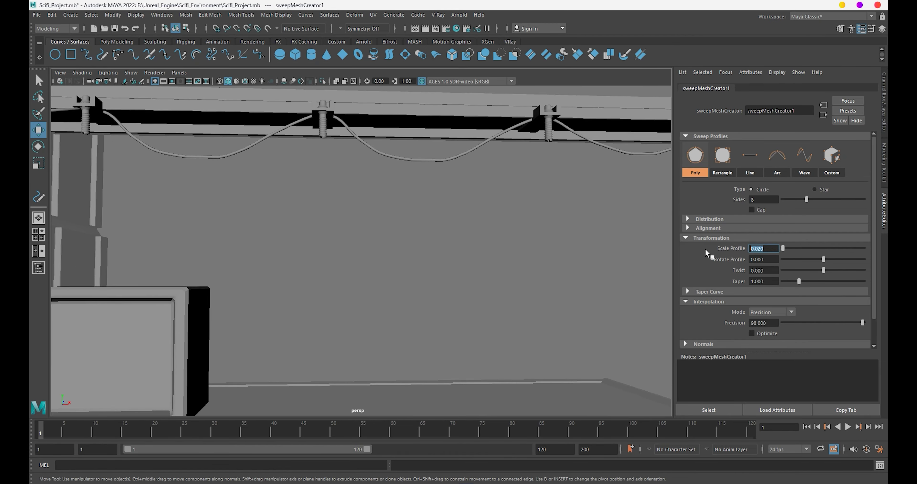
{"action": "type", "text": "0.015"}
{"action": "key", "text": "Return"}
{"action": "mouse_move", "coordinate": [341, 214]}
{"action": "left_mouse_down", "text": "alt"}
{"action": "mouse_move", "coordinate": [368, 196]}
{"action": "mouse_move", "coordinate": [417, 217]}
{"action": "mouse_move", "coordinate": [350, 207]}
{"action": "mouse_move", "coordinate": [427, 216]}
{"action": "left_mouse_up", "text": "alt"}
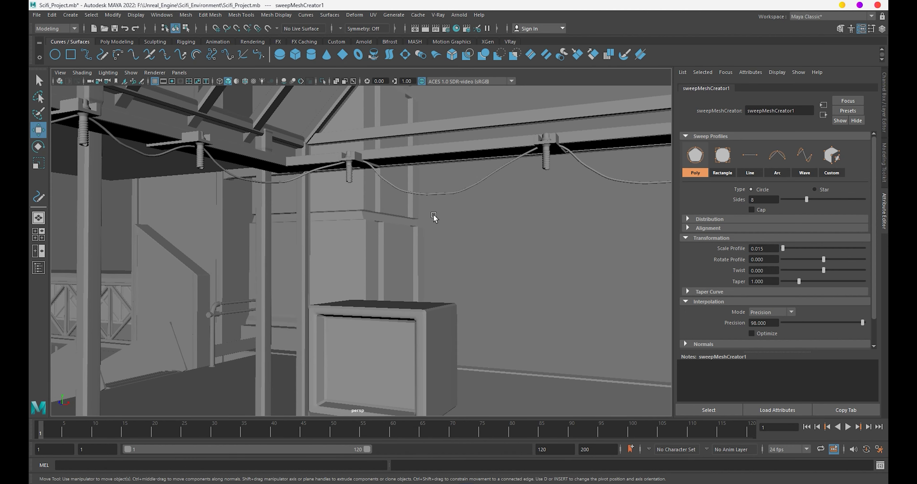
Test distributing multiple cable instances, then turn Distribute back off.
{"action": "left_click", "coordinate": [689, 229]}
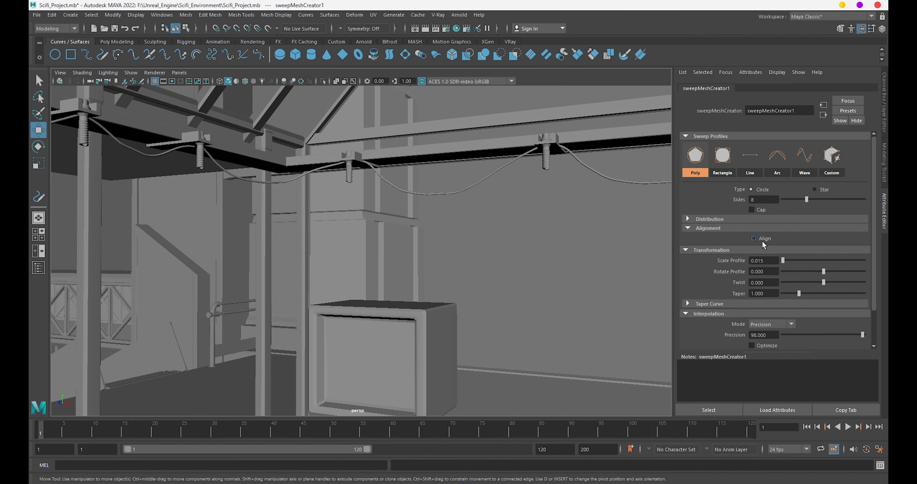
{"action": "left_click", "coordinate": [690, 219]}
{"action": "left_click", "coordinate": [754, 230]}
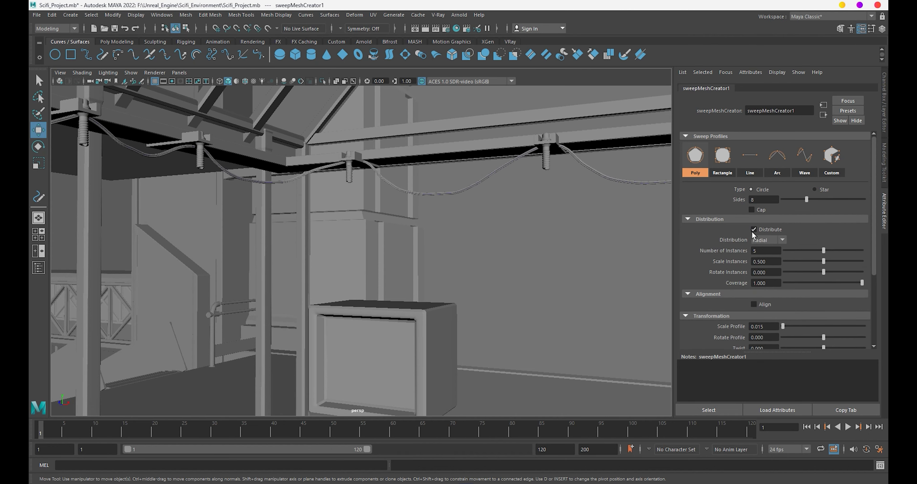
{"action": "mouse_move", "coordinate": [587, 236]}
{"action": "left_mouse_down", "text": "alt"}
{"action": "mouse_move", "coordinate": [199, 186]}
{"action": "mouse_move", "coordinate": [321, 221]}
{"action": "mouse_move", "coordinate": [360, 212]}
{"action": "mouse_move", "coordinate": [485, 225]}
{"action": "mouse_move", "coordinate": [442, 216]}
{"action": "mouse_move", "coordinate": [459, 219]}
{"action": "left_mouse_up", "text": "alt"}
{"action": "left_click", "coordinate": [754, 229]}
Select all the swept cable meshes and group them with Ctrl+G.
{"action": "mouse_move", "coordinate": [623, 221]}
{"action": "left_mouse_down", "text": "alt"}
{"action": "mouse_move", "coordinate": [559, 213]}
{"action": "mouse_move", "coordinate": [641, 215]}
{"action": "left_mouse_up", "text": "alt"}
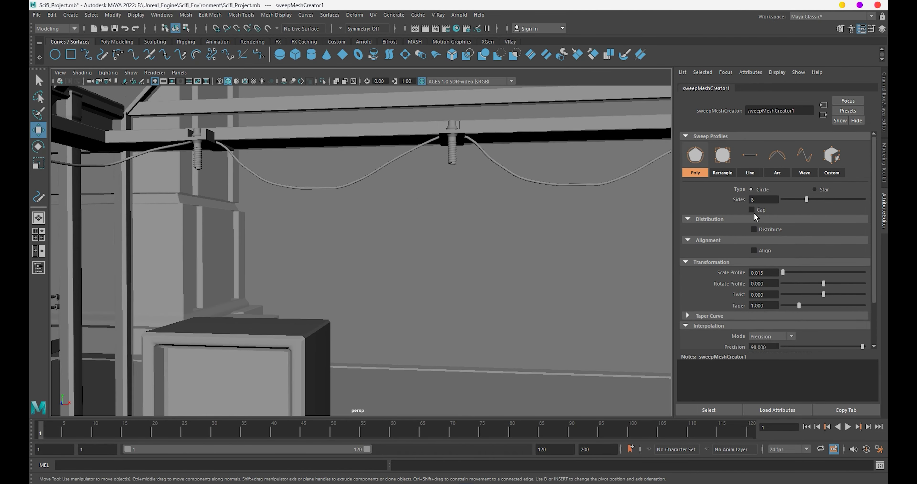
{"action": "right_click_drag", "start_coordinate": [421, 214], "coordinate": [383, 209], "text": "alt"}
{"action": "left_click_drag", "start_coordinate": [383, 209], "coordinate": [378, 196], "text": "alt"}
{"action": "right_click_drag", "start_coordinate": [377, 195], "coordinate": [354, 165], "text": "alt"}
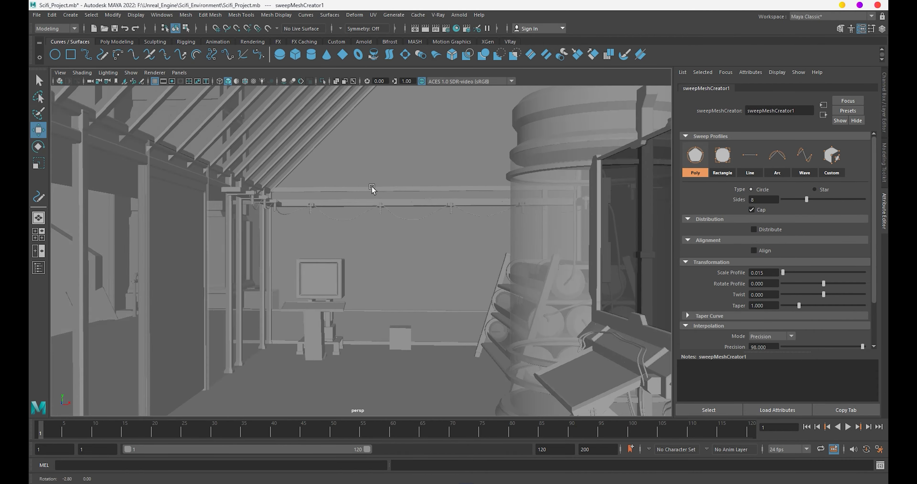
{"action": "left_click_drag", "start_coordinate": [355, 165], "coordinate": [429, 199], "text": "alt"}
{"action": "left_click", "coordinate": [420, 194]}
{"action": "right_click_drag", "start_coordinate": [420, 194], "coordinate": [410, 170], "text": "alt"}
{"action": "mouse_move", "coordinate": [410, 170]}
{"action": "left_mouse_down", "text": "alt"}
{"action": "mouse_move", "coordinate": [447, 213]}
{"action": "mouse_move", "coordinate": [468, 207]}
{"action": "left_mouse_up", "text": "alt"}
{"action": "key", "text": "w"}
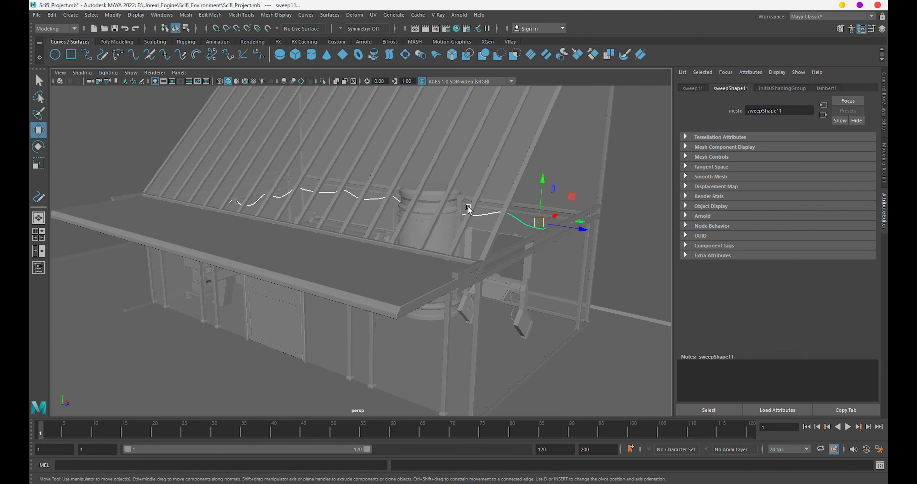
{"action": "key", "text": "shift+space"}
{"action": "key", "text": "ctrl+g"}
Filter the viewport to show only NURBS curves.
{"action": "mouse_move", "coordinate": [452, 205]}
{"action": "left_mouse_down", "text": "alt"}
{"action": "mouse_move", "coordinate": [424, 212]}
{"action": "mouse_move", "coordinate": [477, 319]}
{"action": "mouse_move", "coordinate": [361, 276]}
{"action": "left_mouse_up", "text": "alt"}
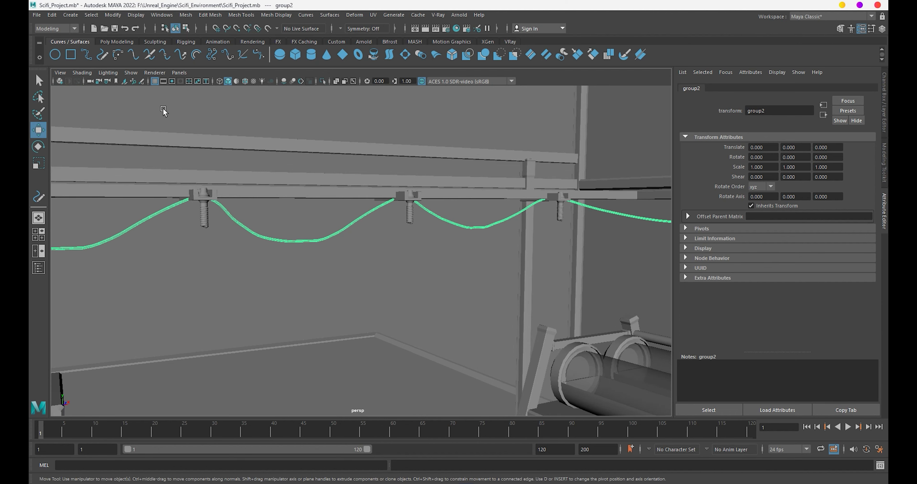
{"action": "left_click", "coordinate": [130, 73]}
{"action": "left_click", "coordinate": [140, 108]}
{"action": "left_click", "coordinate": [131, 73]}
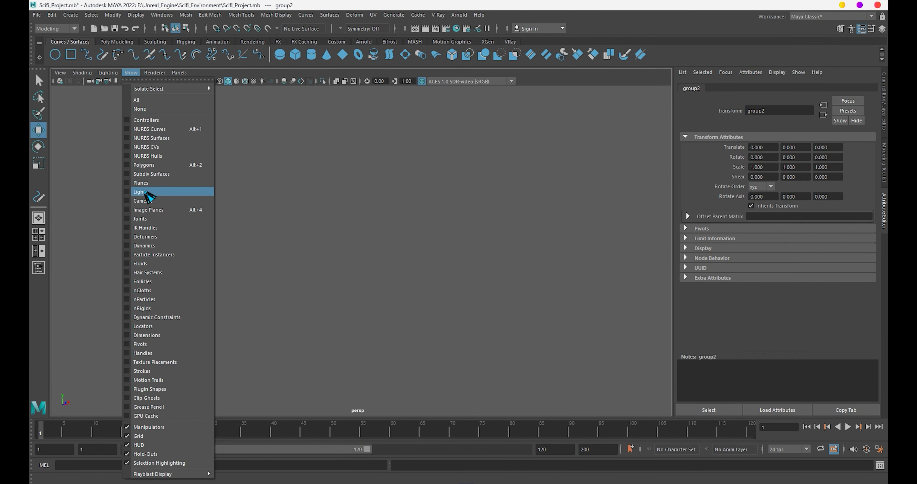
{"action": "left_click", "coordinate": [145, 202]}
{"action": "left_click", "coordinate": [131, 72]}
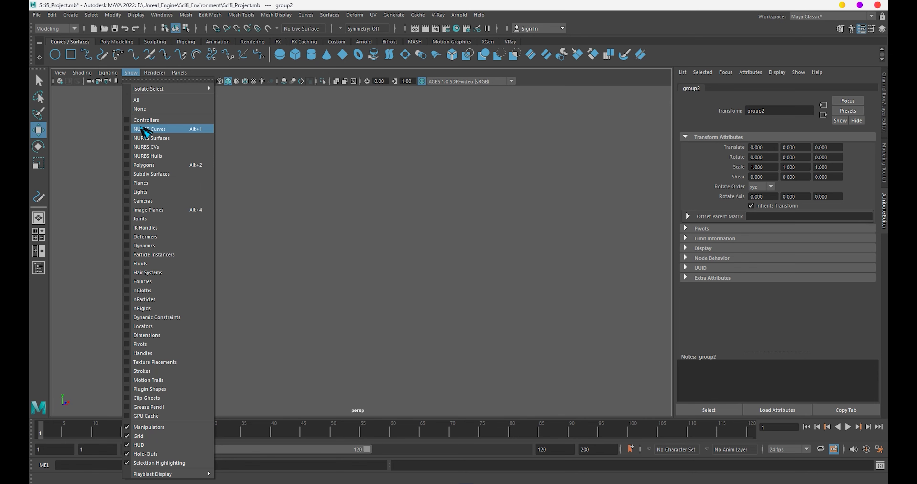
{"action": "left_click", "coordinate": [150, 128]}
Hide the leftover cable curves and show all object types again.
{"action": "key", "text": "f"}
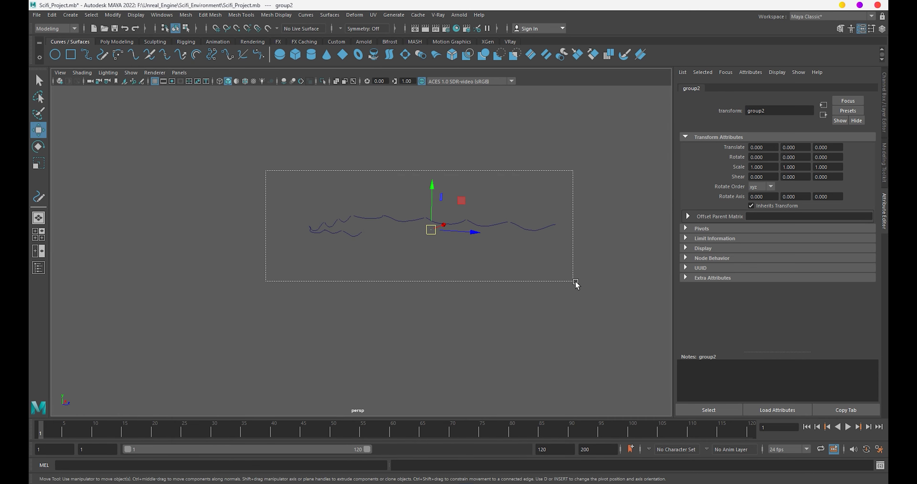
{"action": "left_click_drag", "start_coordinate": [576, 280], "coordinate": [576, 281]}
{"action": "key", "text": "Delete"}
{"action": "left_click", "coordinate": [130, 72]}
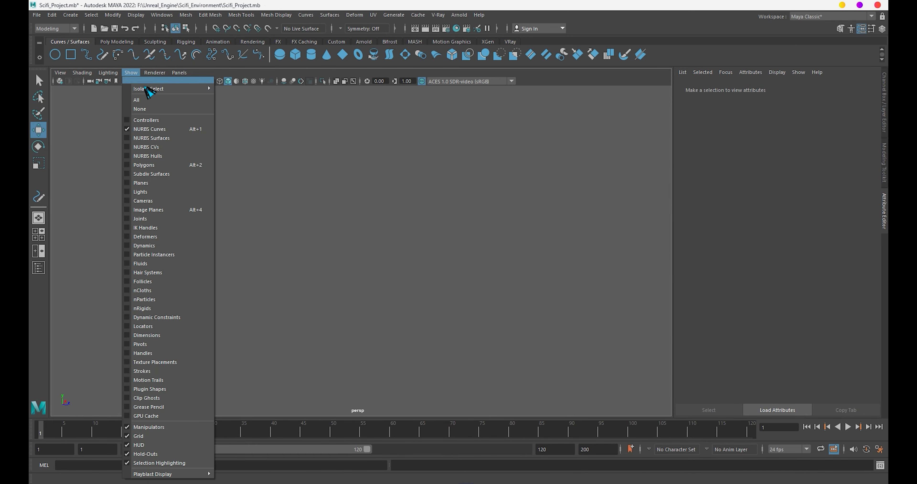
{"action": "left_click", "coordinate": [142, 94]}
Save the scene to Scifi_Project.mb and pull back to view the building.
{"action": "right_click_drag", "start_coordinate": [143, 96], "coordinate": [303, 189], "text": "alt"}
{"action": "mouse_move", "coordinate": [303, 189]}
{"action": "left_mouse_down", "text": "alt"}
{"action": "mouse_move", "coordinate": [350, 171]}
{"action": "mouse_move", "coordinate": [444, 210]}
{"action": "mouse_move", "coordinate": [384, 211]}
{"action": "left_mouse_up", "text": "alt"}
{"action": "key", "text": "w"}
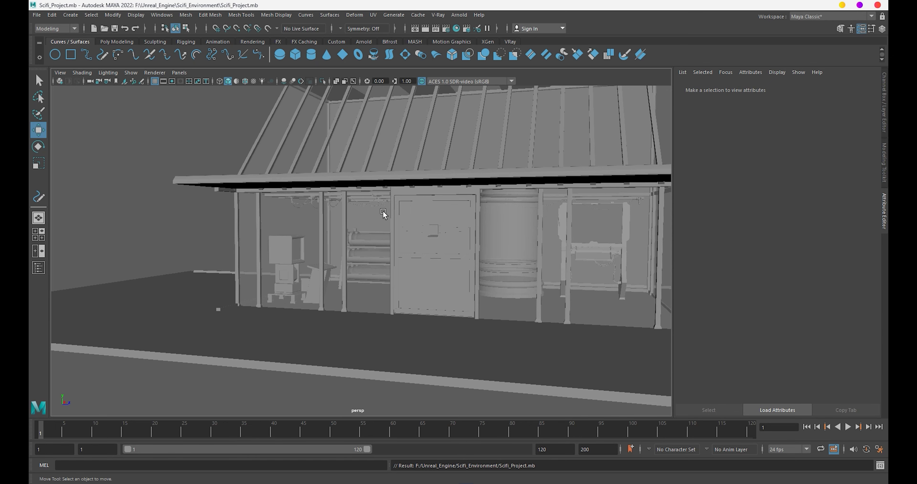
{"action": "right_click_drag", "start_coordinate": [383, 211], "coordinate": [360, 211], "text": "alt"}
{"action": "mouse_move", "coordinate": [361, 211]}
{"action": "left_mouse_down", "text": "alt"}
{"action": "mouse_move", "coordinate": [416, 262]}
{"action": "mouse_move", "coordinate": [401, 252]}
{"action": "mouse_move", "coordinate": [511, 251]}
{"action": "mouse_move", "coordinate": [548, 268]}
{"action": "mouse_move", "coordinate": [500, 196]}
{"action": "left_mouse_up", "text": "alt"}
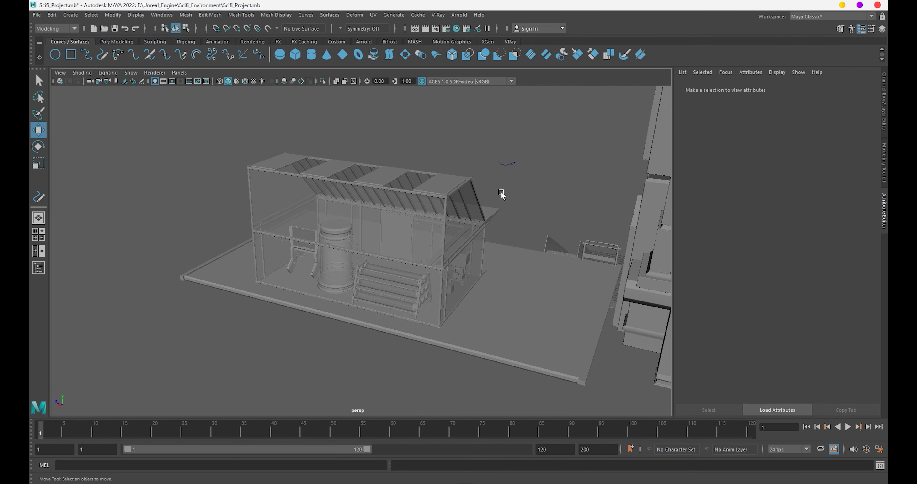
Select the desk and monitor inside the room and isolate them.
{"action": "left_click", "coordinate": [532, 189]}
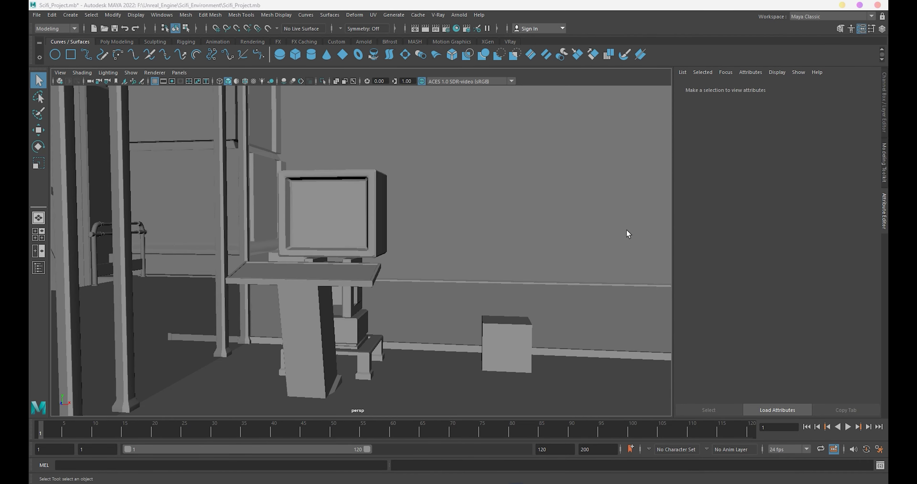
{"action": "right_click_drag", "start_coordinate": [626, 229], "coordinate": [531, 284], "text": "alt"}
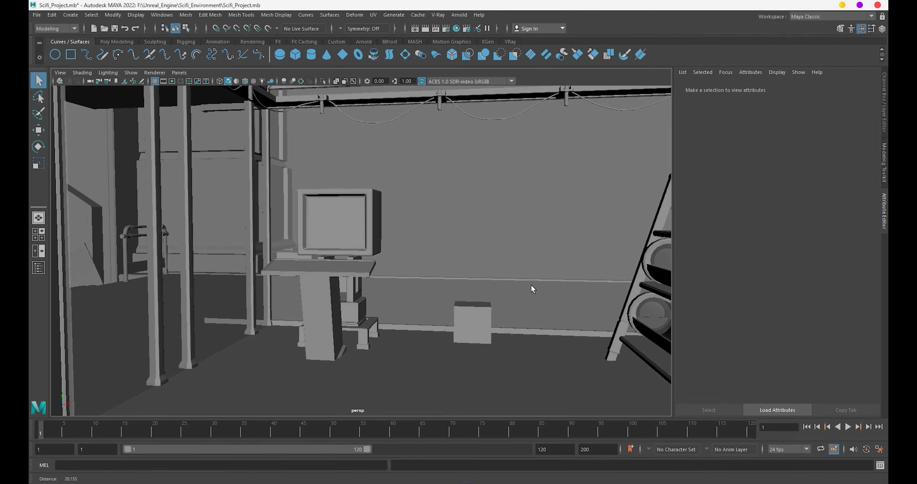
{"action": "mouse_move", "coordinate": [531, 284]}
{"action": "left_mouse_down", "text": "alt"}
{"action": "mouse_move", "coordinate": [447, 260]}
{"action": "mouse_move", "coordinate": [360, 253]}
{"action": "left_mouse_up", "text": "alt"}
{"action": "right_click_drag", "start_coordinate": [360, 254], "coordinate": [404, 290], "text": "alt"}
{"action": "left_click", "coordinate": [405, 290]}
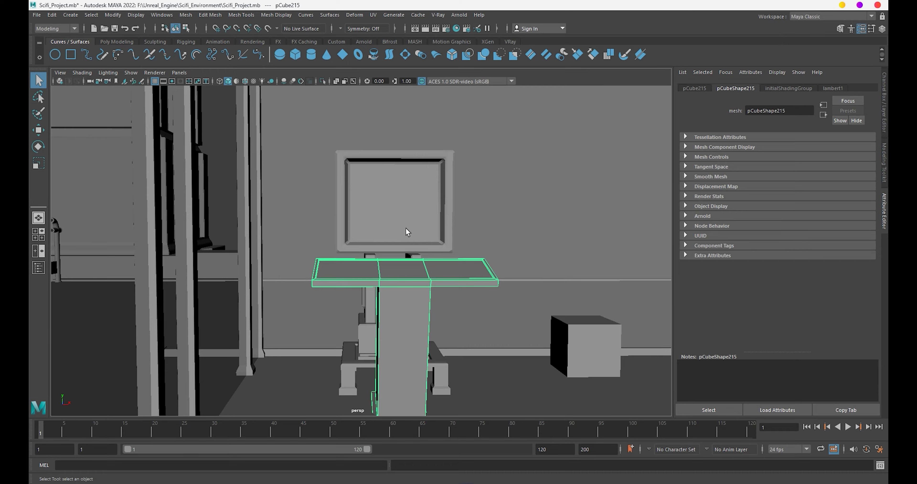
{"action": "left_click", "coordinate": [405, 228], "text": "shift"}
{"action": "key", "text": "ctrl+1"}
Add the small pedestal panel and isolate the console pieces together.
{"action": "mouse_move", "coordinate": [407, 228]}
{"action": "left_mouse_down", "text": "alt"}
{"action": "mouse_move", "coordinate": [514, 262]}
{"action": "mouse_move", "coordinate": [387, 268]}
{"action": "mouse_move", "coordinate": [344, 260]}
{"action": "left_mouse_up", "text": "alt"}
{"action": "key", "text": "ctrl+1"}
{"action": "left_click", "coordinate": [344, 259], "text": "shift"}
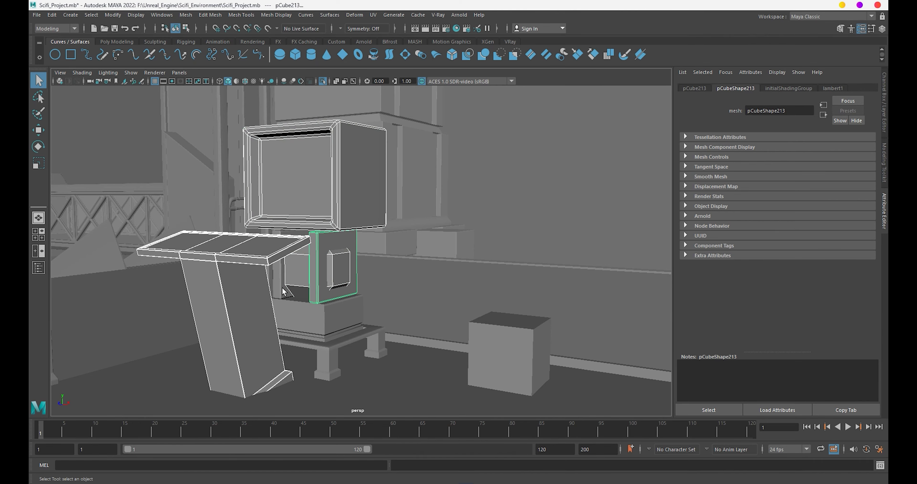
{"action": "key", "text": "ctrl+1"}
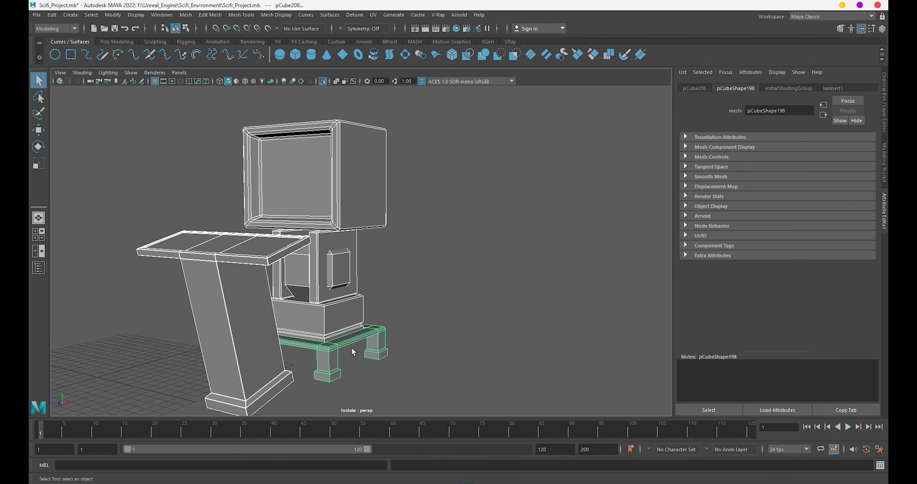
{"action": "scroll", "coordinate": [351, 347], "scroll_direction": "down", "scroll_amount": 3}
{"action": "left_click", "coordinate": [448, 335]}
{"action": "mouse_move", "coordinate": [448, 336]}
{"action": "left_mouse_down", "text": "alt"}
{"action": "mouse_move", "coordinate": [470, 349]}
{"action": "mouse_move", "coordinate": [513, 341]}
{"action": "mouse_move", "coordinate": [506, 317]}
{"action": "left_mouse_up", "text": "alt"}
View the isolated console from the front and left side, centring it.
{"action": "key", "text": "space"}
{"action": "key", "text": "f"}
{"action": "scroll", "coordinate": [478, 305], "scroll_direction": "down", "scroll_amount": 5}
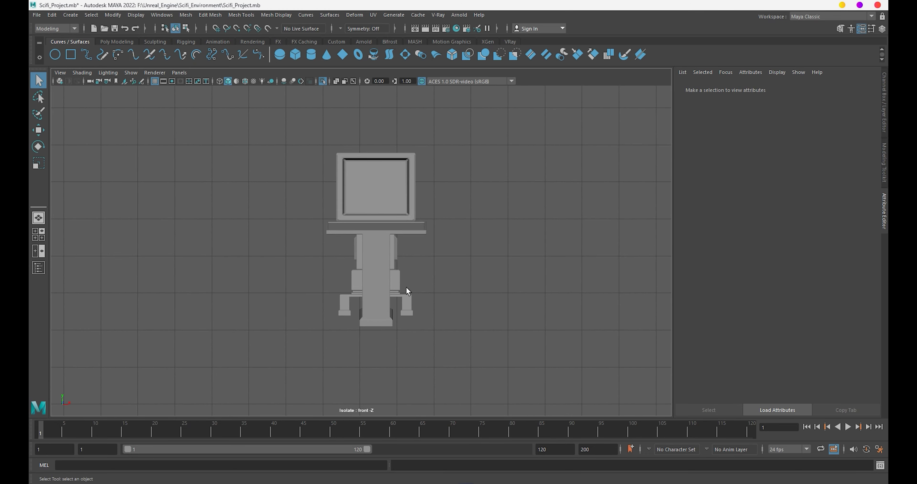
{"action": "key", "text": "space"}
{"action": "left_click_drag", "start_coordinate": [406, 286], "coordinate": [313, 276]}
{"action": "middle_click_drag", "start_coordinate": [314, 276], "coordinate": [383, 342], "text": "alt"}
{"action": "scroll", "coordinate": [451, 317], "scroll_direction": "up", "scroll_amount": 3}
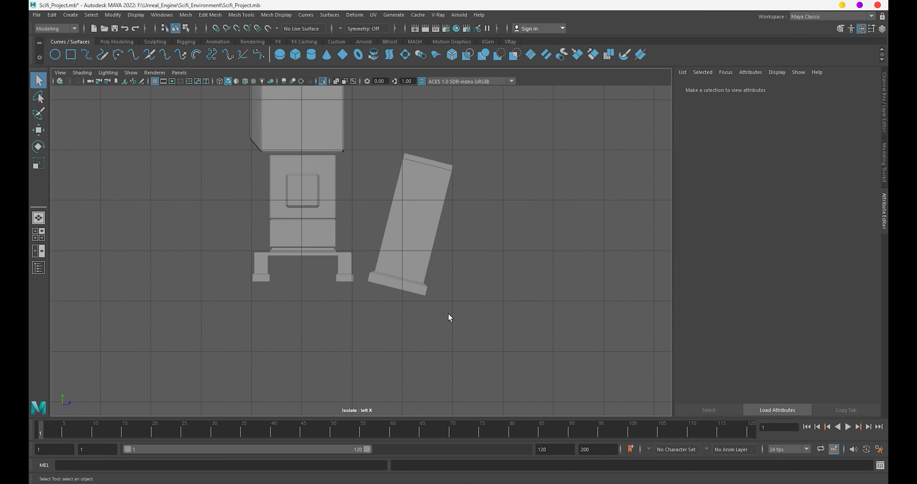
{"action": "middle_click_drag", "start_coordinate": [451, 317], "coordinate": [436, 292], "text": "alt"}
{"action": "scroll", "coordinate": [436, 293], "scroll_direction": "up", "scroll_amount": 2}
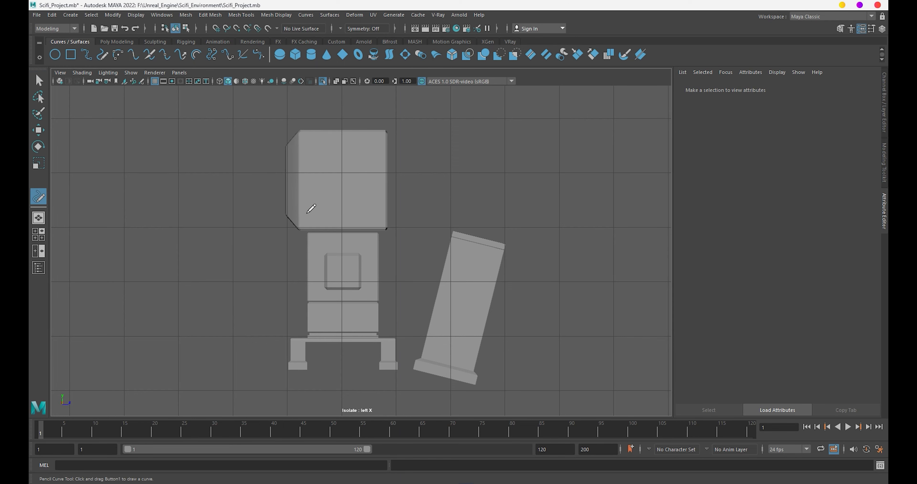
Return to the perspective camera with the full scene visible.
{"action": "key", "text": "space"}
{"action": "left_click_drag", "start_coordinate": [311, 208], "coordinate": [352, 225]}
{"action": "scroll", "coordinate": [447, 270], "scroll_direction": "up", "scroll_amount": 5}
{"action": "key", "text": "w"}
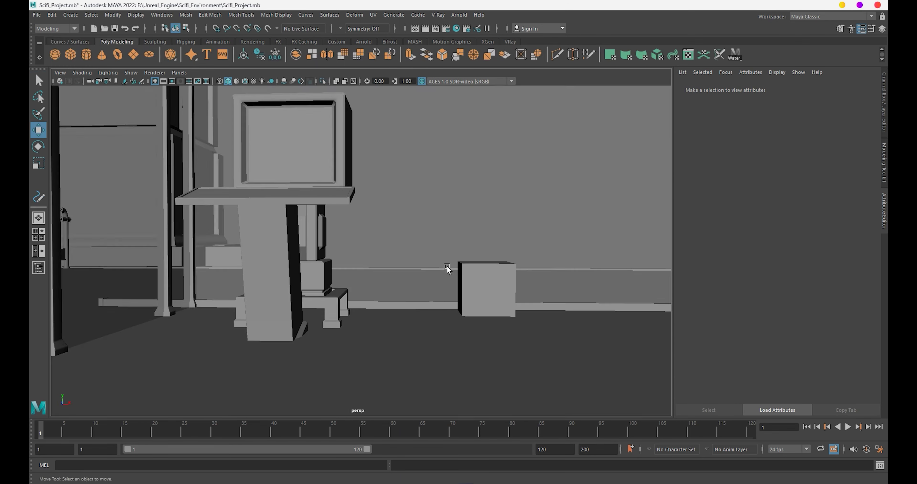
{"action": "scroll", "coordinate": [518, 310], "scroll_direction": "up", "scroll_amount": 2}
Select the small box pCube209 beside the wall and frame it.
{"action": "left_click", "coordinate": [518, 311]}
{"action": "mouse_move", "coordinate": [517, 311]}
{"action": "left_mouse_down", "text": "alt"}
{"action": "mouse_move", "coordinate": [444, 286]}
{"action": "mouse_move", "coordinate": [465, 302]}
{"action": "mouse_move", "coordinate": [454, 292]}
{"action": "mouse_move", "coordinate": [647, 292]}
{"action": "mouse_move", "coordinate": [492, 302]}
{"action": "mouse_move", "coordinate": [497, 322]}
{"action": "mouse_move", "coordinate": [485, 321]}
{"action": "mouse_move", "coordinate": [358, 272]}
{"action": "left_mouse_up", "text": "alt"}
{"action": "left_click", "coordinate": [451, 299]}
{"action": "mouse_move", "coordinate": [358, 272]}
{"action": "right_mouse_down", "text": "alt"}
{"action": "mouse_move", "coordinate": [434, 333]}
{"action": "mouse_move", "coordinate": [462, 235]}
{"action": "right_mouse_up", "text": "alt"}
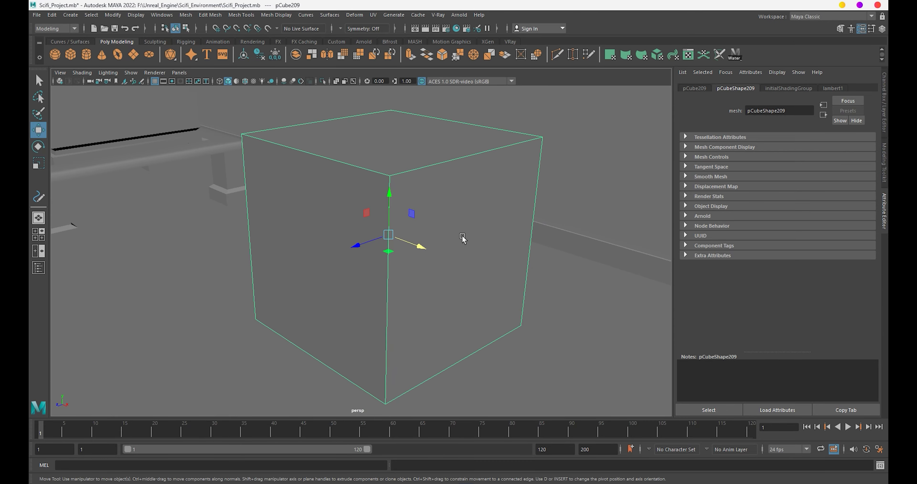
{"action": "mouse_move", "coordinate": [451, 206]}
{"action": "left_mouse_down", "text": "alt"}
{"action": "mouse_move", "coordinate": [344, 281]}
{"action": "mouse_move", "coordinate": [438, 334]}
{"action": "mouse_move", "coordinate": [379, 268]}
{"action": "mouse_move", "coordinate": [322, 285]}
{"action": "left_mouse_up", "text": "alt"}
{"action": "key", "text": "r"}
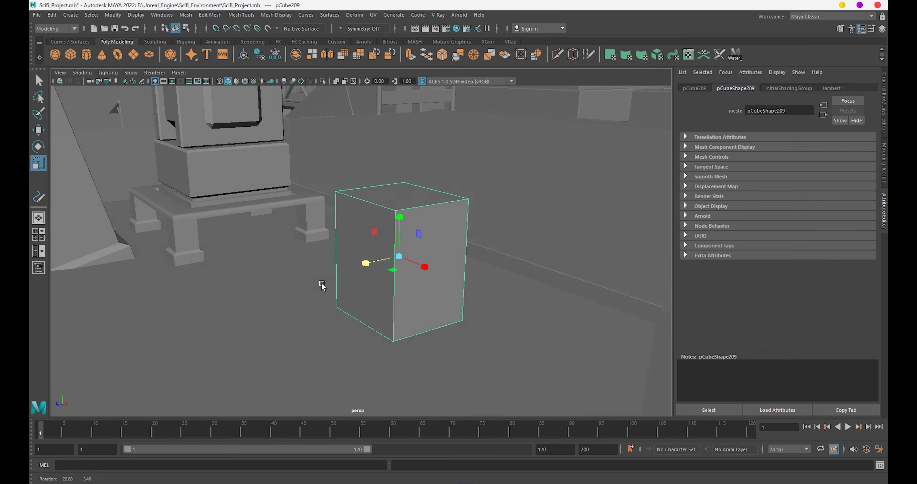
{"action": "scroll", "coordinate": [322, 285], "scroll_direction": "up", "scroll_amount": 3}
Insert edge loops near the box's side edges, redoing a misplaced one.
{"action": "right_click_drag", "start_coordinate": [467, 212], "coordinate": [409, 225], "text": "shift"}
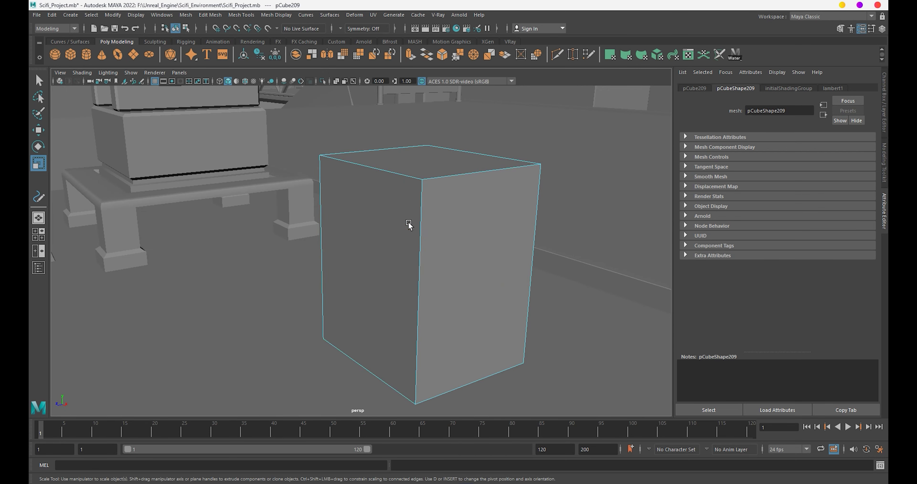
{"action": "left_click", "coordinate": [435, 178]}
{"action": "mouse_move", "coordinate": [442, 186]}
{"action": "left_mouse_down", "text": "alt"}
{"action": "mouse_move", "coordinate": [317, 219]}
{"action": "mouse_move", "coordinate": [501, 200]}
{"action": "mouse_move", "coordinate": [461, 256]}
{"action": "mouse_move", "coordinate": [471, 262]}
{"action": "left_mouse_up", "text": "alt"}
{"action": "key", "text": "ctrl+z"}
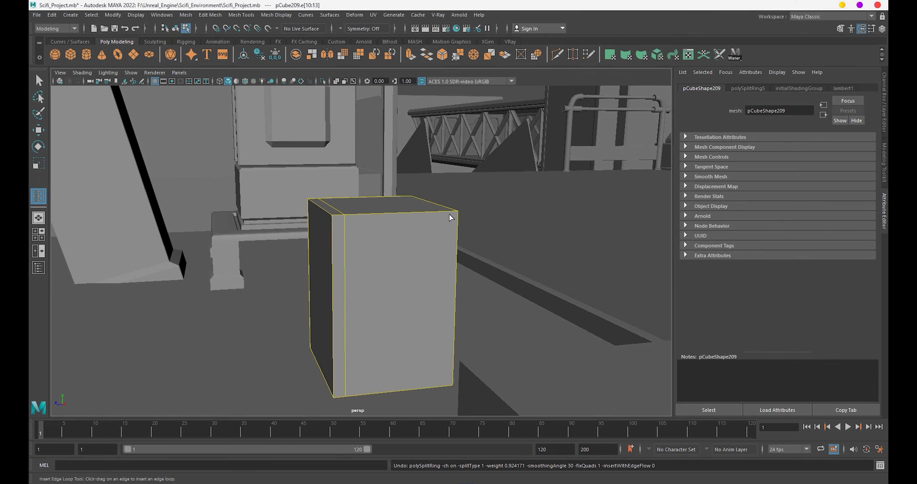
{"action": "left_click", "coordinate": [448, 214]}
{"action": "mouse_move", "coordinate": [448, 214]}
{"action": "left_mouse_down", "text": "alt"}
{"action": "mouse_move", "coordinate": [443, 259]}
{"action": "mouse_move", "coordinate": [453, 296]}
{"action": "mouse_move", "coordinate": [427, 287]}
{"action": "left_mouse_up", "text": "alt"}
Add edge loops near the top and bottom of the box.
{"action": "key", "text": "w"}
{"action": "right_click_drag", "start_coordinate": [344, 209], "coordinate": [390, 252], "text": "shift"}
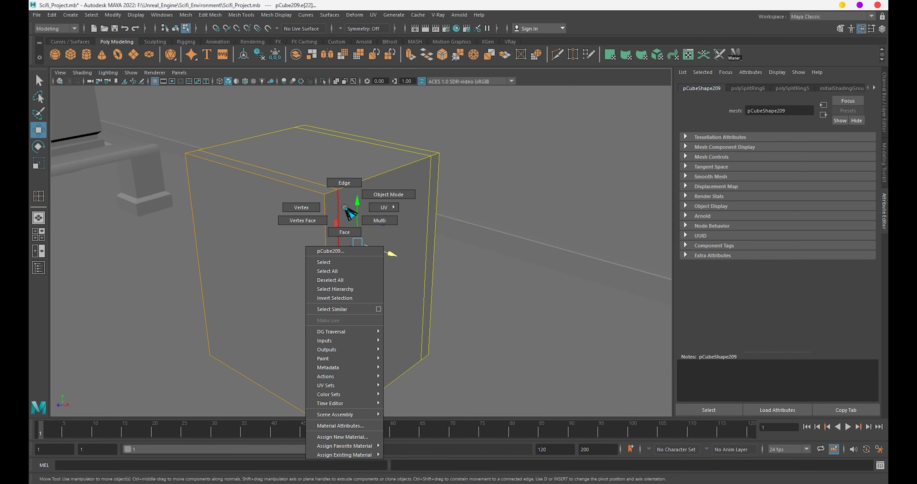
{"action": "left_click", "coordinate": [338, 201]}
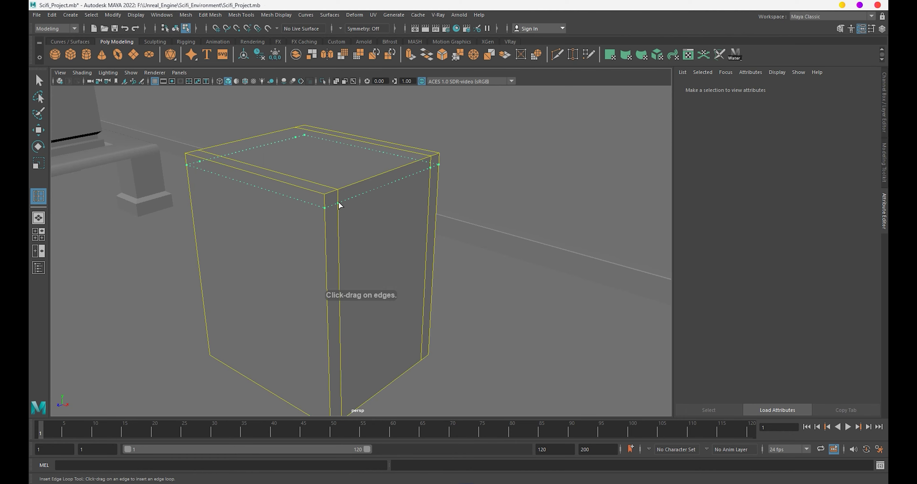
{"action": "mouse_move", "coordinate": [338, 204]}
{"action": "left_mouse_down", "text": "alt"}
{"action": "mouse_move", "coordinate": [358, 225]}
{"action": "mouse_move", "coordinate": [340, 213]}
{"action": "left_mouse_up", "text": "alt"}
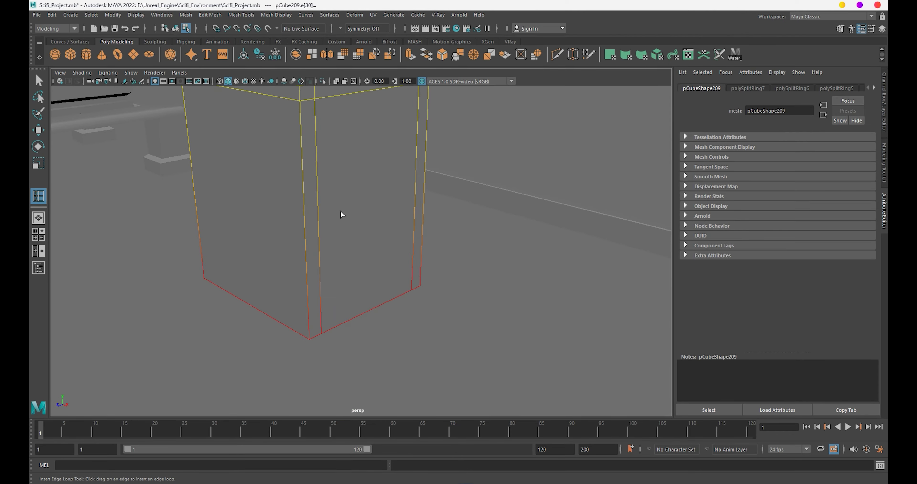
{"action": "left_click", "coordinate": [323, 323]}
{"action": "mouse_move", "coordinate": [374, 338]}
{"action": "left_mouse_down", "text": "alt"}
{"action": "mouse_move", "coordinate": [379, 217]}
{"action": "mouse_move", "coordinate": [422, 306]}
{"action": "left_mouse_up", "text": "alt"}
{"action": "right_click_drag", "start_coordinate": [421, 307], "coordinate": [404, 269], "text": "alt"}
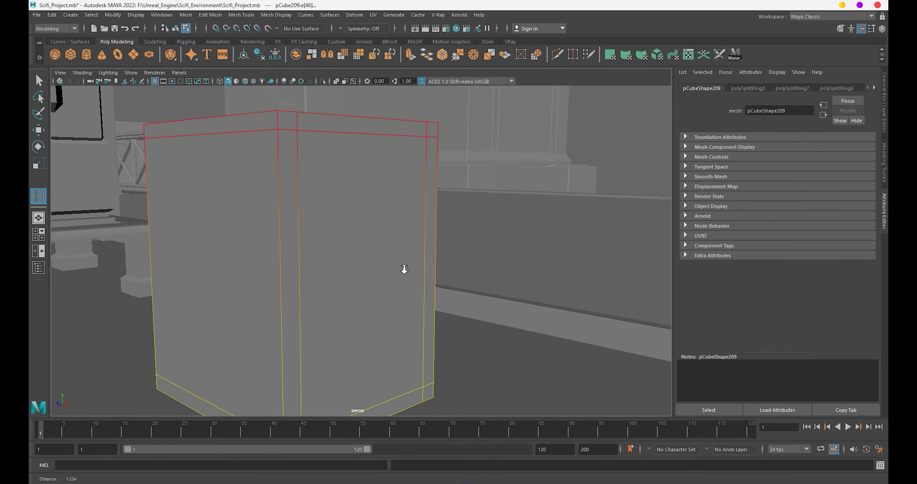
Select the box's inner front face.
{"action": "right_click_drag", "start_coordinate": [341, 217], "coordinate": [341, 237]}
{"action": "left_click", "coordinate": [377, 249]}
{"action": "key", "text": "w"}
{"action": "mouse_move", "coordinate": [461, 272]}
{"action": "left_mouse_down", "text": "alt"}
{"action": "mouse_move", "coordinate": [363, 267]}
{"action": "mouse_move", "coordinate": [502, 297]}
{"action": "mouse_move", "coordinate": [420, 282]}
{"action": "mouse_move", "coordinate": [267, 284]}
{"action": "mouse_move", "coordinate": [386, 316]}
{"action": "left_mouse_up", "text": "alt"}
{"action": "left_click", "coordinate": [267, 284]}
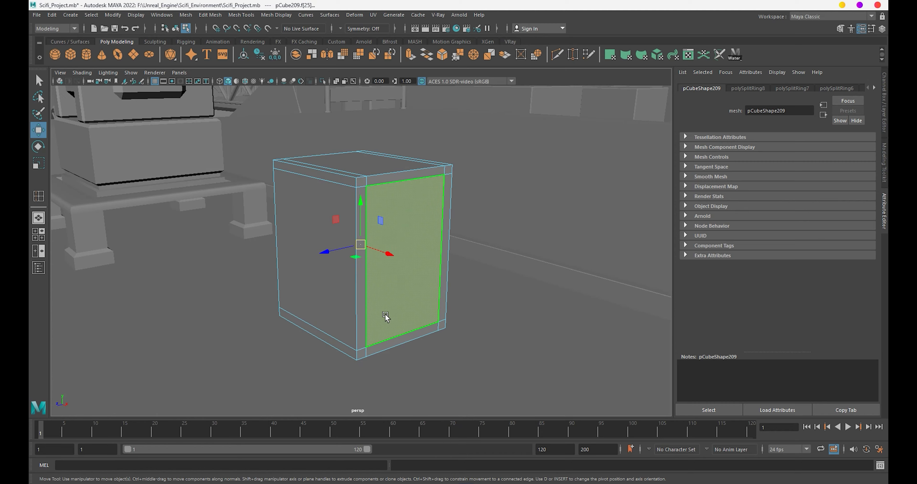
Extrude the front face and push it deep inside the box.
{"action": "key", "text": "ctrl+e"}
{"action": "mouse_move", "coordinate": [383, 286]}
{"action": "left_mouse_down", "text": "alt"}
{"action": "mouse_move", "coordinate": [382, 256]}
{"action": "mouse_move", "coordinate": [266, 313]}
{"action": "mouse_move", "coordinate": [293, 311]}
{"action": "left_mouse_up", "text": "alt"}
{"action": "mouse_move", "coordinate": [293, 312]}
{"action": "left_mouse_down", "text": "alt"}
{"action": "mouse_move", "coordinate": [297, 304]}
{"action": "mouse_move", "coordinate": [242, 306]}
{"action": "mouse_move", "coordinate": [423, 316]}
{"action": "mouse_move", "coordinate": [416, 343]}
{"action": "mouse_move", "coordinate": [298, 248]}
{"action": "mouse_move", "coordinate": [402, 308]}
{"action": "left_mouse_up", "text": "alt"}
{"action": "key", "text": "F8"}
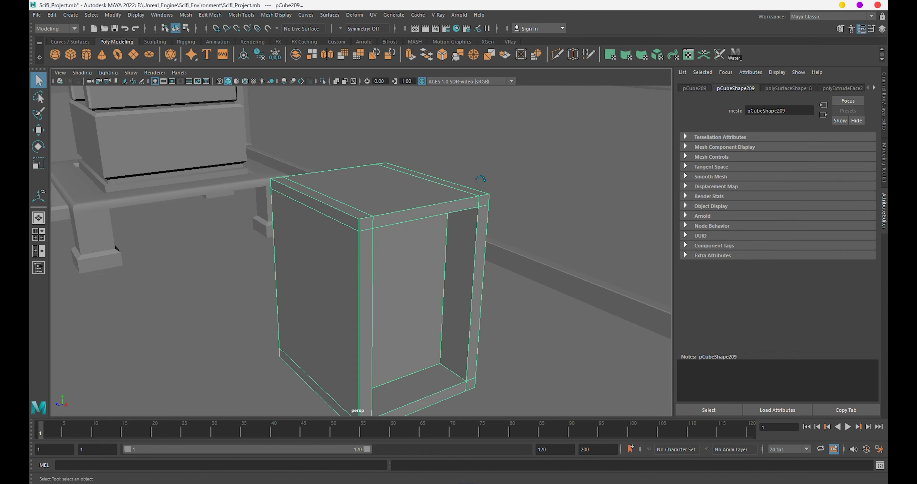
{"action": "key", "text": "w"}
{"action": "mouse_move", "coordinate": [546, 260]}
{"action": "left_mouse_down", "text": "alt"}
{"action": "mouse_move", "coordinate": [475, 239]}
{"action": "mouse_move", "coordinate": [587, 266]}
{"action": "mouse_move", "coordinate": [442, 256]}
{"action": "mouse_move", "coordinate": [381, 311]}
{"action": "left_mouse_up", "text": "alt"}
Flatten the cube beside the box into a thin, slightly shorter plate.
{"action": "left_click", "coordinate": [557, 262]}
{"action": "mouse_move", "coordinate": [420, 281]}
{"action": "left_mouse_down"}
{"action": "mouse_move", "coordinate": [414, 301]}
{"action": "mouse_move", "coordinate": [431, 285]}
{"action": "mouse_move", "coordinate": [367, 281]}
{"action": "left_mouse_up"}
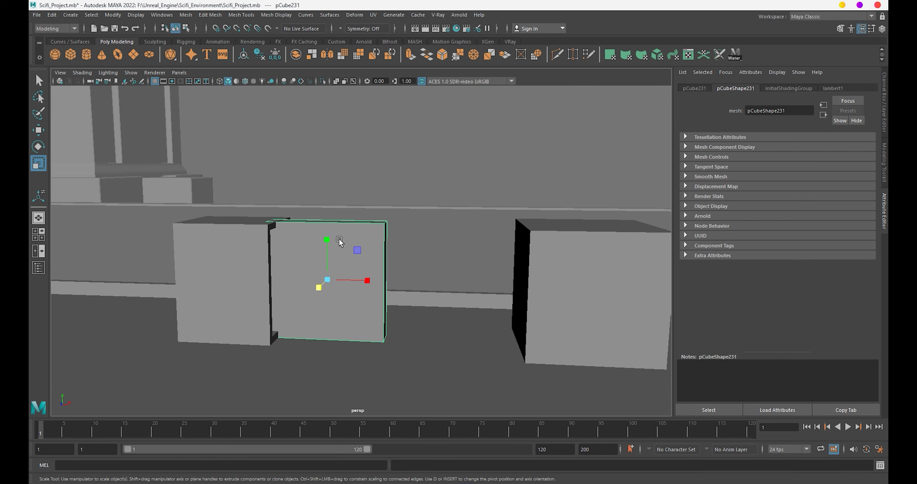
{"action": "mouse_move", "coordinate": [327, 240]}
{"action": "left_mouse_down"}
{"action": "mouse_move", "coordinate": [429, 271]}
{"action": "mouse_move", "coordinate": [414, 267]}
{"action": "mouse_move", "coordinate": [439, 242]}
{"action": "mouse_move", "coordinate": [440, 255]}
{"action": "mouse_move", "coordinate": [394, 254]}
{"action": "mouse_move", "coordinate": [436, 298]}
{"action": "left_mouse_up"}
{"action": "key", "text": "e"}
{"action": "key", "text": "ctrl+z"}
{"action": "key", "text": "w"}
Tilt the plate to about 40 degrees so it leans against the box.
{"action": "scroll", "coordinate": [422, 272], "scroll_direction": "up", "scroll_amount": 3}
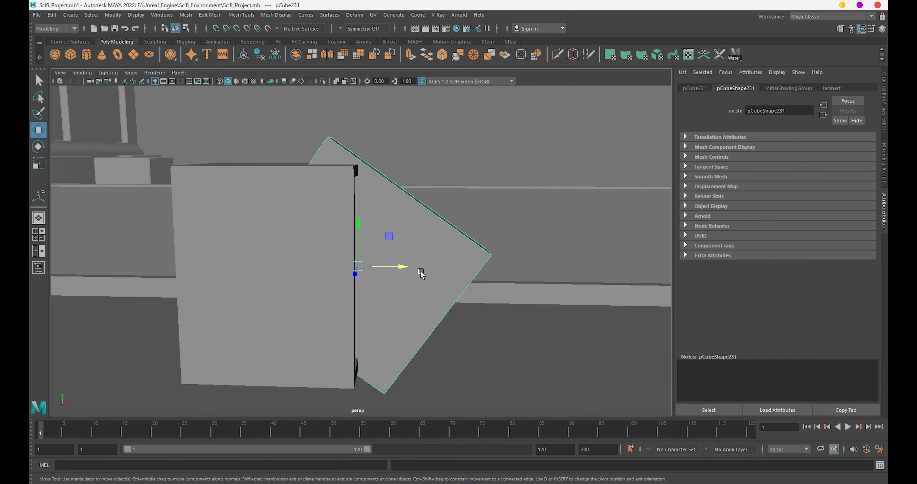
{"action": "key", "text": "e"}
{"action": "mouse_move", "coordinate": [406, 260]}
{"action": "left_mouse_down"}
{"action": "mouse_move", "coordinate": [398, 251]}
{"action": "mouse_move", "coordinate": [352, 268]}
{"action": "mouse_move", "coordinate": [392, 271]}
{"action": "mouse_move", "coordinate": [450, 296]}
{"action": "mouse_move", "coordinate": [419, 267]}
{"action": "mouse_move", "coordinate": [383, 280]}
{"action": "mouse_move", "coordinate": [424, 271]}
{"action": "mouse_move", "coordinate": [381, 273]}
{"action": "mouse_move", "coordinate": [498, 274]}
{"action": "mouse_move", "coordinate": [460, 274]}
{"action": "left_mouse_up"}
{"action": "key", "text": "w"}
{"action": "key", "text": "e"}
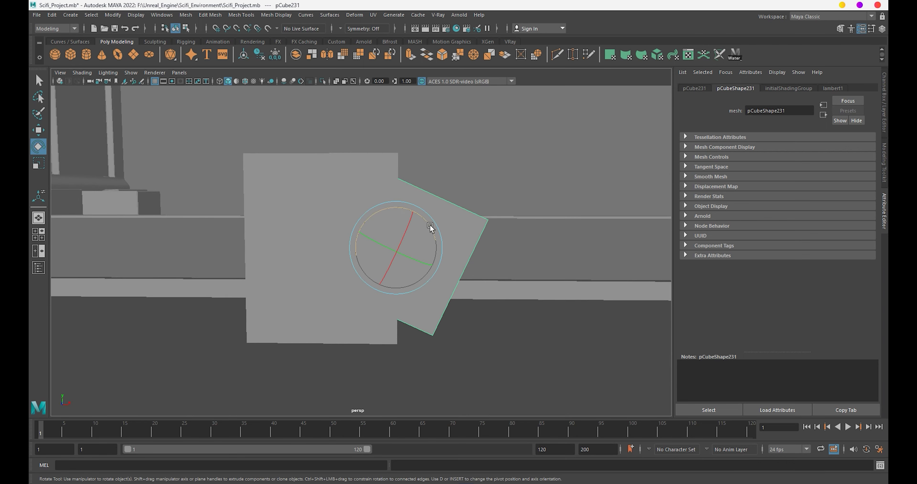
{"action": "left_click_drag", "start_coordinate": [429, 240], "coordinate": [436, 238]}
{"action": "mouse_move", "coordinate": [466, 274]}
{"action": "left_mouse_down", "text": "alt"}
{"action": "mouse_move", "coordinate": [403, 306]}
{"action": "mouse_move", "coordinate": [404, 316]}
{"action": "mouse_move", "coordinate": [402, 294]}
{"action": "left_mouse_up", "text": "alt"}
{"action": "key", "text": "w"}
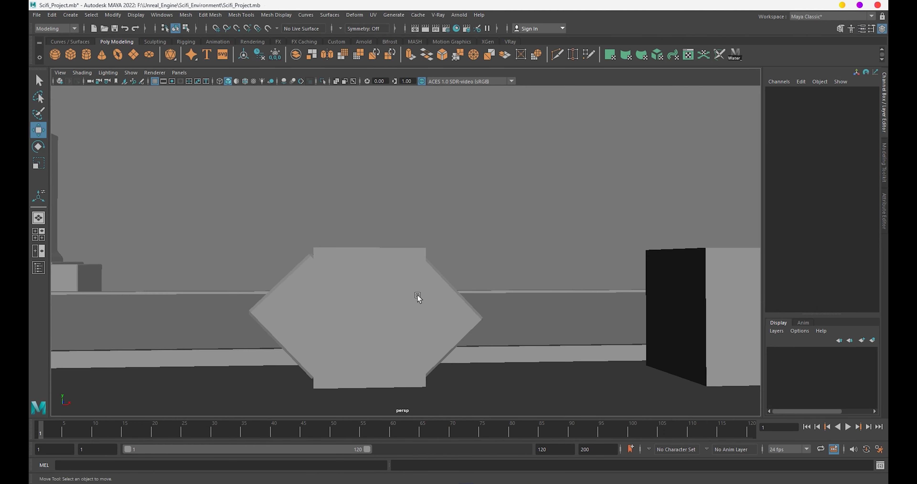
{"action": "left_click", "coordinate": [395, 331]}
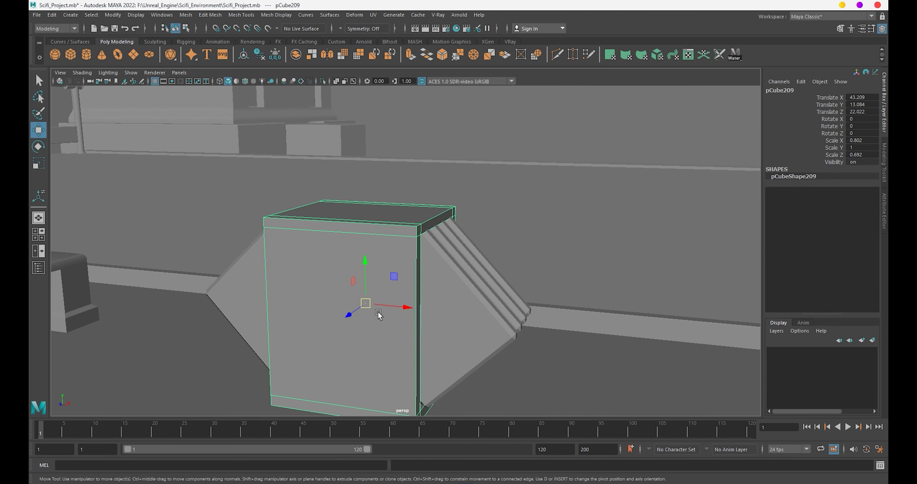
Bring a thin slab onto the box's left edge, shortening and narrowing it.
{"action": "key", "text": "ctrl+b"}
{"action": "mouse_move", "coordinate": [379, 313]}
{"action": "left_mouse_down", "text": "alt"}
{"action": "mouse_move", "coordinate": [391, 309]}
{"action": "mouse_move", "coordinate": [383, 306]}
{"action": "mouse_move", "coordinate": [395, 321]}
{"action": "mouse_move", "coordinate": [392, 235]}
{"action": "left_mouse_up", "text": "alt"}
{"action": "right_click_drag", "start_coordinate": [392, 233], "coordinate": [469, 205]}
{"action": "key", "text": "w"}
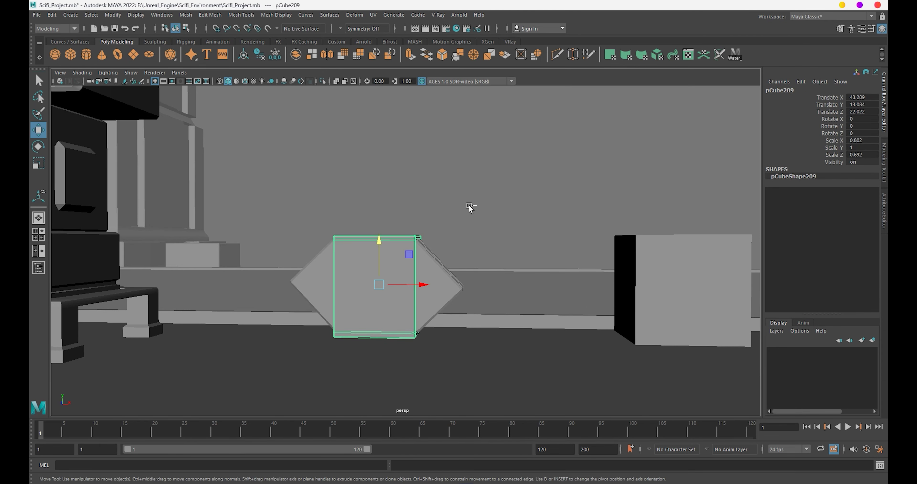
{"action": "left_click_drag", "start_coordinate": [443, 287], "coordinate": [452, 292], "text": "alt"}
{"action": "left_click", "coordinate": [659, 305]}
{"action": "left_click_drag", "start_coordinate": [704, 289], "coordinate": [381, 280]}
{"action": "key", "text": "r"}
{"action": "key", "text": "w"}
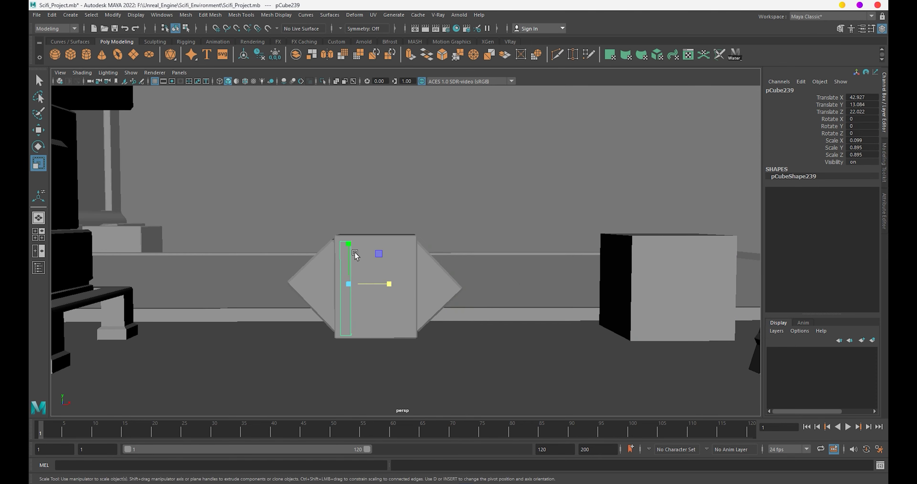
{"action": "mouse_move", "coordinate": [348, 232]}
{"action": "left_mouse_down"}
{"action": "mouse_move", "coordinate": [339, 267]}
{"action": "mouse_move", "coordinate": [393, 309]}
{"action": "mouse_move", "coordinate": [320, 266]}
{"action": "mouse_move", "coordinate": [369, 256]}
{"action": "mouse_move", "coordinate": [353, 254]}
{"action": "left_mouse_up"}
{"action": "left_click_drag", "start_coordinate": [352, 254], "coordinate": [347, 255]}
Bevel the slab, duplicate it and slide the copy to the box's right edge.
{"action": "key", "text": "ctrl+b"}
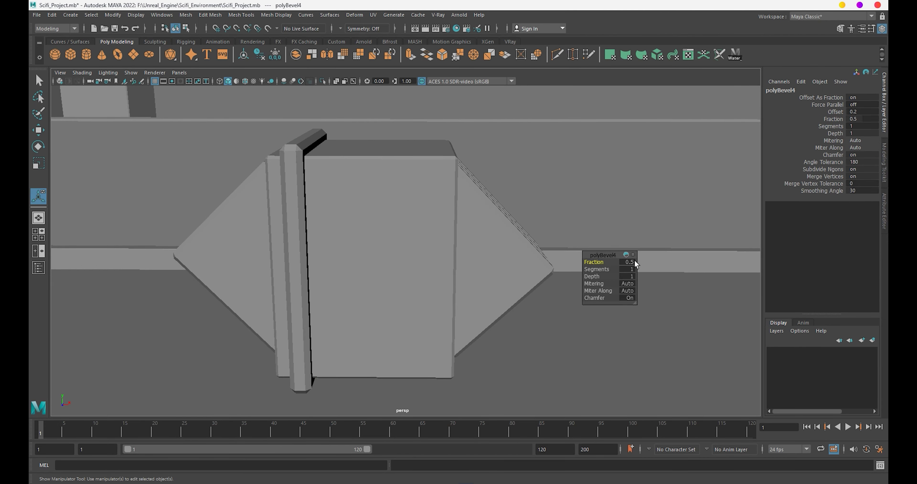
{"action": "left_click_drag", "start_coordinate": [636, 264], "coordinate": [320, 201], "text": "alt"}
{"action": "left_click", "coordinate": [342, 229]}
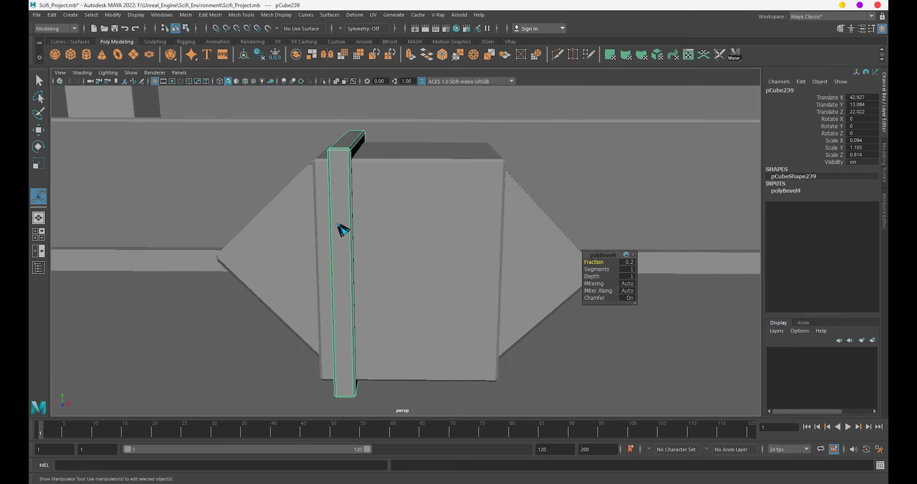
{"action": "key", "text": "q"}
{"action": "key", "text": "ctrl+d"}
{"action": "key", "text": "w"}
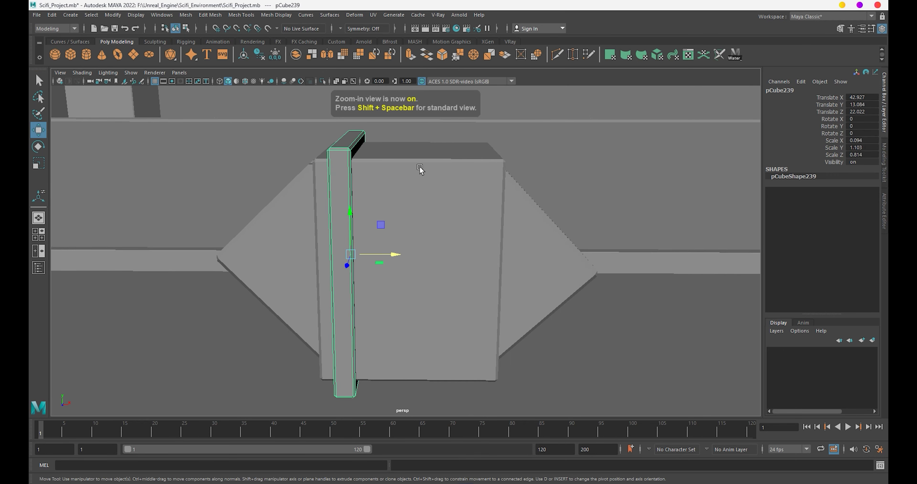
{"action": "left_click_drag", "start_coordinate": [390, 250], "coordinate": [511, 247]}
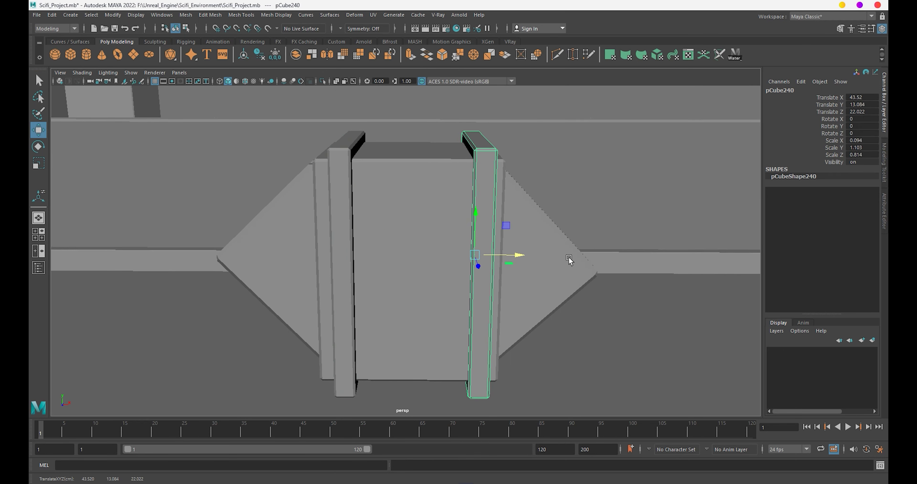
Zoom out from the vent box and select the small box to its right.
{"action": "scroll", "coordinate": [569, 260], "scroll_direction": "down", "scroll_amount": 5}
{"action": "left_click", "coordinate": [627, 265]}
{"action": "mouse_move", "coordinate": [627, 266]}
{"action": "left_mouse_down", "text": "alt"}
{"action": "mouse_move", "coordinate": [520, 243]}
{"action": "mouse_move", "coordinate": [469, 254]}
{"action": "mouse_move", "coordinate": [525, 257]}
{"action": "left_mouse_up", "text": "alt"}
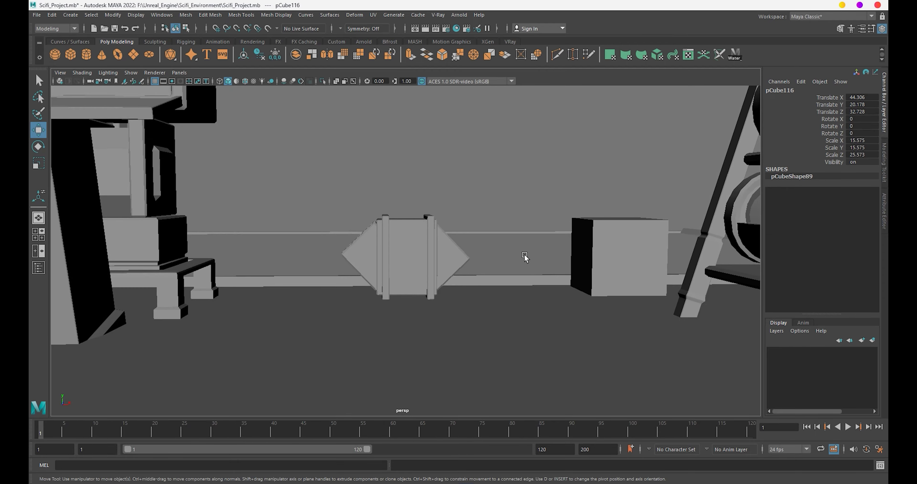
{"action": "scroll", "coordinate": [524, 257], "scroll_direction": "down", "scroll_amount": 3}
{"action": "scroll", "coordinate": [484, 266], "scroll_direction": "down", "scroll_amount": 3}
{"action": "scroll", "coordinate": [434, 174], "scroll_direction": "down", "scroll_amount": 3}
{"action": "scroll", "coordinate": [420, 219], "scroll_direction": "up", "scroll_amount": 1}
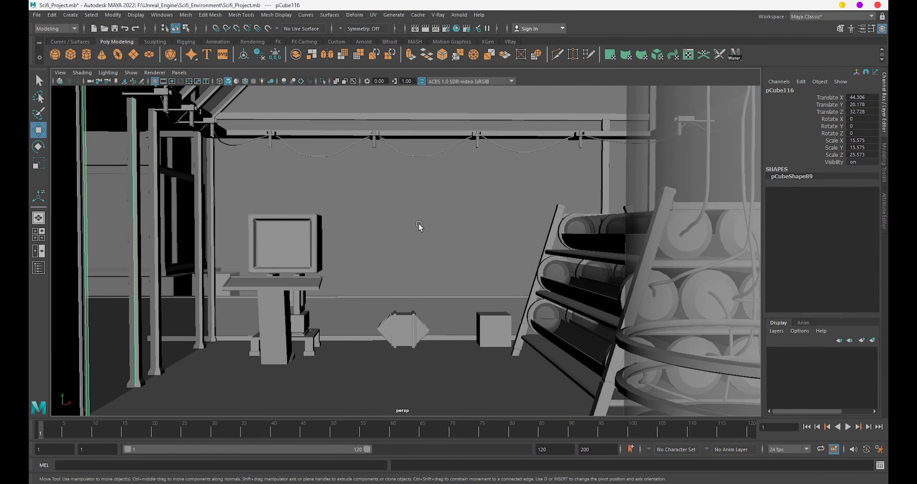
{"action": "scroll", "coordinate": [419, 226], "scroll_direction": "up", "scroll_amount": 3}
{"action": "left_click", "coordinate": [535, 295]}
{"action": "scroll", "coordinate": [527, 292], "scroll_direction": "up", "scroll_amount": 2}
{"action": "scroll", "coordinate": [459, 301], "scroll_direction": "up", "scroll_amount": 3}
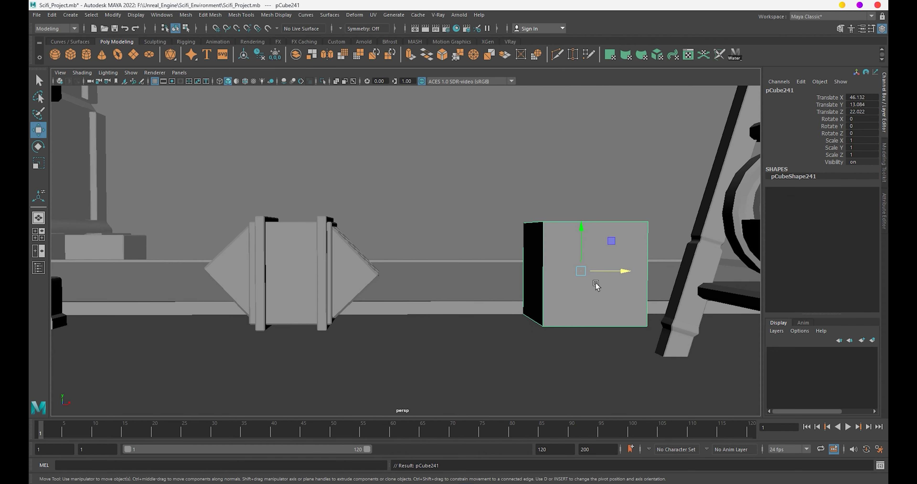
Move the small box onto the vent box and shrink it into a squat plate.
{"action": "middle_click_drag", "start_coordinate": [597, 285], "coordinate": [383, 280]}
{"action": "key", "text": "f"}
{"action": "key", "text": "r"}
{"action": "mouse_move", "coordinate": [398, 313]}
{"action": "left_mouse_down", "text": "alt"}
{"action": "mouse_move", "coordinate": [416, 324]}
{"action": "mouse_move", "coordinate": [369, 317]}
{"action": "mouse_move", "coordinate": [425, 343]}
{"action": "left_mouse_up", "text": "alt"}
{"action": "key", "text": "w"}
{"action": "key", "text": "r"}
{"action": "left_click_drag", "start_coordinate": [423, 290], "coordinate": [420, 317]}
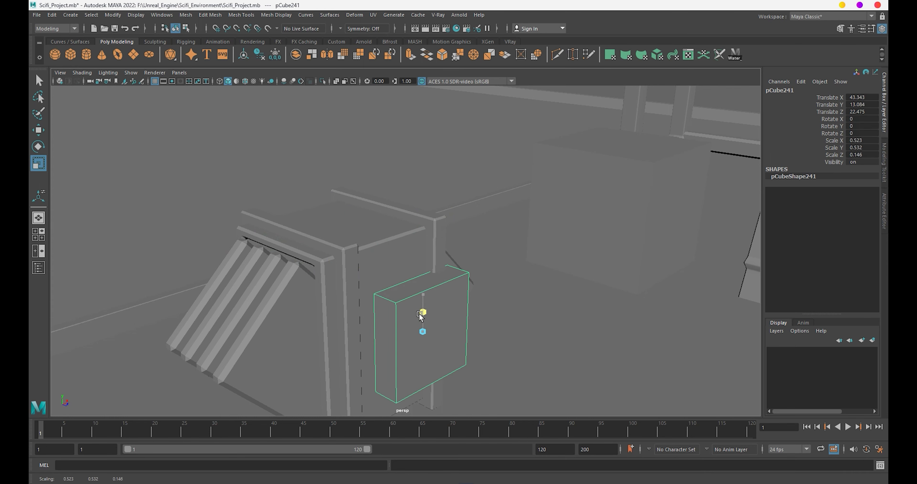
Thin the plate in depth and seat it on the vent box front.
{"action": "middle_click_drag", "start_coordinate": [439, 330], "coordinate": [432, 279], "text": "alt"}
{"action": "left_click_drag", "start_coordinate": [436, 286], "coordinate": [395, 278]}
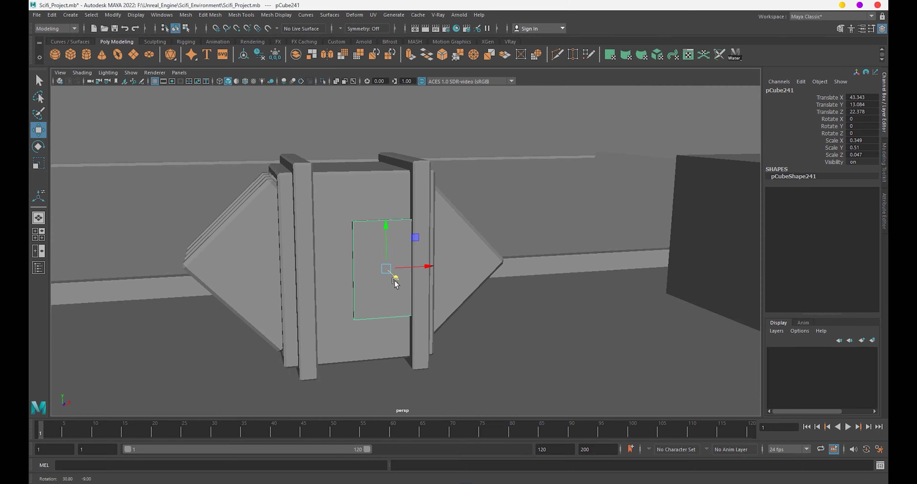
{"action": "right_click_drag", "start_coordinate": [395, 279], "coordinate": [430, 299], "text": "alt"}
{"action": "mouse_move", "coordinate": [430, 299]}
{"action": "left_mouse_down"}
{"action": "mouse_move", "coordinate": [381, 282]}
{"action": "mouse_move", "coordinate": [418, 305]}
{"action": "mouse_move", "coordinate": [409, 274]}
{"action": "left_mouse_up"}
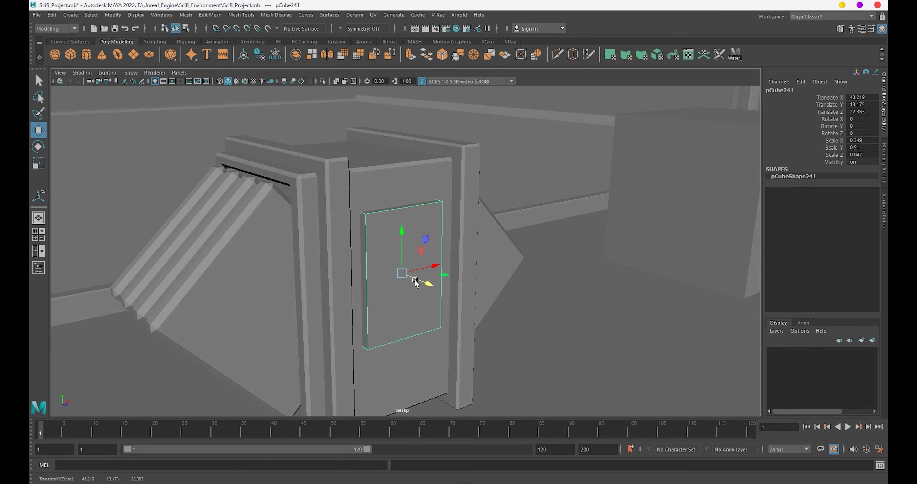
{"action": "key", "text": "w"}
{"action": "middle_click_drag", "start_coordinate": [453, 303], "coordinate": [432, 300]}
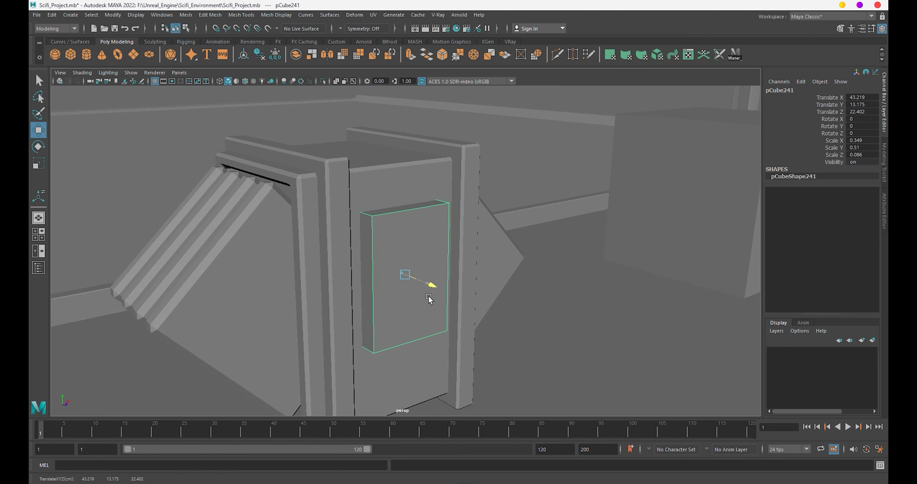
{"action": "left_click_drag", "start_coordinate": [431, 300], "coordinate": [477, 333], "text": "alt"}
Bevel the inset plate's top edge, then return to object selection.
{"action": "right_click_drag", "start_coordinate": [462, 227], "coordinate": [460, 210]}
{"action": "left_click", "coordinate": [457, 278]}
{"action": "key", "text": "ctrl+b"}
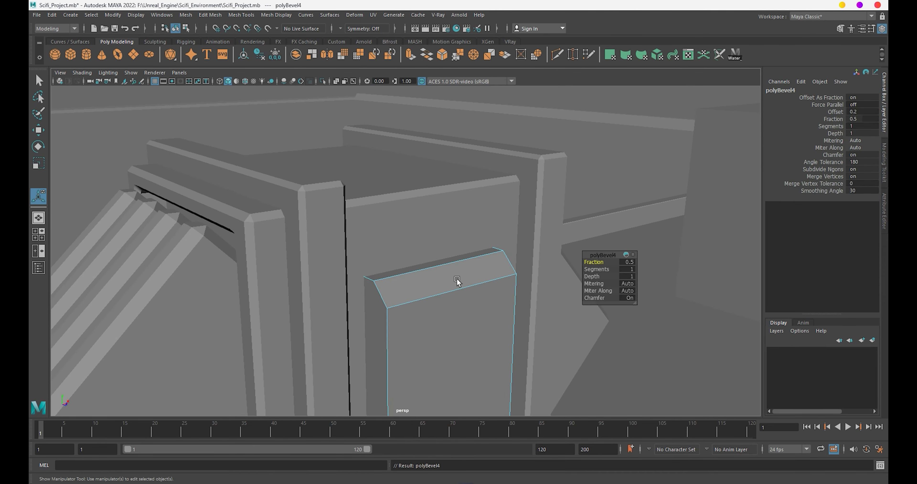
{"action": "mouse_move", "coordinate": [457, 279]}
{"action": "left_mouse_down", "text": "alt"}
{"action": "mouse_move", "coordinate": [409, 268]}
{"action": "mouse_move", "coordinate": [418, 298]}
{"action": "left_mouse_up", "text": "alt"}
{"action": "right_click_drag", "start_coordinate": [417, 220], "coordinate": [491, 206]}
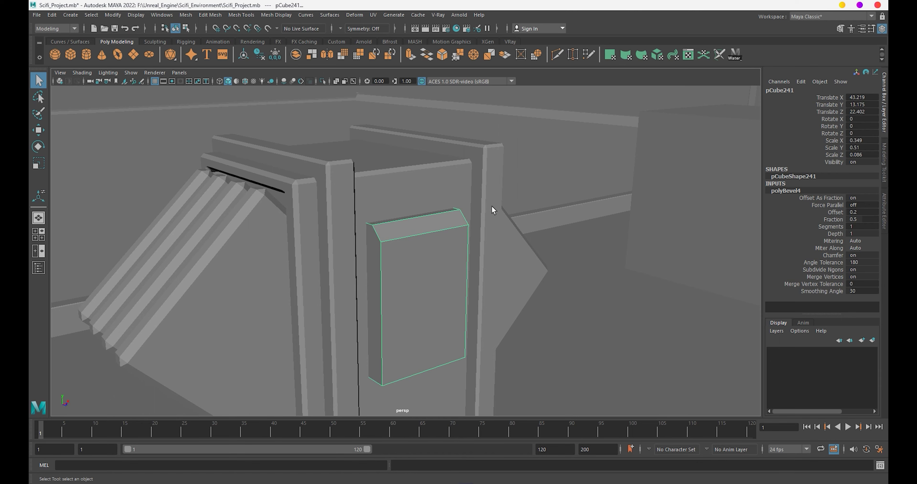
{"action": "key", "text": "w"}
{"action": "scroll", "coordinate": [541, 265], "scroll_direction": "down", "scroll_amount": 5}
{"action": "left_click_drag", "start_coordinate": [540, 265], "coordinate": [494, 303], "text": "alt"}
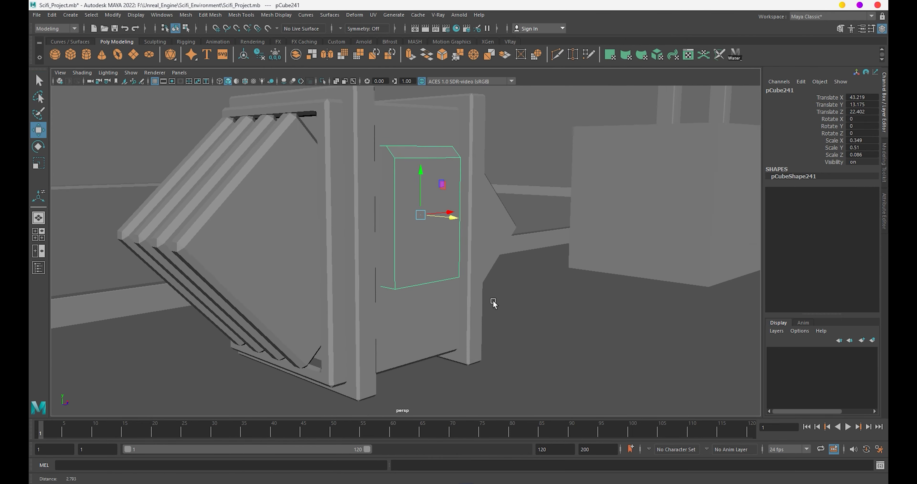
{"action": "scroll", "coordinate": [413, 309], "scroll_direction": "up", "scroll_amount": 5}
Bevel the inset plate's bottom edge and reselect the whole panel.
{"action": "right_click_drag", "start_coordinate": [413, 308], "coordinate": [413, 277]}
{"action": "left_click", "coordinate": [412, 316]}
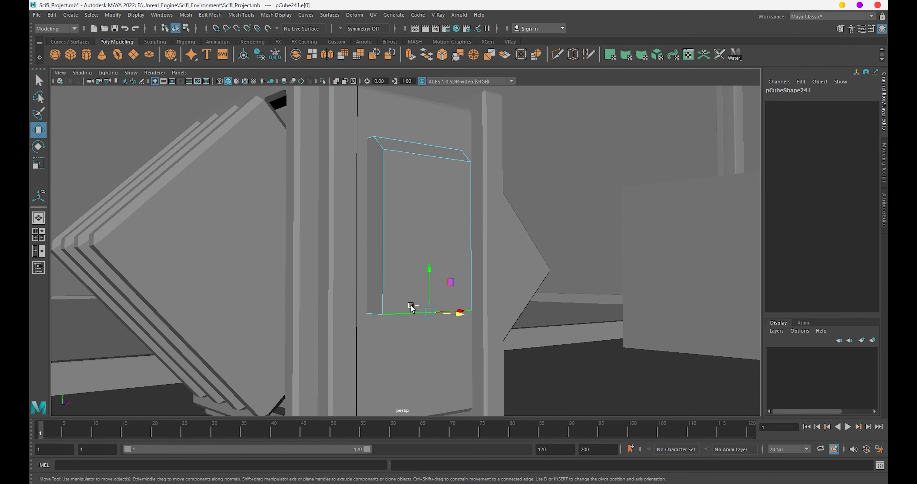
{"action": "key", "text": "ctrl+b"}
{"action": "mouse_move", "coordinate": [422, 259]}
{"action": "left_mouse_down", "text": "alt"}
{"action": "mouse_move", "coordinate": [431, 304]}
{"action": "mouse_move", "coordinate": [354, 305]}
{"action": "left_mouse_up", "text": "alt"}
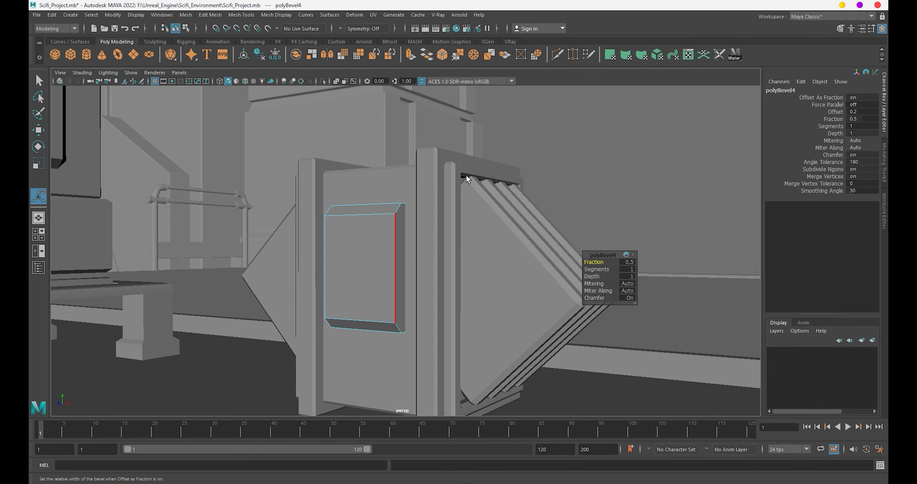
{"action": "key", "text": "F8"}
Bevel all edges of the inset panel box and inspect the vent box.
{"action": "key", "text": "w"}
{"action": "mouse_move", "coordinate": [467, 174]}
{"action": "left_mouse_down", "text": "alt"}
{"action": "mouse_move", "coordinate": [541, 217]}
{"action": "mouse_move", "coordinate": [579, 323]}
{"action": "mouse_move", "coordinate": [568, 250]}
{"action": "left_mouse_up", "text": "alt"}
{"action": "key", "text": "ctrl+b"}
{"action": "left_click_drag", "start_coordinate": [485, 280], "coordinate": [484, 305], "text": "alt"}
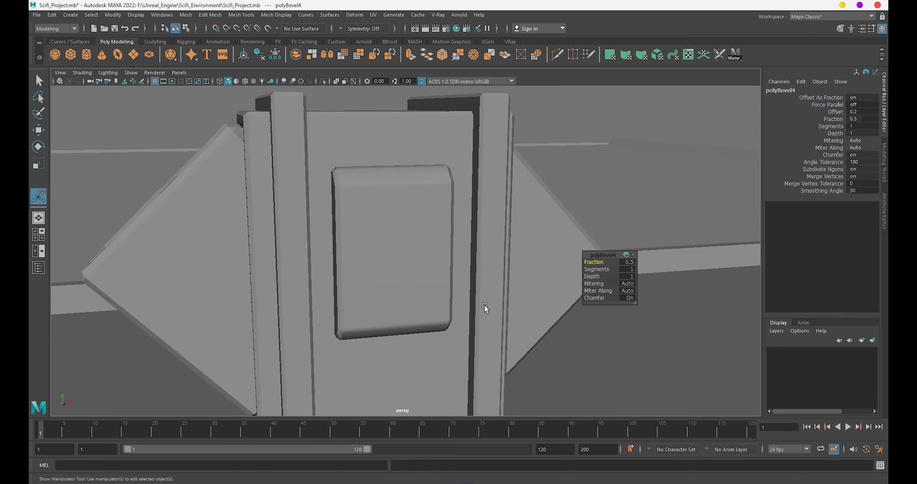
{"action": "mouse_move", "coordinate": [484, 305]}
{"action": "right_mouse_down", "text": "alt"}
{"action": "mouse_move", "coordinate": [391, 289]}
{"action": "mouse_move", "coordinate": [405, 290]}
{"action": "right_mouse_up", "text": "alt"}
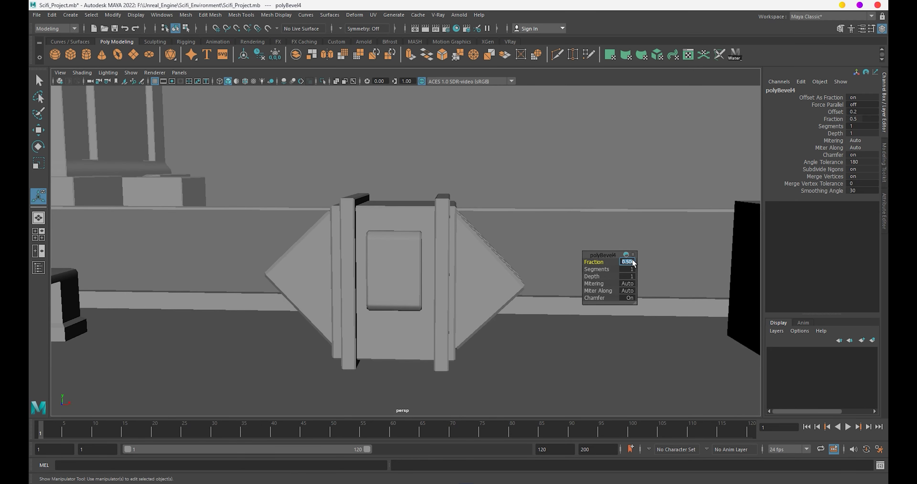
{"action": "left_click_drag", "start_coordinate": [392, 234], "coordinate": [430, 273], "text": "alt"}
{"action": "mouse_move", "coordinate": [420, 239]}
{"action": "right_mouse_down"}
{"action": "mouse_move", "coordinate": [549, 172]}
{"action": "mouse_move", "coordinate": [540, 162]}
{"action": "right_mouse_up"}
Bring the bolt down from the overhead pipe onto the vent box, rotated 180° in X.
{"action": "key", "text": "w"}
{"action": "left_click", "coordinate": [535, 132]}
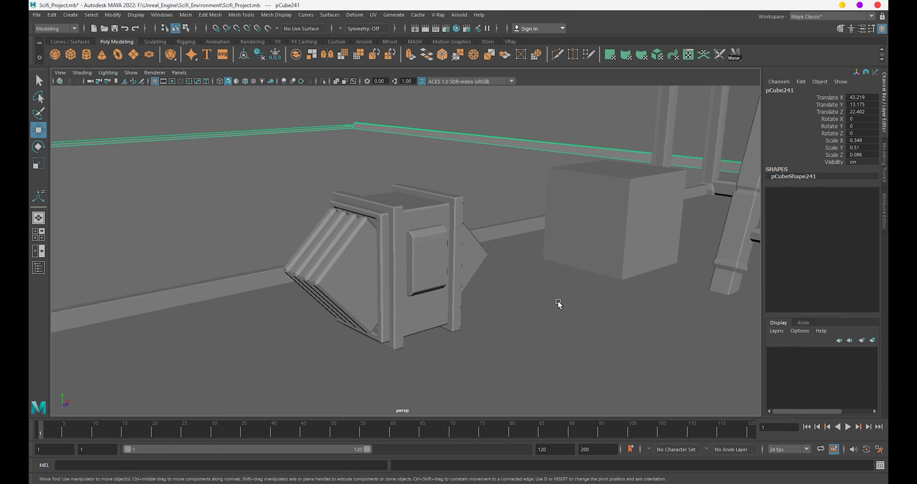
{"action": "mouse_move", "coordinate": [557, 307]}
{"action": "left_mouse_down", "text": "alt"}
{"action": "mouse_move", "coordinate": [435, 253]}
{"action": "mouse_move", "coordinate": [501, 347]}
{"action": "mouse_move", "coordinate": [469, 317]}
{"action": "left_mouse_up", "text": "alt"}
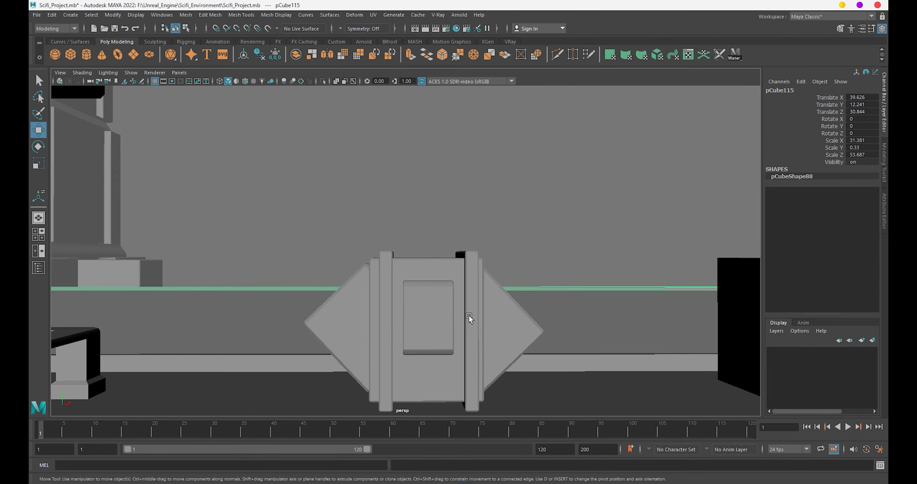
{"action": "mouse_move", "coordinate": [469, 317]}
{"action": "right_mouse_down", "text": "alt"}
{"action": "mouse_move", "coordinate": [410, 282]}
{"action": "mouse_move", "coordinate": [427, 274]}
{"action": "right_mouse_up", "text": "alt"}
{"action": "left_click", "coordinate": [374, 150]}
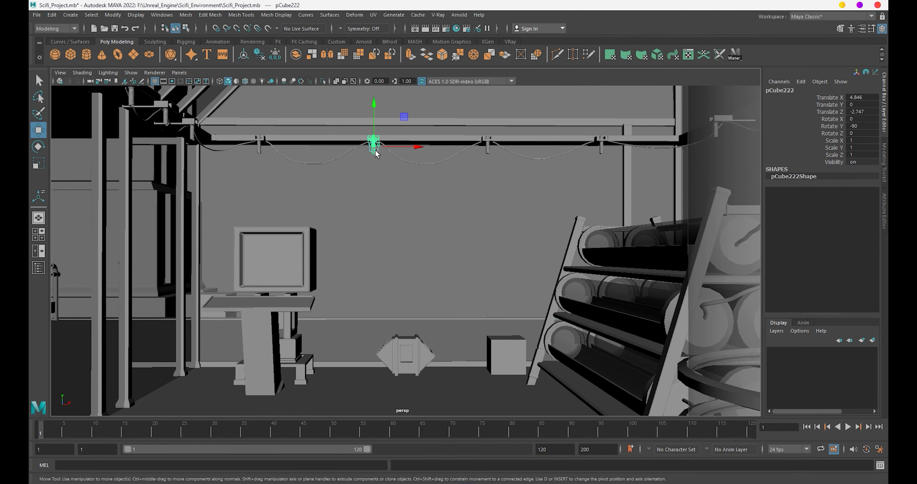
{"action": "mouse_move", "coordinate": [374, 130]}
{"action": "left_mouse_down"}
{"action": "mouse_move", "coordinate": [372, 281]}
{"action": "mouse_move", "coordinate": [389, 299]}
{"action": "left_mouse_up"}
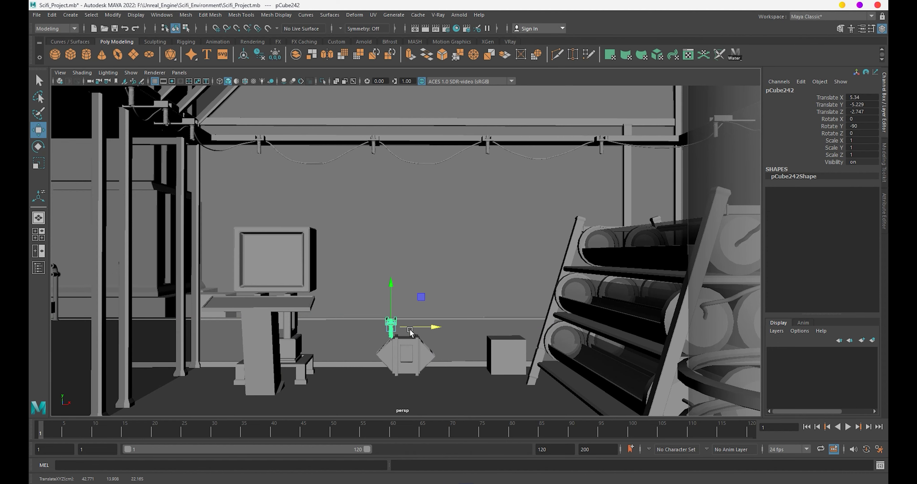
{"action": "middle_click_drag", "start_coordinate": [389, 299], "coordinate": [389, 267], "text": "alt"}
{"action": "type", "text": "180"}
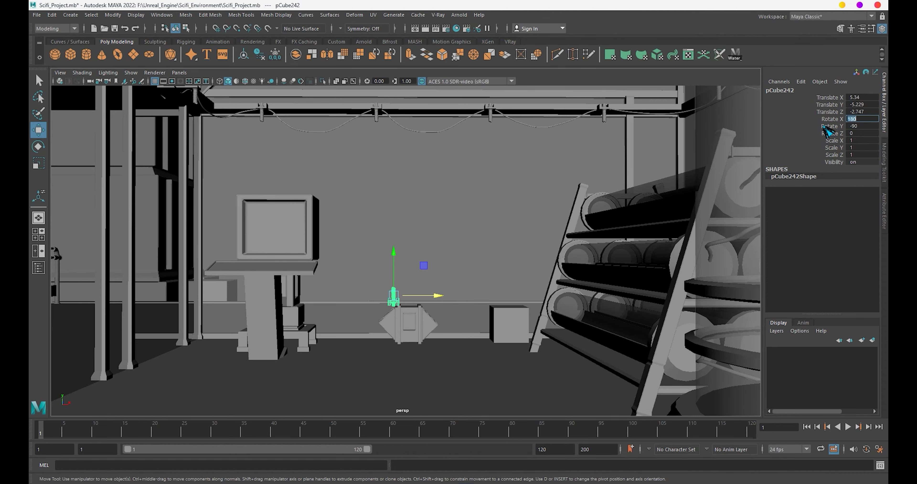
{"action": "key", "text": "Return"}
Position the bolt along X and Z and lower it onto the vent box.
{"action": "right_click_drag", "start_coordinate": [336, 266], "coordinate": [479, 352], "text": "alt"}
{"action": "mouse_move", "coordinate": [409, 306]}
{"action": "left_mouse_down"}
{"action": "mouse_move", "coordinate": [460, 317]}
{"action": "mouse_move", "coordinate": [516, 249]}
{"action": "left_mouse_up"}
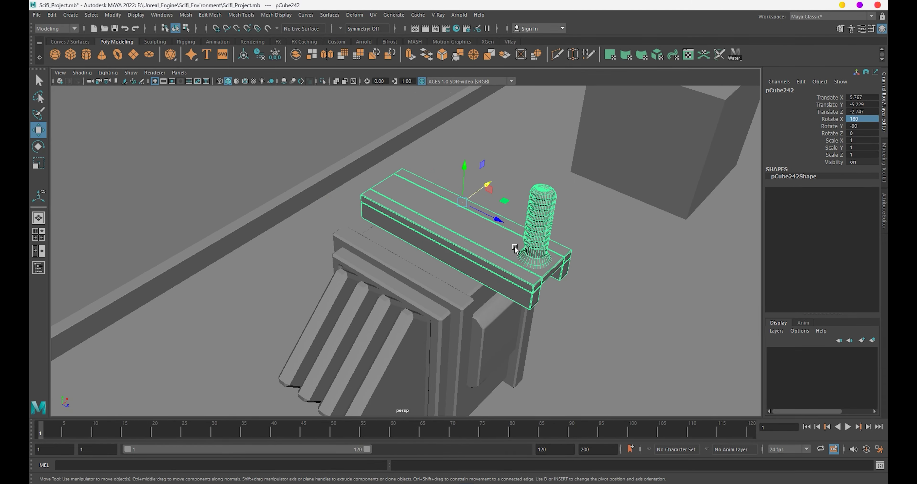
{"action": "middle_click_drag", "start_coordinate": [515, 249], "coordinate": [479, 211]}
{"action": "mouse_move", "coordinate": [479, 211]}
{"action": "left_mouse_down", "text": "alt"}
{"action": "mouse_move", "coordinate": [455, 251]}
{"action": "mouse_move", "coordinate": [447, 191]}
{"action": "mouse_move", "coordinate": [467, 192]}
{"action": "mouse_move", "coordinate": [480, 266]}
{"action": "left_mouse_up", "text": "alt"}
{"action": "right_click_drag", "start_coordinate": [483, 236], "coordinate": [480, 354], "text": "shift"}
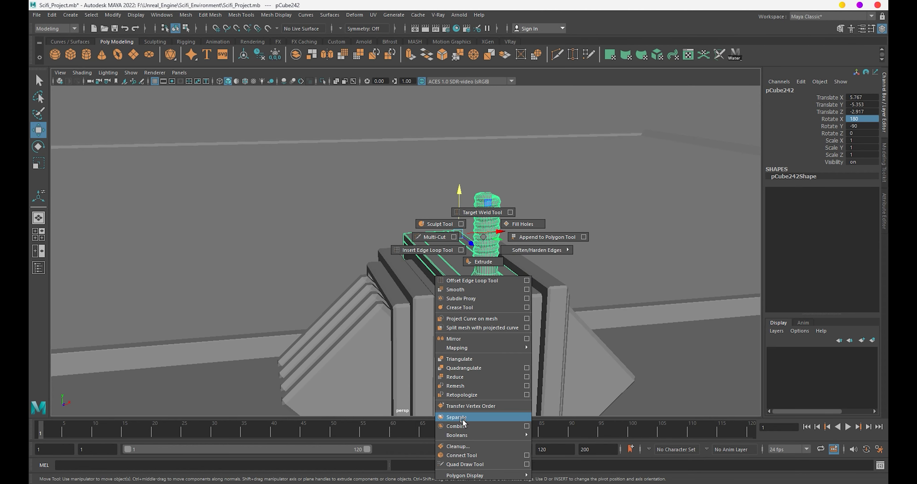
Separate the bolt mesh and move one bolt to the bracket's left end.
{"action": "right_click_drag", "start_coordinate": [463, 422], "coordinate": [463, 422], "text": "shift"}
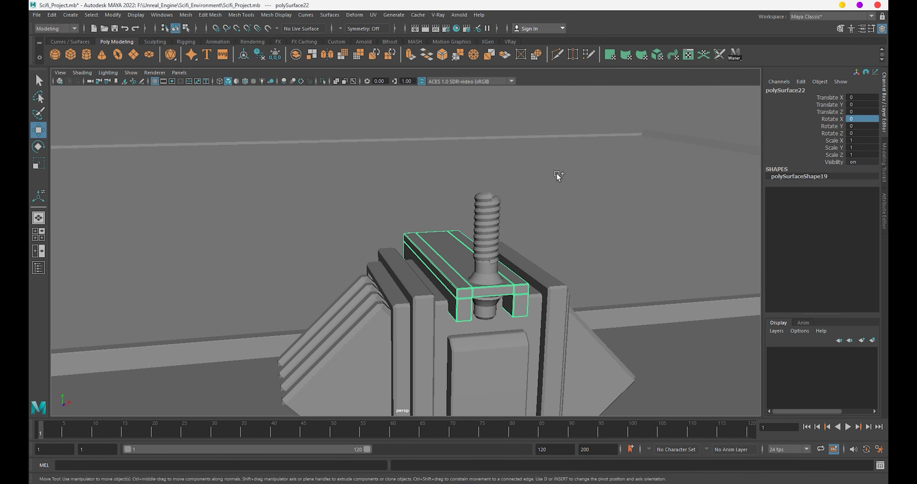
{"action": "left_click_drag", "start_coordinate": [557, 176], "coordinate": [516, 249], "text": "alt"}
{"action": "left_click", "coordinate": [495, 278]}
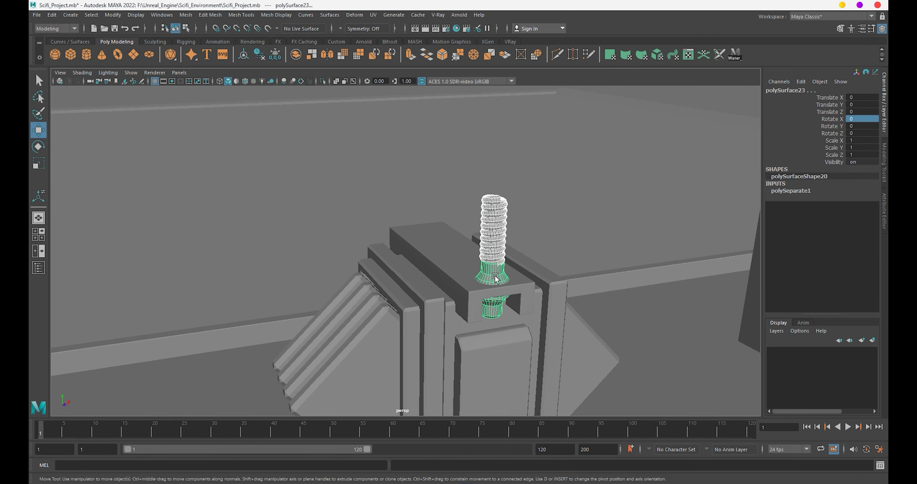
{"action": "key", "text": "g"}
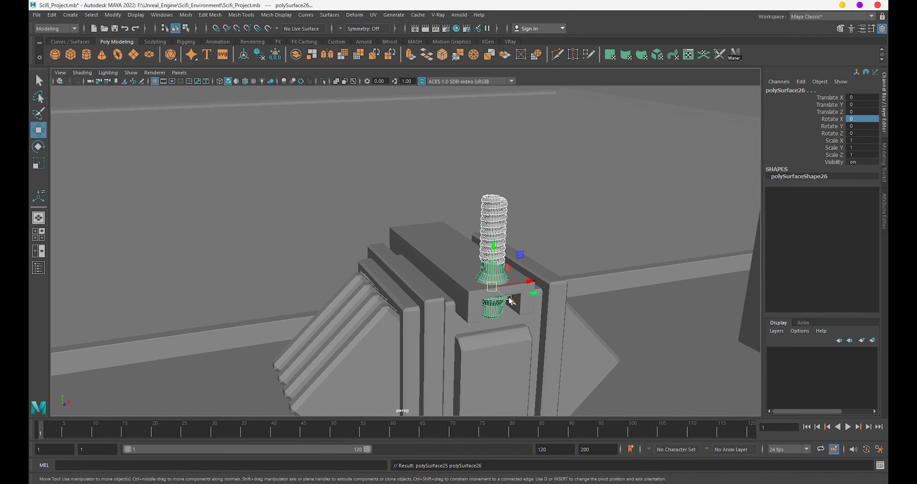
{"action": "mouse_move", "coordinate": [509, 301]}
{"action": "left_mouse_down"}
{"action": "mouse_move", "coordinate": [433, 254]}
{"action": "mouse_move", "coordinate": [364, 240]}
{"action": "mouse_move", "coordinate": [424, 208]}
{"action": "left_mouse_up"}
Combine the bracket and both bolts into polySurface25 and nudge it along Z.
{"action": "left_click", "coordinate": [487, 177]}
{"action": "right_click", "coordinate": [487, 213]}
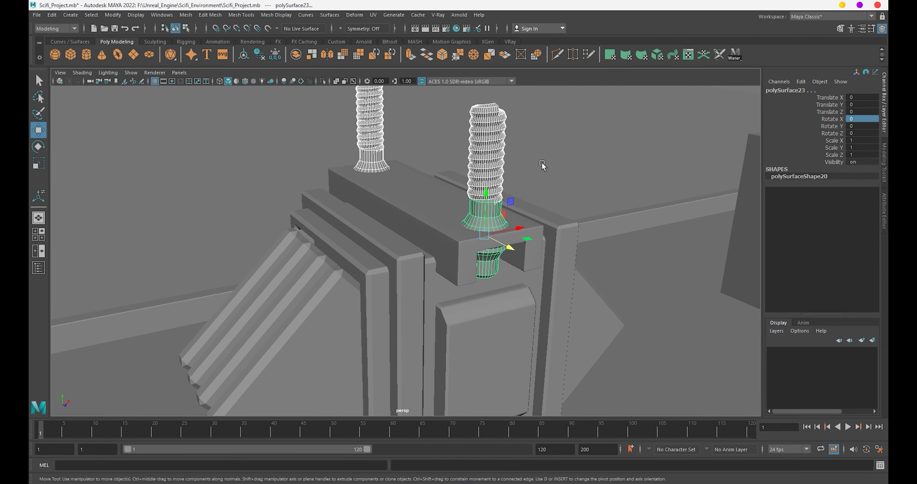
{"action": "left_click", "coordinate": [456, 234], "text": "shift"}
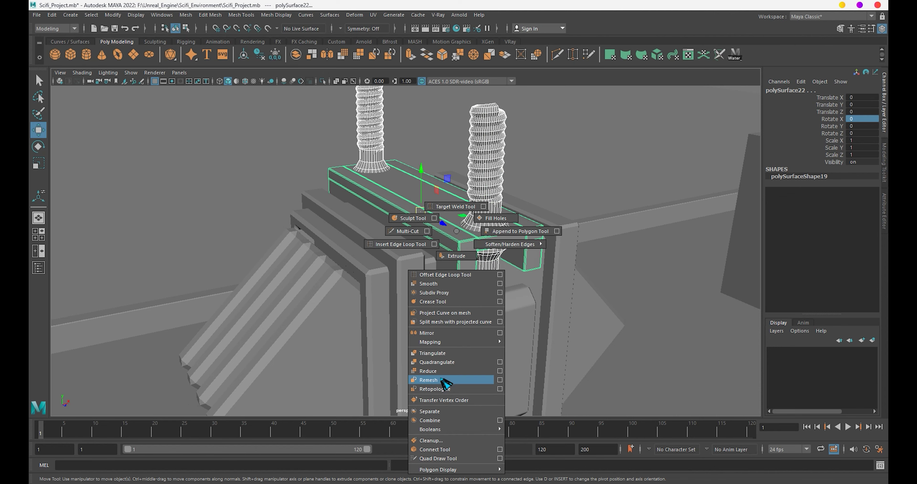
{"action": "right_click_drag", "start_coordinate": [457, 233], "coordinate": [446, 385], "text": "shift"}
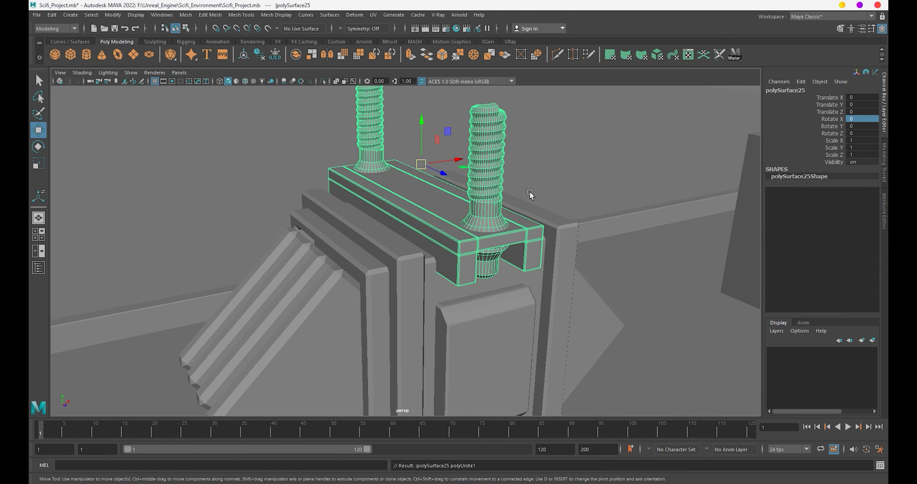
{"action": "mouse_move", "coordinate": [433, 173]}
{"action": "left_mouse_down", "text": "alt"}
{"action": "mouse_move", "coordinate": [454, 173]}
{"action": "mouse_move", "coordinate": [427, 264]}
{"action": "mouse_move", "coordinate": [520, 273]}
{"action": "mouse_move", "coordinate": [453, 276]}
{"action": "mouse_move", "coordinate": [502, 273]}
{"action": "mouse_move", "coordinate": [471, 347]}
{"action": "mouse_move", "coordinate": [521, 354]}
{"action": "mouse_move", "coordinate": [453, 378]}
{"action": "mouse_move", "coordinate": [385, 360]}
{"action": "mouse_move", "coordinate": [297, 370]}
{"action": "mouse_move", "coordinate": [434, 308]}
{"action": "left_mouse_up", "text": "alt"}
{"action": "left_click", "coordinate": [471, 331]}
{"action": "scroll", "coordinate": [434, 308], "scroll_direction": "down", "scroll_amount": 5}
Select the inset panel, vent box parts, triangle, side plank and bolt bracket.
{"action": "left_click", "coordinate": [413, 271]}
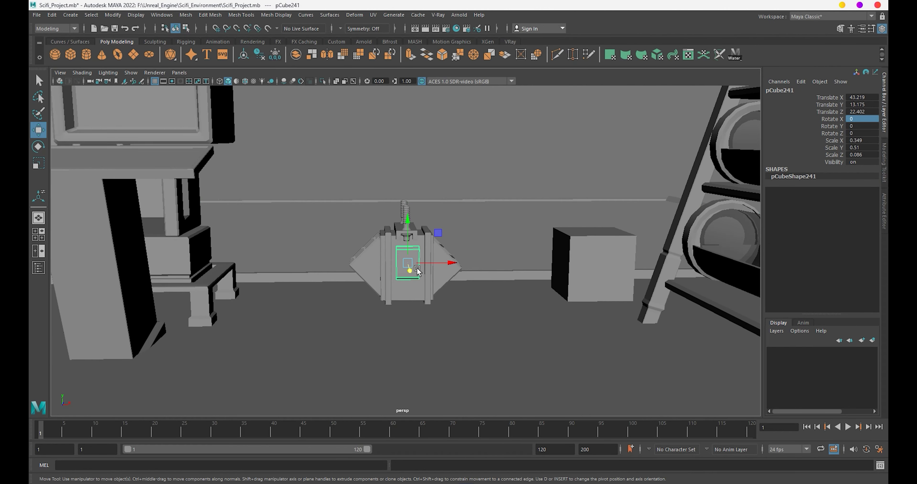
{"action": "scroll", "coordinate": [411, 266], "scroll_direction": "up", "scroll_amount": 5}
{"action": "scroll", "coordinate": [445, 306], "scroll_direction": "up", "scroll_amount": 5}
{"action": "scroll", "coordinate": [465, 336], "scroll_direction": "down", "scroll_amount": 2}
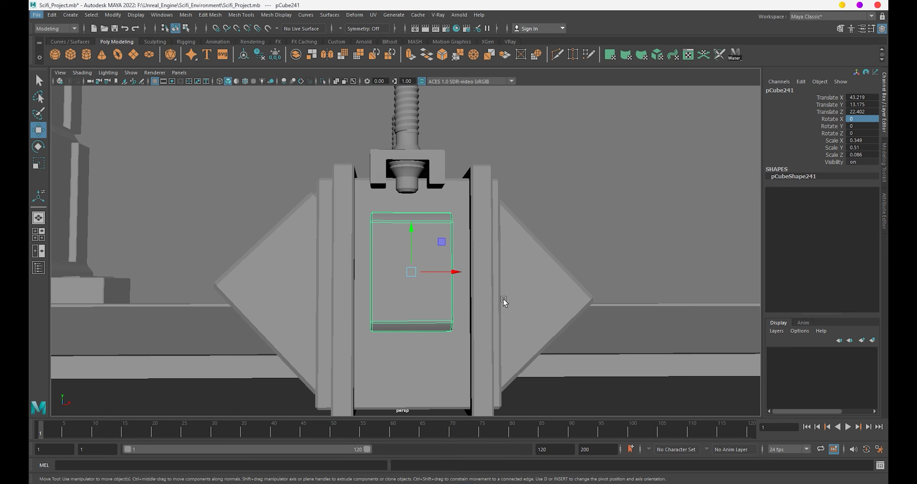
{"action": "left_click", "coordinate": [483, 301], "text": "shift"}
{"action": "left_click", "coordinate": [343, 306], "text": "shift"}
{"action": "left_click", "coordinate": [549, 311], "text": "shift"}
{"action": "left_click", "coordinate": [260, 282], "text": "shift"}
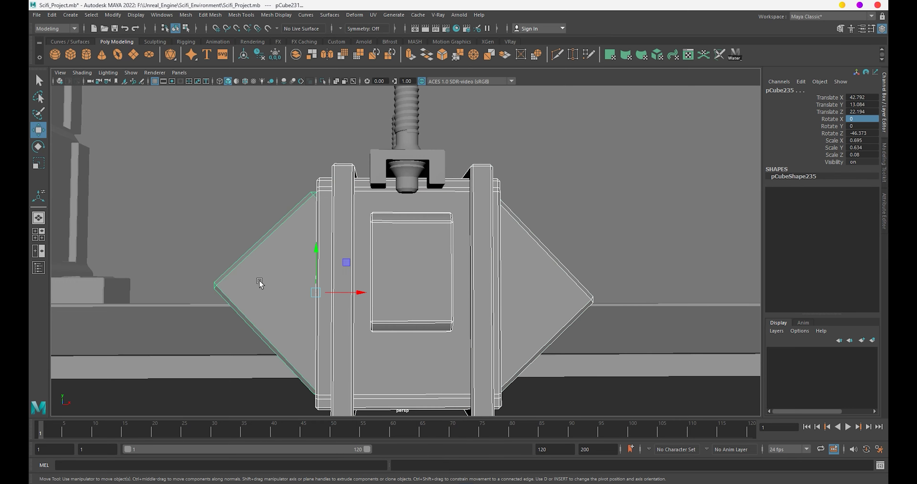
{"action": "left_click_drag", "start_coordinate": [260, 282], "coordinate": [298, 276], "text": "alt"}
{"action": "left_click", "coordinate": [298, 276], "text": "shift"}
{"action": "left_click_drag", "start_coordinate": [518, 307], "coordinate": [446, 306], "text": "alt"}
{"action": "left_click", "coordinate": [393, 202], "text": "shift"}
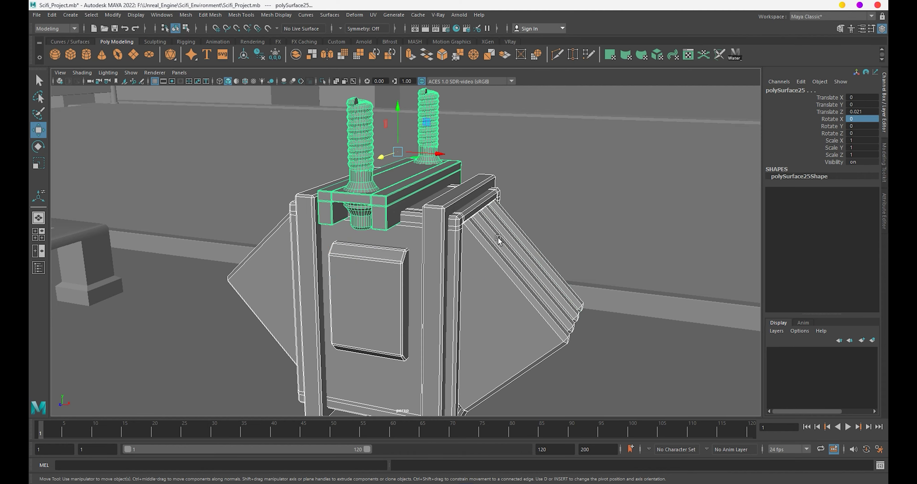
Lift the selected vent box assembly up the wall, then lower it slightly.
{"action": "scroll", "coordinate": [400, 255], "scroll_direction": "down", "scroll_amount": 5}
{"action": "scroll", "coordinate": [401, 255], "scroll_direction": "down", "scroll_amount": 3}
{"action": "left_click_drag", "start_coordinate": [400, 254], "coordinate": [417, 242], "text": "alt"}
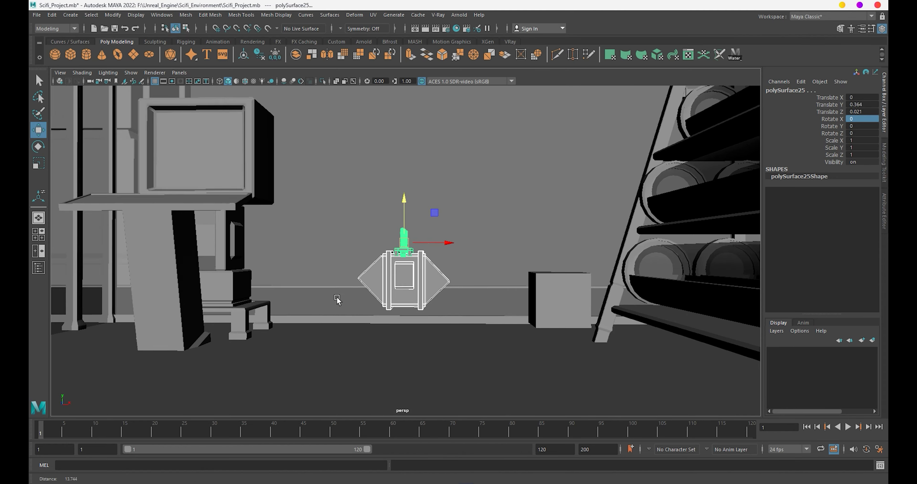
{"action": "middle_click_drag", "start_coordinate": [458, 317], "coordinate": [457, 197]}
{"action": "scroll", "coordinate": [458, 196], "scroll_direction": "down", "scroll_amount": 5}
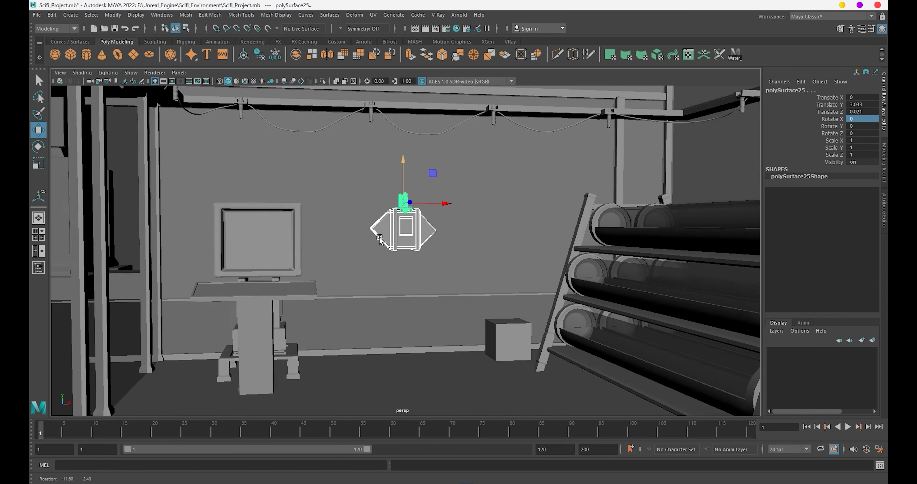
{"action": "middle_click_drag", "start_coordinate": [365, 93], "coordinate": [365, 103]}
{"action": "mouse_move", "coordinate": [365, 103]}
{"action": "left_mouse_down", "text": "alt"}
{"action": "mouse_move", "coordinate": [216, 211]}
{"action": "mouse_move", "coordinate": [329, 268]}
{"action": "mouse_move", "coordinate": [284, 265]}
{"action": "mouse_move", "coordinate": [403, 346]}
{"action": "left_mouse_up", "text": "alt"}
{"action": "mouse_move", "coordinate": [404, 345]}
{"action": "right_mouse_down", "text": "alt"}
{"action": "mouse_move", "coordinate": [335, 330]}
{"action": "mouse_move", "coordinate": [411, 342]}
{"action": "right_mouse_up", "text": "alt"}
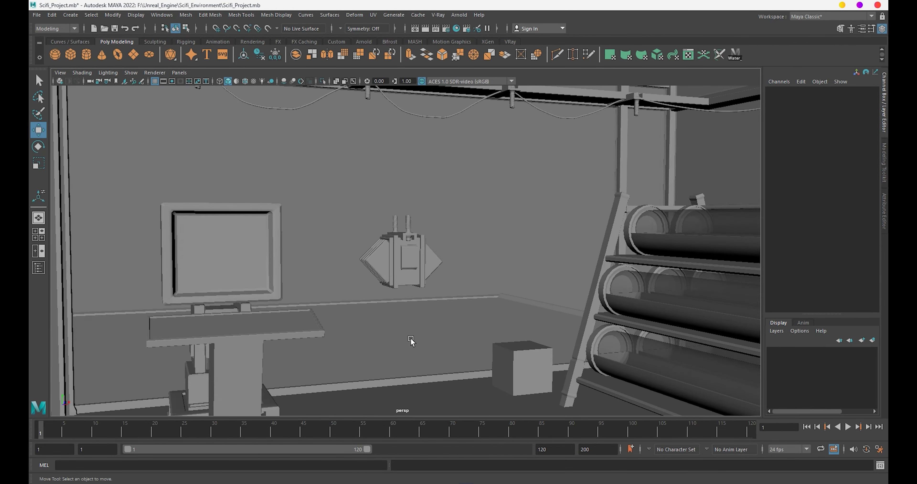
{"action": "mouse_move", "coordinate": [411, 341]}
{"action": "left_mouse_down", "text": "alt"}
{"action": "mouse_move", "coordinate": [256, 301]}
{"action": "mouse_move", "coordinate": [448, 323]}
{"action": "mouse_move", "coordinate": [385, 312]}
{"action": "mouse_move", "coordinate": [321, 257]}
{"action": "left_mouse_up", "text": "alt"}
Clone the cube near the rack, slide the copy left and make it thinner along X.
{"action": "left_click", "coordinate": [400, 279]}
{"action": "scroll", "coordinate": [428, 306], "scroll_direction": "up", "scroll_amount": 5}
{"action": "scroll", "coordinate": [460, 281], "scroll_direction": "down", "scroll_amount": 1}
{"action": "left_click", "coordinate": [451, 286]}
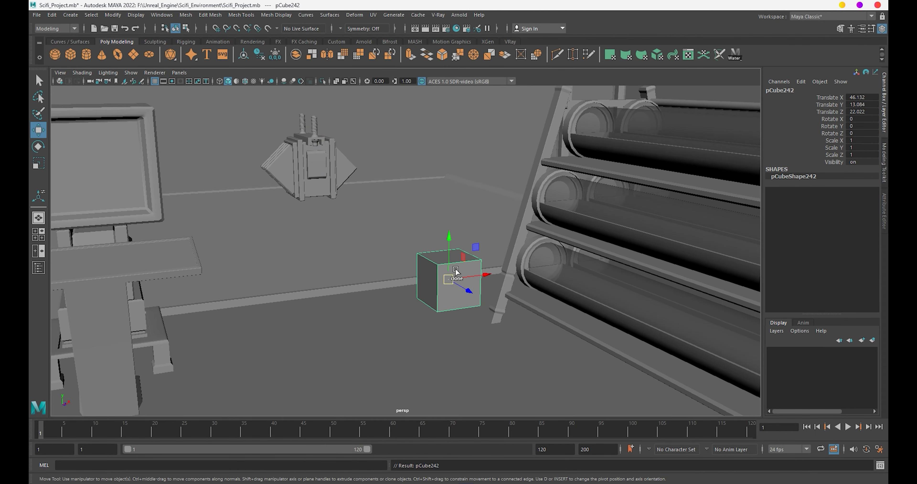
{"action": "mouse_move", "coordinate": [456, 271]}
{"action": "left_mouse_down", "text": "shift"}
{"action": "mouse_move", "coordinate": [315, 279]}
{"action": "mouse_move", "coordinate": [298, 255]}
{"action": "left_mouse_up", "text": "shift"}
{"action": "scroll", "coordinate": [380, 310], "scroll_direction": "up", "scroll_amount": 2}
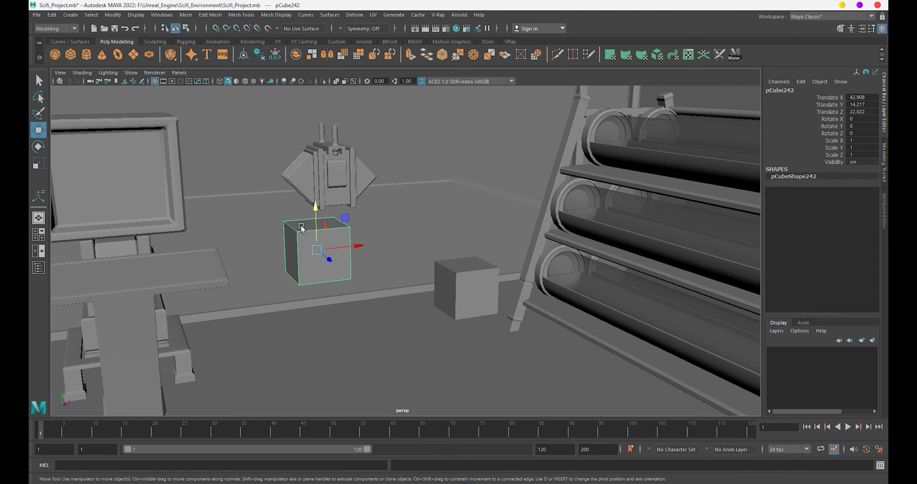
{"action": "scroll", "coordinate": [379, 310], "scroll_direction": "up", "scroll_amount": 2}
{"action": "mouse_move", "coordinate": [367, 271]}
{"action": "left_mouse_down"}
{"action": "mouse_move", "coordinate": [346, 269]}
{"action": "mouse_move", "coordinate": [347, 181]}
{"action": "left_mouse_up"}
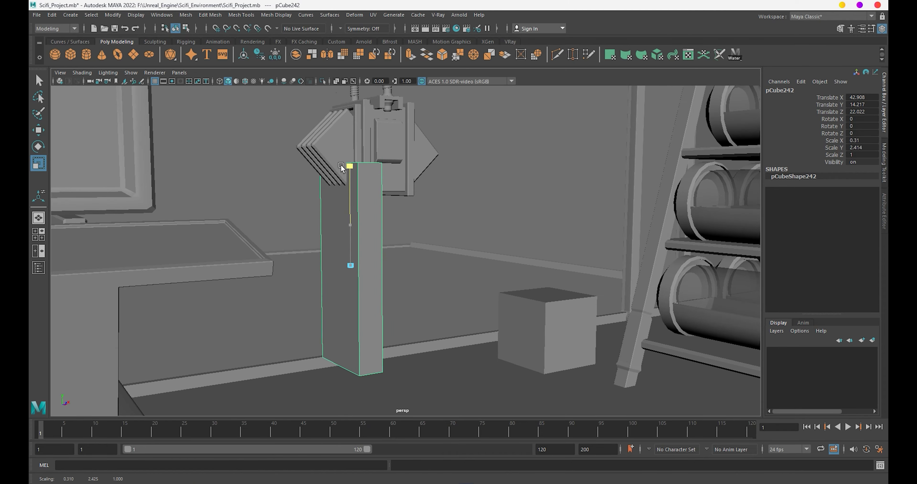
Lower the tall pillar slightly and nudge it to Translate X 42.685.
{"action": "right_click_drag", "start_coordinate": [371, 211], "coordinate": [349, 209], "text": "alt"}
{"action": "key", "text": "w"}
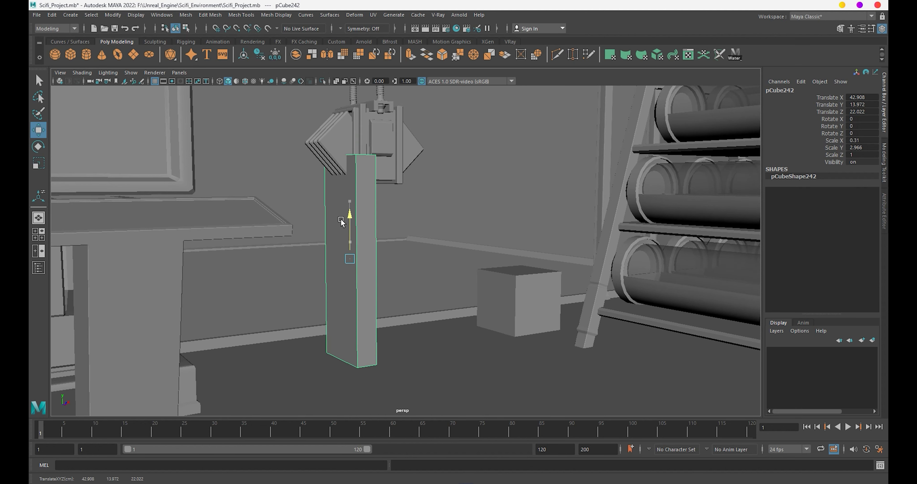
{"action": "left_click_drag", "start_coordinate": [348, 228], "coordinate": [347, 243]}
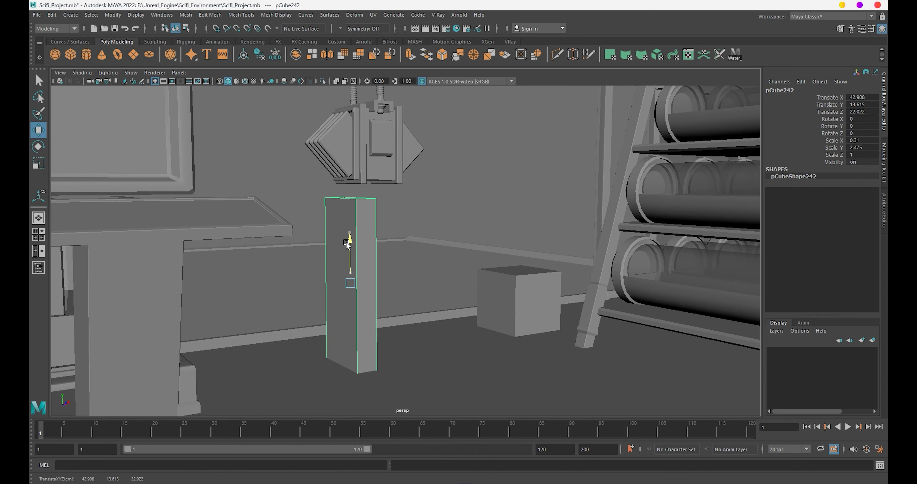
{"action": "left_click_drag", "start_coordinate": [373, 274], "coordinate": [387, 260]}
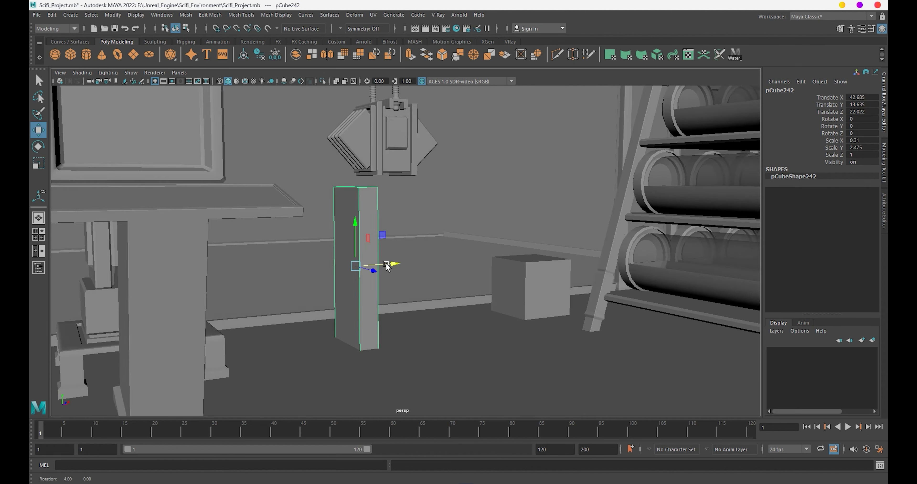
{"action": "right_click_drag", "start_coordinate": [387, 261], "coordinate": [395, 266], "text": "alt"}
Extrude the pillar's top face, widen it and raise it into a cap.
{"action": "mouse_move", "coordinate": [395, 267]}
{"action": "left_mouse_down", "text": "alt"}
{"action": "mouse_move", "coordinate": [341, 270]}
{"action": "mouse_move", "coordinate": [331, 246]}
{"action": "left_mouse_up", "text": "alt"}
{"action": "right_click_drag", "start_coordinate": [331, 246], "coordinate": [369, 243]}
{"action": "left_click", "coordinate": [331, 246]}
{"action": "key", "text": "ctrl+e"}
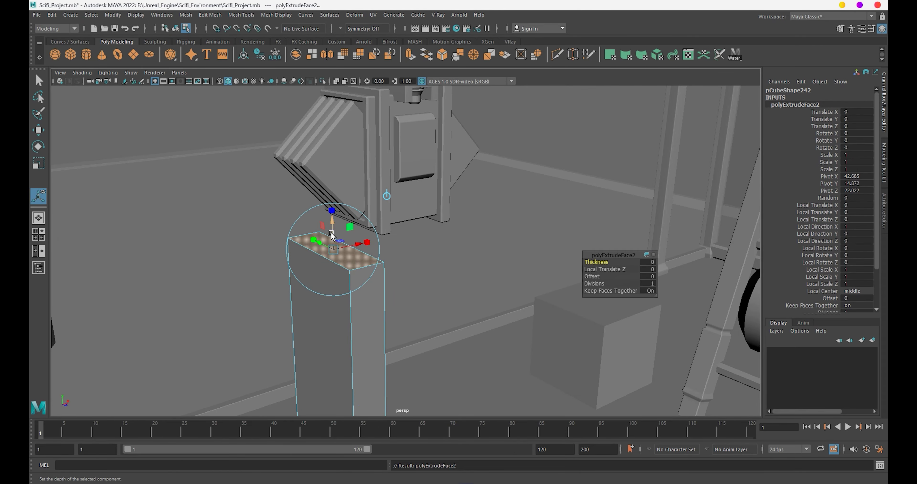
{"action": "left_click_drag", "start_coordinate": [330, 232], "coordinate": [331, 230]}
{"action": "left_click_drag", "start_coordinate": [331, 230], "coordinate": [314, 241], "text": "alt"}
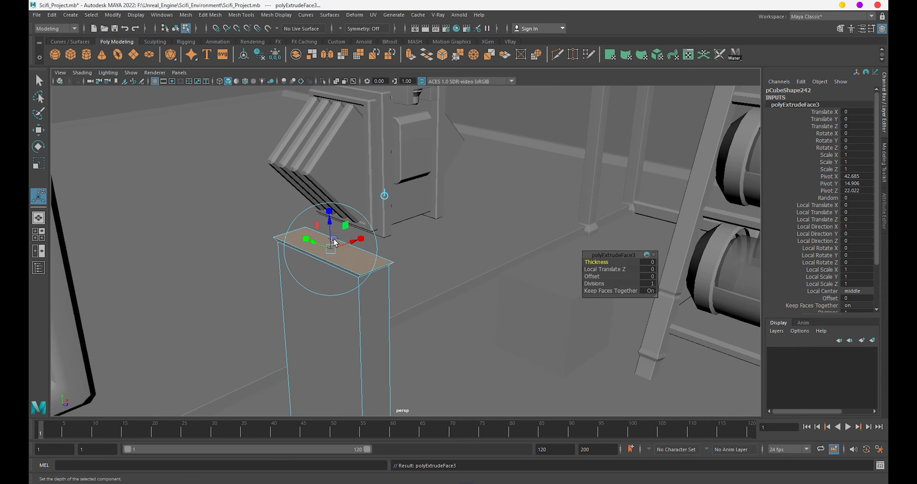
{"action": "mouse_move", "coordinate": [334, 242]}
{"action": "left_mouse_down"}
{"action": "mouse_move", "coordinate": [324, 218]}
{"action": "mouse_move", "coordinate": [336, 232]}
{"action": "mouse_move", "coordinate": [329, 194]}
{"action": "mouse_move", "coordinate": [328, 227]}
{"action": "mouse_move", "coordinate": [334, 211]}
{"action": "mouse_move", "coordinate": [366, 263]}
{"action": "mouse_move", "coordinate": [352, 272]}
{"action": "left_mouse_up"}
Extrude the pillar's bottom in steps, widening and lowering it into a flared base.
{"action": "key", "text": "q"}
{"action": "right_click_drag", "start_coordinate": [350, 228], "coordinate": [292, 210]}
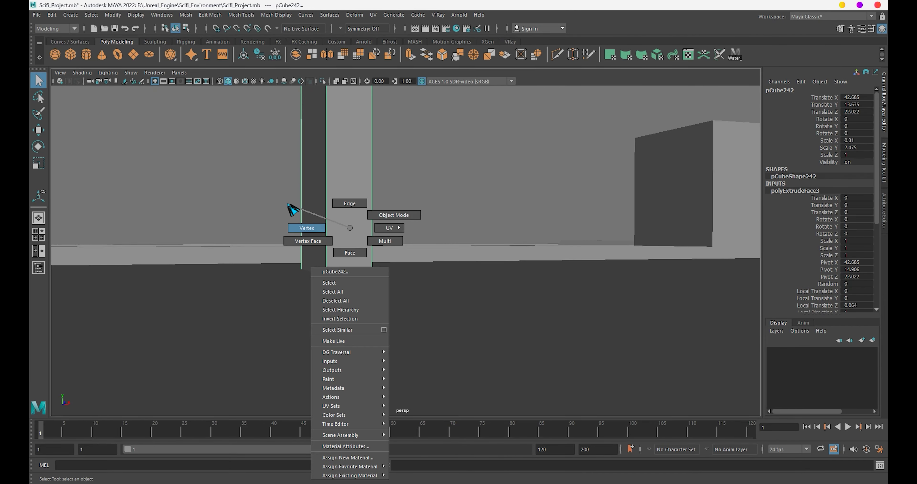
{"action": "left_click_drag", "start_coordinate": [233, 234], "coordinate": [450, 358]}
{"action": "key", "text": "w"}
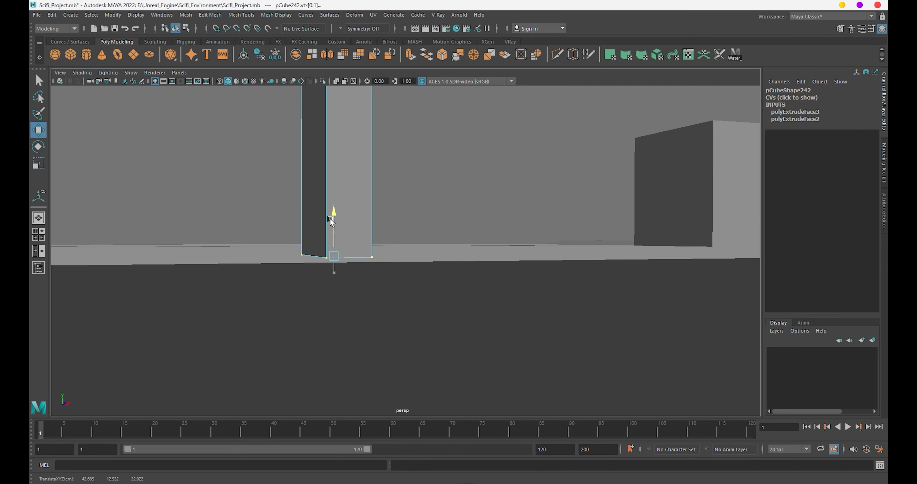
{"action": "mouse_move", "coordinate": [330, 220]}
{"action": "right_mouse_down", "text": "alt"}
{"action": "mouse_move", "coordinate": [370, 324]}
{"action": "mouse_move", "coordinate": [410, 276]}
{"action": "mouse_move", "coordinate": [372, 298]}
{"action": "right_mouse_up", "text": "alt"}
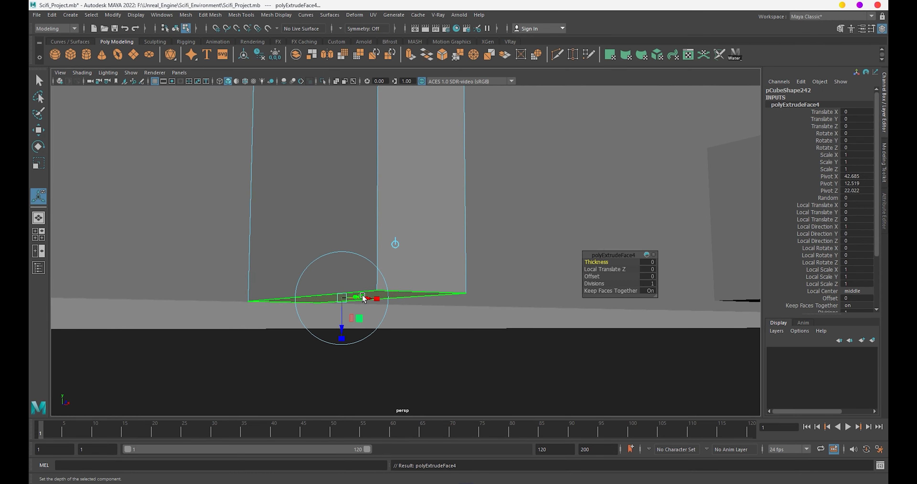
{"action": "left_click_drag", "start_coordinate": [342, 326], "coordinate": [322, 333]}
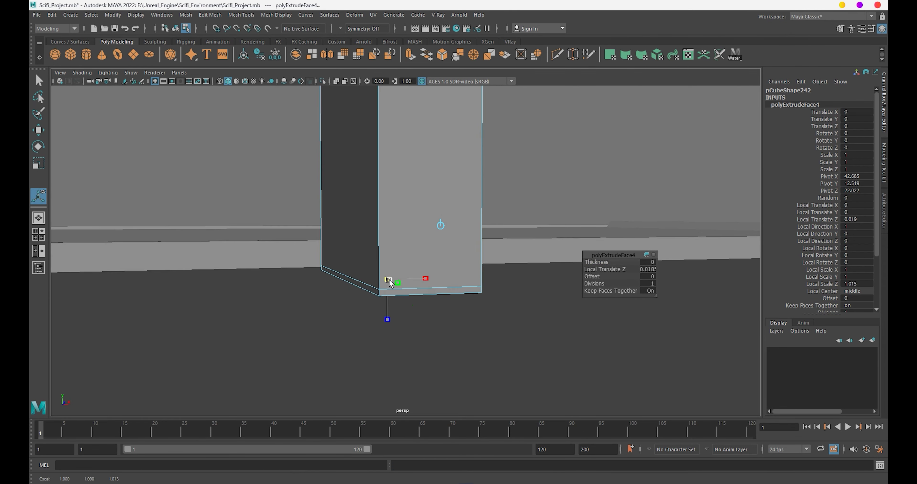
{"action": "left_click_drag", "start_coordinate": [384, 304], "coordinate": [385, 336]}
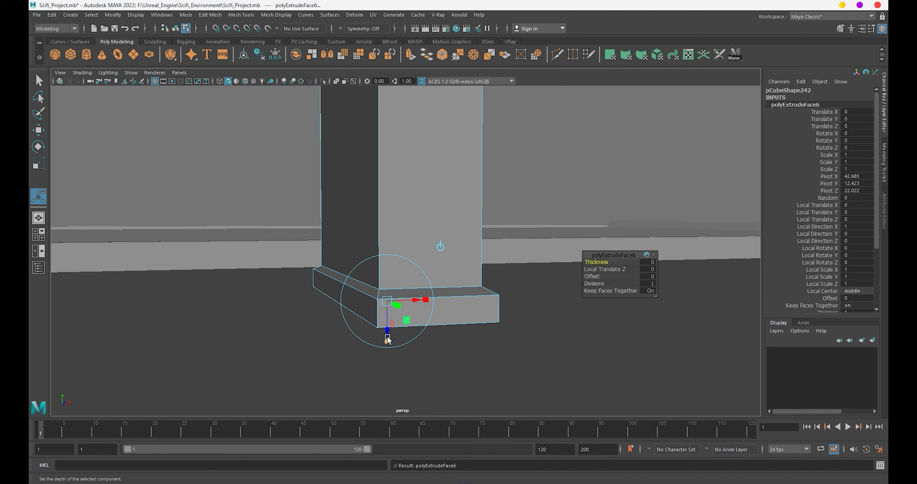
{"action": "left_click_drag", "start_coordinate": [388, 322], "coordinate": [388, 323]}
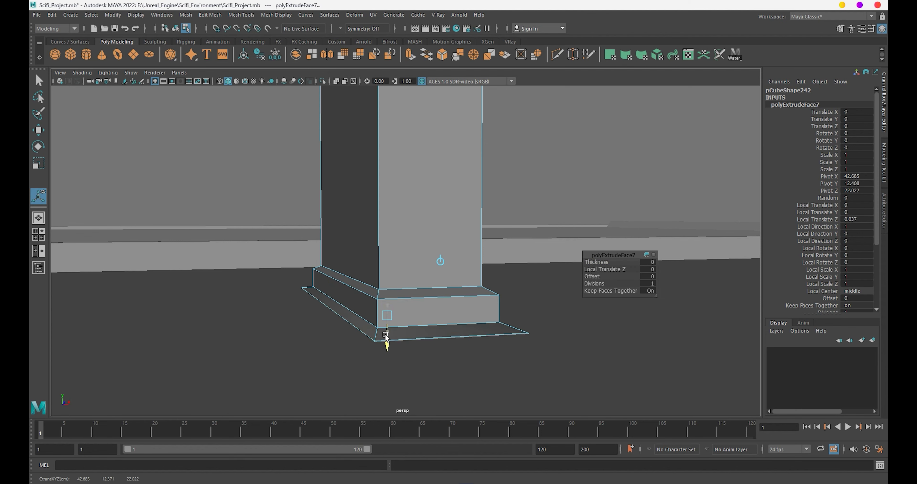
{"action": "right_click_drag", "start_coordinate": [440, 228], "coordinate": [493, 180]}
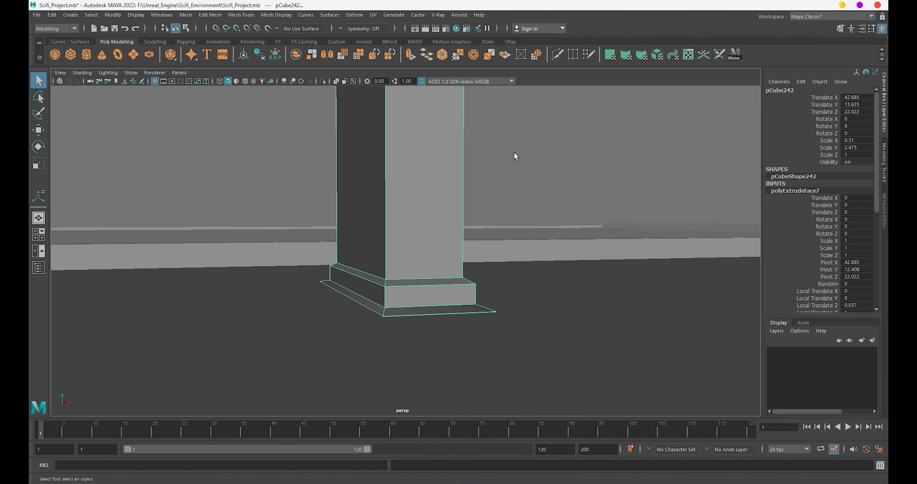
{"action": "key", "text": "w"}
{"action": "scroll", "coordinate": [413, 219], "scroll_direction": "down", "scroll_amount": 5}
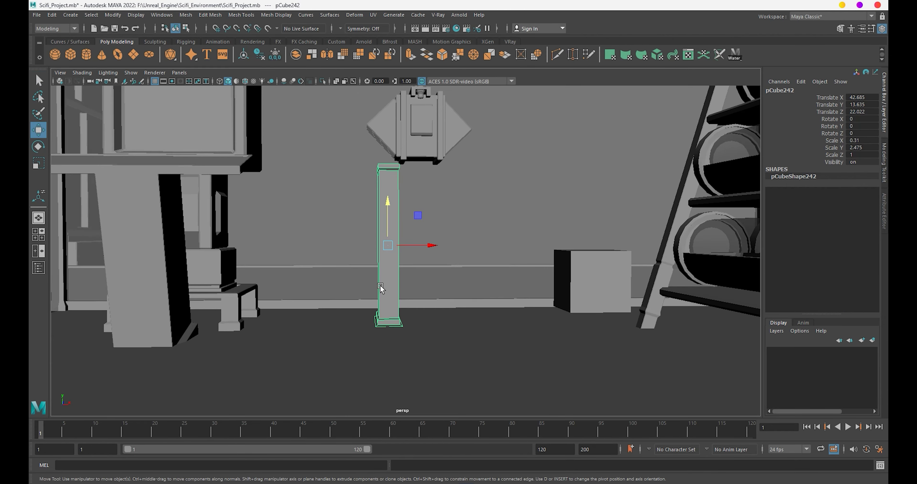
Duplicate the small floor box and flatten it into a thin wall panel.
{"action": "left_click", "coordinate": [586, 293]}
{"action": "left_click_drag", "start_coordinate": [586, 293], "coordinate": [449, 292], "text": "alt"}
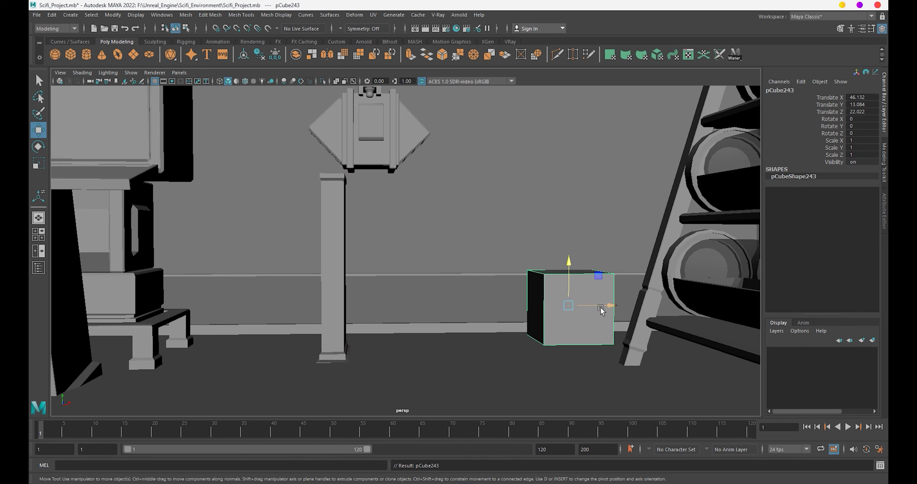
{"action": "left_click_drag", "start_coordinate": [601, 310], "coordinate": [424, 310]}
{"action": "key", "text": "f"}
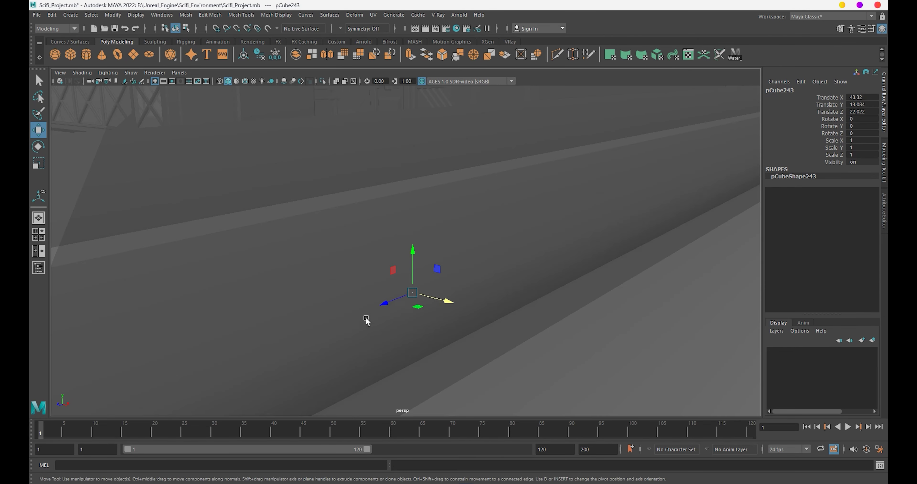
{"action": "mouse_move", "coordinate": [368, 317]}
{"action": "left_mouse_down", "text": "alt"}
{"action": "mouse_move", "coordinate": [389, 357]}
{"action": "mouse_move", "coordinate": [370, 370]}
{"action": "mouse_move", "coordinate": [399, 300]}
{"action": "mouse_move", "coordinate": [402, 327]}
{"action": "left_mouse_up", "text": "alt"}
{"action": "key", "text": "r"}
{"action": "scroll", "coordinate": [372, 368], "scroll_direction": "down", "scroll_amount": 5}
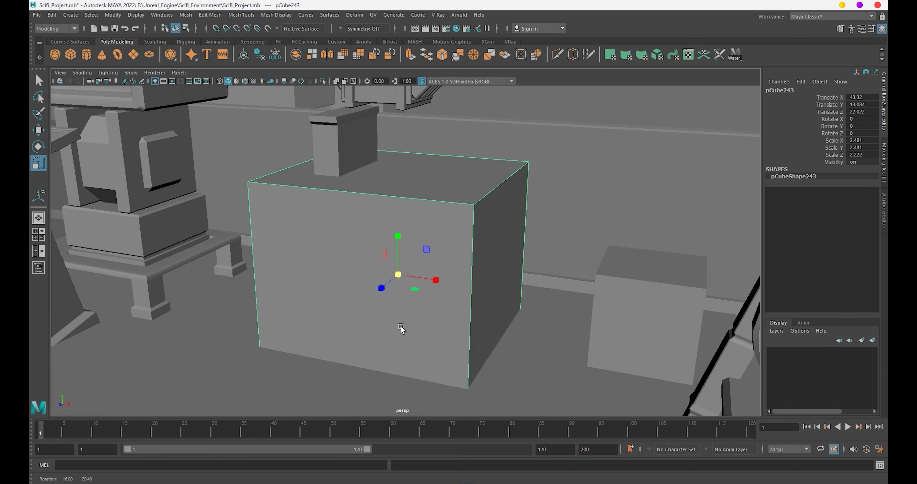
{"action": "left_click_drag", "start_coordinate": [382, 288], "coordinate": [411, 283]}
{"action": "mouse_move", "coordinate": [397, 233]}
{"action": "left_mouse_down"}
{"action": "mouse_move", "coordinate": [401, 248]}
{"action": "mouse_move", "coordinate": [397, 211]}
{"action": "left_mouse_up"}
Slide the panel beside the pillar and stretch it taller.
{"action": "key", "text": "w"}
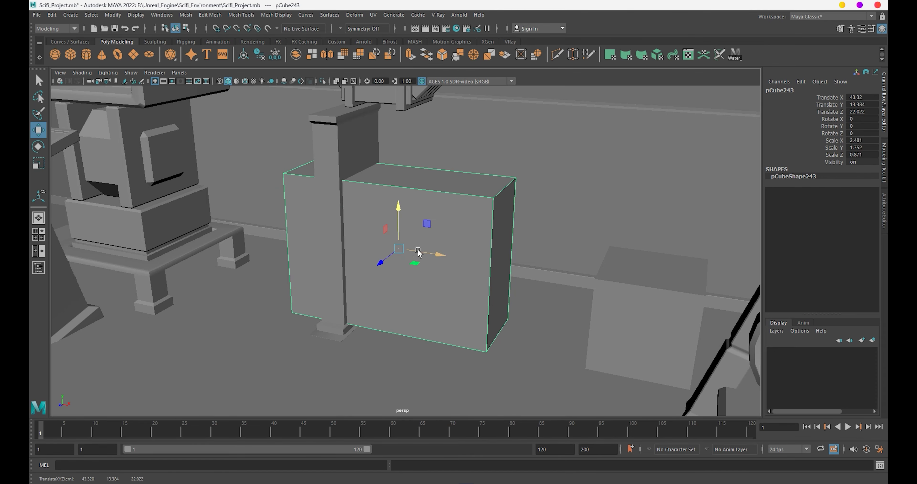
{"action": "mouse_move", "coordinate": [418, 252]}
{"action": "left_mouse_down"}
{"action": "mouse_move", "coordinate": [479, 279]}
{"action": "mouse_move", "coordinate": [421, 280]}
{"action": "mouse_move", "coordinate": [429, 222]}
{"action": "mouse_move", "coordinate": [406, 246]}
{"action": "mouse_move", "coordinate": [402, 225]}
{"action": "mouse_move", "coordinate": [405, 235]}
{"action": "mouse_move", "coordinate": [353, 251]}
{"action": "mouse_move", "coordinate": [386, 249]}
{"action": "mouse_move", "coordinate": [508, 307]}
{"action": "mouse_move", "coordinate": [483, 302]}
{"action": "mouse_move", "coordinate": [421, 317]}
{"action": "mouse_move", "coordinate": [438, 334]}
{"action": "mouse_move", "coordinate": [465, 284]}
{"action": "mouse_move", "coordinate": [426, 284]}
{"action": "mouse_move", "coordinate": [408, 296]}
{"action": "mouse_move", "coordinate": [368, 251]}
{"action": "mouse_move", "coordinate": [366, 226]}
{"action": "mouse_move", "coordinate": [429, 392]}
{"action": "left_mouse_up"}
{"action": "key", "text": "r"}
{"action": "key", "text": "w"}
{"action": "key", "text": "r"}
{"action": "key", "text": "w"}
{"action": "key", "text": "r"}
{"action": "key", "text": "w"}
Duplicate the pillar and move the copy to the panel's right side.
{"action": "left_click", "coordinate": [495, 306]}
{"action": "scroll", "coordinate": [367, 227], "scroll_direction": "down", "scroll_amount": 2}
{"action": "left_click", "coordinate": [337, 333]}
{"action": "mouse_move", "coordinate": [376, 260]}
{"action": "left_mouse_down"}
{"action": "mouse_move", "coordinate": [617, 271]}
{"action": "mouse_move", "coordinate": [600, 261]}
{"action": "mouse_move", "coordinate": [598, 293]}
{"action": "mouse_move", "coordinate": [505, 374]}
{"action": "mouse_move", "coordinate": [463, 274]}
{"action": "mouse_move", "coordinate": [400, 176]}
{"action": "mouse_move", "coordinate": [440, 155]}
{"action": "left_mouse_up"}
Pick-walk from the vent unit group down to its top fitting.
{"action": "left_click", "coordinate": [505, 375]}
{"action": "key", "text": "Up"}
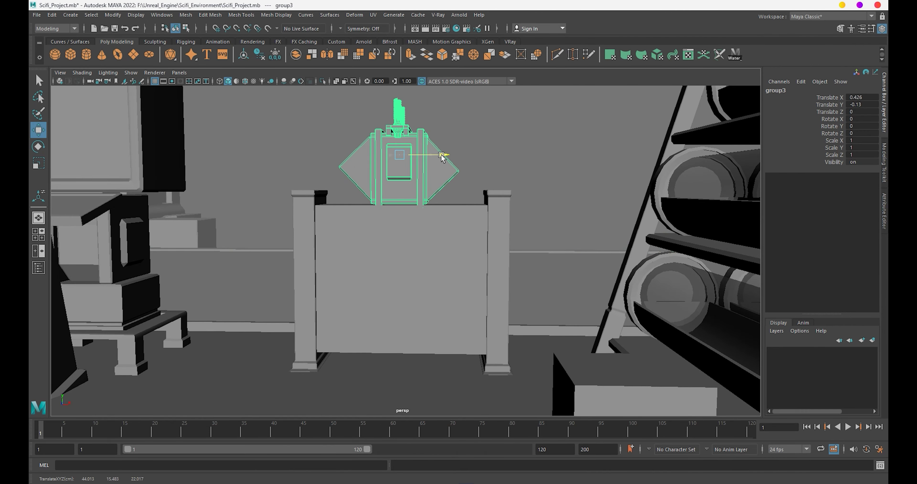
{"action": "mouse_move", "coordinate": [387, 368]}
{"action": "left_mouse_down", "text": "alt"}
{"action": "mouse_move", "coordinate": [383, 333]}
{"action": "mouse_move", "coordinate": [440, 229]}
{"action": "left_mouse_up", "text": "alt"}
{"action": "key", "text": "Down"}
{"action": "mouse_move", "coordinate": [438, 176]}
{"action": "left_mouse_down", "text": "alt"}
{"action": "mouse_move", "coordinate": [428, 210]}
{"action": "mouse_move", "coordinate": [349, 203]}
{"action": "mouse_move", "coordinate": [357, 199]}
{"action": "mouse_move", "coordinate": [339, 225]}
{"action": "mouse_move", "coordinate": [326, 222]}
{"action": "left_mouse_up", "text": "alt"}
In a front wireframe view, lower the polySurface26 fitting onto the left pillar.
{"action": "key", "text": "space"}
{"action": "key", "text": "f"}
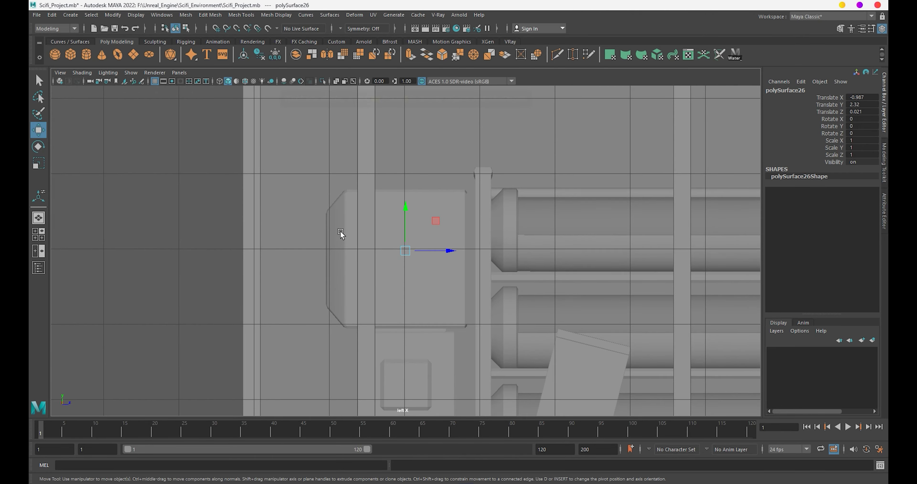
{"action": "key", "text": "4"}
{"action": "key", "text": "space"}
{"action": "left_click_drag", "start_coordinate": [460, 326], "coordinate": [456, 329]}
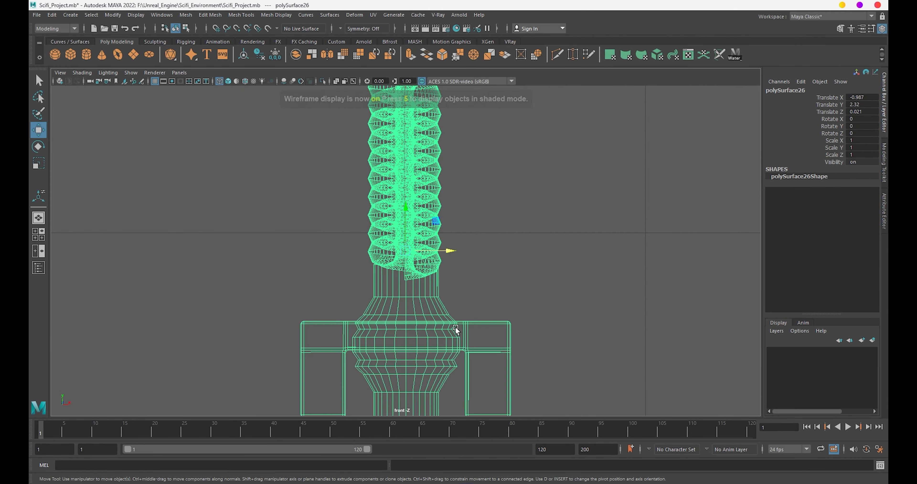
{"action": "scroll", "coordinate": [456, 329], "scroll_direction": "down", "scroll_amount": 5}
{"action": "mouse_move", "coordinate": [403, 213]}
{"action": "left_mouse_down"}
{"action": "mouse_move", "coordinate": [400, 263]}
{"action": "mouse_move", "coordinate": [430, 259]}
{"action": "left_mouse_up"}
{"action": "scroll", "coordinate": [400, 263], "scroll_direction": "up", "scroll_amount": 3}
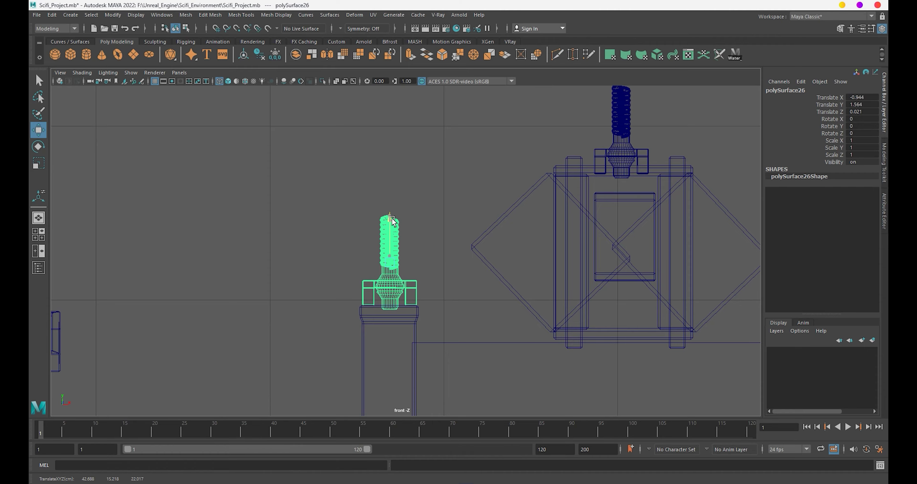
{"action": "scroll", "coordinate": [396, 249], "scroll_direction": "down", "scroll_amount": 2}
Place a copy, polySurface27, centred on top of the right pillar.
{"action": "left_click", "coordinate": [399, 286]}
{"action": "left_click", "coordinate": [361, 254]}
{"action": "scroll", "coordinate": [370, 263], "scroll_direction": "down", "scroll_amount": 2}
{"action": "scroll", "coordinate": [351, 267], "scroll_direction": "down", "scroll_amount": 3}
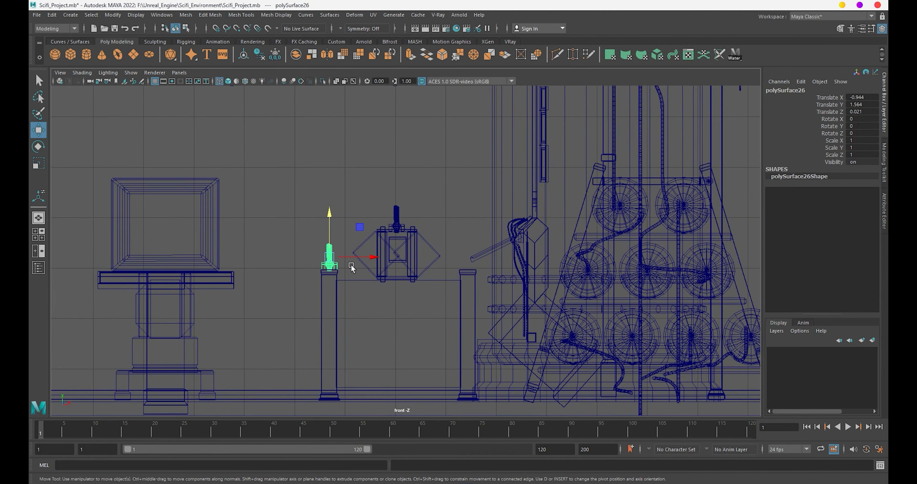
{"action": "left_click_drag", "start_coordinate": [360, 257], "coordinate": [360, 258], "text": "shift"}
{"action": "scroll", "coordinate": [490, 263], "scroll_direction": "up", "scroll_amount": 2}
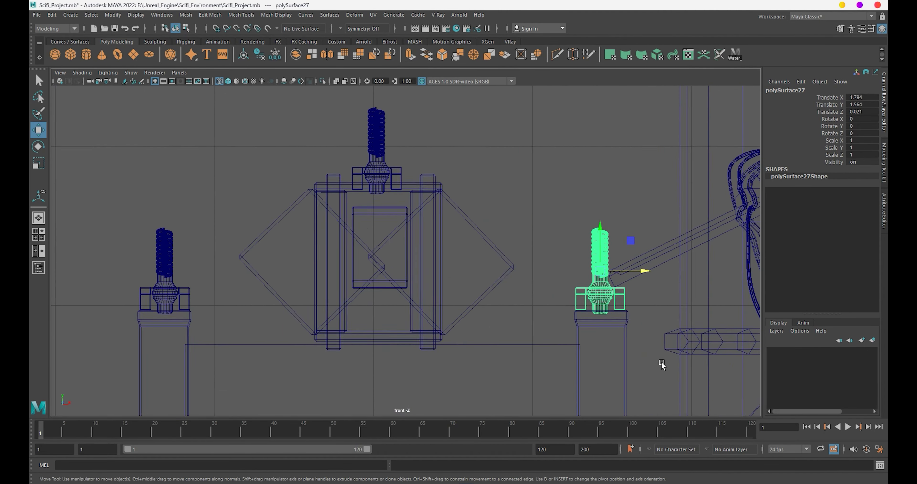
{"action": "scroll", "coordinate": [473, 282], "scroll_direction": "up", "scroll_amount": 2}
{"action": "left_click_drag", "start_coordinate": [444, 237], "coordinate": [446, 237]}
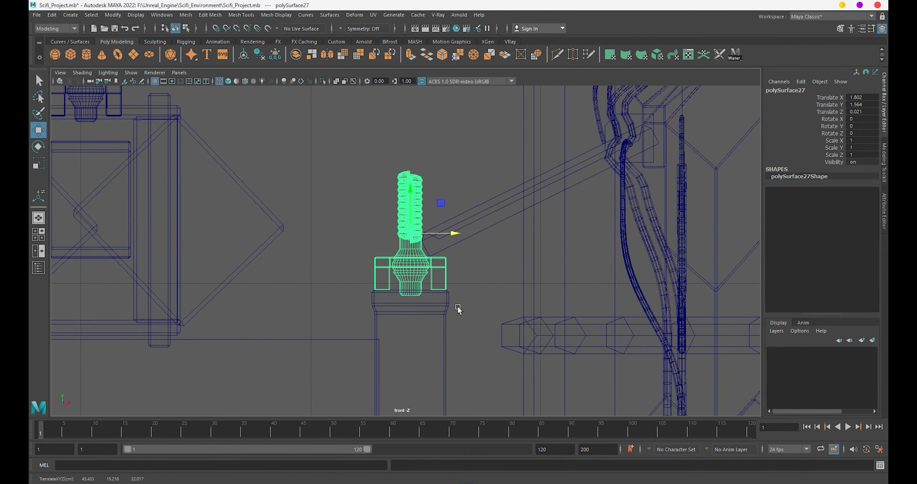
Return to the shaded perspective view, zoomed in on the panel.
{"action": "key", "text": "space"}
{"action": "key", "text": "space"}
{"action": "key", "text": "5"}
{"action": "left_click", "coordinate": [472, 305]}
{"action": "mouse_move", "coordinate": [471, 304]}
{"action": "right_mouse_down", "text": "alt"}
{"action": "mouse_move", "coordinate": [407, 259]}
{"action": "mouse_move", "coordinate": [424, 260]}
{"action": "mouse_move", "coordinate": [453, 325]}
{"action": "mouse_move", "coordinate": [589, 314]}
{"action": "right_mouse_up", "text": "alt"}
{"action": "left_click", "coordinate": [589, 315]}
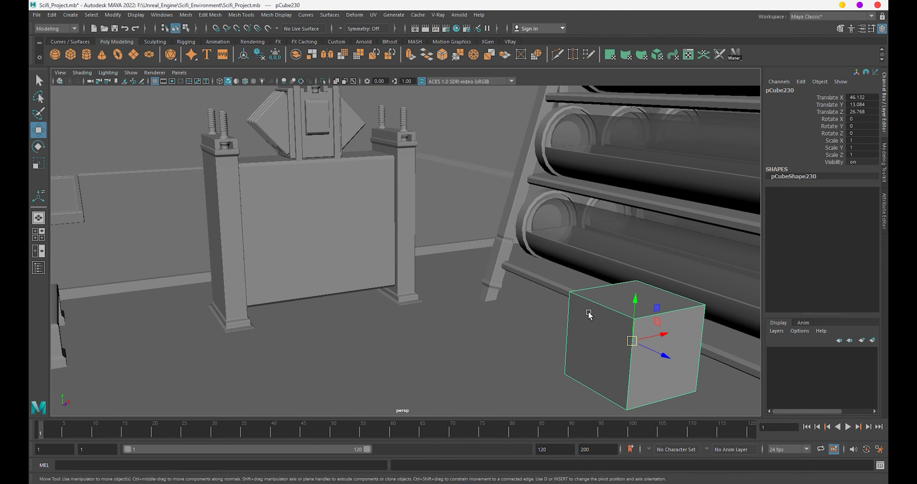
Duplicate the small box and raise the copy onto the front of the panel.
{"action": "key", "text": "ctrl+d"}
{"action": "middle_click_drag", "start_coordinate": [666, 352], "coordinate": [405, 242]}
{"action": "middle_click_drag", "start_coordinate": [317, 272], "coordinate": [319, 272]}
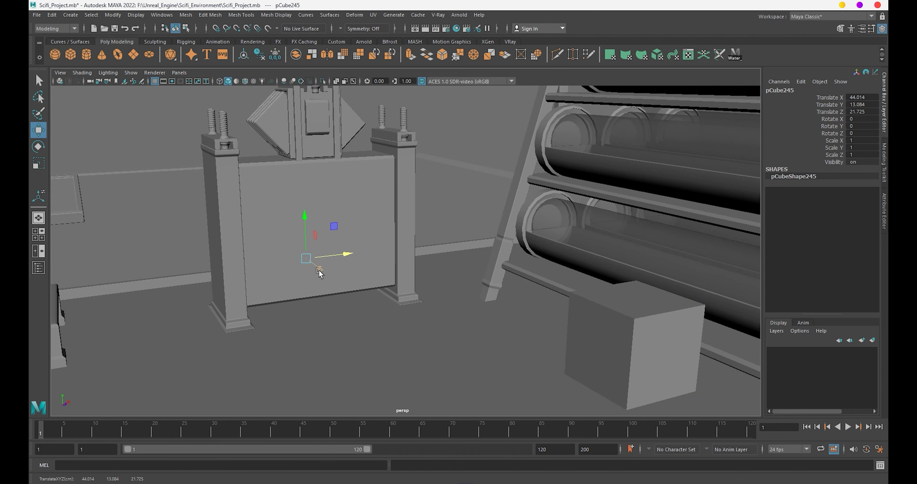
{"action": "left_click_drag", "start_coordinate": [319, 272], "coordinate": [331, 283]}
{"action": "mouse_move", "coordinate": [312, 227]}
{"action": "left_mouse_down"}
{"action": "mouse_move", "coordinate": [329, 195]}
{"action": "mouse_move", "coordinate": [318, 216]}
{"action": "left_mouse_up"}
{"action": "key", "text": "f"}
Shrink the box copy uniformly.
{"action": "mouse_move", "coordinate": [307, 169]}
{"action": "left_mouse_down", "text": "alt"}
{"action": "mouse_move", "coordinate": [503, 281]}
{"action": "mouse_move", "coordinate": [389, 149]}
{"action": "left_mouse_up", "text": "alt"}
{"action": "right_click", "coordinate": [389, 150]}
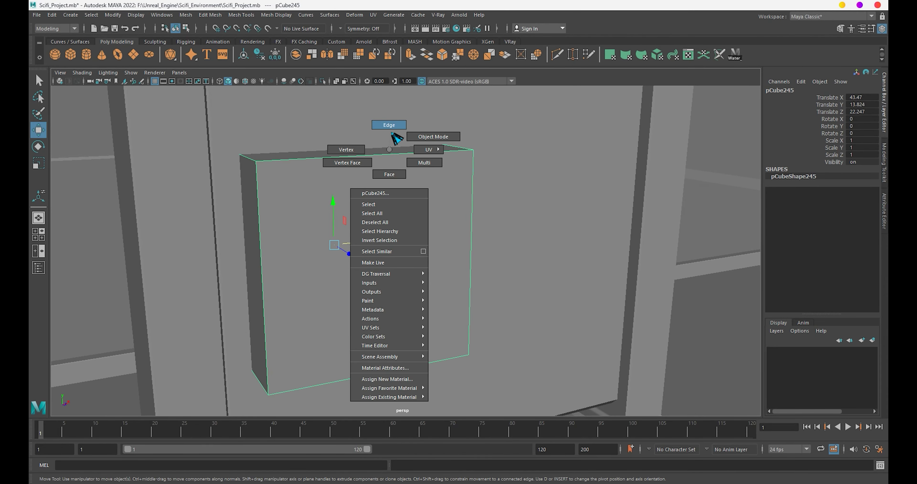
{"action": "right_click_drag", "start_coordinate": [396, 138], "coordinate": [389, 125]}
{"action": "right_click_drag", "start_coordinate": [371, 213], "coordinate": [447, 149]}
{"action": "left_click_drag", "start_coordinate": [446, 150], "coordinate": [426, 242], "text": "alt"}
{"action": "key", "text": "r"}
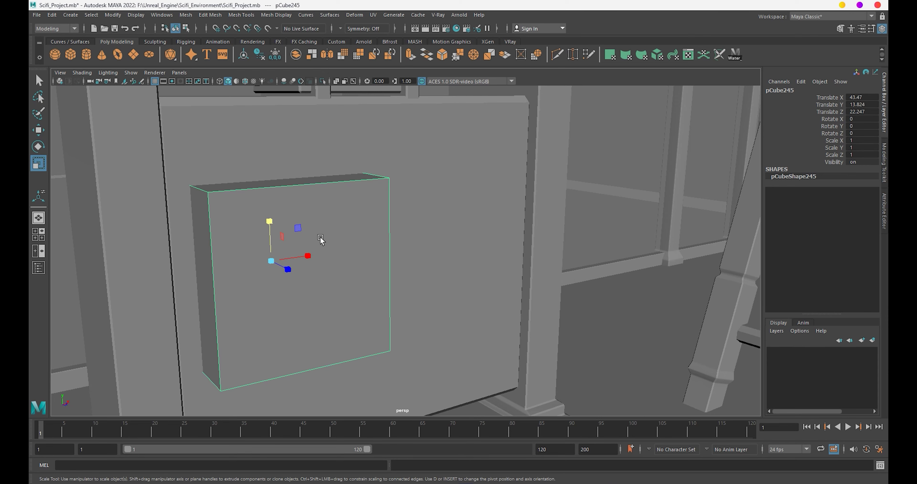
{"action": "mouse_move", "coordinate": [271, 261]}
{"action": "left_mouse_down"}
{"action": "mouse_move", "coordinate": [239, 255]}
{"action": "mouse_move", "coordinate": [356, 231]}
{"action": "mouse_move", "coordinate": [378, 264]}
{"action": "mouse_move", "coordinate": [389, 252]}
{"action": "mouse_move", "coordinate": [372, 272]}
{"action": "mouse_move", "coordinate": [389, 256]}
{"action": "mouse_move", "coordinate": [459, 262]}
{"action": "mouse_move", "coordinate": [585, 307]}
{"action": "mouse_move", "coordinate": [498, 284]}
{"action": "mouse_move", "coordinate": [518, 271]}
{"action": "mouse_move", "coordinate": [454, 260]}
{"action": "mouse_move", "coordinate": [506, 245]}
{"action": "left_mouse_up"}
{"action": "key", "text": "w"}
Bevel the box's top front edge into a slope and push its front face outward.
{"action": "right_click_drag", "start_coordinate": [506, 245], "coordinate": [521, 266]}
{"action": "left_click", "coordinate": [511, 215]}
{"action": "key", "text": "ctrl+b"}
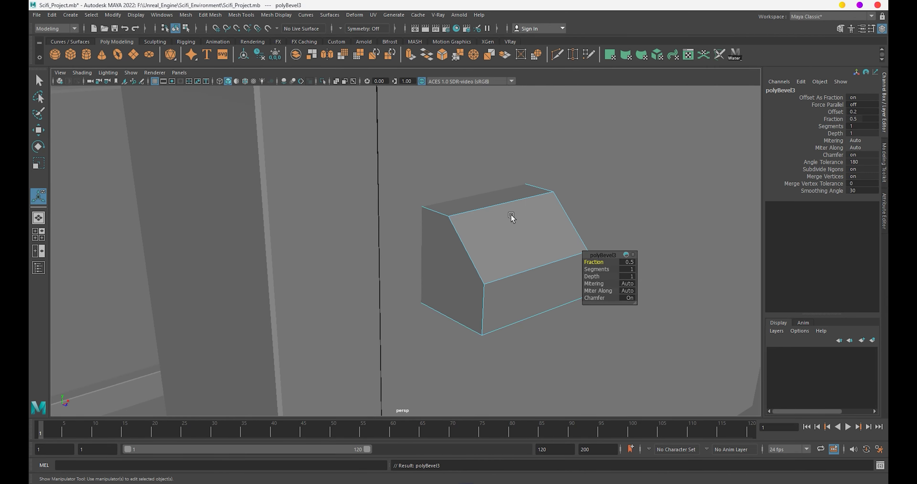
{"action": "left_click", "coordinate": [507, 212]}
{"action": "key", "text": "w"}
{"action": "left_click_drag", "start_coordinate": [526, 215], "coordinate": [519, 213]}
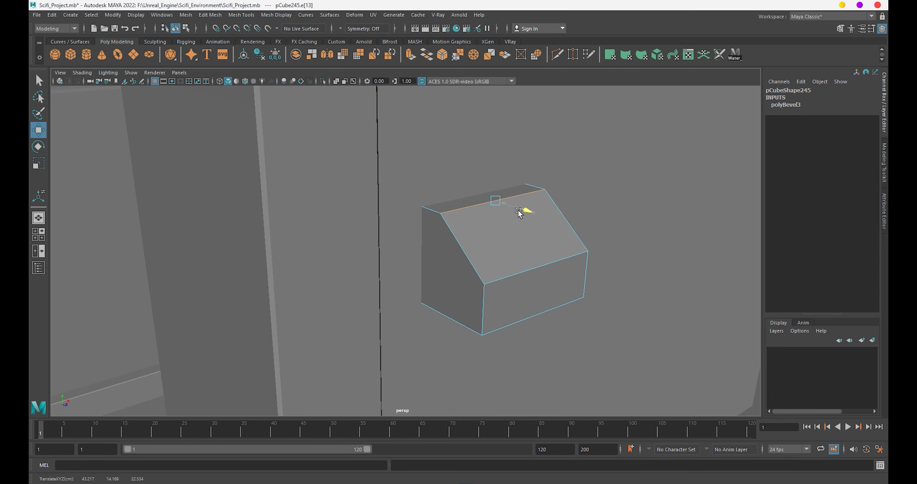
{"action": "left_click", "coordinate": [537, 283]}
{"action": "left_click", "coordinate": [534, 316], "text": "shift"}
{"action": "left_click_drag", "start_coordinate": [574, 303], "coordinate": [581, 314]}
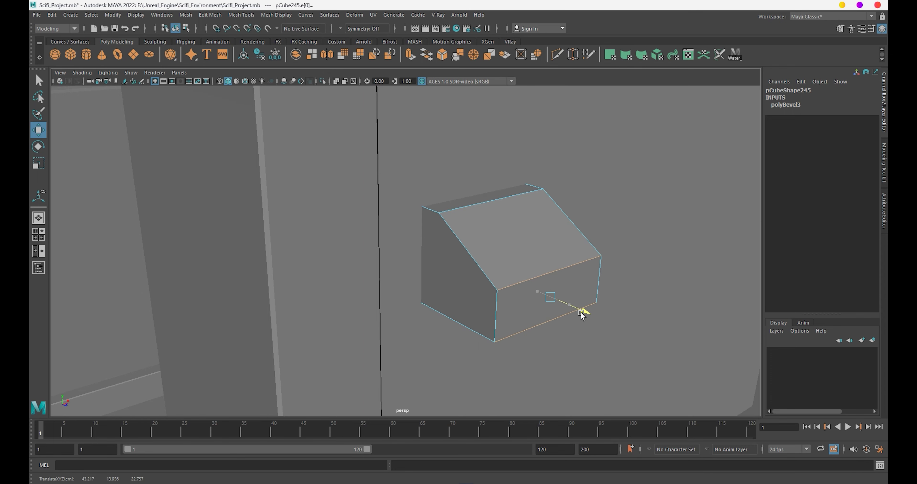
{"action": "right_click_drag", "start_coordinate": [502, 237], "coordinate": [570, 199]}
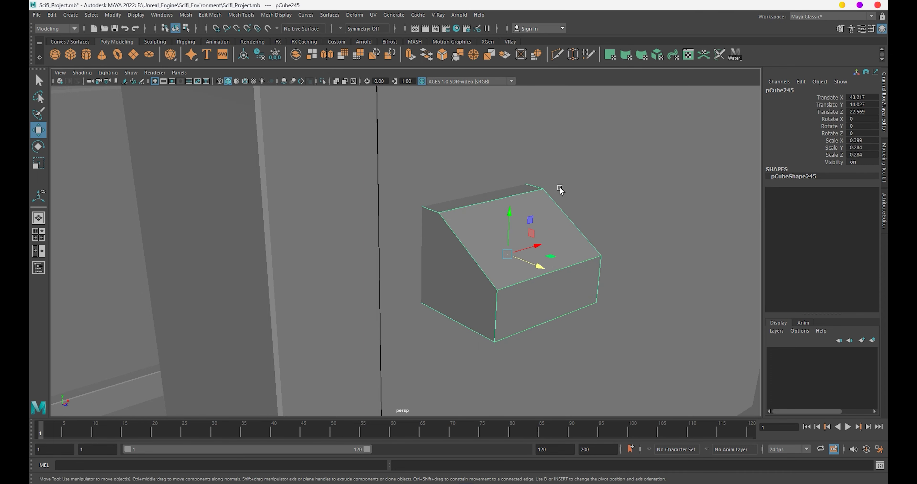
Extrude the slanted box's top face to form an inset.
{"action": "scroll", "coordinate": [606, 296], "scroll_direction": "down", "scroll_amount": 5}
{"action": "left_click_drag", "start_coordinate": [579, 302], "coordinate": [362, 219], "text": "alt"}
{"action": "scroll", "coordinate": [418, 262], "scroll_direction": "up", "scroll_amount": 3}
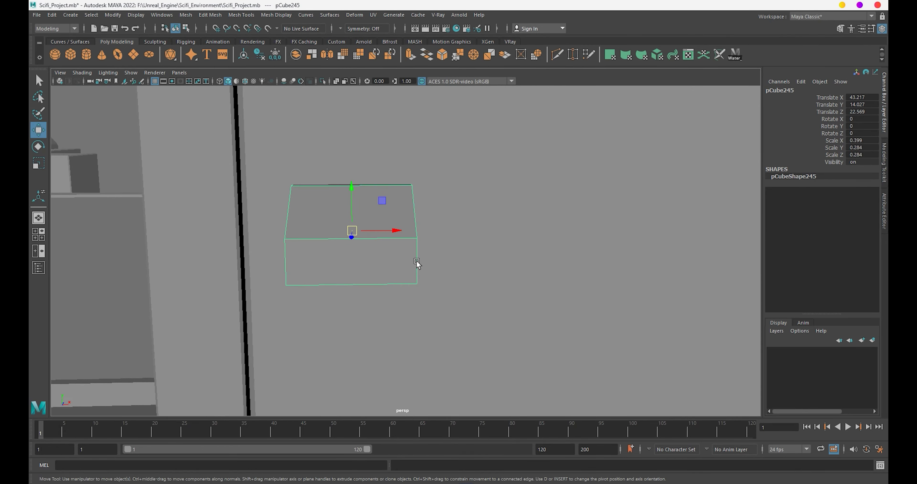
{"action": "scroll", "coordinate": [326, 246], "scroll_direction": "up", "scroll_amount": 3}
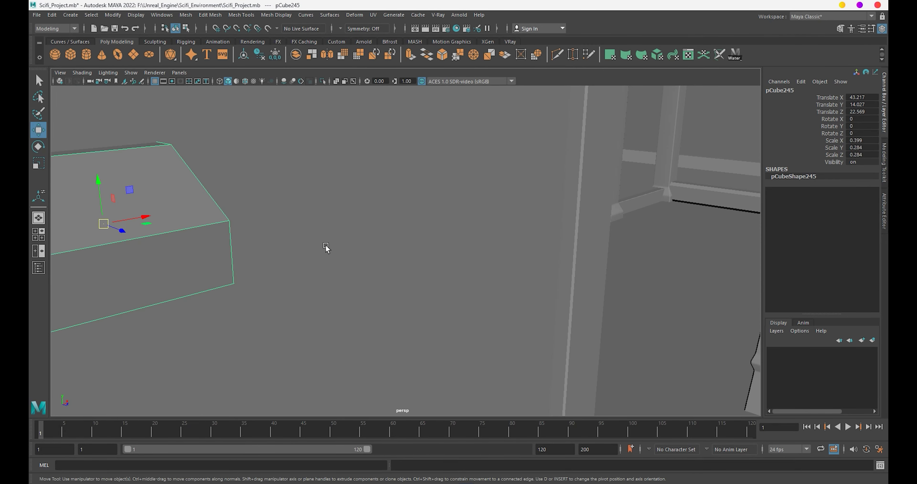
{"action": "key", "text": "f"}
{"action": "key", "text": "F11"}
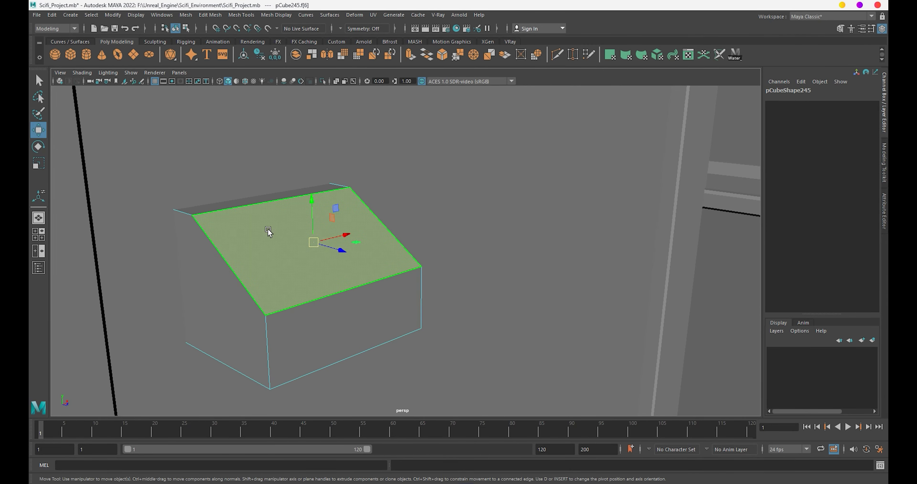
{"action": "left_click", "coordinate": [268, 229]}
{"action": "key", "text": "ctrl+e"}
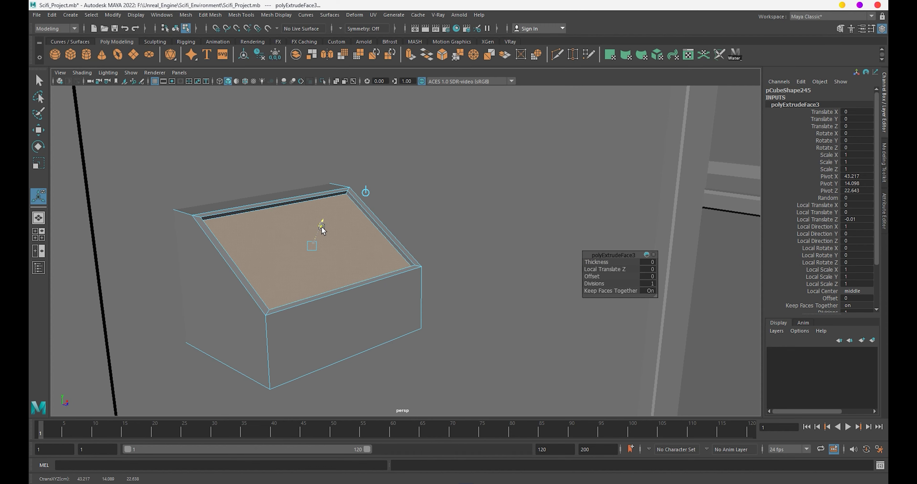
{"action": "mouse_move", "coordinate": [323, 229]}
{"action": "left_mouse_down", "text": "alt"}
{"action": "mouse_move", "coordinate": [454, 210]}
{"action": "mouse_move", "coordinate": [348, 239]}
{"action": "left_mouse_up", "text": "alt"}
Bevel the edges of the small slanted box on the panel.
{"action": "key", "text": "F8"}
{"action": "key", "text": "q"}
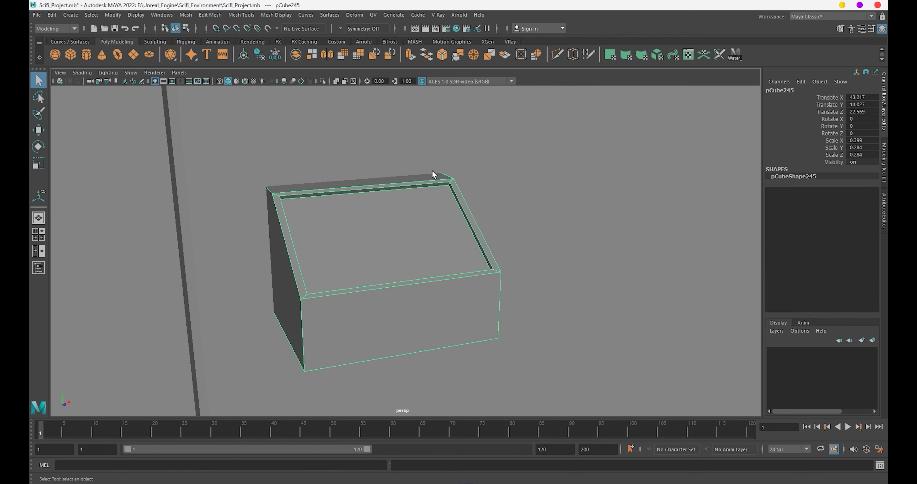
{"action": "key", "text": "w"}
{"action": "scroll", "coordinate": [470, 229], "scroll_direction": "down", "scroll_amount": 3}
{"action": "scroll", "coordinate": [470, 230], "scroll_direction": "down", "scroll_amount": 5}
{"action": "left_click", "coordinate": [404, 252]}
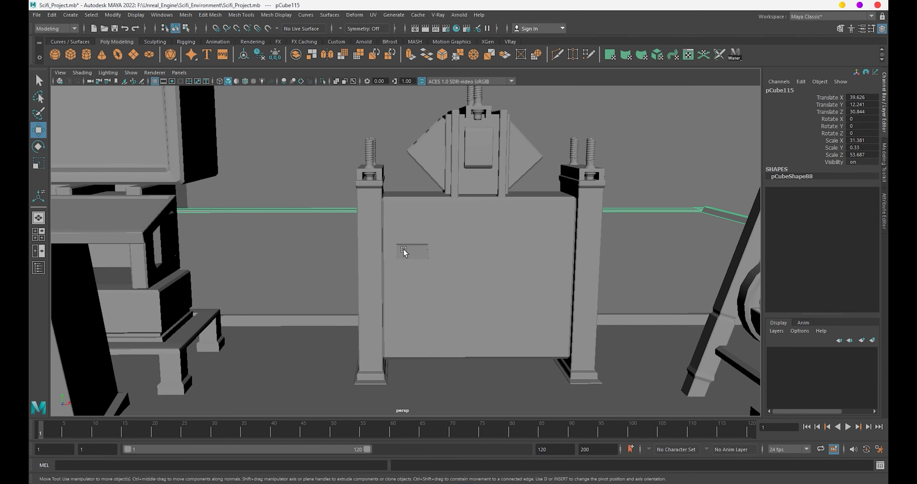
{"action": "scroll", "coordinate": [404, 252], "scroll_direction": "up", "scroll_amount": 5}
{"action": "left_click", "coordinate": [410, 261]}
{"action": "key", "text": "ctrl+b"}
Orbit around the panel to inspect the bevelled box.
{"action": "scroll", "coordinate": [354, 272], "scroll_direction": "down", "scroll_amount": 4}
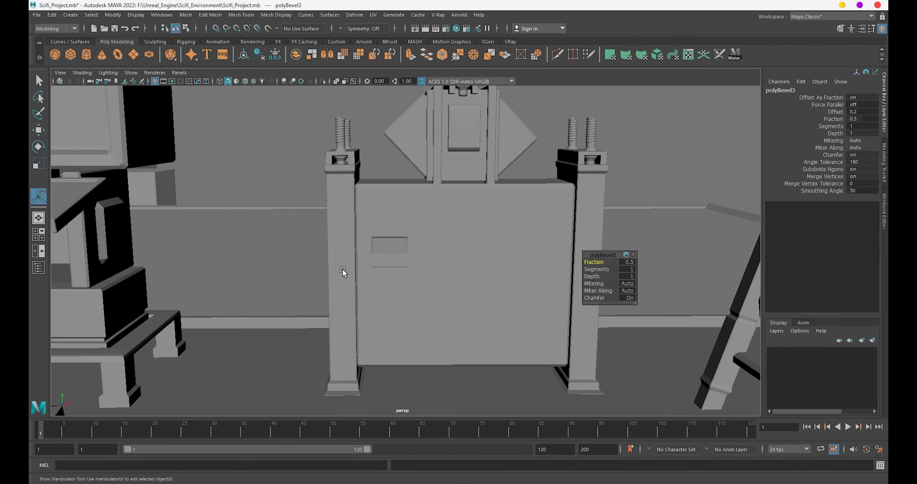
{"action": "left_click_drag", "start_coordinate": [343, 270], "coordinate": [378, 259], "text": "alt"}
{"action": "key", "text": "F8"}
{"action": "key", "text": "q"}
{"action": "key", "text": "w"}
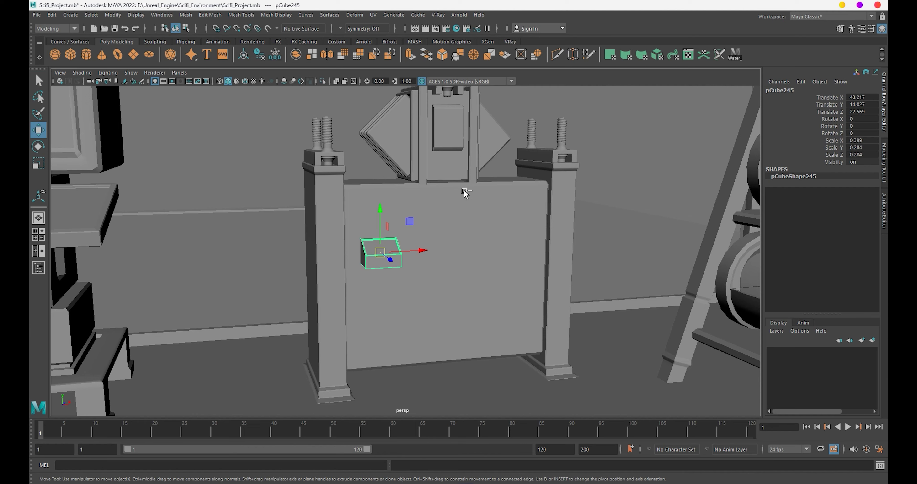
{"action": "mouse_move", "coordinate": [465, 191]}
{"action": "left_mouse_down", "text": "alt"}
{"action": "mouse_move", "coordinate": [463, 341]}
{"action": "mouse_move", "coordinate": [663, 315]}
{"action": "mouse_move", "coordinate": [477, 317]}
{"action": "left_mouse_up", "text": "alt"}
Bevel the top front edges of the large cube beside the panel.
{"action": "left_click", "coordinate": [662, 315]}
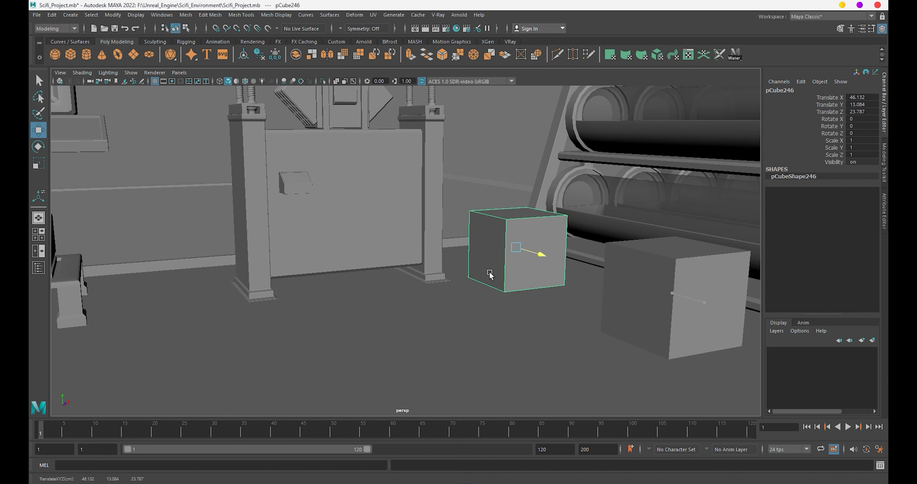
{"action": "scroll", "coordinate": [439, 266], "scroll_direction": "up", "scroll_amount": 3}
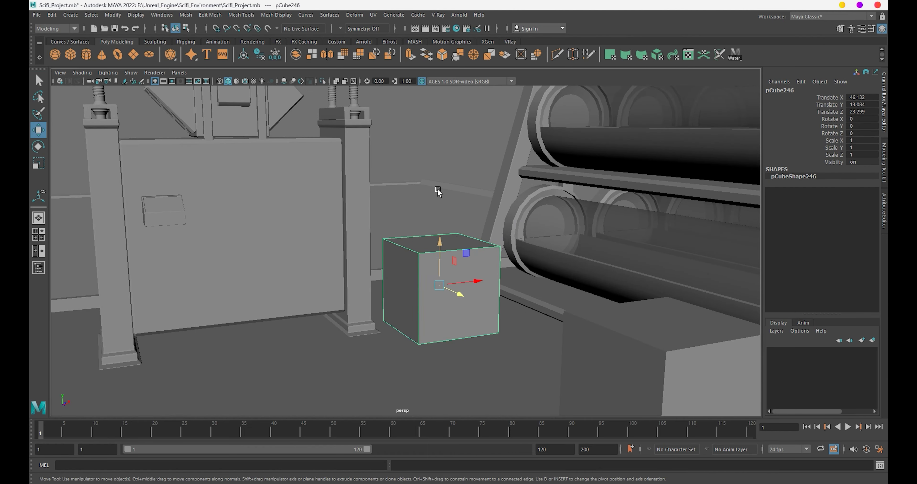
{"action": "key", "text": "F10"}
{"action": "left_click", "coordinate": [445, 250]}
{"action": "key", "text": "ctrl+b"}
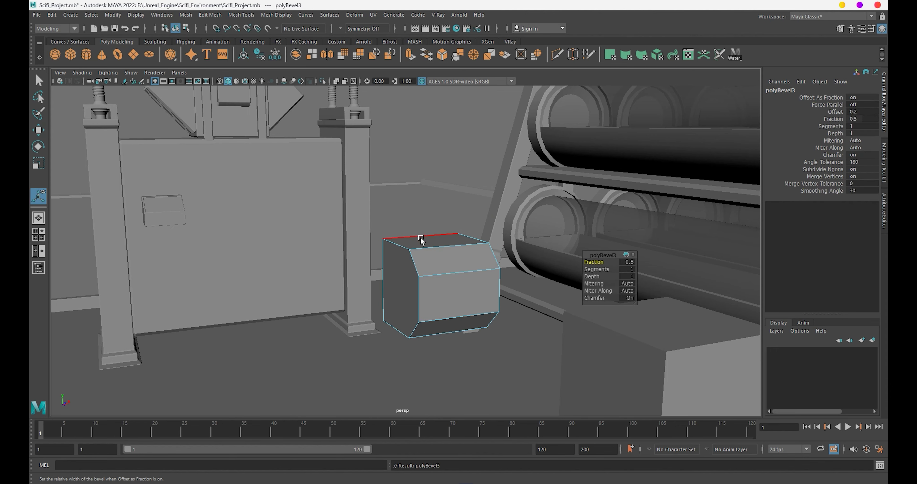
{"action": "left_click_drag", "start_coordinate": [421, 241], "coordinate": [440, 249], "text": "alt"}
{"action": "right_click_drag", "start_coordinate": [440, 249], "coordinate": [488, 188]}
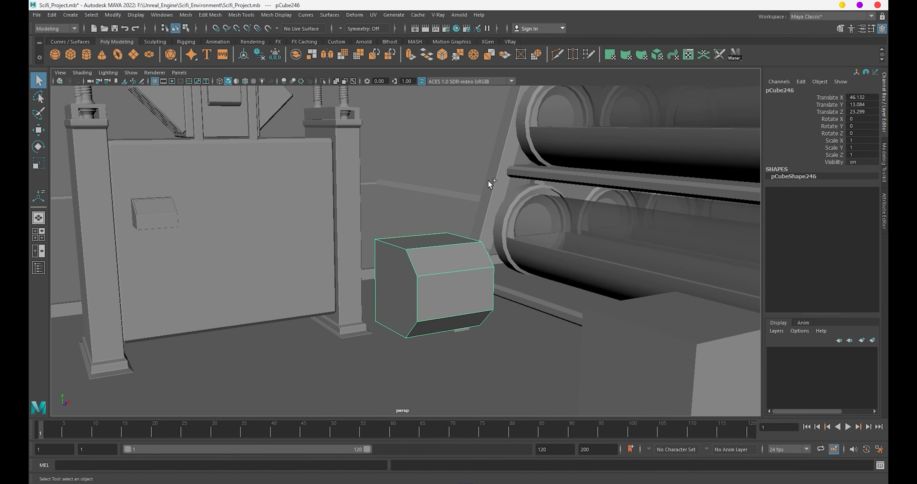
Shrink the chamfered cube to about half size and slide it left toward the panel.
{"action": "key", "text": "w"}
{"action": "key", "text": "r"}
{"action": "left_click_drag", "start_coordinate": [435, 285], "coordinate": [398, 274]}
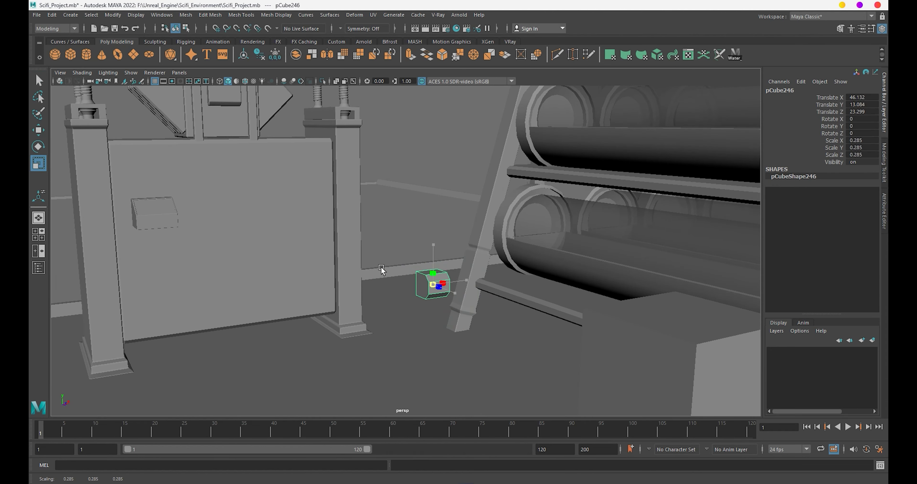
{"action": "key", "text": "w"}
{"action": "left_click_drag", "start_coordinate": [459, 282], "coordinate": [273, 307]}
{"action": "key", "text": "f"}
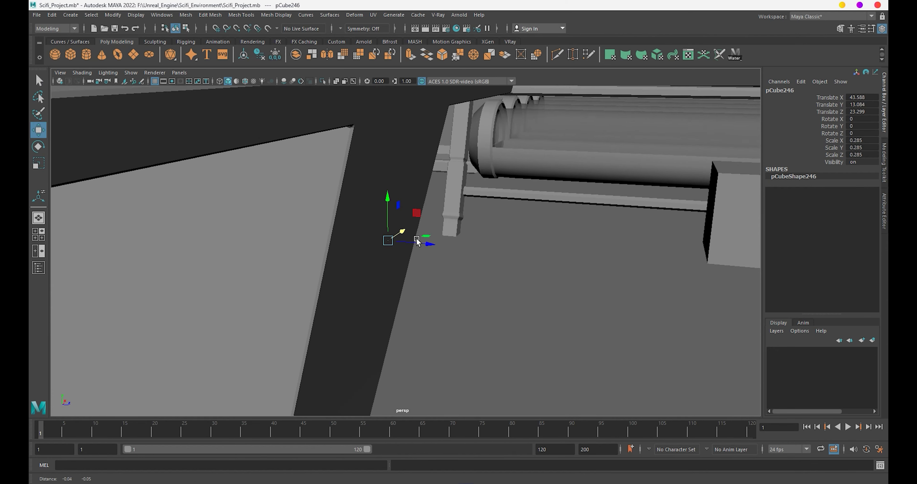
Shrink the cube a little more and narrow its width to sit low on the panel.
{"action": "mouse_move", "coordinate": [417, 241]}
{"action": "left_mouse_down", "text": "alt"}
{"action": "mouse_move", "coordinate": [499, 280]}
{"action": "mouse_move", "coordinate": [467, 265]}
{"action": "left_mouse_up", "text": "alt"}
{"action": "key", "text": "r"}
{"action": "mouse_move", "coordinate": [466, 265]}
{"action": "left_mouse_down", "text": "alt"}
{"action": "mouse_move", "coordinate": [479, 288]}
{"action": "mouse_move", "coordinate": [352, 254]}
{"action": "mouse_move", "coordinate": [334, 268]}
{"action": "mouse_move", "coordinate": [440, 339]}
{"action": "left_mouse_up", "text": "alt"}
{"action": "key", "text": "w"}
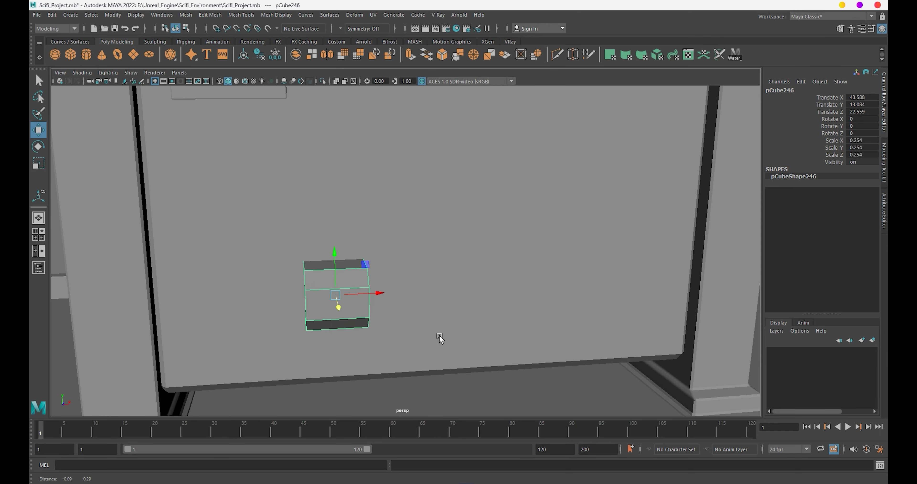
{"action": "key", "text": "r"}
{"action": "mouse_move", "coordinate": [352, 293]}
{"action": "left_mouse_down"}
{"action": "mouse_move", "coordinate": [334, 292]}
{"action": "mouse_move", "coordinate": [454, 289]}
{"action": "mouse_move", "coordinate": [463, 311]}
{"action": "mouse_move", "coordinate": [415, 288]}
{"action": "left_mouse_up"}
{"action": "key", "text": "w"}
{"action": "key", "text": "f"}
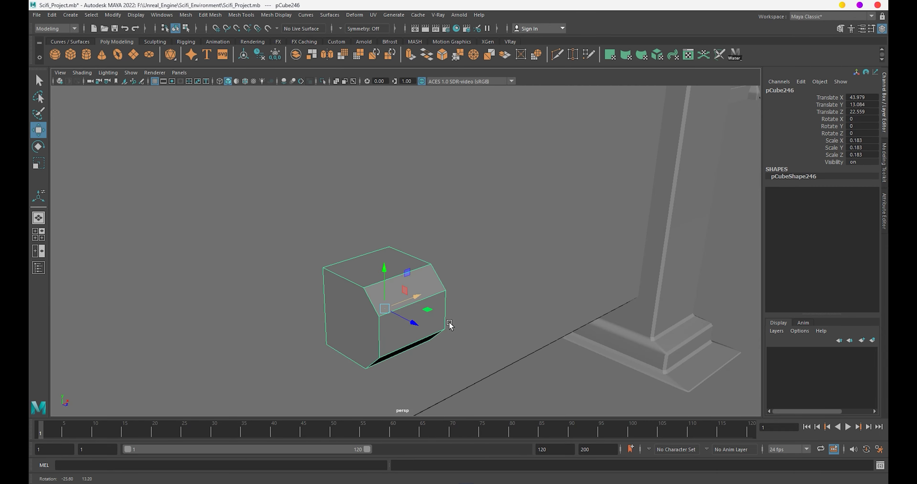
Extrude the cube's top face inward to form a rim, then recess the inset slightly.
{"action": "right_click_drag", "start_coordinate": [419, 257], "coordinate": [421, 272]}
{"action": "left_click", "coordinate": [424, 269]}
{"action": "key", "text": "ctrl+e"}
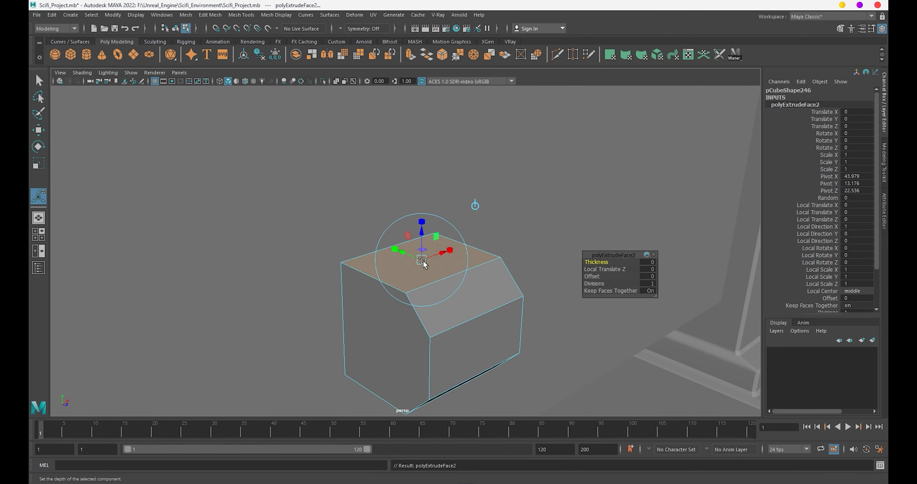
{"action": "left_click_drag", "start_coordinate": [422, 258], "coordinate": [419, 259]}
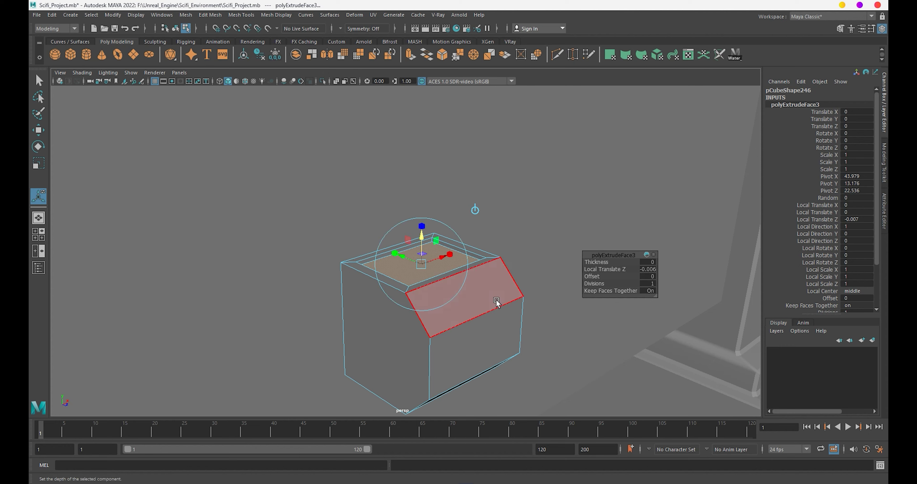
{"action": "left_click_drag", "start_coordinate": [497, 301], "coordinate": [451, 308], "text": "alt"}
{"action": "key", "text": "ctrl+e"}
{"action": "left_click_drag", "start_coordinate": [437, 275], "coordinate": [438, 276]}
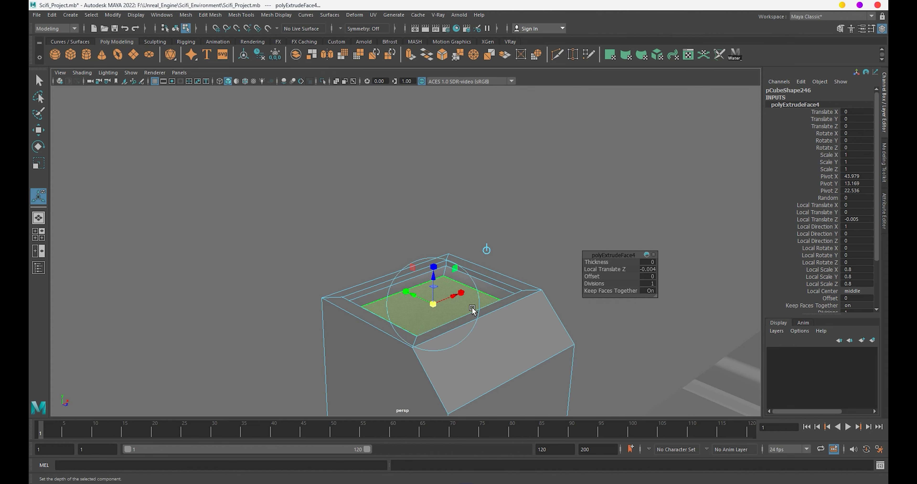
Select the central top face and extrude it.
{"action": "right_click_drag", "start_coordinate": [439, 305], "coordinate": [531, 179]}
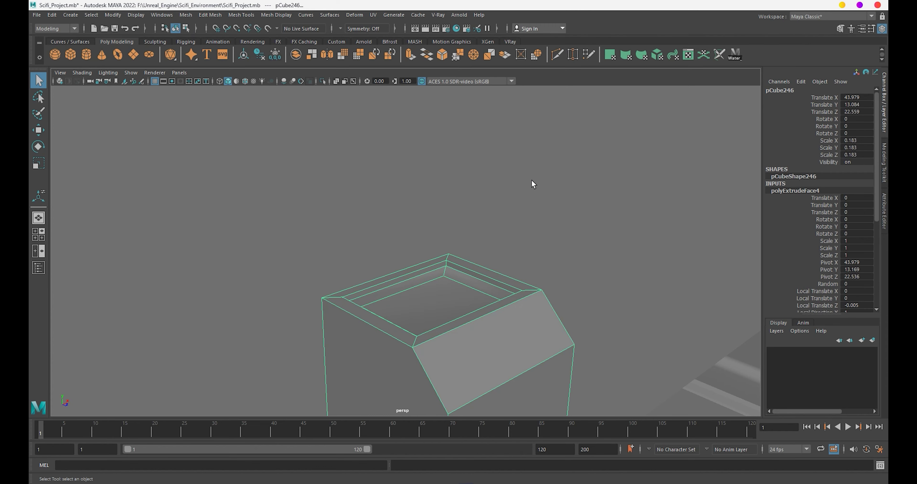
{"action": "key", "text": "w"}
{"action": "scroll", "coordinate": [468, 197], "scroll_direction": "down", "scroll_amount": 2}
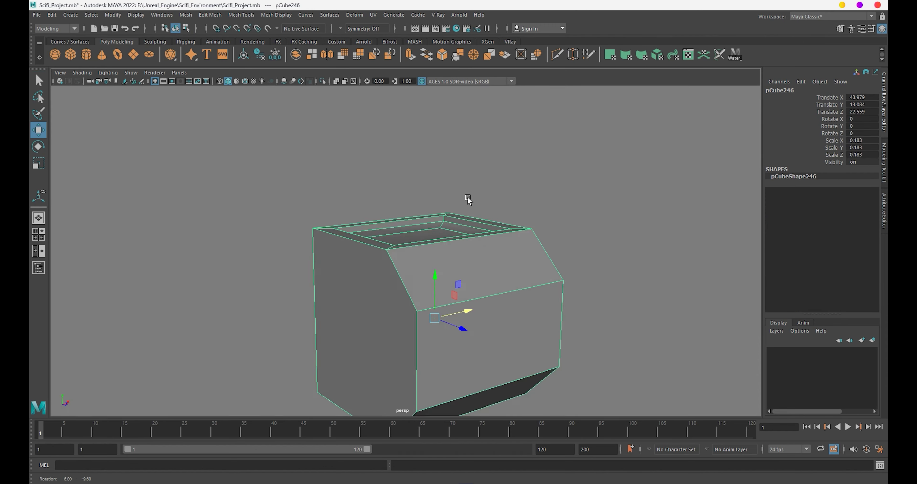
{"action": "scroll", "coordinate": [468, 197], "scroll_direction": "down", "scroll_amount": 5}
{"action": "scroll", "coordinate": [416, 277], "scroll_direction": "up", "scroll_amount": 1}
{"action": "scroll", "coordinate": [440, 312], "scroll_direction": "up", "scroll_amount": 5}
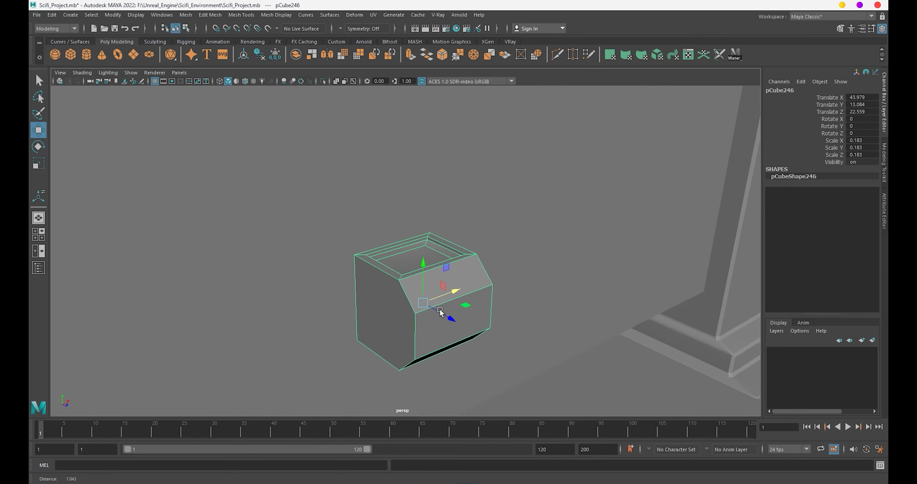
{"action": "left_click_drag", "start_coordinate": [440, 312], "coordinate": [445, 298], "text": "alt"}
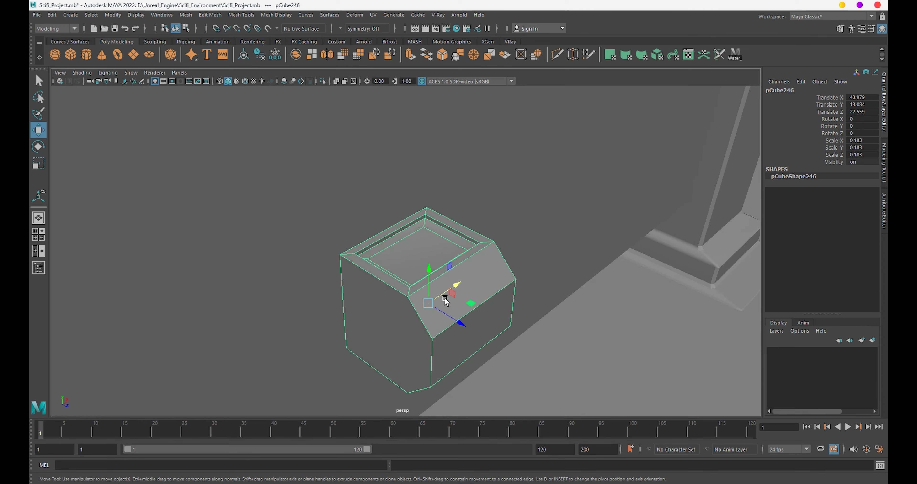
{"action": "right_click", "coordinate": [399, 249]}
{"action": "left_click", "coordinate": [407, 248]}
{"action": "key", "text": "ctrl+e"}
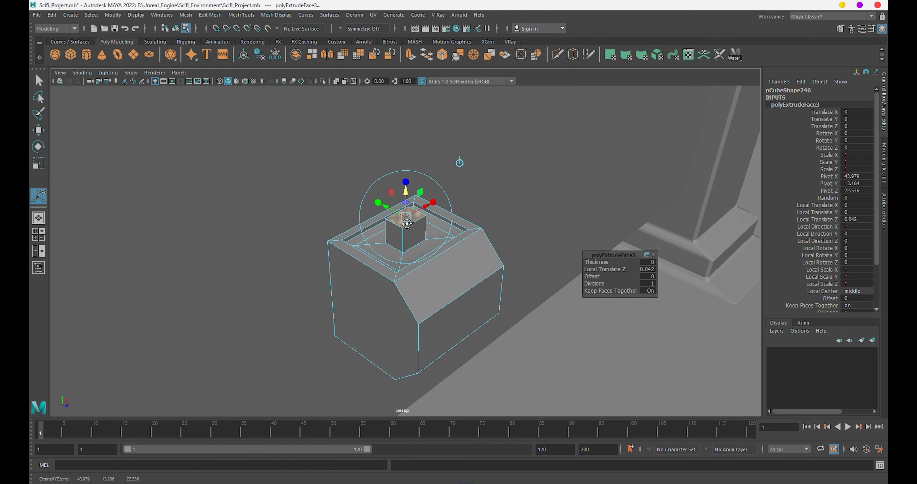
Raise the extruded face into a small nub topped by a wider cap.
{"action": "left_click_drag", "start_coordinate": [407, 223], "coordinate": [516, 287], "text": "alt"}
{"action": "scroll", "coordinate": [397, 237], "scroll_direction": "up", "scroll_amount": 5}
{"action": "scroll", "coordinate": [409, 262], "scroll_direction": "down", "scroll_amount": 4}
{"action": "mouse_move", "coordinate": [409, 261]}
{"action": "left_mouse_down"}
{"action": "mouse_move", "coordinate": [400, 251]}
{"action": "mouse_move", "coordinate": [402, 263]}
{"action": "left_mouse_up"}
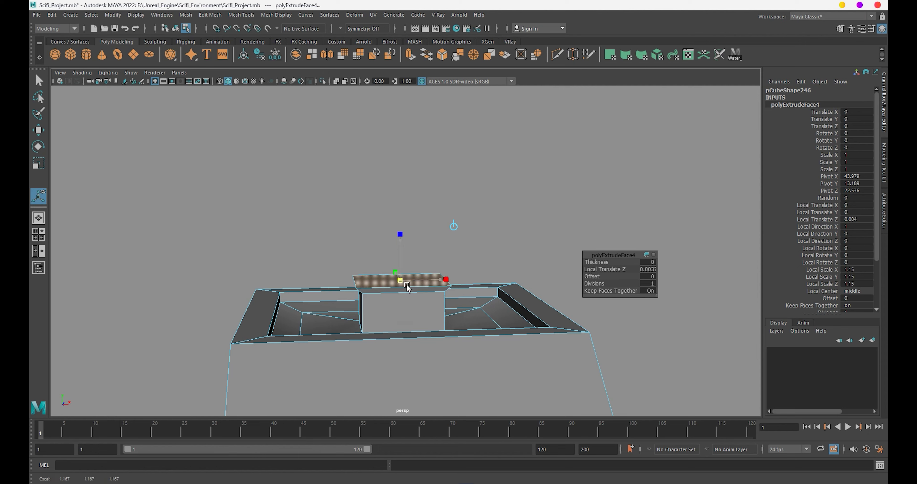
{"action": "mouse_move", "coordinate": [403, 262]}
{"action": "left_mouse_down"}
{"action": "mouse_move", "coordinate": [398, 237]}
{"action": "mouse_move", "coordinate": [369, 210]}
{"action": "left_mouse_up"}
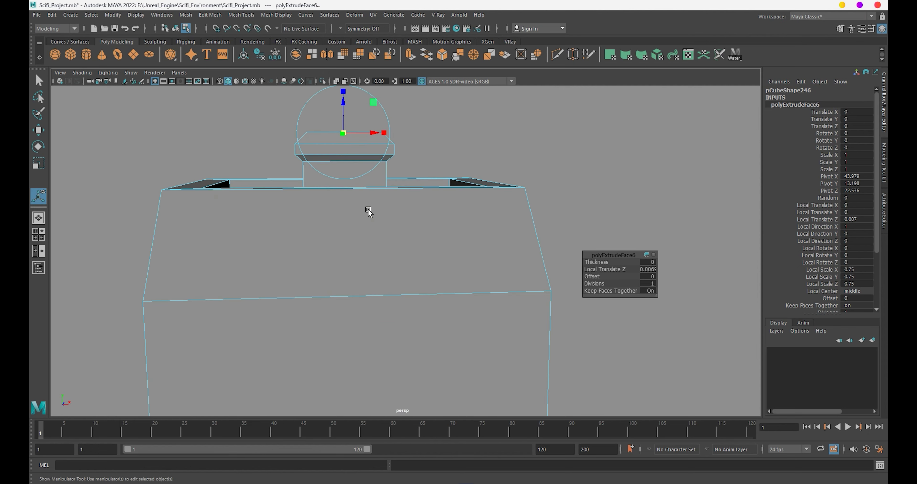
Return to object mode and orbit back out to view the wall panel.
{"action": "right_click_drag", "start_coordinate": [368, 184], "coordinate": [420, 163]}
{"action": "key", "text": "w"}
{"action": "scroll", "coordinate": [507, 240], "scroll_direction": "down", "scroll_amount": 5}
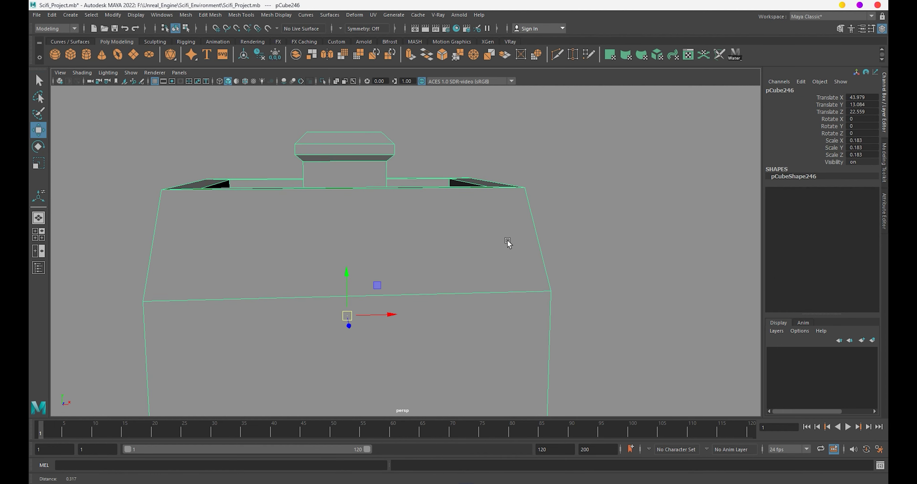
{"action": "left_click_drag", "start_coordinate": [507, 240], "coordinate": [455, 267], "text": "alt"}
{"action": "left_click", "coordinate": [479, 381]}
{"action": "right_click_drag", "start_coordinate": [479, 381], "coordinate": [427, 329], "text": "alt"}
Bevel the small box's edges and zoom back in on it at the panel.
{"action": "left_click", "coordinate": [405, 289]}
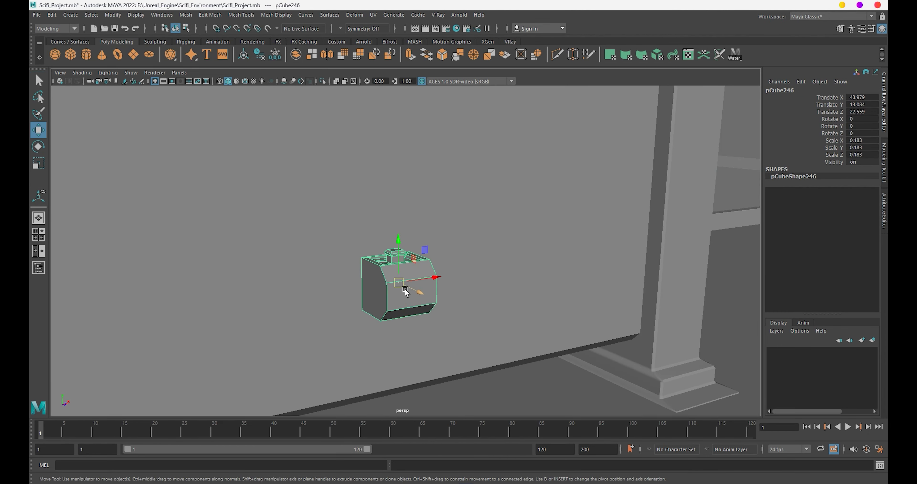
{"action": "key", "text": "ctrl+b"}
{"action": "mouse_move", "coordinate": [448, 360]}
{"action": "left_mouse_down", "text": "alt"}
{"action": "mouse_move", "coordinate": [327, 323]}
{"action": "mouse_move", "coordinate": [407, 322]}
{"action": "left_mouse_up", "text": "alt"}
{"action": "scroll", "coordinate": [408, 322], "scroll_direction": "up", "scroll_amount": 3}
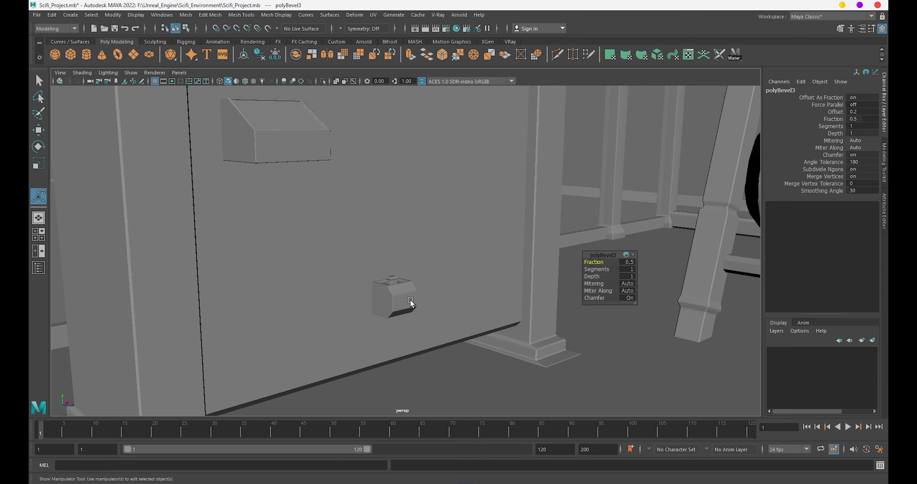
{"action": "left_click", "coordinate": [410, 303]}
{"action": "key", "text": "q"}
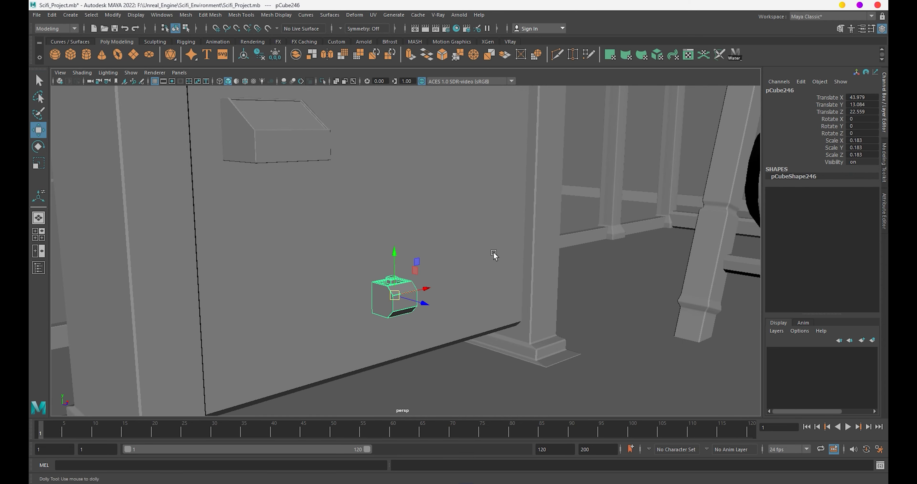
{"action": "right_click_drag", "start_coordinate": [493, 255], "coordinate": [442, 277], "text": "alt"}
{"action": "left_click", "coordinate": [475, 362]}
{"action": "mouse_move", "coordinate": [446, 345]}
{"action": "left_mouse_down", "text": "alt"}
{"action": "mouse_move", "coordinate": [614, 303]}
{"action": "mouse_move", "coordinate": [413, 280]}
{"action": "left_mouse_up", "text": "alt"}
{"action": "right_click_drag", "start_coordinate": [414, 279], "coordinate": [385, 303], "text": "alt"}
Duplicate the capped box into a row of four evenly offset copies.
{"action": "left_click", "coordinate": [364, 344]}
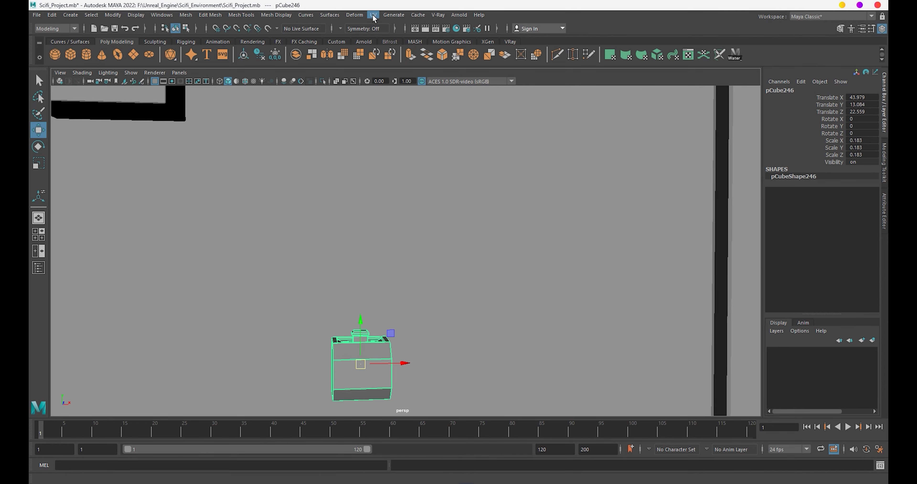
{"action": "left_click", "coordinate": [373, 14]}
{"action": "left_click", "coordinate": [337, 375]}
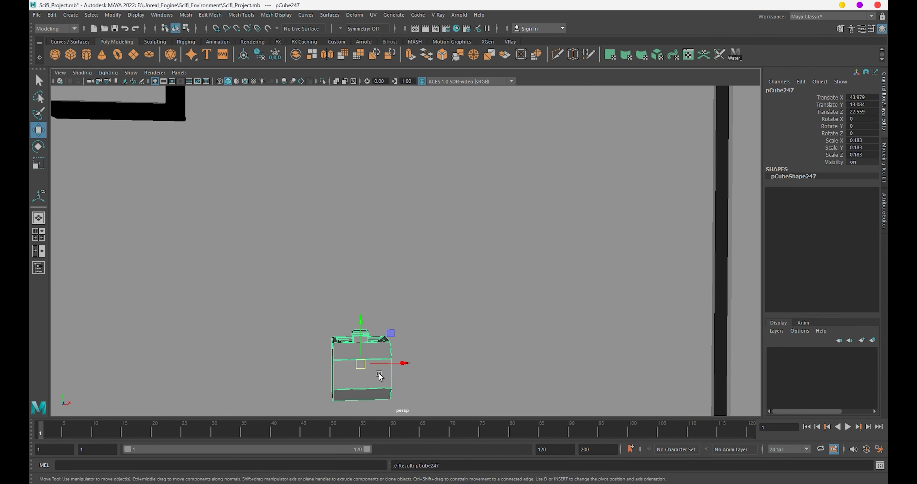
{"action": "left_click_drag", "start_coordinate": [379, 375], "coordinate": [491, 373]}
{"action": "key", "text": "shift+d"}
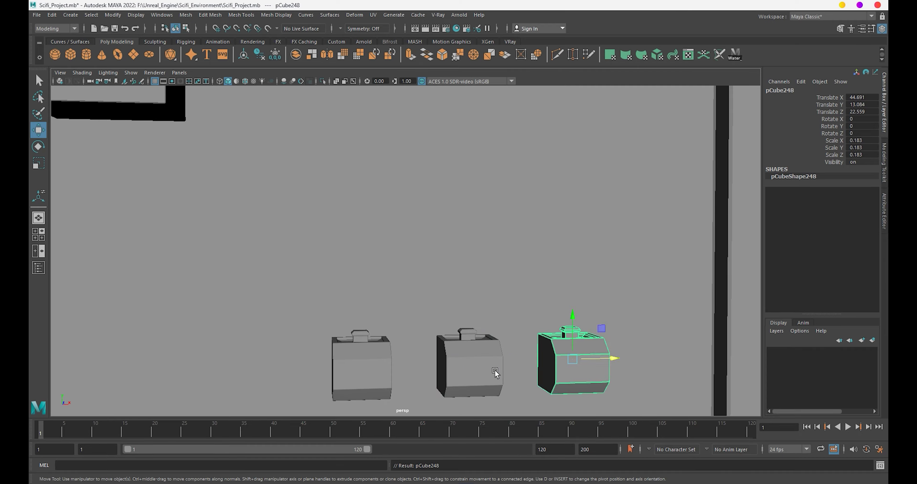
{"action": "key", "text": "shift+d"}
{"action": "scroll", "coordinate": [496, 374], "scroll_direction": "down", "scroll_amount": 5}
Deselect the boxes and tilt the view to frame the wall panel front-on.
{"action": "left_click", "coordinate": [494, 352]}
{"action": "scroll", "coordinate": [494, 352], "scroll_direction": "down", "scroll_amount": 2}
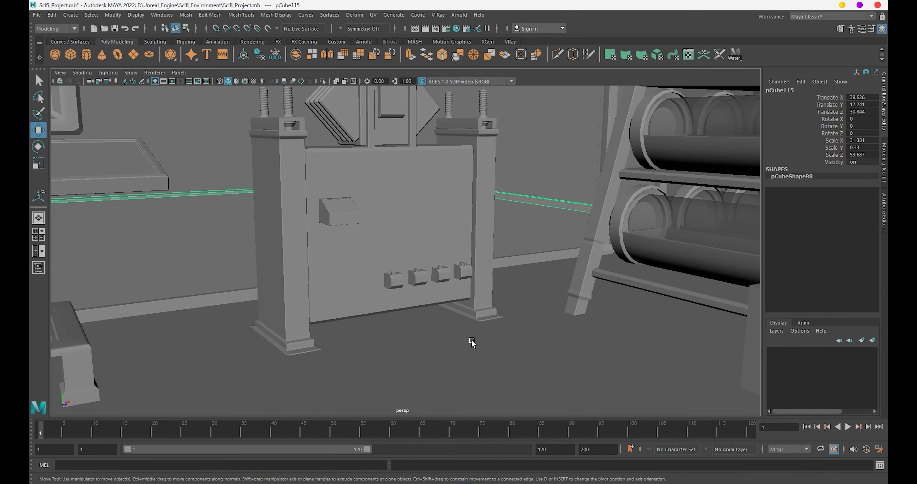
{"action": "scroll", "coordinate": [469, 342], "scroll_direction": "down", "scroll_amount": 3}
{"action": "scroll", "coordinate": [372, 311], "scroll_direction": "down", "scroll_amount": 2}
{"action": "scroll", "coordinate": [361, 303], "scroll_direction": "down", "scroll_amount": 1}
{"action": "scroll", "coordinate": [360, 293], "scroll_direction": "up", "scroll_amount": 3}
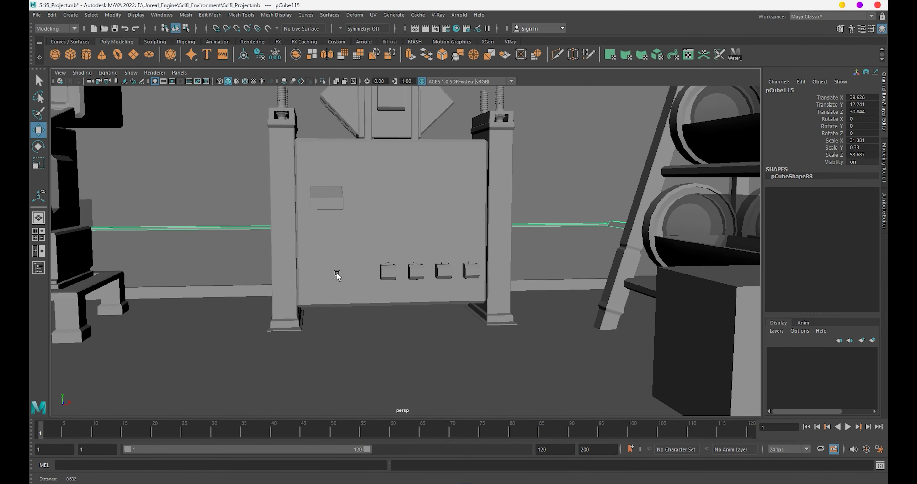
{"action": "mouse_move", "coordinate": [338, 274]}
{"action": "left_mouse_down", "text": "alt"}
{"action": "mouse_move", "coordinate": [316, 249]}
{"action": "mouse_move", "coordinate": [322, 254]}
{"action": "mouse_move", "coordinate": [335, 226]}
{"action": "left_mouse_up", "text": "alt"}
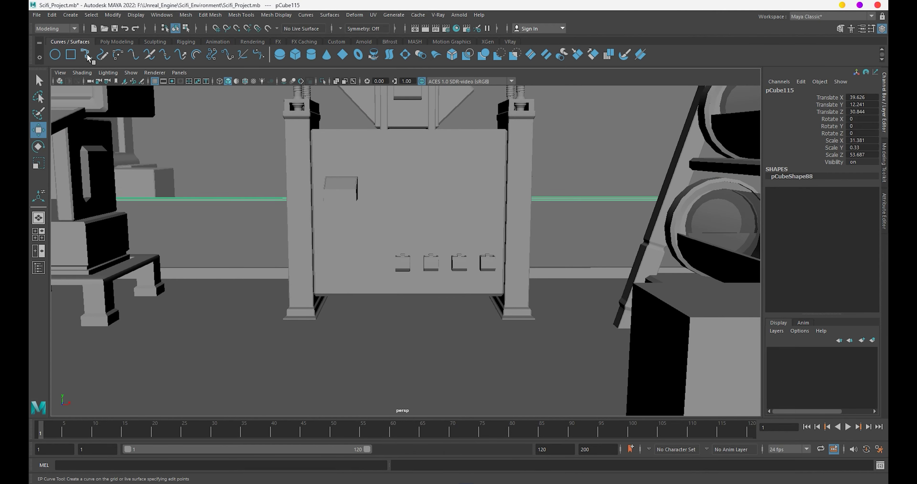
Select the wall panel, connector boxes, both pillars and the small upper box.
{"action": "left_click", "coordinate": [87, 55]}
{"action": "key", "text": "space"}
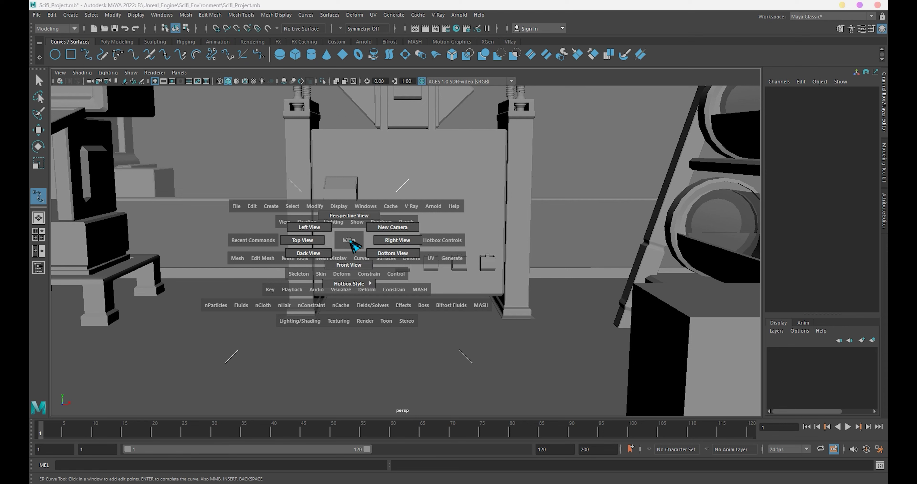
{"action": "key", "text": "w"}
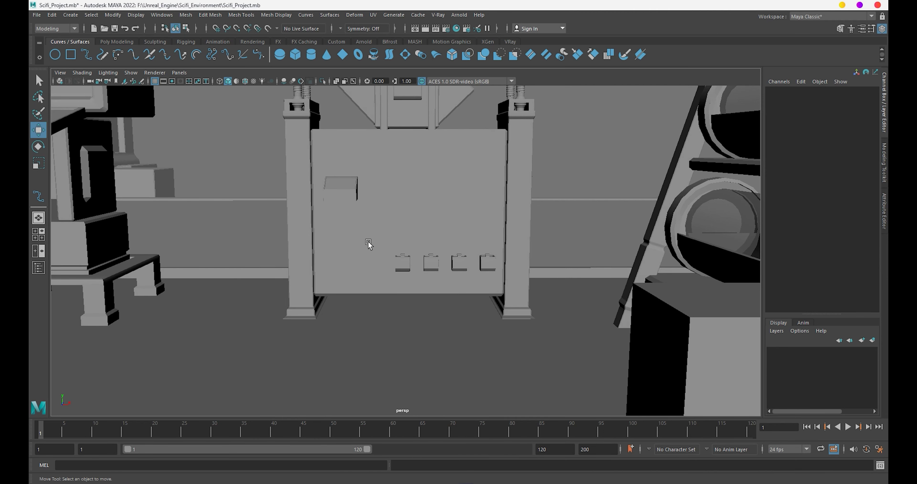
{"action": "left_click", "coordinate": [369, 245]}
{"action": "left_click", "coordinate": [403, 262]}
{"action": "key", "text": "q"}
{"action": "left_click", "coordinate": [431, 262], "text": "shift"}
{"action": "left_click", "coordinate": [459, 262], "text": "shift"}
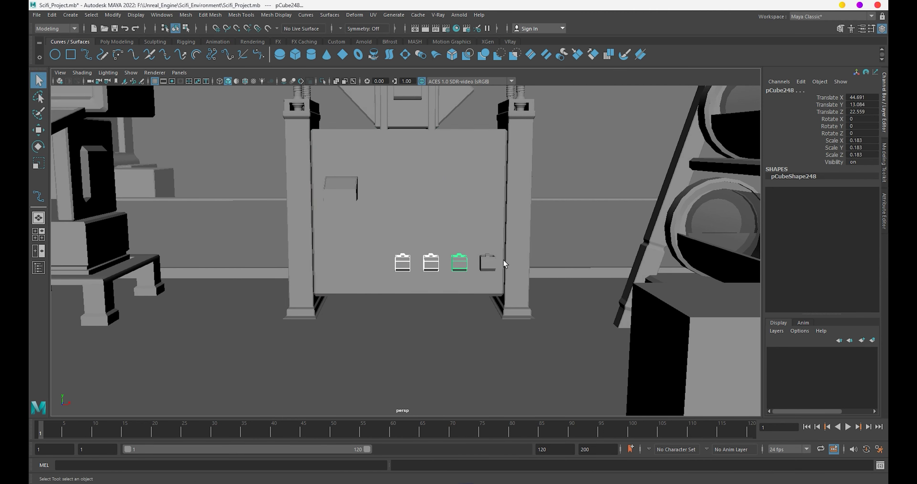
{"action": "left_click", "coordinate": [479, 229], "text": "shift"}
{"action": "left_click", "coordinate": [520, 220], "text": "shift"}
{"action": "left_click", "coordinate": [347, 194], "text": "shift"}
{"action": "left_click", "coordinate": [309, 190], "text": "shift"}
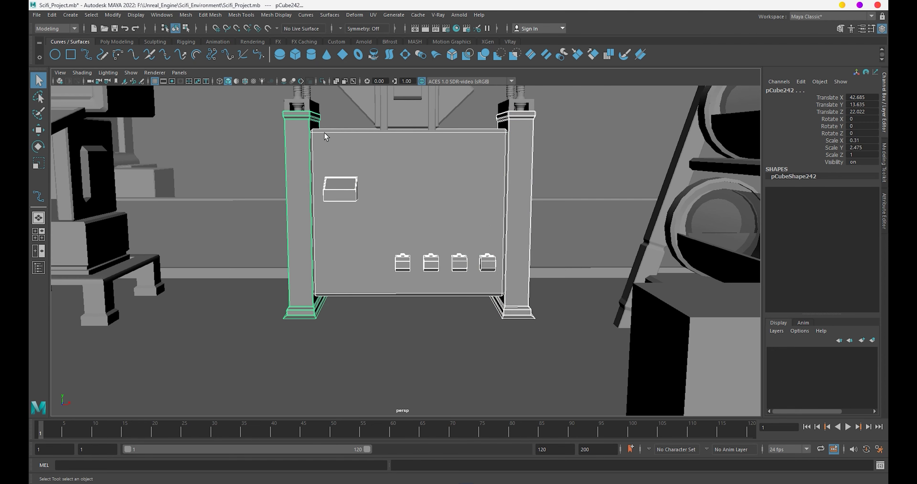
{"action": "middle_click_drag", "start_coordinate": [328, 137], "coordinate": [325, 208], "text": "alt"}
Isolate the selected parts with Ctrl+1 and switch to the front view.
{"action": "key", "text": "ctrl+1"}
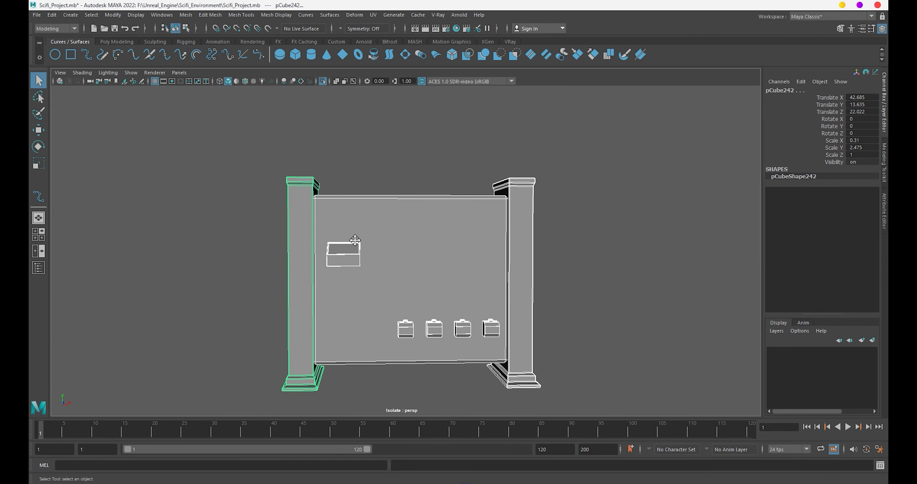
{"action": "key", "text": "f"}
{"action": "scroll", "coordinate": [367, 220], "scroll_direction": "up", "scroll_amount": 3}
{"action": "left_click", "coordinate": [637, 227]}
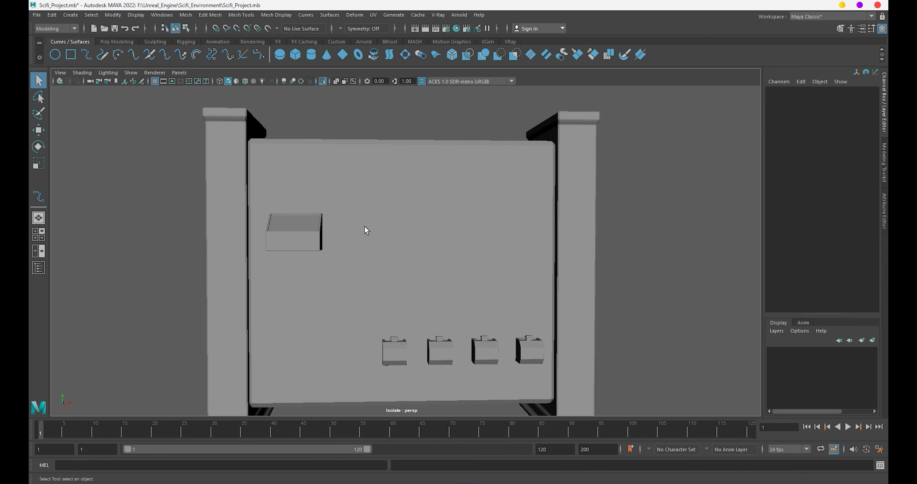
{"action": "key", "text": "space"}
{"action": "left_click_drag", "start_coordinate": [358, 228], "coordinate": [418, 270]}
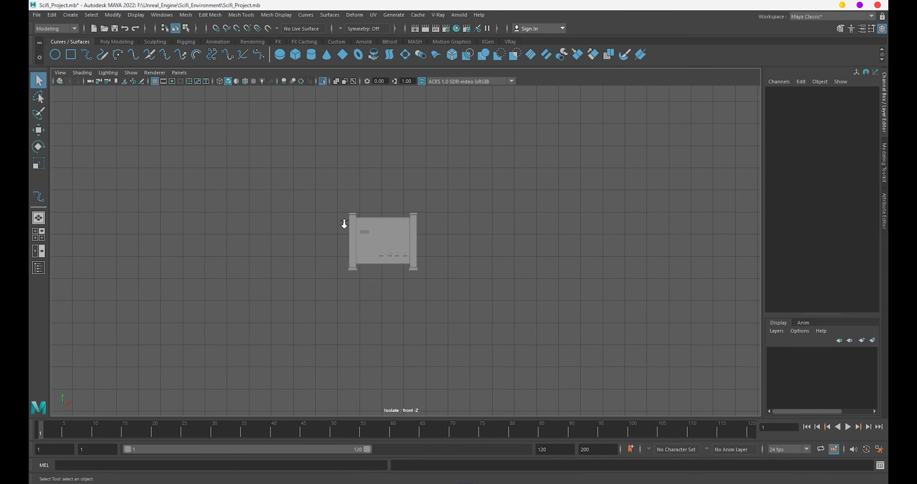
Sketch a pencil curve down the panel's left side across the connector boxes, then return to perspective.
{"action": "left_click", "coordinate": [102, 54]}
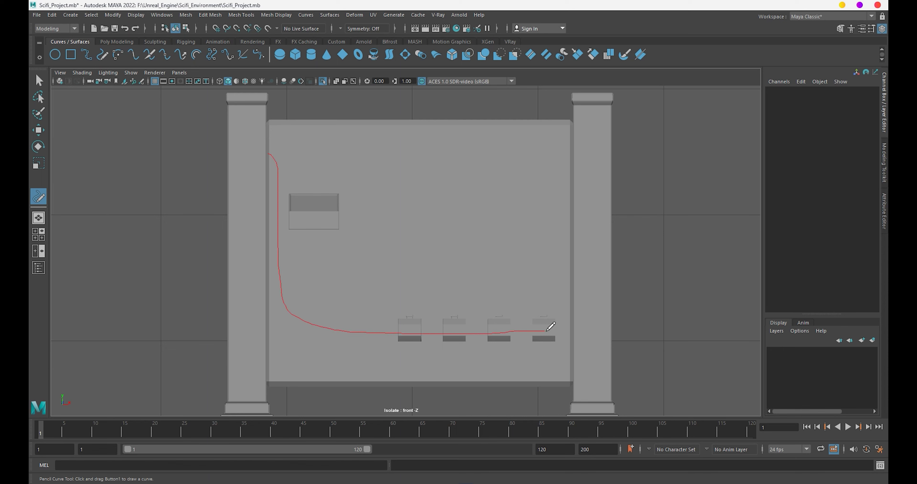
{"action": "left_click_drag", "start_coordinate": [551, 330], "coordinate": [552, 330]}
{"action": "key", "text": "space"}
{"action": "left_click_drag", "start_coordinate": [415, 298], "coordinate": [389, 262]}
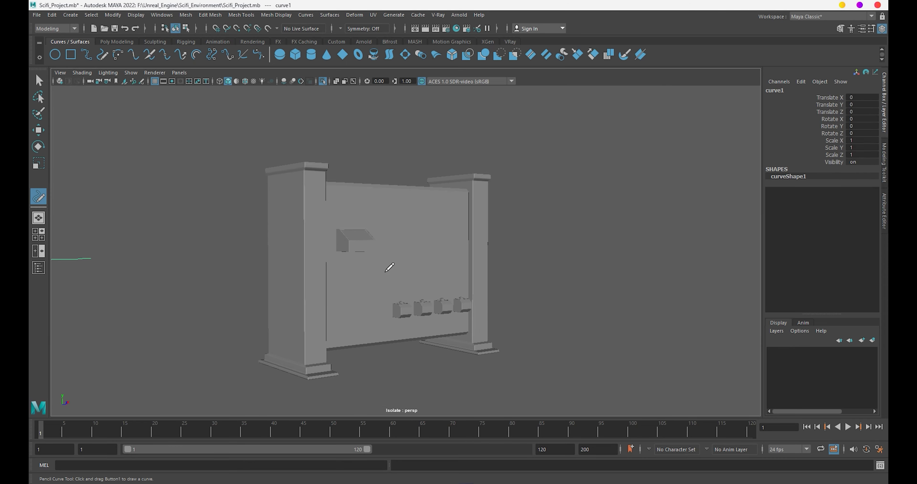
{"action": "key", "text": "w"}
{"action": "left_click", "coordinate": [498, 224]}
{"action": "scroll", "coordinate": [379, 224], "scroll_direction": "down", "scroll_amount": 3}
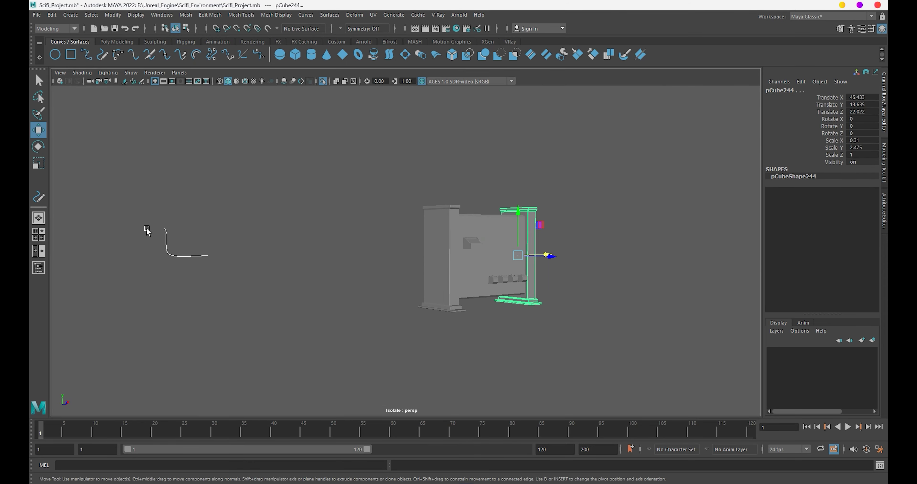
Move curve1 onto the front face of the wall panel and inspect it from several angles.
{"action": "mouse_move", "coordinate": [148, 231]}
{"action": "left_mouse_down"}
{"action": "mouse_move", "coordinate": [206, 265]}
{"action": "mouse_move", "coordinate": [566, 340]}
{"action": "mouse_move", "coordinate": [532, 271]}
{"action": "left_mouse_up"}
{"action": "scroll", "coordinate": [475, 327], "scroll_direction": "up", "scroll_amount": 5}
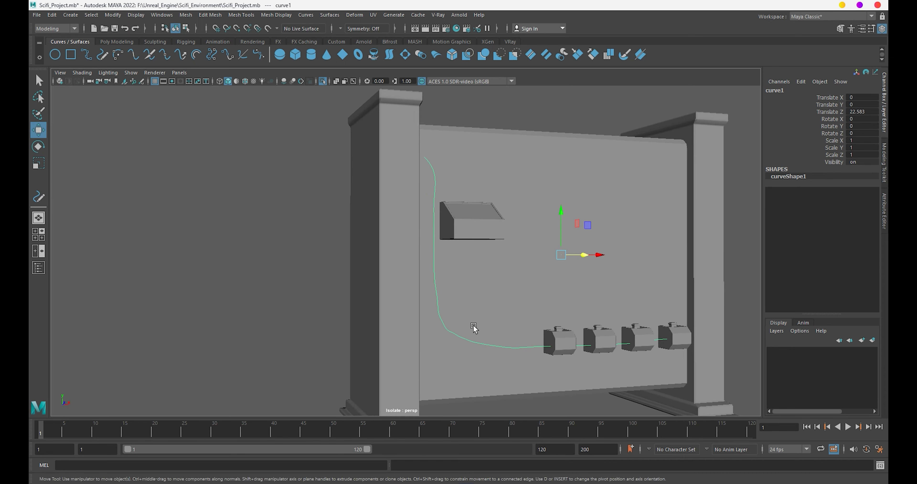
{"action": "mouse_move", "coordinate": [377, 327]}
{"action": "left_mouse_down", "text": "alt"}
{"action": "mouse_move", "coordinate": [426, 358]}
{"action": "mouse_move", "coordinate": [420, 333]}
{"action": "mouse_move", "coordinate": [367, 285]}
{"action": "mouse_move", "coordinate": [430, 337]}
{"action": "mouse_move", "coordinate": [497, 200]}
{"action": "mouse_move", "coordinate": [439, 250]}
{"action": "left_mouse_up", "text": "alt"}
{"action": "mouse_move", "coordinate": [390, 233]}
{"action": "left_mouse_down", "text": "alt"}
{"action": "mouse_move", "coordinate": [404, 250]}
{"action": "mouse_move", "coordinate": [395, 229]}
{"action": "mouse_move", "coordinate": [421, 180]}
{"action": "left_mouse_up", "text": "alt"}
{"action": "right_click_drag", "start_coordinate": [421, 179], "coordinate": [375, 231], "text": "alt"}
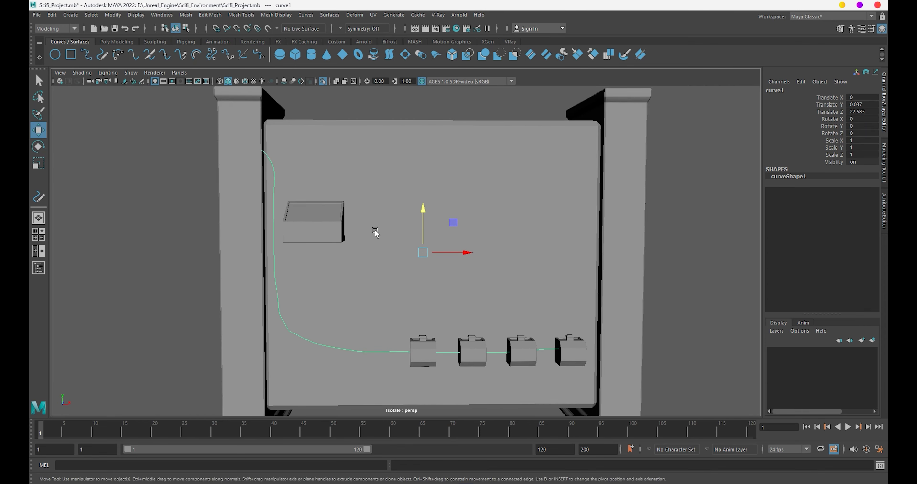
{"action": "mouse_move", "coordinate": [375, 232]}
{"action": "left_mouse_down", "text": "alt"}
{"action": "mouse_move", "coordinate": [340, 218]}
{"action": "mouse_move", "coordinate": [351, 221]}
{"action": "left_mouse_up", "text": "alt"}
{"action": "right_click_drag", "start_coordinate": [351, 221], "coordinate": [359, 224], "text": "alt"}
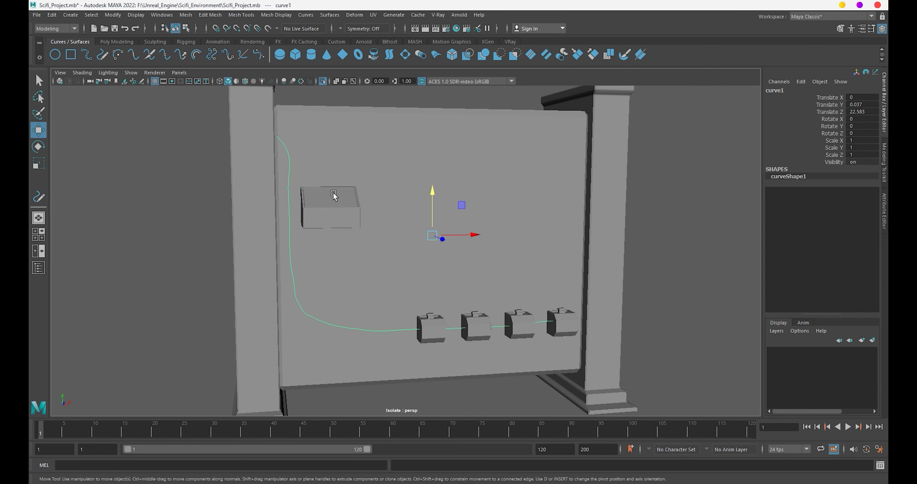
{"action": "left_click_drag", "start_coordinate": [359, 225], "coordinate": [352, 211], "text": "alt"}
{"action": "right_click_drag", "start_coordinate": [381, 248], "coordinate": [393, 250], "text": "alt"}
{"action": "left_click_drag", "start_coordinate": [392, 250], "coordinate": [379, 225], "text": "alt"}
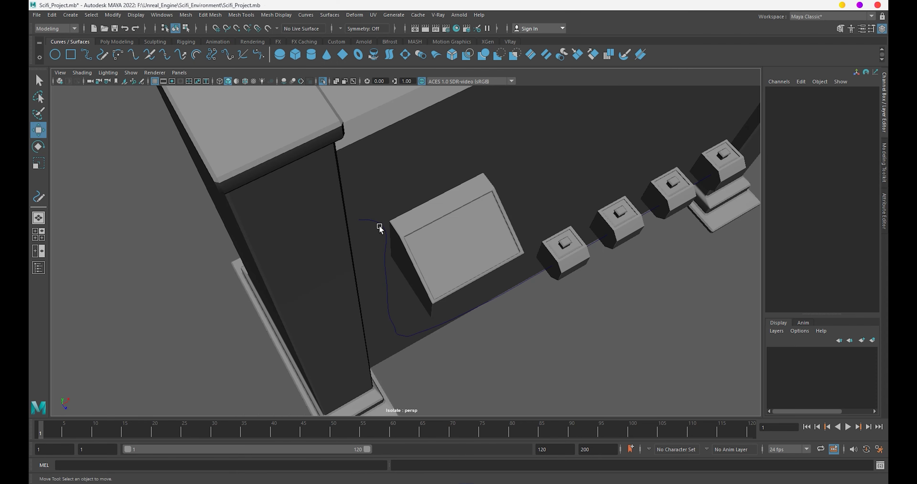
{"action": "right_click_drag", "start_coordinate": [379, 225], "coordinate": [339, 209]}
Move curve1's first CV so its top end hooks over the panel's upper-left edge.
{"action": "mouse_move", "coordinate": [361, 233]}
{"action": "left_mouse_down"}
{"action": "mouse_move", "coordinate": [373, 250]}
{"action": "mouse_move", "coordinate": [348, 224]}
{"action": "mouse_move", "coordinate": [364, 186]}
{"action": "left_mouse_up"}
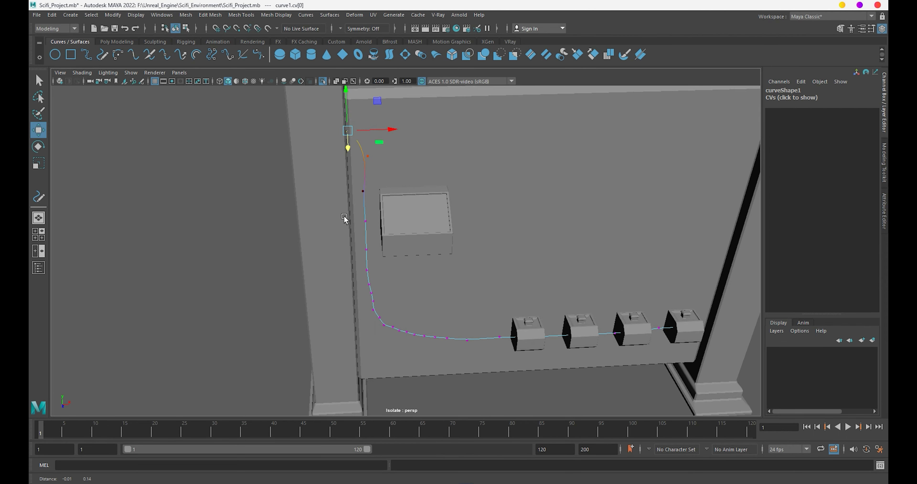
{"action": "key", "text": "F8"}
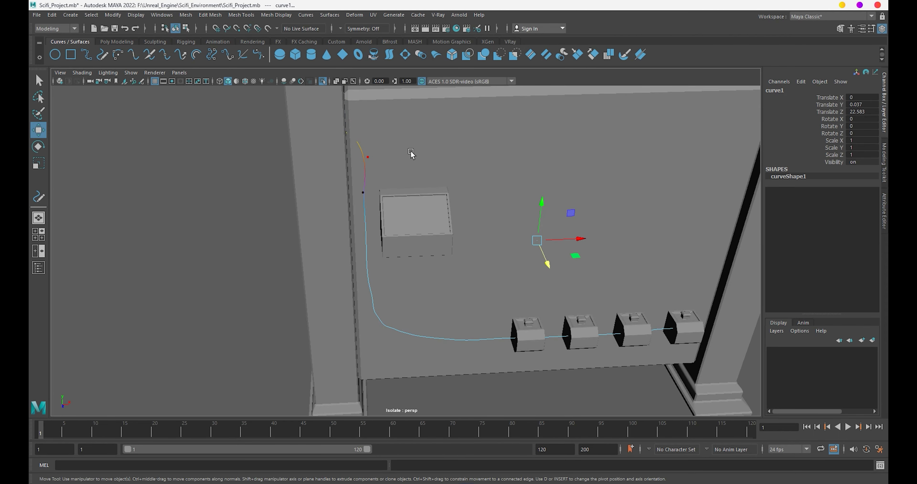
{"action": "left_click", "coordinate": [313, 237]}
{"action": "scroll", "coordinate": [426, 260], "scroll_direction": "down", "scroll_amount": 5}
Create a new polygon cylinder, pCylinder37.
{"action": "scroll", "coordinate": [453, 289], "scroll_direction": "down", "scroll_amount": 2}
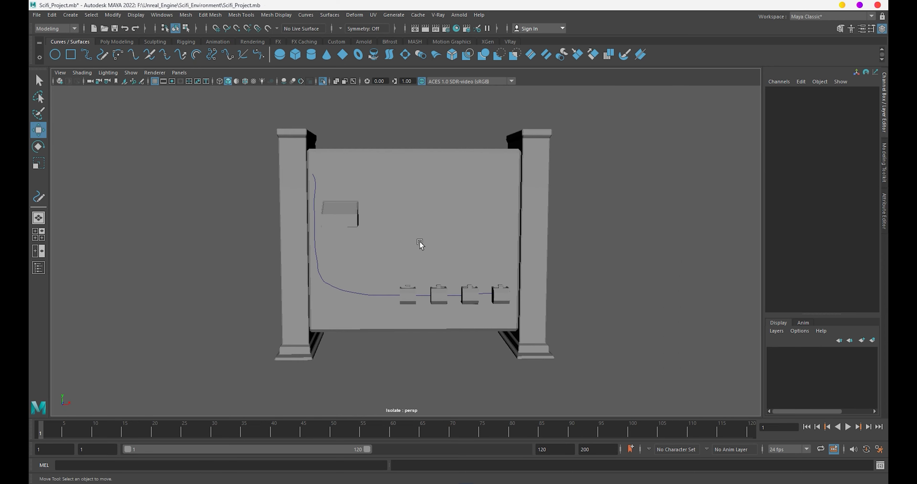
{"action": "left_click", "coordinate": [420, 245]}
{"action": "scroll", "coordinate": [265, 284], "scroll_direction": "down", "scroll_amount": 2}
{"action": "scroll", "coordinate": [342, 282], "scroll_direction": "down", "scroll_amount": 3}
Move pCylinder37 across and up onto the vent box's sloped top.
{"action": "scroll", "coordinate": [350, 279], "scroll_direction": "down", "scroll_amount": 3}
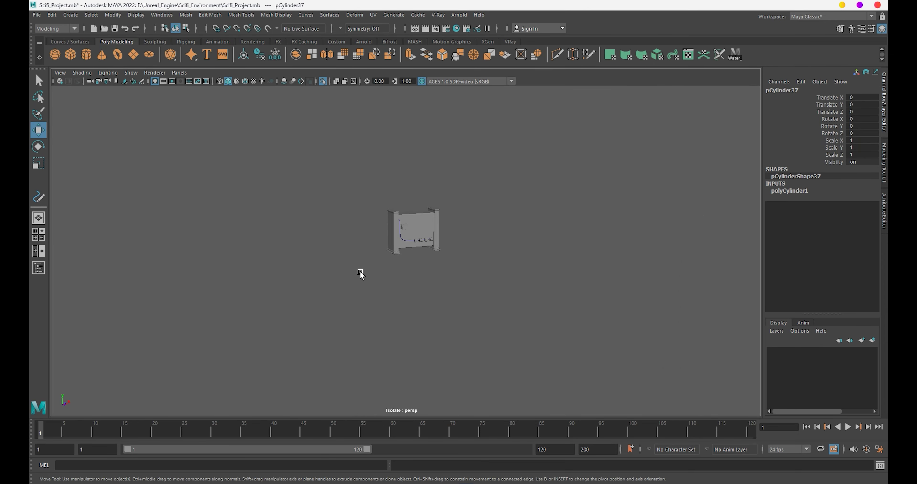
{"action": "scroll", "coordinate": [361, 277], "scroll_direction": "down", "scroll_amount": 1}
{"action": "mouse_move", "coordinate": [76, 321]}
{"action": "left_mouse_down"}
{"action": "mouse_move", "coordinate": [466, 318]}
{"action": "mouse_move", "coordinate": [406, 295]}
{"action": "left_mouse_up"}
{"action": "left_click_drag", "start_coordinate": [403, 240], "coordinate": [382, 217]}
{"action": "scroll", "coordinate": [382, 217], "scroll_direction": "up", "scroll_amount": 3}
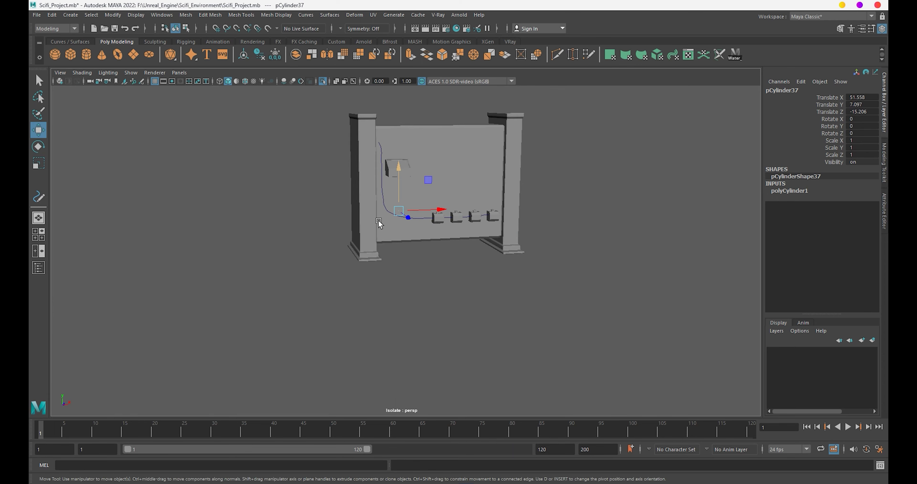
{"action": "scroll", "coordinate": [389, 317], "scroll_direction": "up", "scroll_amount": 3}
{"action": "scroll", "coordinate": [251, 162], "scroll_direction": "up", "scroll_amount": 1}
{"action": "mouse_move", "coordinate": [251, 161]}
{"action": "left_mouse_down"}
{"action": "mouse_move", "coordinate": [415, 266]}
{"action": "mouse_move", "coordinate": [537, 385]}
{"action": "mouse_move", "coordinate": [474, 201]}
{"action": "left_mouse_up"}
{"action": "mouse_move", "coordinate": [510, 245]}
{"action": "left_mouse_down"}
{"action": "mouse_move", "coordinate": [587, 300]}
{"action": "mouse_move", "coordinate": [542, 272]}
{"action": "mouse_move", "coordinate": [456, 301]}
{"action": "mouse_move", "coordinate": [421, 219]}
{"action": "mouse_move", "coordinate": [470, 285]}
{"action": "left_mouse_up"}
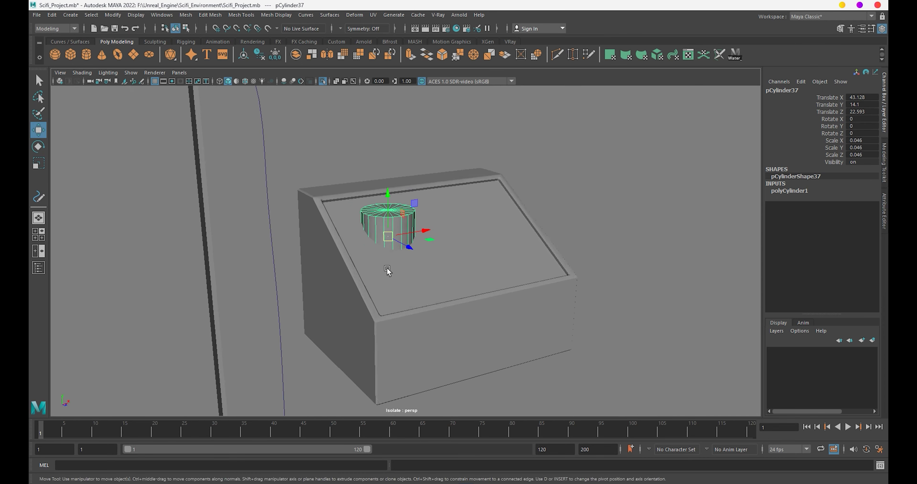
{"action": "left_click_drag", "start_coordinate": [387, 270], "coordinate": [542, 290], "text": "alt"}
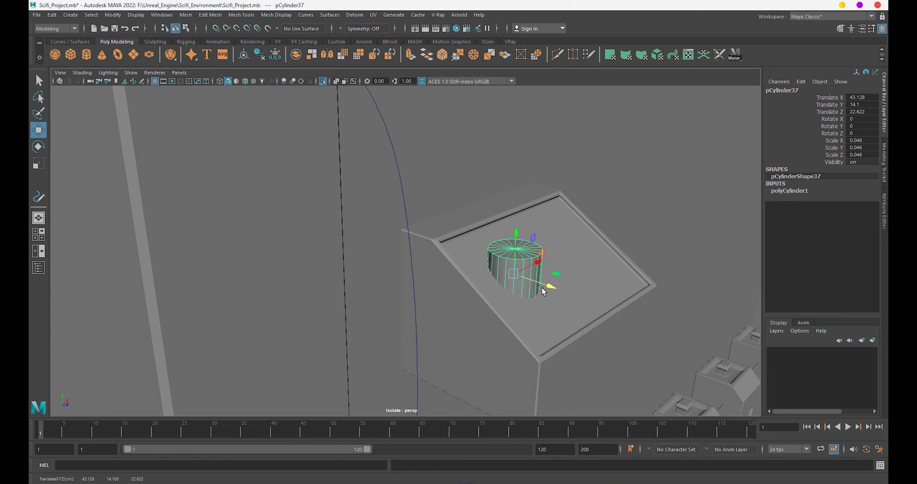
Tilt the cylinder to Rotate X 34.87, scale it to 0.031/0.012/0.031, and seat it on the slope.
{"action": "key", "text": "e"}
{"action": "mouse_move", "coordinate": [539, 260]}
{"action": "left_mouse_down"}
{"action": "mouse_move", "coordinate": [543, 276]}
{"action": "mouse_move", "coordinate": [524, 284]}
{"action": "mouse_move", "coordinate": [472, 269]}
{"action": "mouse_move", "coordinate": [350, 261]}
{"action": "mouse_move", "coordinate": [379, 251]}
{"action": "mouse_move", "coordinate": [342, 252]}
{"action": "mouse_move", "coordinate": [486, 261]}
{"action": "mouse_move", "coordinate": [440, 260]}
{"action": "left_mouse_up"}
{"action": "key", "text": "r"}
{"action": "key", "text": "w"}
{"action": "key", "text": "r"}
{"action": "key", "text": "w"}
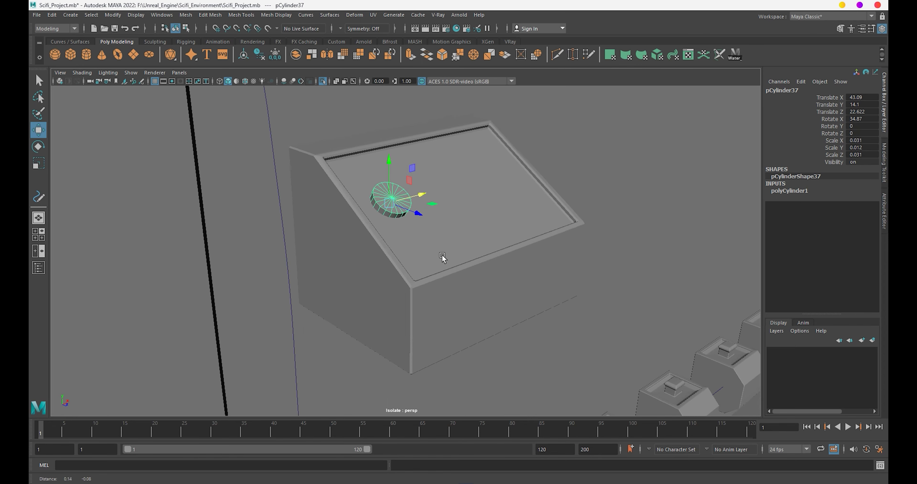
{"action": "scroll", "coordinate": [408, 258], "scroll_direction": "up", "scroll_amount": 5}
{"action": "scroll", "coordinate": [392, 236], "scroll_direction": "up", "scroll_amount": 3}
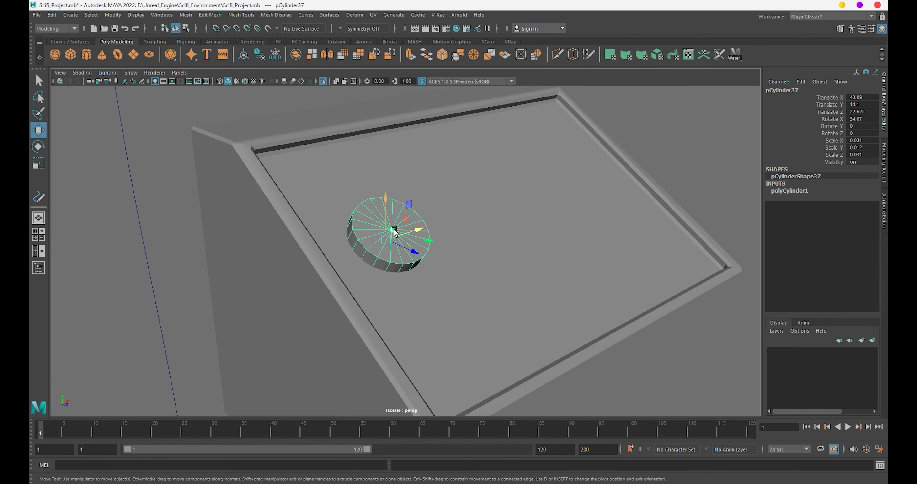
{"action": "left_click_drag", "start_coordinate": [394, 232], "coordinate": [377, 226]}
{"action": "scroll", "coordinate": [378, 226], "scroll_direction": "up", "scroll_amount": 2}
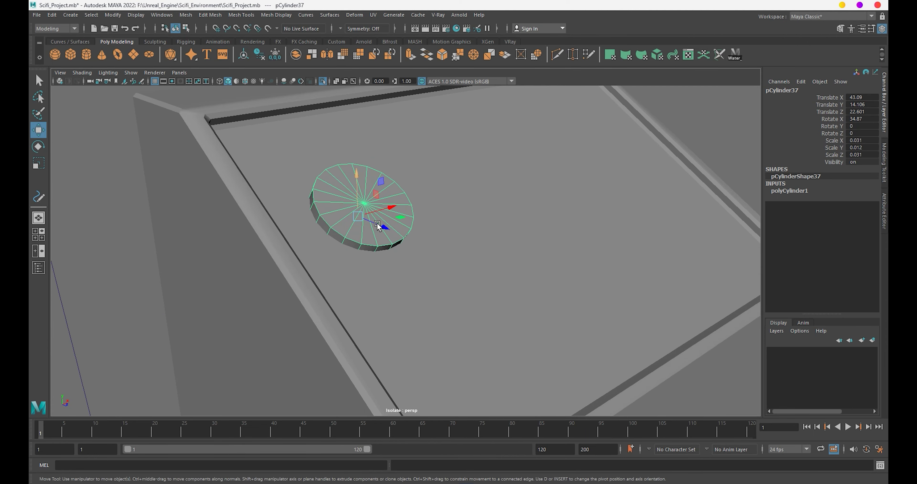
{"action": "right_click_drag", "start_coordinate": [342, 194], "coordinate": [341, 189]}
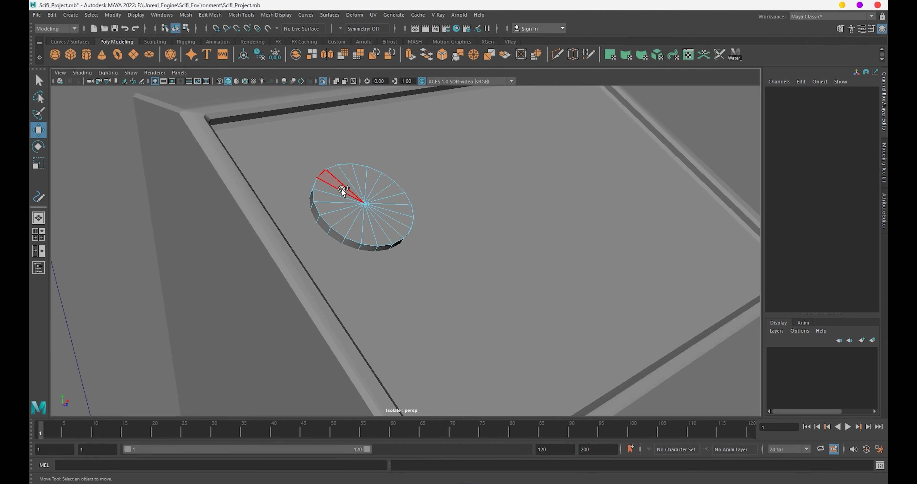
Extrude the disc's top face several times, shrinking the inner face to form a recessed knob.
{"action": "left_click", "coordinate": [369, 195]}
{"action": "key", "text": "ctrl+e"}
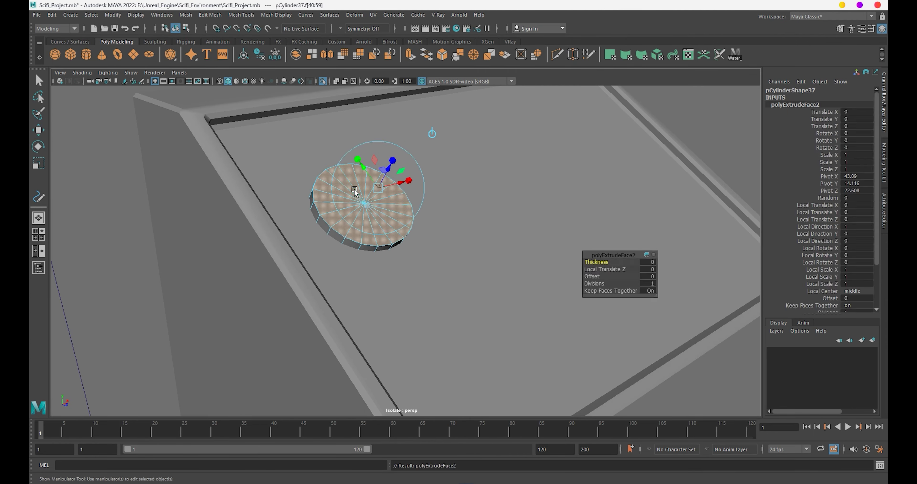
{"action": "left_click_drag", "start_coordinate": [385, 175], "coordinate": [388, 173]}
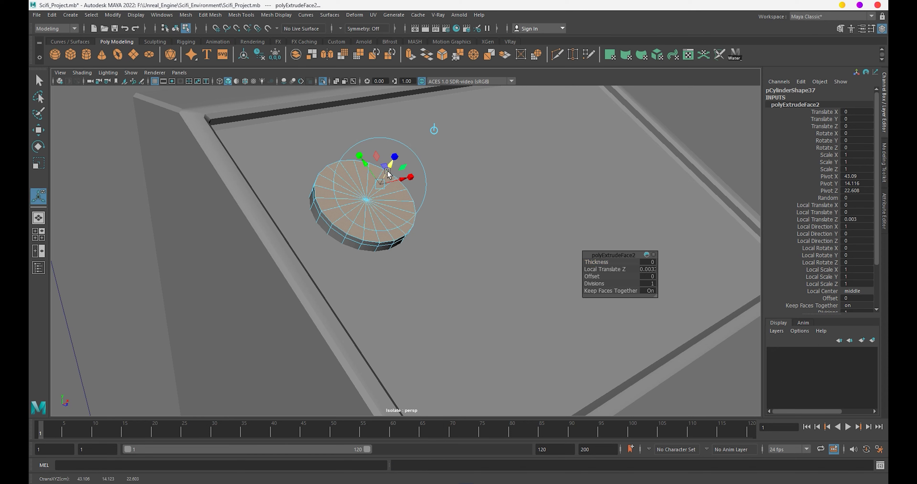
{"action": "key", "text": "ctrl+e"}
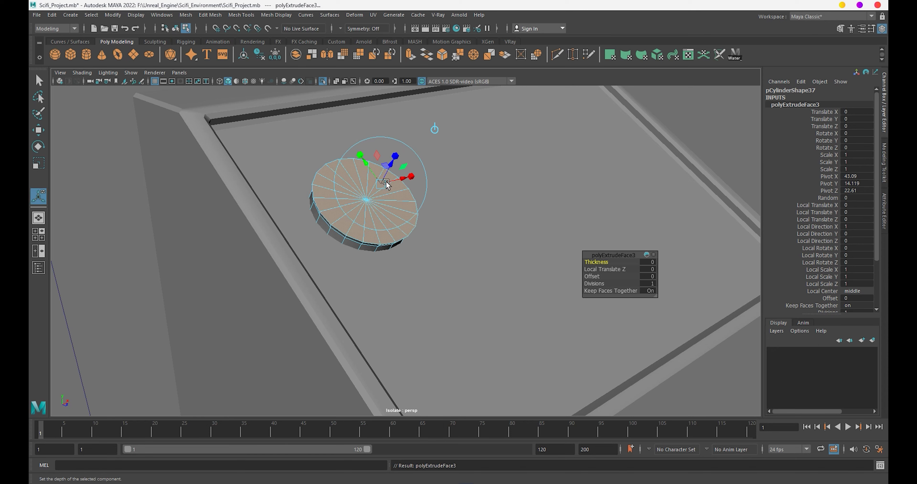
{"action": "mouse_move", "coordinate": [384, 182]}
{"action": "left_mouse_down"}
{"action": "mouse_move", "coordinate": [394, 153]}
{"action": "mouse_move", "coordinate": [374, 183]}
{"action": "mouse_move", "coordinate": [387, 173]}
{"action": "left_mouse_up"}
{"action": "key", "text": "ctrl+e"}
{"action": "key", "text": "ctrl+e"}
{"action": "key", "text": "ctrl+e"}
{"action": "left_click", "coordinate": [390, 168]}
{"action": "key", "text": "ctrl+e"}
{"action": "key", "text": "ctrl+e"}
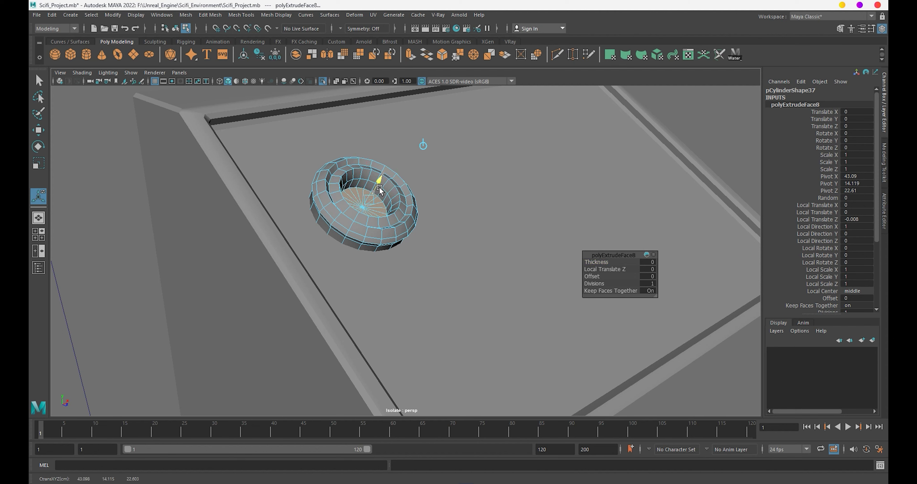
{"action": "key", "text": "ctrl+e"}
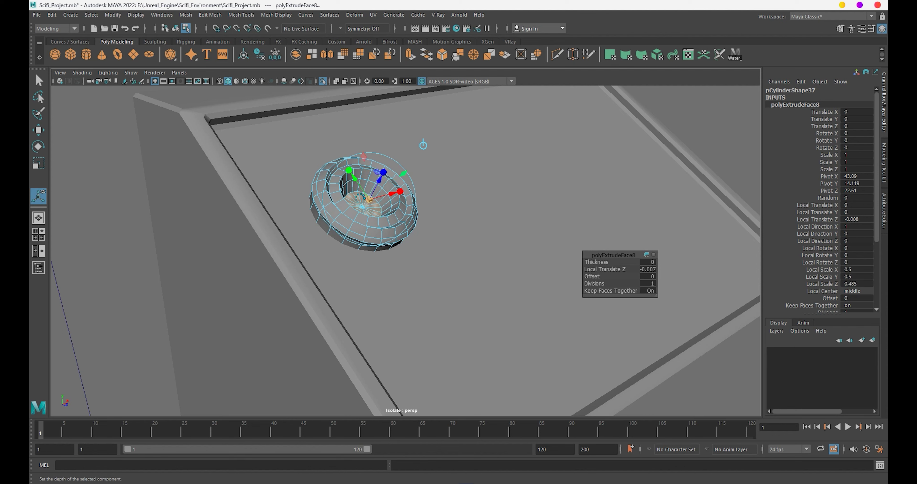
{"action": "left_click_drag", "start_coordinate": [372, 190], "coordinate": [358, 201]}
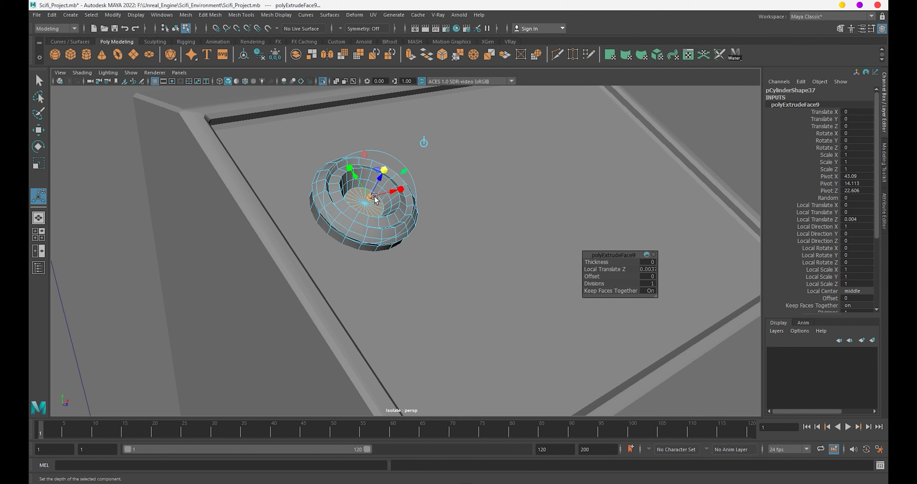
{"action": "right_click_drag", "start_coordinate": [358, 202], "coordinate": [417, 214]}
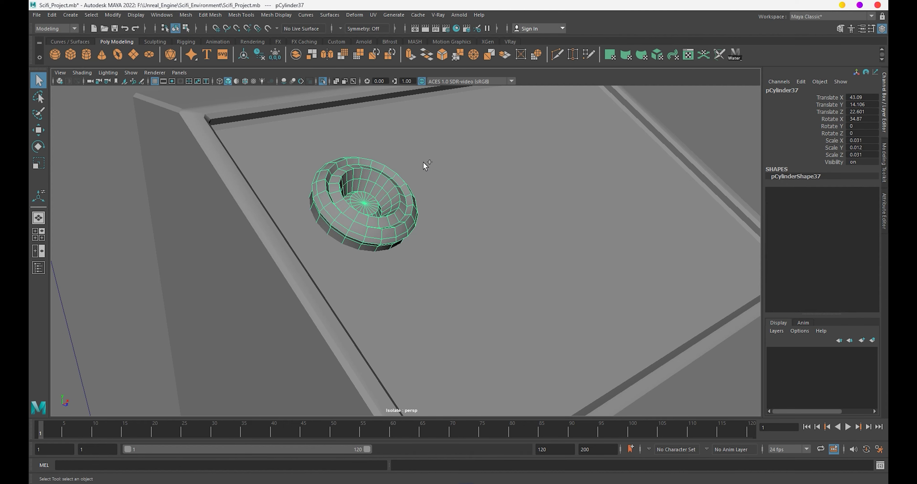
Bevel the edges of the dial button cylinder.
{"action": "key", "text": "w"}
{"action": "left_click", "coordinate": [643, 327]}
{"action": "mouse_move", "coordinate": [643, 327]}
{"action": "left_mouse_down", "text": "alt"}
{"action": "mouse_move", "coordinate": [485, 321]}
{"action": "mouse_move", "coordinate": [430, 264]}
{"action": "left_mouse_up", "text": "alt"}
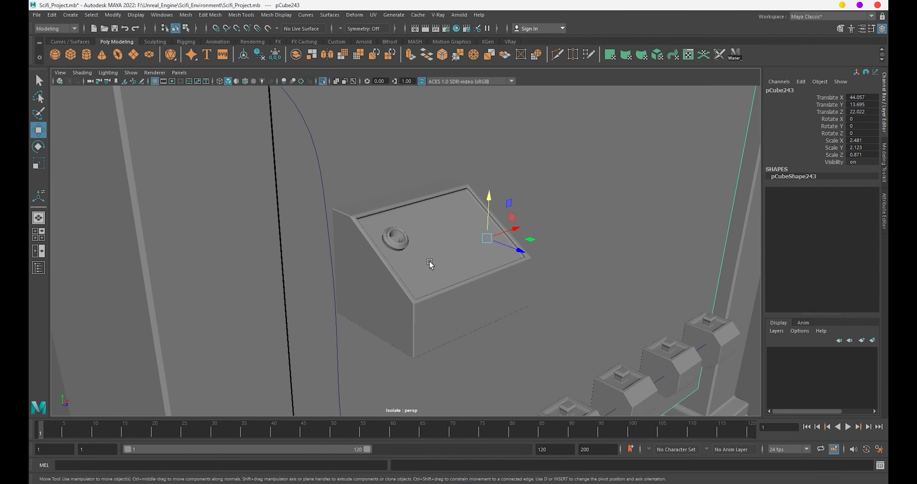
{"action": "scroll", "coordinate": [380, 239], "scroll_direction": "up", "scroll_amount": 5}
{"action": "left_click", "coordinate": [379, 238]}
{"action": "left_click", "coordinate": [379, 227], "text": "ctrl"}
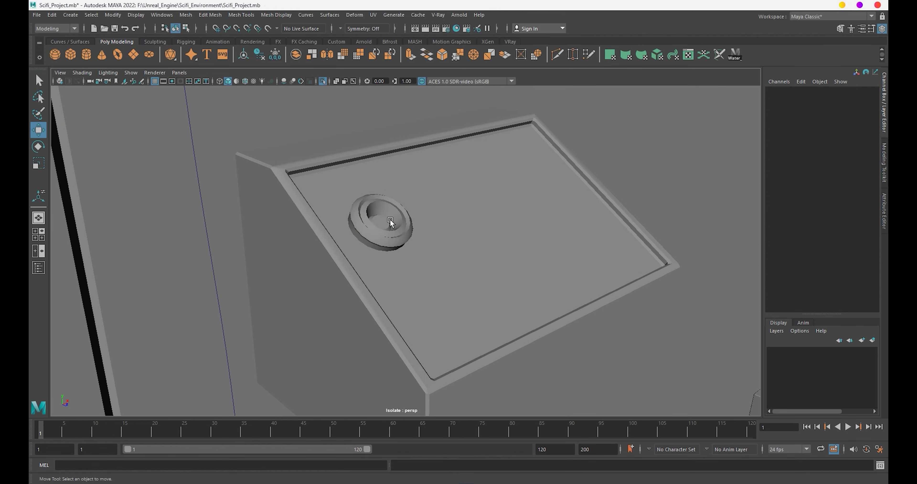
{"action": "key", "text": "ctrl+b"}
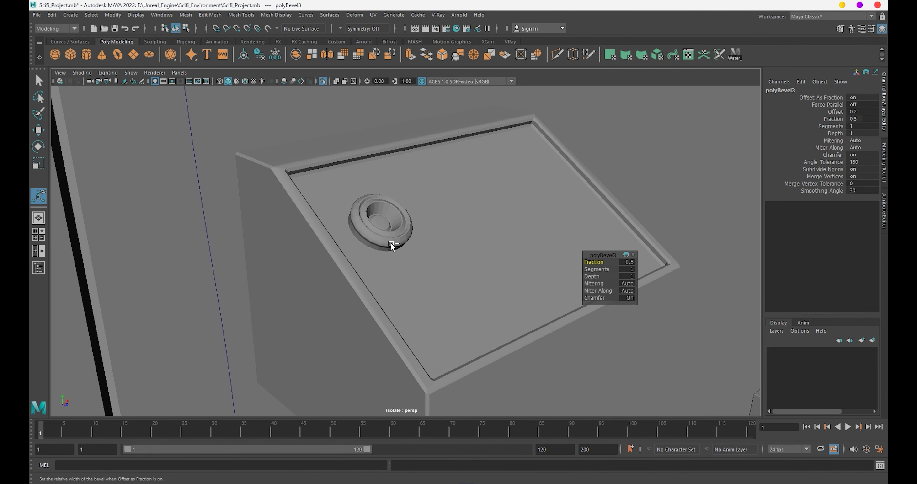
{"action": "left_click", "coordinate": [391, 242]}
Duplicate the knob to the right twice, forming an evenly spaced row of three.
{"action": "key", "text": "w"}
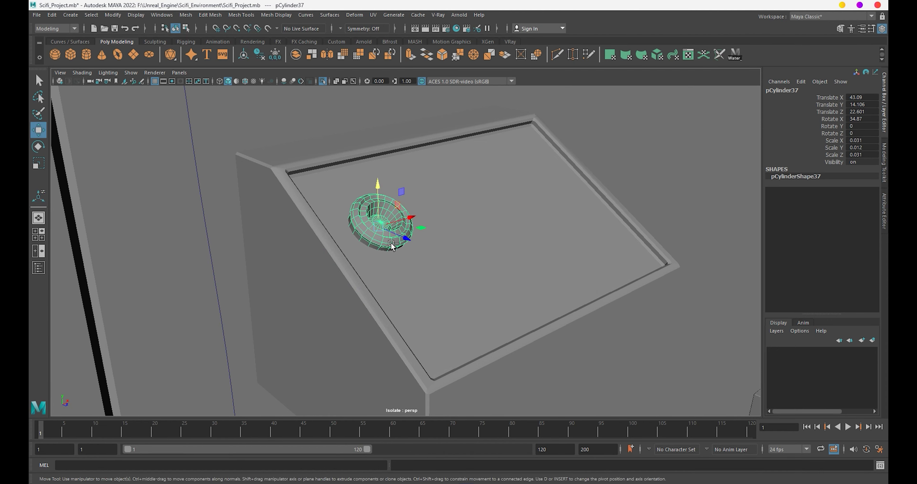
{"action": "key", "text": "ctrl+d"}
{"action": "left_click_drag", "start_coordinate": [407, 211], "coordinate": [484, 189]}
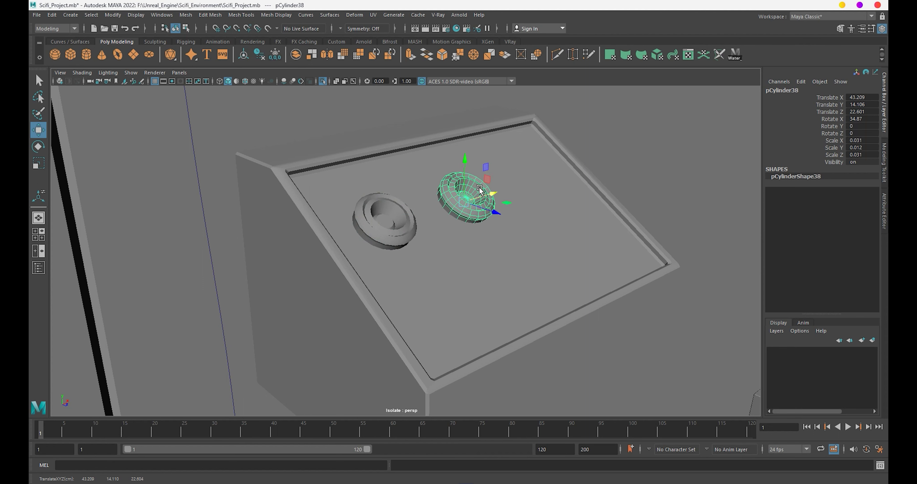
{"action": "key", "text": "shift+d"}
Copy the first knob downward to start the second row, then review the console layout.
{"action": "left_click", "coordinate": [401, 237]}
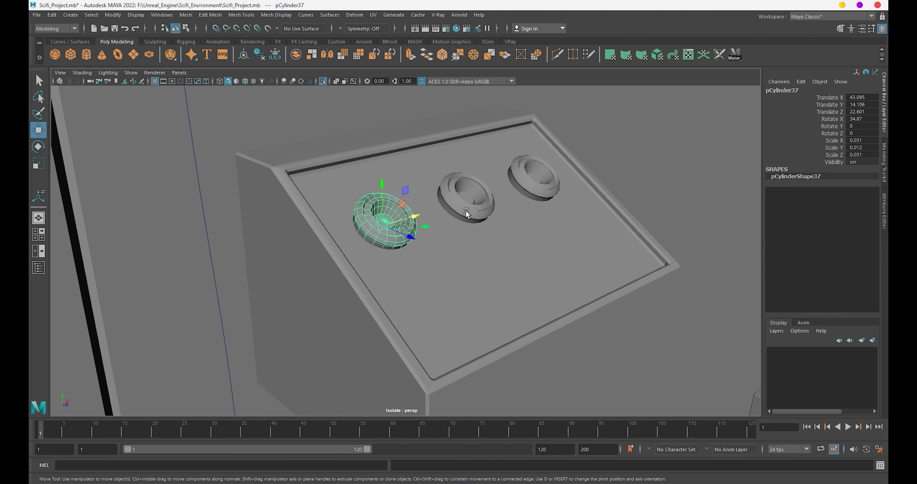
{"action": "key", "text": "ctrl+d"}
{"action": "left_click_drag", "start_coordinate": [381, 192], "coordinate": [464, 313]}
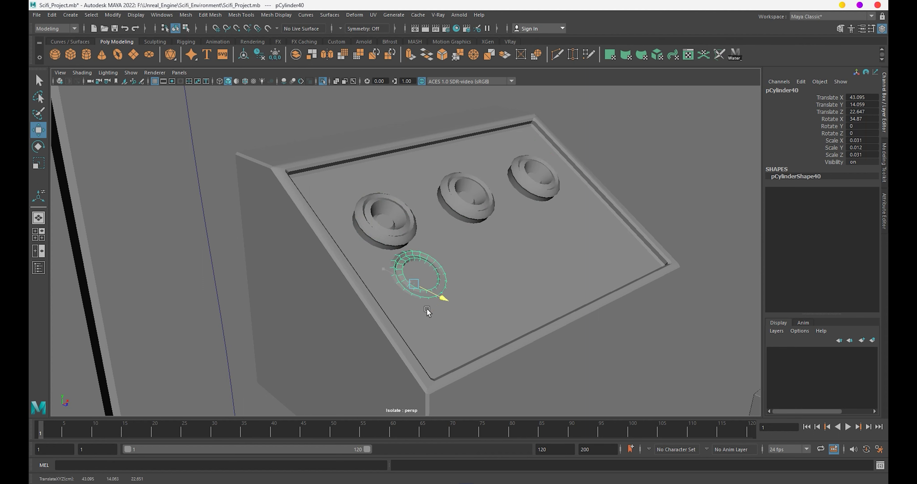
{"action": "scroll", "coordinate": [464, 313], "scroll_direction": "down", "scroll_amount": 5}
{"action": "mouse_move", "coordinate": [420, 246]}
{"action": "left_mouse_down"}
{"action": "mouse_move", "coordinate": [391, 270]}
{"action": "mouse_move", "coordinate": [262, 284]}
{"action": "mouse_move", "coordinate": [292, 261]}
{"action": "mouse_move", "coordinate": [367, 254]}
{"action": "left_mouse_up"}
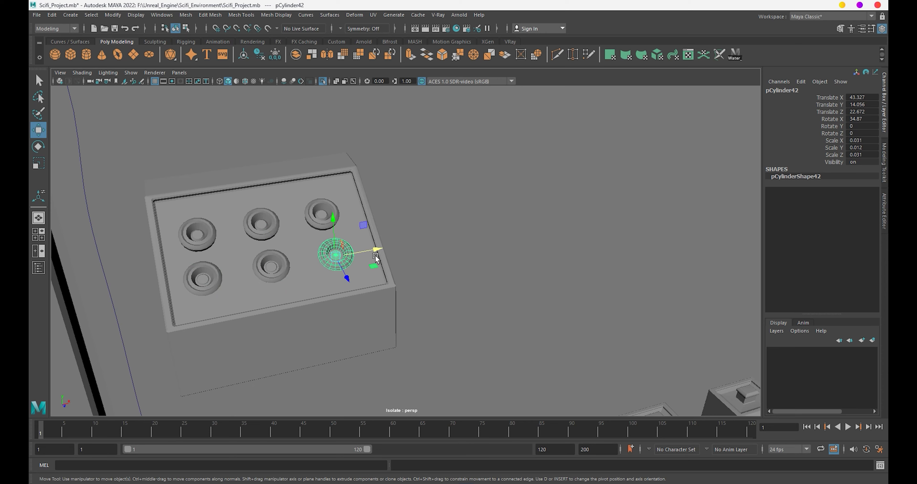
{"action": "scroll", "coordinate": [367, 255], "scroll_direction": "down", "scroll_amount": 8}
{"action": "mouse_move", "coordinate": [359, 313]}
{"action": "left_mouse_down", "text": "alt"}
{"action": "mouse_move", "coordinate": [463, 272]}
{"action": "mouse_move", "coordinate": [556, 281]}
{"action": "mouse_move", "coordinate": [387, 251]}
{"action": "mouse_move", "coordinate": [382, 304]}
{"action": "left_mouse_up", "text": "alt"}
{"action": "left_click", "coordinate": [574, 282]}
In the zoomed front view, draw pencil curves from the console dials across the wall.
{"action": "key", "text": "space"}
{"action": "scroll", "coordinate": [388, 283], "scroll_direction": "up", "scroll_amount": 2}
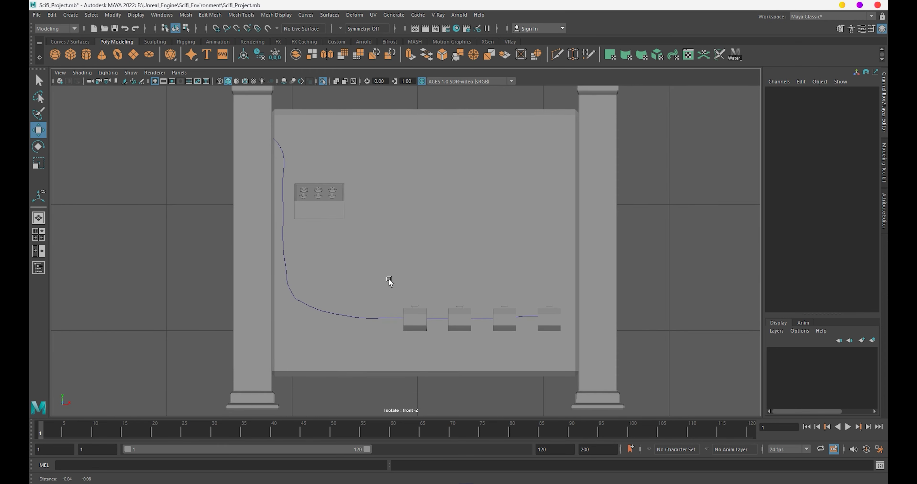
{"action": "scroll", "coordinate": [389, 295], "scroll_direction": "up", "scroll_amount": 3}
{"action": "scroll", "coordinate": [389, 285], "scroll_direction": "up", "scroll_amount": 1}
{"action": "scroll", "coordinate": [370, 256], "scroll_direction": "up", "scroll_amount": 1}
{"action": "scroll", "coordinate": [365, 254], "scroll_direction": "up", "scroll_amount": 1}
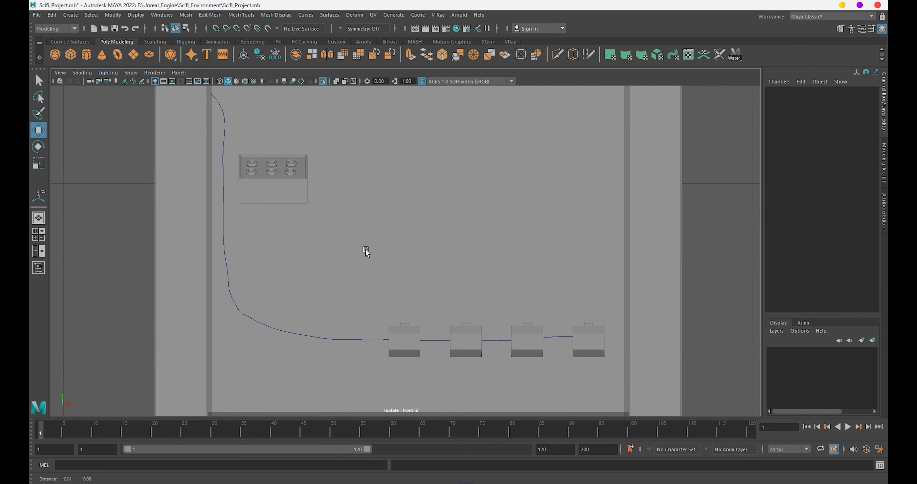
{"action": "left_click", "coordinate": [70, 41]}
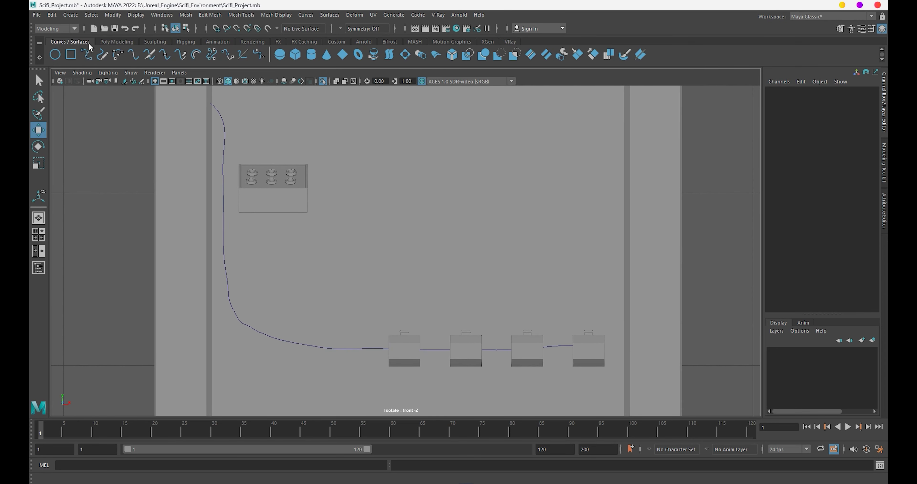
{"action": "left_click", "coordinate": [102, 55]}
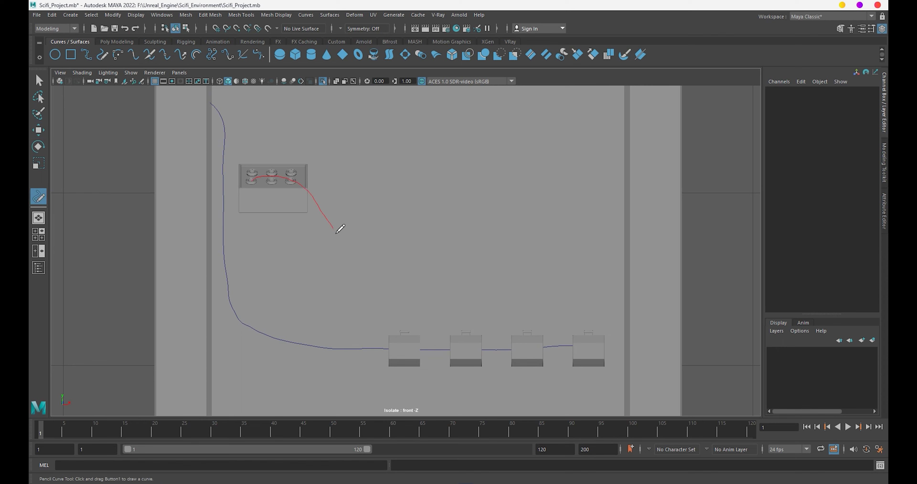
{"action": "left_click_drag", "start_coordinate": [409, 328], "coordinate": [406, 330]}
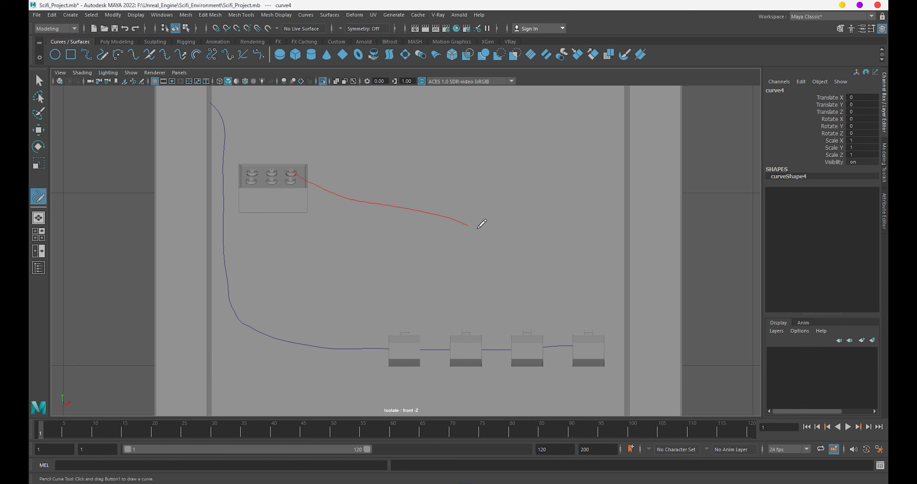
{"action": "left_click_drag", "start_coordinate": [585, 318], "coordinate": [583, 321]}
Draw another cable curve from the console down to a connector box.
{"action": "scroll", "coordinate": [373, 242], "scroll_direction": "up", "scroll_amount": 1}
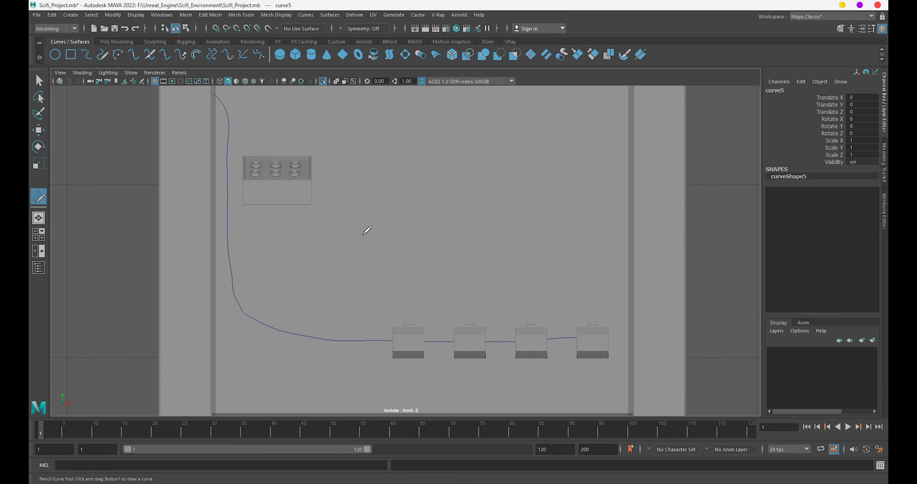
{"action": "scroll", "coordinate": [367, 233], "scroll_direction": "up", "scroll_amount": 1}
{"action": "left_click_drag", "start_coordinate": [330, 223], "coordinate": [261, 181], "text": "alt"}
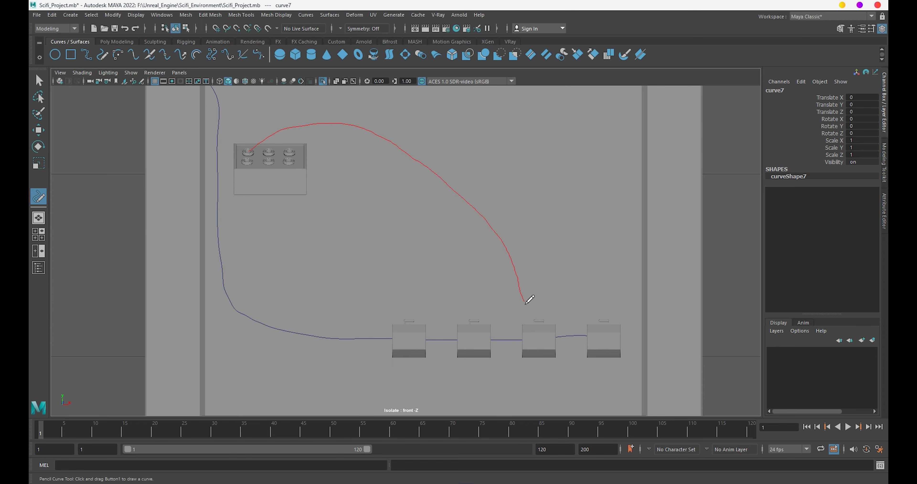
{"action": "key", "text": "ctrl+z"}
{"action": "left_click", "coordinate": [260, 141]}
{"action": "left_click_drag", "start_coordinate": [603, 307], "coordinate": [602, 307]}
{"action": "left_click_drag", "start_coordinate": [491, 290], "coordinate": [444, 256]}
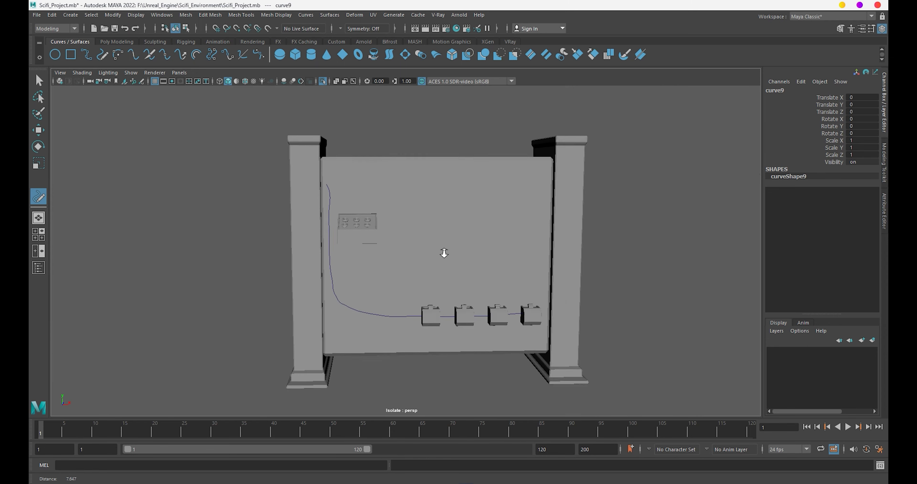
Marquee-select the drawn cable curves and move them onto the wall.
{"action": "key", "text": "w"}
{"action": "left_click_drag", "start_coordinate": [100, 155], "coordinate": [187, 235]}
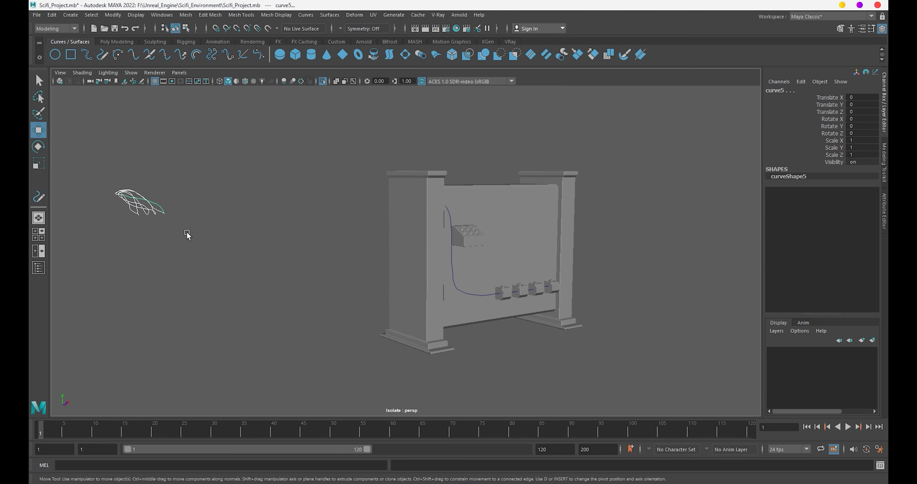
{"action": "mouse_move", "coordinate": [154, 205]}
{"action": "left_mouse_down"}
{"action": "mouse_move", "coordinate": [614, 358]}
{"action": "mouse_move", "coordinate": [545, 347]}
{"action": "left_mouse_up"}
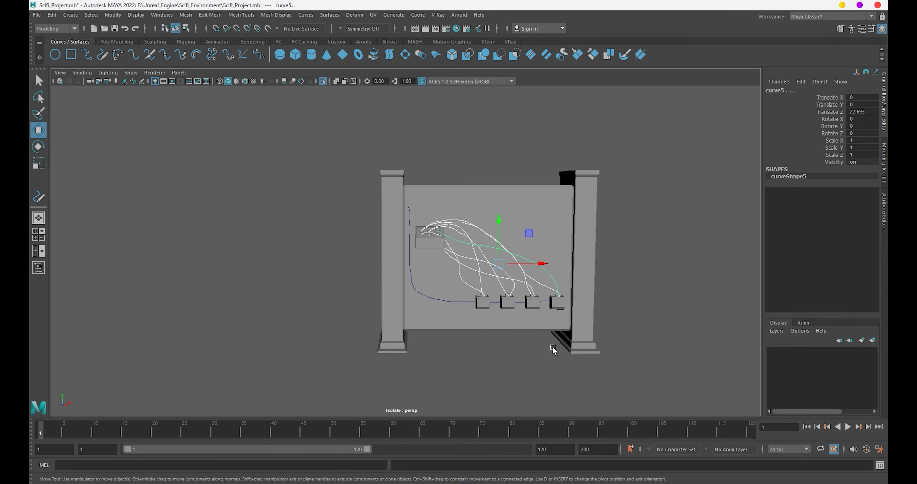
{"action": "scroll", "coordinate": [480, 245], "scroll_direction": "up", "scroll_amount": 5}
{"action": "left_click_drag", "start_coordinate": [481, 245], "coordinate": [338, 208], "text": "alt"}
{"action": "scroll", "coordinate": [415, 279], "scroll_direction": "up", "scroll_amount": 3}
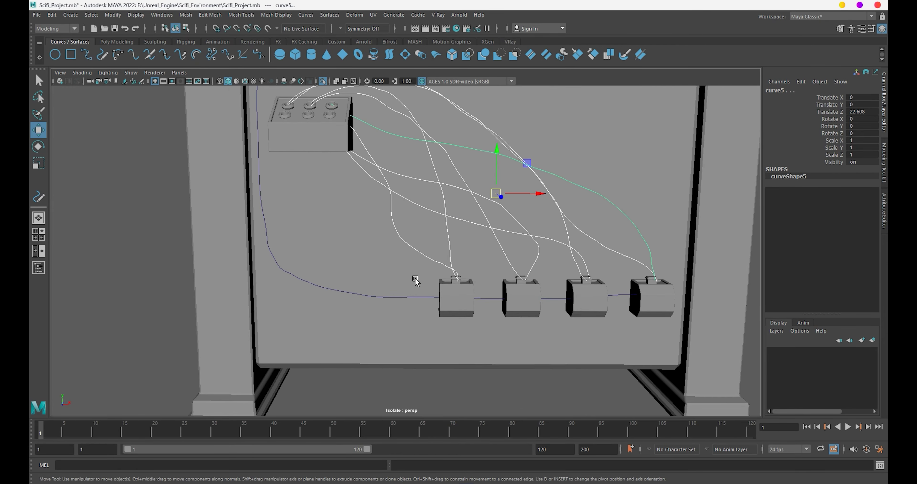
Bend curve4's middle CVs using soft selection with an enlarged falloff.
{"action": "left_click", "coordinate": [409, 296]}
{"action": "mouse_move", "coordinate": [418, 297]}
{"action": "left_mouse_down", "text": "alt"}
{"action": "mouse_move", "coordinate": [452, 259]}
{"action": "mouse_move", "coordinate": [437, 262]}
{"action": "mouse_move", "coordinate": [507, 273]}
{"action": "left_mouse_up", "text": "alt"}
{"action": "left_click", "coordinate": [429, 255]}
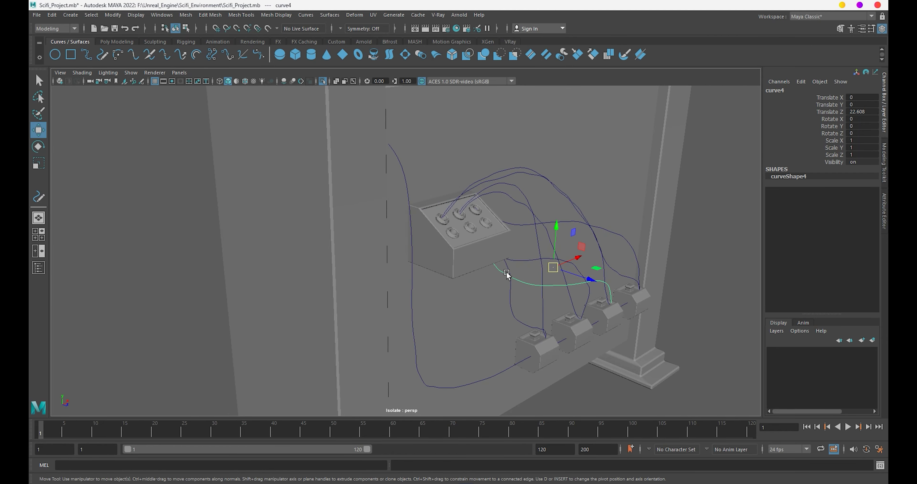
{"action": "right_click_drag", "start_coordinate": [465, 260], "coordinate": [463, 258]}
{"action": "mouse_move", "coordinate": [442, 222]}
{"action": "left_mouse_down"}
{"action": "mouse_move", "coordinate": [483, 259]}
{"action": "mouse_move", "coordinate": [516, 257]}
{"action": "left_mouse_up"}
{"action": "key", "text": "ctrl+z"}
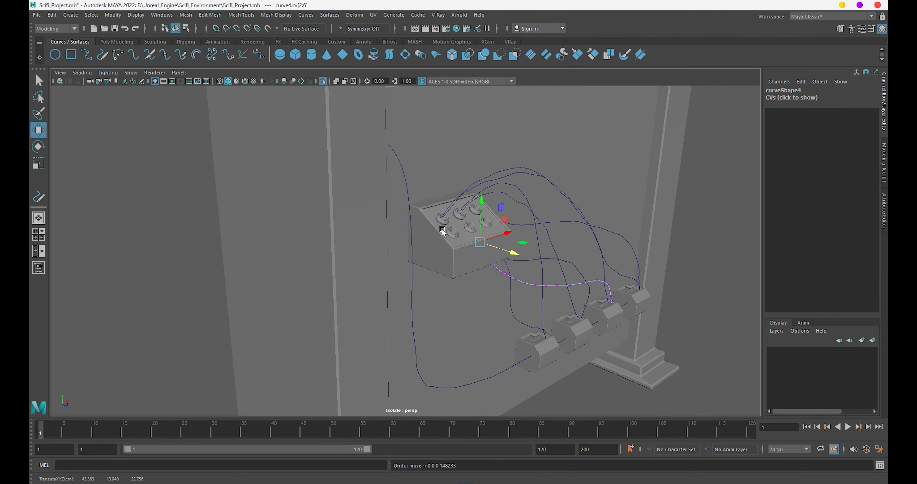
{"action": "key", "text": "b"}
{"action": "left_click_drag", "start_coordinate": [441, 230], "coordinate": [651, 389]}
{"action": "left_click_drag", "start_coordinate": [508, 254], "coordinate": [513, 256]}
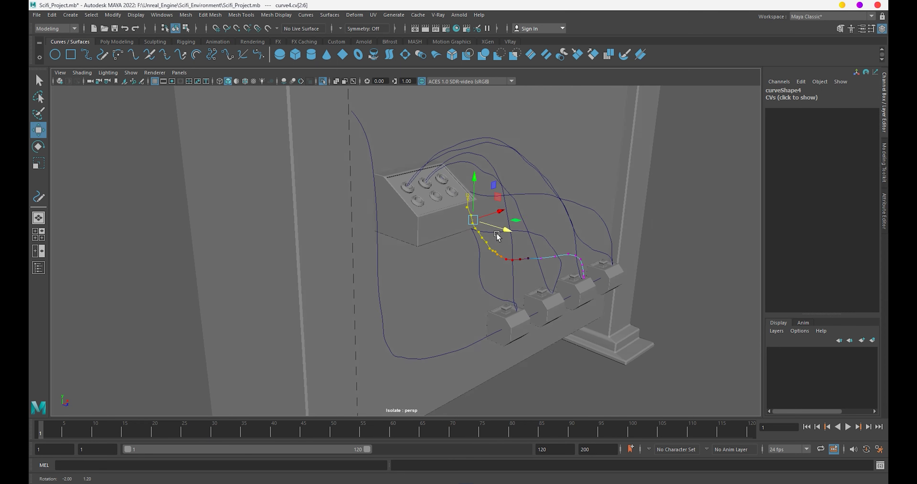
Adjust the soft-selection falloff and CVs around curve4's end so it starts at a knob.
{"action": "left_click_drag", "start_coordinate": [533, 271], "coordinate": [553, 225], "text": "alt"}
{"action": "left_click_drag", "start_coordinate": [596, 254], "coordinate": [528, 199], "text": "alt"}
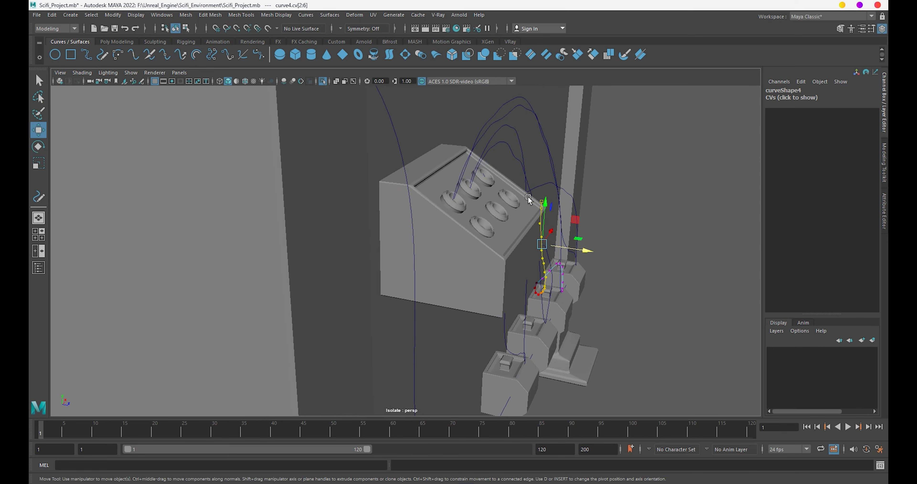
{"action": "left_click", "coordinate": [549, 205]}
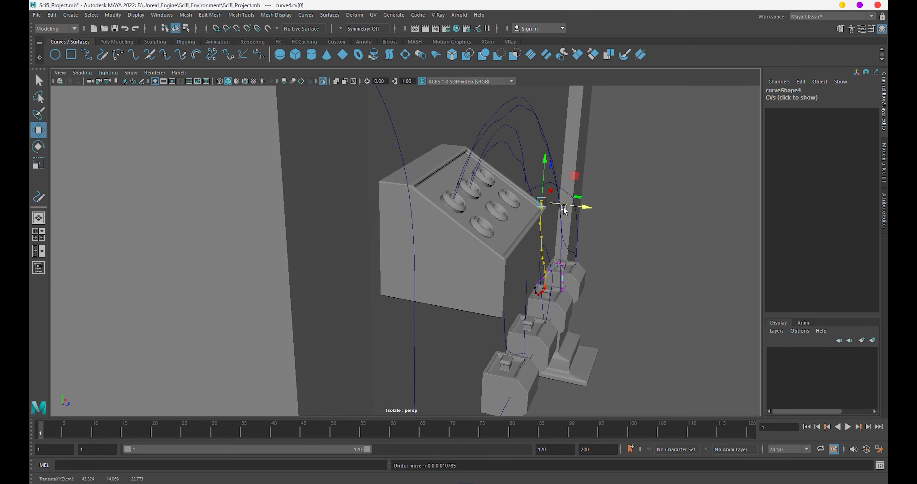
{"action": "mouse_move", "coordinate": [548, 213]}
{"action": "left_mouse_down"}
{"action": "mouse_move", "coordinate": [566, 222]}
{"action": "mouse_move", "coordinate": [544, 200]}
{"action": "left_mouse_up"}
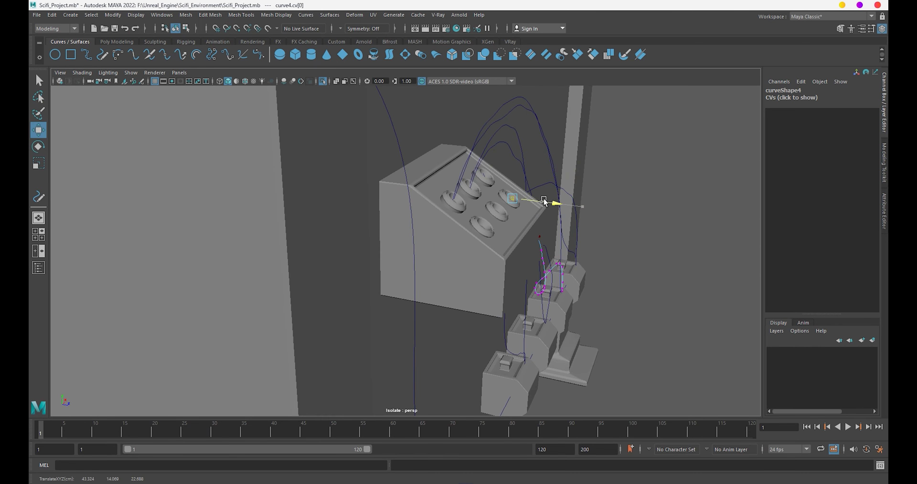
{"action": "left_click", "coordinate": [555, 237]}
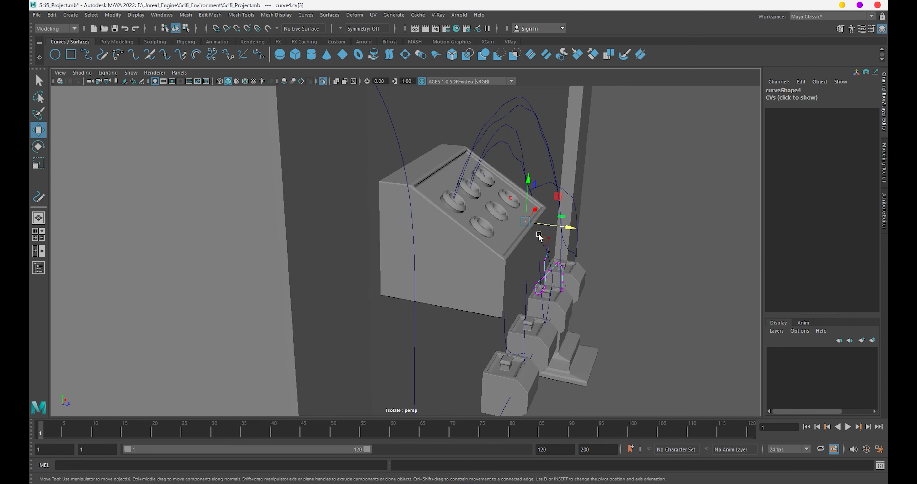
{"action": "left_click", "coordinate": [528, 218]}
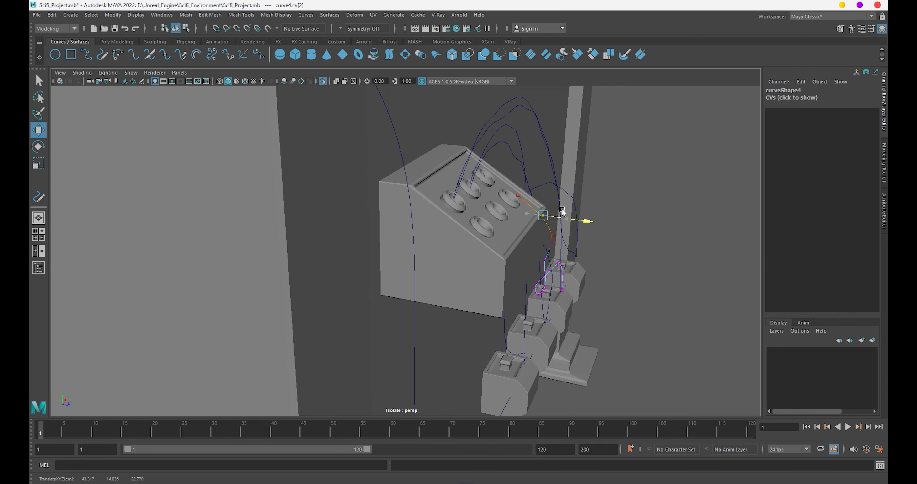
{"action": "left_click", "coordinate": [518, 195]}
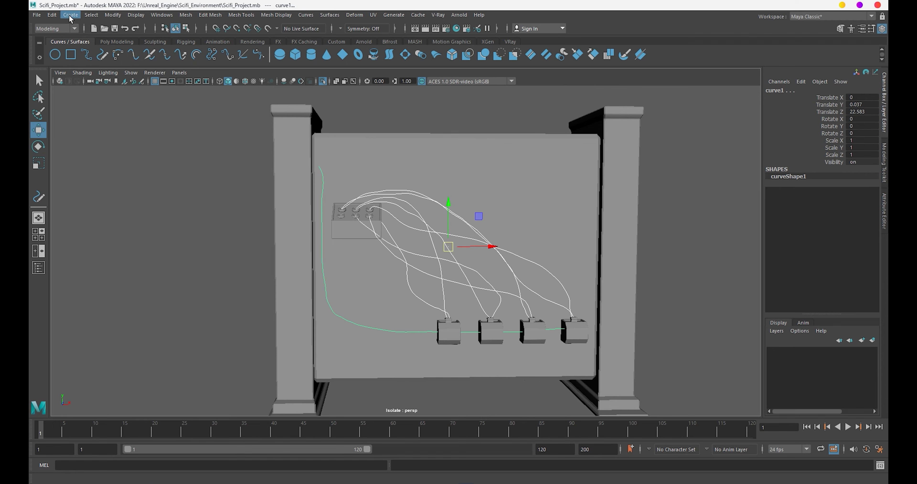
Sweep Mesh the curves, exit Isolate Select, and set Scale Profile to 0.009.
{"action": "left_click", "coordinate": [70, 15]}
{"action": "left_click", "coordinate": [93, 153]}
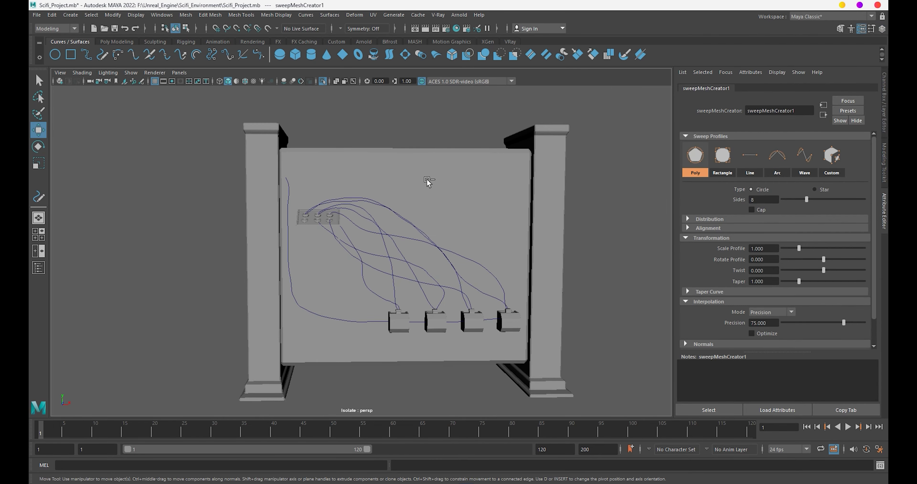
{"action": "key", "text": "ctrl+1"}
{"action": "left_click", "coordinate": [784, 248]}
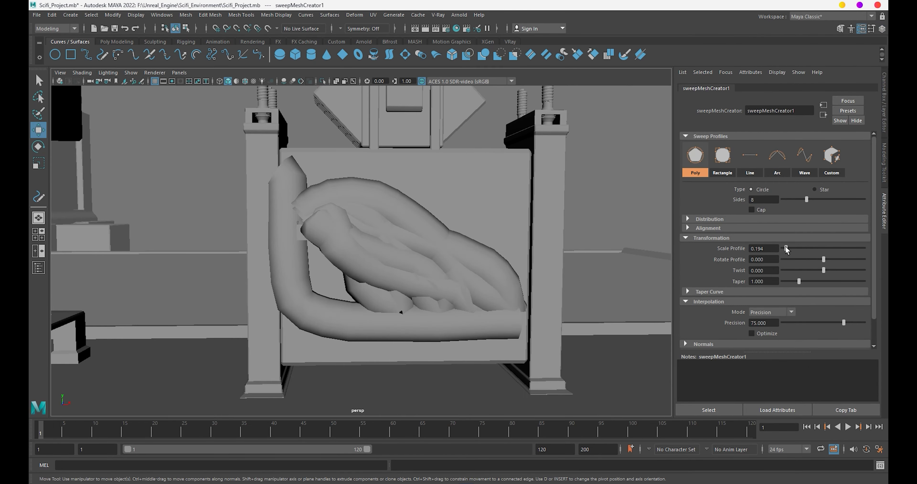
{"action": "type", "text": "0.009"}
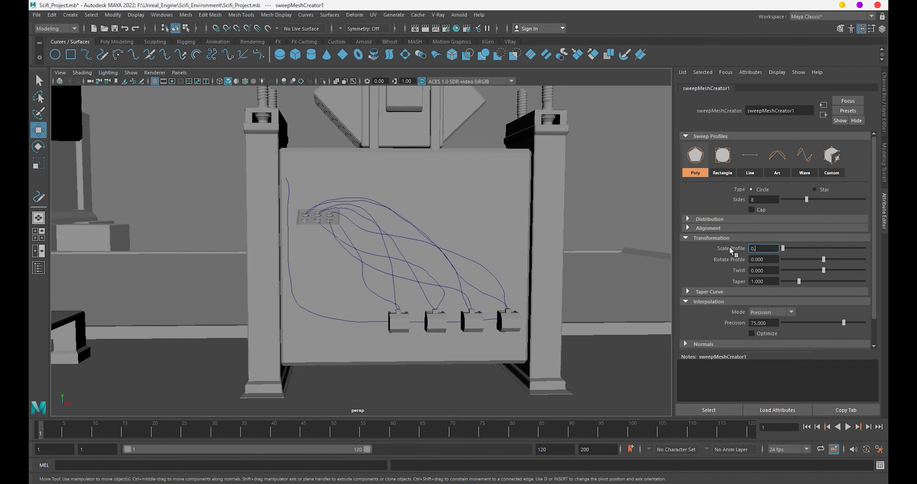
{"action": "key", "text": "Return"}
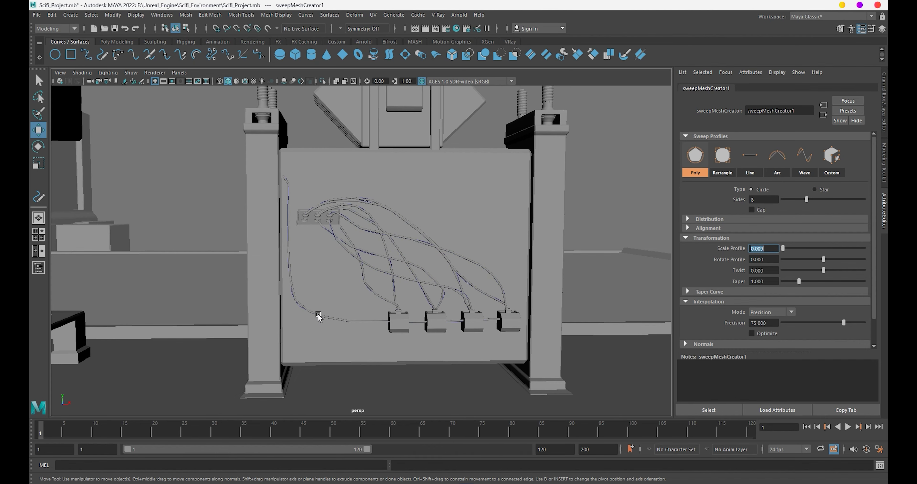
Set the sweep's Interpolation Precision to 98.
{"action": "scroll", "coordinate": [318, 317], "scroll_direction": "up", "scroll_amount": 2}
{"action": "scroll", "coordinate": [329, 268], "scroll_direction": "up", "scroll_amount": 2}
{"action": "scroll", "coordinate": [382, 286], "scroll_direction": "up", "scroll_amount": 2}
{"action": "double_click", "coordinate": [762, 323]}
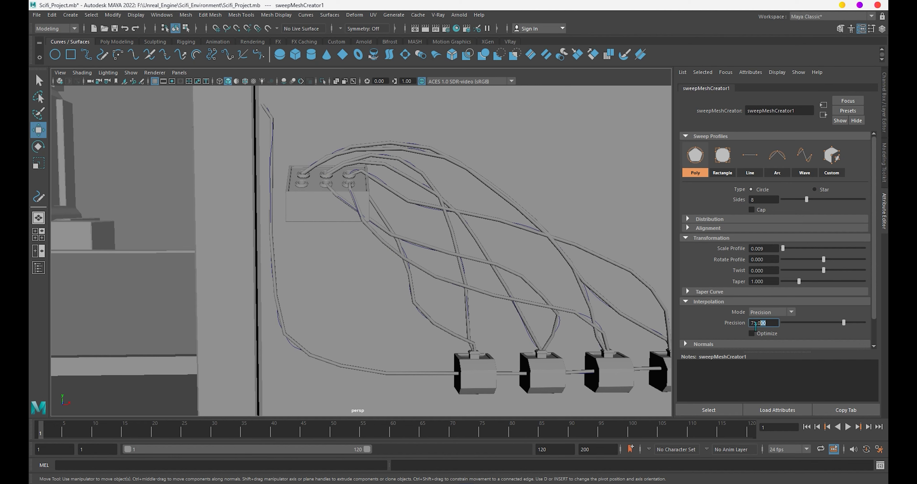
{"action": "type", "text": "95"}
{"action": "key", "text": "Return"}
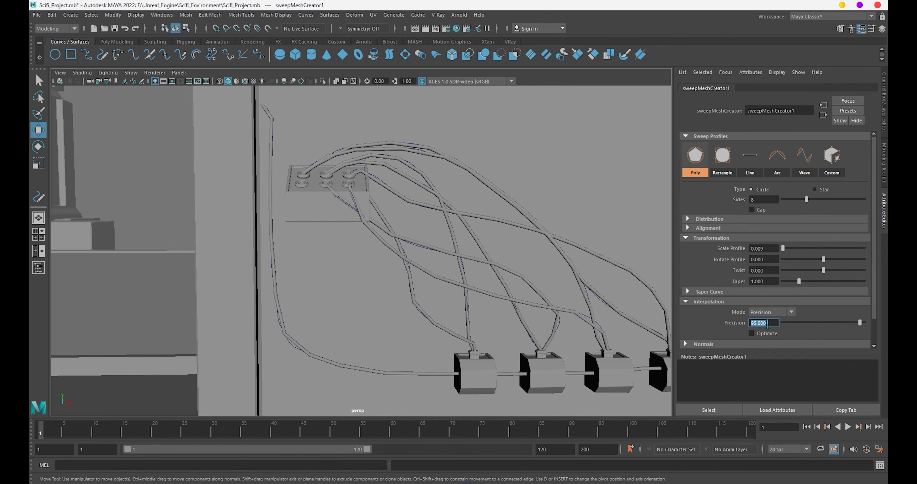
{"action": "type", "text": "98"}
{"action": "key", "text": "Return"}
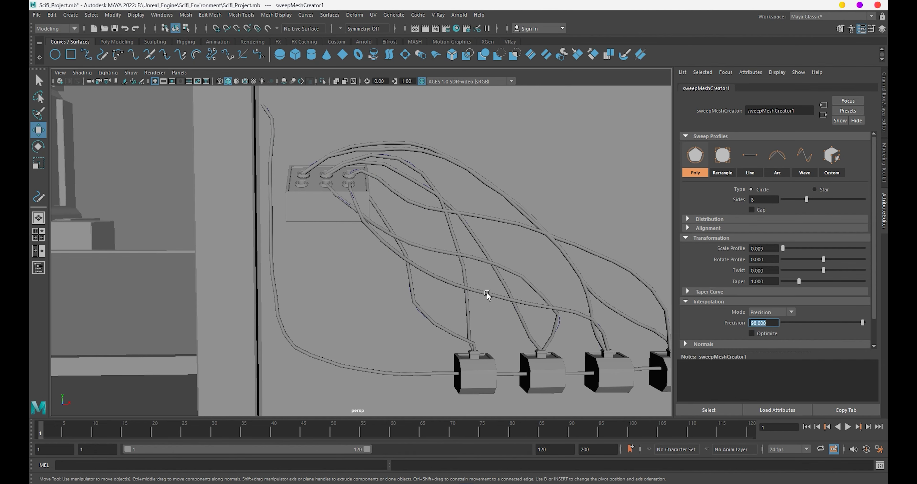
Orbit in close and select individual cables to inspect them against the connectors.
{"action": "left_click_drag", "start_coordinate": [487, 292], "coordinate": [438, 285], "text": "alt"}
{"action": "right_click_drag", "start_coordinate": [438, 285], "coordinate": [458, 298], "text": "alt"}
{"action": "scroll", "coordinate": [458, 299], "scroll_direction": "down", "scroll_amount": 3}
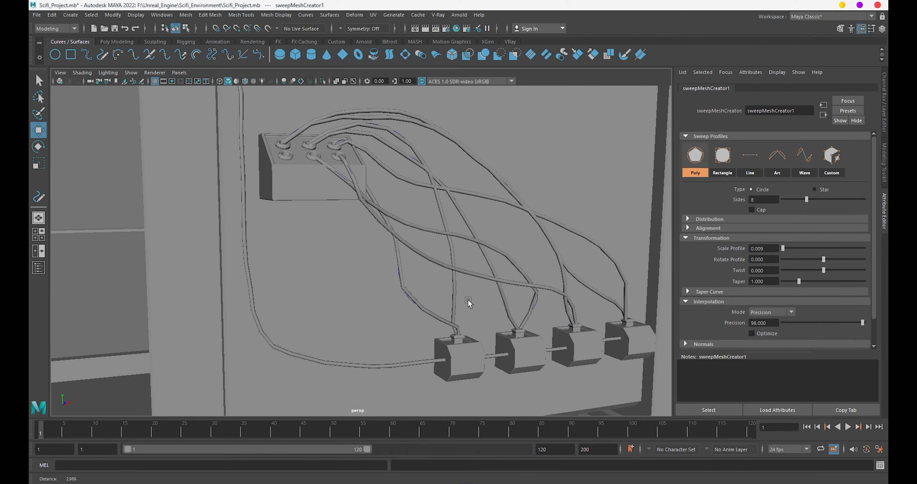
{"action": "left_click_drag", "start_coordinate": [467, 303], "coordinate": [454, 298], "text": "alt"}
{"action": "mouse_move", "coordinate": [455, 298]}
{"action": "right_mouse_down", "text": "alt"}
{"action": "mouse_move", "coordinate": [499, 344]}
{"action": "mouse_move", "coordinate": [463, 340]}
{"action": "right_mouse_up", "text": "alt"}
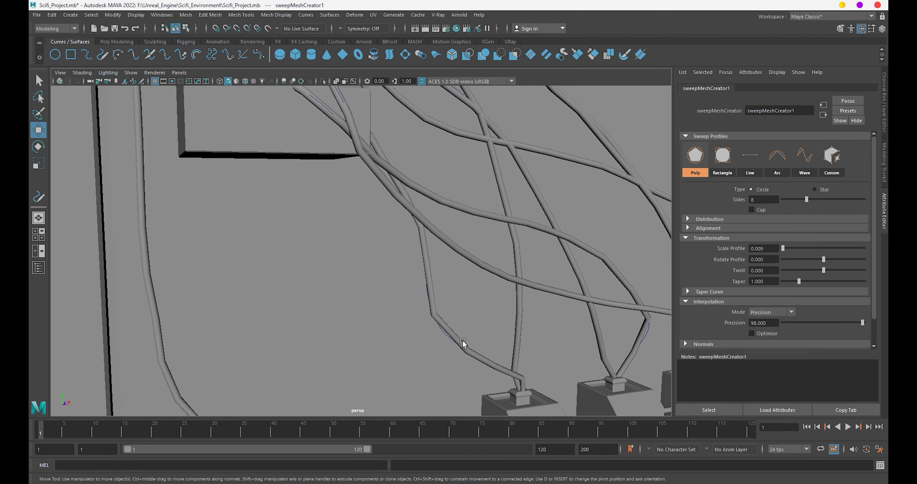
{"action": "left_click", "coordinate": [461, 341]}
{"action": "left_click", "coordinate": [796, 90]}
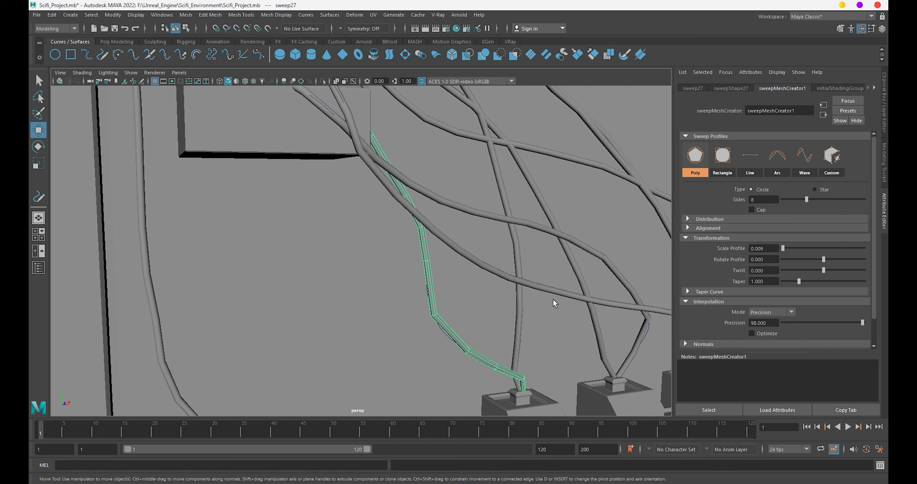
{"action": "scroll", "coordinate": [554, 302], "scroll_direction": "down", "scroll_amount": 3}
{"action": "mouse_move", "coordinate": [422, 278]}
{"action": "left_mouse_down", "text": "alt"}
{"action": "mouse_move", "coordinate": [433, 290]}
{"action": "mouse_move", "coordinate": [420, 285]}
{"action": "left_mouse_up", "text": "alt"}
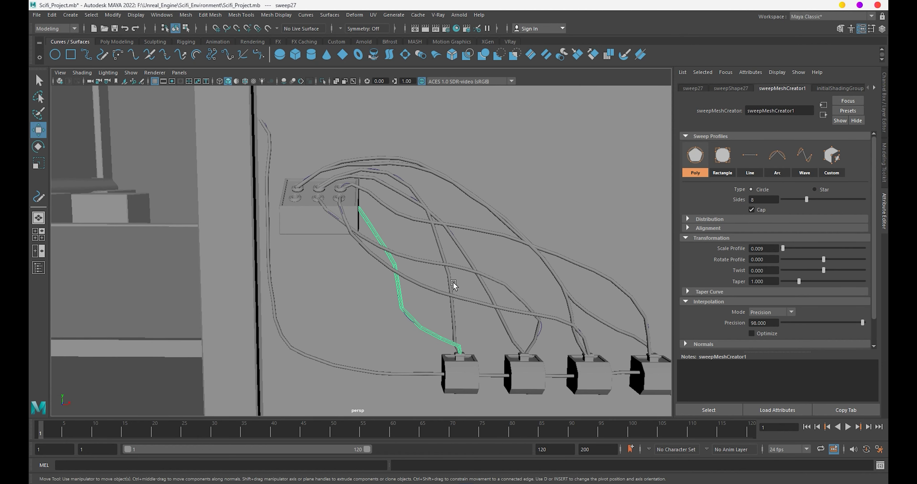
{"action": "left_click", "coordinate": [450, 283]}
{"action": "left_click", "coordinate": [479, 288]}
{"action": "left_click", "coordinate": [413, 374]}
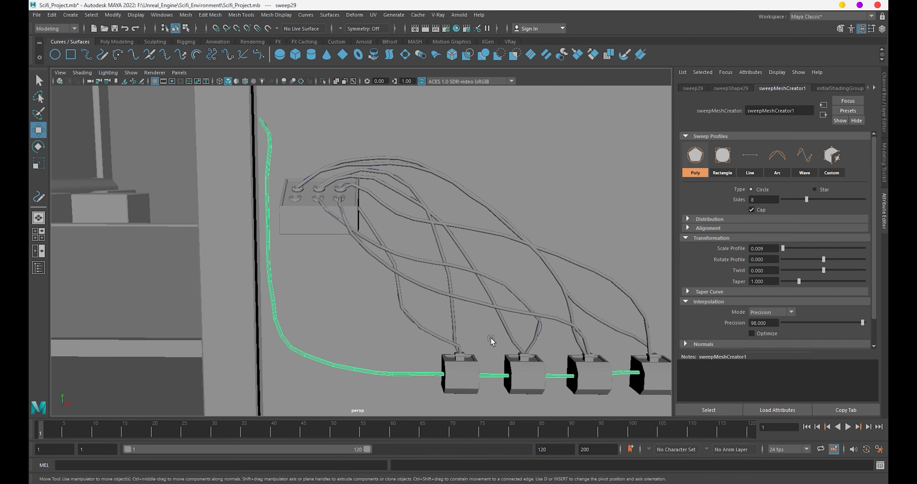
{"action": "scroll", "coordinate": [379, 317], "scroll_direction": "down", "scroll_amount": 5}
Duplicate the monitor frame and move the copy over to the cabinet.
{"action": "left_click_drag", "start_coordinate": [363, 303], "coordinate": [371, 330], "text": "alt"}
{"action": "left_click", "coordinate": [370, 330]}
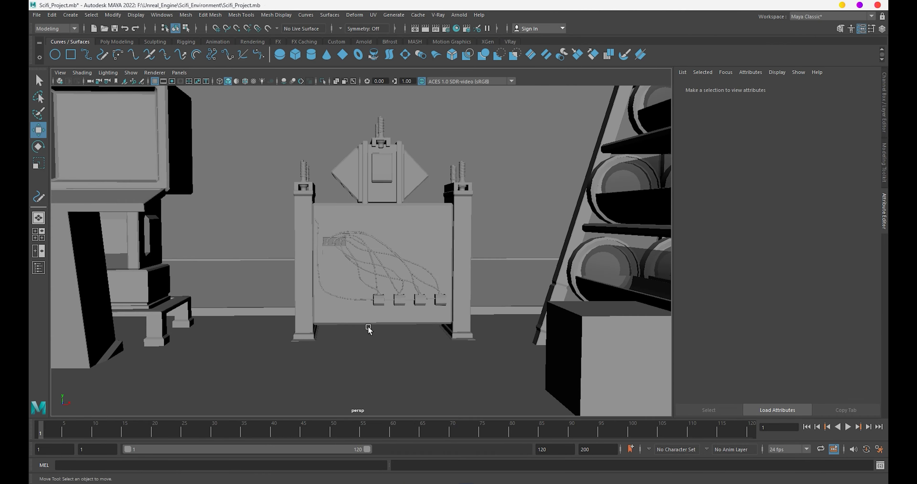
{"action": "left_click_drag", "start_coordinate": [409, 292], "coordinate": [428, 323], "text": "alt"}
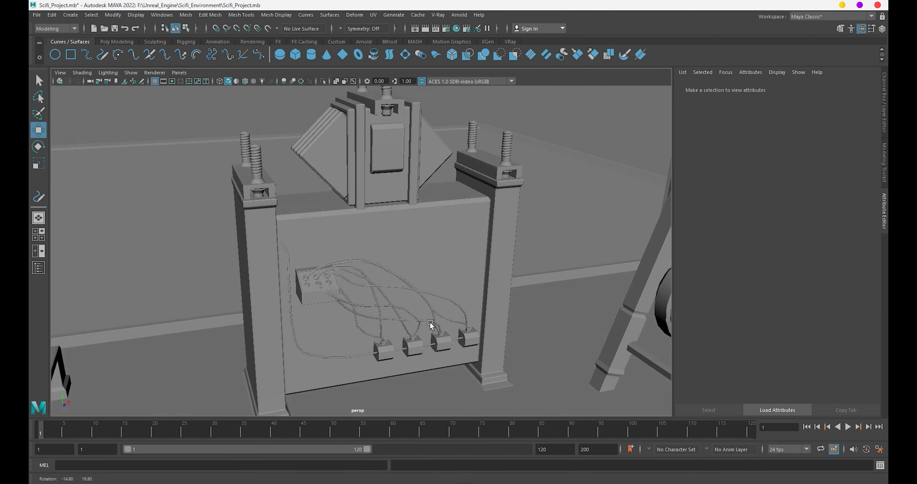
{"action": "mouse_move", "coordinate": [427, 323]}
{"action": "right_mouse_down", "text": "alt"}
{"action": "mouse_move", "coordinate": [339, 296]}
{"action": "mouse_move", "coordinate": [315, 305]}
{"action": "right_mouse_up", "text": "alt"}
{"action": "mouse_move", "coordinate": [315, 305]}
{"action": "left_mouse_down", "text": "alt"}
{"action": "mouse_move", "coordinate": [371, 298]}
{"action": "mouse_move", "coordinate": [355, 302]}
{"action": "mouse_move", "coordinate": [248, 273]}
{"action": "left_mouse_up", "text": "alt"}
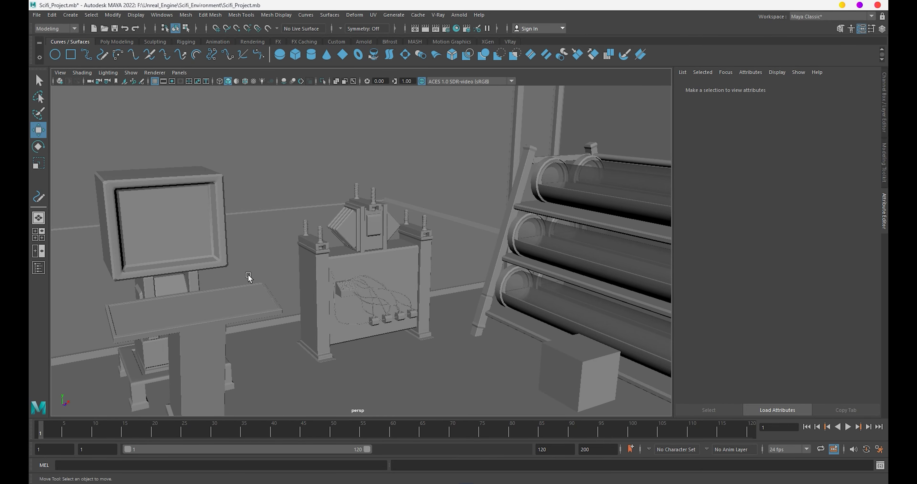
{"action": "left_click", "coordinate": [208, 244]}
{"action": "key", "text": "ctrl+d"}
{"action": "mouse_move", "coordinate": [160, 218]}
{"action": "left_mouse_down"}
{"action": "mouse_move", "coordinate": [413, 204]}
{"action": "mouse_move", "coordinate": [365, 197]}
{"action": "mouse_move", "coordinate": [392, 245]}
{"action": "left_mouse_up"}
Scale the copy down and seat it on the upper right of the front panel.
{"action": "key", "text": "r"}
{"action": "key", "text": "w"}
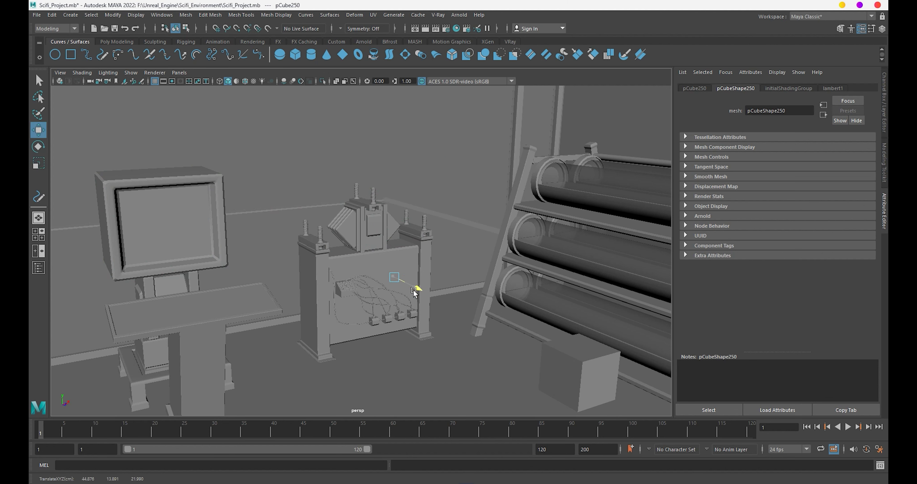
{"action": "left_click_drag", "start_coordinate": [419, 297], "coordinate": [409, 286]}
{"action": "left_click_drag", "start_coordinate": [403, 251], "coordinate": [404, 248]}
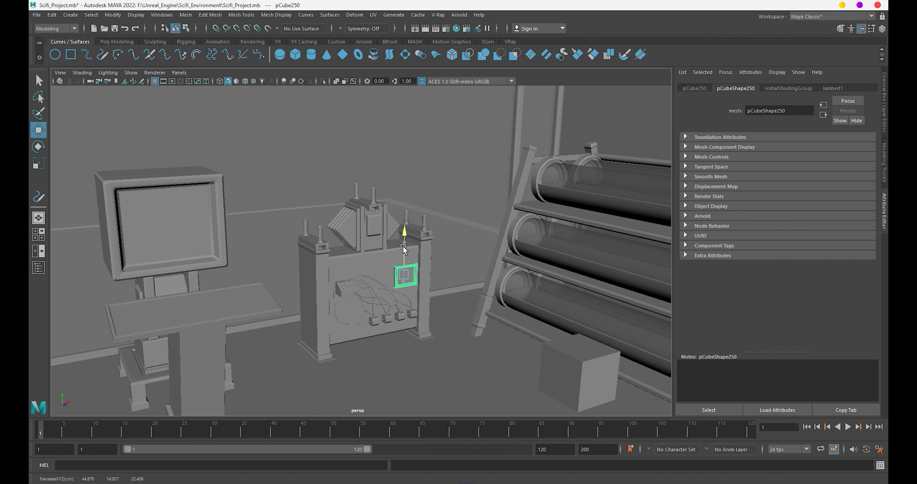
{"action": "scroll", "coordinate": [399, 244], "scroll_direction": "up", "scroll_amount": 3}
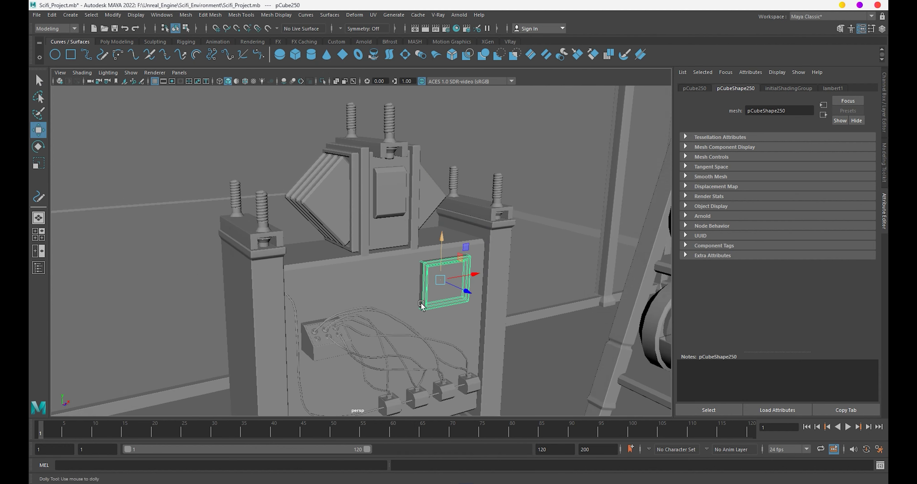
{"action": "scroll", "coordinate": [399, 243], "scroll_direction": "up", "scroll_amount": 3}
{"action": "left_click_drag", "start_coordinate": [468, 257], "coordinate": [467, 255]}
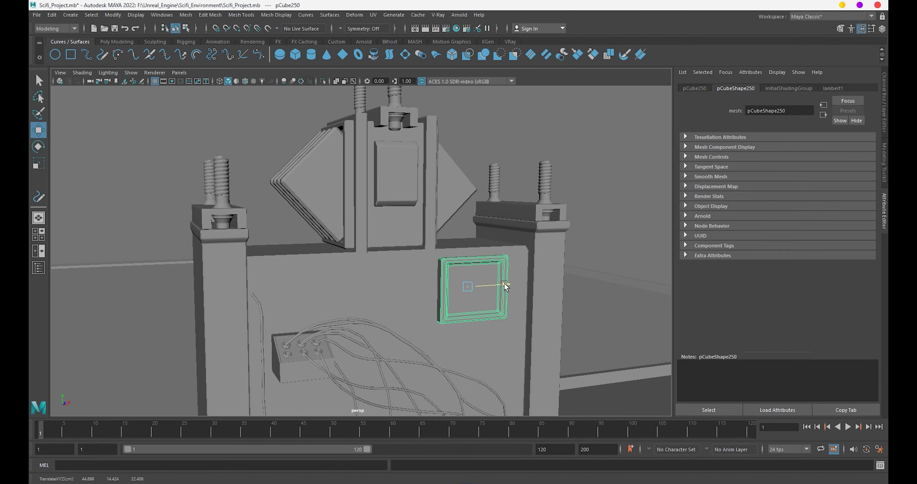
{"action": "scroll", "coordinate": [395, 282], "scroll_direction": "down", "scroll_amount": 5}
{"action": "scroll", "coordinate": [317, 282], "scroll_direction": "up", "scroll_amount": 5}
{"action": "scroll", "coordinate": [383, 281], "scroll_direction": "down", "scroll_amount": 5}
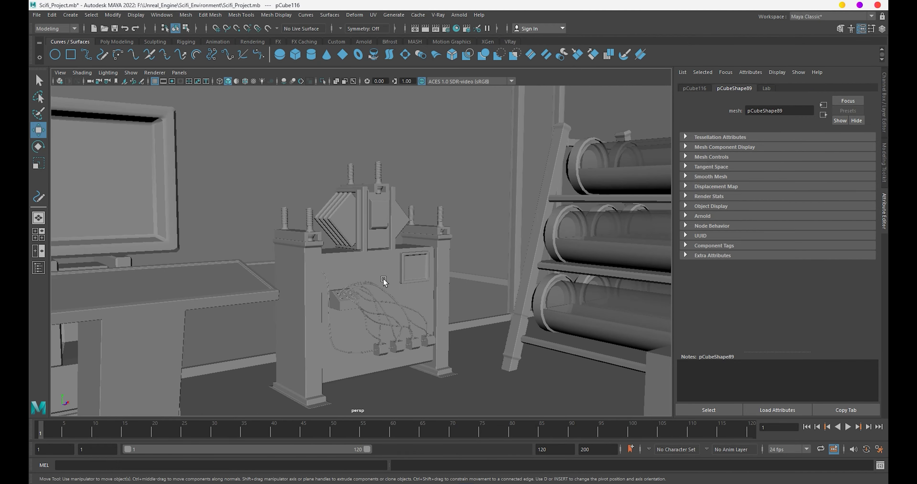
{"action": "scroll", "coordinate": [314, 241], "scroll_direction": "up", "scroll_amount": 3}
{"action": "scroll", "coordinate": [360, 272], "scroll_direction": "up", "scroll_amount": 3}
{"action": "left_click", "coordinate": [356, 270]}
Inspect the cables near the connector boxes and select the long wall cable's end vertices.
{"action": "scroll", "coordinate": [317, 276], "scroll_direction": "up", "scroll_amount": 3}
{"action": "left_click", "coordinate": [401, 270]}
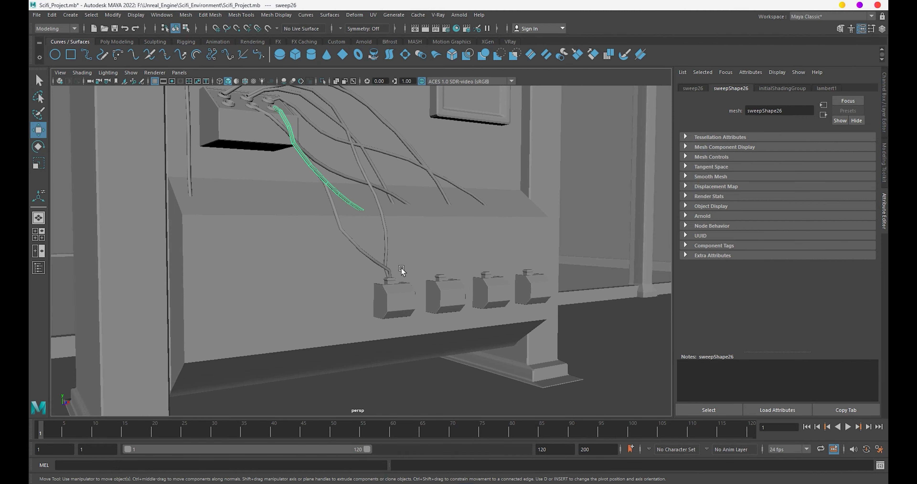
{"action": "scroll", "coordinate": [401, 271], "scroll_direction": "up", "scroll_amount": 2}
{"action": "scroll", "coordinate": [421, 298], "scroll_direction": "up", "scroll_amount": 2}
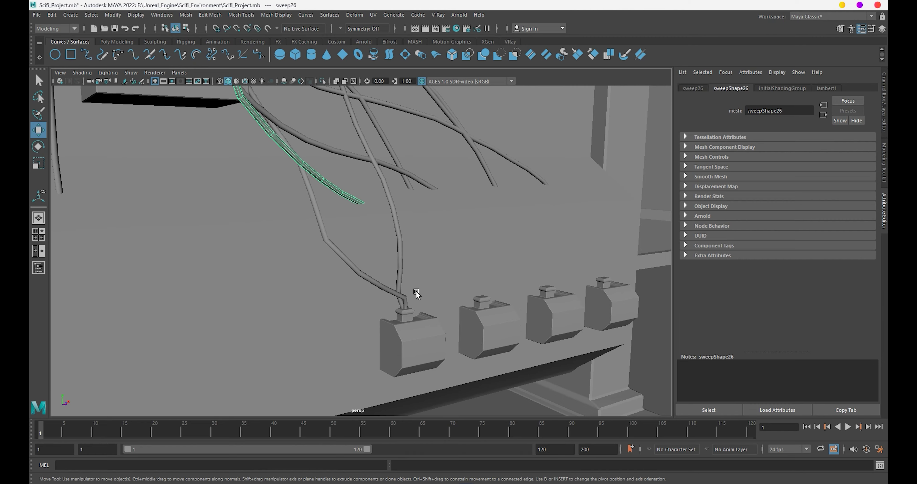
{"action": "scroll", "coordinate": [416, 293], "scroll_direction": "down", "scroll_amount": 1}
{"action": "scroll", "coordinate": [420, 295], "scroll_direction": "down", "scroll_amount": 1}
{"action": "key", "text": "4"}
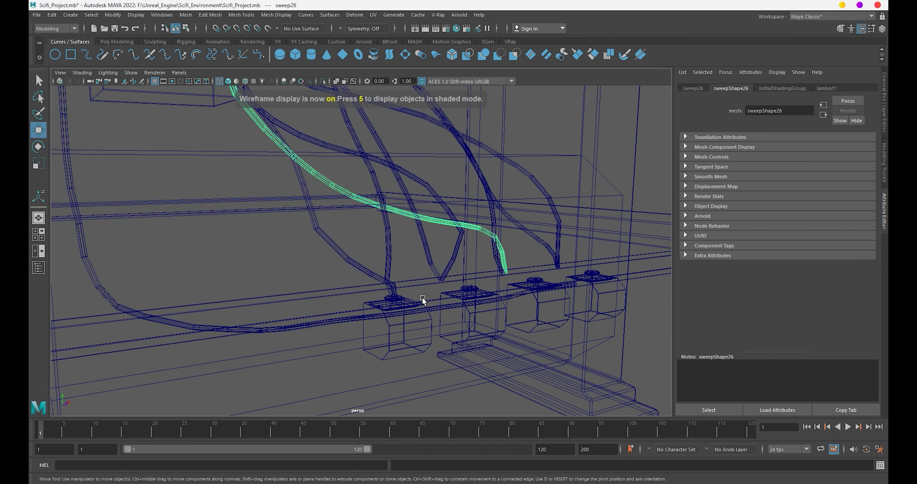
{"action": "left_click_drag", "start_coordinate": [420, 303], "coordinate": [242, 276], "text": "alt"}
{"action": "right_click_drag", "start_coordinate": [230, 279], "coordinate": [257, 273]}
{"action": "left_click", "coordinate": [257, 273]}
{"action": "mouse_move", "coordinate": [257, 273]}
{"action": "left_mouse_down", "text": "alt"}
{"action": "mouse_move", "coordinate": [336, 288]}
{"action": "mouse_move", "coordinate": [287, 262]}
{"action": "left_mouse_up", "text": "alt"}
{"action": "left_click_drag", "start_coordinate": [501, 347], "coordinate": [483, 302]}
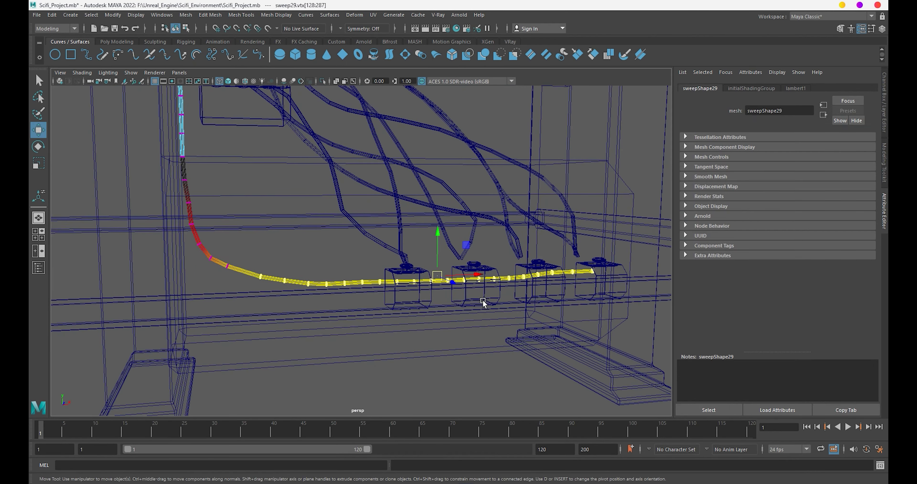
{"action": "key", "text": "5"}
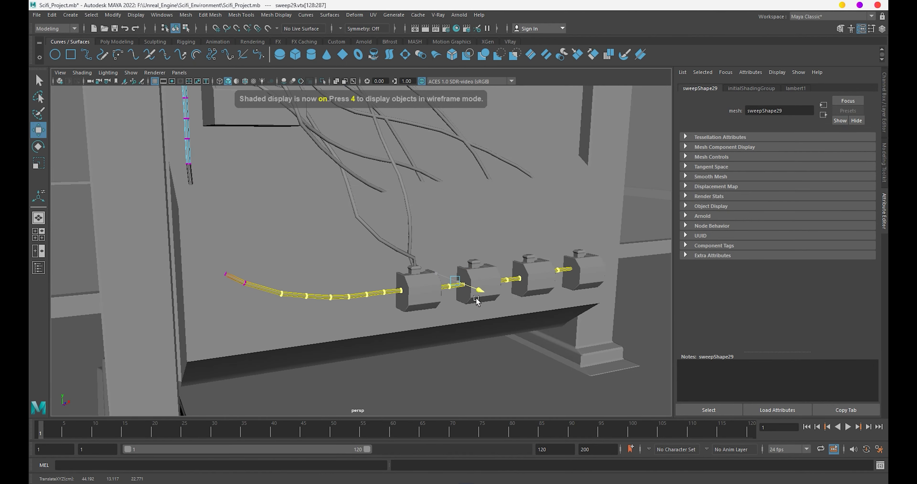
{"action": "left_click", "coordinate": [235, 280]}
{"action": "mouse_move", "coordinate": [235, 280]}
{"action": "left_mouse_down", "text": "alt"}
{"action": "mouse_move", "coordinate": [327, 319]}
{"action": "mouse_move", "coordinate": [307, 306]}
{"action": "mouse_move", "coordinate": [311, 315]}
{"action": "left_mouse_up", "text": "alt"}
Select the end vertices of cable sweep26 in vertex mode.
{"action": "left_click", "coordinate": [379, 212]}
{"action": "right_click", "coordinate": [378, 213]}
{"action": "left_click", "coordinate": [334, 213]}
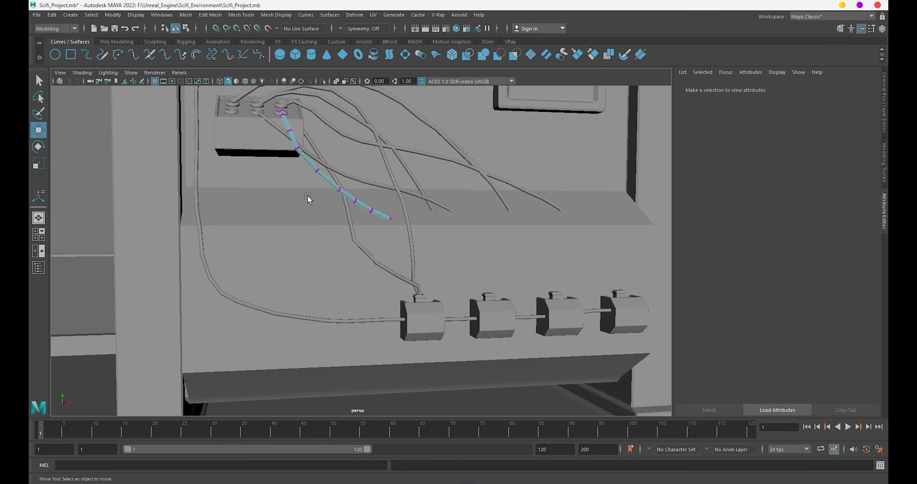
{"action": "key", "text": "4"}
{"action": "left_click_drag", "start_coordinate": [307, 199], "coordinate": [344, 268], "text": "alt"}
{"action": "mouse_move", "coordinate": [420, 228]}
{"action": "left_mouse_down"}
{"action": "mouse_move", "coordinate": [535, 341]}
{"action": "mouse_move", "coordinate": [518, 348]}
{"action": "mouse_move", "coordinate": [521, 301]}
{"action": "left_mouse_up"}
{"action": "key", "text": "F8"}
Pull sweepShape21's lower loop down toward its connector using a wider soft-select falloff.
{"action": "left_click", "coordinate": [521, 300]}
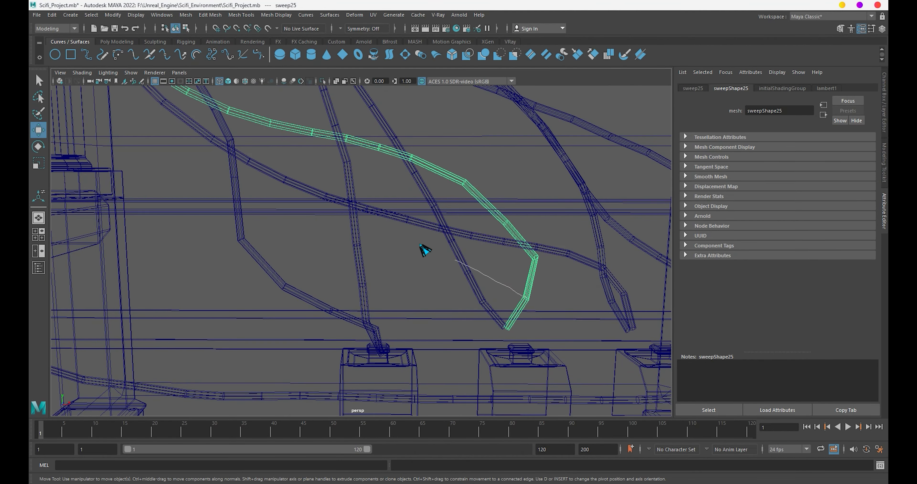
{"action": "key", "text": "F8"}
{"action": "left_click", "coordinate": [473, 290]}
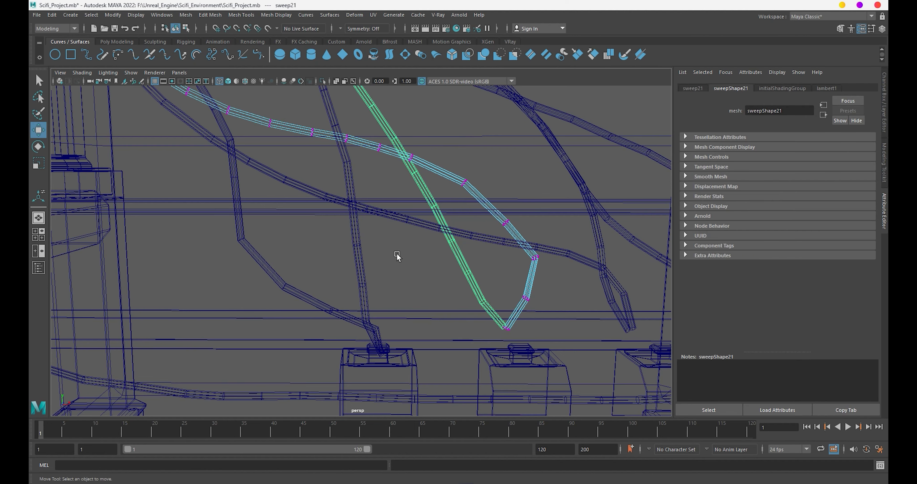
{"action": "key", "text": "F8"}
{"action": "left_click_drag", "start_coordinate": [423, 229], "coordinate": [472, 266]}
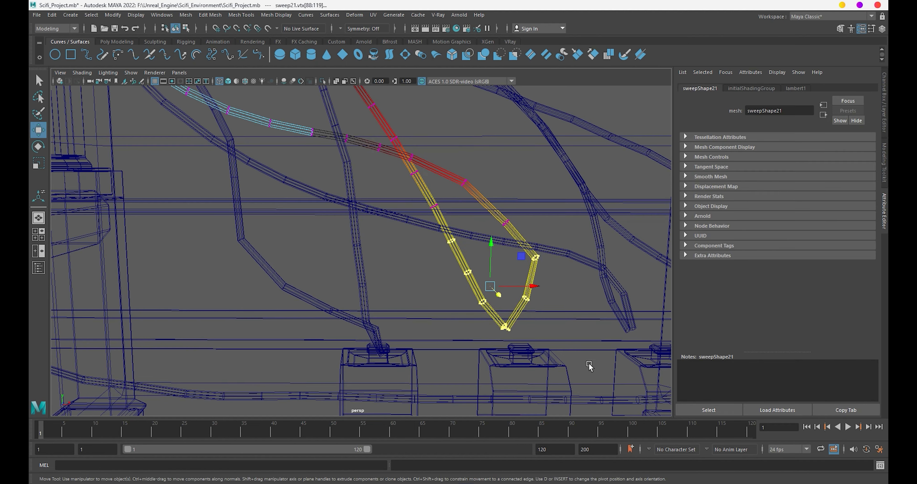
{"action": "left_click_drag", "start_coordinate": [589, 366], "coordinate": [504, 335], "text": "alt"}
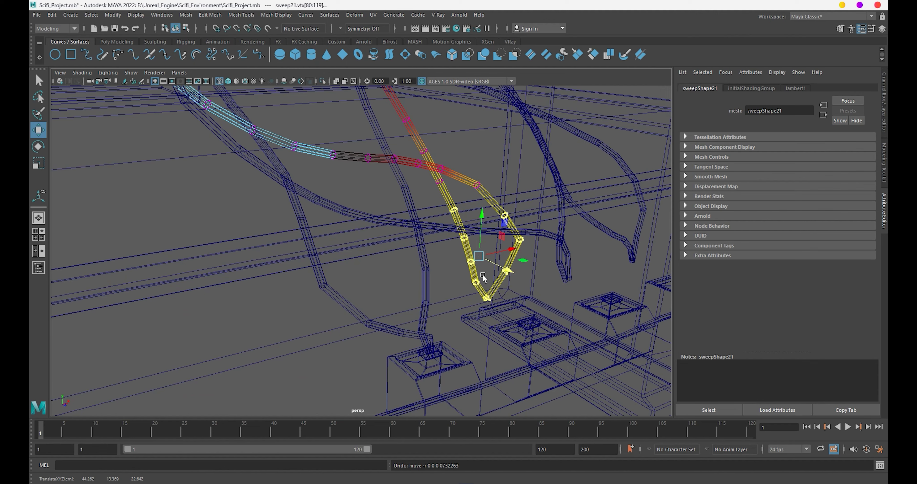
{"action": "left_click_drag", "start_coordinate": [506, 273], "coordinate": [757, 453]}
{"action": "left_click_drag", "start_coordinate": [508, 270], "coordinate": [549, 292]}
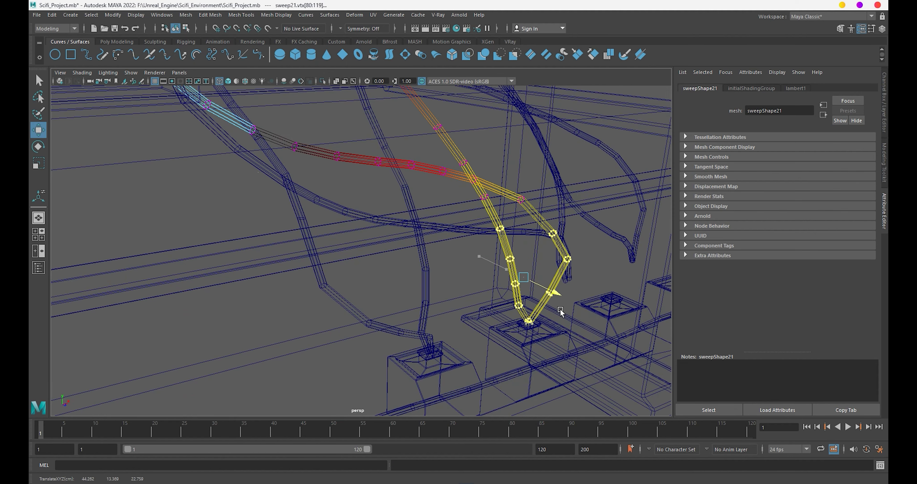
{"action": "key", "text": "5"}
{"action": "left_click_drag", "start_coordinate": [495, 276], "coordinate": [454, 213], "text": "alt"}
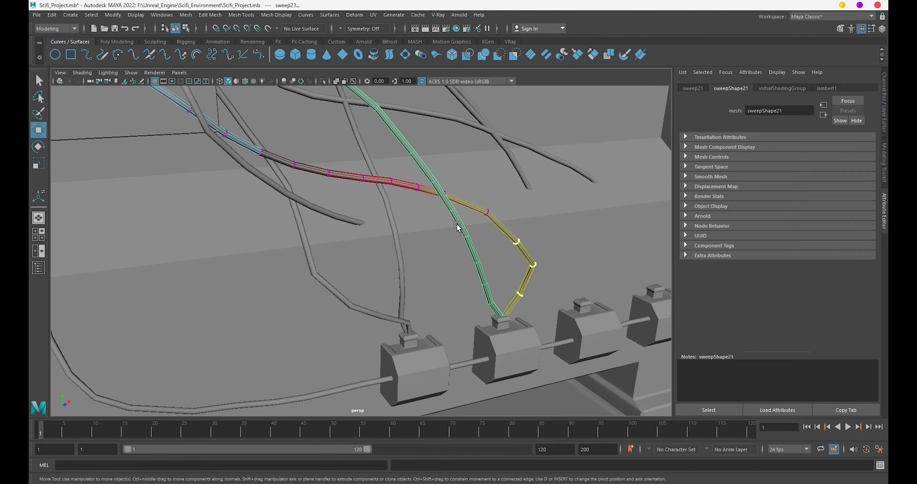
Select and inspect the end vertices of another cable in wireframe.
{"action": "left_click", "coordinate": [358, 222]}
{"action": "key", "text": "4"}
{"action": "left_click_drag", "start_coordinate": [434, 286], "coordinate": [535, 287], "text": "alt"}
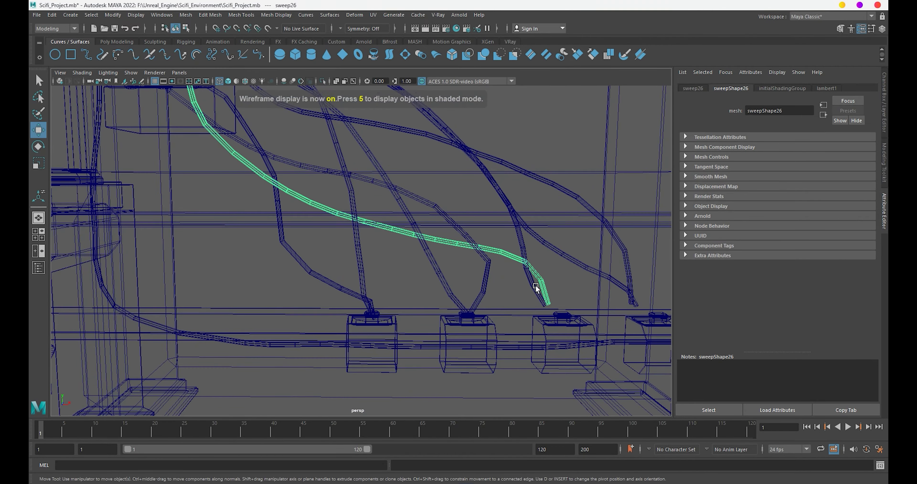
{"action": "middle_click_drag", "start_coordinate": [536, 287], "coordinate": [450, 256], "text": "alt"}
{"action": "scroll", "coordinate": [487, 262], "scroll_direction": "up", "scroll_amount": 3}
{"action": "right_click_drag", "start_coordinate": [484, 235], "coordinate": [500, 254]}
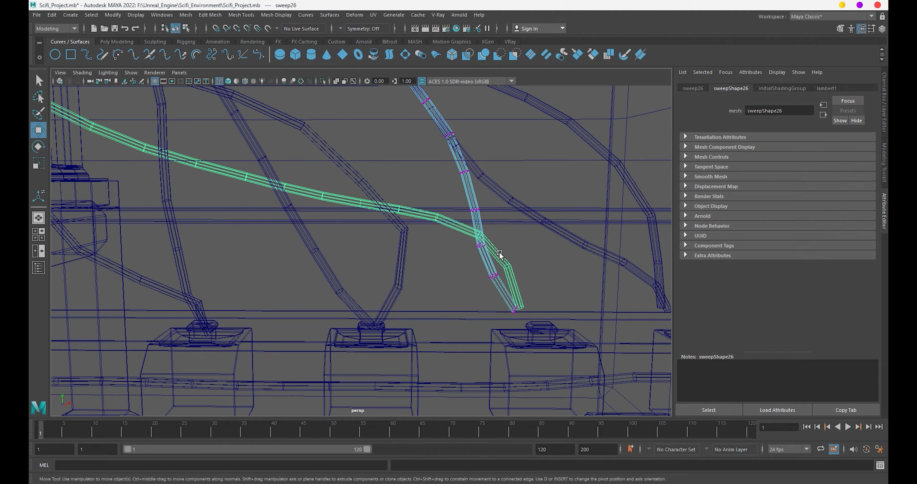
{"action": "left_click_drag", "start_coordinate": [422, 207], "coordinate": [266, 123]}
{"action": "left_click_drag", "start_coordinate": [635, 374], "coordinate": [519, 325], "text": "alt"}
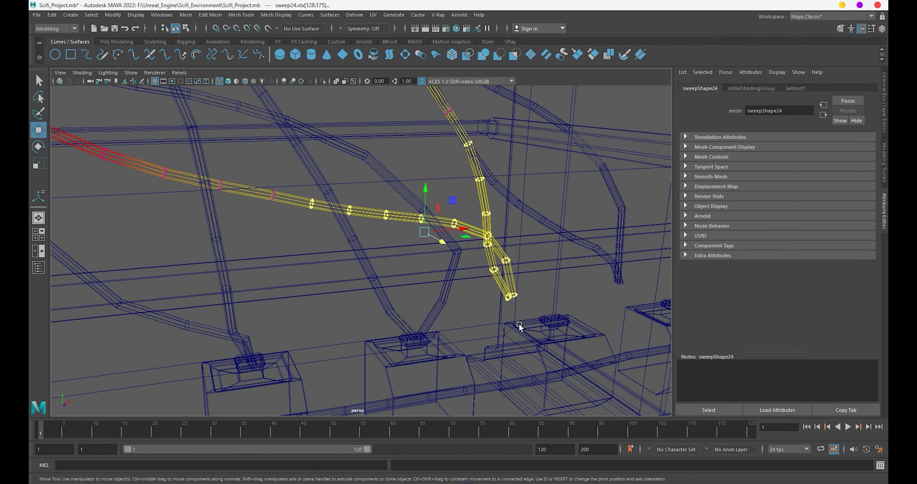
{"action": "mouse_move", "coordinate": [451, 245]}
{"action": "left_mouse_down", "text": "alt"}
{"action": "mouse_move", "coordinate": [481, 260]}
{"action": "mouse_move", "coordinate": [473, 268]}
{"action": "mouse_move", "coordinate": [450, 256]}
{"action": "mouse_move", "coordinate": [432, 155]}
{"action": "left_mouse_up", "text": "alt"}
{"action": "key", "text": "5"}
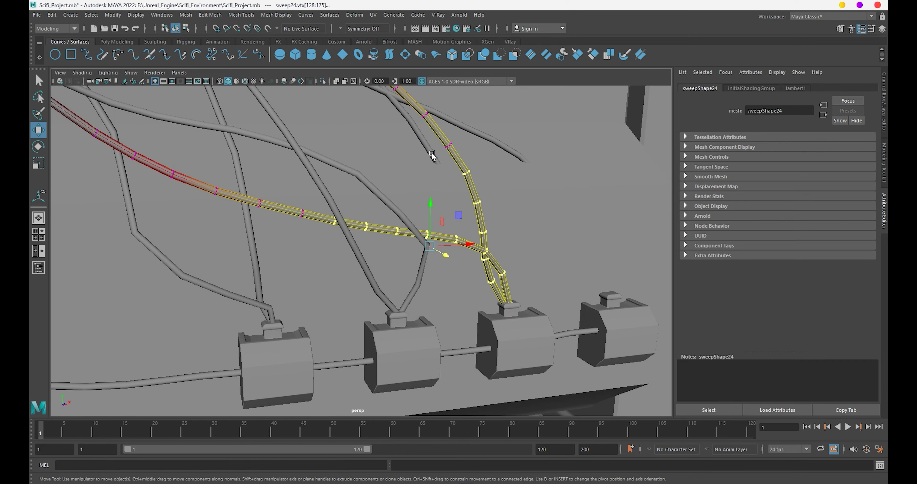
{"action": "left_click", "coordinate": [432, 154]}
Move the rightmost cable's lower vertices down so it sits on its connector box.
{"action": "key", "text": "4"}
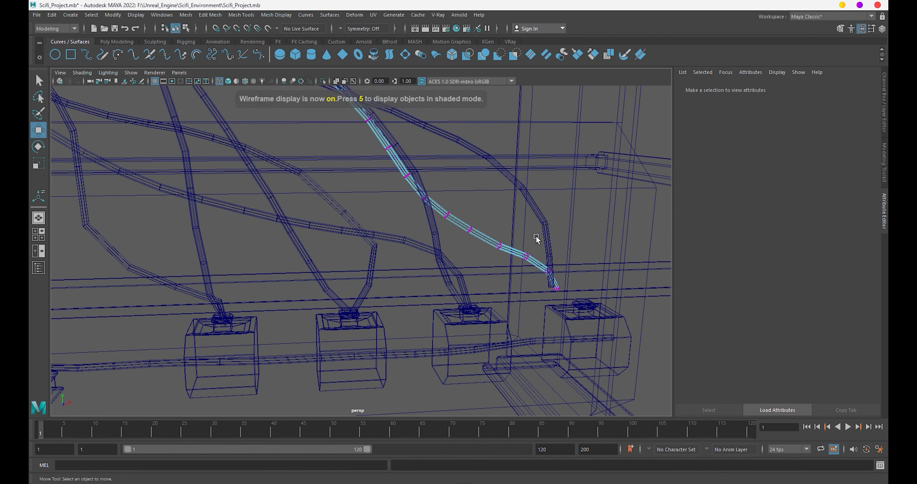
{"action": "left_click", "coordinate": [536, 238]}
{"action": "key", "text": "F9"}
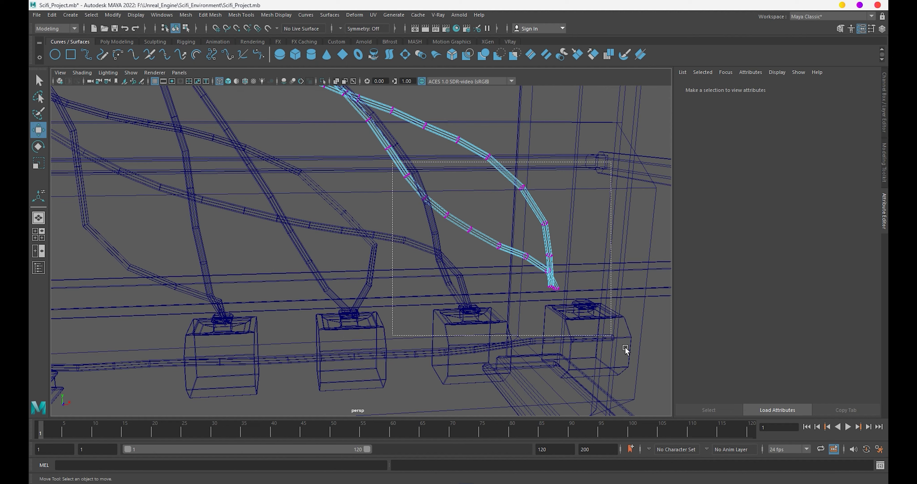
{"action": "left_click_drag", "start_coordinate": [392, 162], "coordinate": [625, 350]}
{"action": "mouse_move", "coordinate": [626, 350]}
{"action": "left_mouse_down", "text": "alt"}
{"action": "mouse_move", "coordinate": [528, 311]}
{"action": "mouse_move", "coordinate": [497, 238]}
{"action": "mouse_move", "coordinate": [512, 254]}
{"action": "left_mouse_up", "text": "alt"}
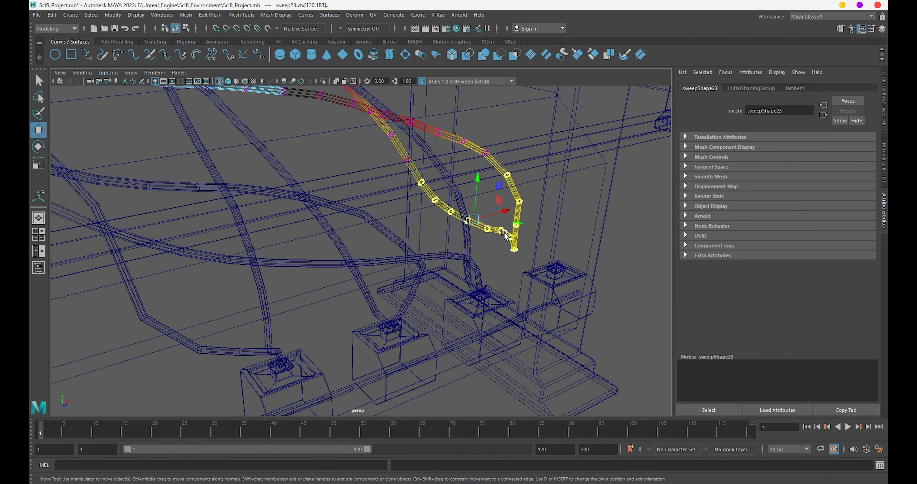
{"action": "middle_click_drag", "start_coordinate": [513, 254], "coordinate": [555, 264]}
{"action": "key", "text": "5"}
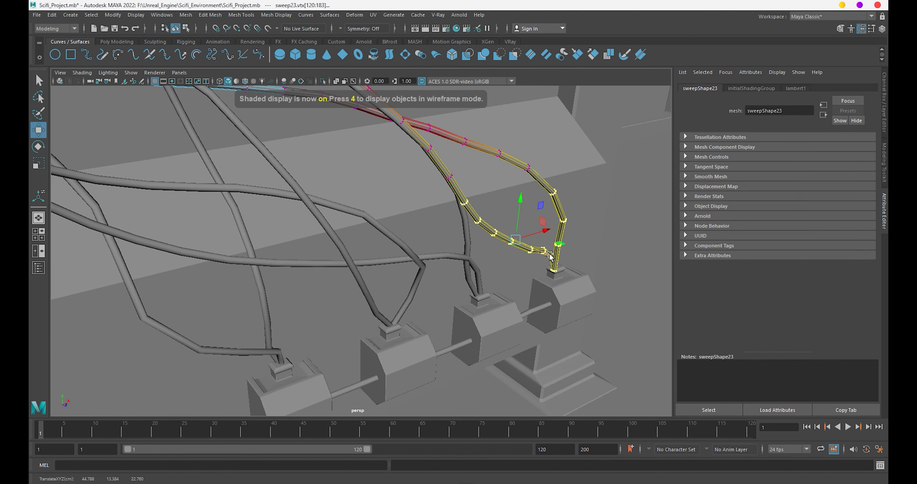
{"action": "mouse_move", "coordinate": [550, 256]}
{"action": "left_mouse_down", "text": "alt"}
{"action": "mouse_move", "coordinate": [542, 262]}
{"action": "mouse_move", "coordinate": [546, 244]}
{"action": "left_mouse_up", "text": "alt"}
{"action": "left_click", "coordinate": [597, 254]}
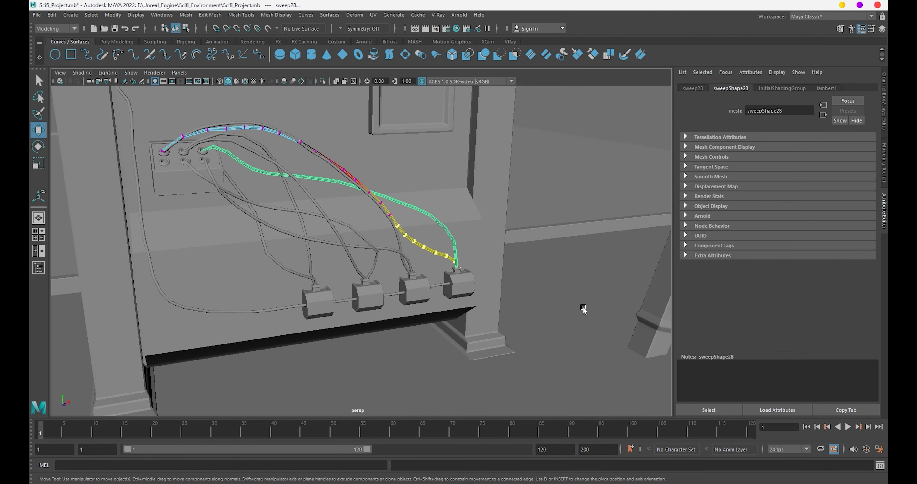
{"action": "scroll", "coordinate": [583, 311], "scroll_direction": "down", "scroll_amount": 10}
{"action": "mouse_move", "coordinate": [472, 242]}
{"action": "left_mouse_down", "text": "alt"}
{"action": "mouse_move", "coordinate": [430, 273]}
{"action": "mouse_move", "coordinate": [334, 240]}
{"action": "mouse_move", "coordinate": [369, 281]}
{"action": "left_mouse_up", "text": "alt"}
Isolate the desk and machine, excluding the wall pillar and baseboard.
{"action": "left_click", "coordinate": [369, 282]}
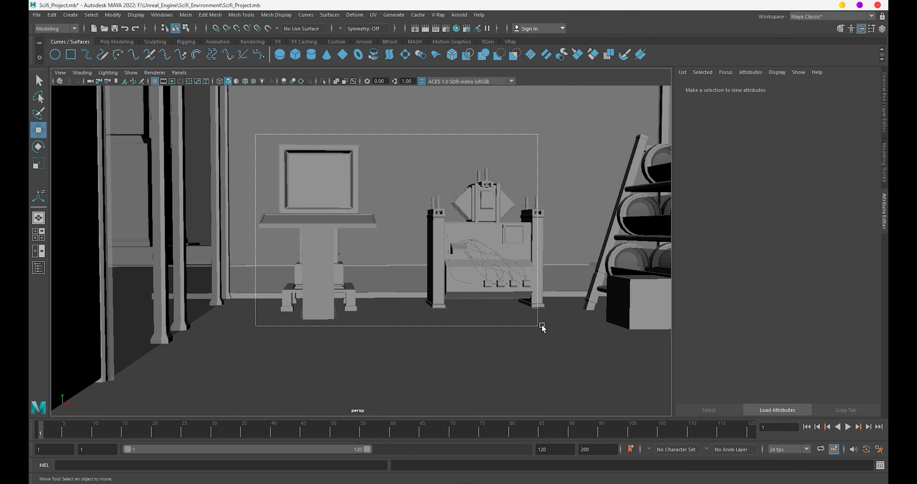
{"action": "left_click_drag", "start_coordinate": [542, 327], "coordinate": [541, 325]}
{"action": "mouse_move", "coordinate": [385, 242]}
{"action": "left_mouse_down", "text": "ctrl"}
{"action": "mouse_move", "coordinate": [466, 352]}
{"action": "mouse_move", "coordinate": [493, 315]}
{"action": "left_mouse_up", "text": "ctrl"}
{"action": "key", "text": "ctrl+1"}
{"action": "left_click", "coordinate": [466, 351]}
{"action": "scroll", "coordinate": [428, 300], "scroll_direction": "up", "scroll_amount": 5}
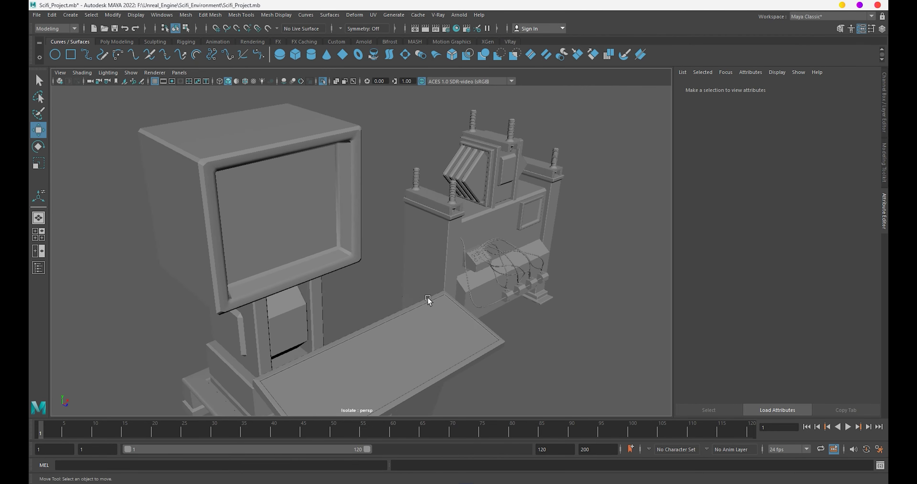
{"action": "scroll", "coordinate": [428, 299], "scroll_direction": "up", "scroll_amount": 5}
Scale the machine's side pillar thinner and place a copy beside it, up to pCube253.
{"action": "left_click", "coordinate": [456, 290]}
{"action": "key", "text": "r"}
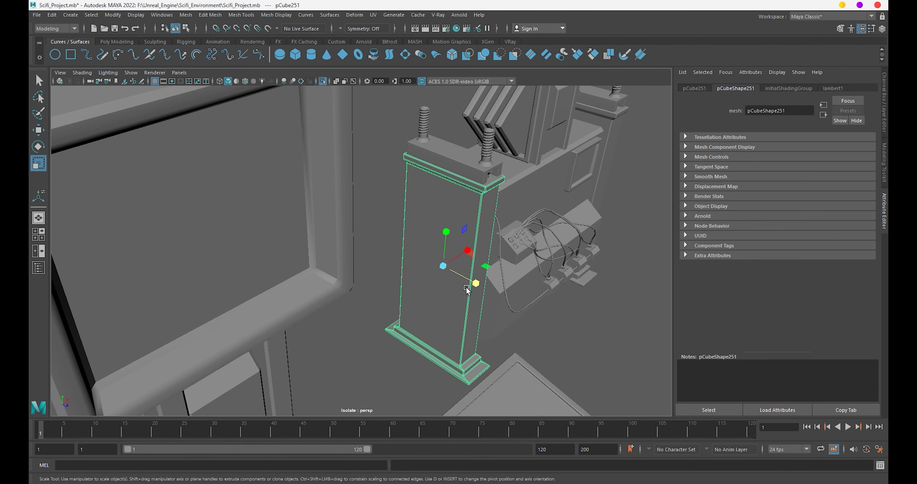
{"action": "mouse_move", "coordinate": [475, 284]}
{"action": "left_mouse_down"}
{"action": "mouse_move", "coordinate": [456, 276]}
{"action": "mouse_move", "coordinate": [431, 292]}
{"action": "left_mouse_up"}
{"action": "key", "text": "w"}
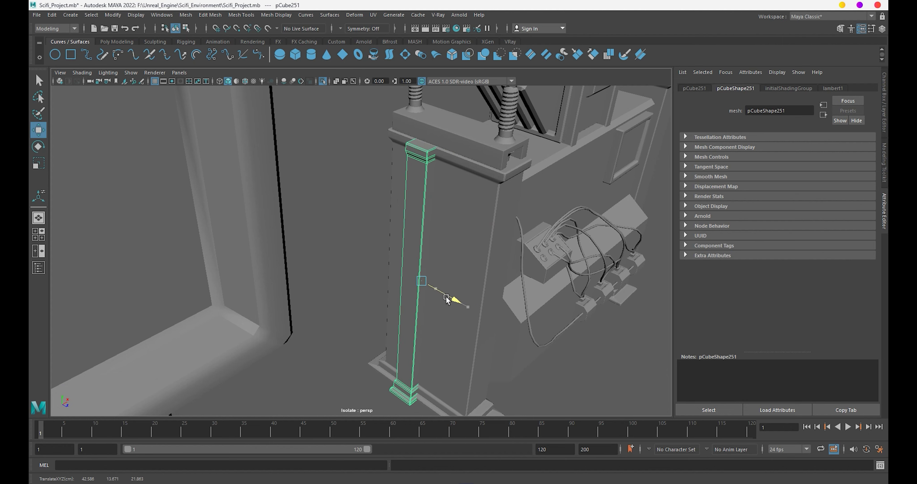
{"action": "left_click", "coordinate": [383, 334]}
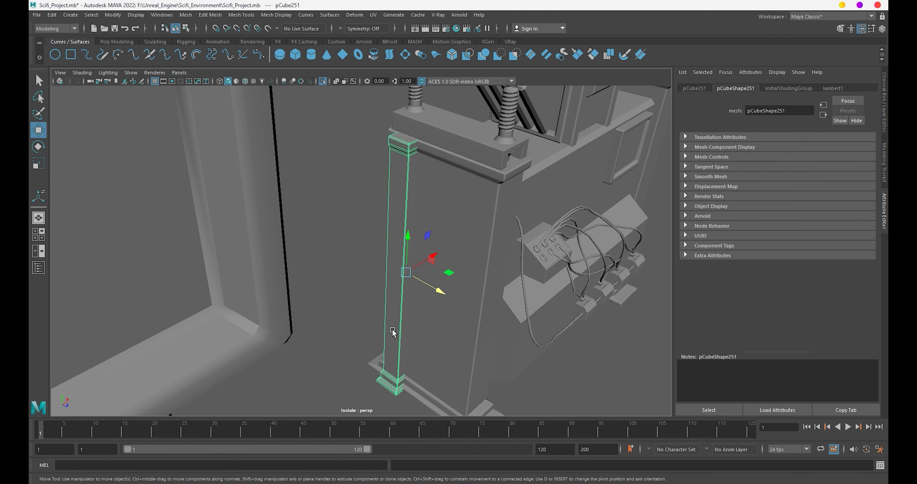
{"action": "left_click_drag", "start_coordinate": [431, 287], "coordinate": [467, 312], "text": "shift"}
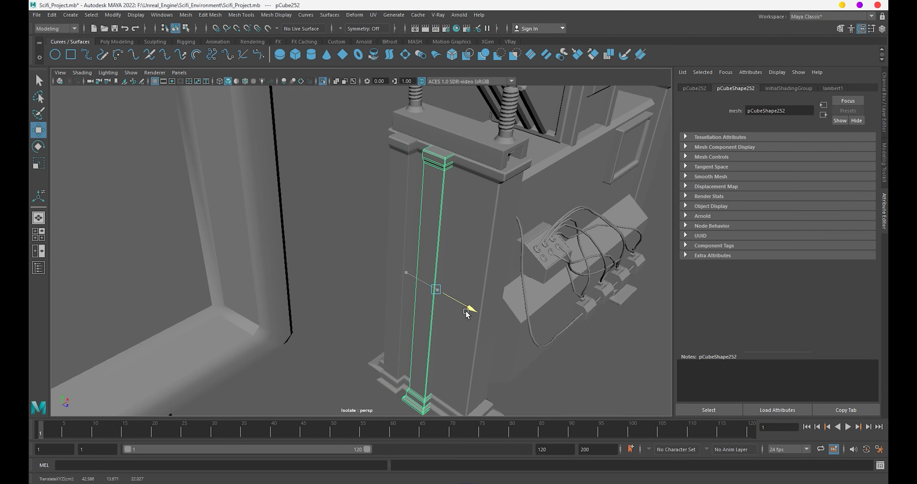
{"action": "left_click", "coordinate": [593, 392]}
{"action": "scroll", "coordinate": [534, 348], "scroll_direction": "down", "scroll_amount": 3}
{"action": "left_click_drag", "start_coordinate": [505, 328], "coordinate": [436, 296], "text": "alt"}
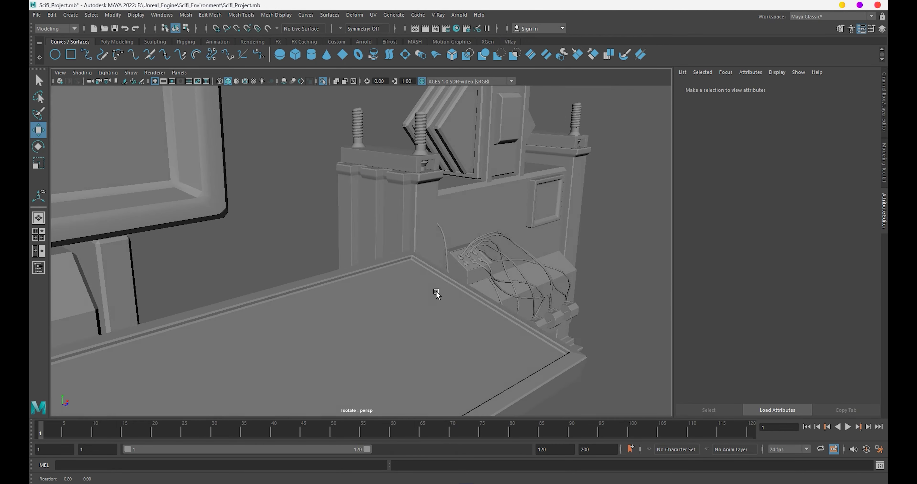
{"action": "scroll", "coordinate": [422, 249], "scroll_direction": "up", "scroll_amount": 5}
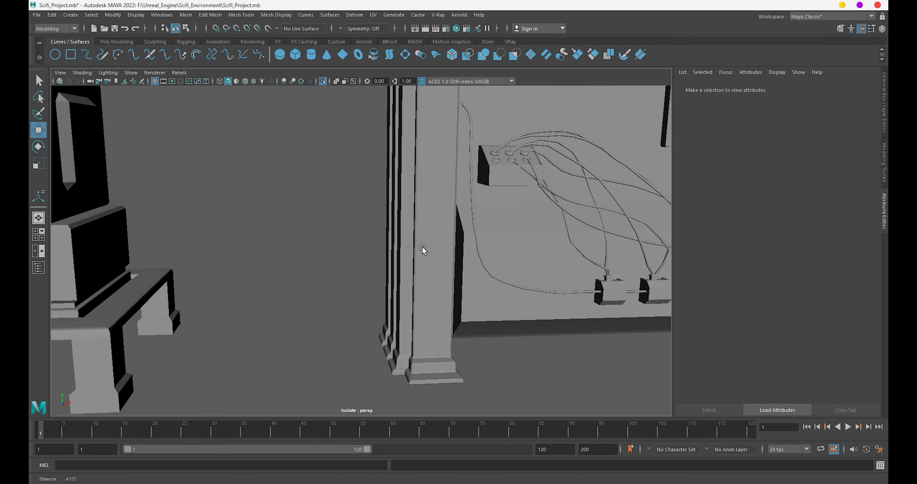
{"action": "scroll", "coordinate": [423, 249], "scroll_direction": "down", "scroll_amount": 2}
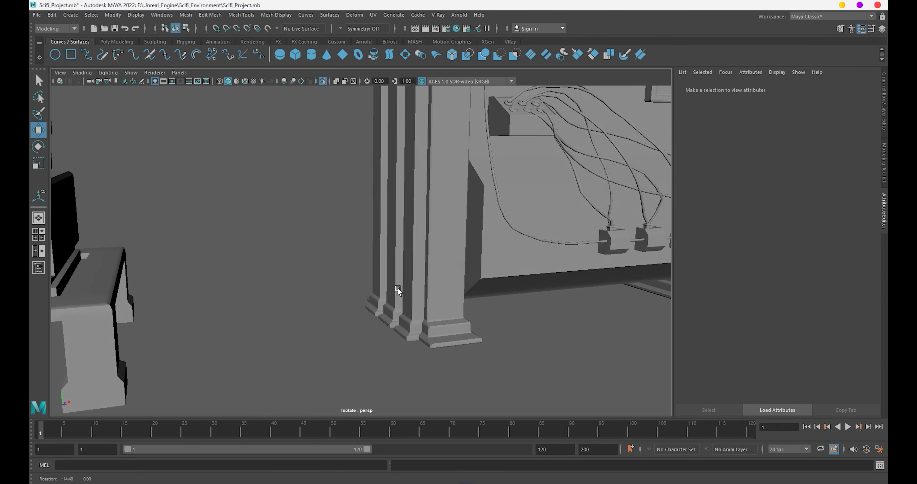
{"action": "left_click_drag", "start_coordinate": [430, 179], "coordinate": [536, 349], "text": "alt"}
Select the cloned pillar pCube253 and frame its base.
{"action": "scroll", "coordinate": [582, 262], "scroll_direction": "up", "scroll_amount": 4}
{"action": "left_click", "coordinate": [582, 262]}
{"action": "left_click_drag", "start_coordinate": [374, 273], "coordinate": [448, 303], "text": "alt"}
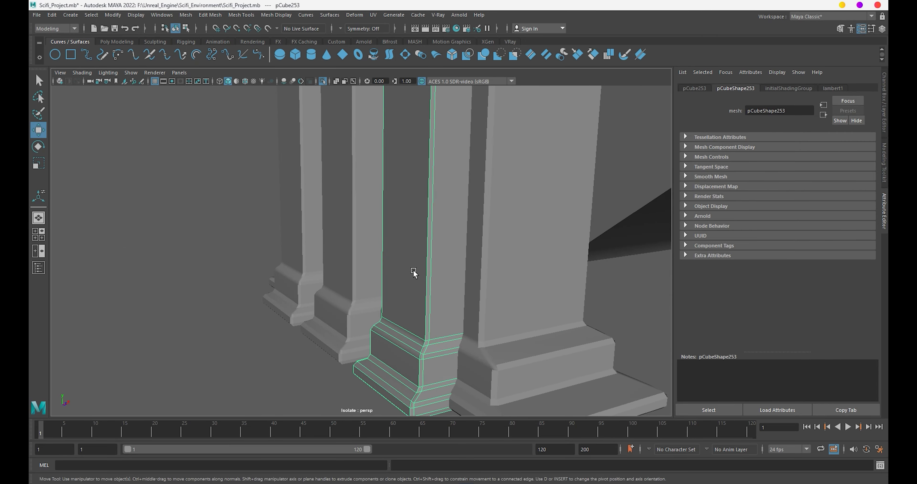
{"action": "mouse_move", "coordinate": [448, 303]}
{"action": "middle_mouse_down", "text": "alt"}
{"action": "mouse_move", "coordinate": [455, 248]}
{"action": "mouse_move", "coordinate": [479, 301]}
{"action": "middle_mouse_up", "text": "alt"}
{"action": "right_click_drag", "start_coordinate": [435, 226], "coordinate": [433, 233], "text": "shift"}
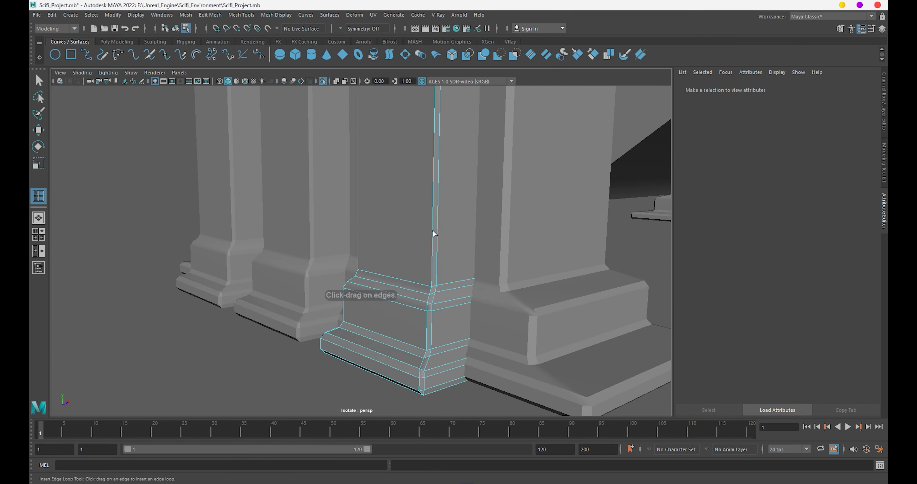
{"action": "scroll", "coordinate": [455, 257], "scroll_direction": "up", "scroll_amount": 2}
Extrude the base front face repeatedly, shrinking and pushing inward into a stepped recessed inset.
{"action": "left_click", "coordinate": [455, 257]}
{"action": "key", "text": "w"}
{"action": "key", "text": "ctrl+e"}
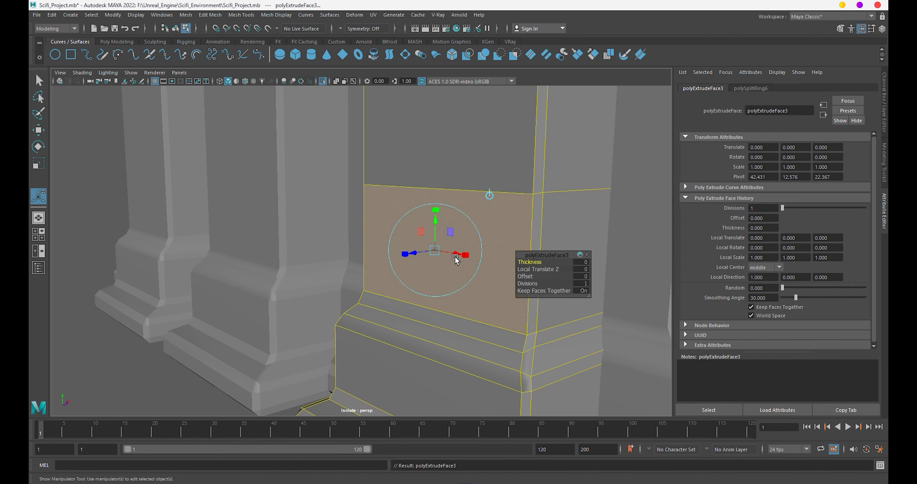
{"action": "left_click_drag", "start_coordinate": [436, 251], "coordinate": [428, 254]}
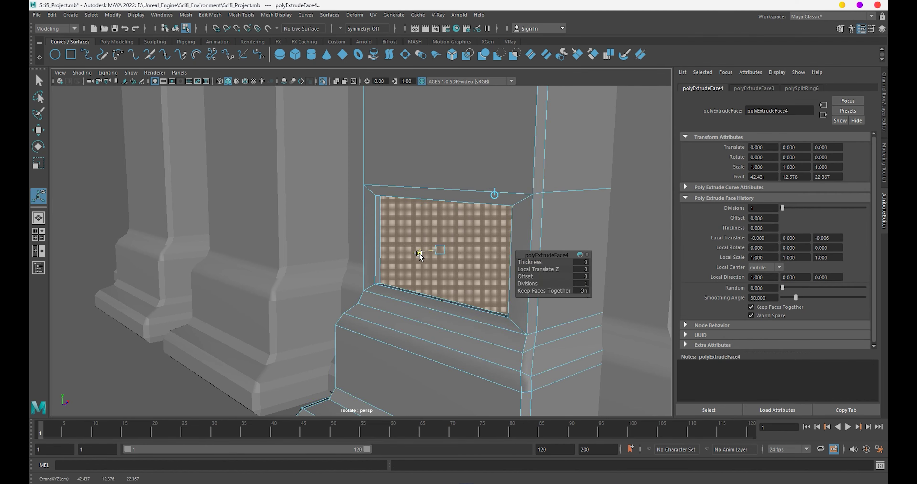
{"action": "left_click_drag", "start_coordinate": [419, 254], "coordinate": [436, 250]}
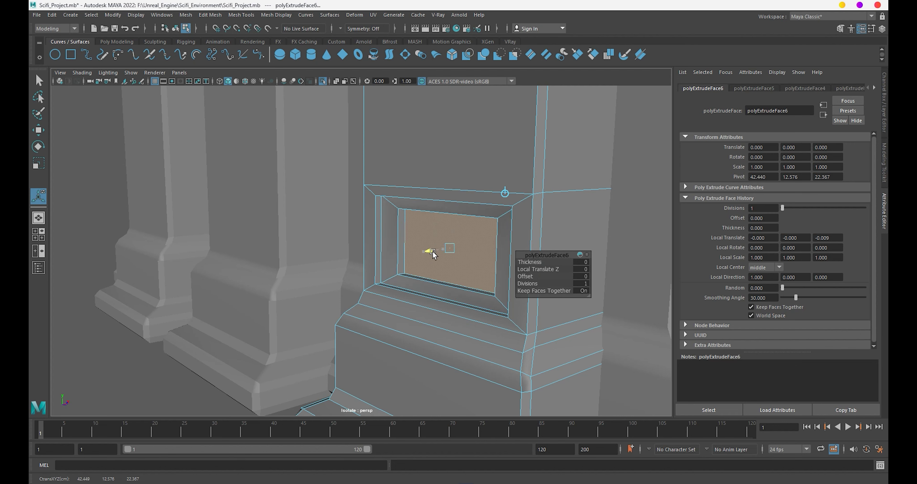
{"action": "left_click_drag", "start_coordinate": [452, 248], "coordinate": [442, 247]}
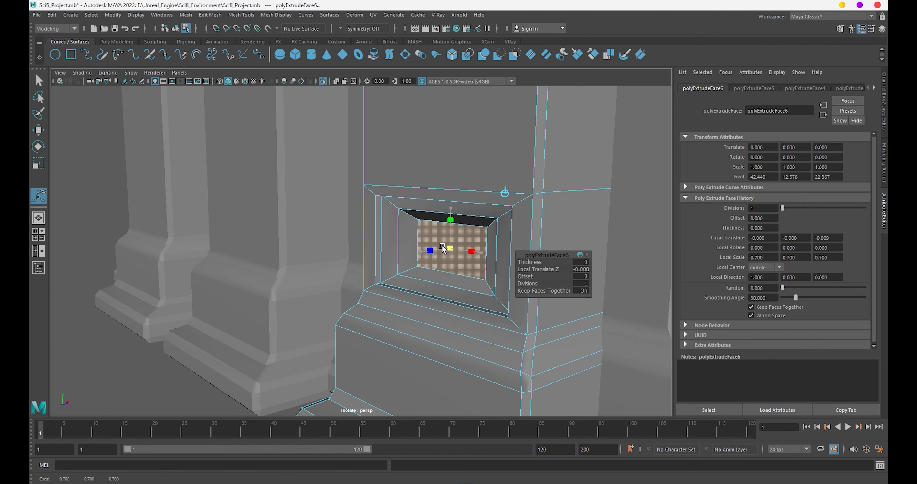
{"action": "key", "text": "ctrl+e"}
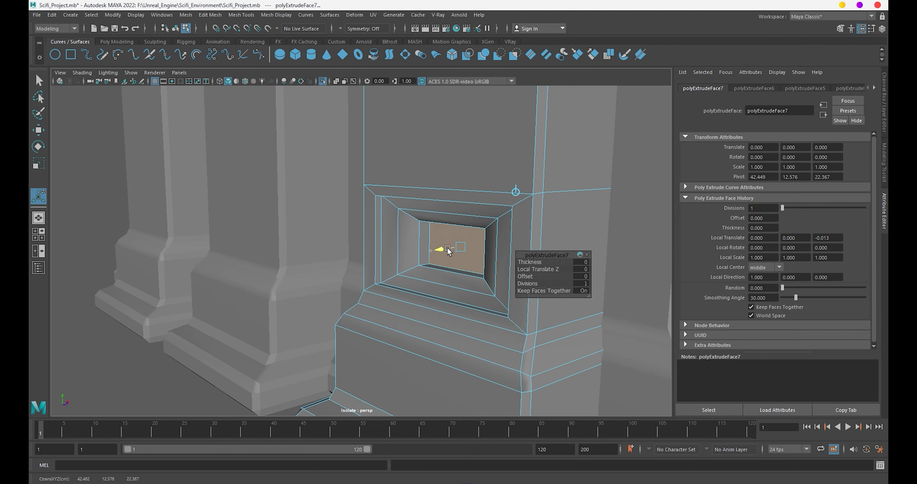
{"action": "left_click_drag", "start_coordinate": [451, 259], "coordinate": [367, 228], "text": "alt"}
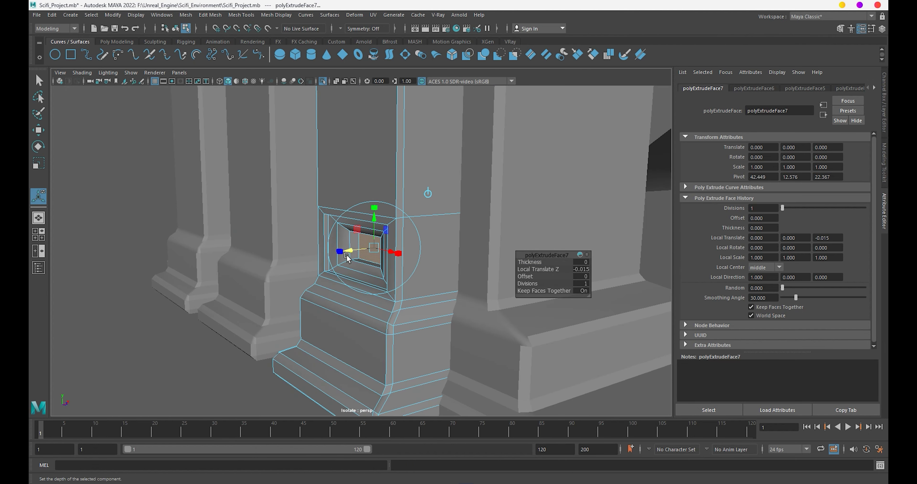
{"action": "right_click_drag", "start_coordinate": [366, 228], "coordinate": [451, 180]}
Clear the selection and orbit out to view the whole console and machine.
{"action": "key", "text": "w"}
{"action": "scroll", "coordinate": [451, 181], "scroll_direction": "down", "scroll_amount": 3}
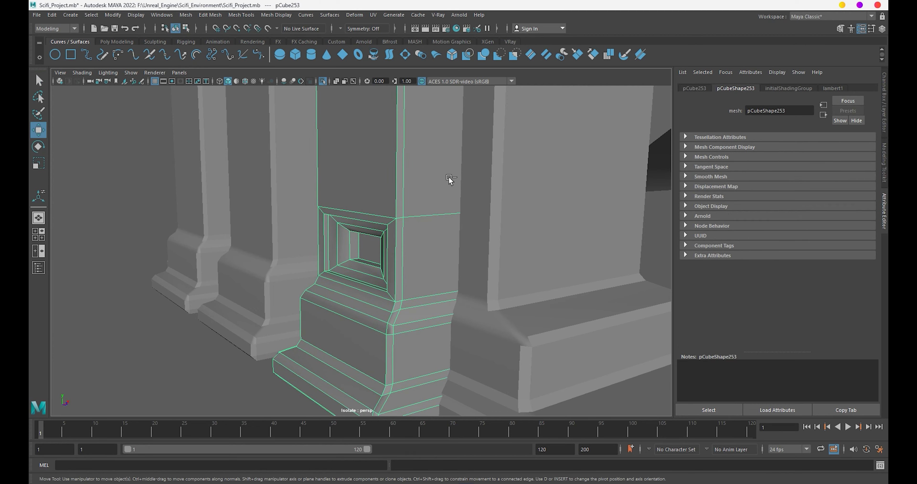
{"action": "scroll", "coordinate": [449, 180], "scroll_direction": "down", "scroll_amount": 10}
{"action": "left_click", "coordinate": [440, 311]}
{"action": "mouse_move", "coordinate": [440, 311]}
{"action": "left_mouse_down", "text": "alt"}
{"action": "mouse_move", "coordinate": [340, 284]}
{"action": "mouse_move", "coordinate": [412, 317]}
{"action": "left_mouse_up", "text": "alt"}
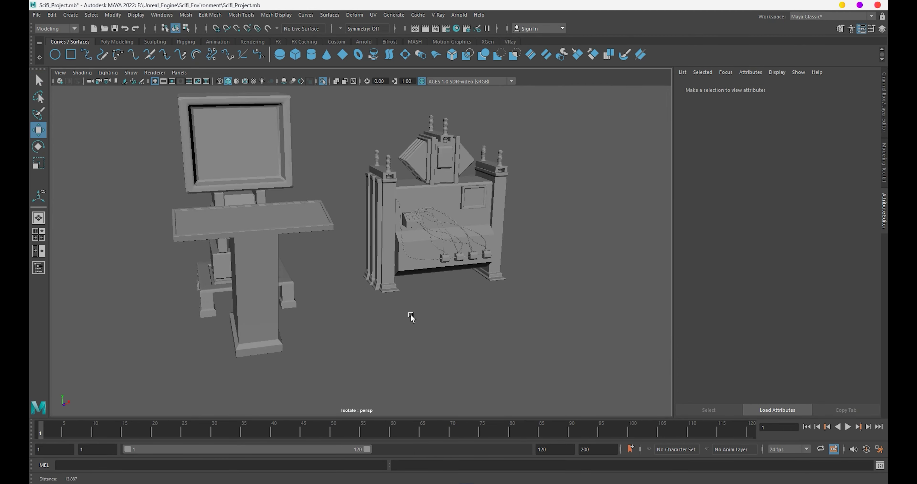
{"action": "scroll", "coordinate": [393, 328], "scroll_direction": "up", "scroll_amount": 5}
{"action": "scroll", "coordinate": [385, 317], "scroll_direction": "up", "scroll_amount": 1}
{"action": "scroll", "coordinate": [338, 288], "scroll_direction": "down", "scroll_amount": 2}
{"action": "scroll", "coordinate": [338, 288], "scroll_direction": "down", "scroll_amount": 5}
{"action": "mouse_move", "coordinate": [338, 288]}
{"action": "left_mouse_down", "text": "alt"}
{"action": "mouse_move", "coordinate": [379, 298]}
{"action": "mouse_move", "coordinate": [382, 317]}
{"action": "left_mouse_up", "text": "alt"}
Switch to the front orthographic view, then the side view, framing the monitor console.
{"action": "key", "text": "space"}
{"action": "scroll", "coordinate": [293, 239], "scroll_direction": "down", "scroll_amount": 3}
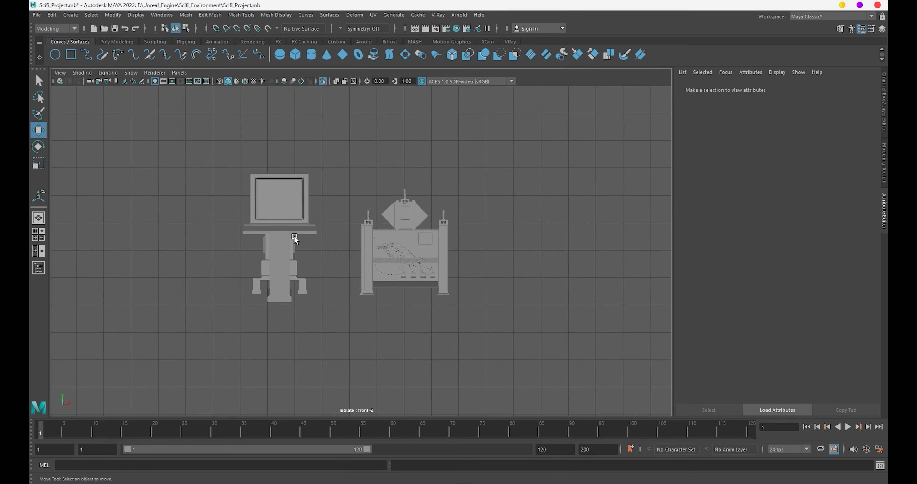
{"action": "scroll", "coordinate": [309, 288], "scroll_direction": "up", "scroll_amount": 5}
{"action": "middle_click_drag", "start_coordinate": [309, 288], "coordinate": [413, 286], "text": "alt"}
{"action": "key", "text": "space"}
{"action": "left_click_drag", "start_coordinate": [421, 312], "coordinate": [457, 313]}
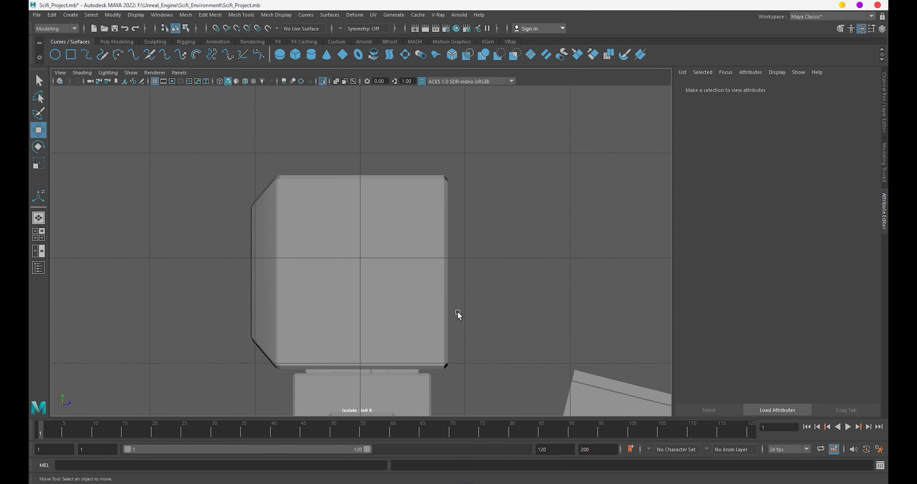
{"action": "scroll", "coordinate": [364, 246], "scroll_direction": "down", "scroll_amount": 4}
{"action": "scroll", "coordinate": [342, 260], "scroll_direction": "up", "scroll_amount": 3}
{"action": "scroll", "coordinate": [355, 297], "scroll_direction": "up", "scroll_amount": 2}
{"action": "middle_click_drag", "start_coordinate": [355, 296], "coordinate": [352, 277], "text": "alt"}
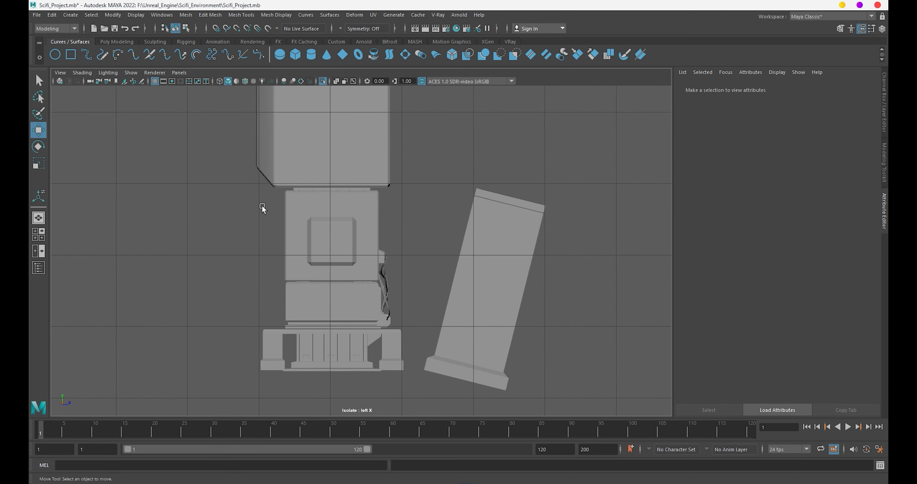
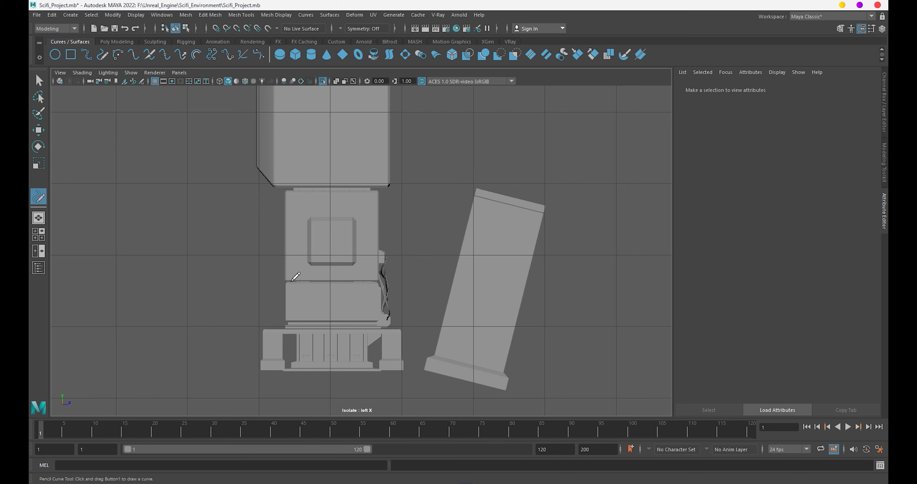
Draw a thin freehand curve down the machine column in left view.
{"action": "left_click_drag", "start_coordinate": [291, 280], "coordinate": [261, 166]}
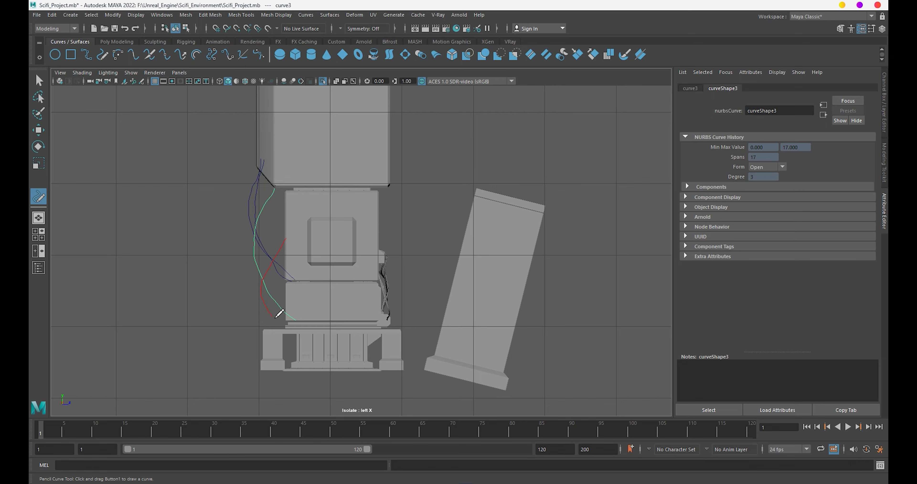
{"action": "middle_click_drag", "start_coordinate": [317, 303], "coordinate": [379, 272], "text": "alt"}
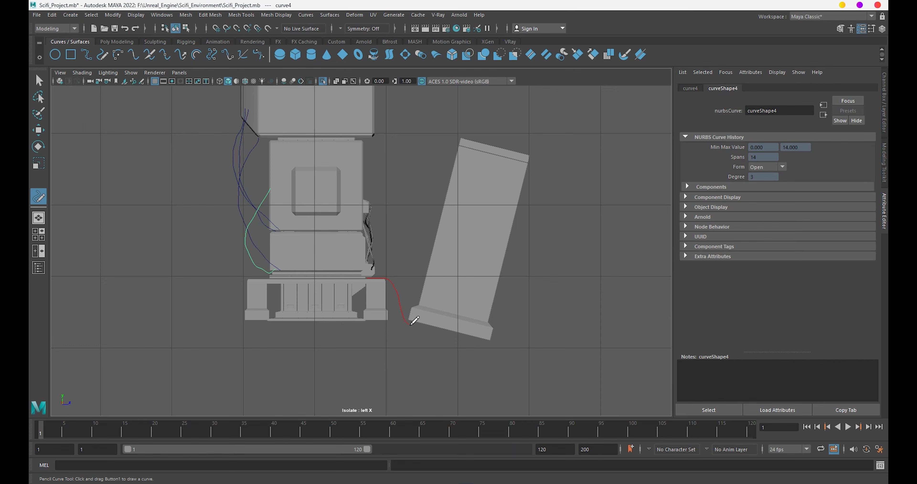
{"action": "key", "text": "space"}
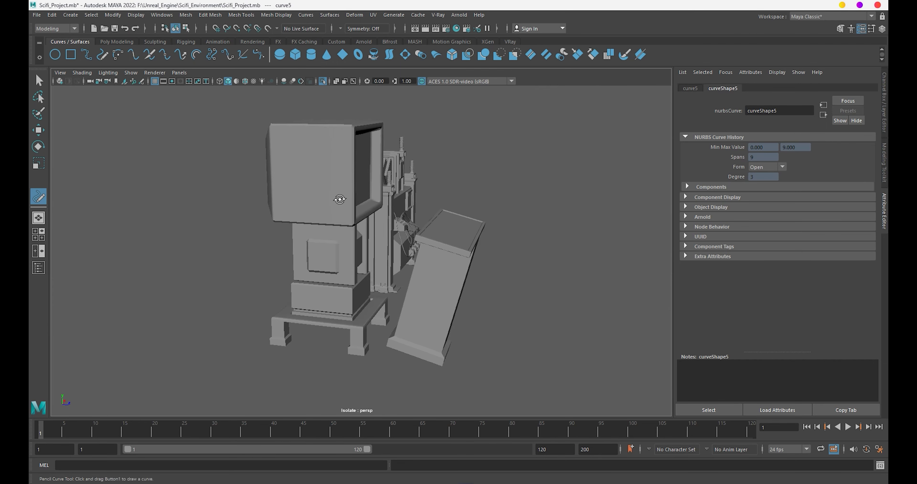
In perspective, frame and select the drawn curves, including the base-to-panel curve.
{"action": "key", "text": "w"}
{"action": "scroll", "coordinate": [430, 213], "scroll_direction": "down", "scroll_amount": 3}
{"action": "scroll", "coordinate": [435, 174], "scroll_direction": "down", "scroll_amount": 3}
{"action": "scroll", "coordinate": [435, 175], "scroll_direction": "down", "scroll_amount": 3}
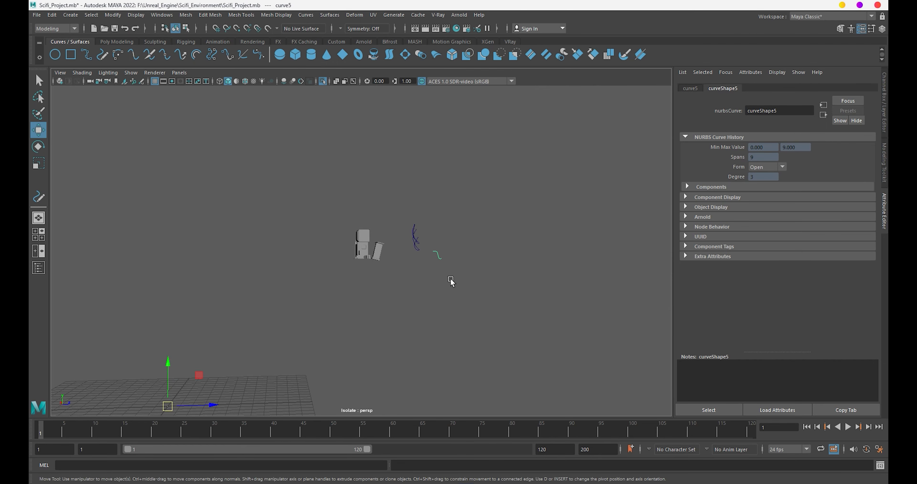
{"action": "left_click", "coordinate": [377, 251]}
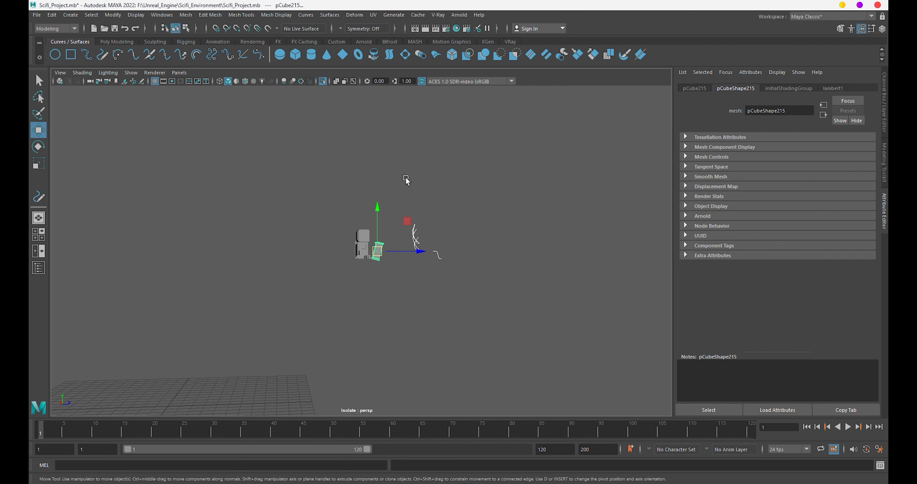
{"action": "left_click_drag", "start_coordinate": [406, 179], "coordinate": [467, 298]}
{"action": "left_click_drag", "start_coordinate": [420, 235], "coordinate": [197, 333]}
{"action": "key", "text": "f"}
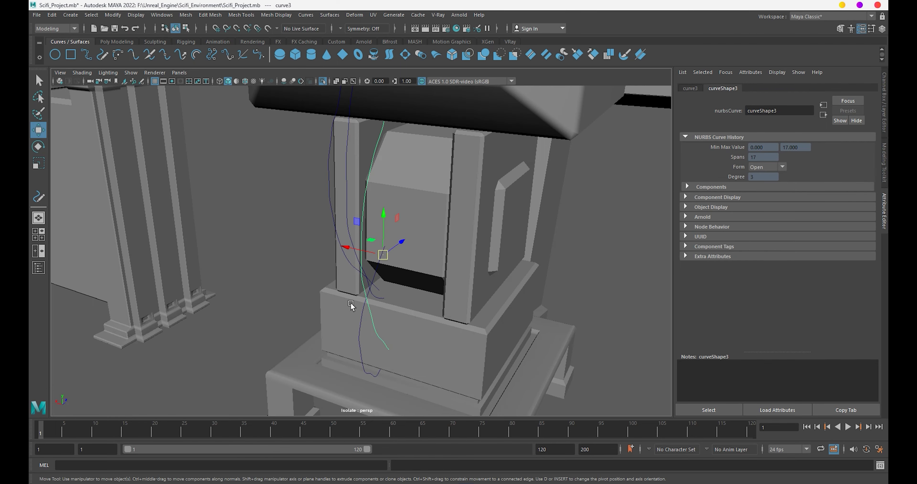
{"action": "key", "text": "q"}
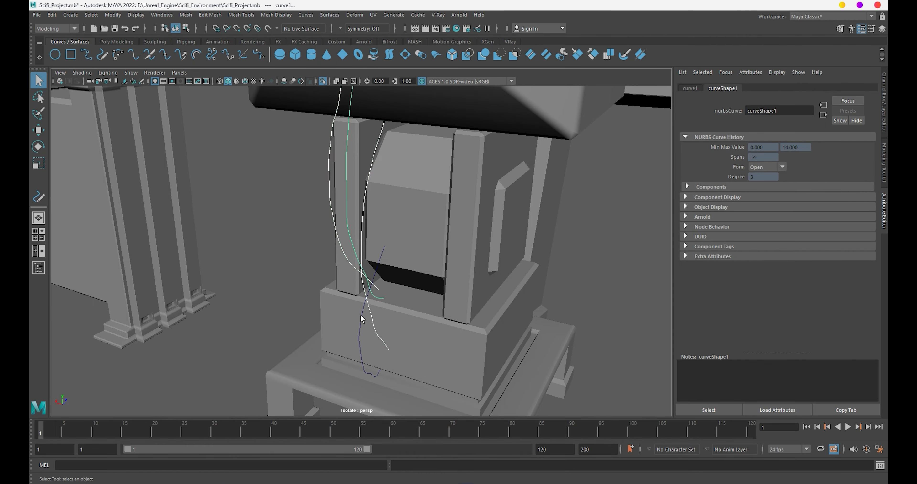
{"action": "left_click", "coordinate": [360, 314]}
{"action": "left_click_drag", "start_coordinate": [361, 313], "coordinate": [446, 259], "text": "alt"}
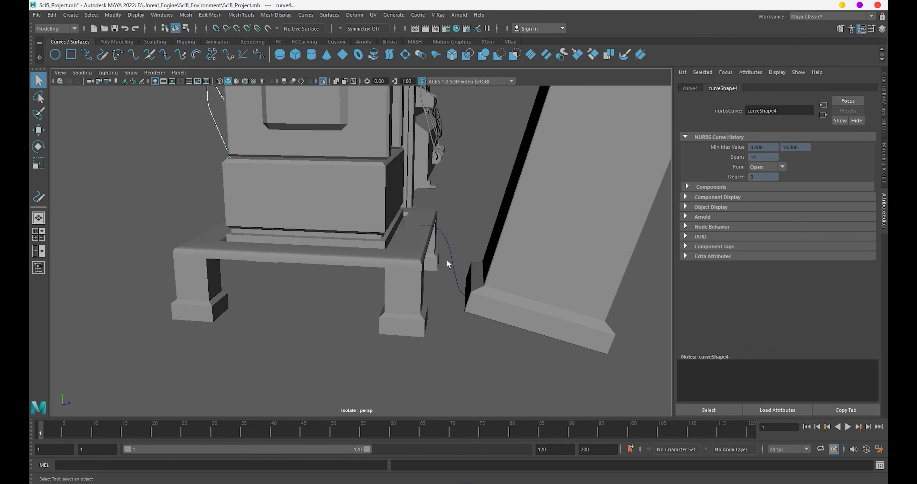
{"action": "left_click", "coordinate": [450, 257]}
Convert the selected curves into sweep meshes and show the whole scene again.
{"action": "key", "text": "w"}
{"action": "left_click", "coordinate": [70, 15]}
{"action": "left_click", "coordinate": [124, 205]}
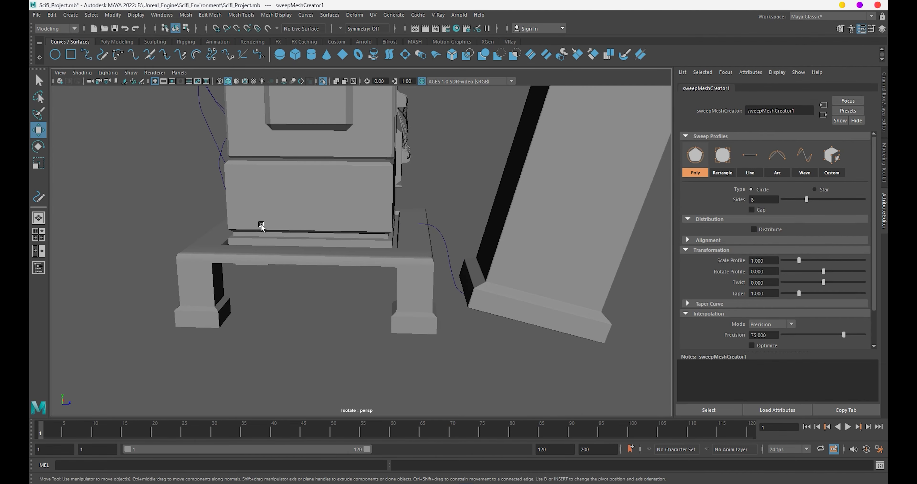
{"action": "key", "text": "ctrl+1"}
{"action": "left_click_drag", "start_coordinate": [262, 229], "coordinate": [290, 235], "text": "alt"}
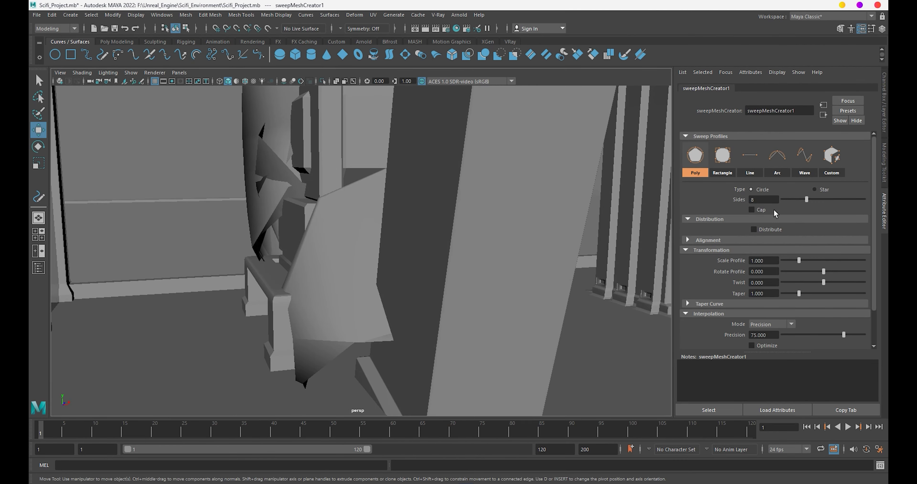
Cap the sweep ends and set the profile scale to 0.009.
{"action": "left_click", "coordinate": [762, 209]}
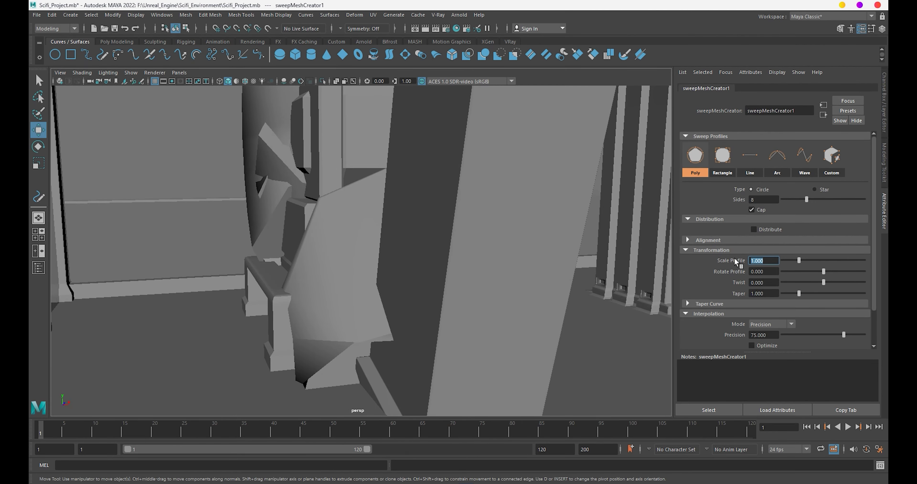
{"action": "type", "text": "9"}
{"action": "key", "text": "Return"}
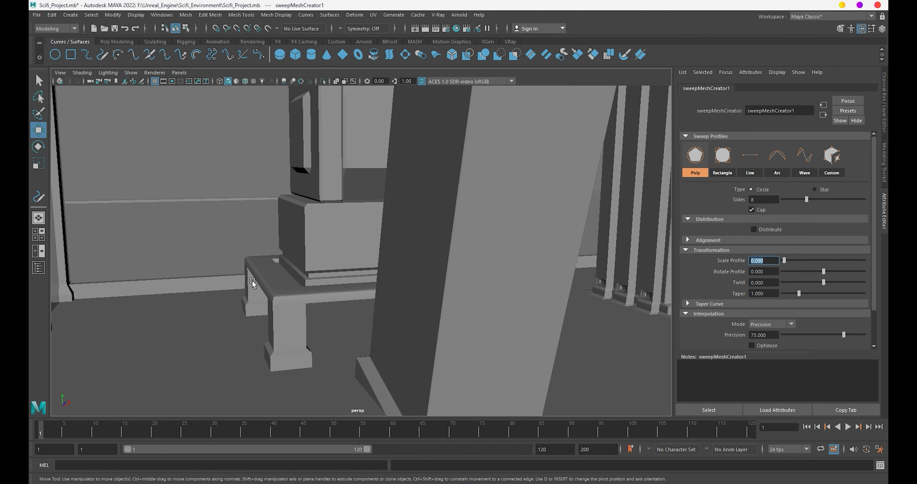
{"action": "mouse_move", "coordinate": [252, 280]}
{"action": "left_mouse_down", "text": "alt"}
{"action": "mouse_move", "coordinate": [321, 283]}
{"action": "mouse_move", "coordinate": [379, 306]}
{"action": "mouse_move", "coordinate": [396, 285]}
{"action": "mouse_move", "coordinate": [389, 290]}
{"action": "mouse_move", "coordinate": [479, 285]}
{"action": "left_mouse_up", "text": "alt"}
{"action": "type", "text": "0."}
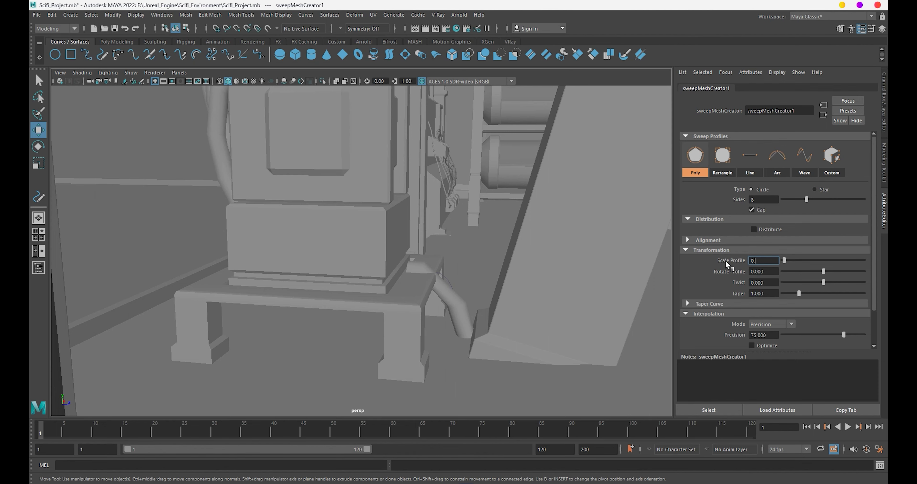
{"action": "type", "text": "009"}
{"action": "key", "text": "Return"}
Set the sweep precision to 98.
{"action": "mouse_move", "coordinate": [349, 267]}
{"action": "left_mouse_down", "text": "alt"}
{"action": "mouse_move", "coordinate": [364, 266]}
{"action": "mouse_move", "coordinate": [313, 265]}
{"action": "left_mouse_up", "text": "alt"}
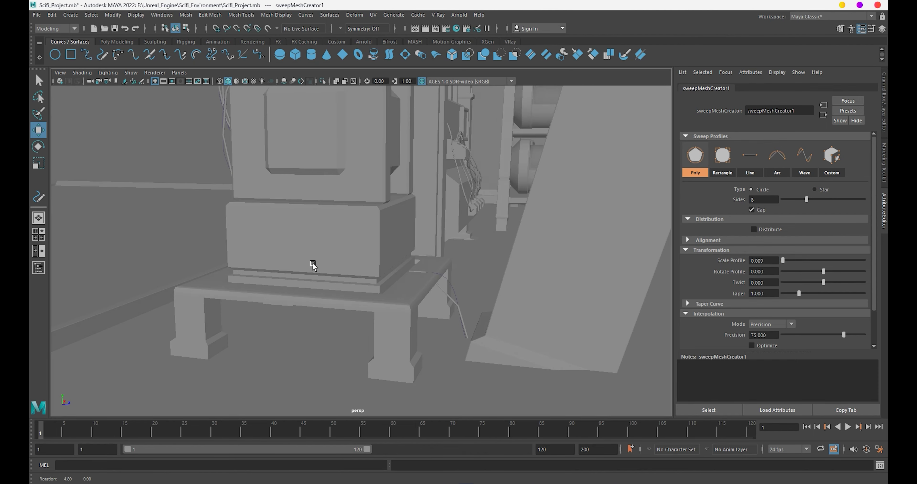
{"action": "scroll", "coordinate": [400, 265], "scroll_direction": "up", "scroll_amount": 2}
{"action": "scroll", "coordinate": [499, 329], "scroll_direction": "up", "scroll_amount": 3}
{"action": "scroll", "coordinate": [477, 315], "scroll_direction": "up", "scroll_amount": 1}
{"action": "scroll", "coordinate": [477, 315], "scroll_direction": "up", "scroll_amount": 2}
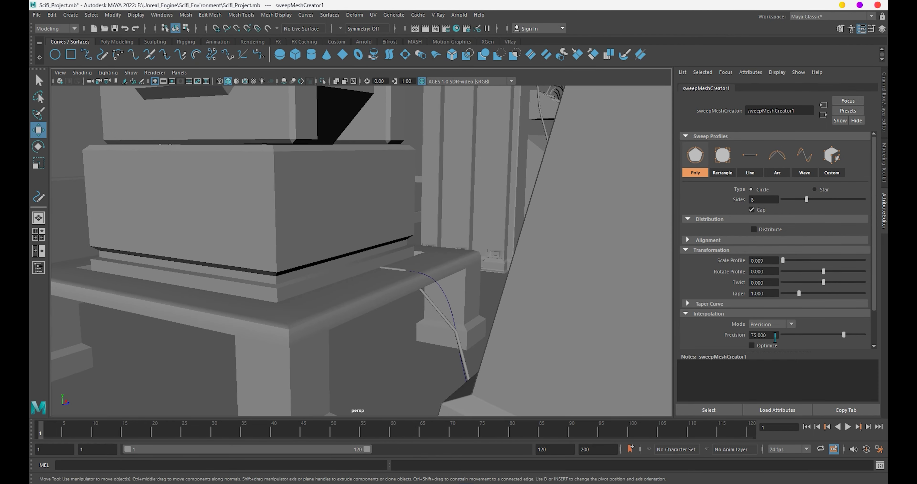
{"action": "type", "text": "98"}
{"action": "key", "text": "Return"}
{"action": "scroll", "coordinate": [226, 277], "scroll_direction": "down", "scroll_amount": 3}
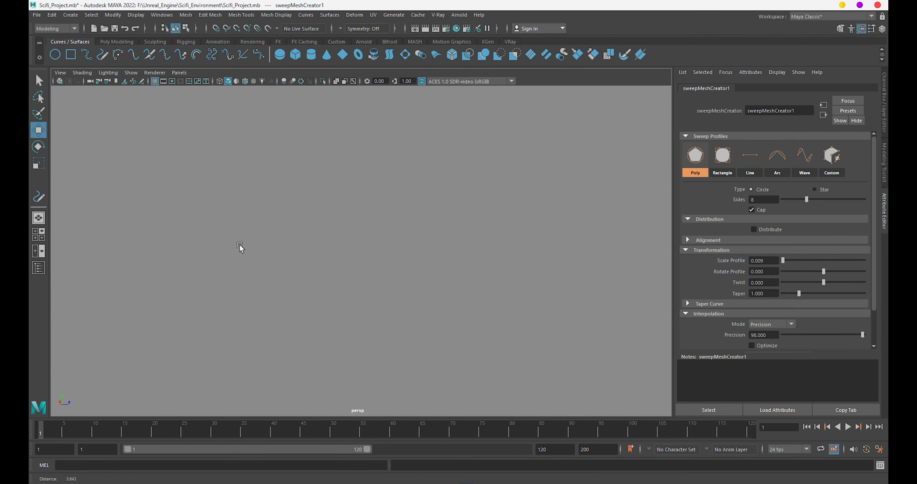
{"action": "scroll", "coordinate": [240, 244], "scroll_direction": "down", "scroll_amount": 3}
{"action": "mouse_move", "coordinate": [230, 225]}
{"action": "left_mouse_down", "text": "alt"}
{"action": "mouse_move", "coordinate": [294, 252]}
{"action": "mouse_move", "coordinate": [249, 242]}
{"action": "mouse_move", "coordinate": [378, 240]}
{"action": "mouse_move", "coordinate": [367, 222]}
{"action": "mouse_move", "coordinate": [192, 219]}
{"action": "mouse_move", "coordinate": [365, 265]}
{"action": "mouse_move", "coordinate": [426, 303]}
{"action": "mouse_move", "coordinate": [434, 258]}
{"action": "mouse_move", "coordinate": [432, 303]}
{"action": "mouse_move", "coordinate": [430, 280]}
{"action": "mouse_move", "coordinate": [553, 311]}
{"action": "mouse_move", "coordinate": [489, 296]}
{"action": "mouse_move", "coordinate": [359, 302]}
{"action": "left_mouse_up", "text": "alt"}
Enable Distribute so each cable becomes a five-strand bundle.
{"action": "left_click", "coordinate": [754, 229]}
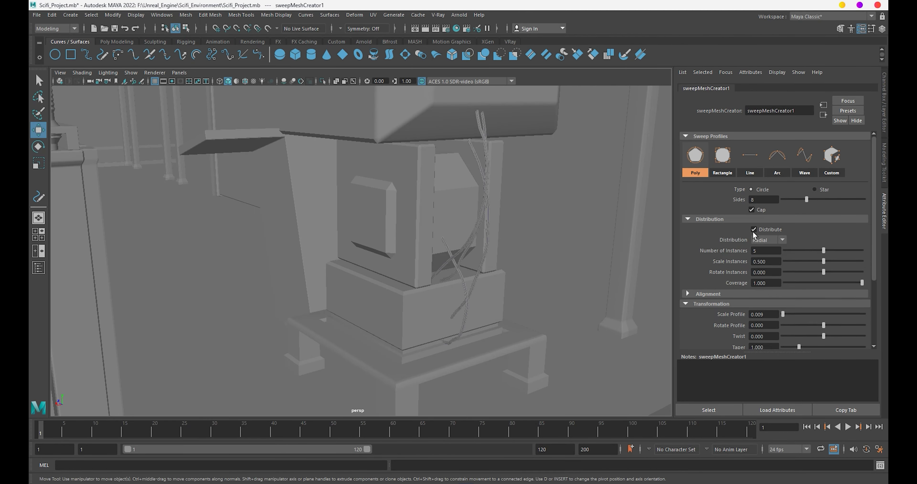
{"action": "left_click_drag", "start_coordinate": [618, 254], "coordinate": [532, 266], "text": "alt"}
{"action": "right_click_drag", "start_coordinate": [533, 266], "coordinate": [559, 317], "text": "alt"}
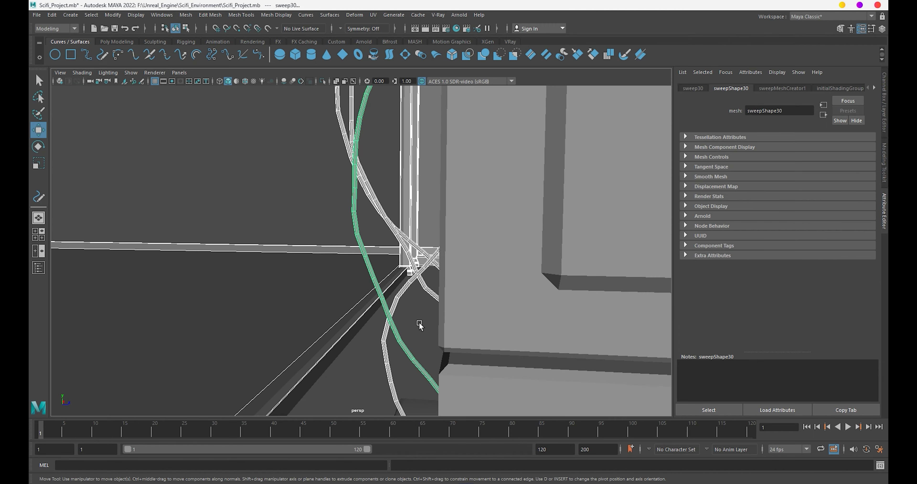
Select the single cable beside the platform and Shift-drag an offset duplicate.
{"action": "mouse_move", "coordinate": [267, 258]}
{"action": "left_mouse_down"}
{"action": "mouse_move", "coordinate": [301, 364]}
{"action": "mouse_move", "coordinate": [297, 251]}
{"action": "left_mouse_up"}
{"action": "right_click_drag", "start_coordinate": [260, 289], "coordinate": [249, 284], "text": "alt"}
{"action": "mouse_move", "coordinate": [250, 284]}
{"action": "left_mouse_down", "text": "alt"}
{"action": "mouse_move", "coordinate": [323, 303]}
{"action": "mouse_move", "coordinate": [476, 317]}
{"action": "mouse_move", "coordinate": [420, 313]}
{"action": "mouse_move", "coordinate": [484, 307]}
{"action": "mouse_move", "coordinate": [389, 266]}
{"action": "mouse_move", "coordinate": [523, 338]}
{"action": "left_mouse_up", "text": "alt"}
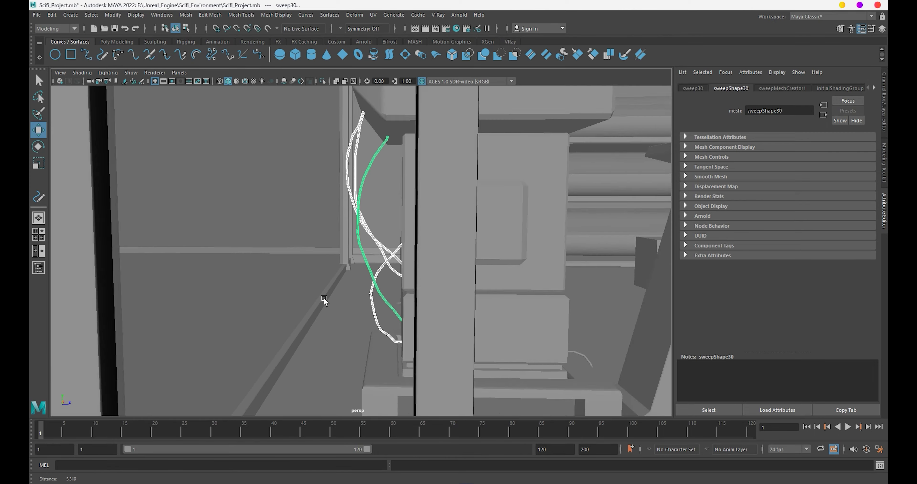
{"action": "left_click", "coordinate": [522, 338], "text": "shift"}
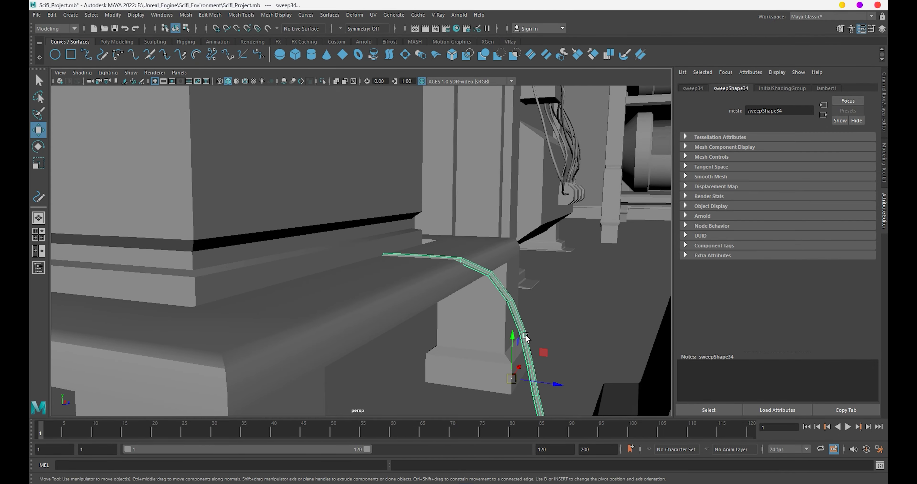
{"action": "right_click_drag", "start_coordinate": [526, 337], "coordinate": [473, 316], "text": "alt"}
{"action": "mouse_move", "coordinate": [472, 316]}
{"action": "left_mouse_down", "text": "alt"}
{"action": "mouse_move", "coordinate": [476, 337]}
{"action": "mouse_move", "coordinate": [445, 339]}
{"action": "left_mouse_up", "text": "alt"}
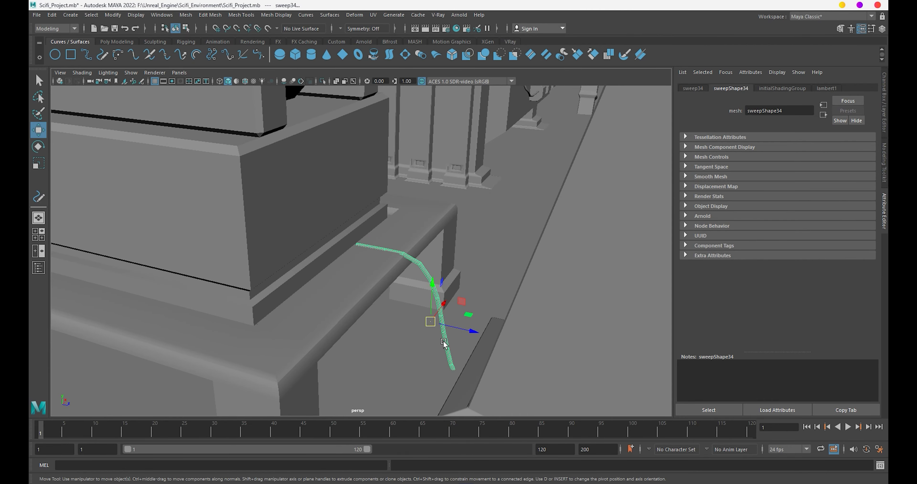
{"action": "left_click_drag", "start_coordinate": [444, 304], "coordinate": [439, 316], "text": "shift"}
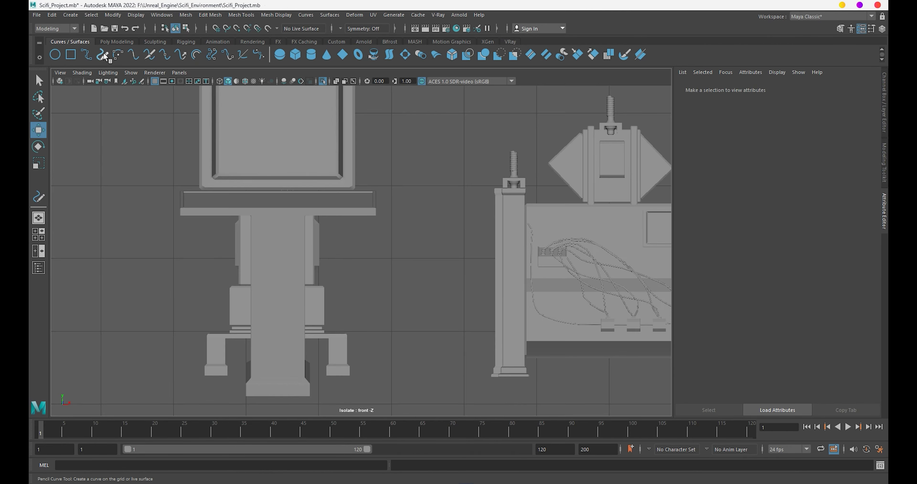
{"action": "left_click", "coordinate": [104, 53]}
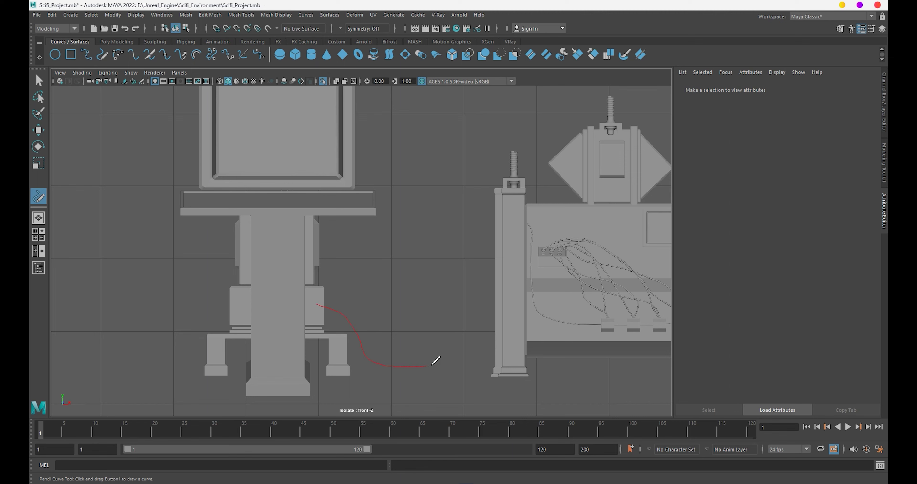
Draw three freehand curves from the column base to the right-hand machine.
{"action": "left_click_drag", "start_coordinate": [482, 351], "coordinate": [495, 351]}
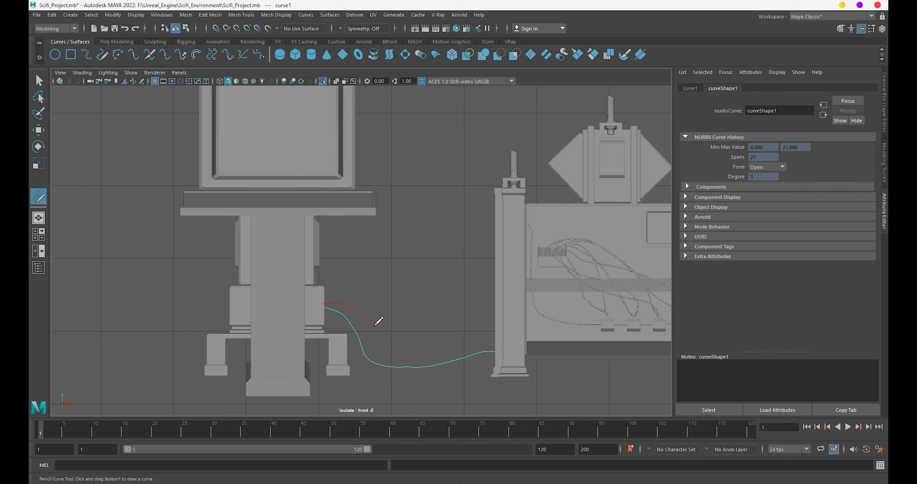
{"action": "left_click_drag", "start_coordinate": [499, 339], "coordinate": [499, 338]}
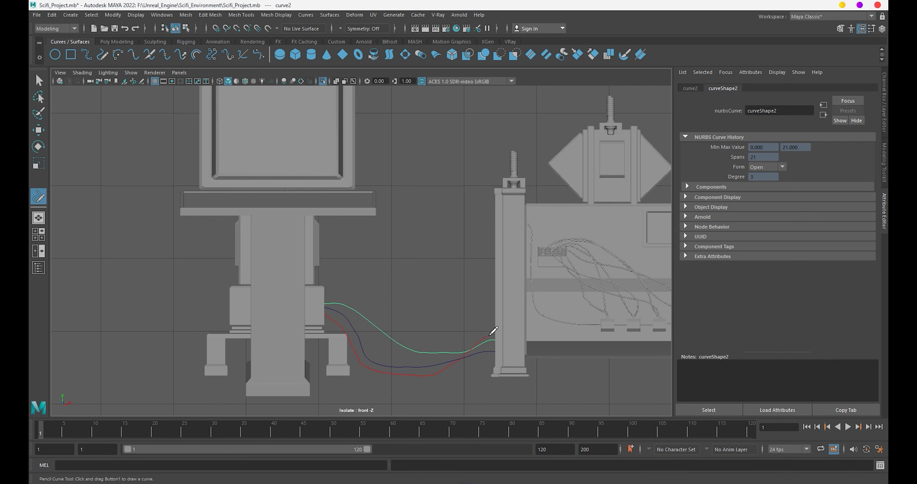
{"action": "left_click_drag", "start_coordinate": [499, 331], "coordinate": [495, 337]}
In top view, draw three cable curves from the monitor desk to the machine.
{"action": "key", "text": "space"}
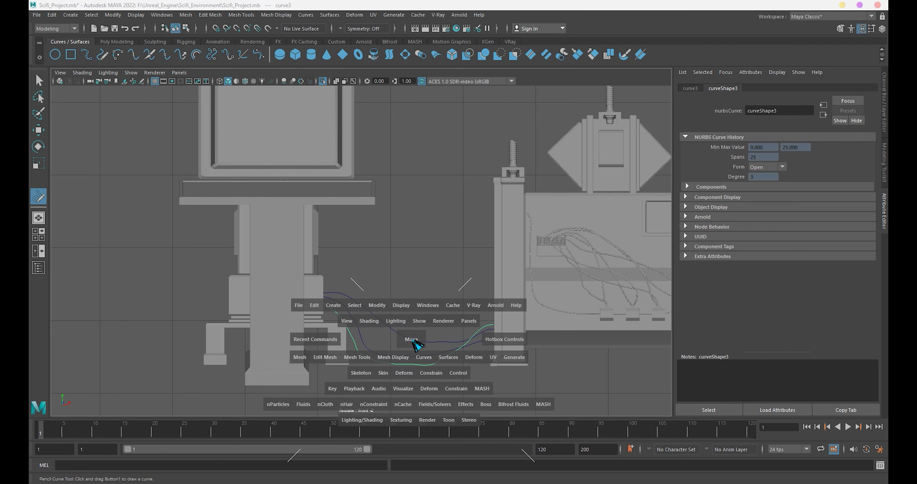
{"action": "mouse_move", "coordinate": [419, 341]}
{"action": "left_mouse_down"}
{"action": "mouse_move", "coordinate": [394, 329]}
{"action": "mouse_move", "coordinate": [403, 340]}
{"action": "left_mouse_up"}
{"action": "key", "text": "space"}
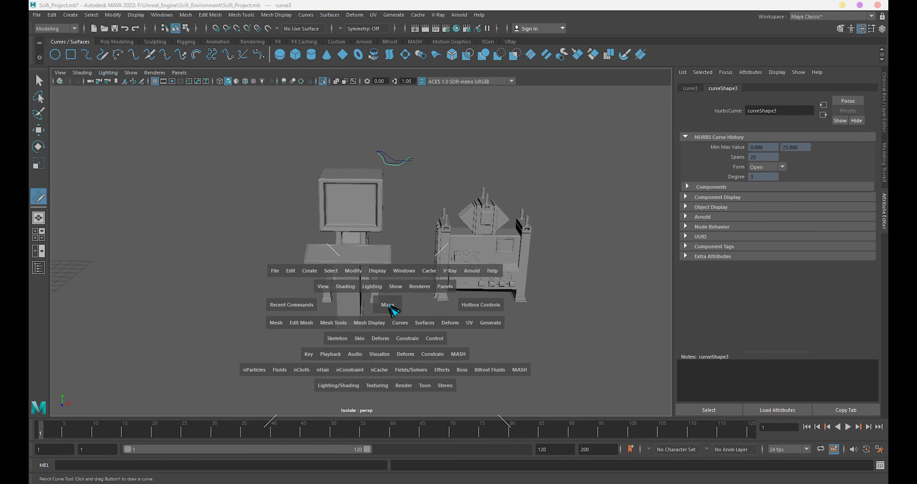
{"action": "left_click_drag", "start_coordinate": [387, 305], "coordinate": [358, 308]}
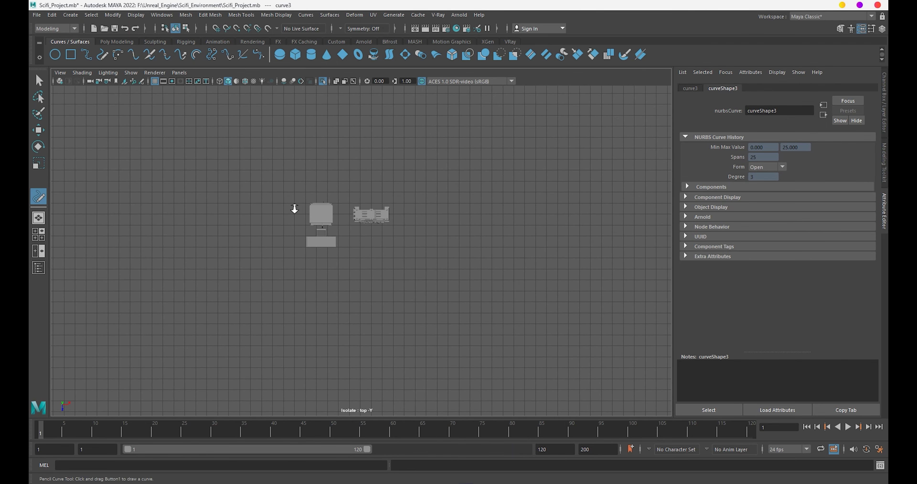
{"action": "scroll", "coordinate": [401, 257], "scroll_direction": "up", "scroll_amount": 3}
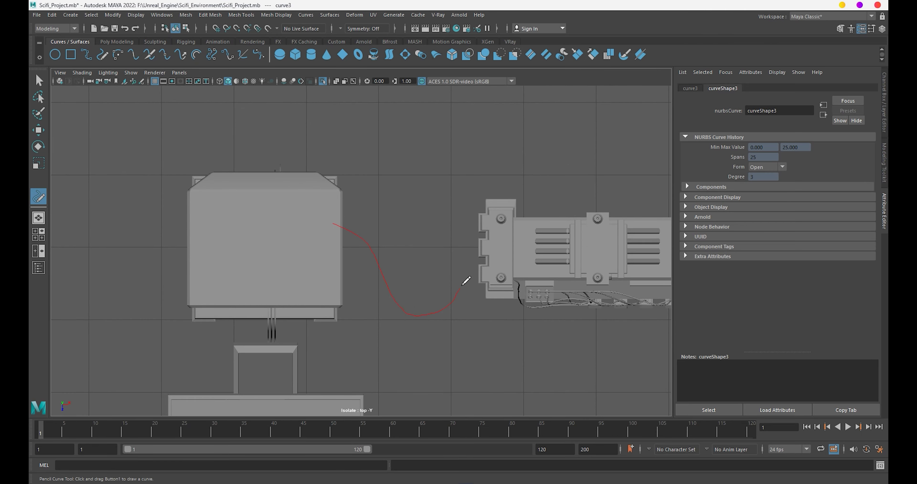
{"action": "left_click_drag", "start_coordinate": [481, 277], "coordinate": [479, 278]}
{"action": "left_click_drag", "start_coordinate": [476, 250], "coordinate": [474, 249]}
{"action": "left_click_drag", "start_coordinate": [465, 212], "coordinate": [480, 216]}
{"action": "key", "text": "space"}
{"action": "left_click_drag", "start_coordinate": [482, 257], "coordinate": [445, 254]}
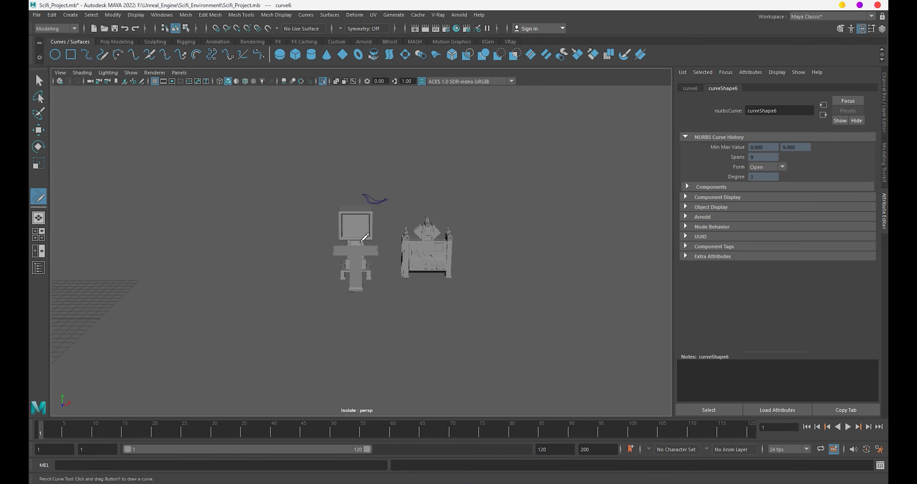
Lower selected control points on curve2 to reshape it.
{"action": "scroll", "coordinate": [364, 238], "scroll_direction": "down", "scroll_amount": 3}
{"action": "key", "text": "e"}
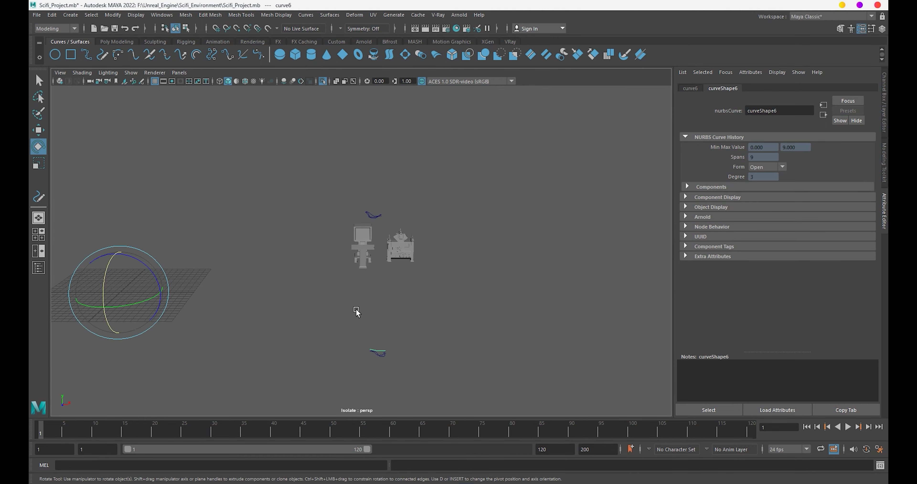
{"action": "left_click_drag", "start_coordinate": [349, 178], "coordinate": [388, 214]}
{"action": "scroll", "coordinate": [390, 218], "scroll_direction": "up", "scroll_amount": 5}
{"action": "right_click_drag", "start_coordinate": [335, 167], "coordinate": [331, 151]}
{"action": "left_click_drag", "start_coordinate": [381, 160], "coordinate": [401, 178]}
{"action": "key", "text": "w"}
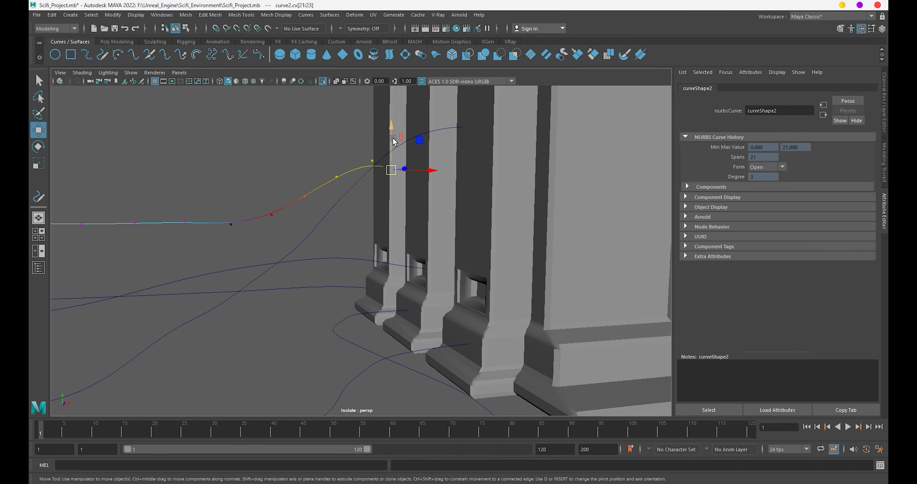
{"action": "left_click_drag", "start_coordinate": [393, 140], "coordinate": [432, 351]}
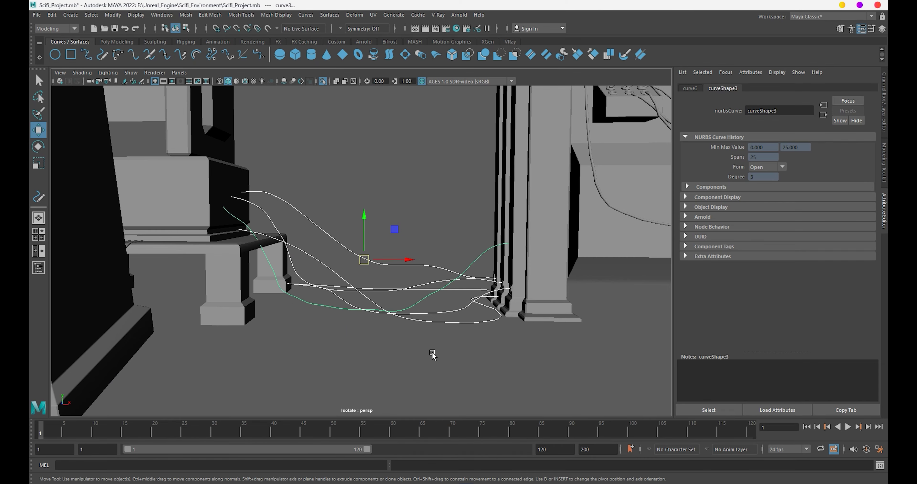
Exit isolation and build sweep meshes along the selected curves.
{"action": "key", "text": "ctrl+1"}
{"action": "middle_click_drag", "start_coordinate": [315, 313], "coordinate": [309, 300], "text": "alt"}
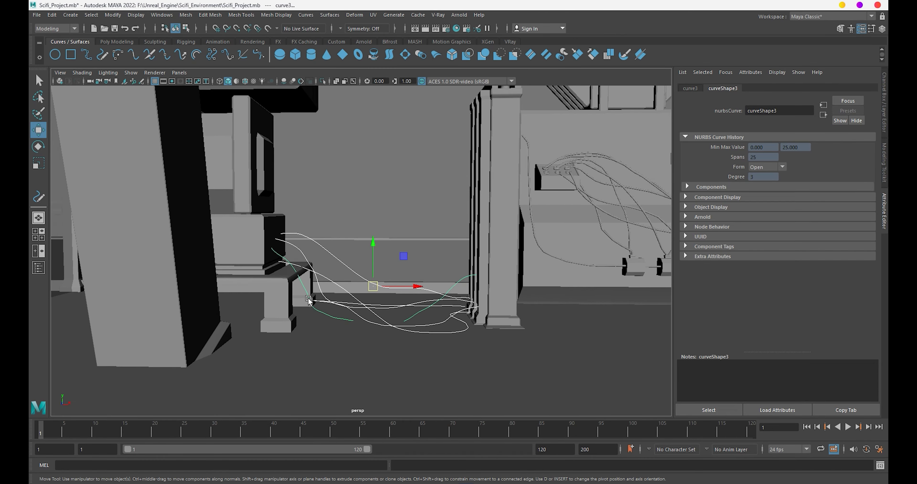
{"action": "left_click", "coordinate": [70, 14]}
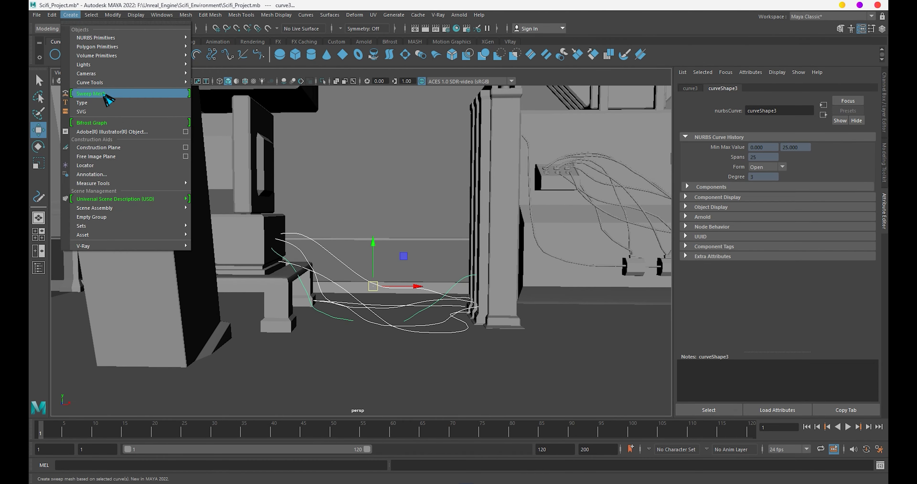
{"action": "left_click", "coordinate": [93, 98]}
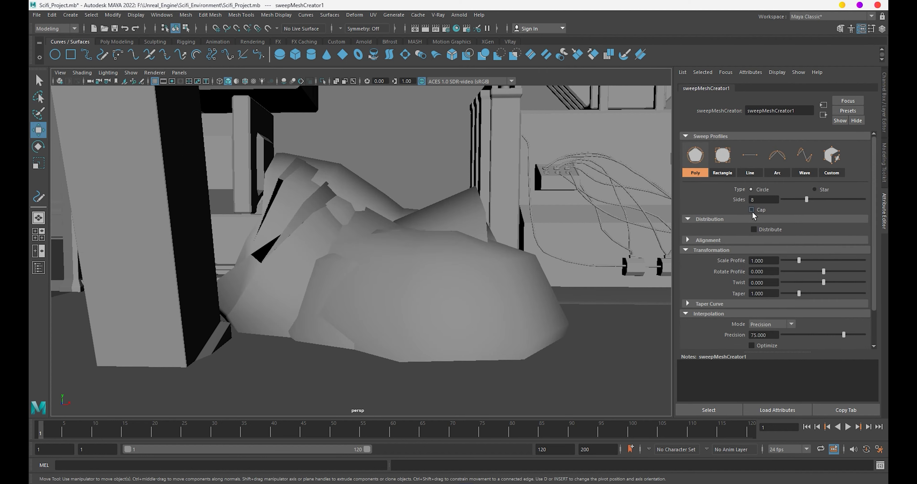
Shrink the sweep profile scale to 0.009.
{"action": "left_click_drag", "start_coordinate": [787, 262], "coordinate": [782, 263]}
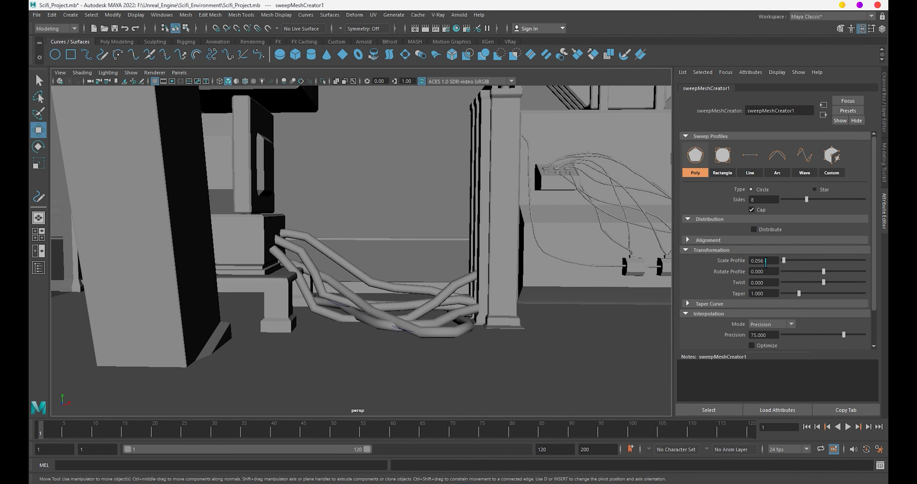
{"action": "type", "text": "0.08"}
{"action": "key", "text": "Return"}
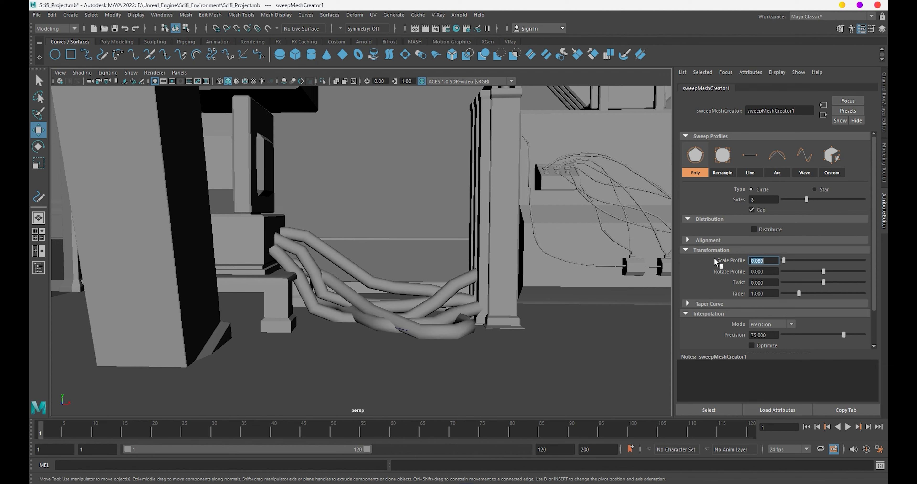
{"action": "type", "text": "0.00"}
{"action": "key", "text": "Return"}
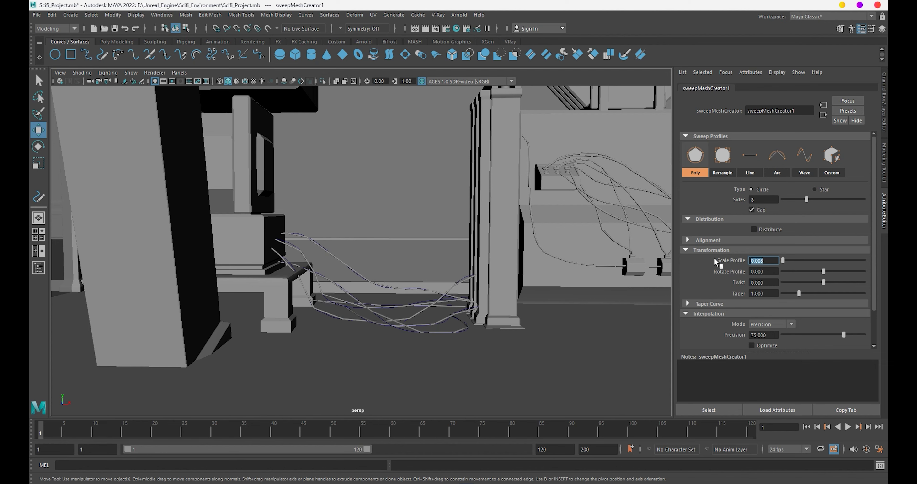
{"action": "type", "text": "0.009"}
{"action": "key", "text": "Return"}
Set the sweep precision to 98 and inspect the new cables by the machine.
{"action": "left_click", "coordinate": [762, 335]}
{"action": "type", "text": "8"}
{"action": "key", "text": "Return"}
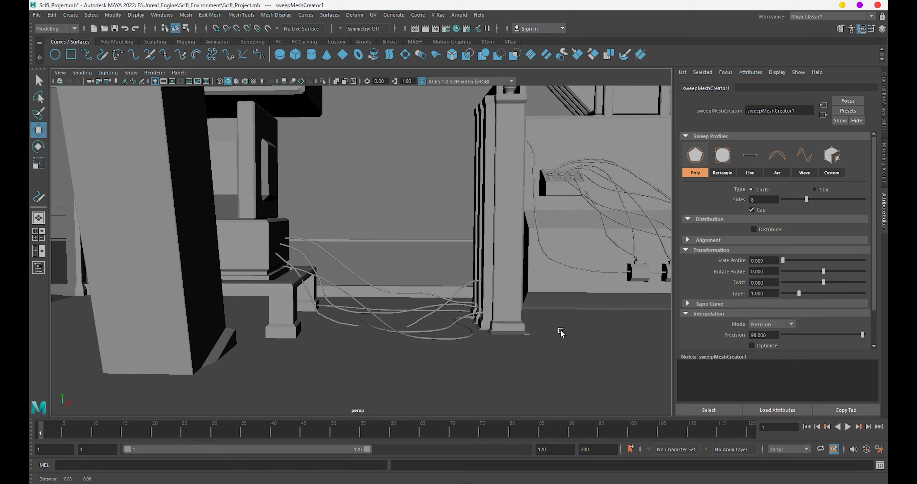
{"action": "mouse_move", "coordinate": [559, 333]}
{"action": "right_mouse_down", "text": "alt"}
{"action": "mouse_move", "coordinate": [451, 322]}
{"action": "mouse_move", "coordinate": [428, 307]}
{"action": "right_mouse_up", "text": "alt"}
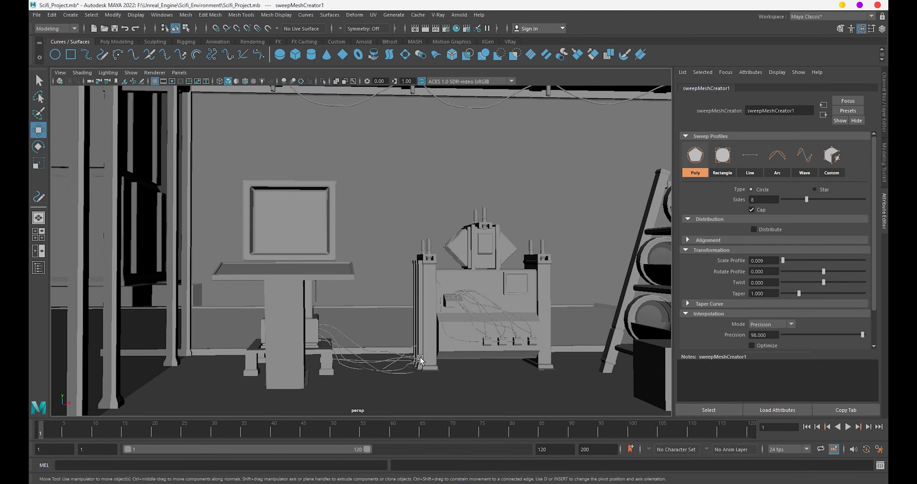
{"action": "left_click_drag", "start_coordinate": [428, 307], "coordinate": [430, 348], "text": "alt"}
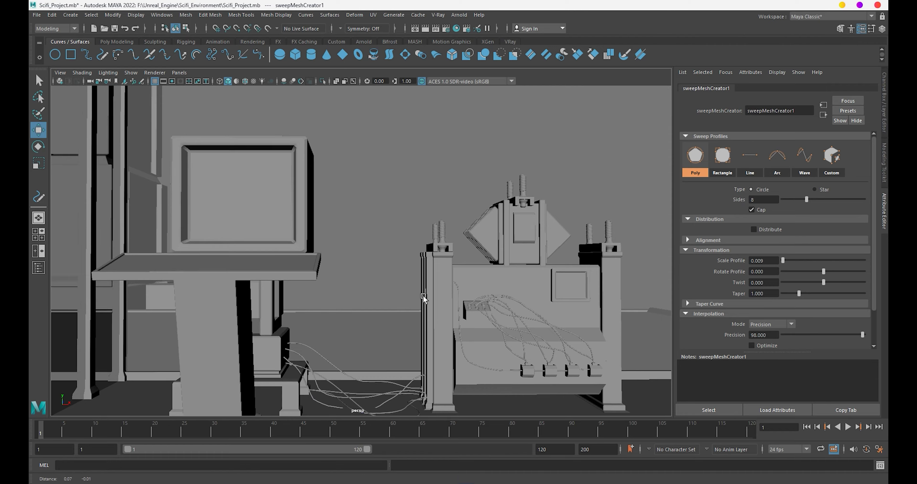
{"action": "right_click_drag", "start_coordinate": [429, 349], "coordinate": [384, 299], "text": "alt"}
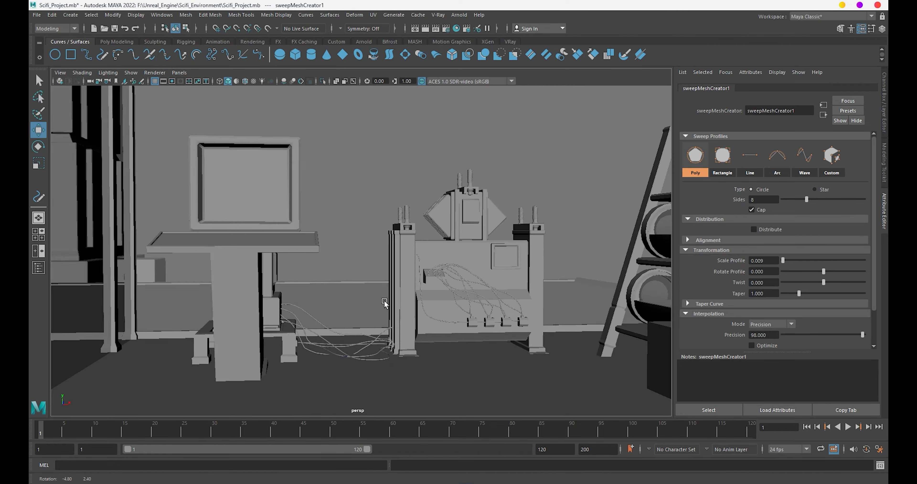
{"action": "left_click_drag", "start_coordinate": [384, 299], "coordinate": [380, 330], "text": "alt"}
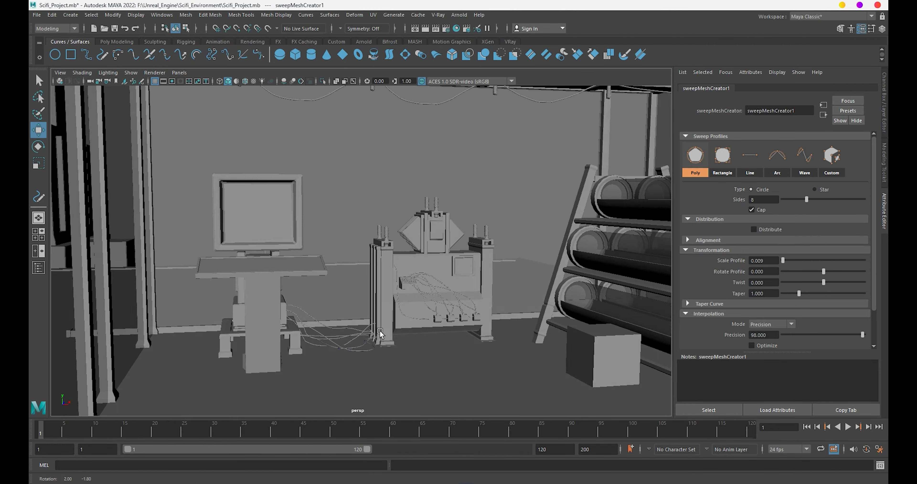
{"action": "right_click_drag", "start_coordinate": [380, 330], "coordinate": [370, 271], "text": "alt"}
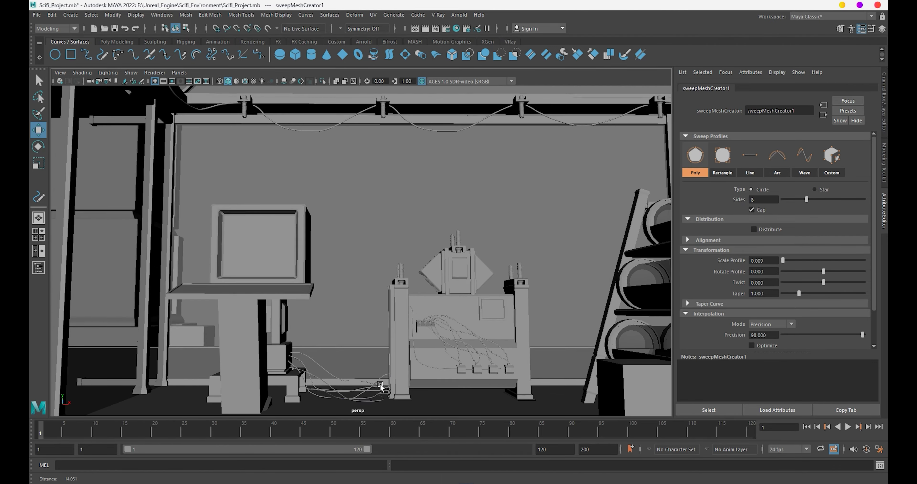
{"action": "left_click_drag", "start_coordinate": [369, 271], "coordinate": [415, 352]}
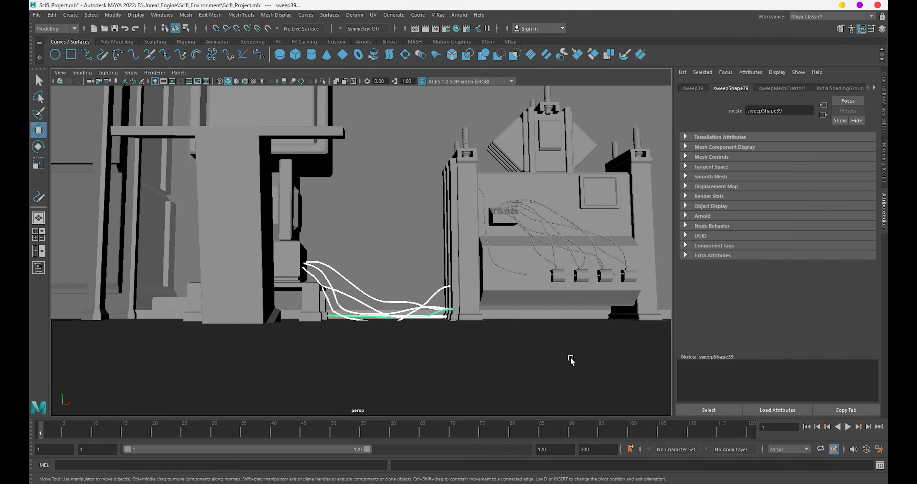
Delete the new sweep cables' construction history.
{"action": "mouse_move", "coordinate": [605, 303]}
{"action": "right_mouse_down", "text": "alt"}
{"action": "mouse_move", "coordinate": [573, 324]}
{"action": "mouse_move", "coordinate": [379, 296]}
{"action": "right_mouse_up", "text": "alt"}
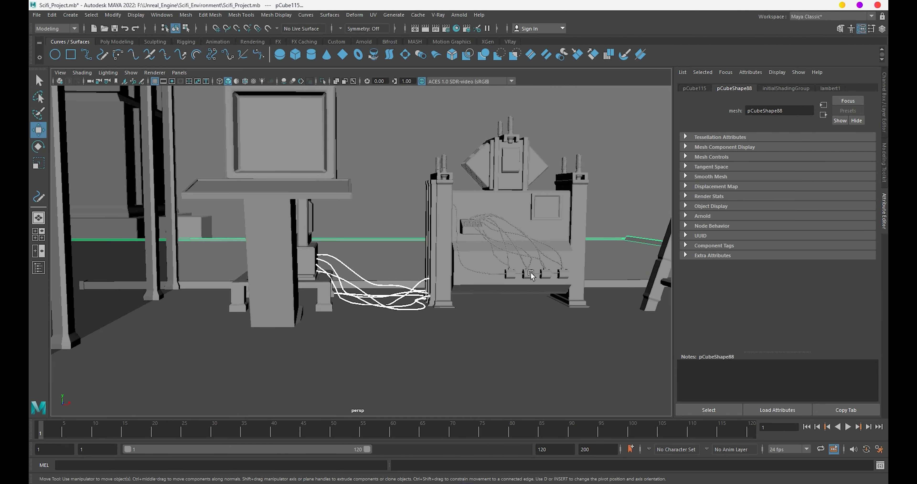
{"action": "left_click_drag", "start_coordinate": [380, 297], "coordinate": [391, 328], "text": "alt"}
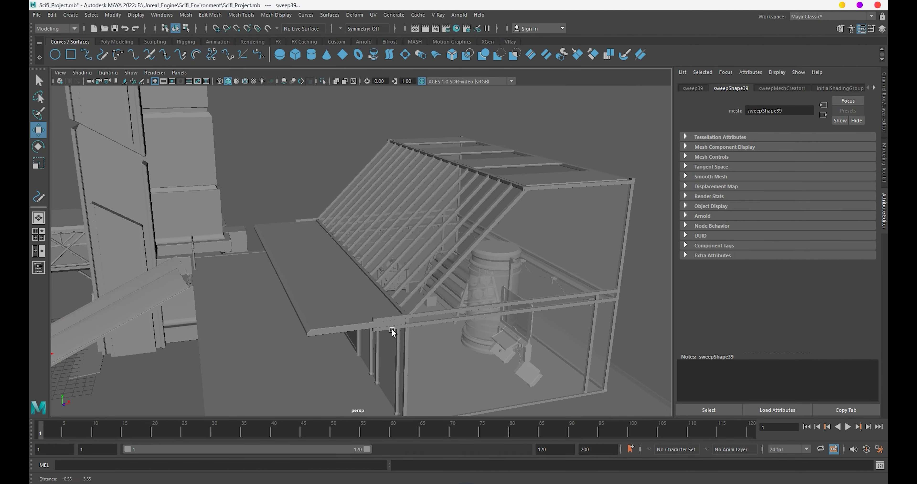
{"action": "right_click_drag", "start_coordinate": [391, 328], "coordinate": [449, 371], "text": "alt"}
{"action": "left_click_drag", "start_coordinate": [449, 371], "coordinate": [411, 301], "text": "alt"}
{"action": "key", "text": "alt+shift+d"}
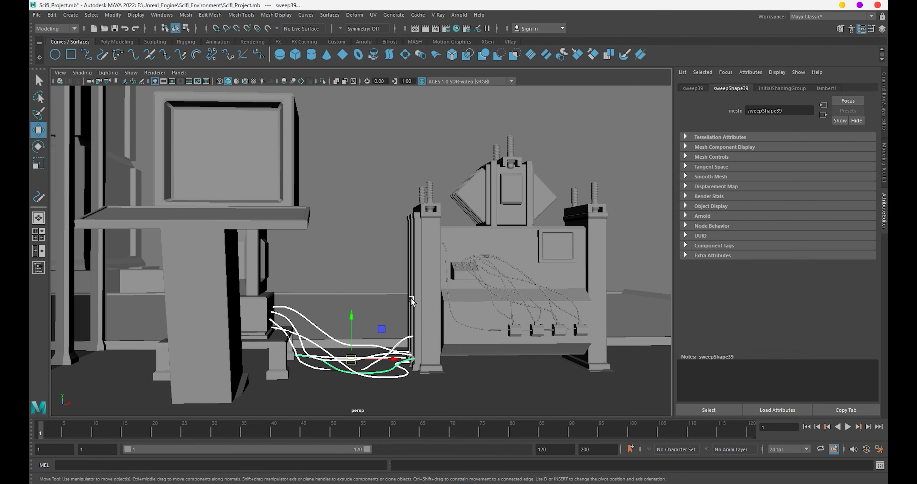
Survey the room, briefly selecting a cube and the overhead cable group.
{"action": "left_click", "coordinate": [314, 176]}
{"action": "mouse_move", "coordinate": [313, 176]}
{"action": "right_mouse_down", "text": "alt"}
{"action": "mouse_move", "coordinate": [348, 293]}
{"action": "mouse_move", "coordinate": [432, 371]}
{"action": "mouse_move", "coordinate": [332, 329]}
{"action": "right_mouse_up", "text": "alt"}
{"action": "left_click", "coordinate": [332, 329]}
{"action": "left_click_drag", "start_coordinate": [331, 329], "coordinate": [361, 301], "text": "alt"}
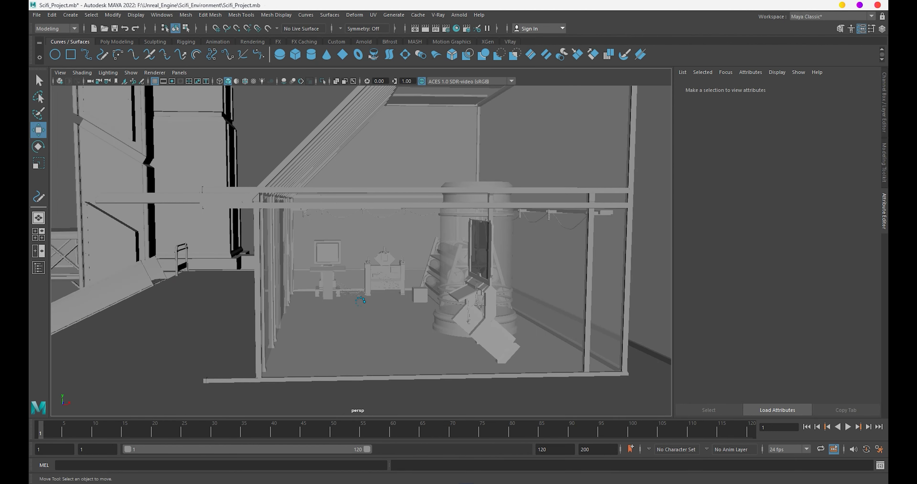
{"action": "scroll", "coordinate": [339, 307], "scroll_direction": "up", "scroll_amount": 5}
{"action": "scroll", "coordinate": [370, 231], "scroll_direction": "up", "scroll_amount": 3}
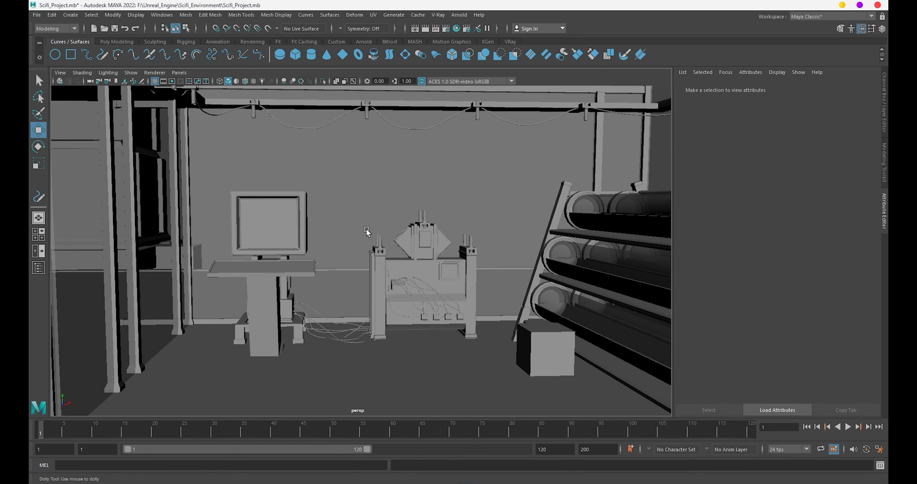
{"action": "scroll", "coordinate": [379, 233], "scroll_direction": "up", "scroll_amount": 3}
{"action": "scroll", "coordinate": [316, 192], "scroll_direction": "up", "scroll_amount": 3}
{"action": "left_click", "coordinate": [316, 192]}
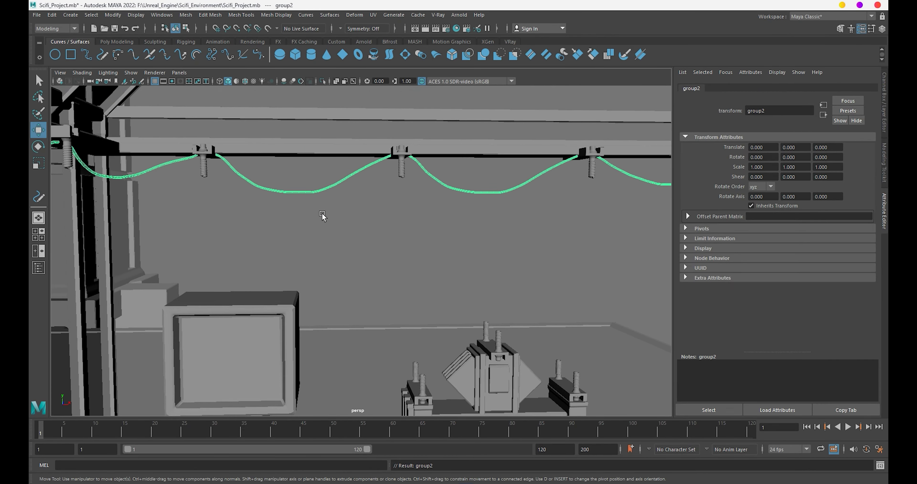
{"action": "scroll", "coordinate": [373, 270], "scroll_direction": "down", "scroll_amount": 2}
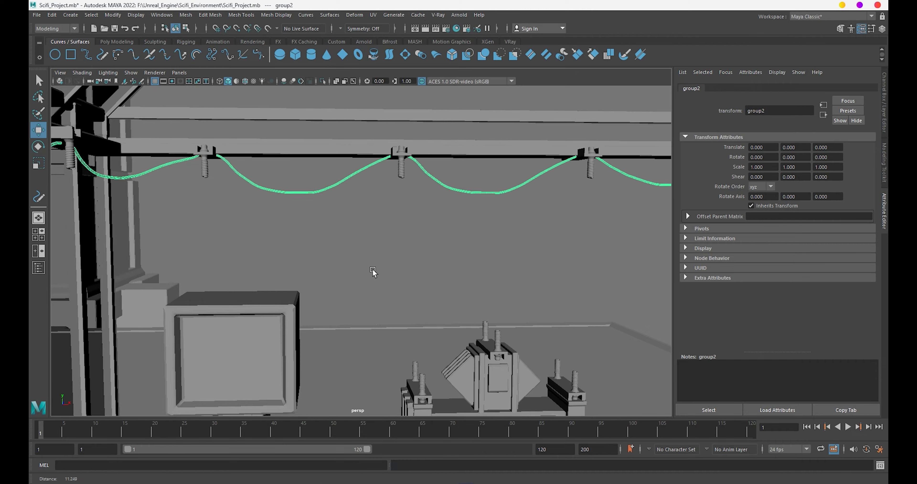
{"action": "scroll", "coordinate": [217, 254], "scroll_direction": "down", "scroll_amount": 5}
{"action": "left_click", "coordinate": [266, 271]}
Select the machine's top centre bolt plus the left and right ceiling bolts.
{"action": "scroll", "coordinate": [320, 322], "scroll_direction": "up", "scroll_amount": 5}
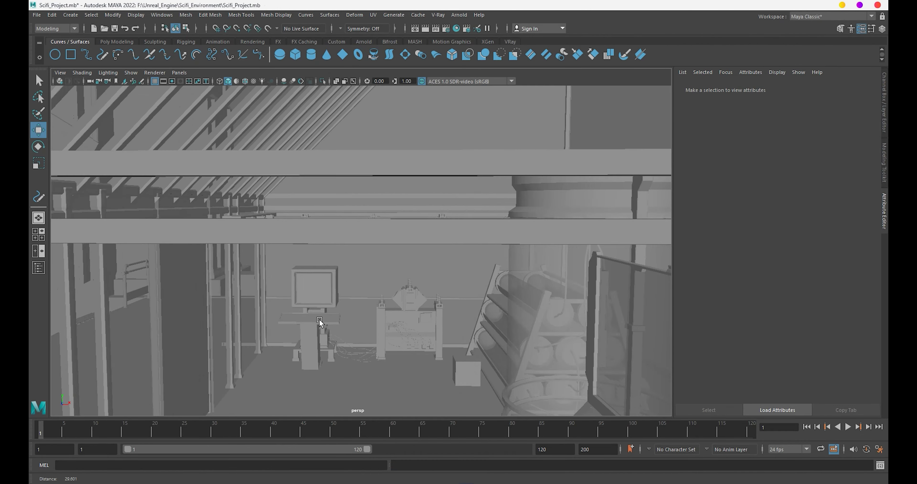
{"action": "scroll", "coordinate": [369, 255], "scroll_direction": "up", "scroll_amount": 3}
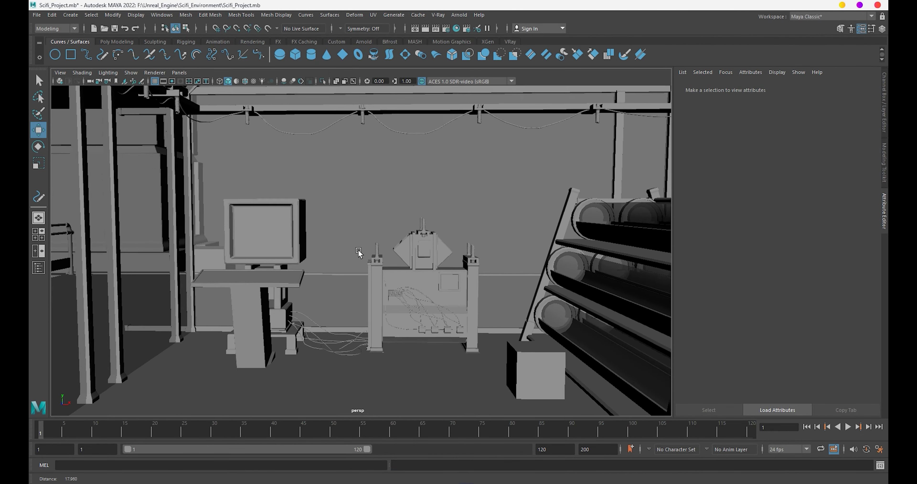
{"action": "scroll", "coordinate": [350, 264], "scroll_direction": "up", "scroll_amount": 3}
{"action": "scroll", "coordinate": [364, 248], "scroll_direction": "up", "scroll_amount": 3}
{"action": "left_click", "coordinate": [362, 285]}
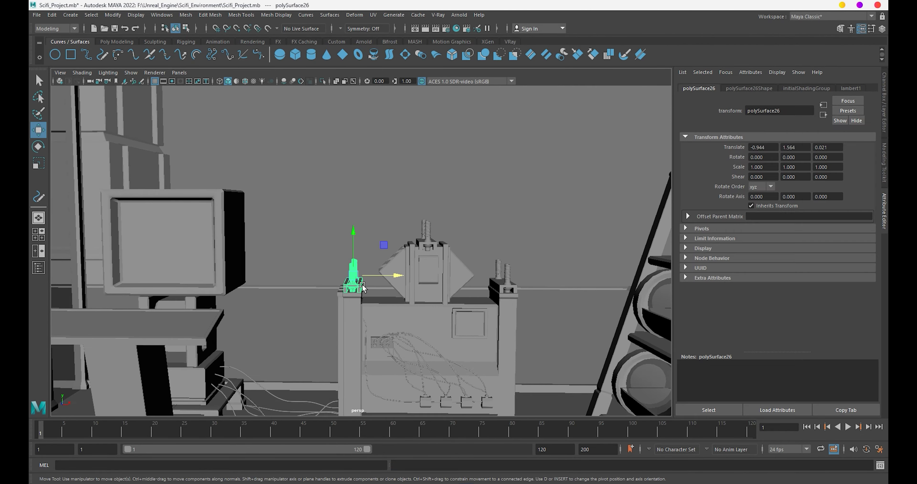
{"action": "left_click", "coordinate": [498, 290]}
{"action": "left_click", "coordinate": [427, 245]}
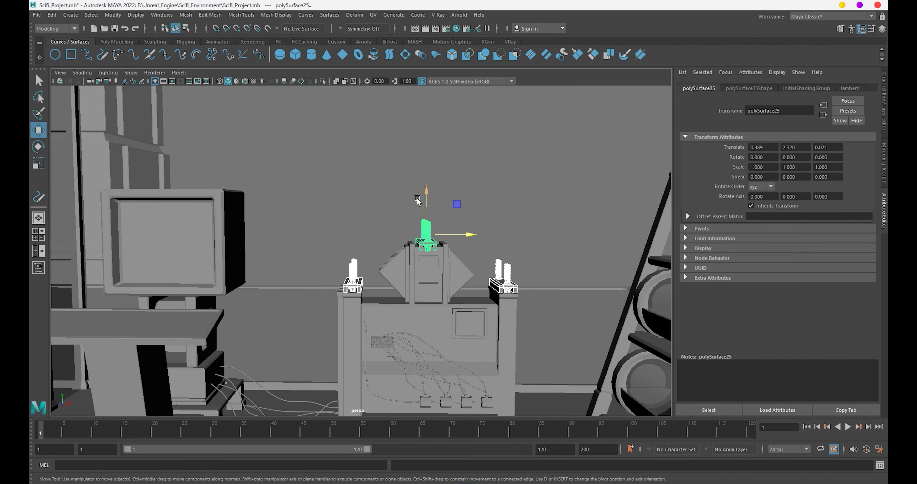
{"action": "left_click_drag", "start_coordinate": [428, 245], "coordinate": [372, 213], "text": "alt"}
{"action": "left_click", "coordinate": [331, 152], "text": "shift"}
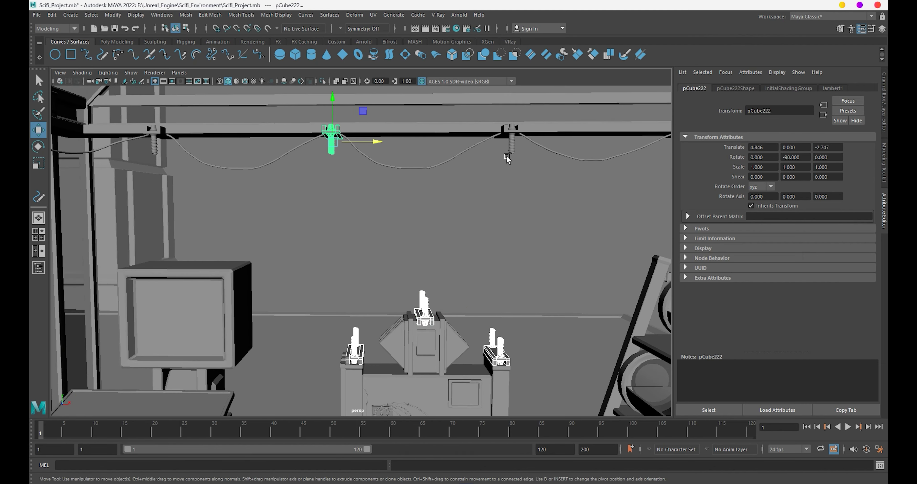
{"action": "left_click", "coordinate": [509, 151], "text": "shift"}
{"action": "mouse_move", "coordinate": [377, 178]}
{"action": "left_mouse_down", "text": "alt"}
{"action": "mouse_move", "coordinate": [434, 219]}
{"action": "mouse_move", "coordinate": [464, 255]}
{"action": "mouse_move", "coordinate": [451, 248]}
{"action": "mouse_move", "coordinate": [450, 260]}
{"action": "left_mouse_up", "text": "alt"}
Isolate the selected bolts and view them from the front.
{"action": "key", "text": "ctrl+1"}
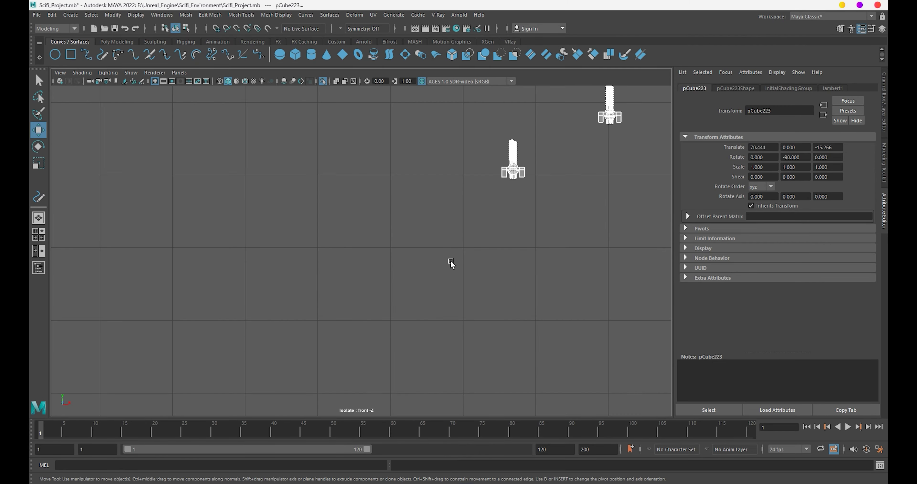
{"action": "scroll", "coordinate": [430, 273], "scroll_direction": "up", "scroll_amount": 1}
{"action": "left_click", "coordinate": [443, 251]}
{"action": "scroll", "coordinate": [443, 252], "scroll_direction": "up", "scroll_amount": 1}
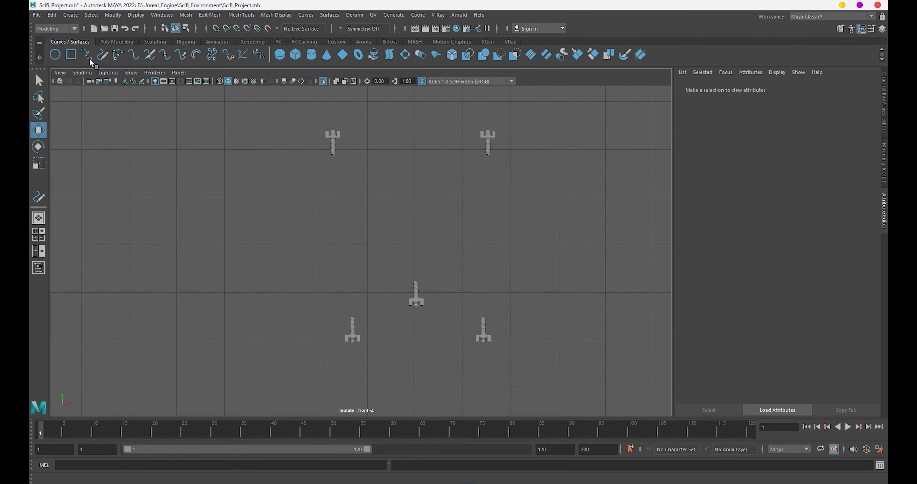
{"action": "left_click", "coordinate": [102, 55]}
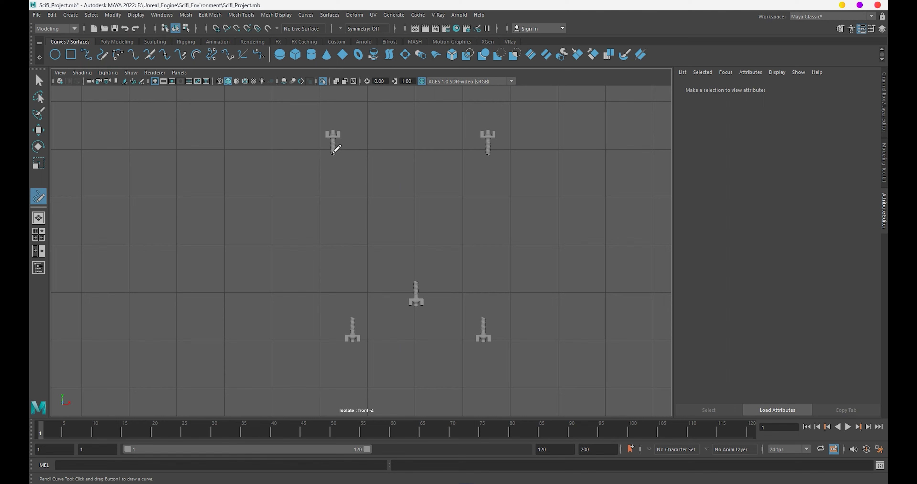
Draw six pencil curves linking the two ceiling bolts to the machine bolts.
{"action": "left_click_drag", "start_coordinate": [351, 303], "coordinate": [353, 318]}
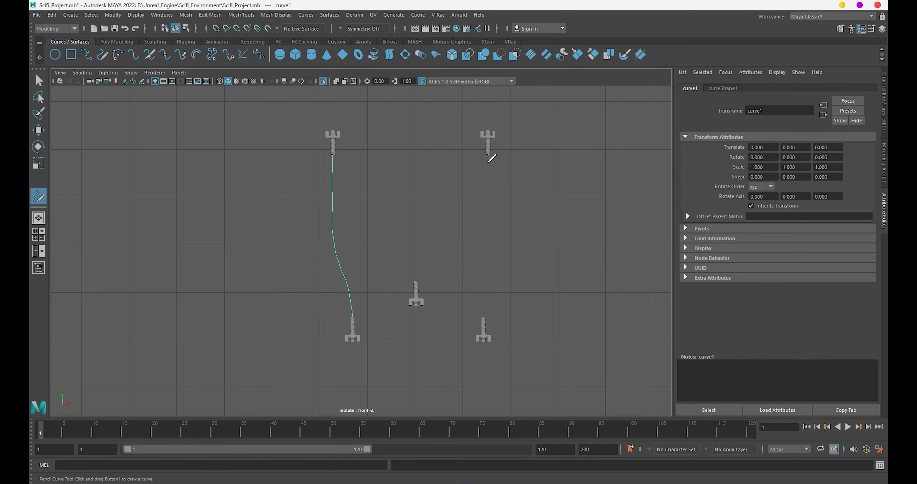
{"action": "left_click_drag", "start_coordinate": [488, 312], "coordinate": [484, 318]}
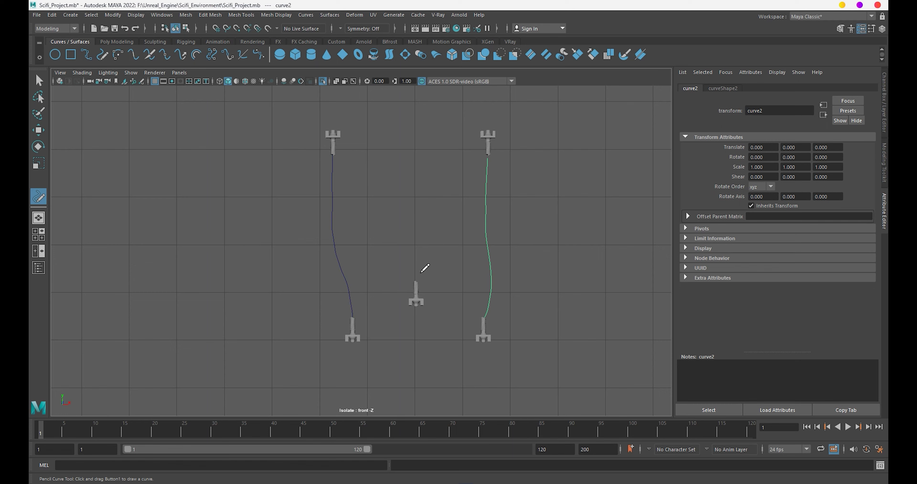
{"action": "left_click_drag", "start_coordinate": [338, 153], "coordinate": [334, 155]}
{"action": "left_click_drag", "start_coordinate": [487, 157], "coordinate": [487, 155]}
{"action": "left_click_drag", "start_coordinate": [340, 144], "coordinate": [335, 148]}
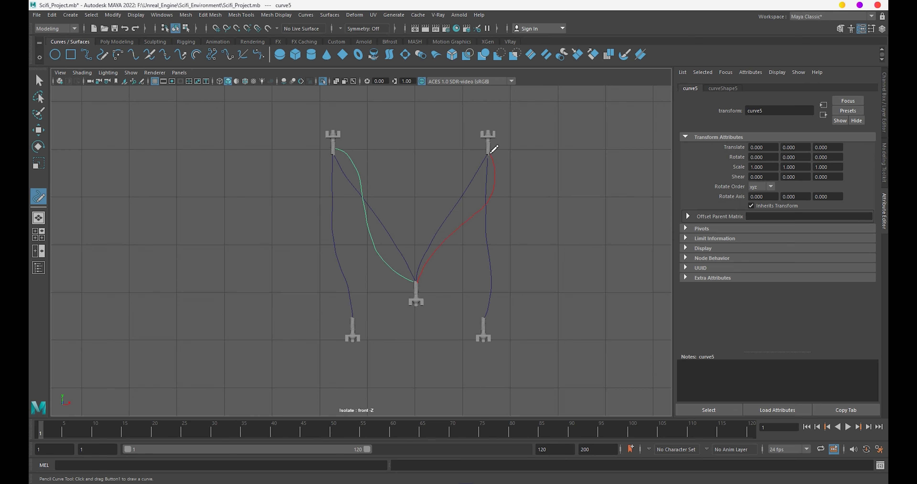
{"action": "left_click_drag", "start_coordinate": [493, 150], "coordinate": [489, 154]}
Return to perspective and marquee-select all six drawn curves.
{"action": "key", "text": "space"}
{"action": "left_click_drag", "start_coordinate": [420, 282], "coordinate": [395, 281]}
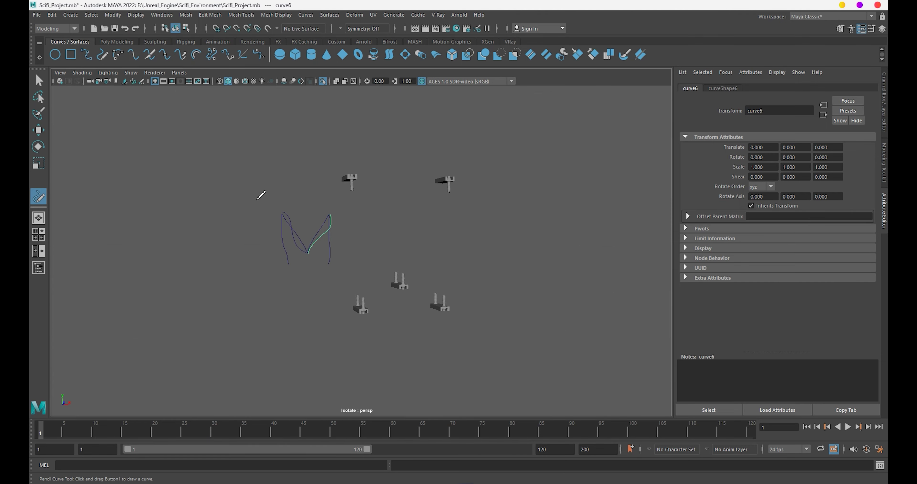
{"action": "key", "text": "w"}
{"action": "mouse_move", "coordinate": [255, 197]}
{"action": "left_mouse_down"}
{"action": "mouse_move", "coordinate": [347, 274]}
{"action": "mouse_move", "coordinate": [488, 283]}
{"action": "left_mouse_up"}
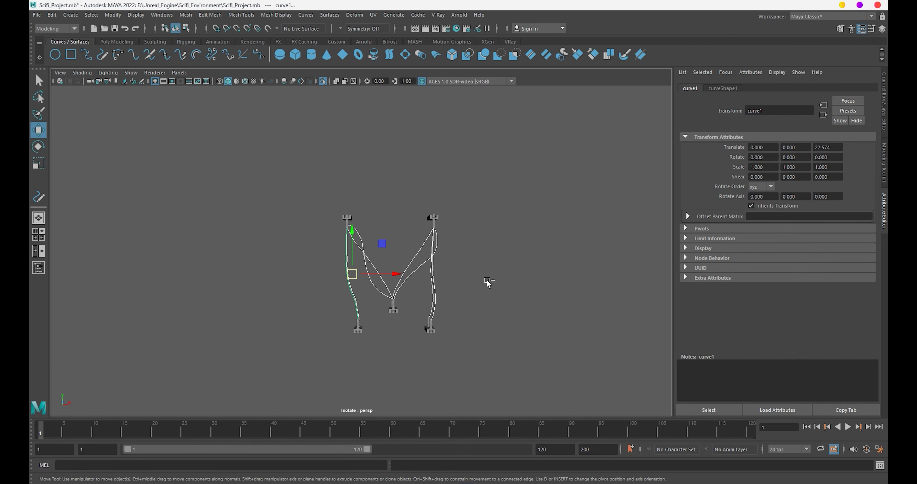
Sweep the overhead curves into capped tube meshes with precision 98.
{"action": "key", "text": "ctrl+1"}
{"action": "left_click_drag", "start_coordinate": [448, 288], "coordinate": [280, 194], "text": "alt"}
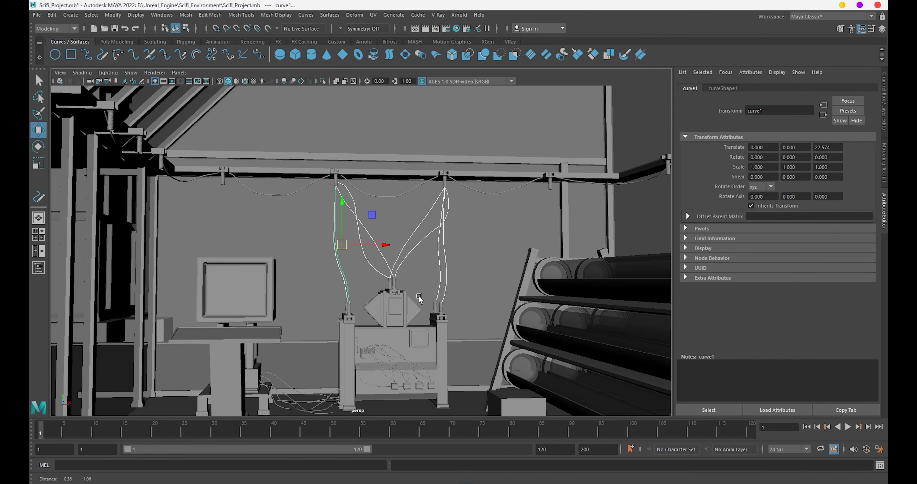
{"action": "left_click", "coordinate": [71, 14]}
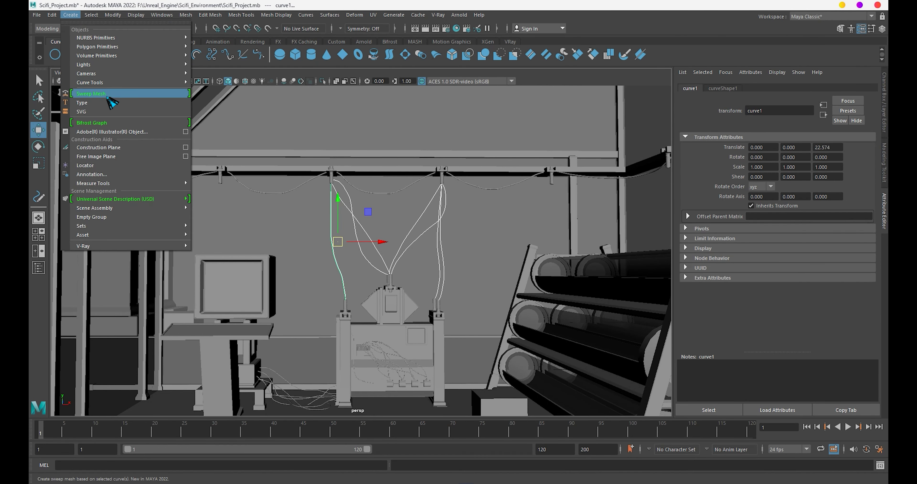
{"action": "left_click", "coordinate": [107, 96]}
{"action": "left_click", "coordinate": [752, 210]}
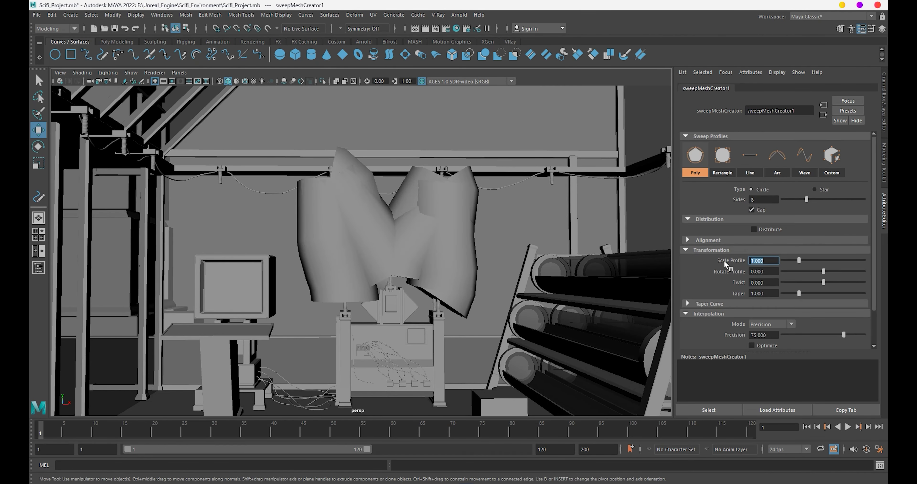
{"action": "type", "text": "09"}
{"action": "key", "text": "Return"}
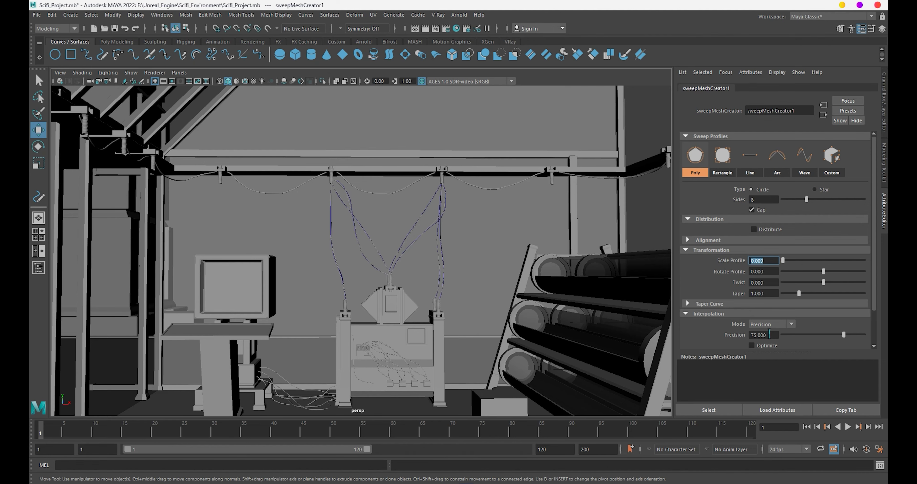
{"action": "left_click", "coordinate": [769, 334]}
{"action": "key", "text": "Return"}
Adjust the sweep profile scale, settling on 0.015 for thinner cables.
{"action": "scroll", "coordinate": [348, 246], "scroll_direction": "up", "scroll_amount": 10}
{"action": "type", "text": "0.010"}
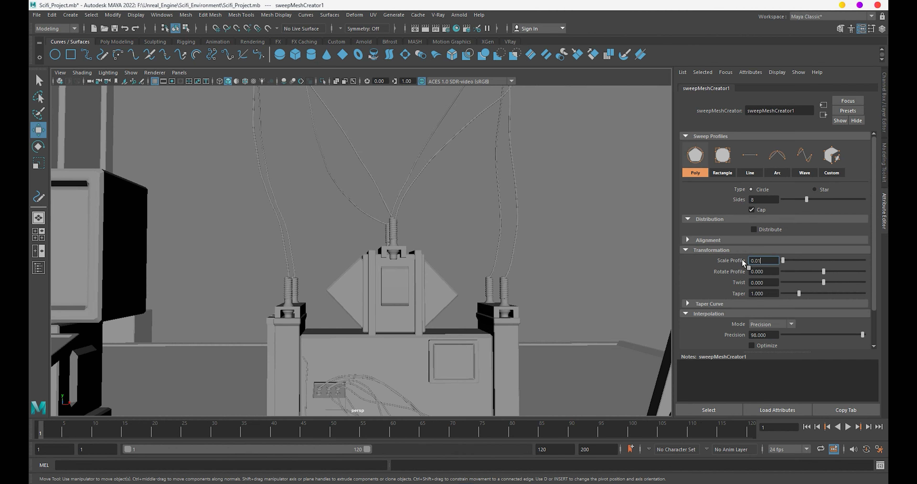
{"action": "scroll", "coordinate": [434, 262], "scroll_direction": "down", "scroll_amount": 3}
{"action": "scroll", "coordinate": [434, 306], "scroll_direction": "down", "scroll_amount": 3}
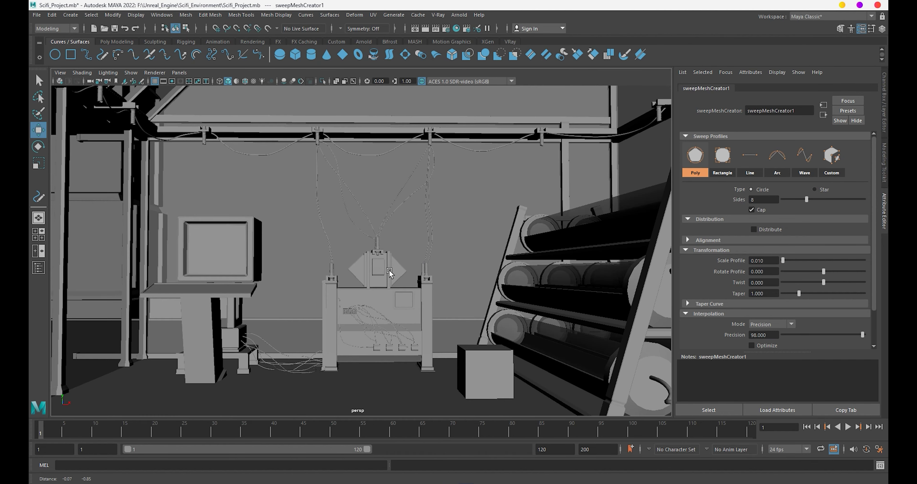
{"action": "scroll", "coordinate": [391, 284], "scroll_direction": "down", "scroll_amount": 2}
{"action": "scroll", "coordinate": [391, 284], "scroll_direction": "up", "scroll_amount": 5}
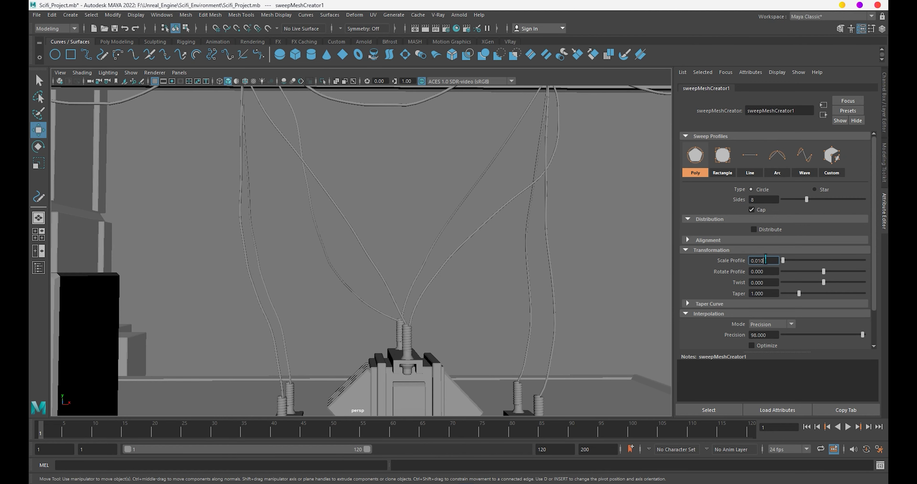
{"action": "type", "text": "0.02"}
{"action": "key", "text": "Return"}
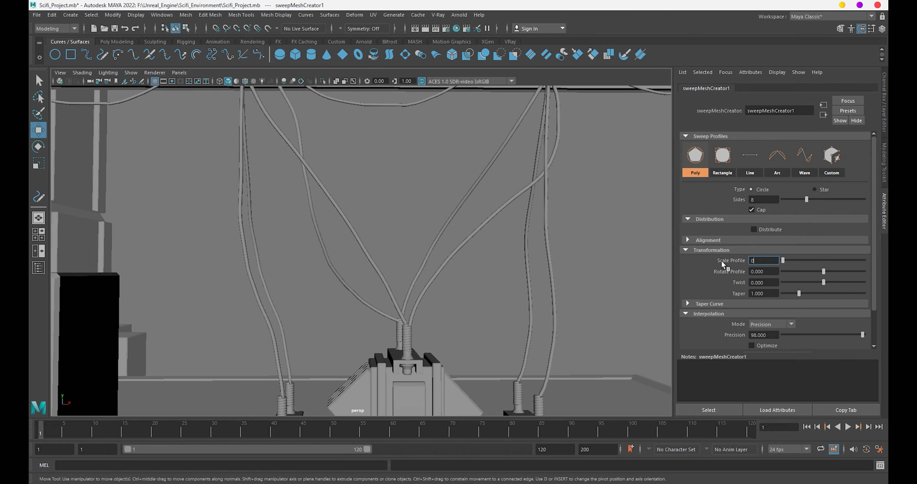
{"action": "type", "text": ".015"}
{"action": "key", "text": "Return"}
{"action": "scroll", "coordinate": [479, 269], "scroll_direction": "down", "scroll_amount": 5}
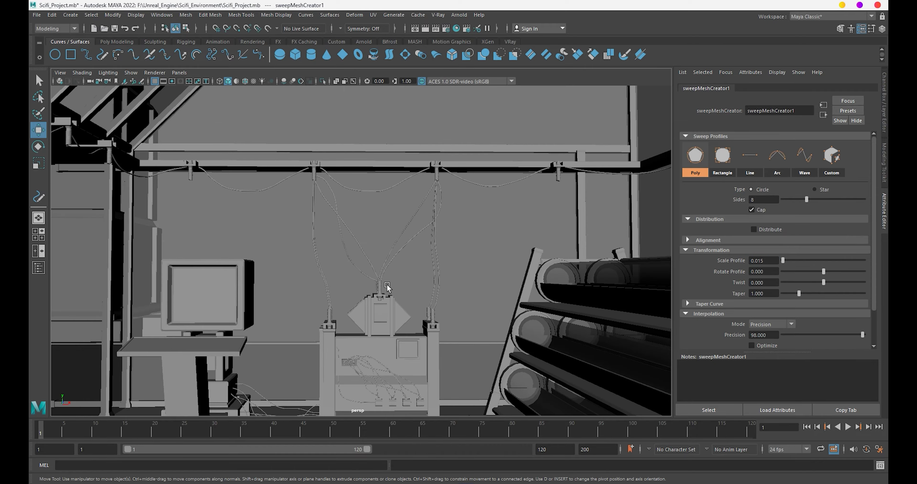
Orbit around the machine and select the thin trim strip on the pillar.
{"action": "left_click_drag", "start_coordinate": [379, 305], "coordinate": [401, 283], "text": "alt"}
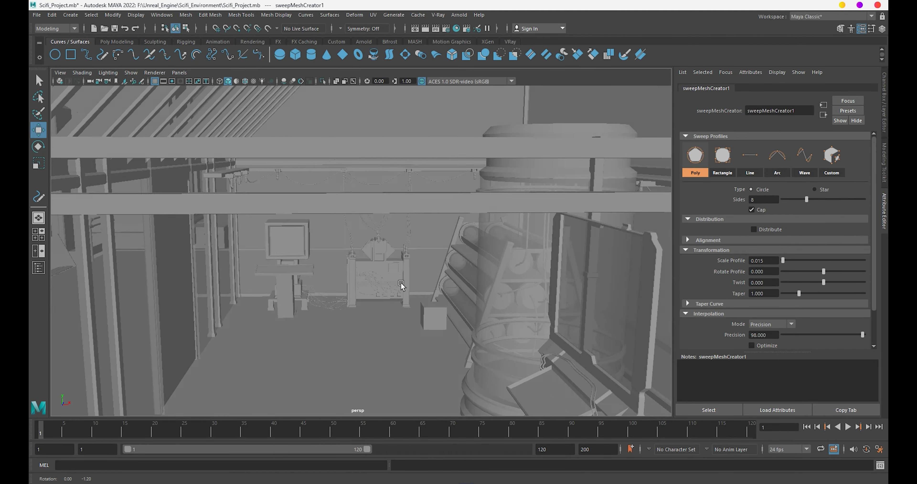
{"action": "scroll", "coordinate": [401, 283], "scroll_direction": "up", "scroll_amount": 3}
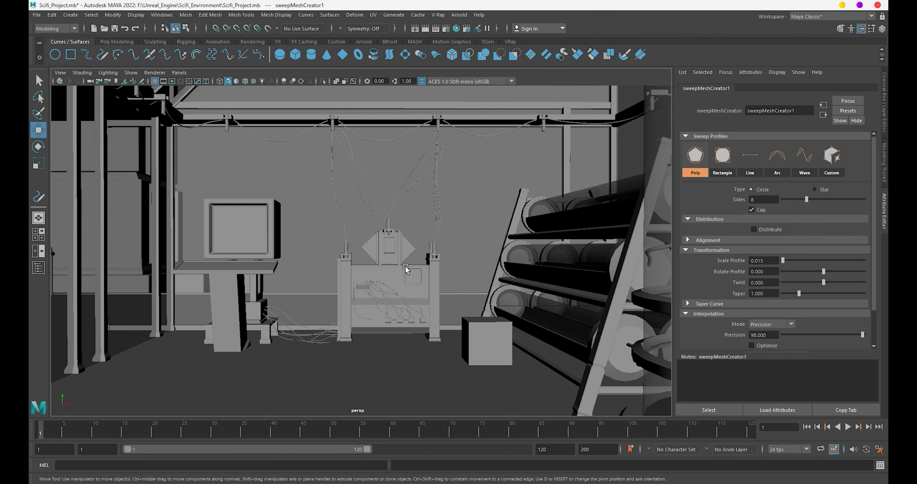
{"action": "scroll", "coordinate": [406, 279], "scroll_direction": "up", "scroll_amount": 3}
{"action": "scroll", "coordinate": [413, 274], "scroll_direction": "up", "scroll_amount": 3}
{"action": "scroll", "coordinate": [412, 275], "scroll_direction": "up", "scroll_amount": 2}
{"action": "scroll", "coordinate": [413, 274], "scroll_direction": "up", "scroll_amount": 3}
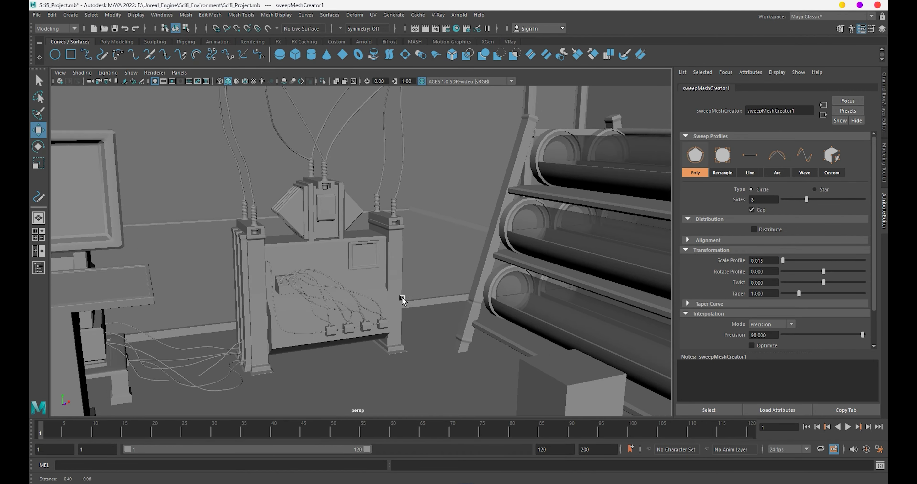
{"action": "scroll", "coordinate": [402, 297], "scroll_direction": "up", "scroll_amount": 3}
{"action": "scroll", "coordinate": [425, 311], "scroll_direction": "up", "scroll_amount": 3}
{"action": "scroll", "coordinate": [436, 346], "scroll_direction": "up", "scroll_amount": 2}
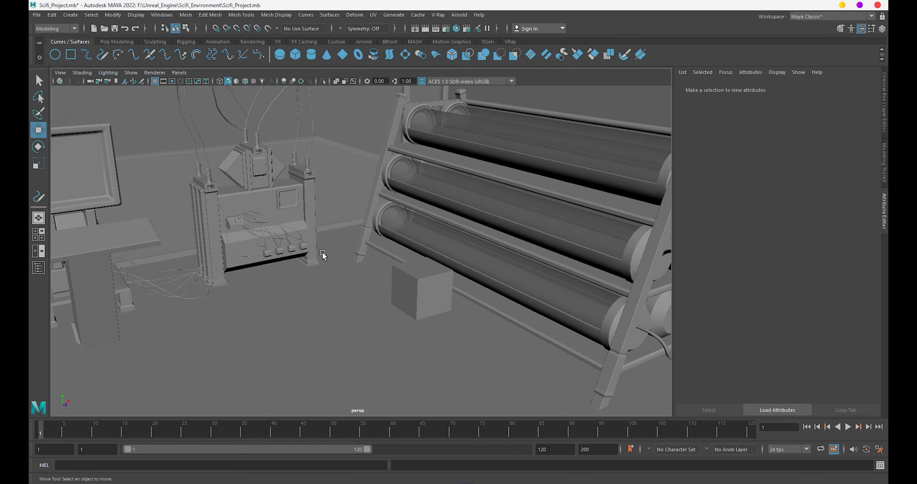
{"action": "scroll", "coordinate": [360, 285], "scroll_direction": "up", "scroll_amount": 3}
{"action": "mouse_move", "coordinate": [395, 310]}
{"action": "left_mouse_down", "text": "alt"}
{"action": "mouse_move", "coordinate": [405, 318]}
{"action": "mouse_move", "coordinate": [362, 316]}
{"action": "mouse_move", "coordinate": [357, 289]}
{"action": "mouse_move", "coordinate": [366, 272]}
{"action": "mouse_move", "coordinate": [348, 272]}
{"action": "mouse_move", "coordinate": [505, 214]}
{"action": "mouse_move", "coordinate": [462, 249]}
{"action": "left_mouse_up", "text": "alt"}
{"action": "scroll", "coordinate": [404, 318], "scroll_direction": "up", "scroll_amount": 2}
{"action": "left_click", "coordinate": [383, 318]}
{"action": "left_click", "coordinate": [347, 287]}
Flip the thin trim strip by setting its Y rotation to -180.
{"action": "scroll", "coordinate": [461, 245], "scroll_direction": "up", "scroll_amount": 3}
{"action": "scroll", "coordinate": [461, 245], "scroll_direction": "down", "scroll_amount": 3}
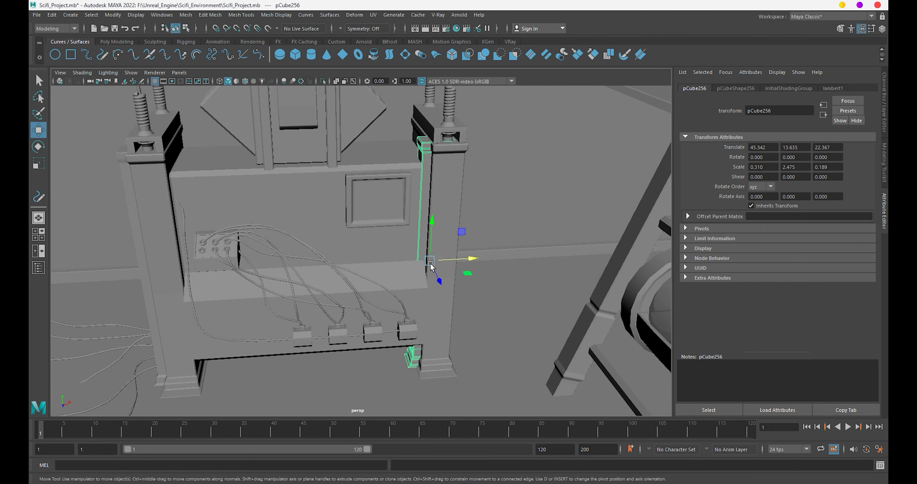
{"action": "key", "text": "e"}
{"action": "key", "text": "ctrl+a"}
{"action": "left_click_drag", "start_coordinate": [477, 280], "coordinate": [436, 272]}
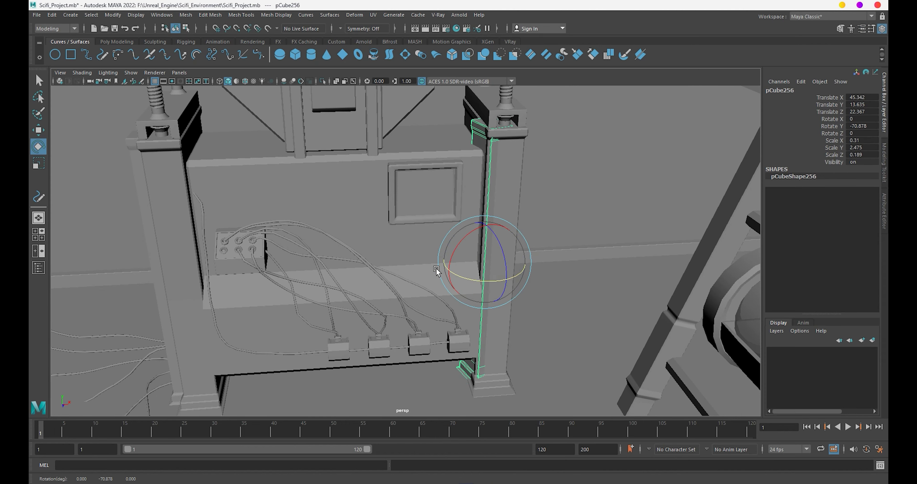
{"action": "left_click", "coordinate": [870, 125]}
{"action": "type", "text": "180"}
{"action": "key", "text": "Return"}
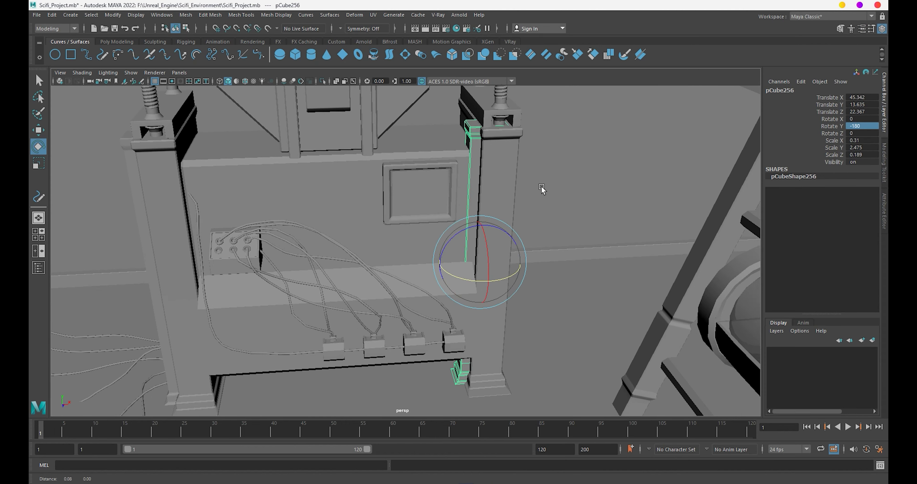
Slide the strip along X and duplicate it twice, offsetting the copies along X and Z.
{"action": "left_click_drag", "start_coordinate": [542, 190], "coordinate": [469, 196], "text": "alt"}
{"action": "key", "text": "w"}
{"action": "mouse_move", "coordinate": [410, 247]}
{"action": "left_mouse_down"}
{"action": "mouse_move", "coordinate": [436, 253]}
{"action": "mouse_move", "coordinate": [435, 230]}
{"action": "mouse_move", "coordinate": [374, 248]}
{"action": "left_mouse_up"}
{"action": "left_click", "coordinate": [435, 231]}
{"action": "left_click", "coordinate": [372, 249]}
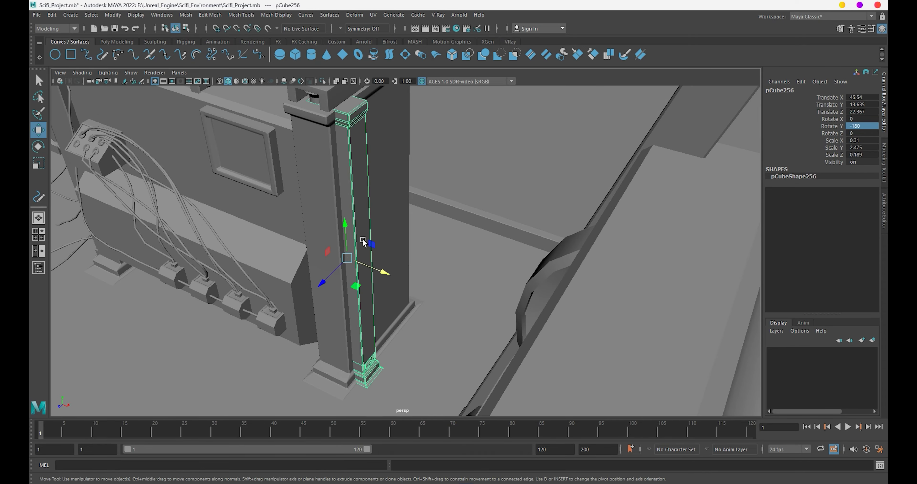
{"action": "key", "text": "ctrl+d"}
{"action": "mouse_move", "coordinate": [339, 270]}
{"action": "left_mouse_down"}
{"action": "mouse_move", "coordinate": [488, 206]}
{"action": "mouse_move", "coordinate": [400, 212]}
{"action": "left_mouse_up"}
{"action": "key", "text": "ctrl+d"}
Isolate the pipe stack and pillar and frame them in the front view.
{"action": "left_click", "coordinate": [400, 212], "text": "shift"}
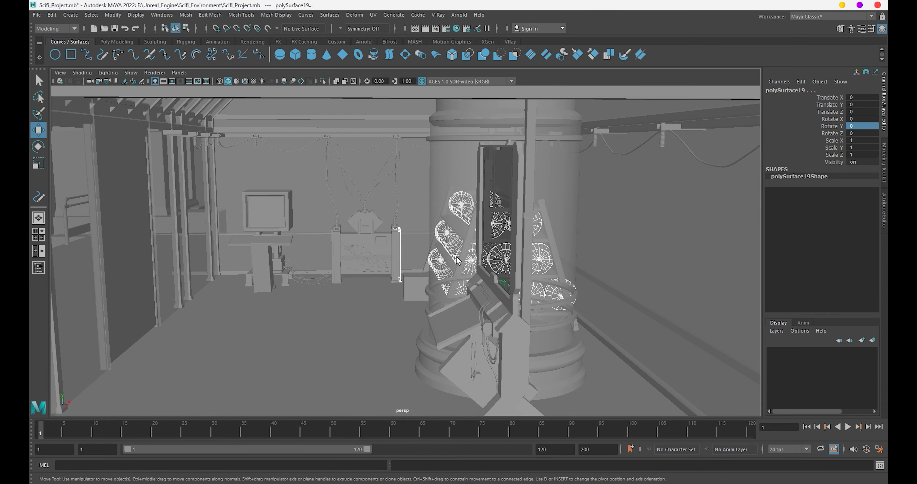
{"action": "key", "text": "q"}
{"action": "key", "text": "ctrl+1"}
{"action": "key", "text": "4"}
{"action": "key", "text": "5"}
{"action": "left_click", "coordinate": [434, 314]}
{"action": "left_click_drag", "start_coordinate": [434, 315], "coordinate": [425, 332]}
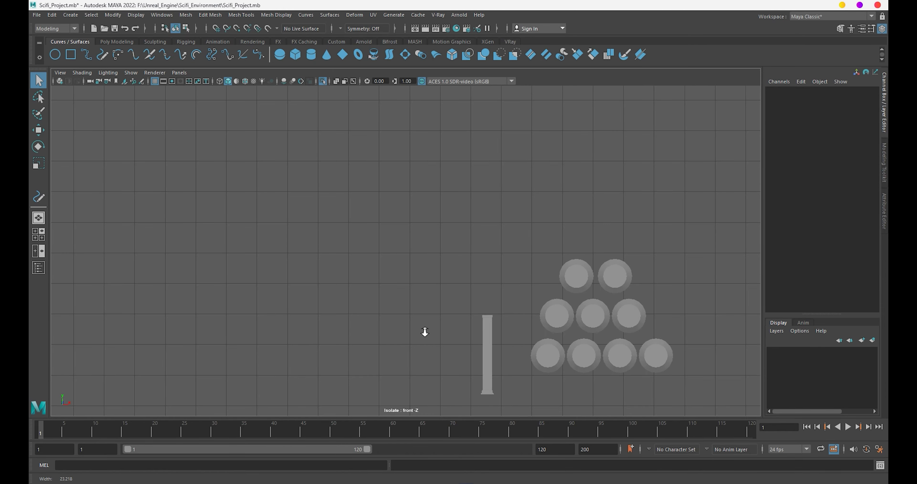
{"action": "middle_click_drag", "start_coordinate": [424, 332], "coordinate": [351, 302], "text": "alt"}
{"action": "scroll", "coordinate": [383, 295], "scroll_direction": "up", "scroll_amount": 3}
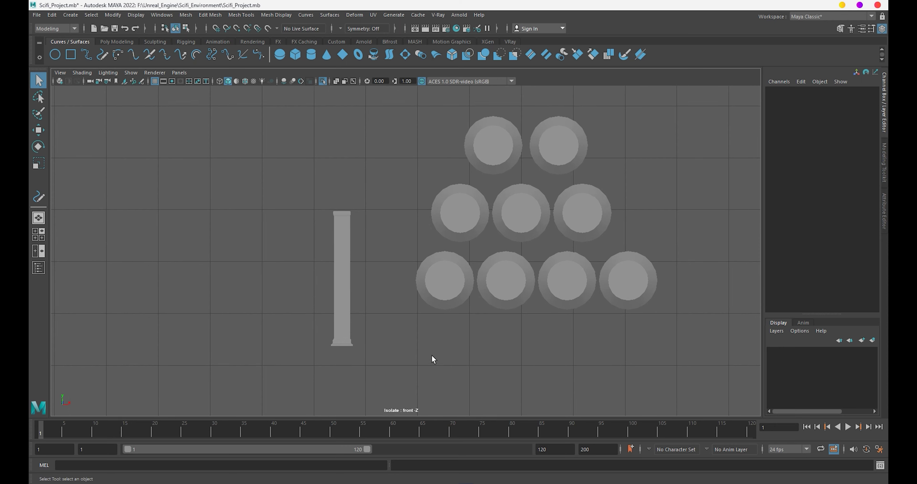
Draw ten freehand pencil curves from the pillar base to the stacked pipe ends.
{"action": "left_click", "coordinate": [102, 55]}
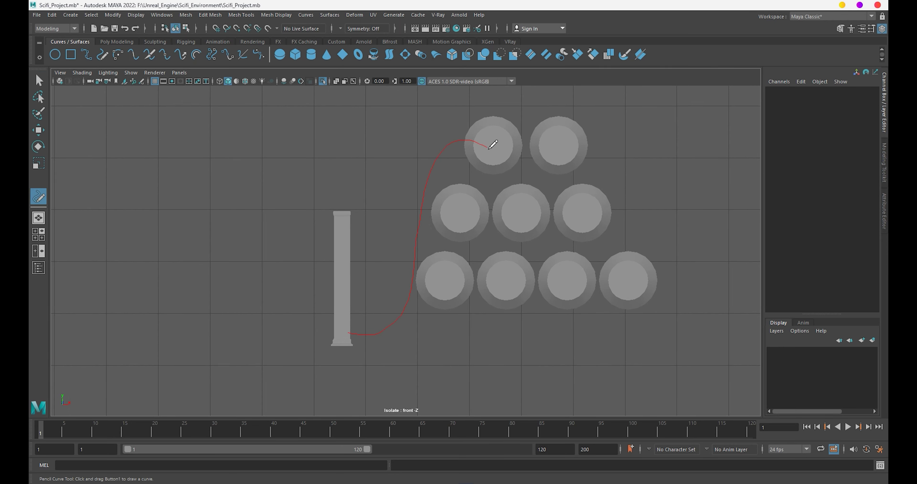
{"action": "left_click_drag", "start_coordinate": [488, 149], "coordinate": [489, 148]}
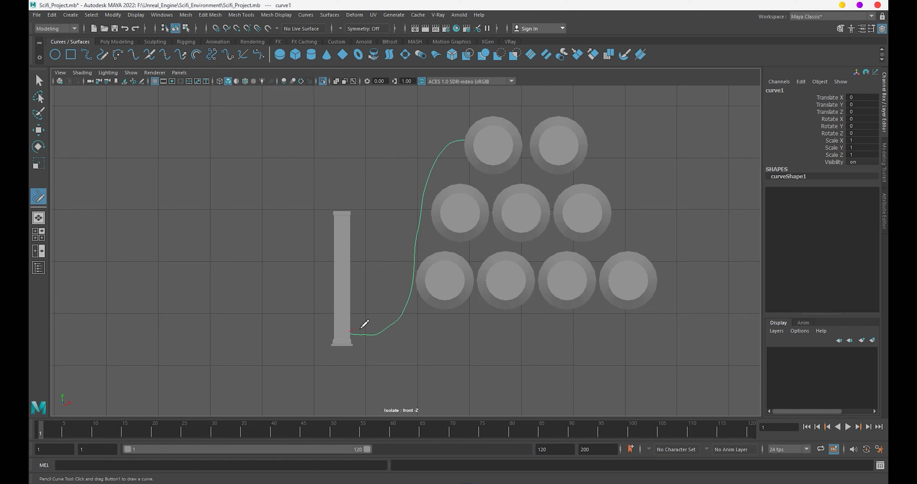
{"action": "mouse_move", "coordinate": [363, 325]}
{"action": "left_mouse_down"}
{"action": "mouse_move", "coordinate": [503, 231]}
{"action": "mouse_move", "coordinate": [553, 147]}
{"action": "left_mouse_up"}
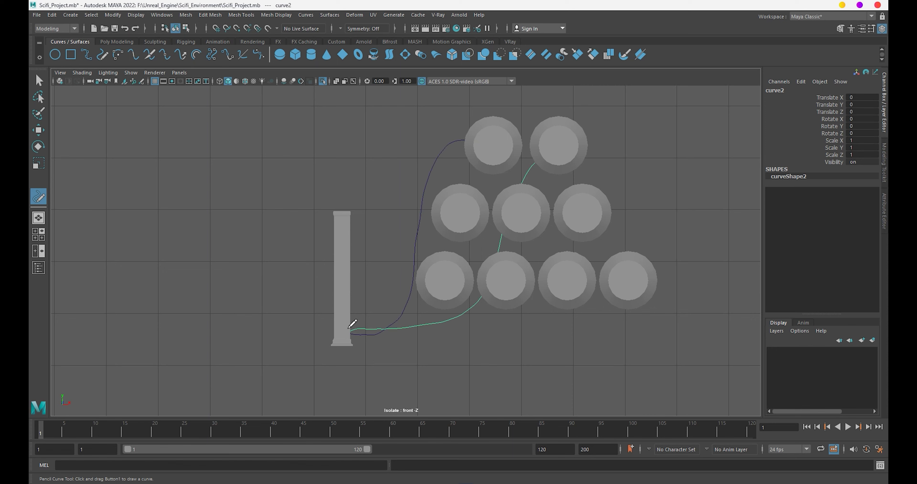
{"action": "left_click_drag", "start_coordinate": [434, 310], "coordinate": [462, 215]}
{"action": "left_click_drag", "start_coordinate": [494, 326], "coordinate": [530, 242]}
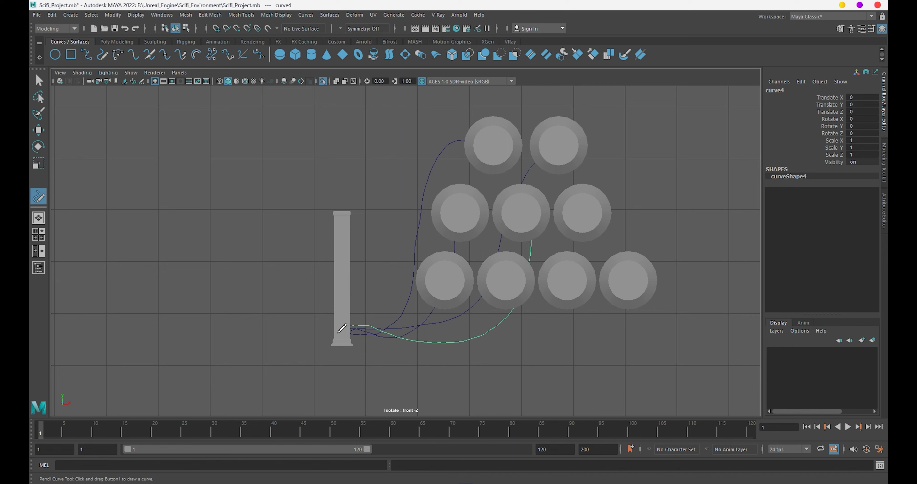
{"action": "left_click_drag", "start_coordinate": [593, 220], "coordinate": [590, 219]}
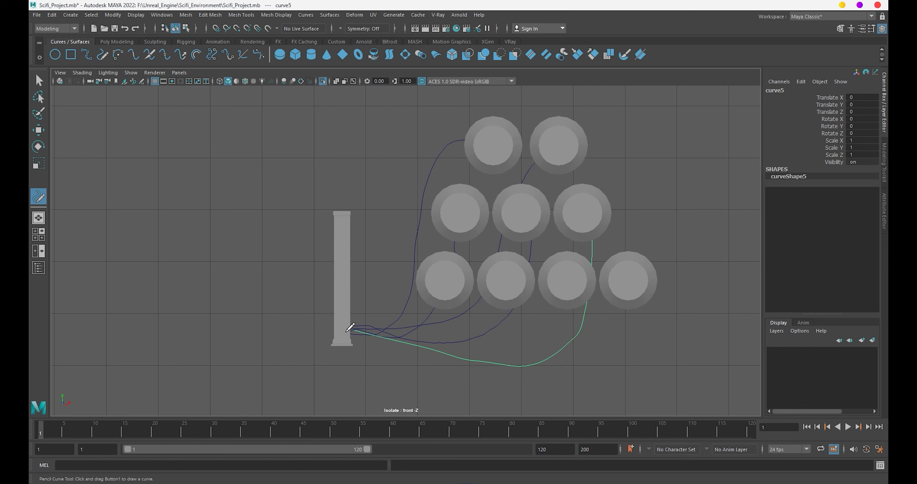
{"action": "left_click_drag", "start_coordinate": [453, 274], "coordinate": [344, 327]}
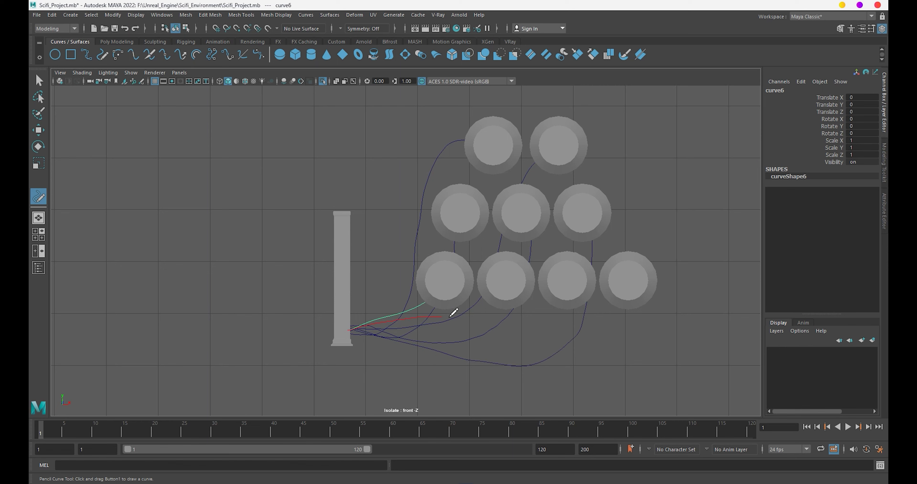
{"action": "left_click_drag", "start_coordinate": [506, 280], "coordinate": [505, 281]}
{"action": "left_click_drag", "start_coordinate": [449, 323], "coordinate": [491, 308]}
{"action": "left_click_drag", "start_coordinate": [570, 301], "coordinate": [571, 301]}
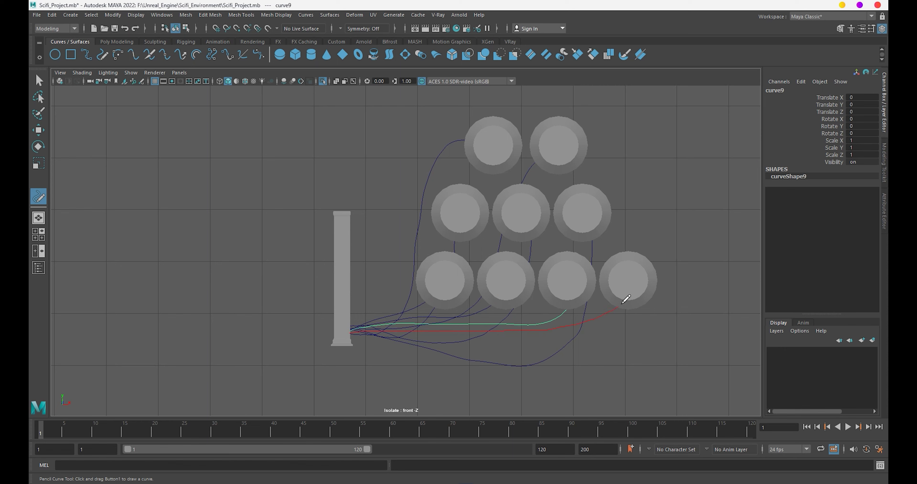
{"action": "left_click_drag", "start_coordinate": [626, 299], "coordinate": [625, 300]}
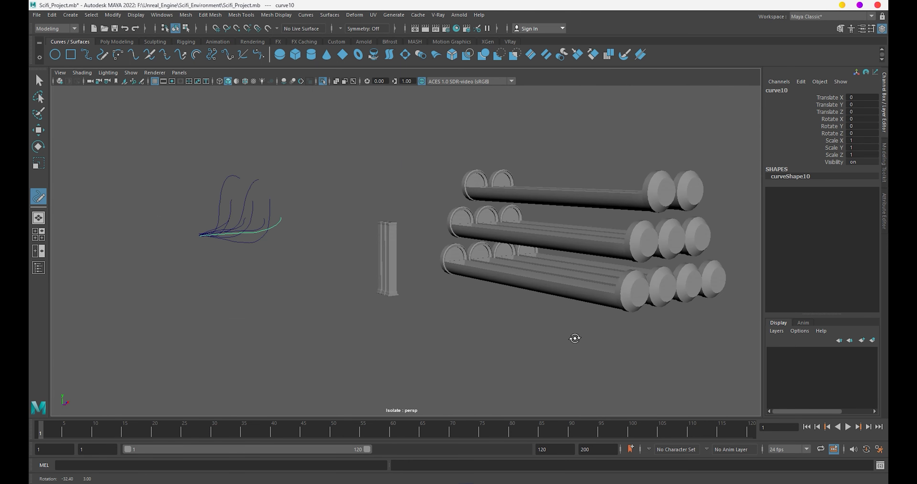
Move the ten cable curves along Z to about 21.8, then show the whole scene again.
{"action": "key", "text": "w"}
{"action": "left_click_drag", "start_coordinate": [171, 164], "coordinate": [317, 283]}
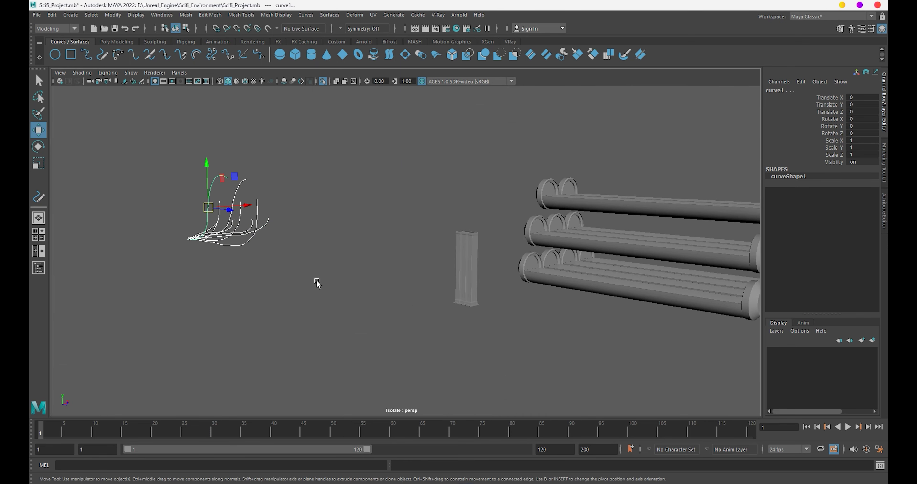
{"action": "mouse_move", "coordinate": [228, 220]}
{"action": "left_mouse_down"}
{"action": "mouse_move", "coordinate": [523, 293]}
{"action": "mouse_move", "coordinate": [605, 303]}
{"action": "mouse_move", "coordinate": [540, 307]}
{"action": "left_mouse_up"}
{"action": "right_click_drag", "start_coordinate": [541, 307], "coordinate": [511, 401], "text": "alt"}
{"action": "mouse_move", "coordinate": [528, 240]}
{"action": "left_mouse_down"}
{"action": "mouse_move", "coordinate": [537, 231]}
{"action": "mouse_move", "coordinate": [504, 302]}
{"action": "mouse_move", "coordinate": [553, 270]}
{"action": "mouse_move", "coordinate": [548, 303]}
{"action": "mouse_move", "coordinate": [516, 272]}
{"action": "mouse_move", "coordinate": [499, 270]}
{"action": "left_mouse_up"}
{"action": "mouse_move", "coordinate": [340, 221]}
{"action": "left_mouse_down"}
{"action": "mouse_move", "coordinate": [338, 241]}
{"action": "mouse_move", "coordinate": [506, 241]}
{"action": "mouse_move", "coordinate": [459, 215]}
{"action": "left_mouse_up"}
{"action": "right_click_drag", "start_coordinate": [458, 215], "coordinate": [471, 272], "text": "alt"}
{"action": "mouse_move", "coordinate": [471, 272]}
{"action": "left_mouse_down", "text": "alt"}
{"action": "mouse_move", "coordinate": [329, 268]}
{"action": "mouse_move", "coordinate": [343, 267]}
{"action": "mouse_move", "coordinate": [280, 274]}
{"action": "mouse_move", "coordinate": [355, 285]}
{"action": "mouse_move", "coordinate": [287, 282]}
{"action": "mouse_move", "coordinate": [320, 279]}
{"action": "mouse_move", "coordinate": [282, 256]}
{"action": "mouse_move", "coordinate": [285, 263]}
{"action": "left_mouse_up", "text": "alt"}
{"action": "key", "text": "ctrl+1"}
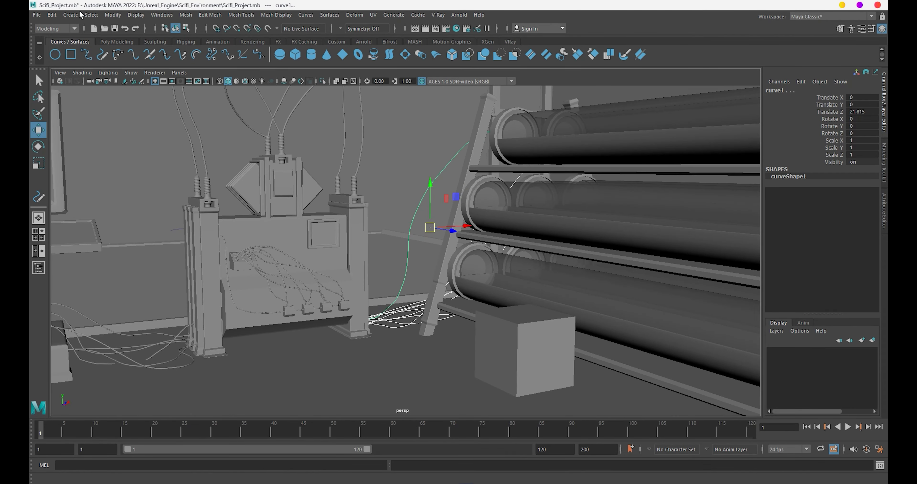
Apply Sweep Mesh to the cable curves with Scale Profile 0.015 and Precision 98.
{"action": "left_click", "coordinate": [71, 14]}
{"action": "left_click", "coordinate": [99, 93]}
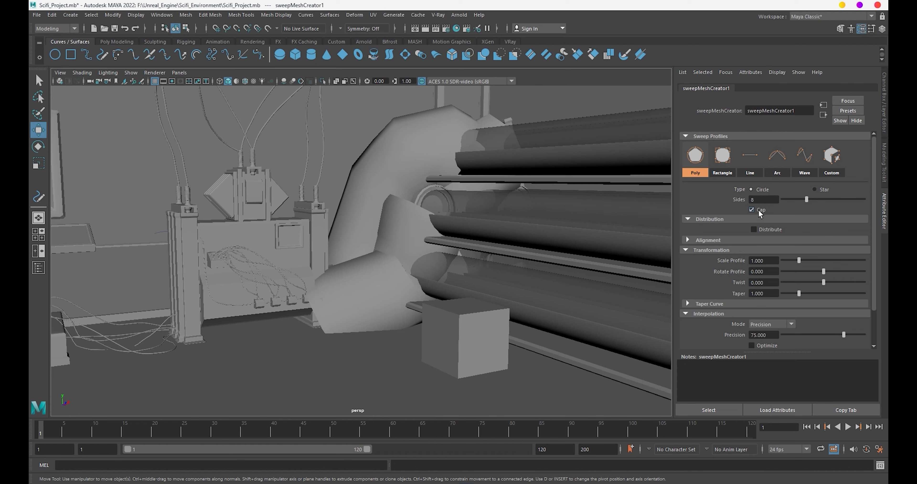
{"action": "left_click_drag", "start_coordinate": [777, 260], "coordinate": [723, 262]}
{"action": "type", "text": "01"}
{"action": "key", "text": "Return"}
{"action": "type", "text": "0.015"}
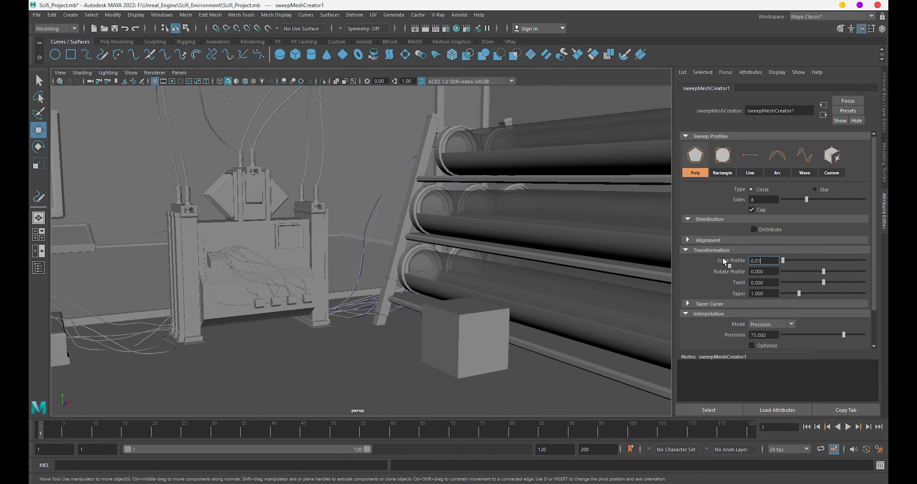
{"action": "key", "text": "Return"}
{"action": "left_click_drag", "start_coordinate": [770, 335], "coordinate": [736, 333]}
{"action": "type", "text": "98"}
{"action": "key", "text": "Return"}
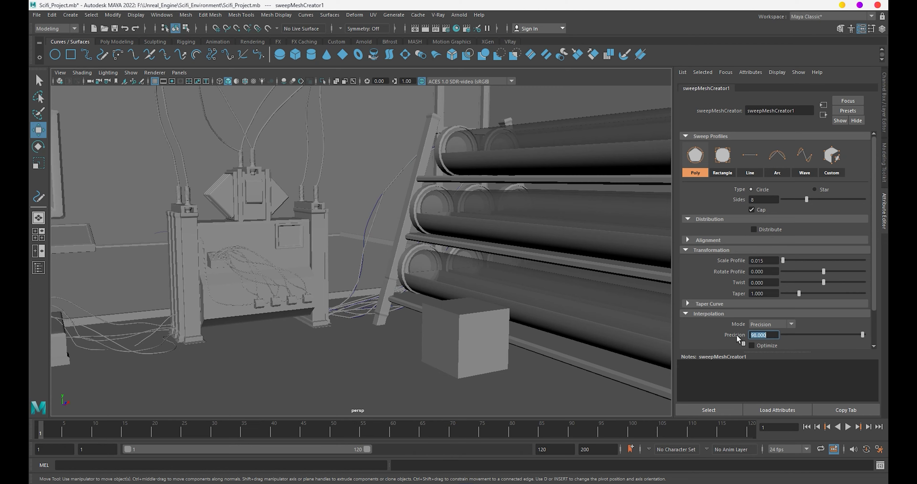
Hide NURBS curves in the viewport and select a cable sweep mesh near the pillar base.
{"action": "mouse_move", "coordinate": [430, 294]}
{"action": "left_mouse_down", "text": "alt"}
{"action": "mouse_move", "coordinate": [439, 263]}
{"action": "mouse_move", "coordinate": [596, 282]}
{"action": "mouse_move", "coordinate": [487, 283]}
{"action": "mouse_move", "coordinate": [416, 266]}
{"action": "left_mouse_up", "text": "alt"}
{"action": "scroll", "coordinate": [399, 256], "scroll_direction": "up", "scroll_amount": 3}
{"action": "scroll", "coordinate": [400, 281], "scroll_direction": "up", "scroll_amount": 3}
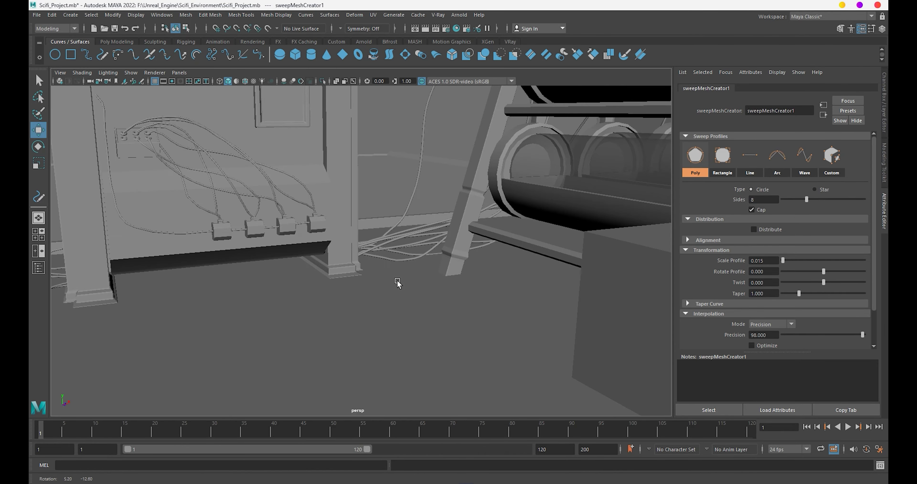
{"action": "left_click", "coordinate": [132, 72]}
{"action": "left_click", "coordinate": [151, 132]}
{"action": "scroll", "coordinate": [452, 259], "scroll_direction": "up", "scroll_amount": 2}
{"action": "scroll", "coordinate": [452, 259], "scroll_direction": "up", "scroll_amount": 3}
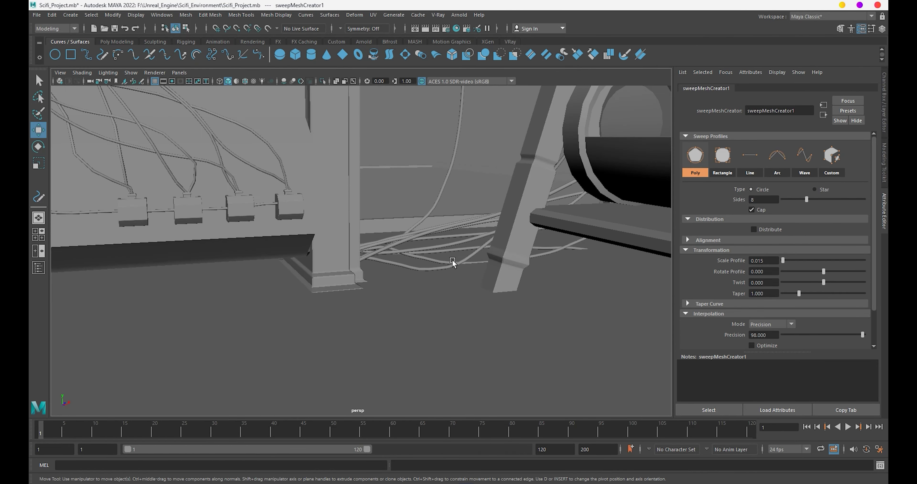
{"action": "scroll", "coordinate": [455, 257], "scroll_direction": "up", "scroll_amount": 2}
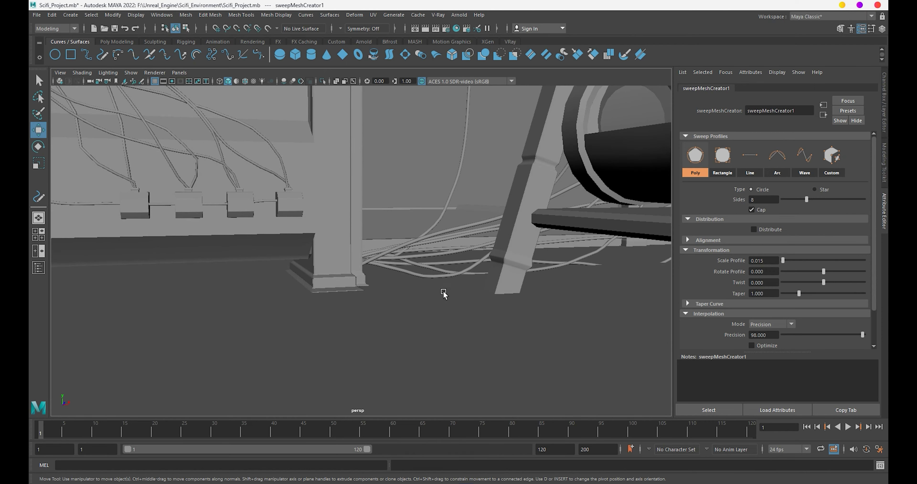
{"action": "left_click_drag", "start_coordinate": [442, 294], "coordinate": [429, 168]}
{"action": "left_click", "coordinate": [392, 235]}
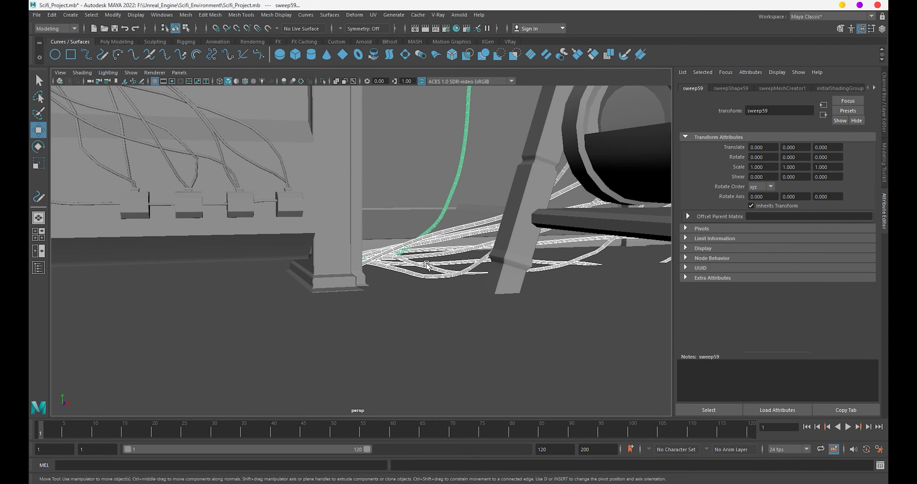
{"action": "scroll", "coordinate": [391, 263], "scroll_direction": "down", "scroll_amount": 5}
{"action": "scroll", "coordinate": [366, 296], "scroll_direction": "up", "scroll_amount": 2}
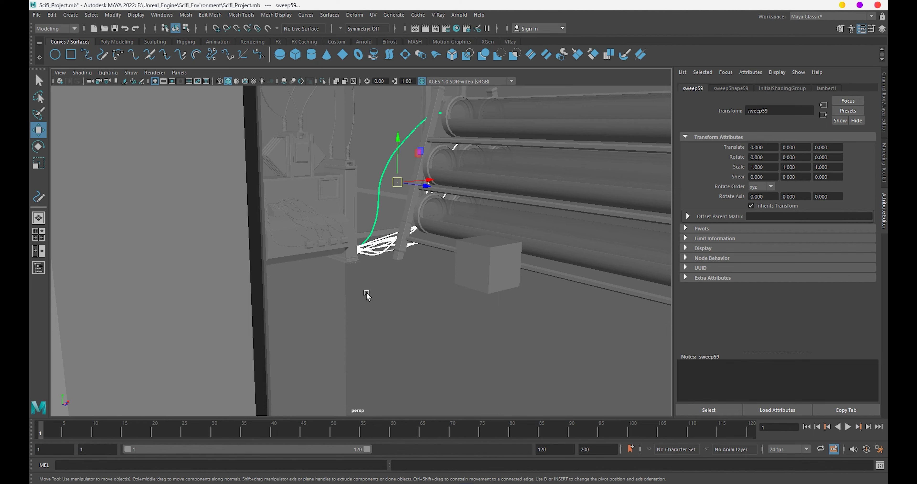
Show only NURBS curves in the viewport and delete all the guide curves.
{"action": "key", "text": "f"}
{"action": "left_click", "coordinate": [131, 72]}
{"action": "left_click", "coordinate": [139, 108]}
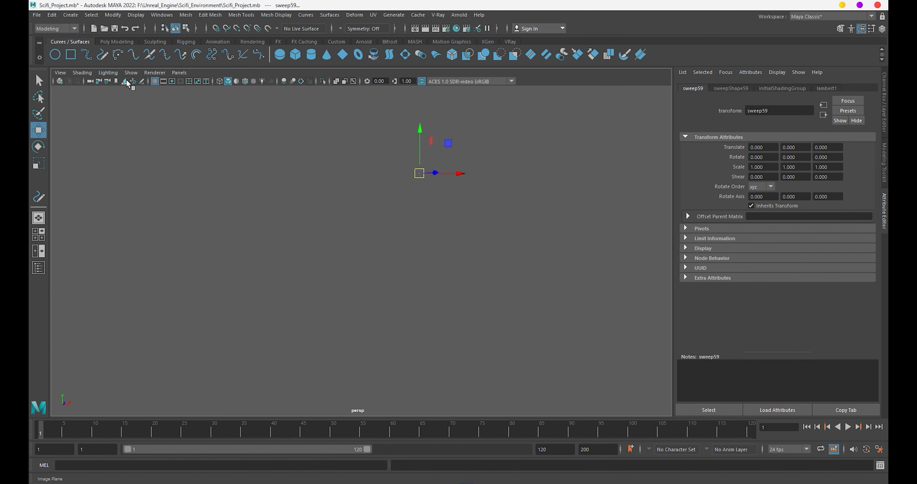
{"action": "left_click", "coordinate": [131, 72]}
{"action": "left_click", "coordinate": [150, 129]}
{"action": "left_click_drag", "start_coordinate": [367, 128], "coordinate": [534, 312]}
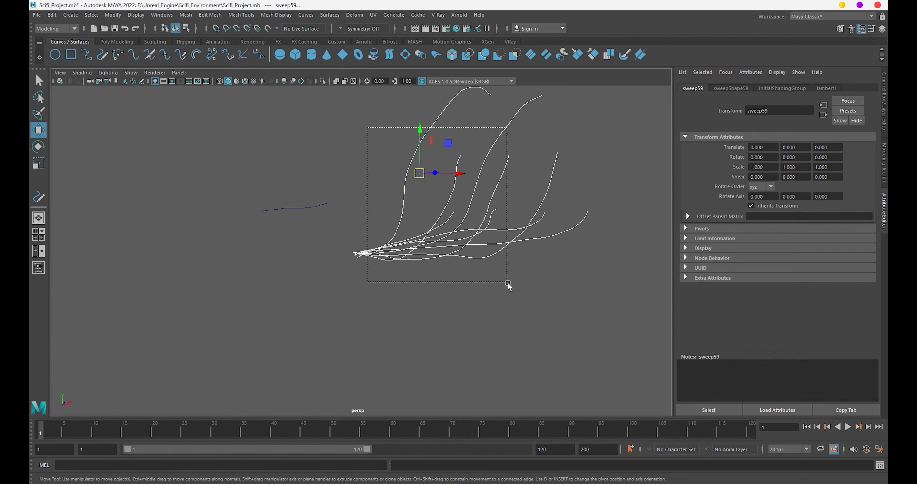
{"action": "key", "text": "Delete"}
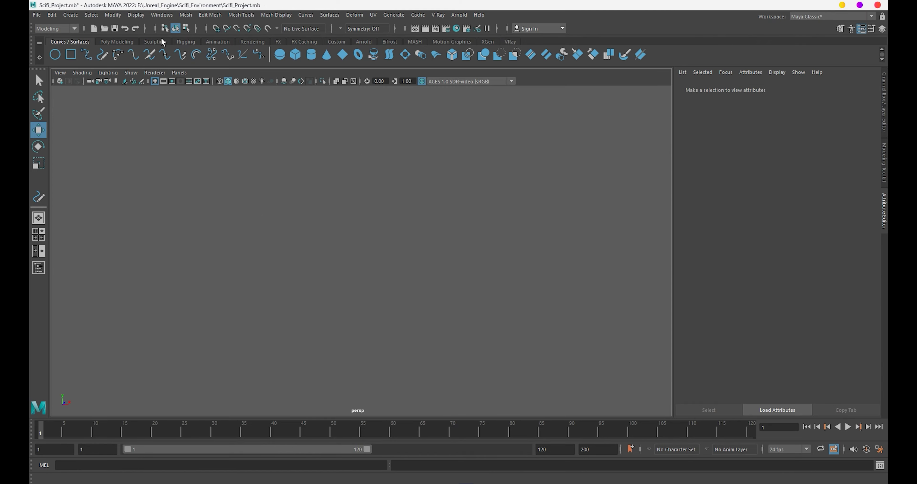
Show all object types again and group the selected cable meshes into group6.
{"action": "left_click", "coordinate": [131, 72]}
{"action": "left_click", "coordinate": [141, 103]}
{"action": "mouse_move", "coordinate": [399, 262]}
{"action": "left_mouse_down", "text": "alt"}
{"action": "mouse_move", "coordinate": [522, 286]}
{"action": "mouse_move", "coordinate": [579, 282]}
{"action": "mouse_move", "coordinate": [359, 219]}
{"action": "mouse_move", "coordinate": [431, 286]}
{"action": "mouse_move", "coordinate": [282, 262]}
{"action": "mouse_move", "coordinate": [260, 289]}
{"action": "mouse_move", "coordinate": [284, 228]}
{"action": "left_mouse_up", "text": "alt"}
{"action": "left_click", "coordinate": [322, 249]}
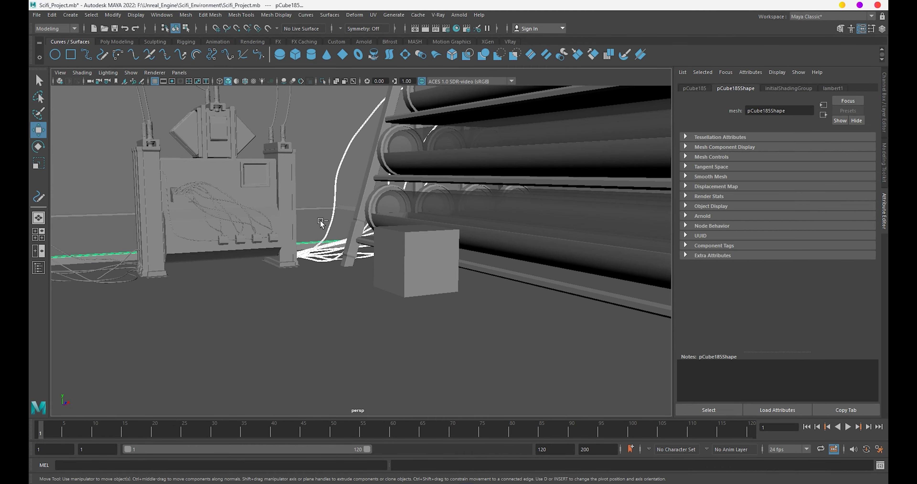
{"action": "right_click_drag", "start_coordinate": [115, 307], "coordinate": [272, 256], "text": "alt"}
{"action": "left_click_drag", "start_coordinate": [273, 256], "coordinate": [315, 307], "text": "alt"}
{"action": "key", "text": "ctrl+g"}
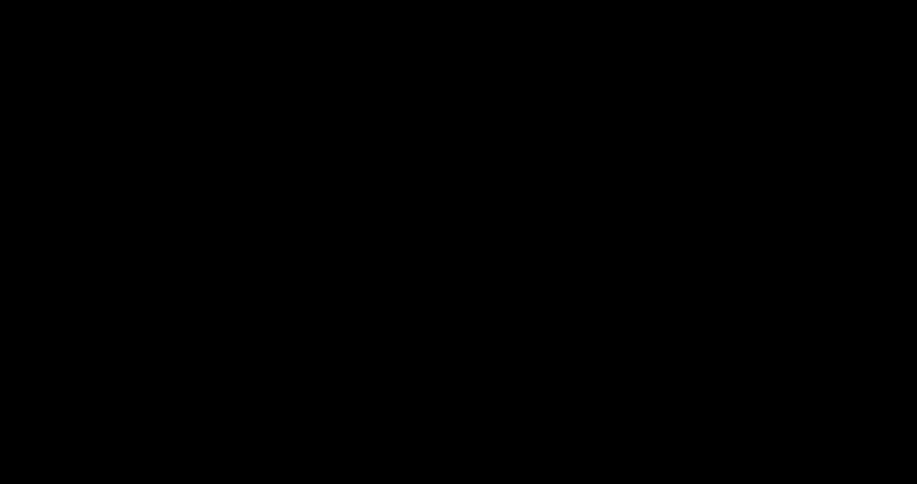